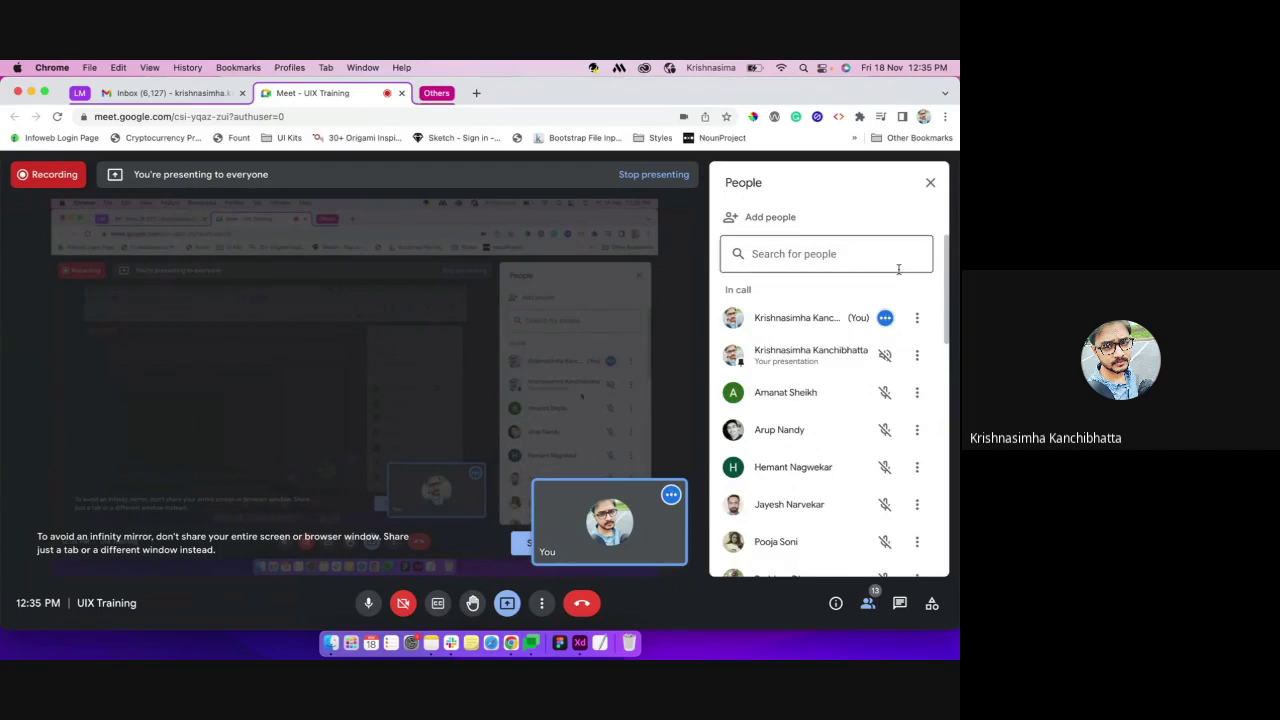
Review the list of people in the meeting call
left_click(930, 182)
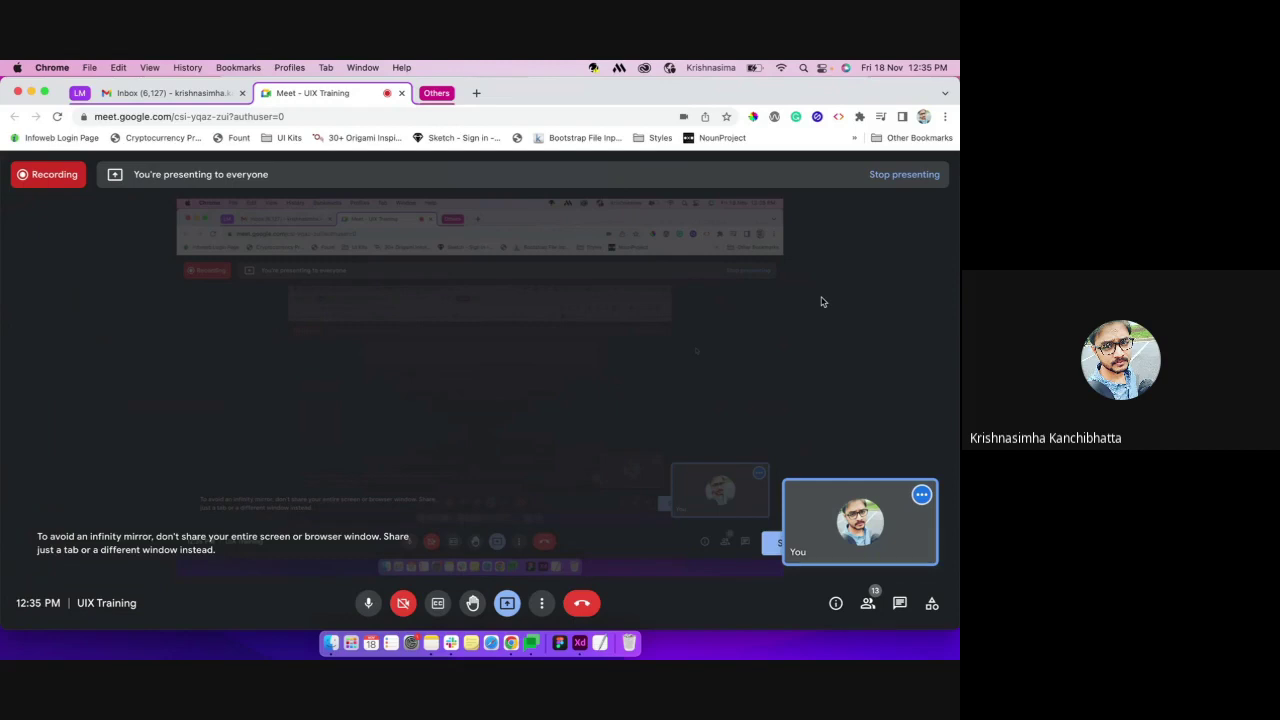
left_click(867, 604)
scroll(835, 457, "down", 4)
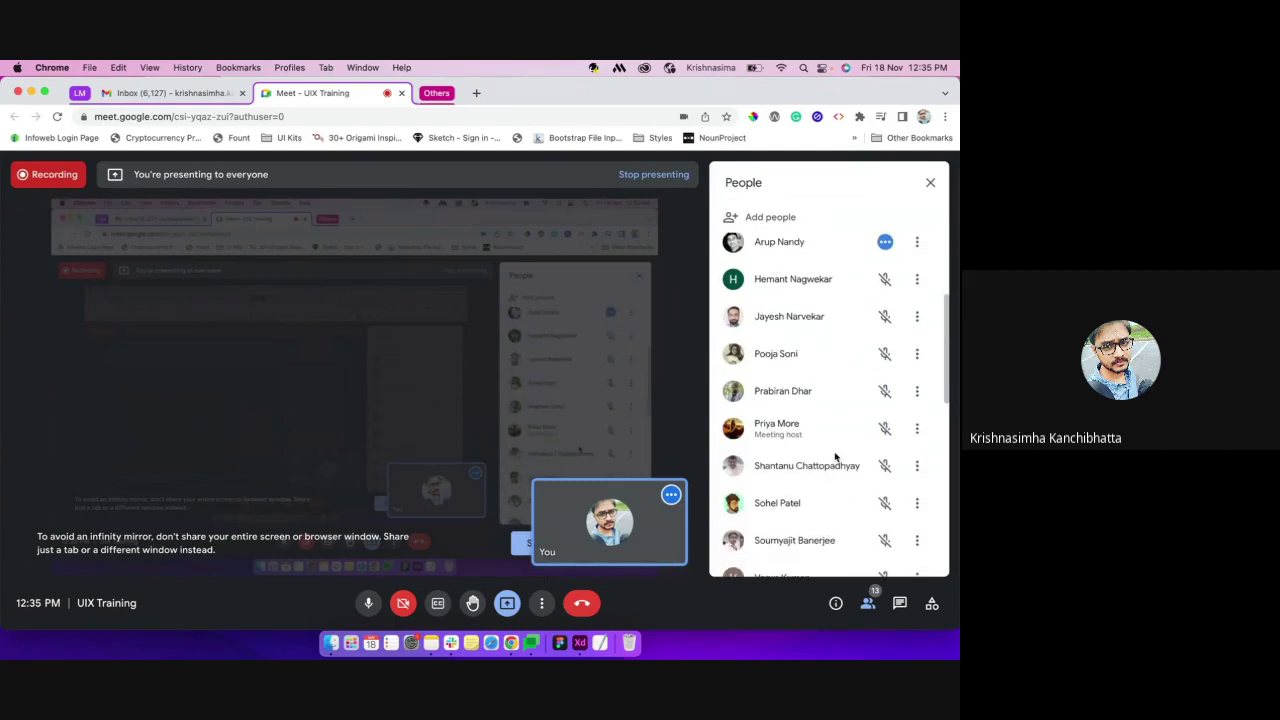
scroll(835, 455, "up", 5)
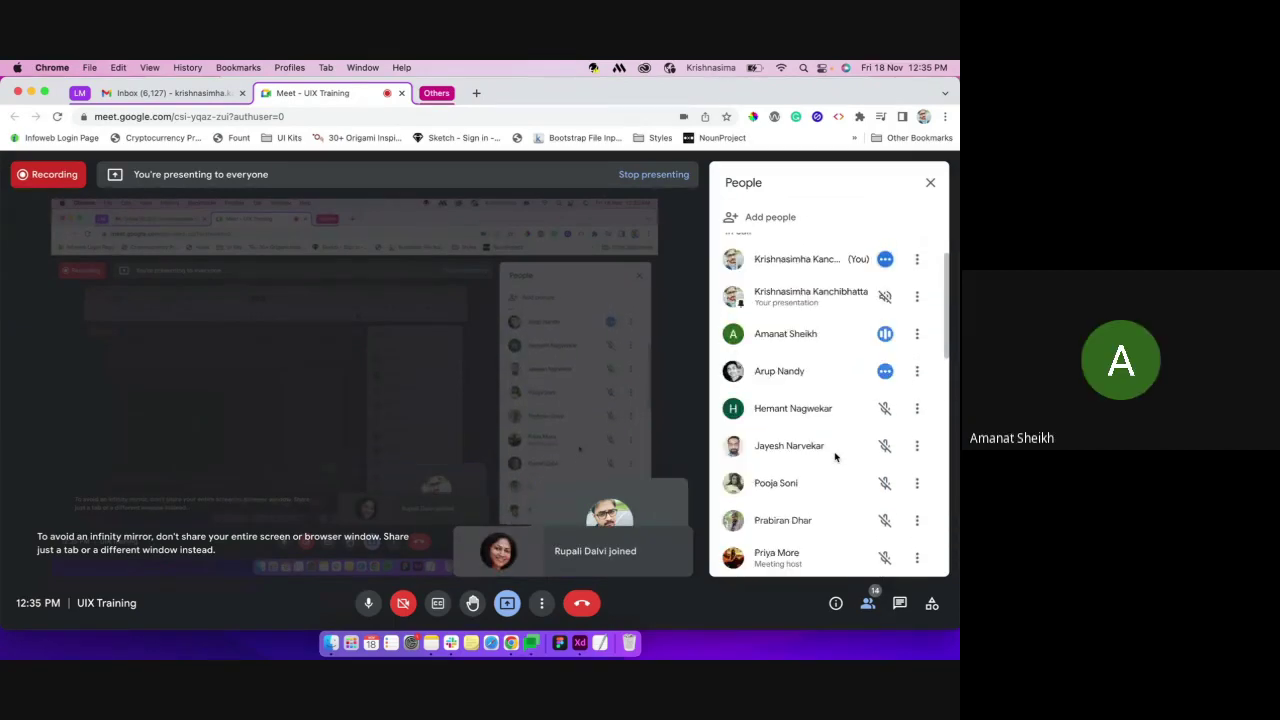
left_click(930, 182)
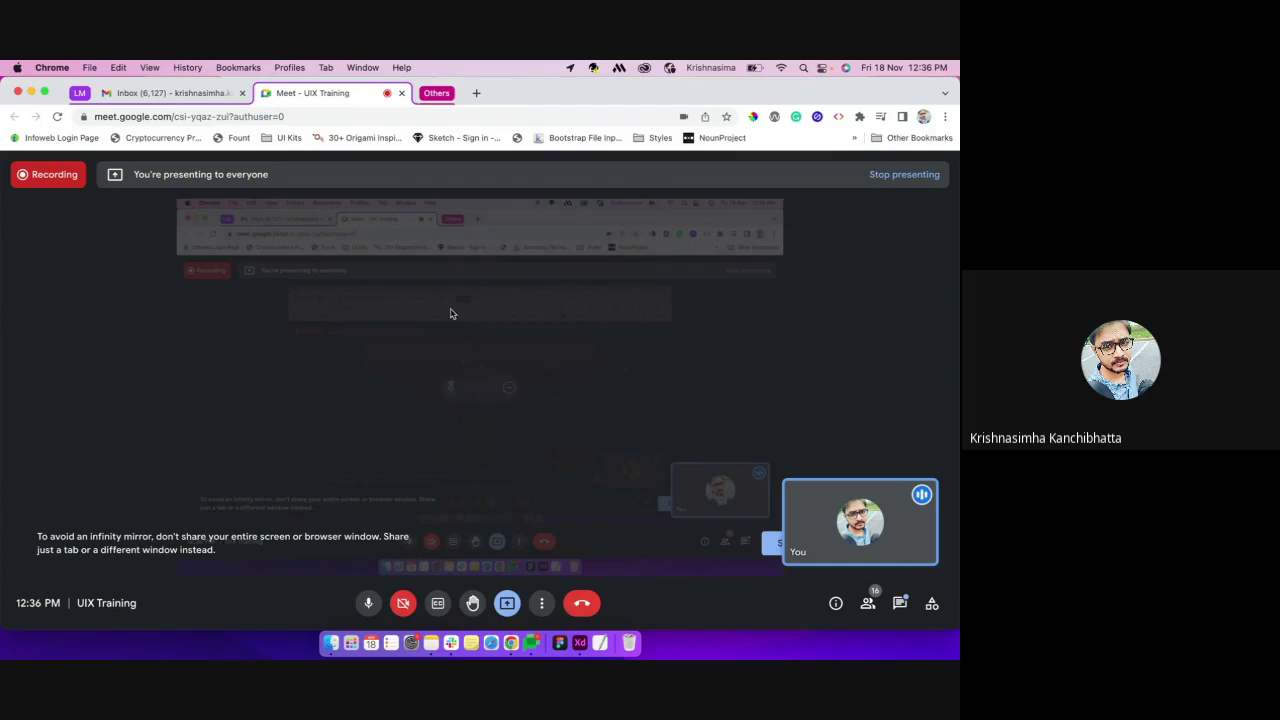
Switch to Adobe XD and create a new document with a custom-size 1366 × 768 artboard
left_click(578, 643)
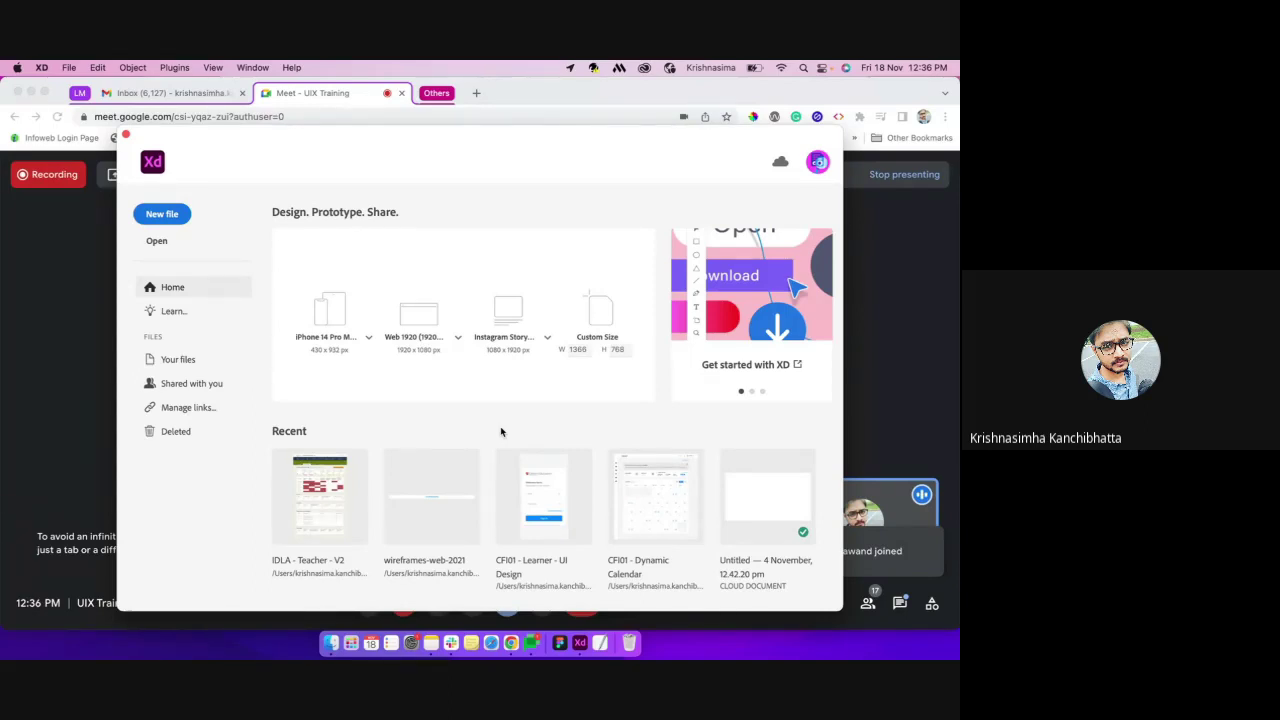
left_click(596, 314)
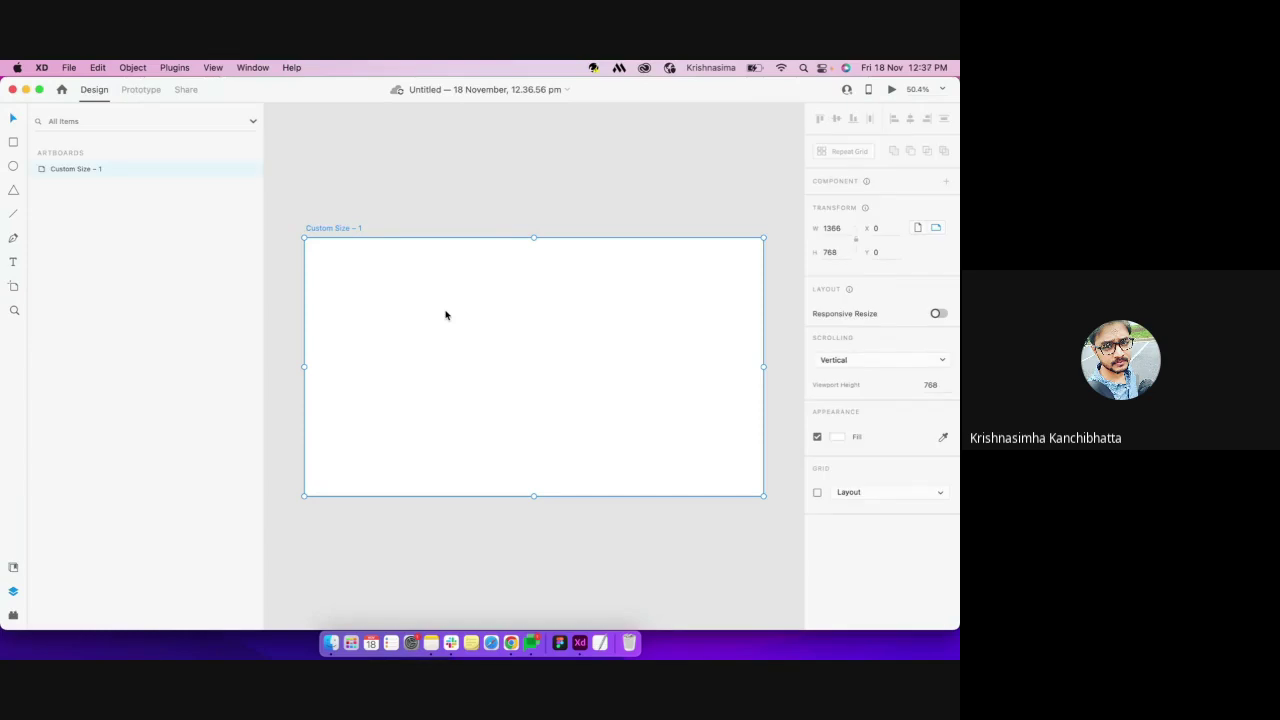
left_click(445, 232)
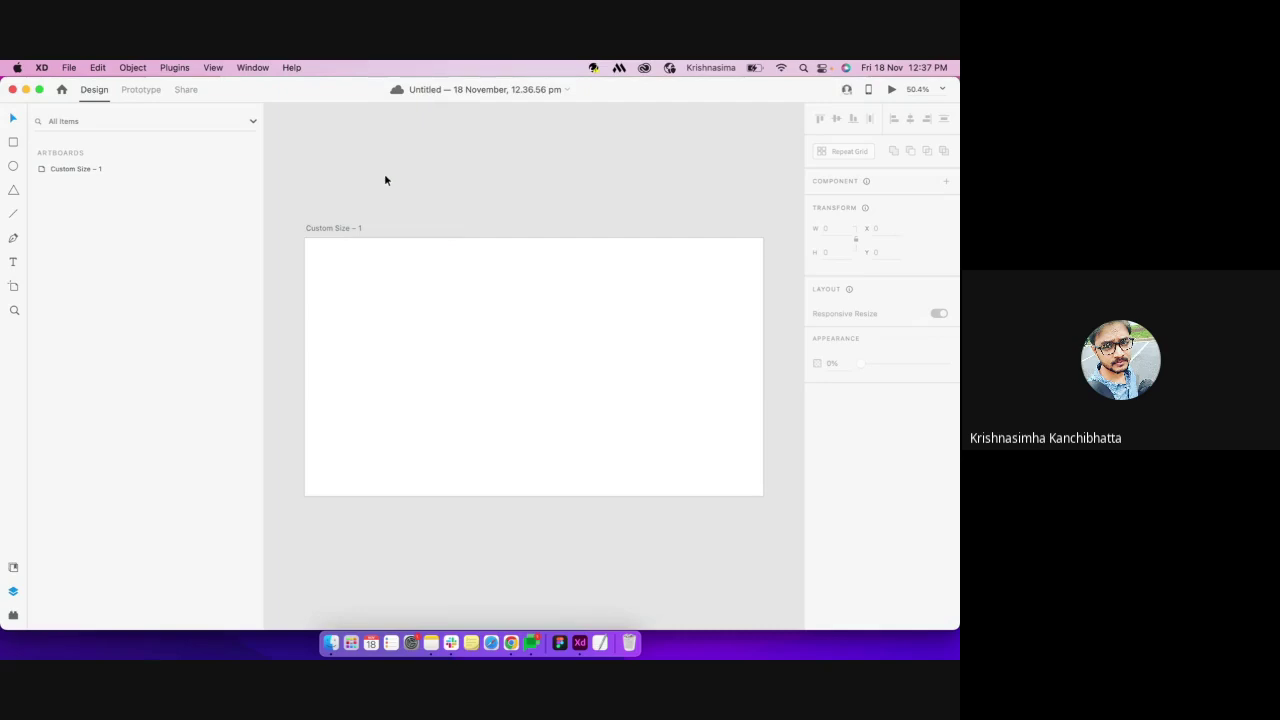
Launch the Wireframer plugin and start its template library
left_click(184, 70)
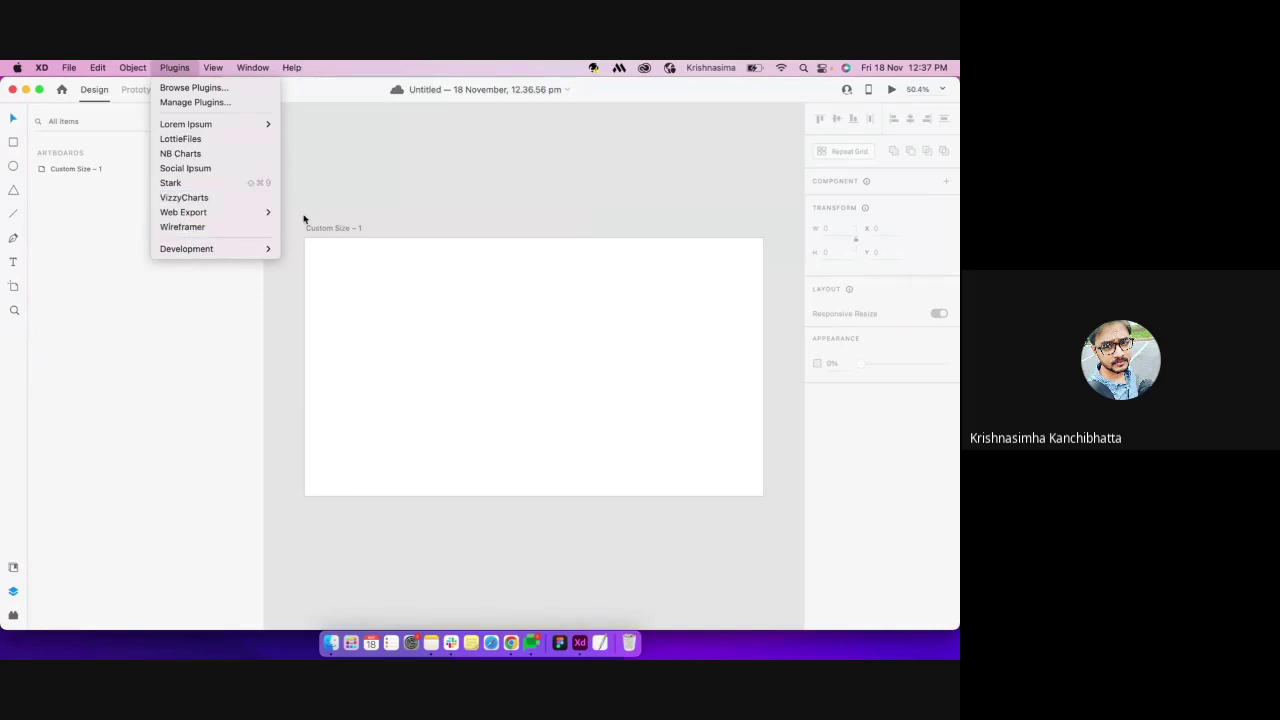
left_click(250, 228)
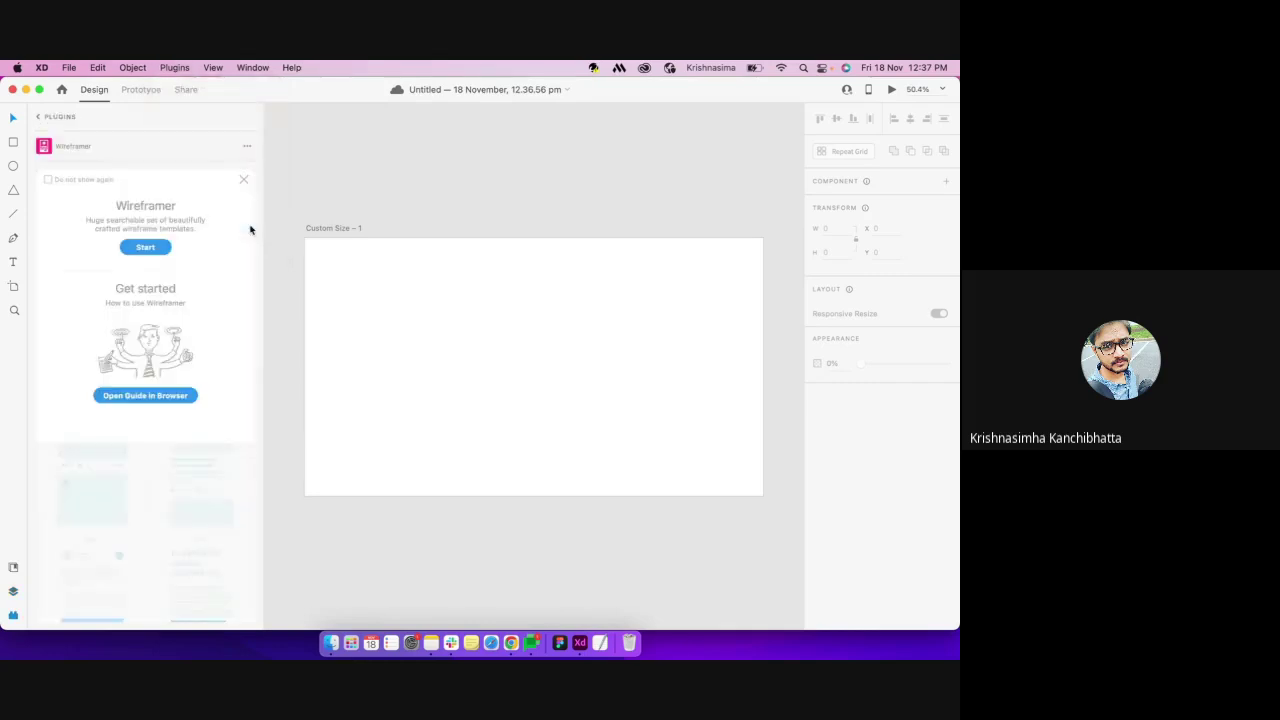
left_click(146, 247)
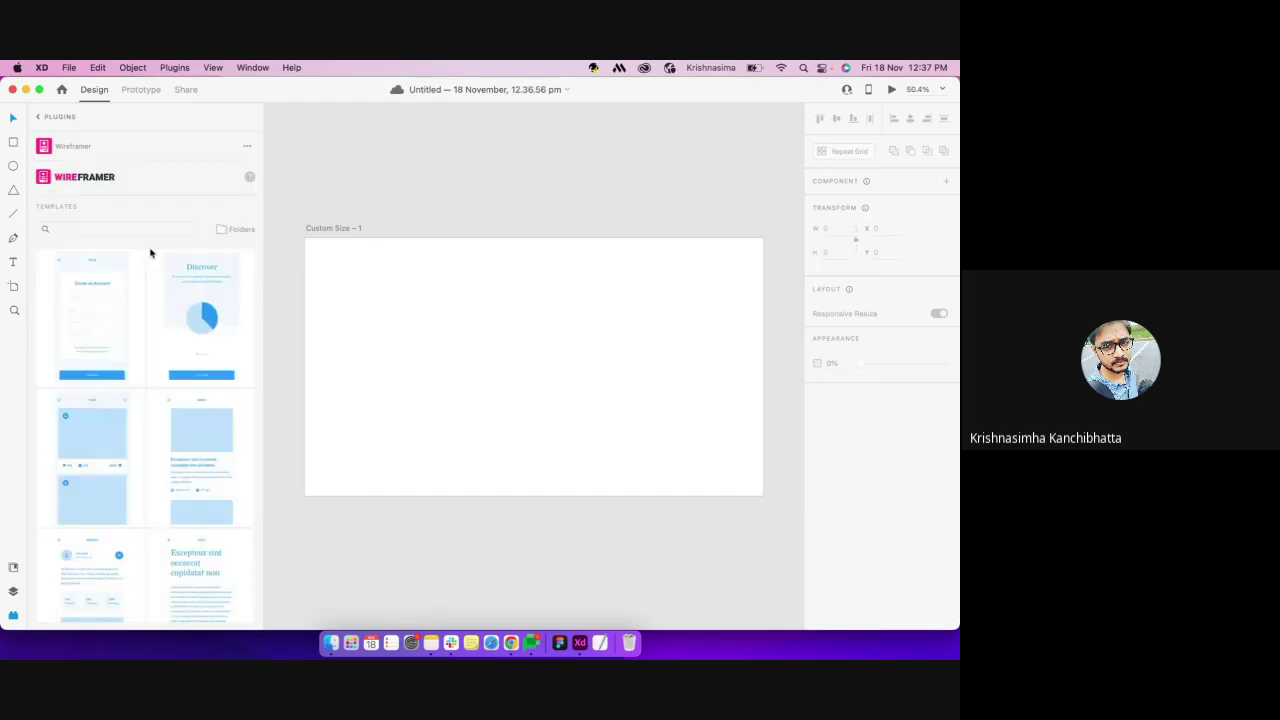
Look through the full set of Wireframer templates, such as charts, menus, sign-up and onboarding screens
scroll(200, 470, "down", 2)
scroll(200, 481, "down", 5)
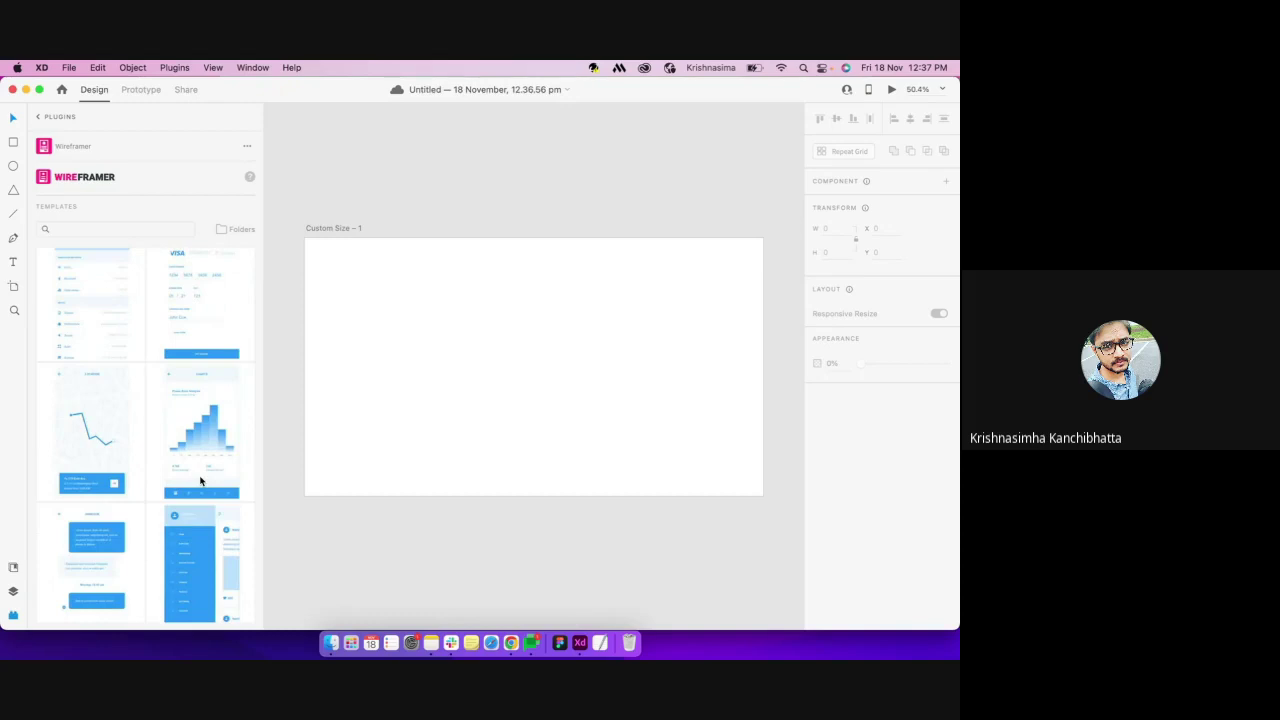
scroll(200, 481, "down", 5)
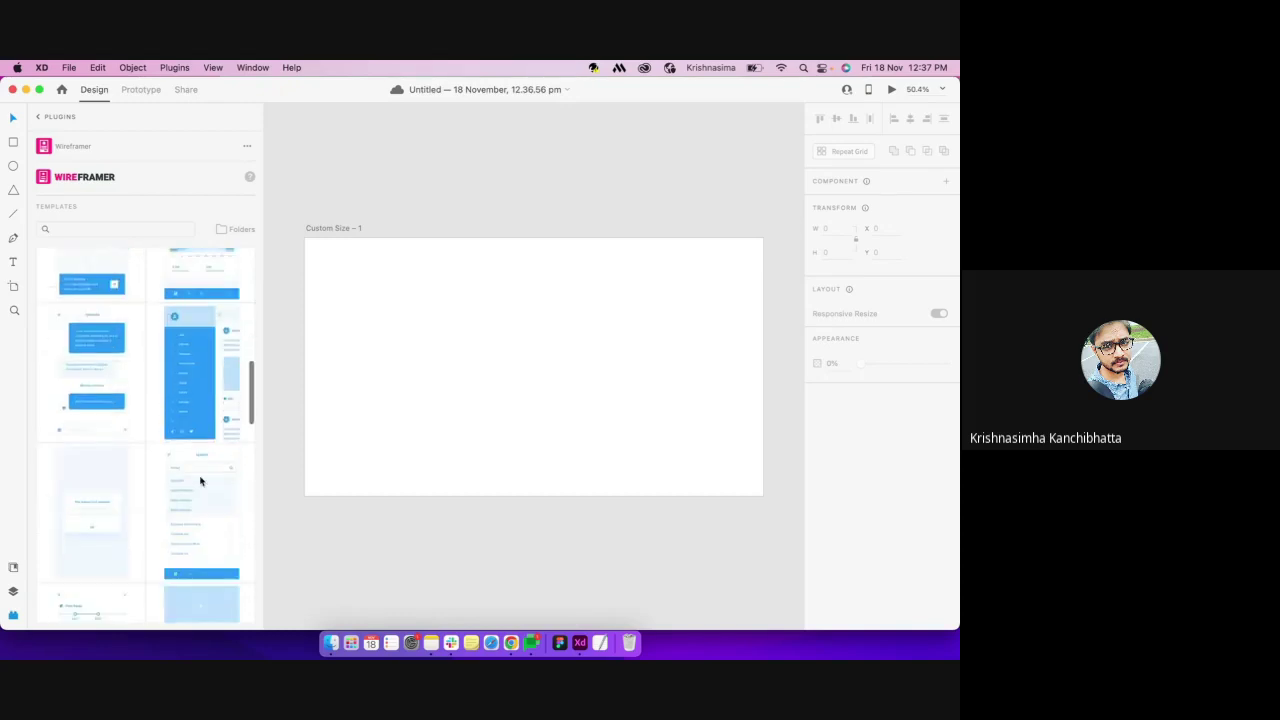
scroll(200, 481, "down", 2)
scroll(200, 481, "down", 5)
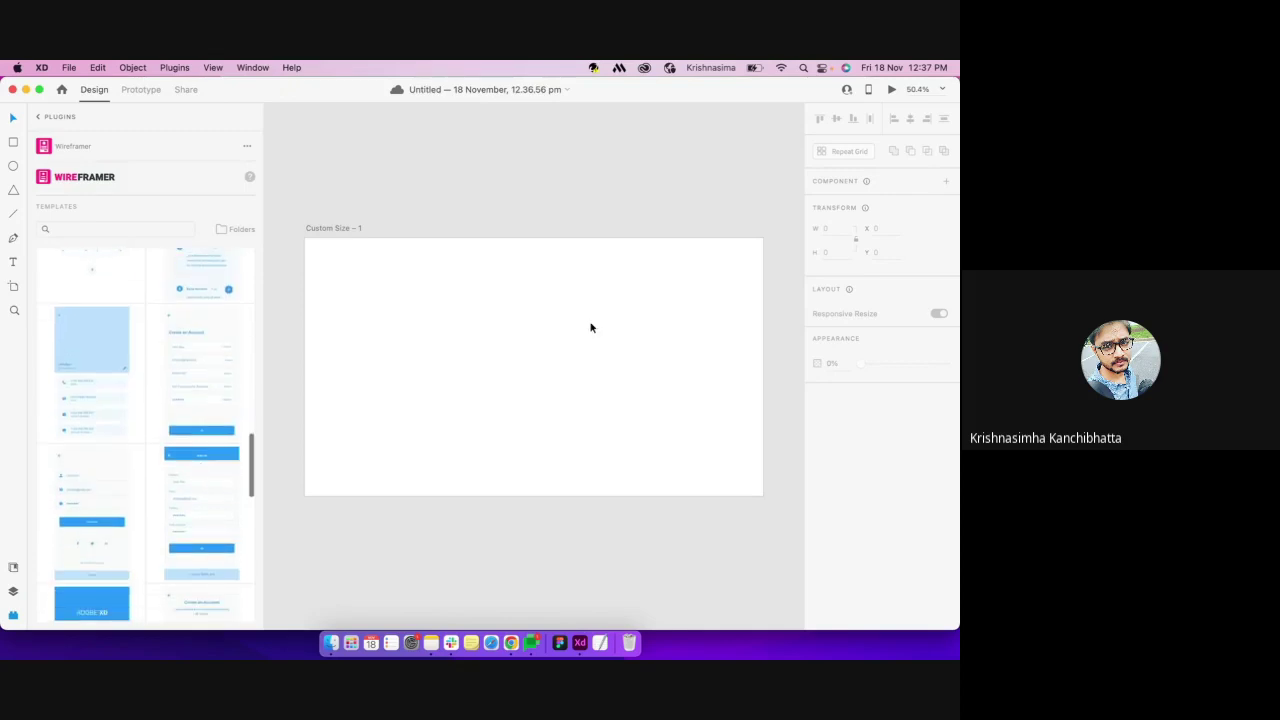
mouse_move(204, 513)
scroll(204, 513, "down", 8)
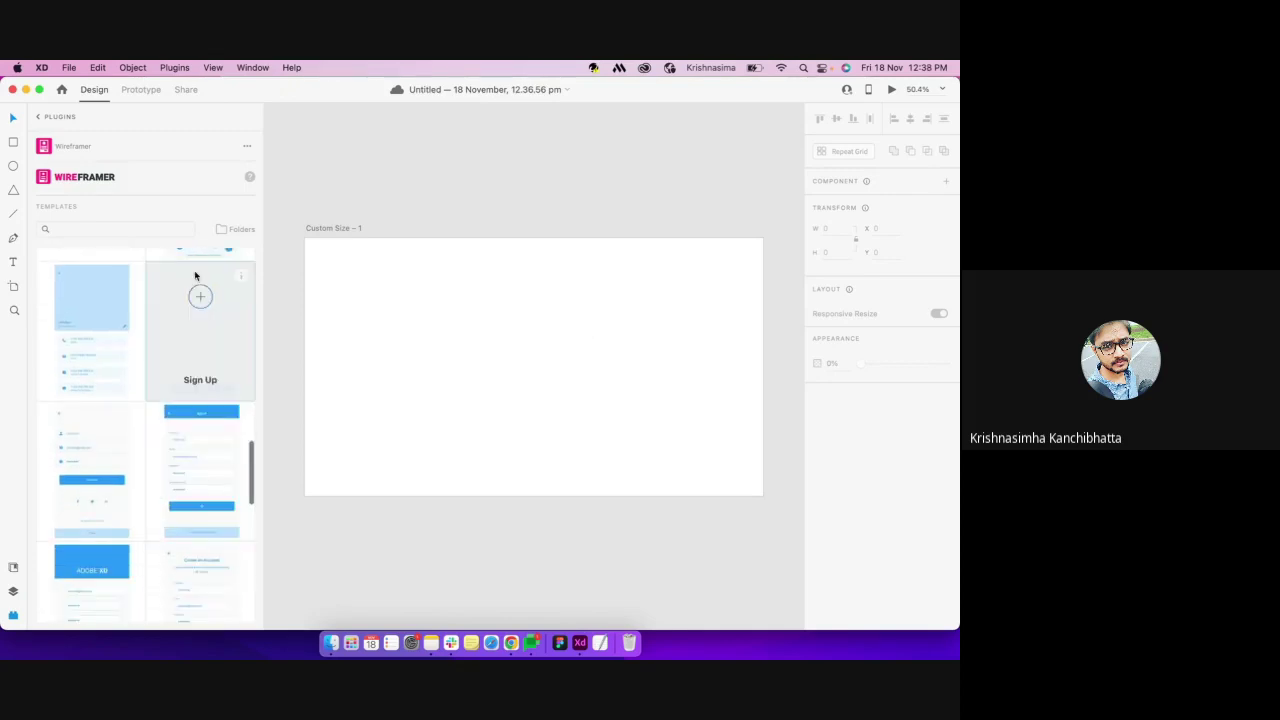
scroll(181, 491, "down", 4)
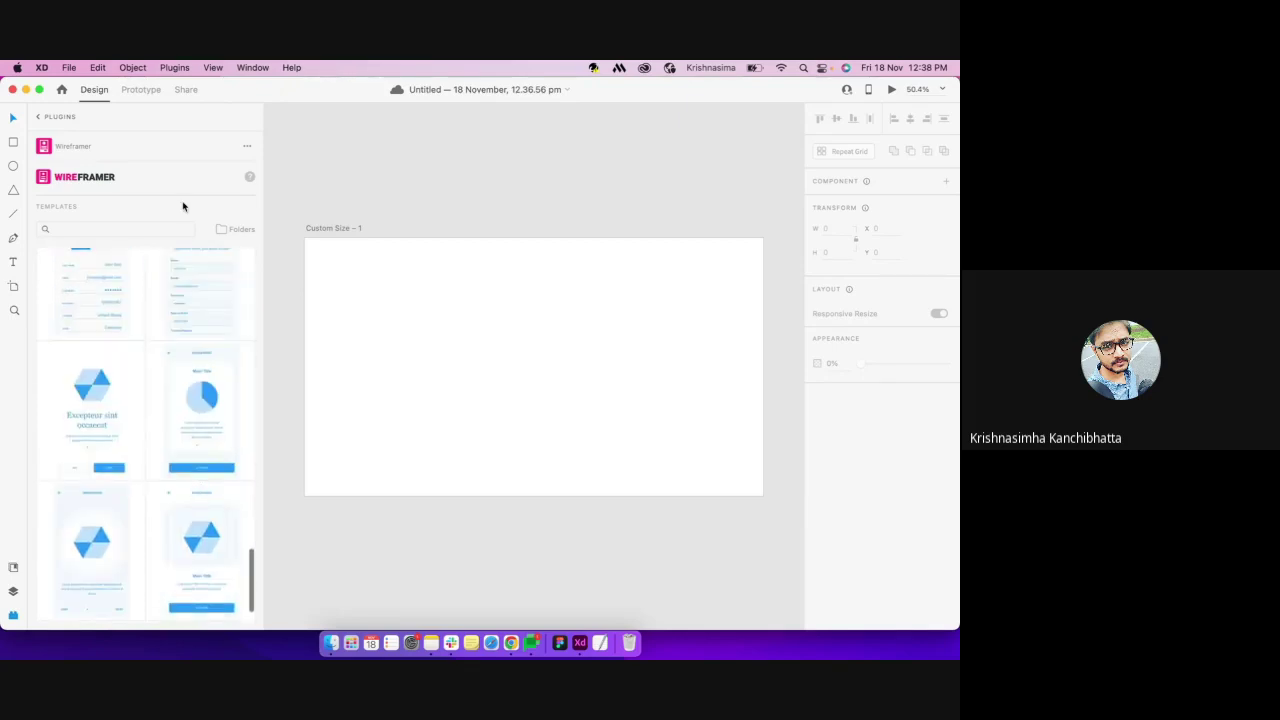
Insert the Forms template from Wireframer's UI Elements folder into the document
left_click(230, 229)
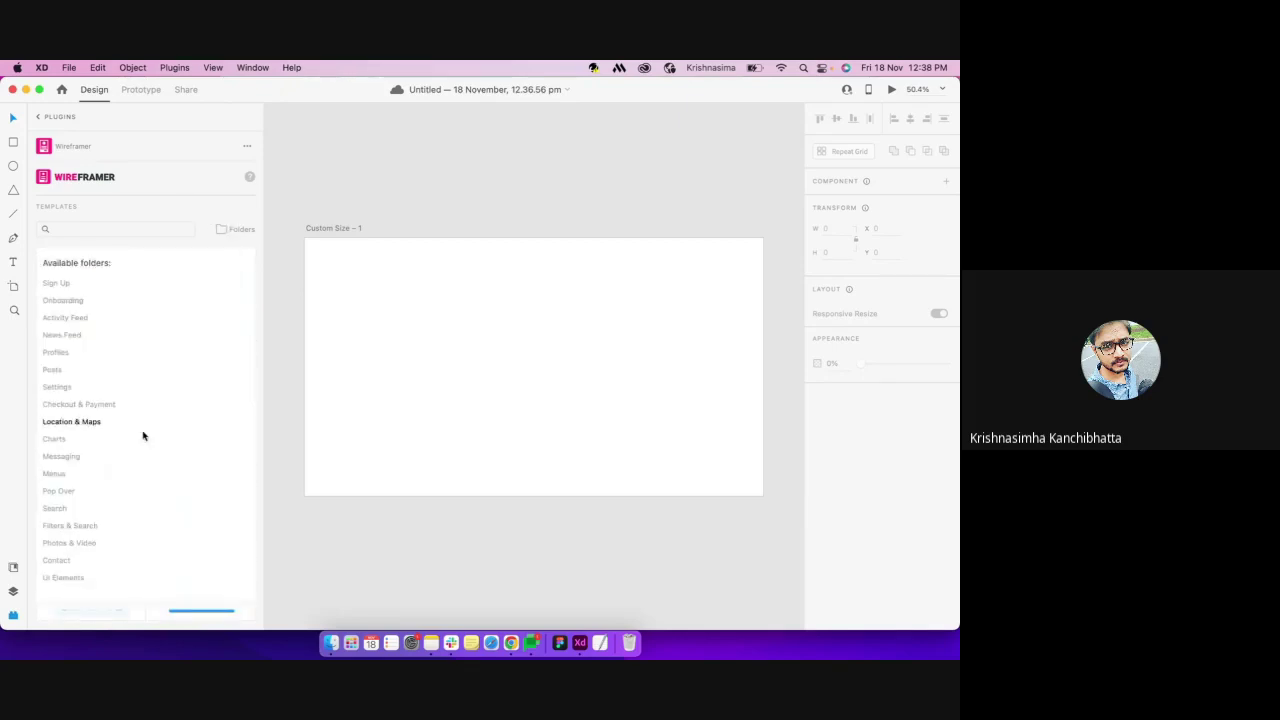
left_click(62, 577)
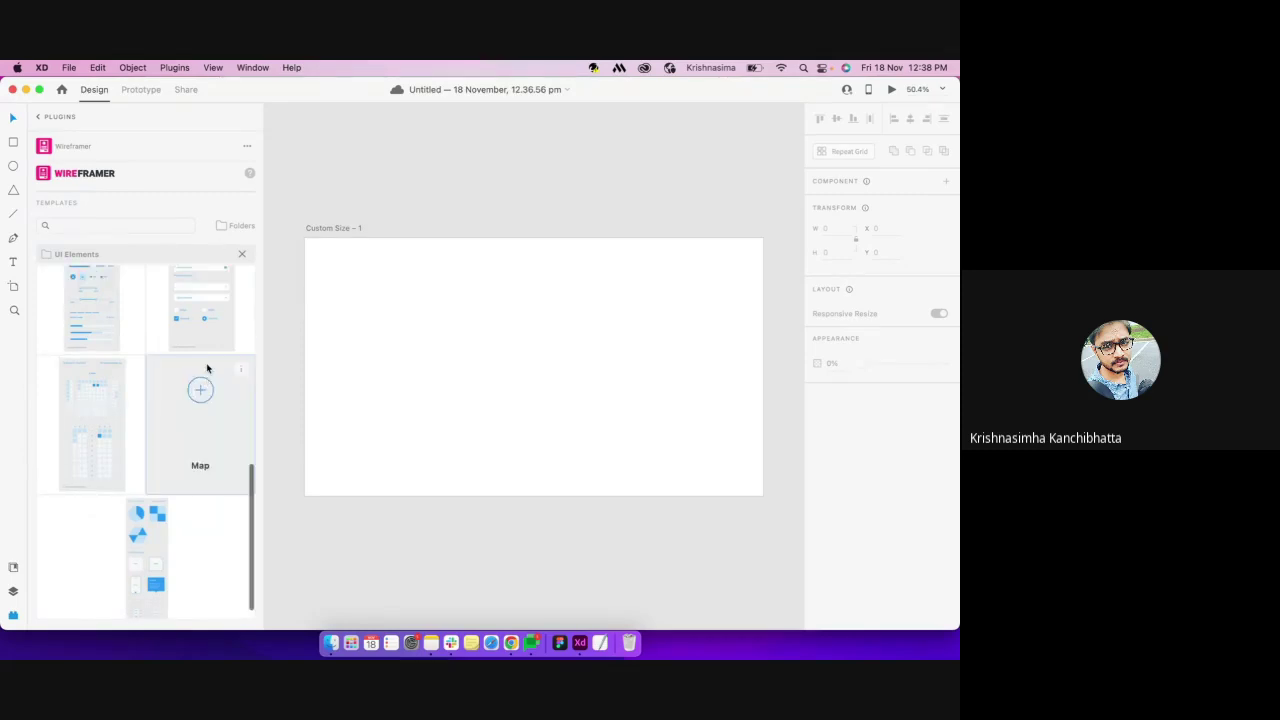
scroll(206, 364, "up", 2)
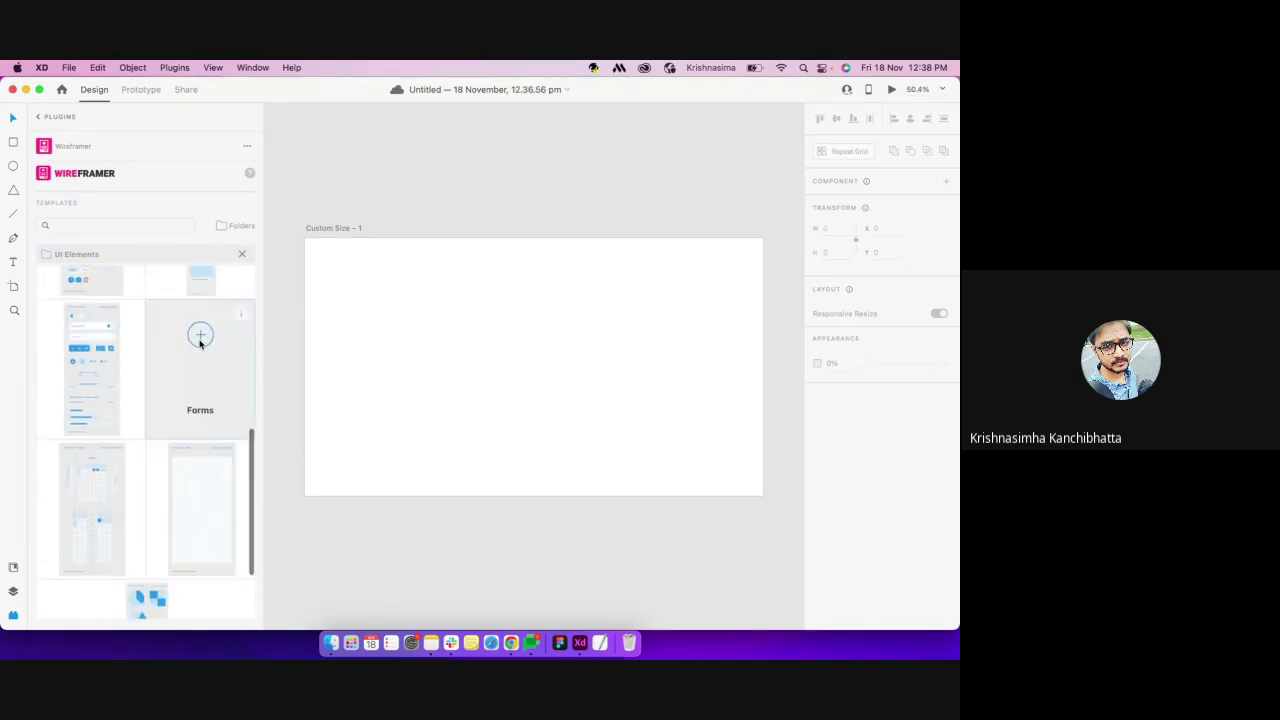
left_click(200, 336)
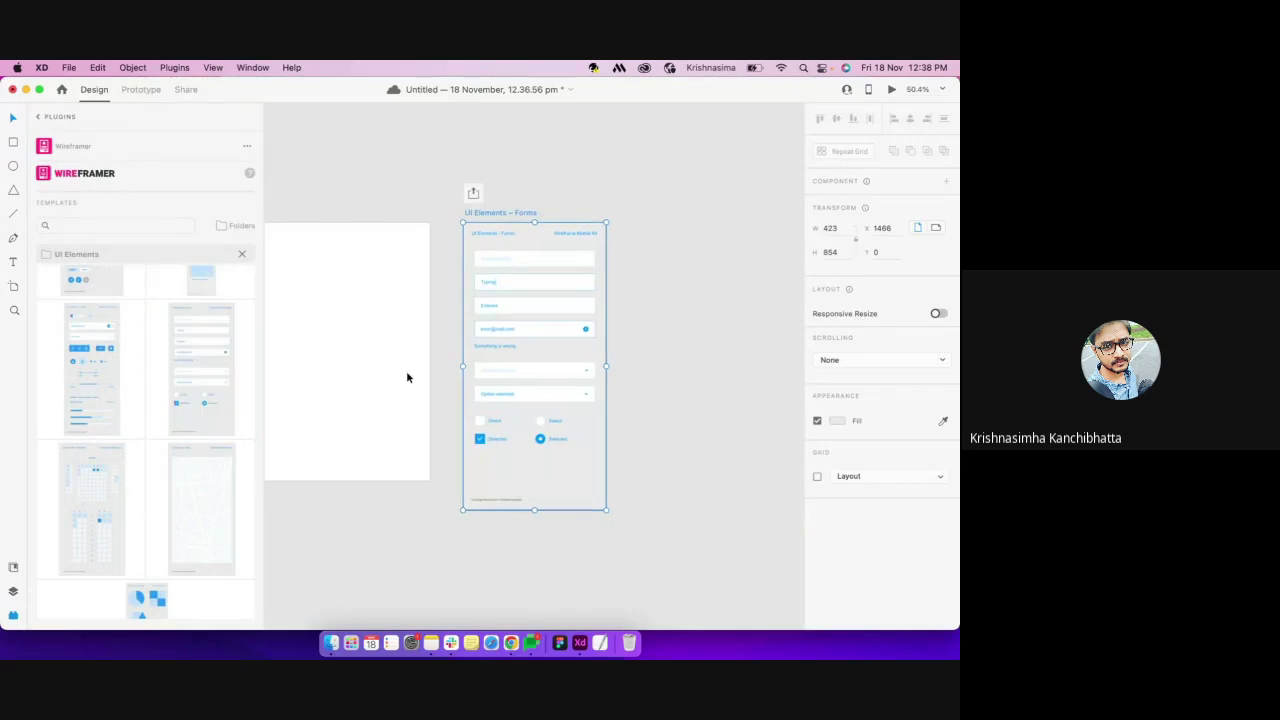
Select the Required Field input on the Forms artboard and examine the layers inside its group
left_click(529, 267)
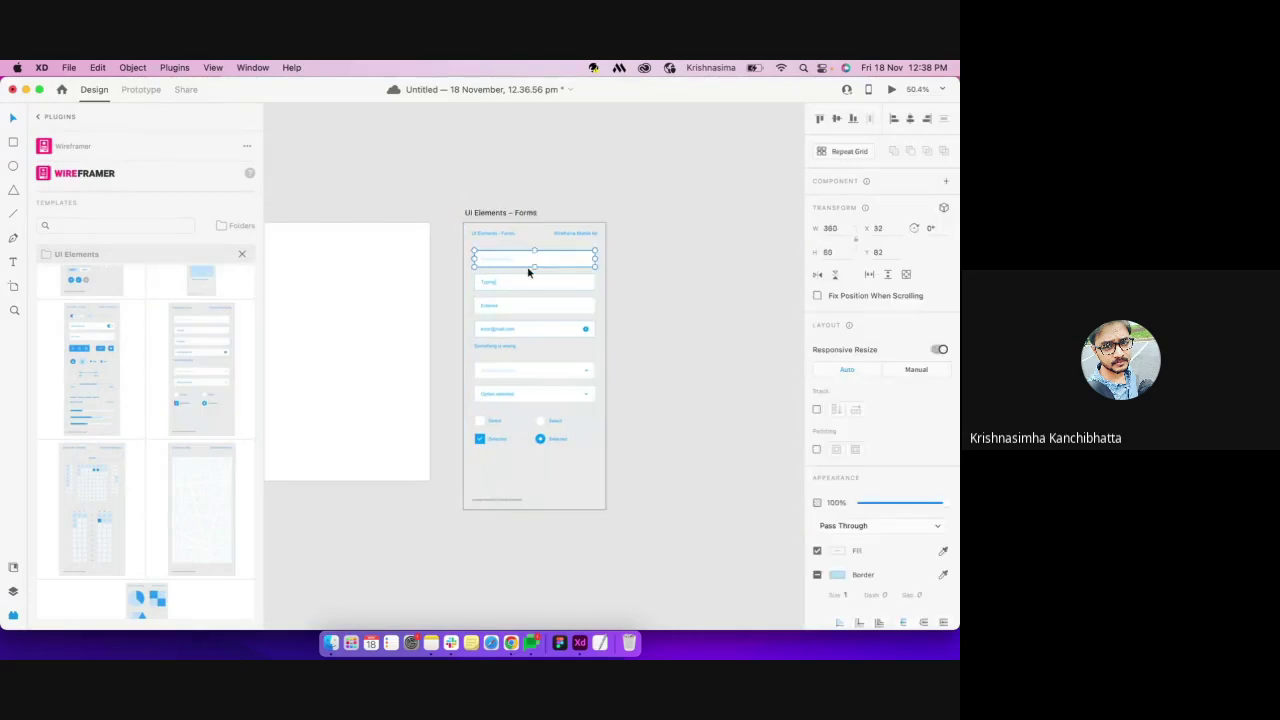
left_click(529, 269)
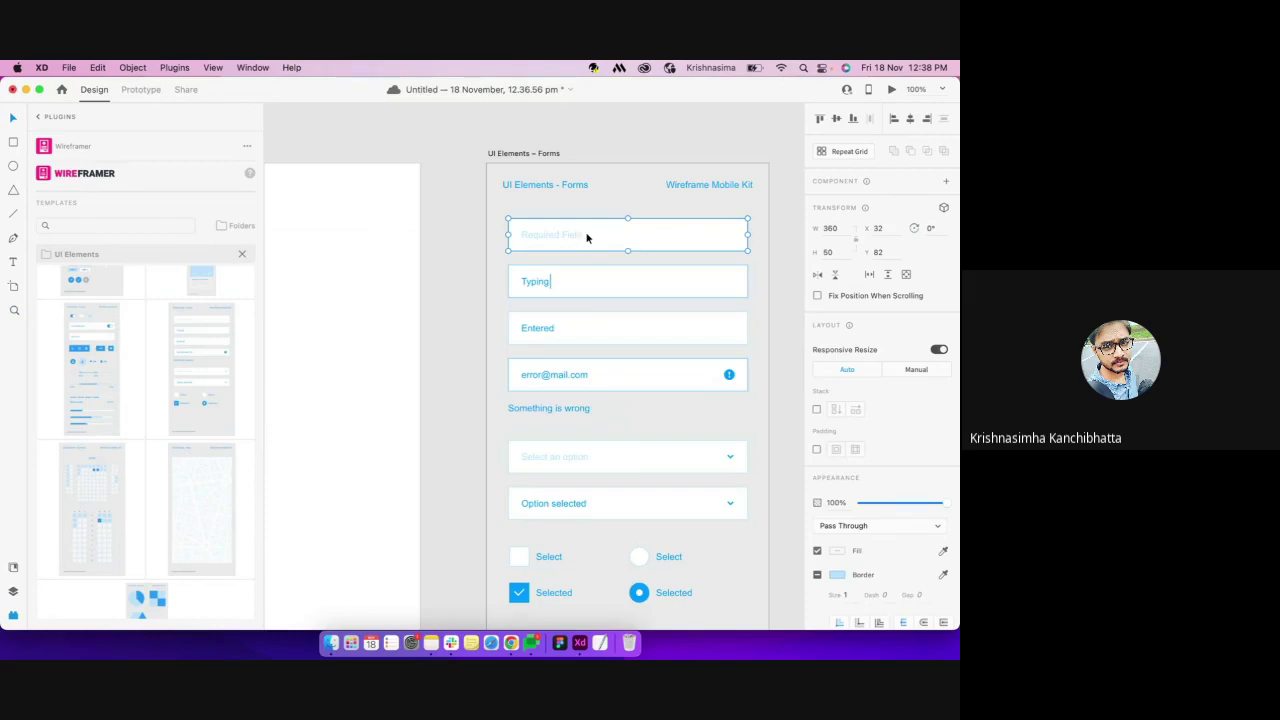
scroll(587, 237, "left", 3)
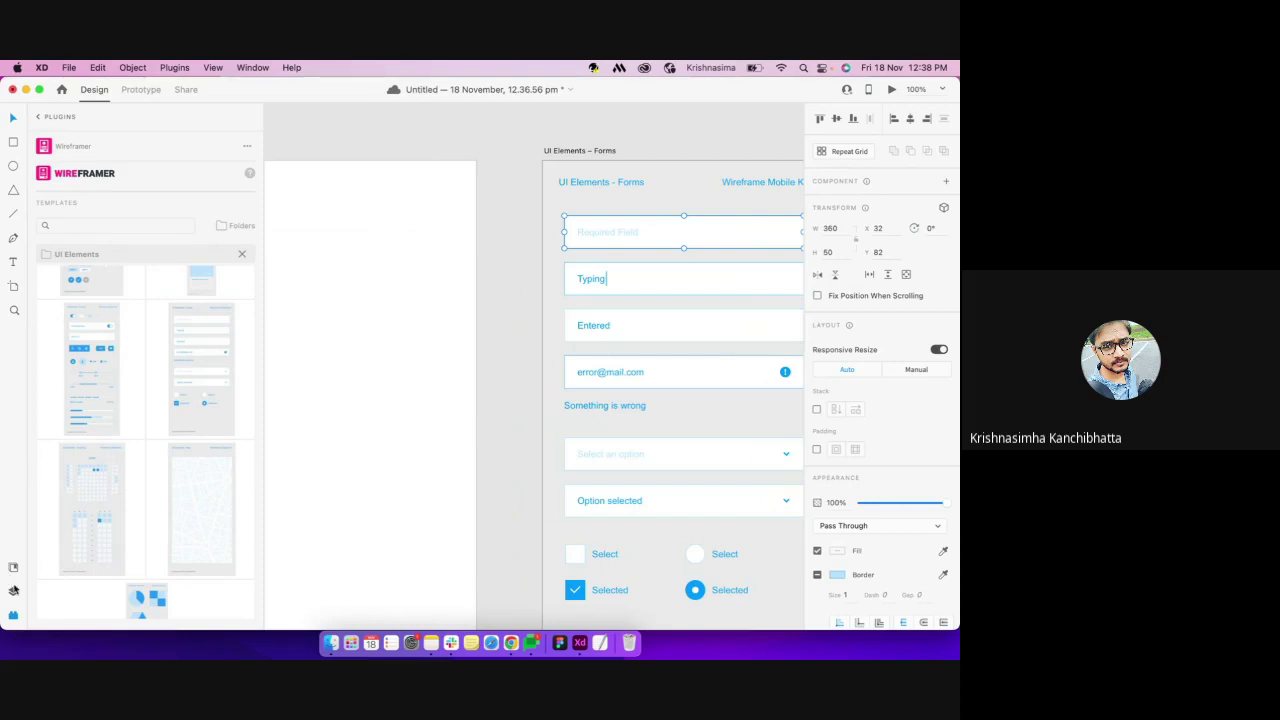
left_click(13, 567)
left_click(13, 591)
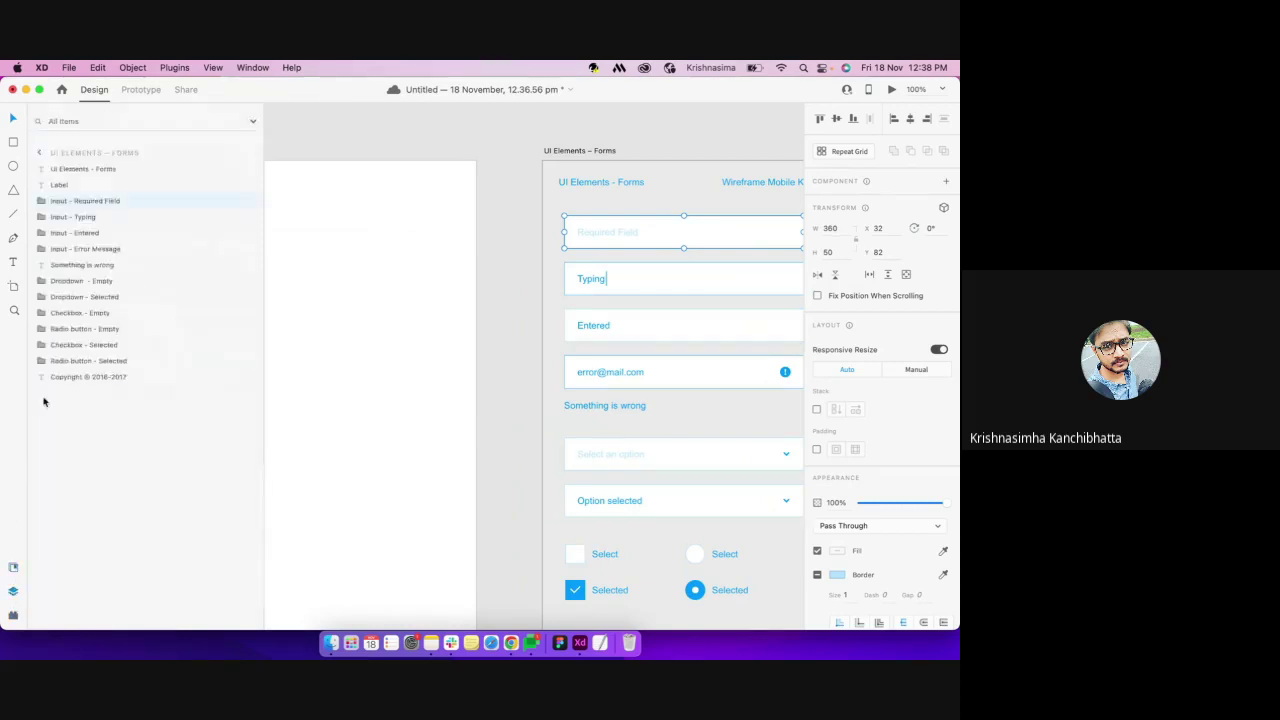
left_click(39, 204)
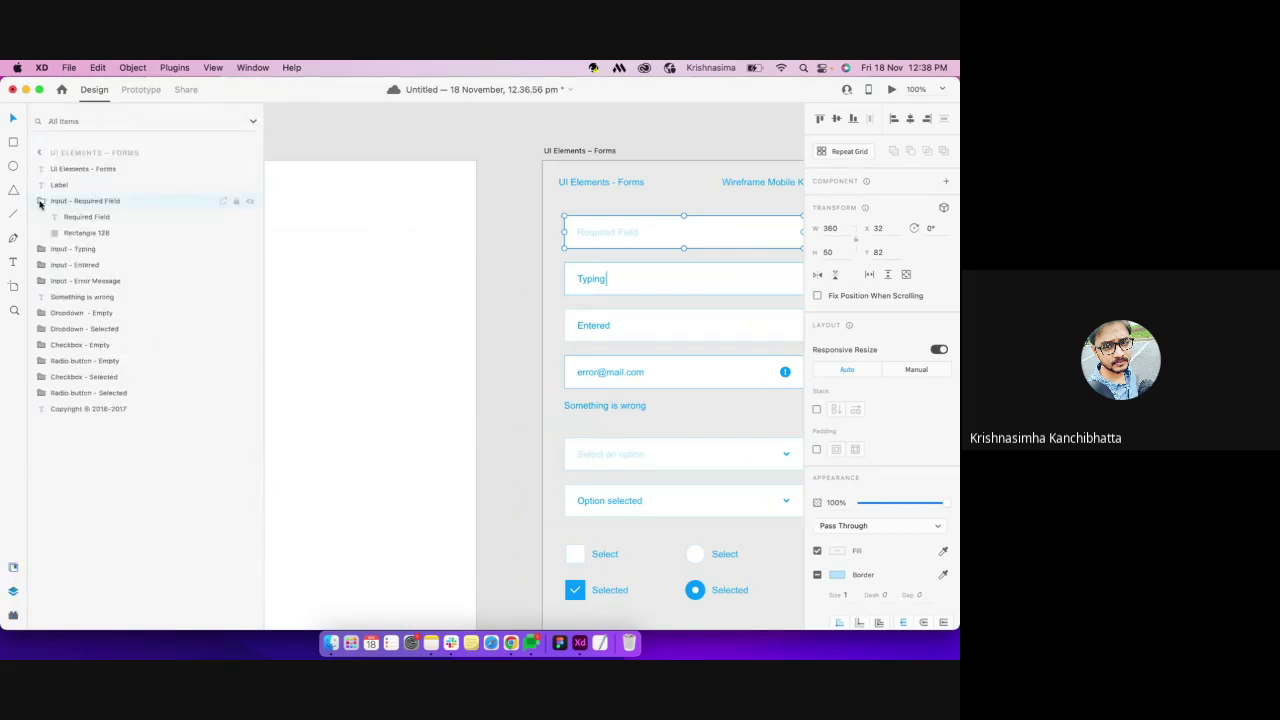
left_click(40, 203)
Move the Required Field and Typing inputs onto the custom-size artboard, at about X 992, Y 142 and X 672, Y 383
scroll(462, 374, "left", 3)
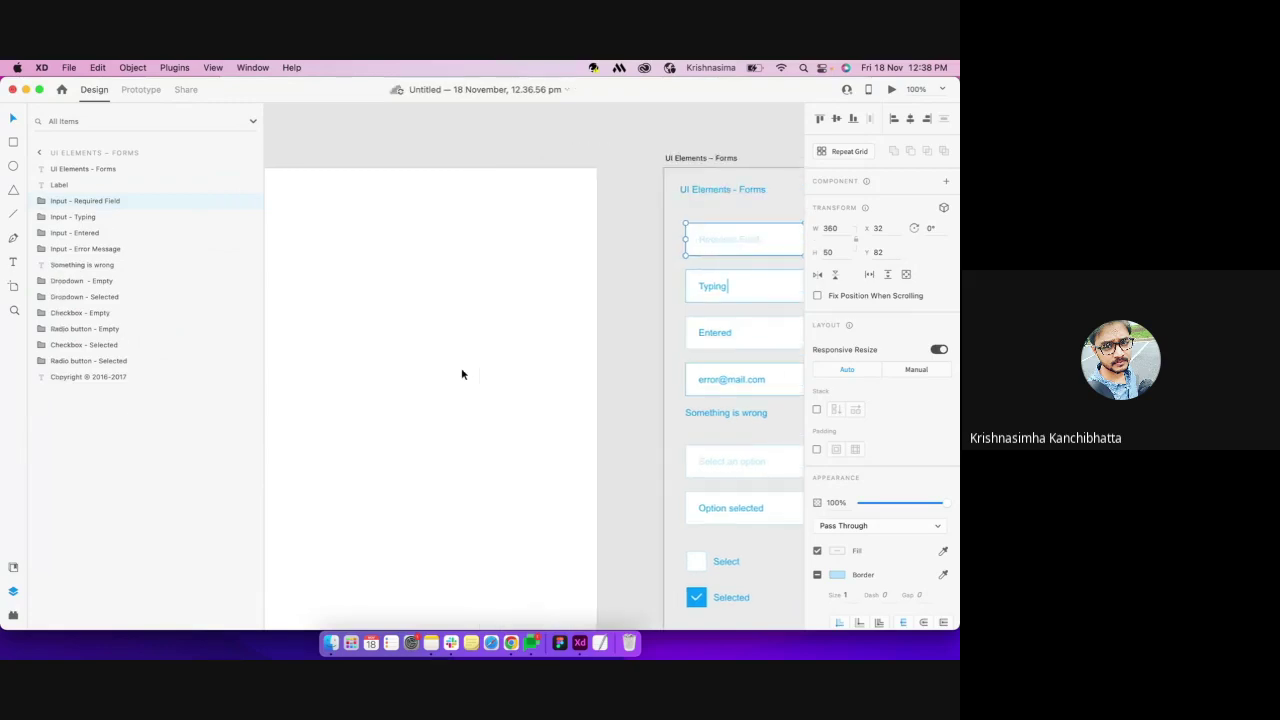
key("super+minus")
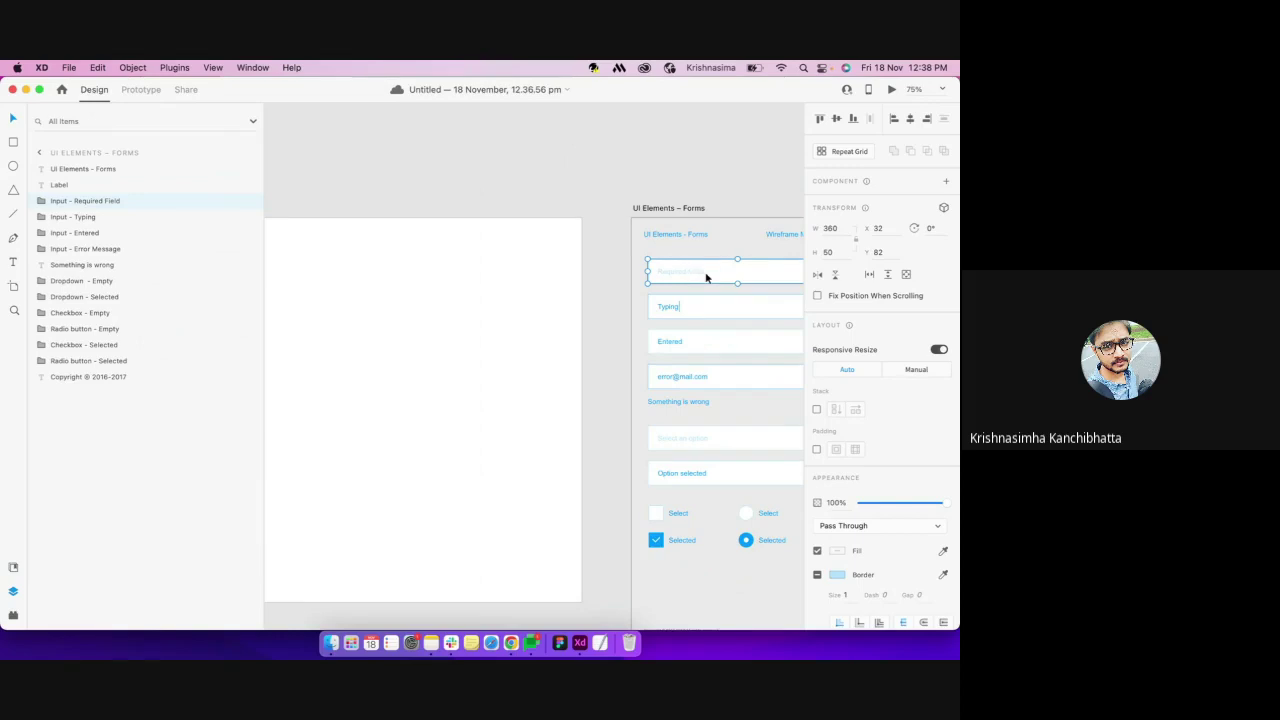
scroll(725, 500, "right", 5)
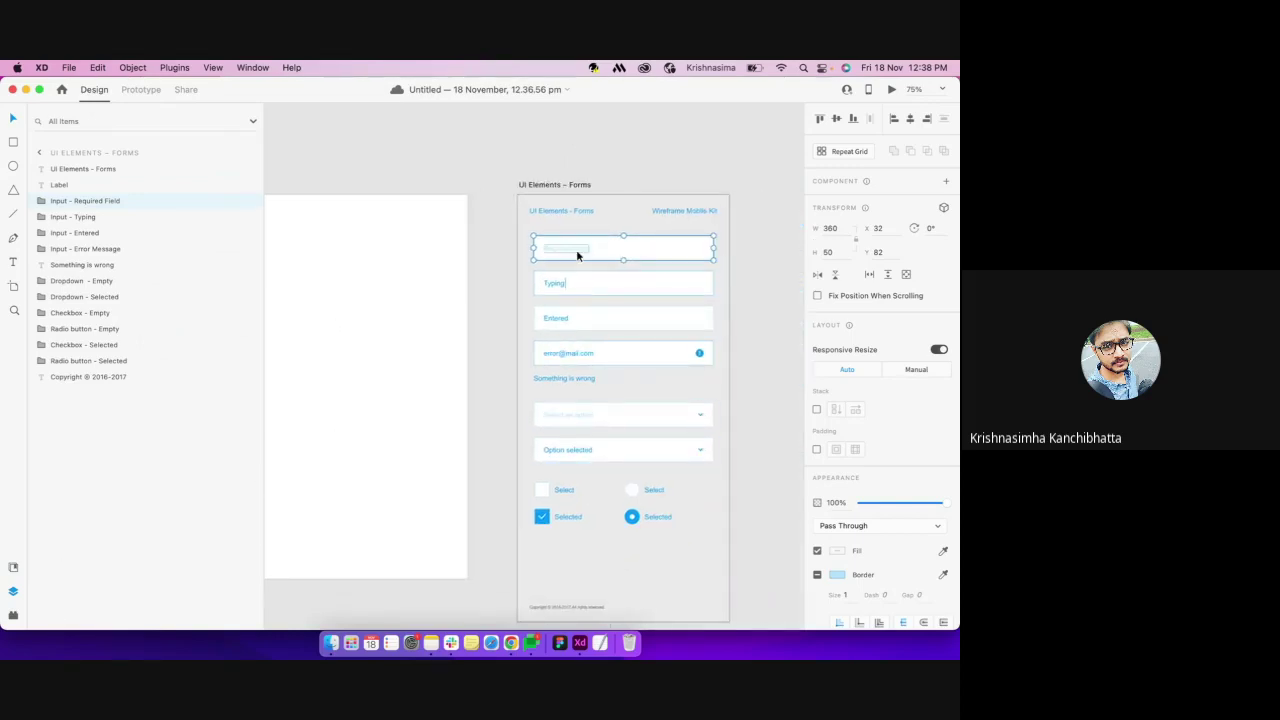
left_click_drag(580, 255, 325, 284)
scroll(326, 283, "left", 8)
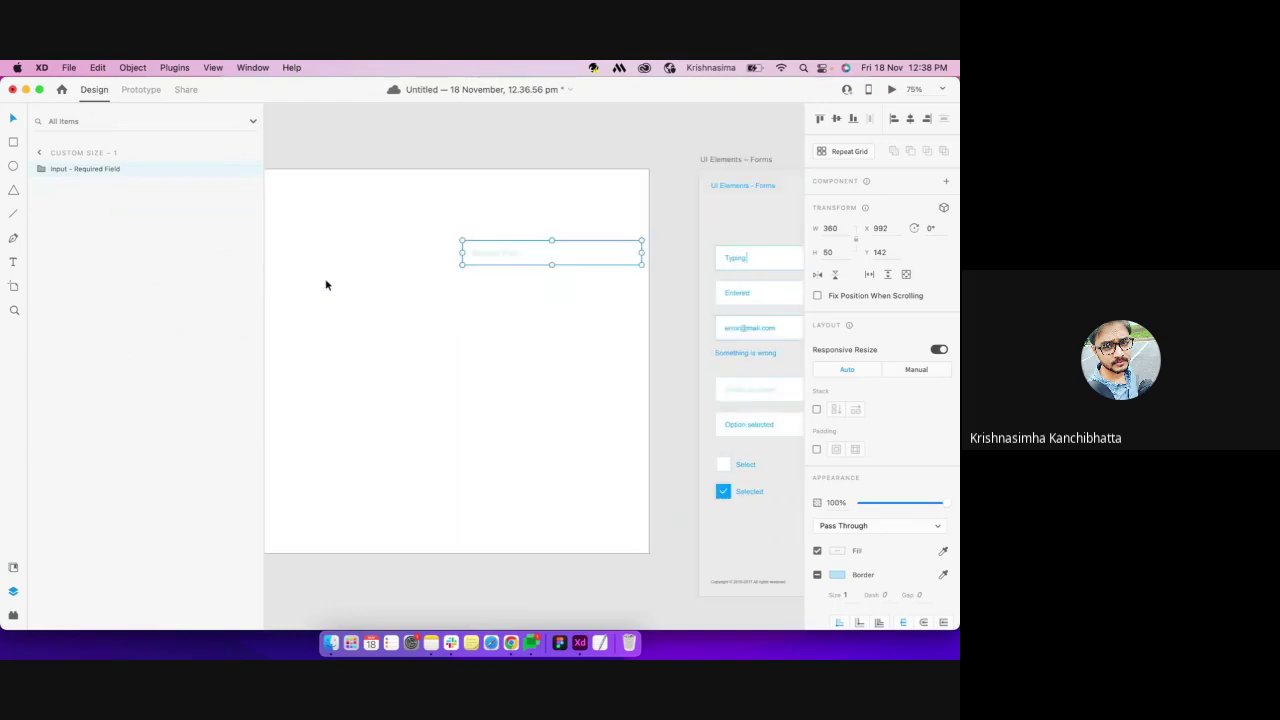
left_click(735, 259)
left_click_drag(737, 260, 323, 376)
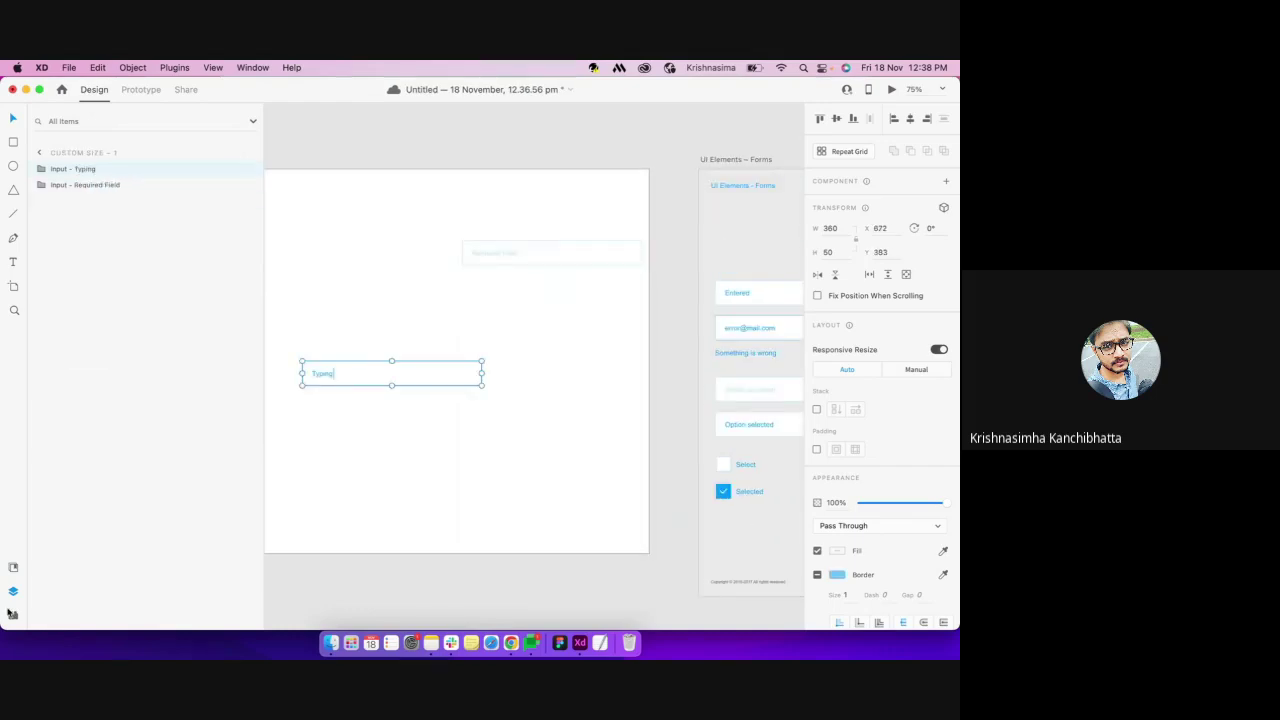
Insert the Buttons template from Wireframer's UI Elements folder into the document
left_click(13, 614)
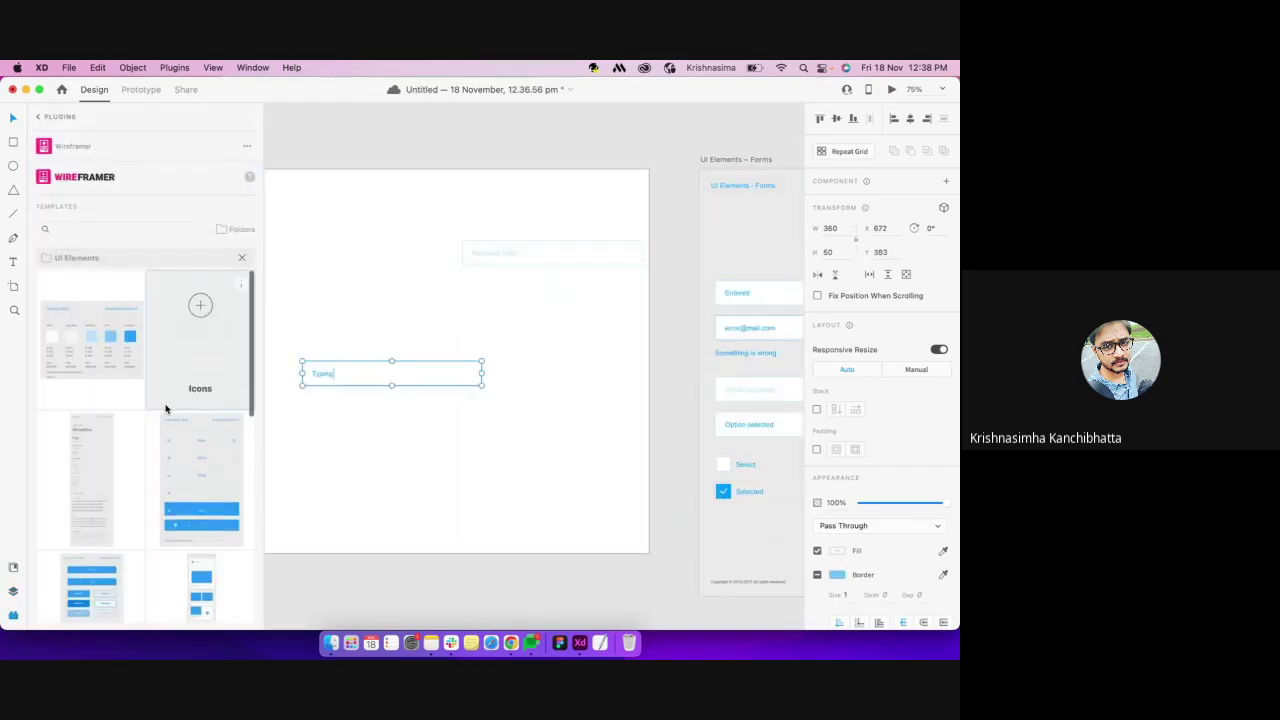
scroll(165, 408, "down", 2)
scroll(98, 475, "down", 3)
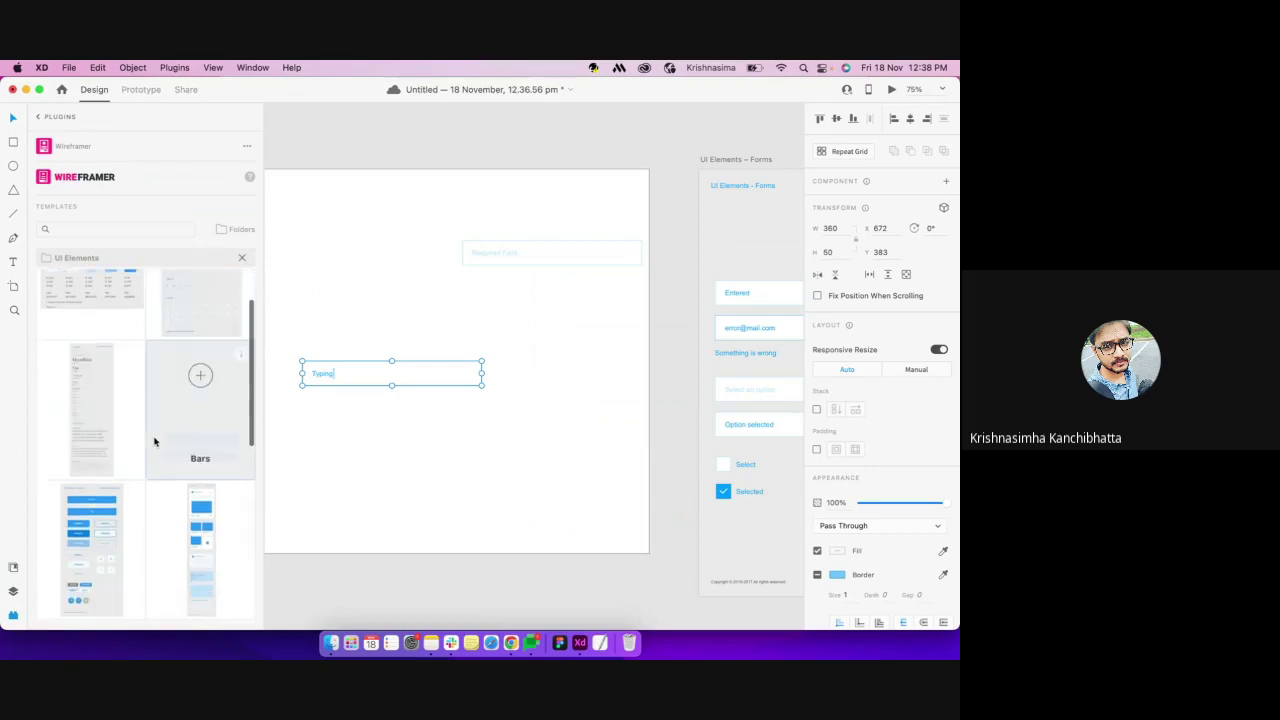
scroll(106, 511, "down", 2)
scroll(106, 511, "down", 3)
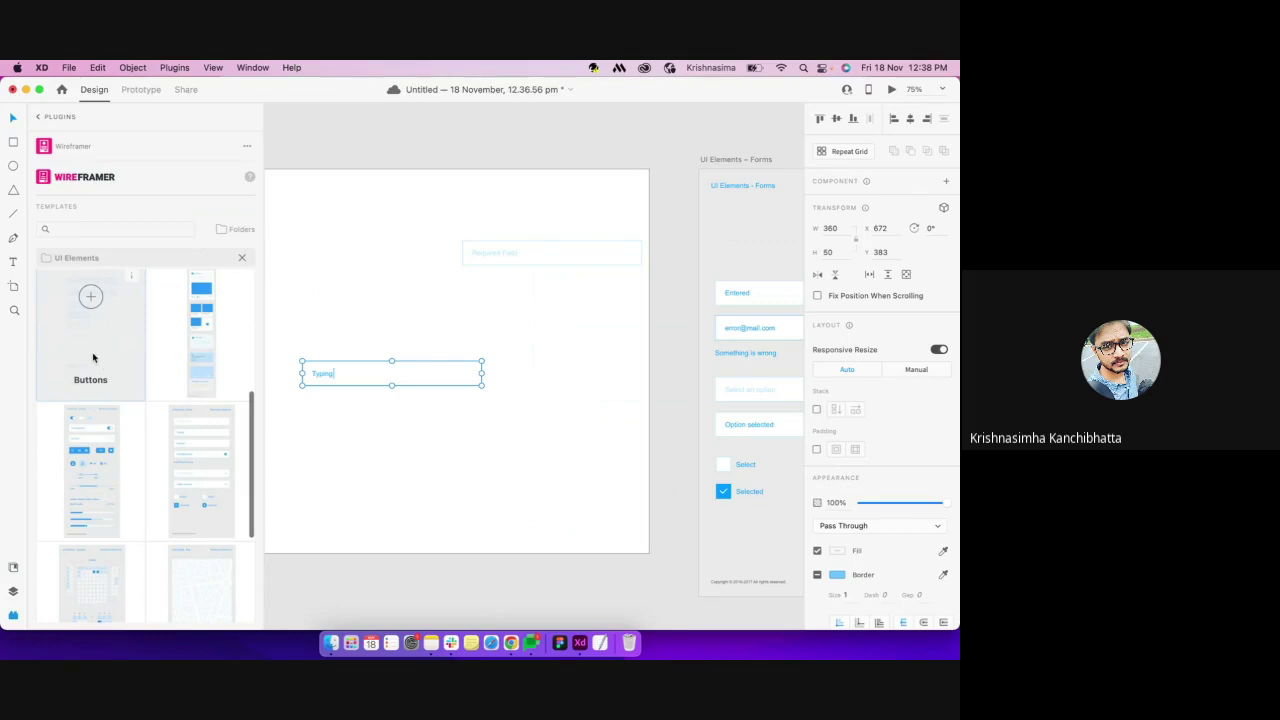
left_click(91, 296)
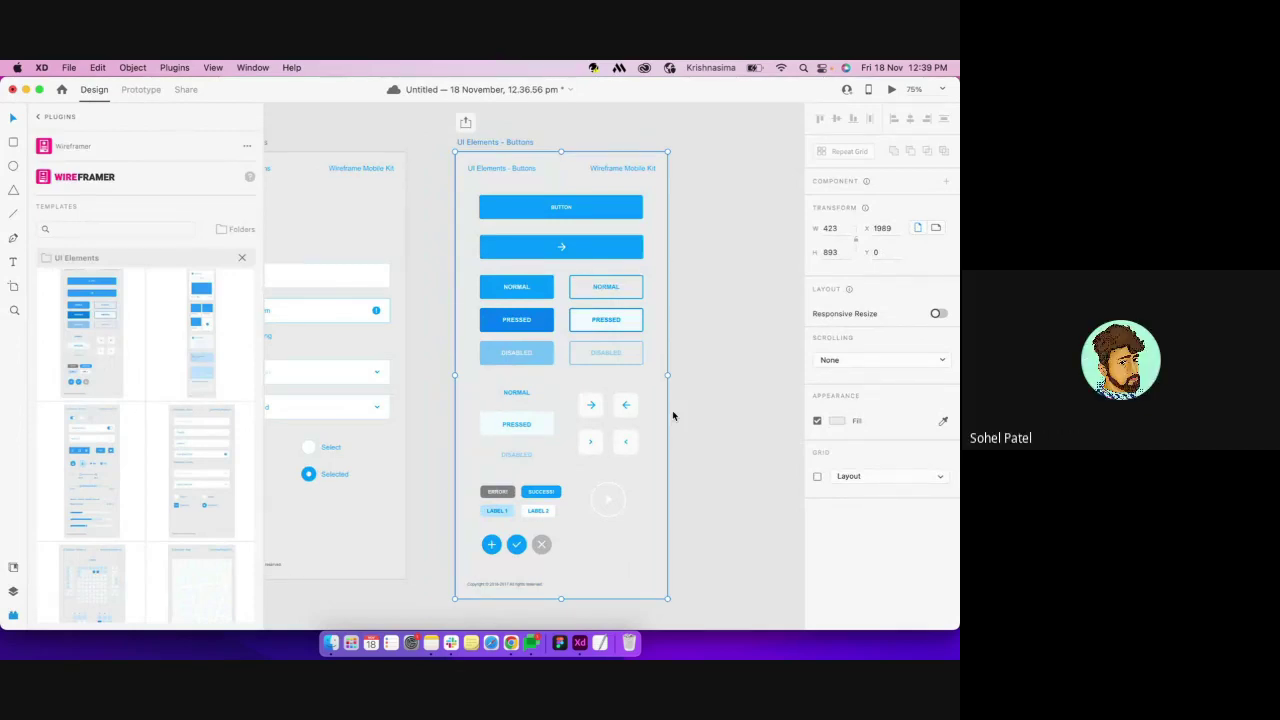
Select the Entered input on the UI Elements – Forms artboard
scroll(672, 410, "left", 3)
mouse_move(167, 357)
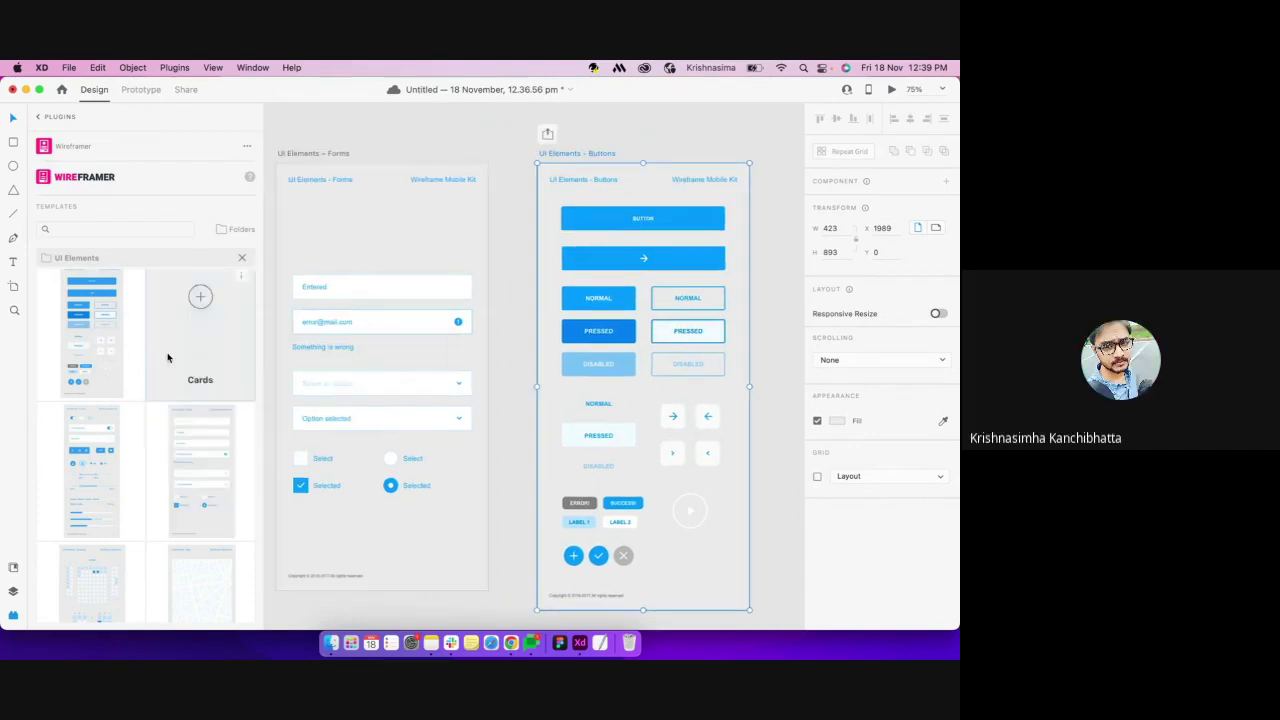
left_click(440, 297)
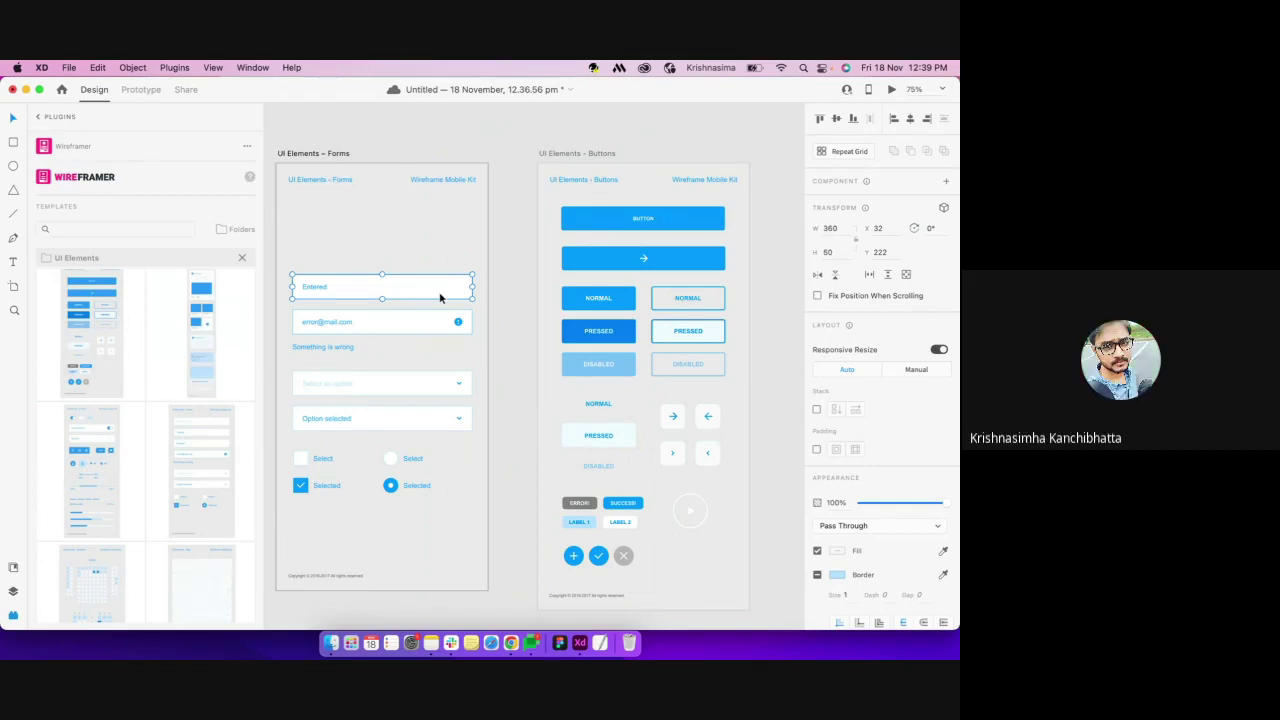
Look through the Sign Up templates available in Wireframer's folders
scroll(440, 297, "left", 10)
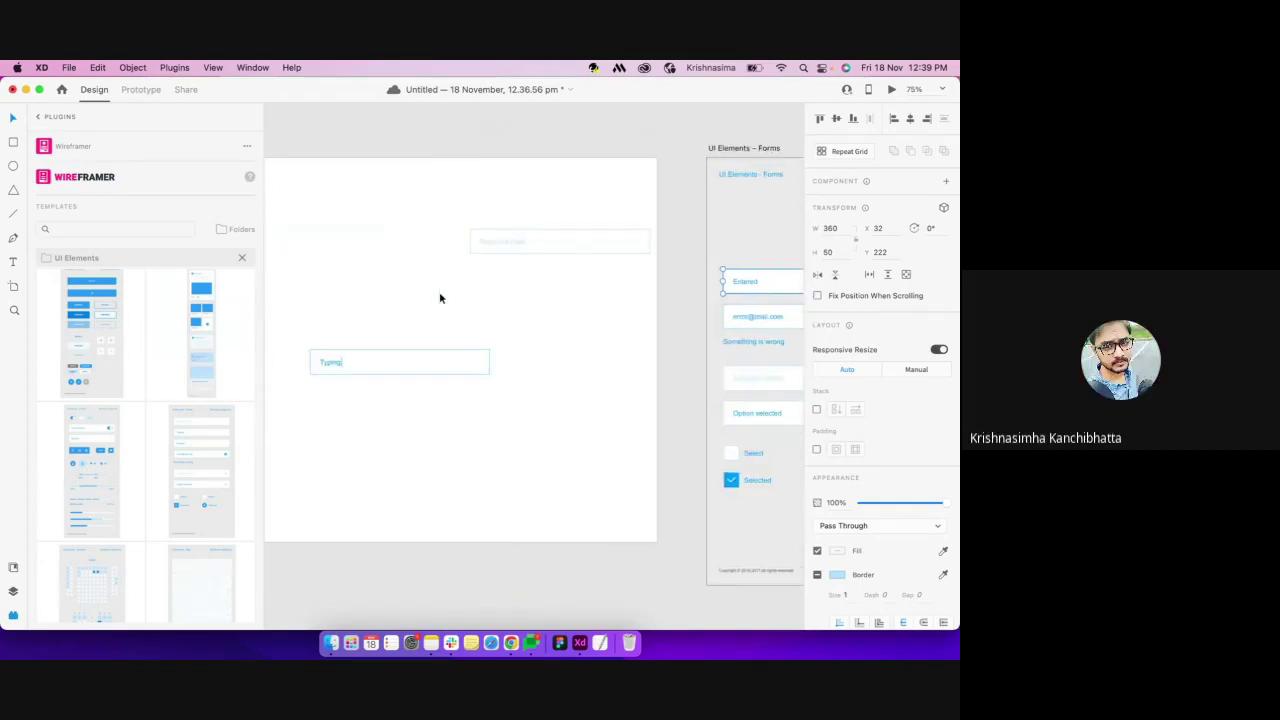
scroll(528, 387, "right", 10)
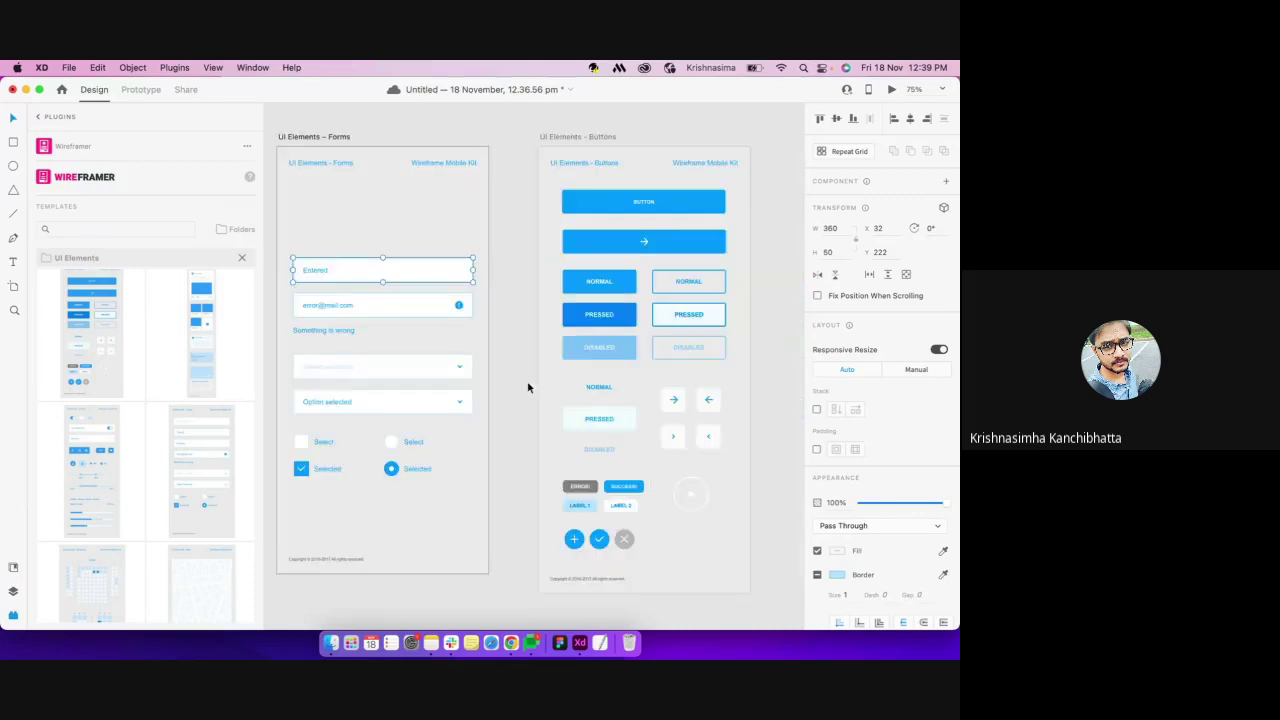
scroll(528, 387, "left", 4)
scroll(528, 387, "down", 3)
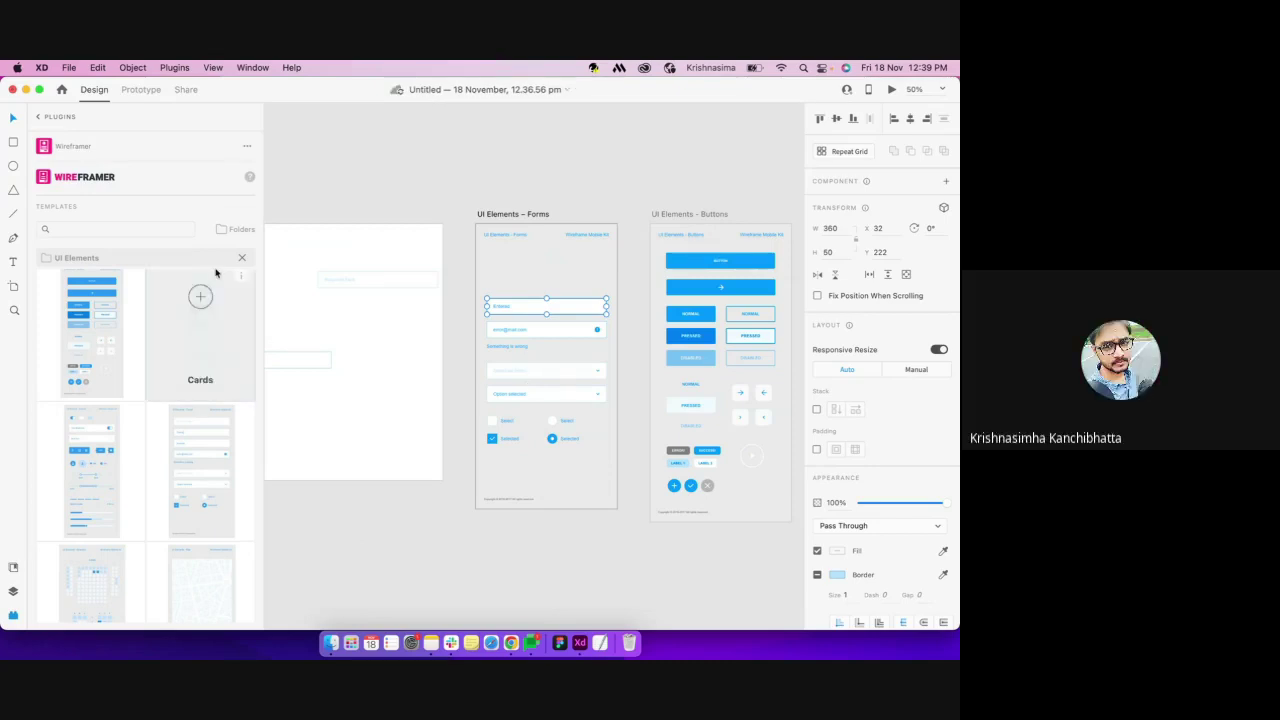
left_click(229, 236)
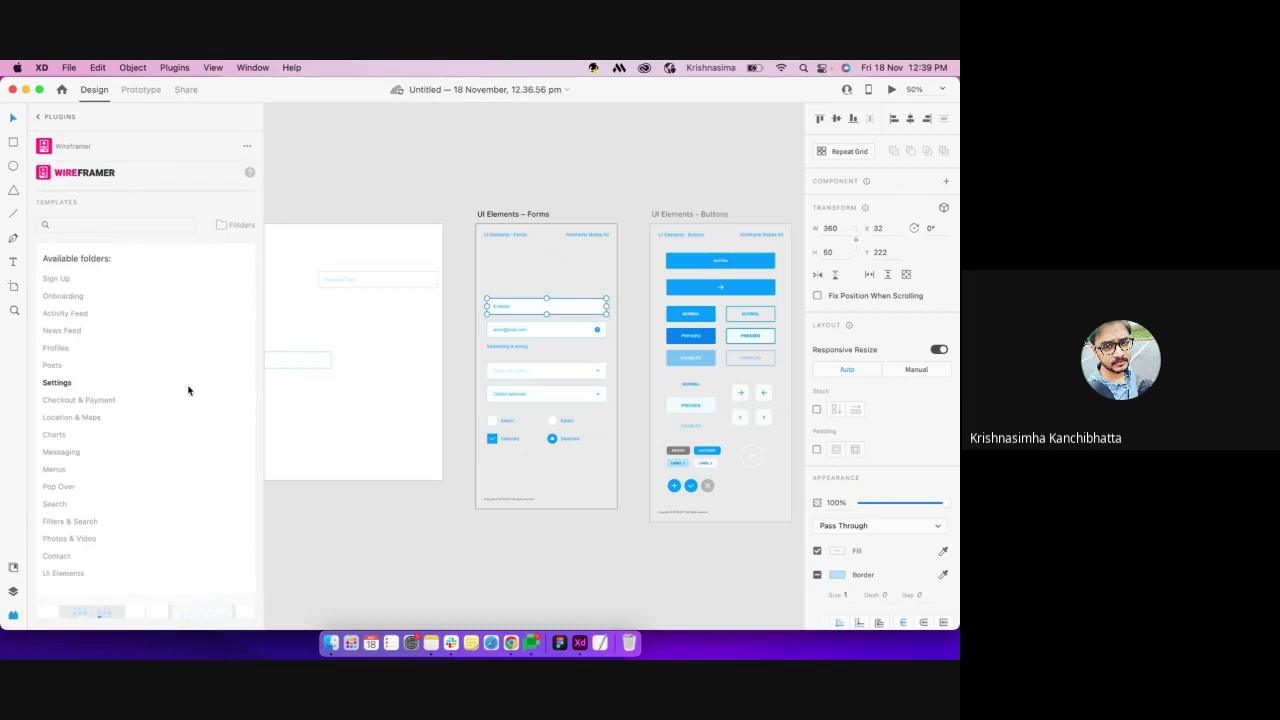
left_click(80, 278)
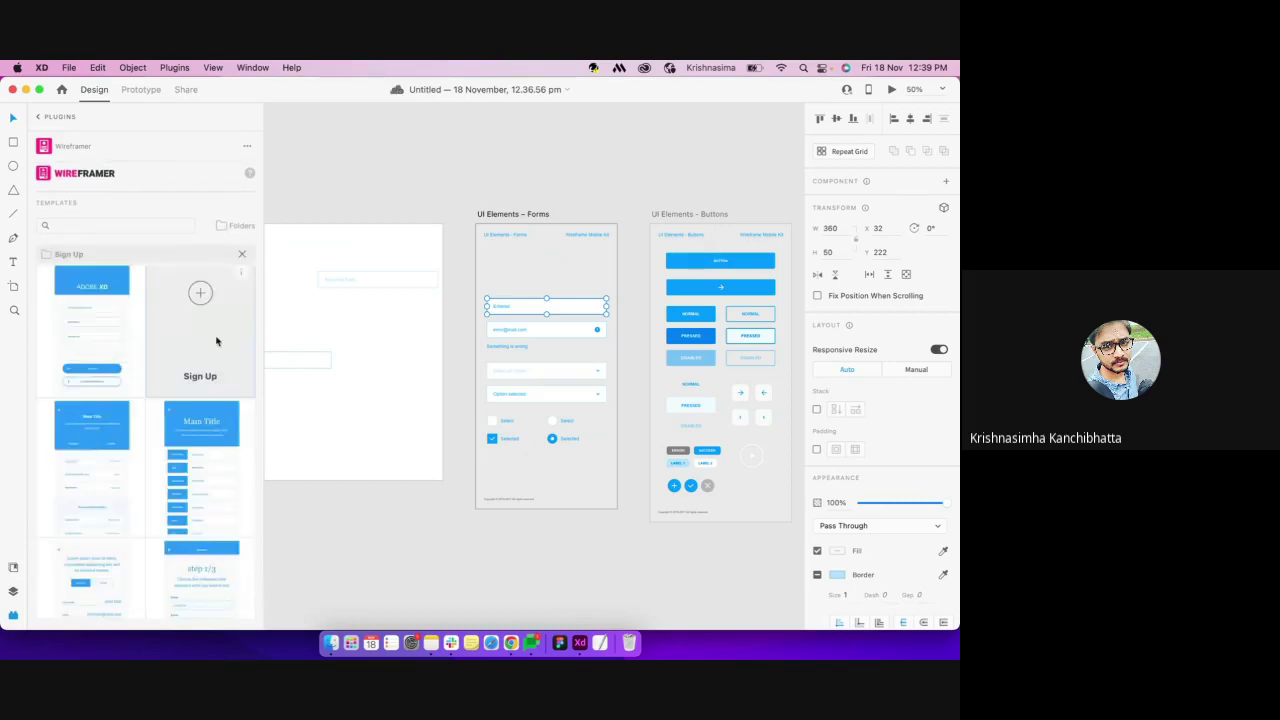
scroll(170, 493, "down", 2)
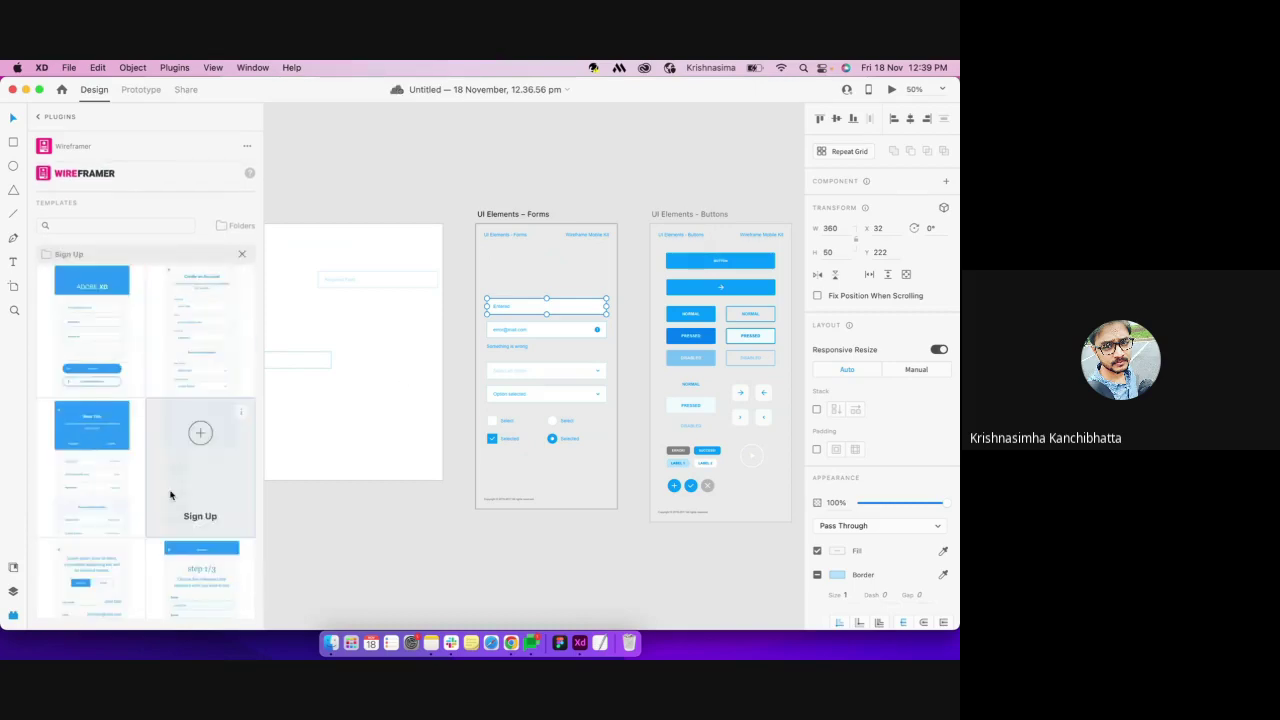
Insert the Bar Chart template from Wireframer's Charts folder into the document
left_click(211, 249)
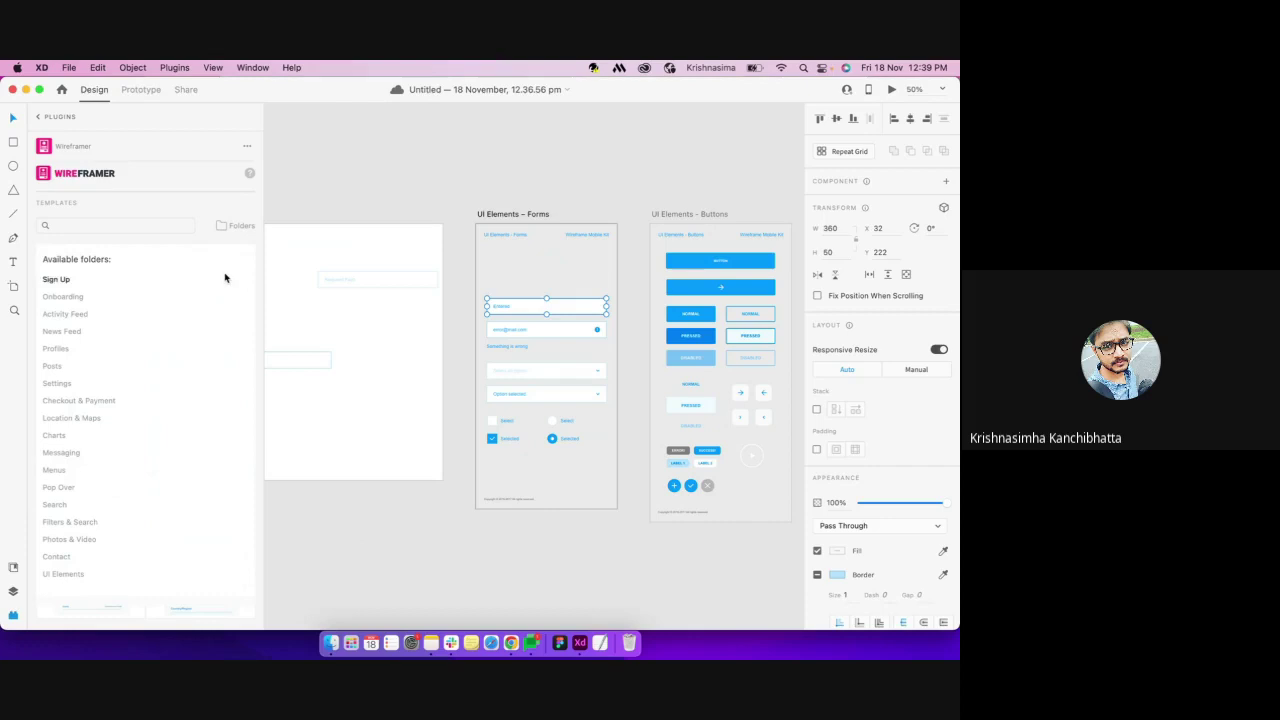
left_click(209, 436)
scroll(209, 436, "up", 2)
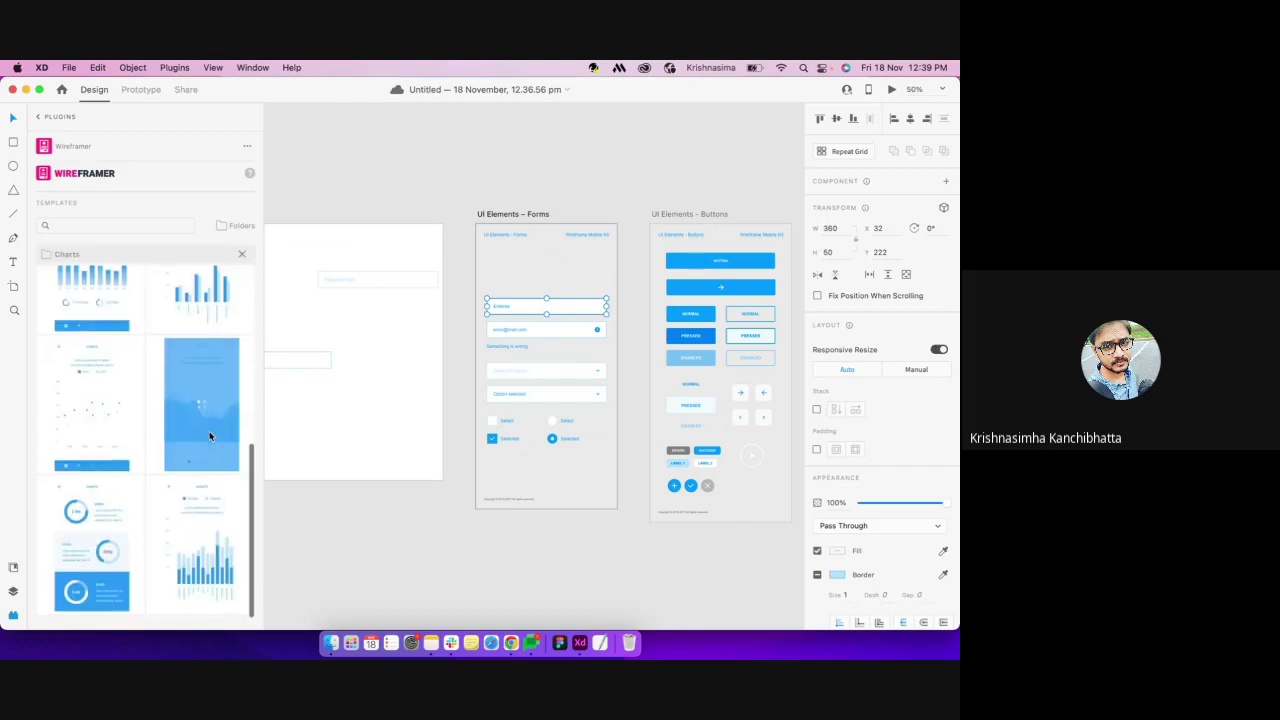
scroll(209, 433, "up", 5)
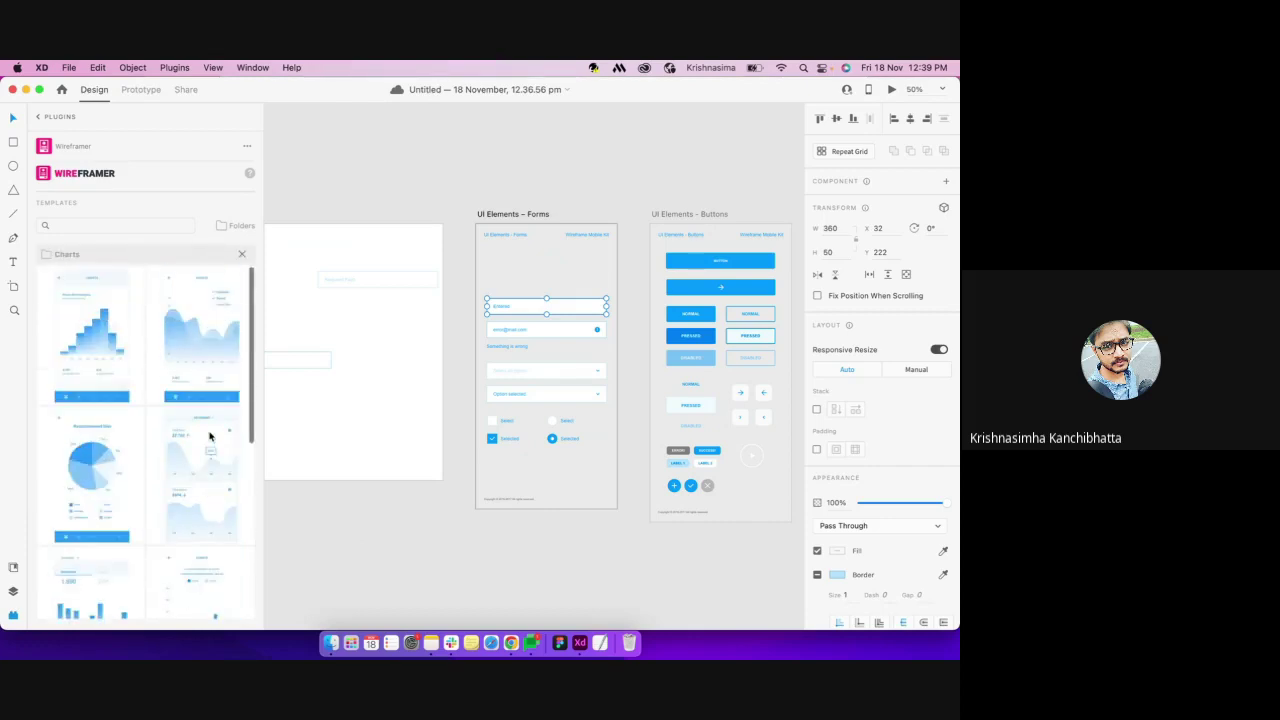
mouse_move(120, 385)
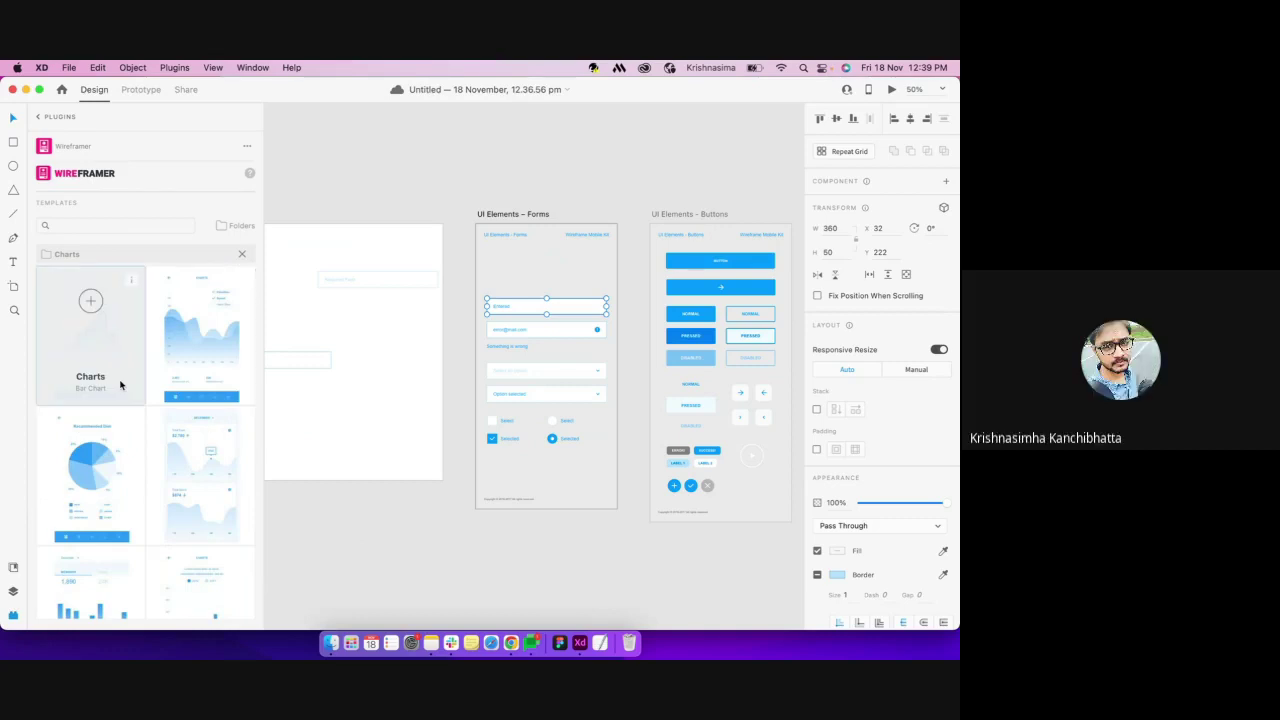
left_click(91, 299)
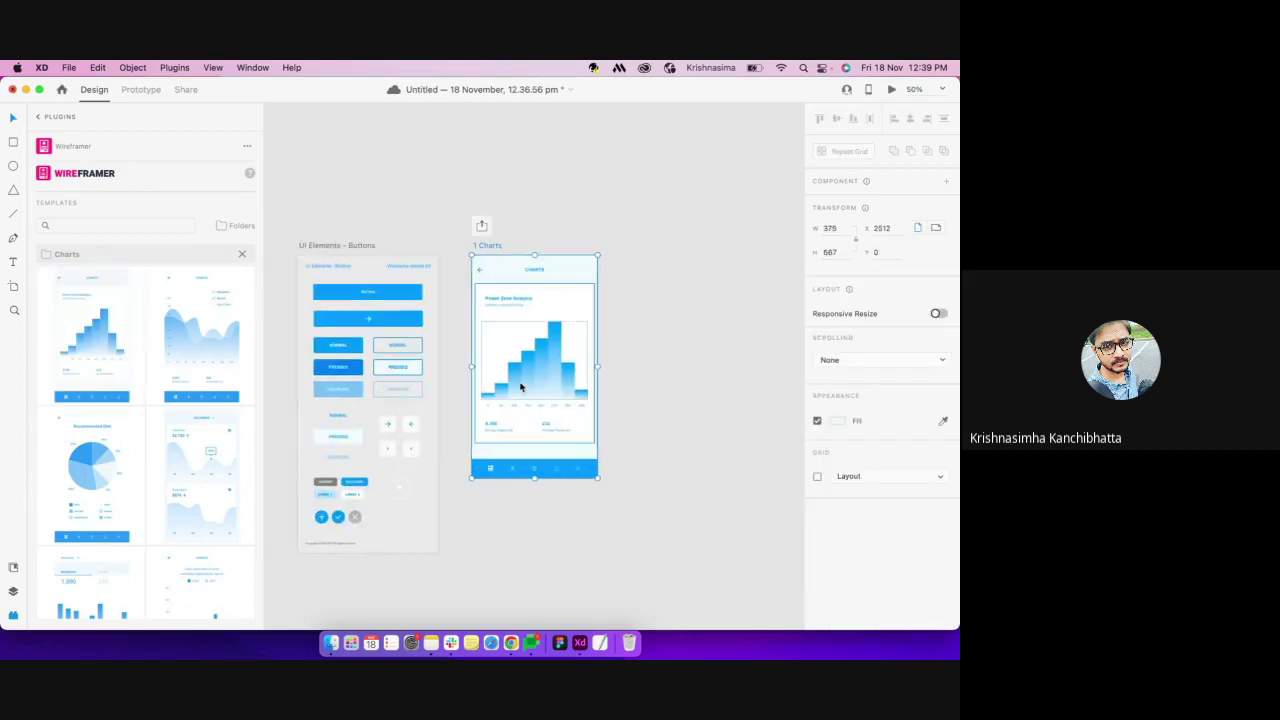
left_click(491, 480)
Move the Typing input to the upper-left area of the Custom Size – 1 artboard
scroll(491, 482, "left", 10)
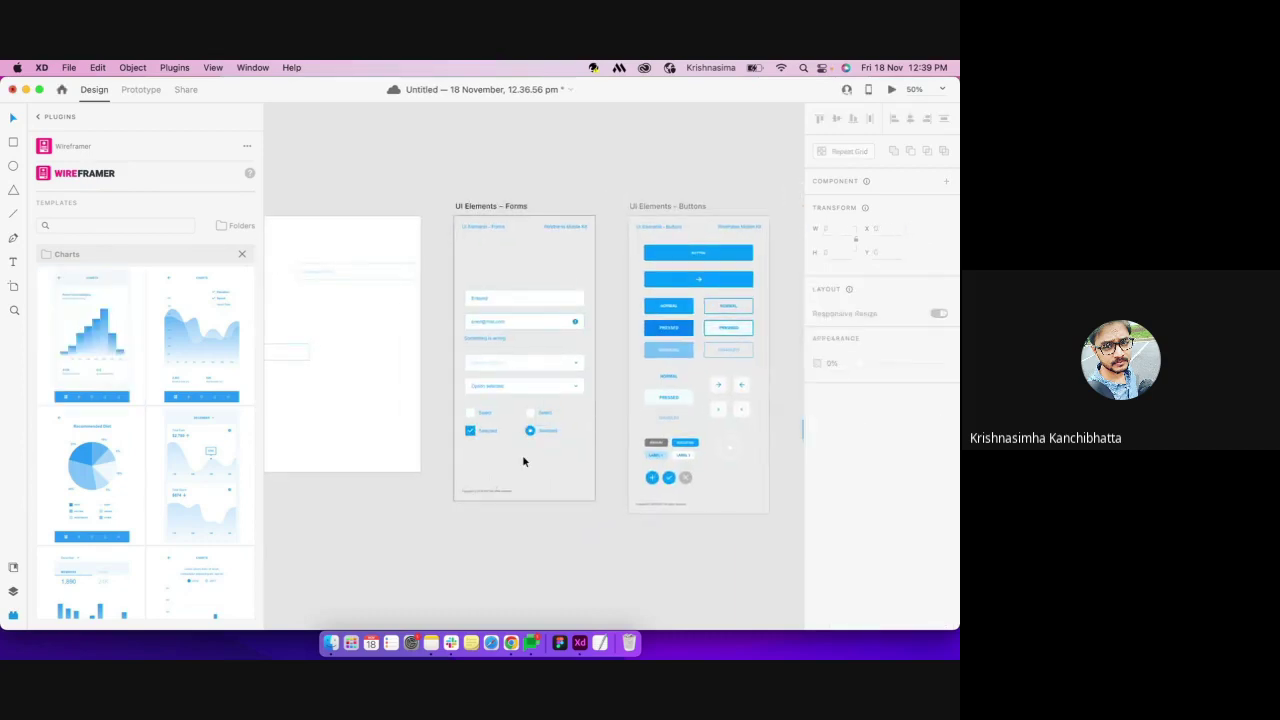
scroll(522, 454, "left", 6)
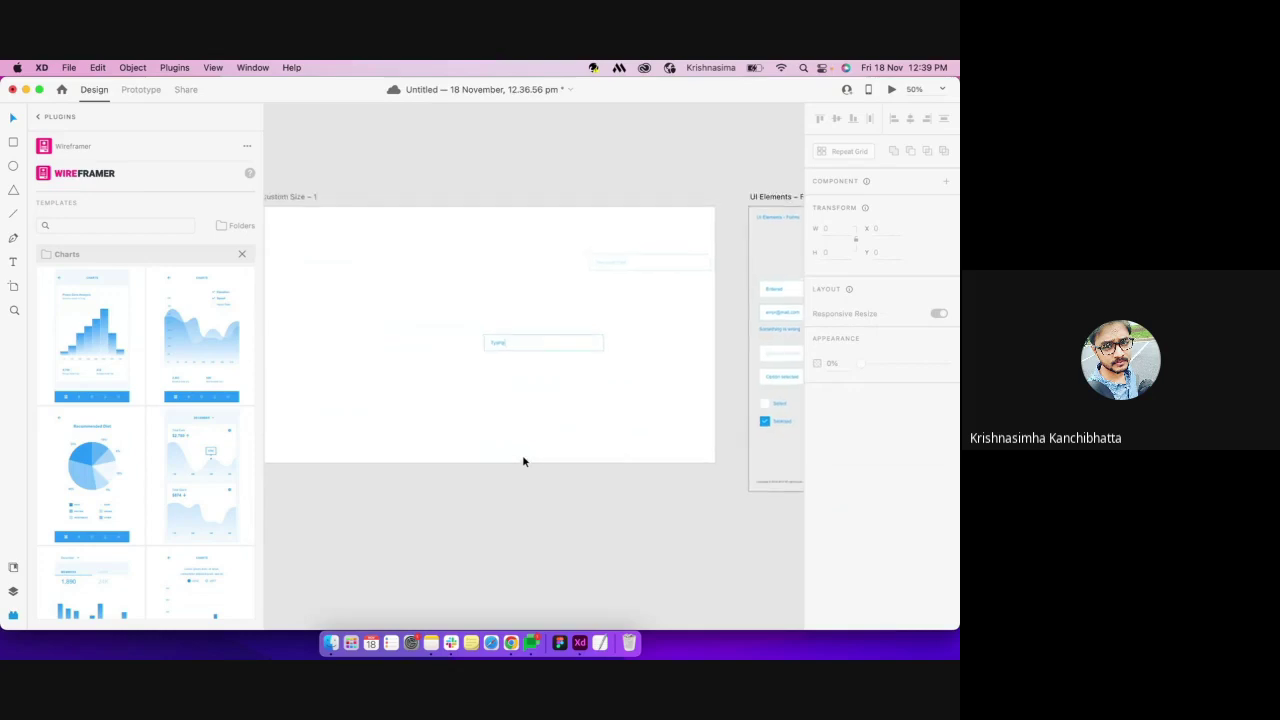
key("super+minus")
left_click(550, 360)
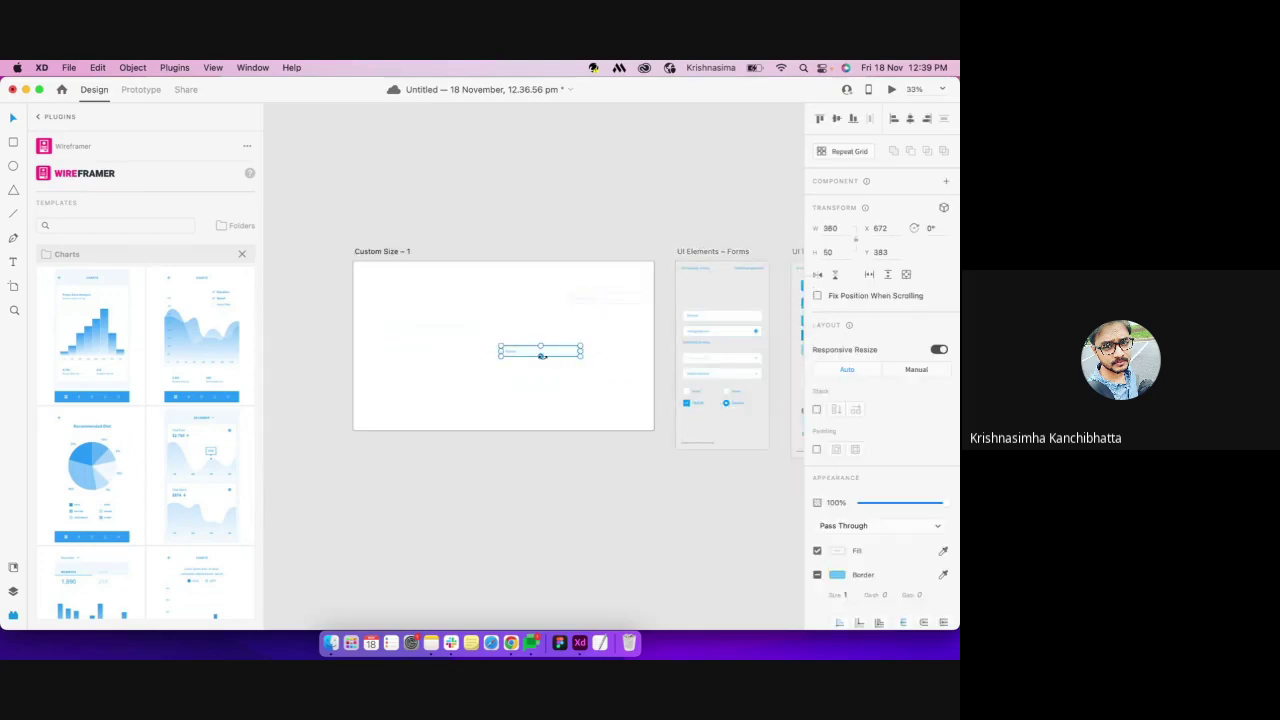
left_click_drag(553, 358, 423, 300)
Try adding the colors of the Custom Size – 1 artboard to the document assets
left_click(391, 250)
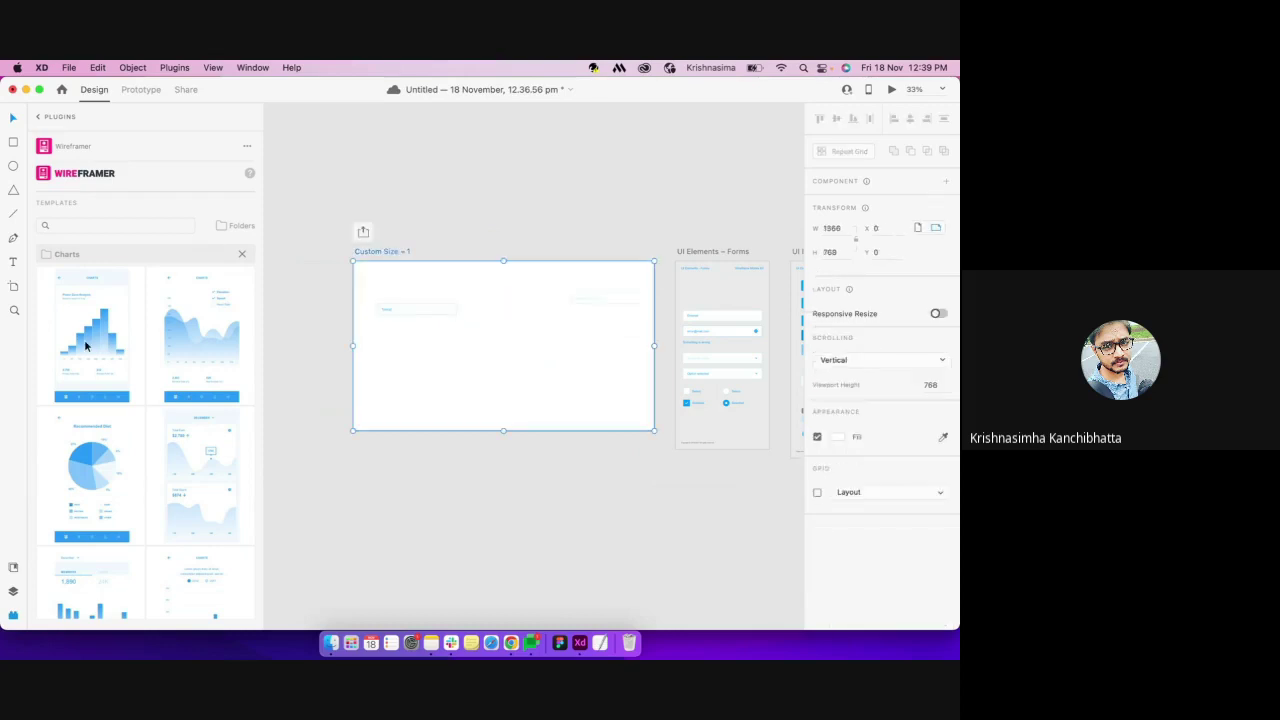
left_click(13, 568)
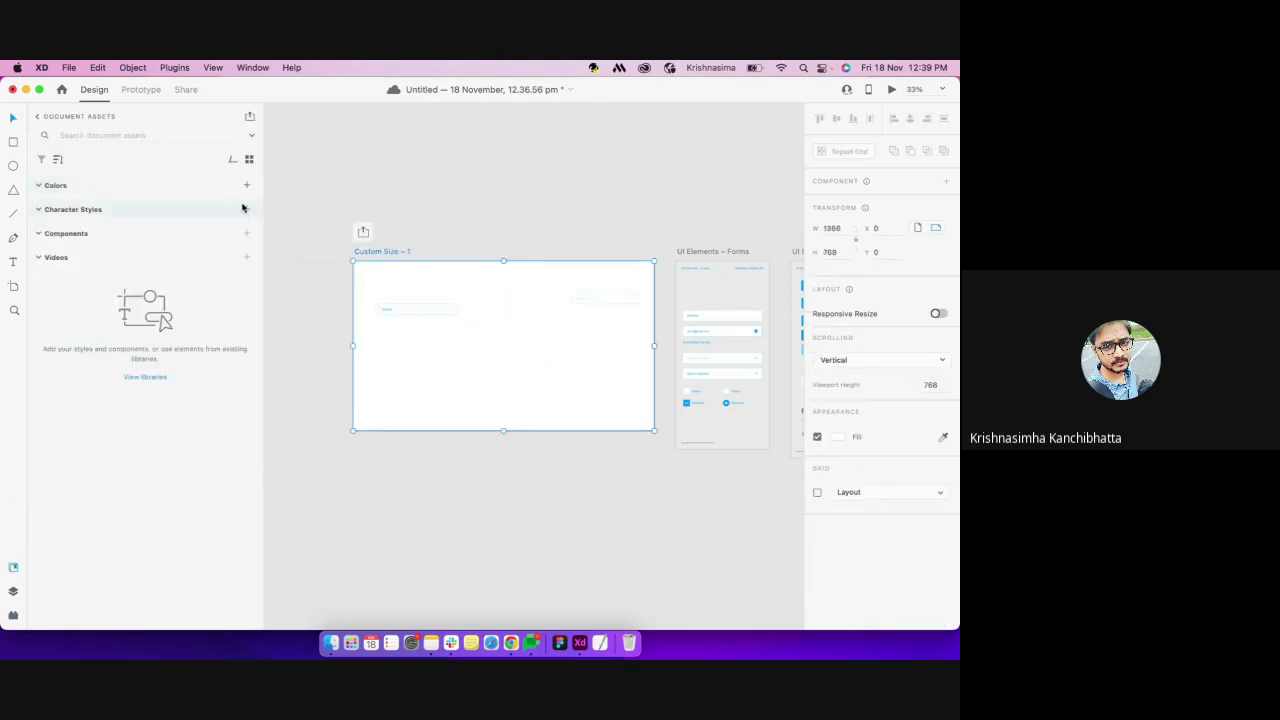
left_click(246, 186)
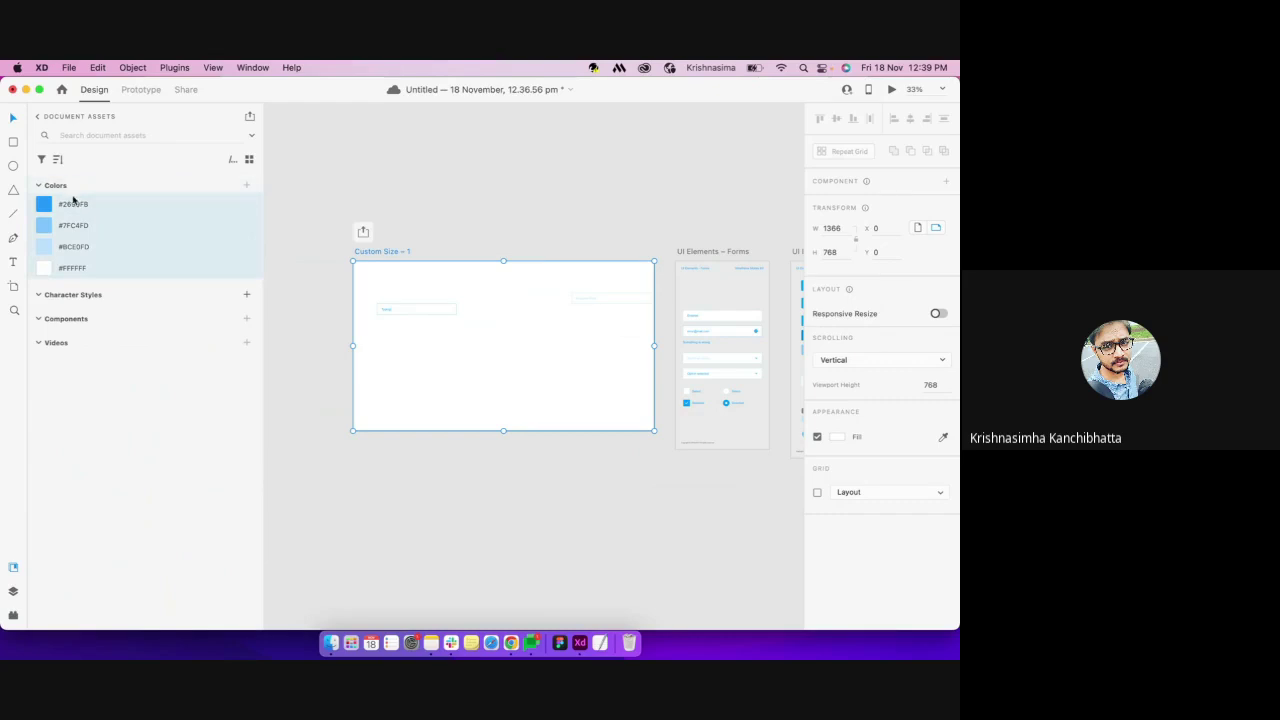
left_click(525, 433)
key("super+z")
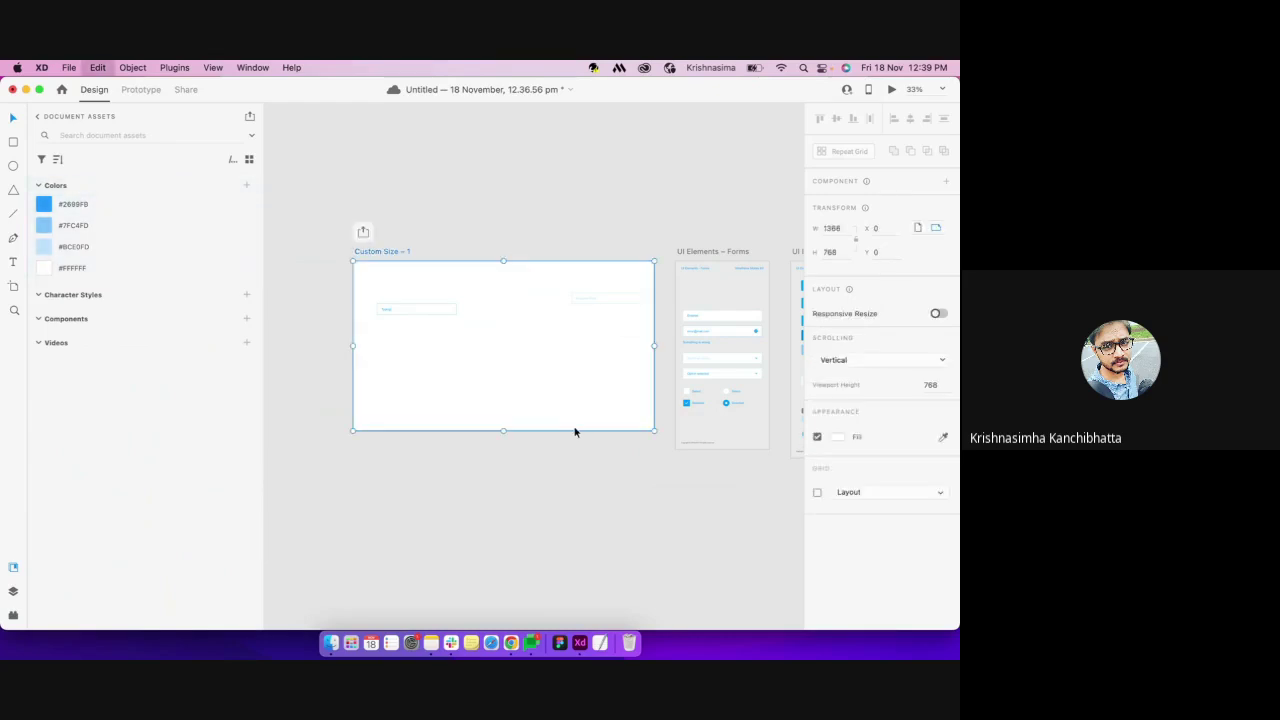
Examine the Custom Size – 1 artboard and the UI elements on the Forms and Buttons artboards up close
key("z")
left_click(616, 328)
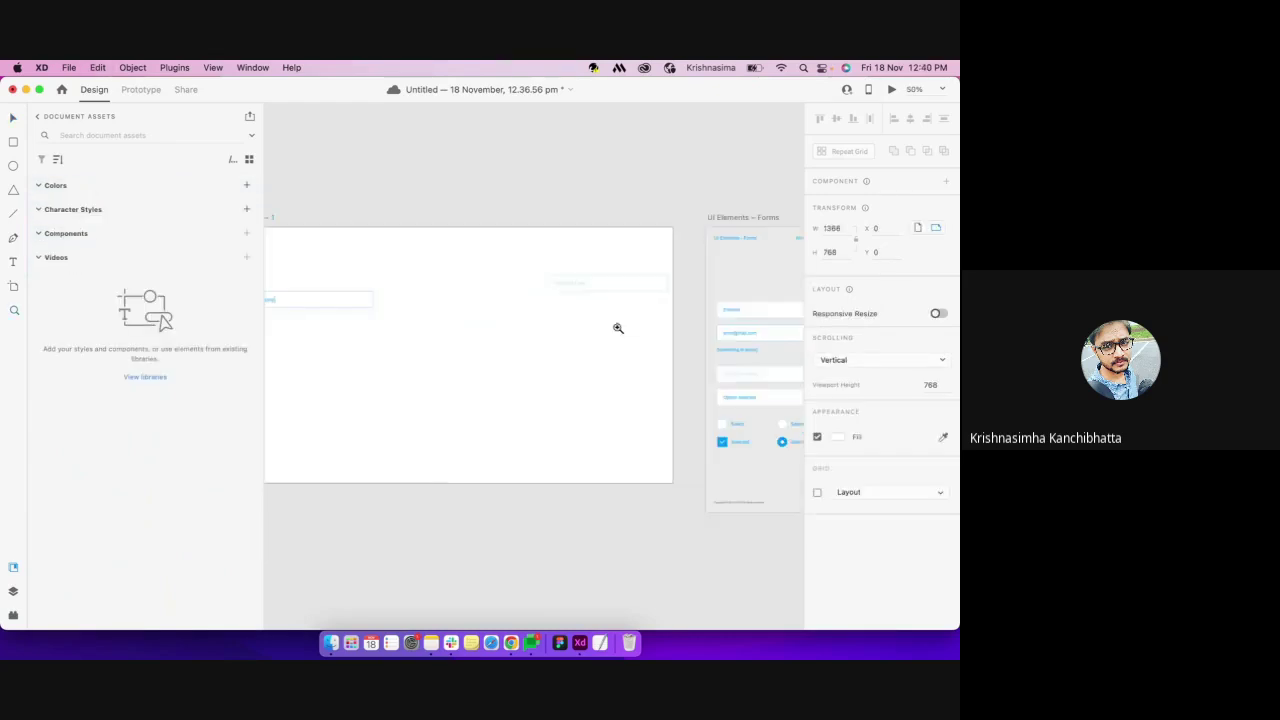
scroll(618, 328, "left", 2)
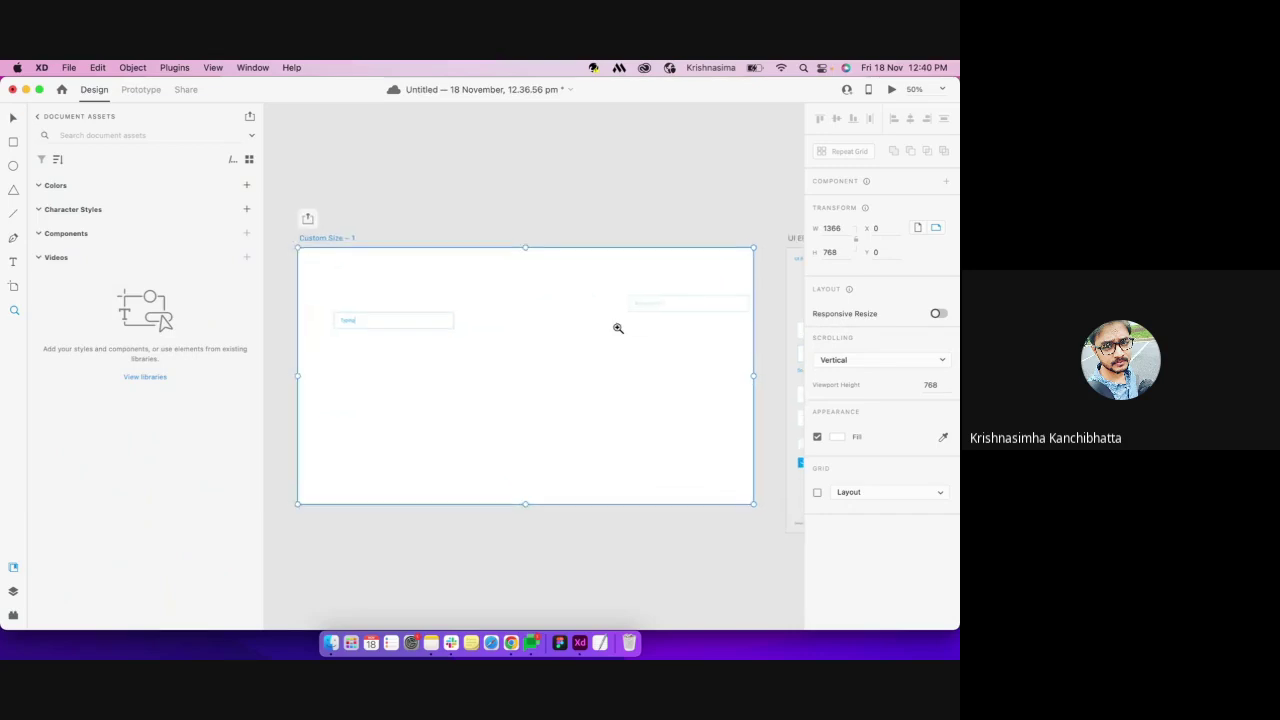
scroll(583, 385, "down", 2)
scroll(583, 385, "up", 1)
scroll(583, 385, "right", 1)
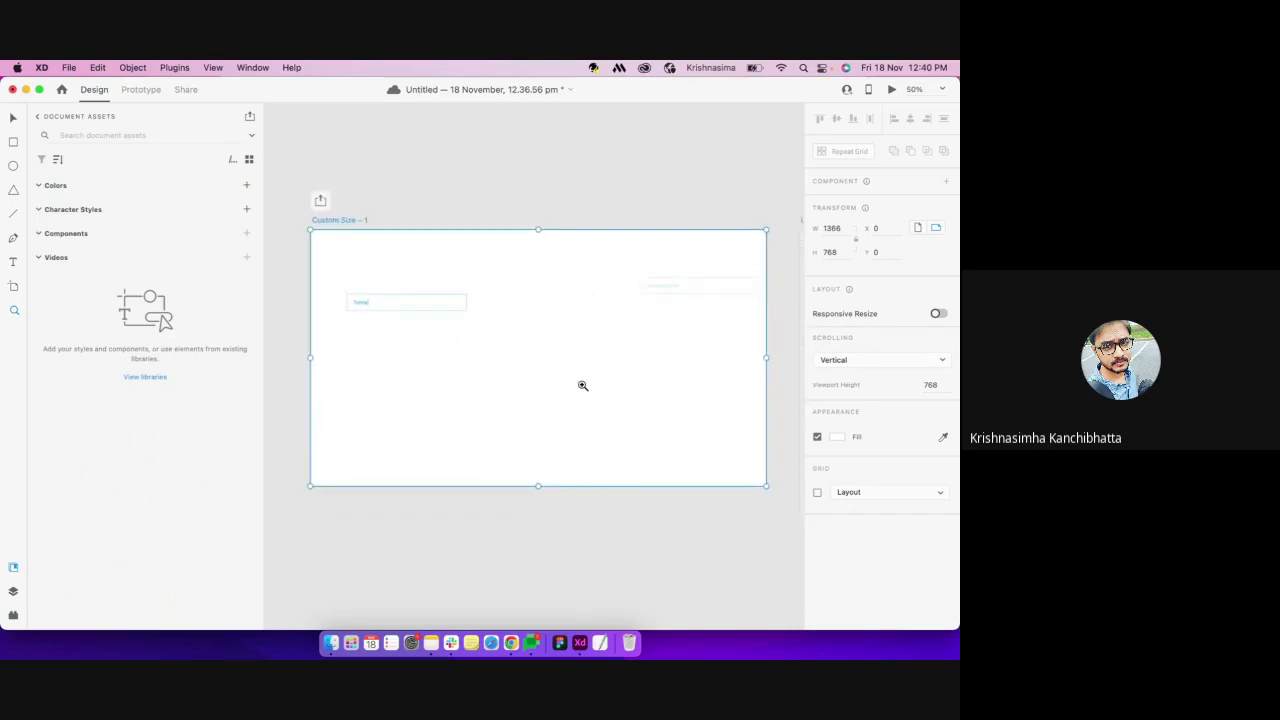
scroll(496, 370, "right", 5)
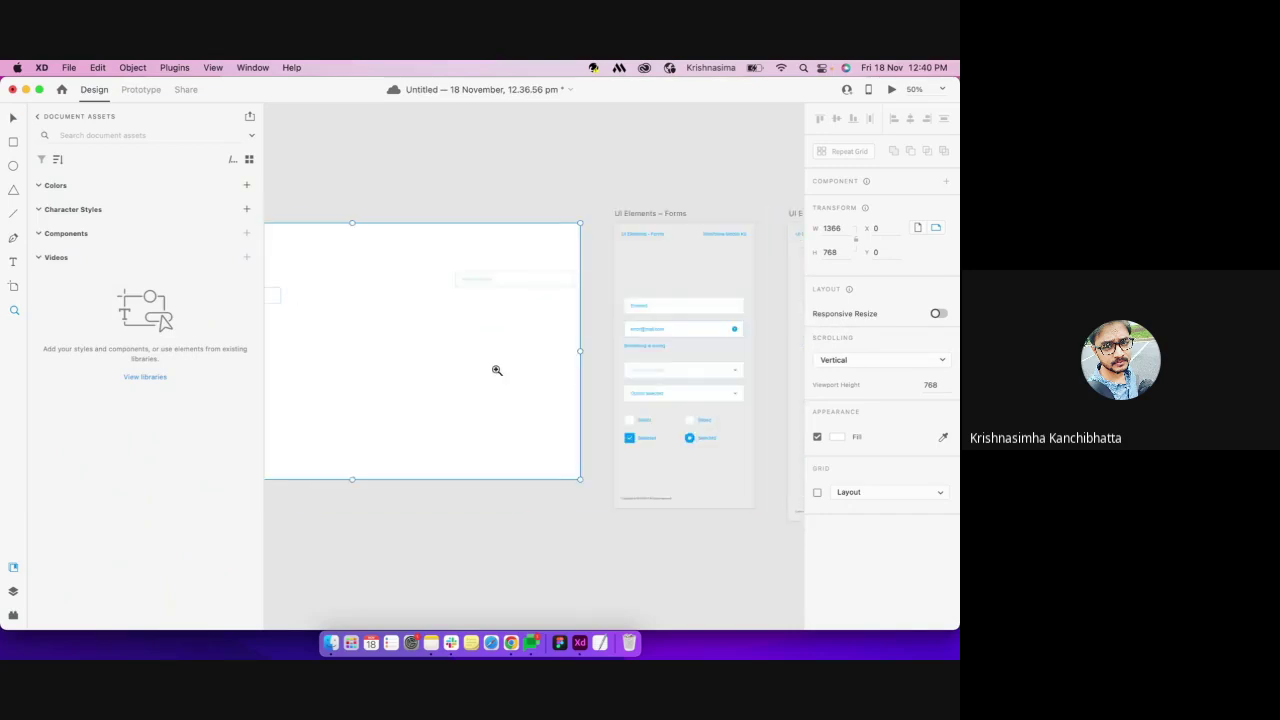
left_click(679, 309)
left_click(679, 309)
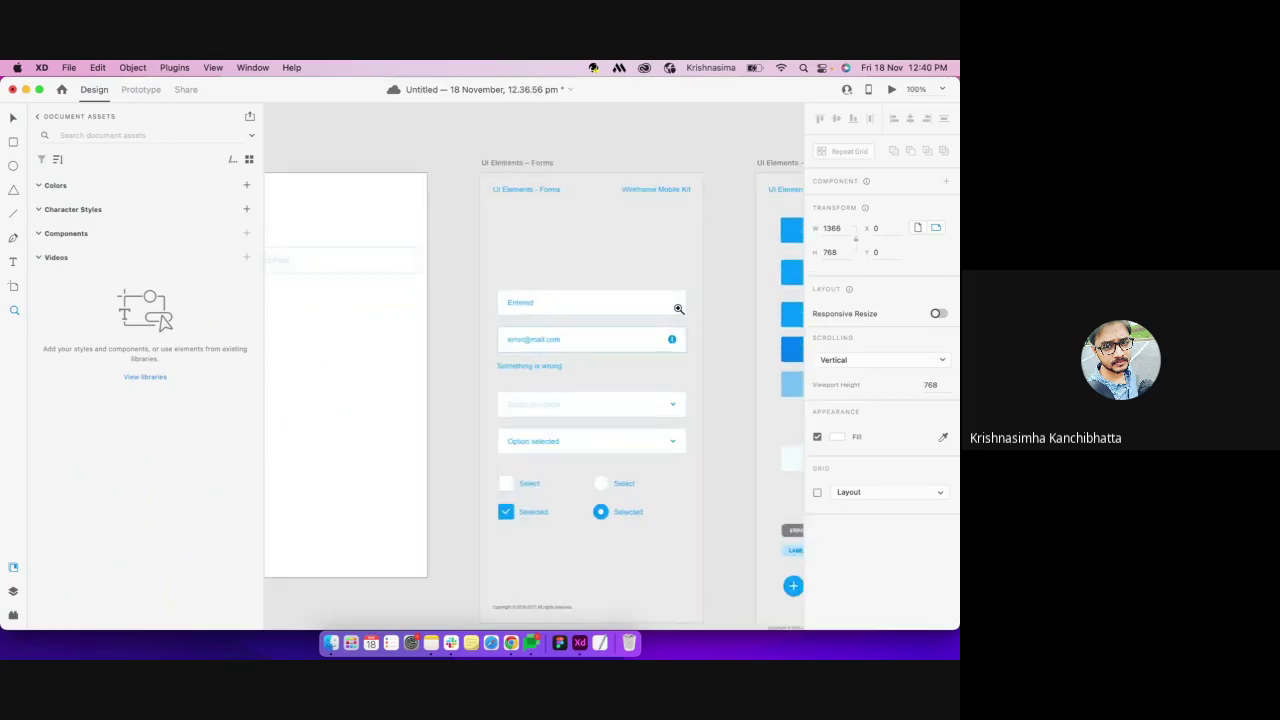
left_click(679, 309, "alt")
scroll(679, 309, "right", 3)
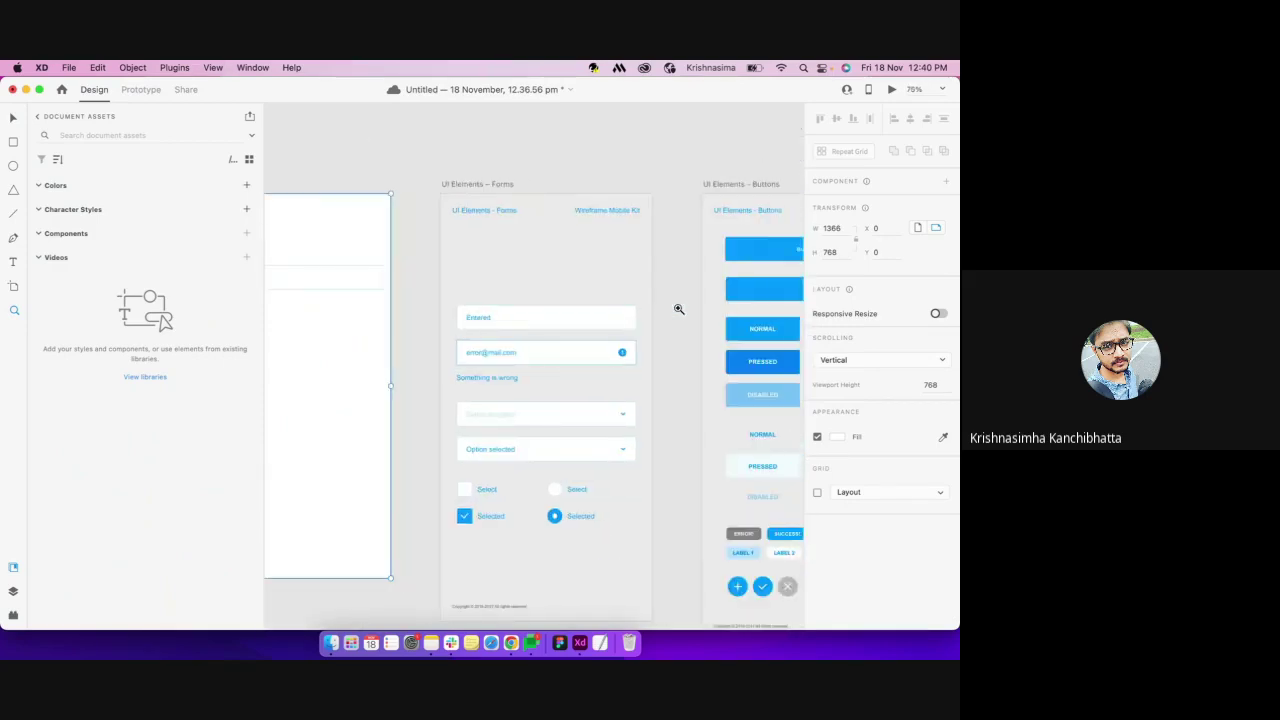
scroll(679, 309, "right", 2)
key("v")
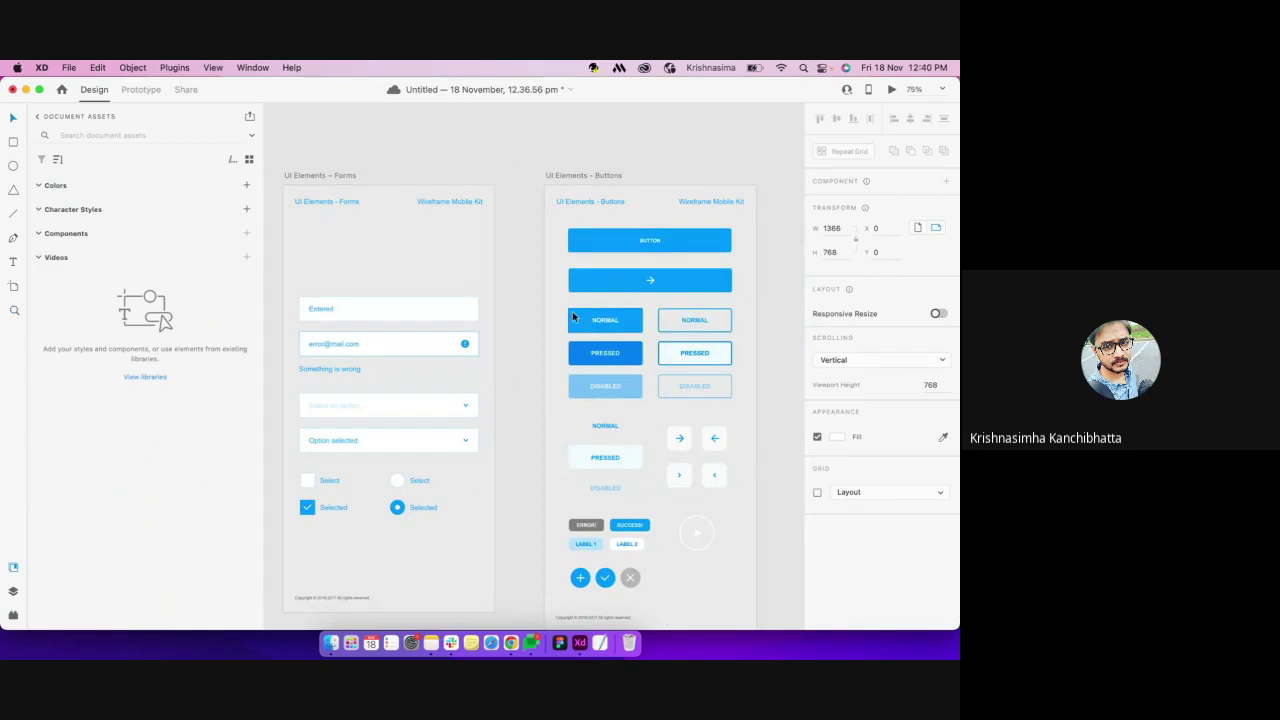
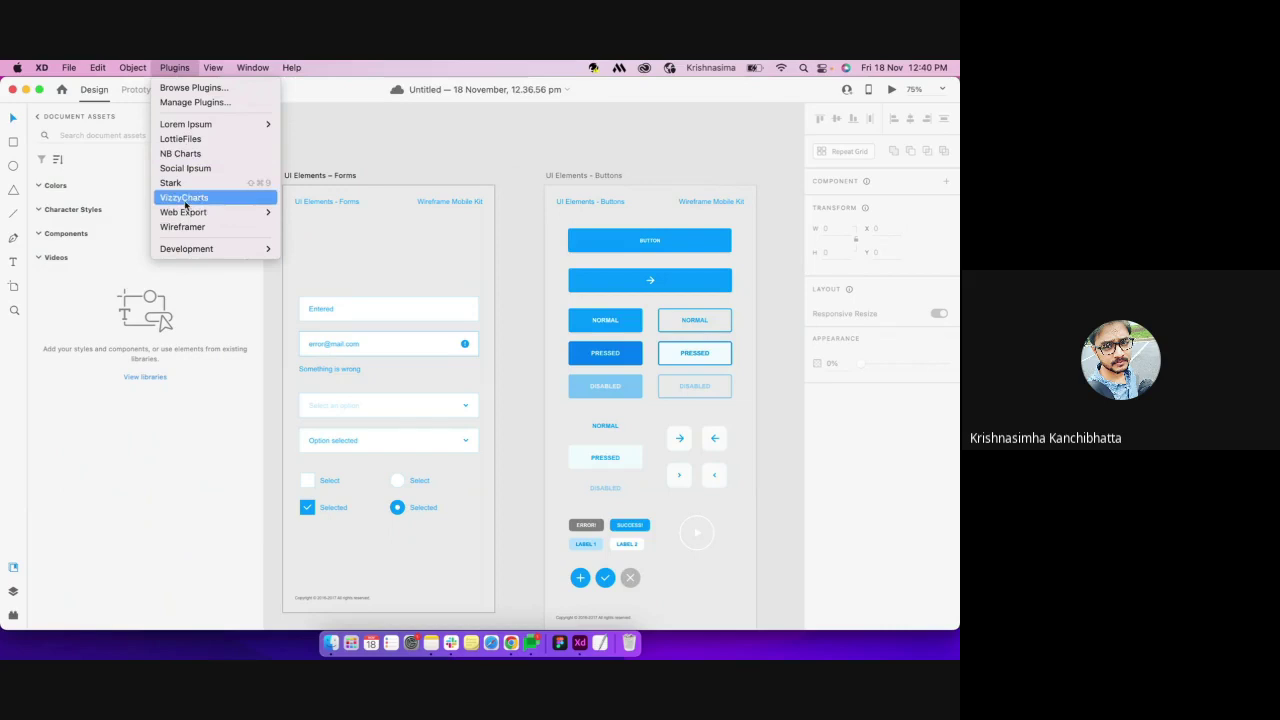
Open the VizzyCharts plugin and delete the Typing and Required Field inputs from the Custom Size – 1 artboard
left_click(185, 202)
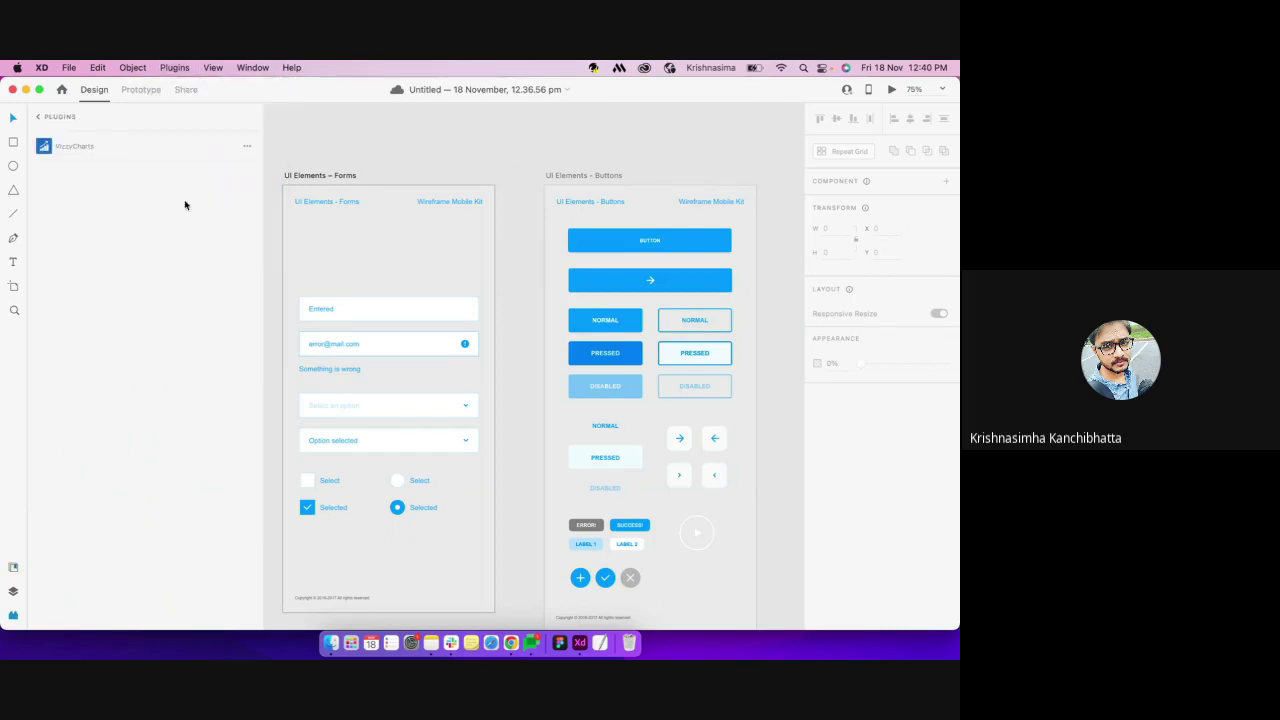
scroll(372, 355, "left", 10)
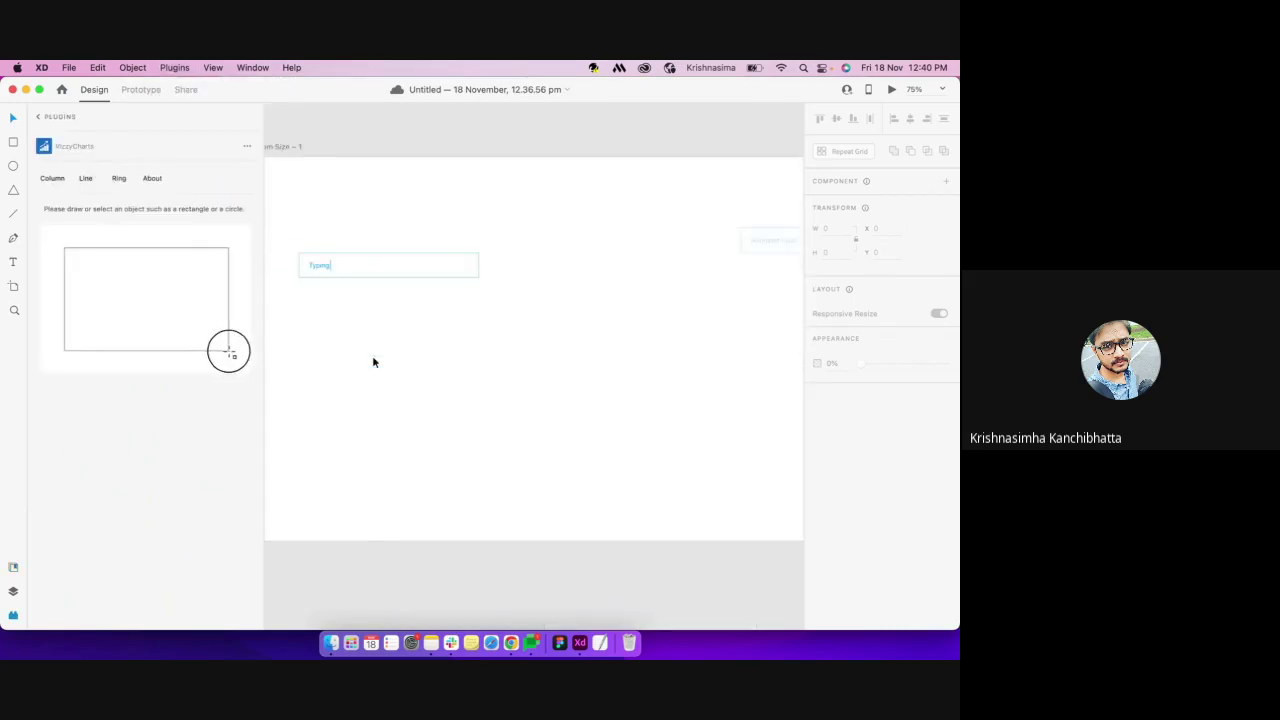
key("super+minus")
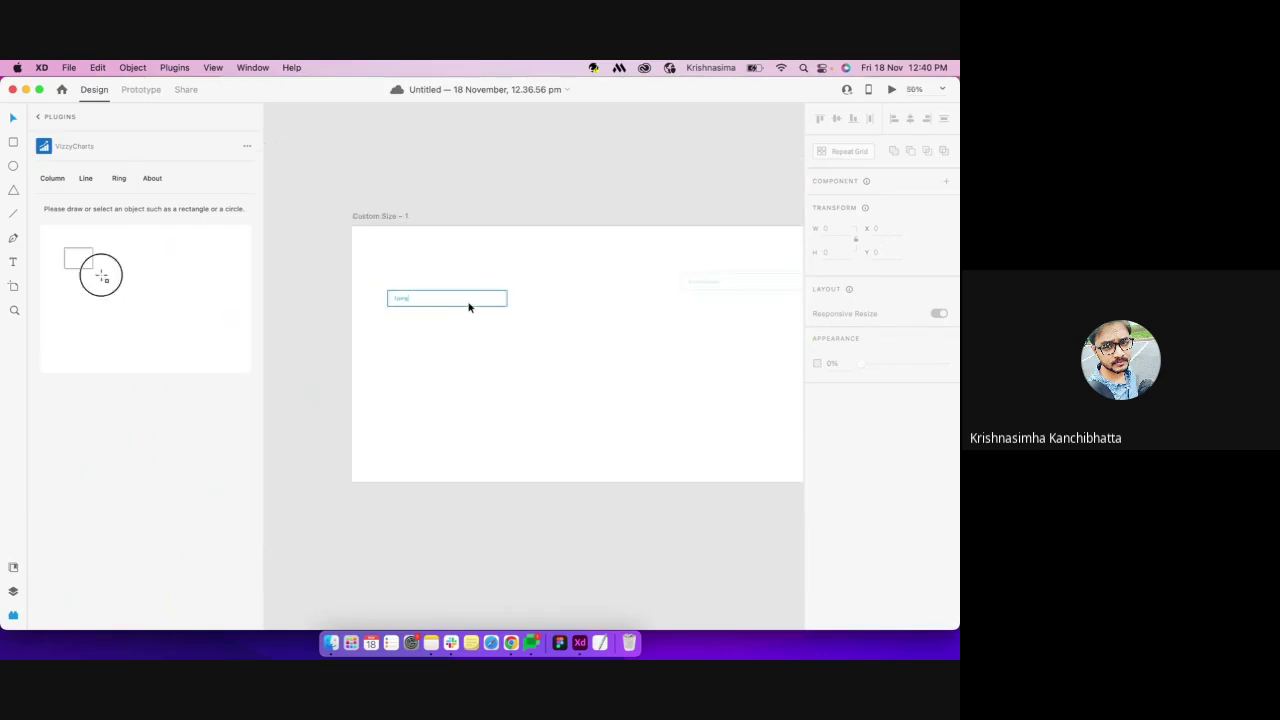
left_click(754, 276)
key("Delete")
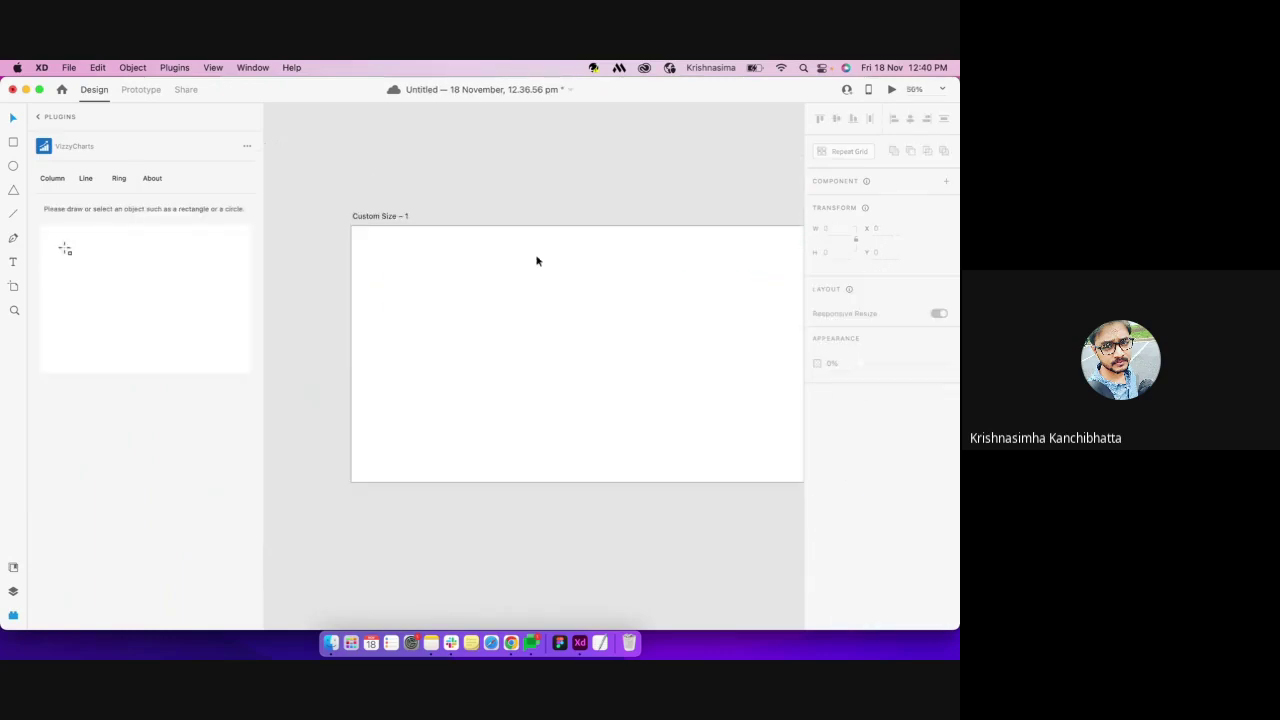
Review the Column, Line and Ring chart settings in VizzyCharts with the Custom Size – 1 artboard selected
left_click(377, 220)
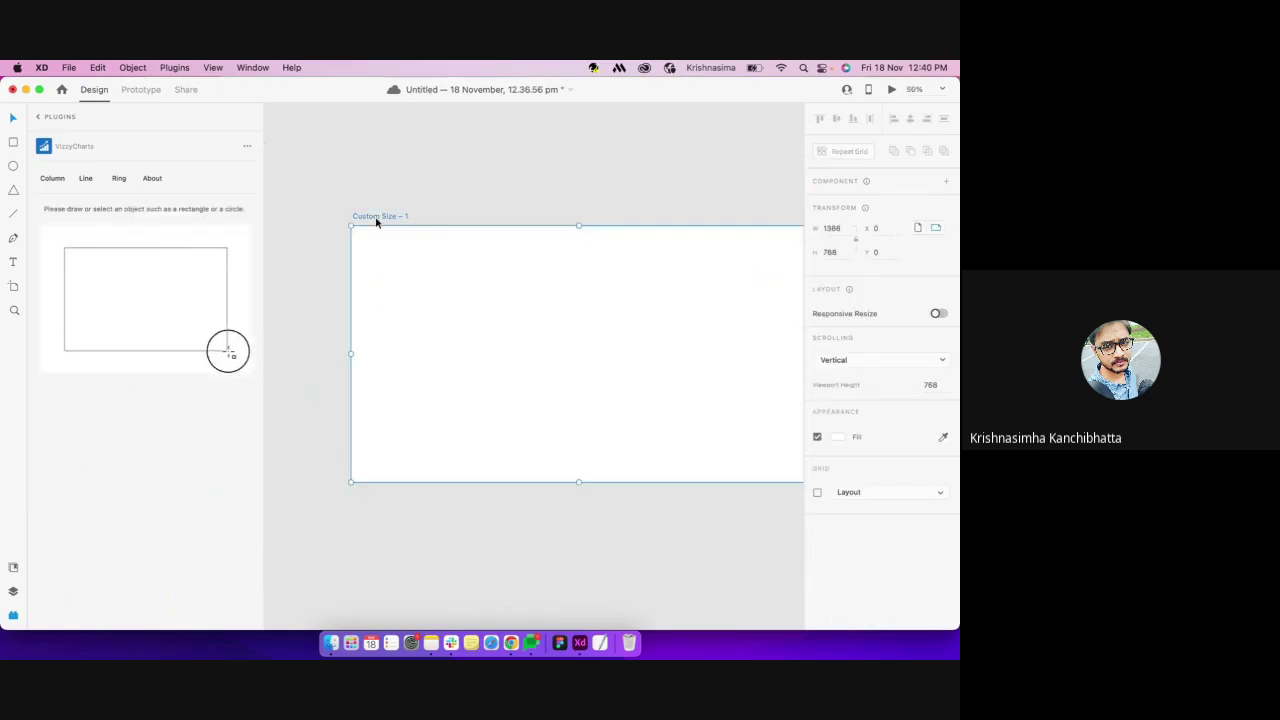
left_click(56, 182)
left_click(86, 180)
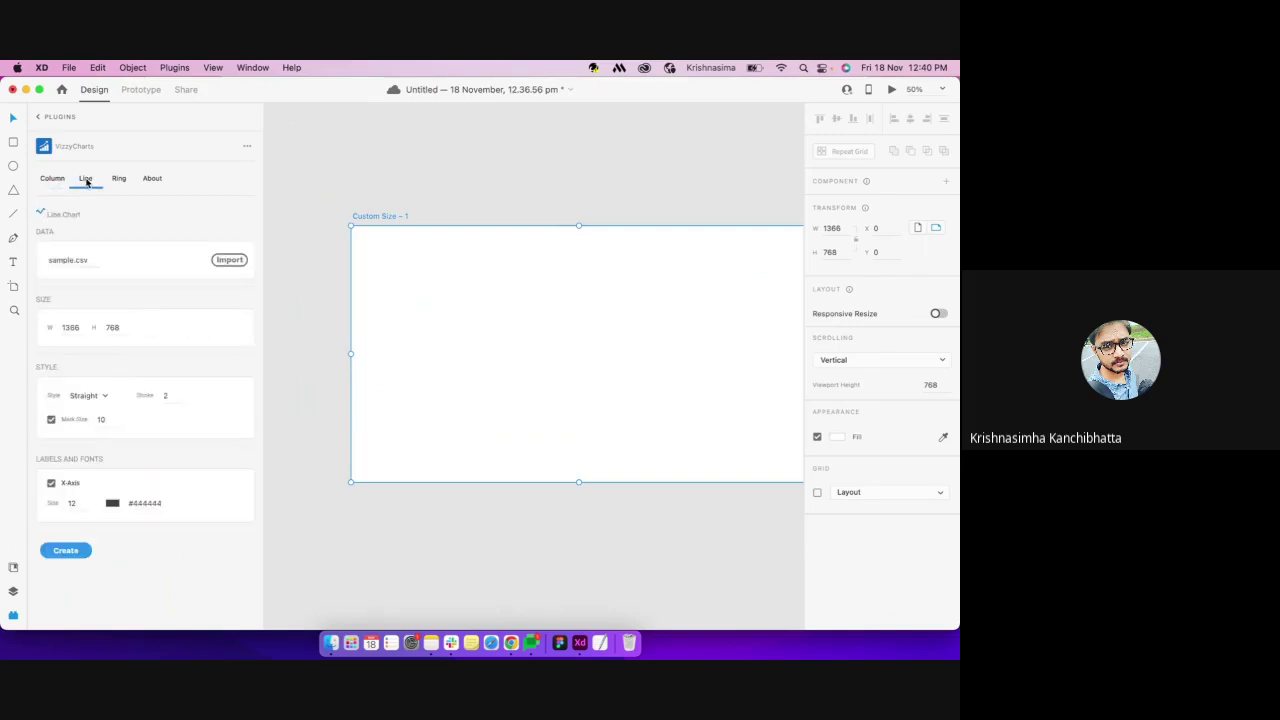
left_click(121, 179)
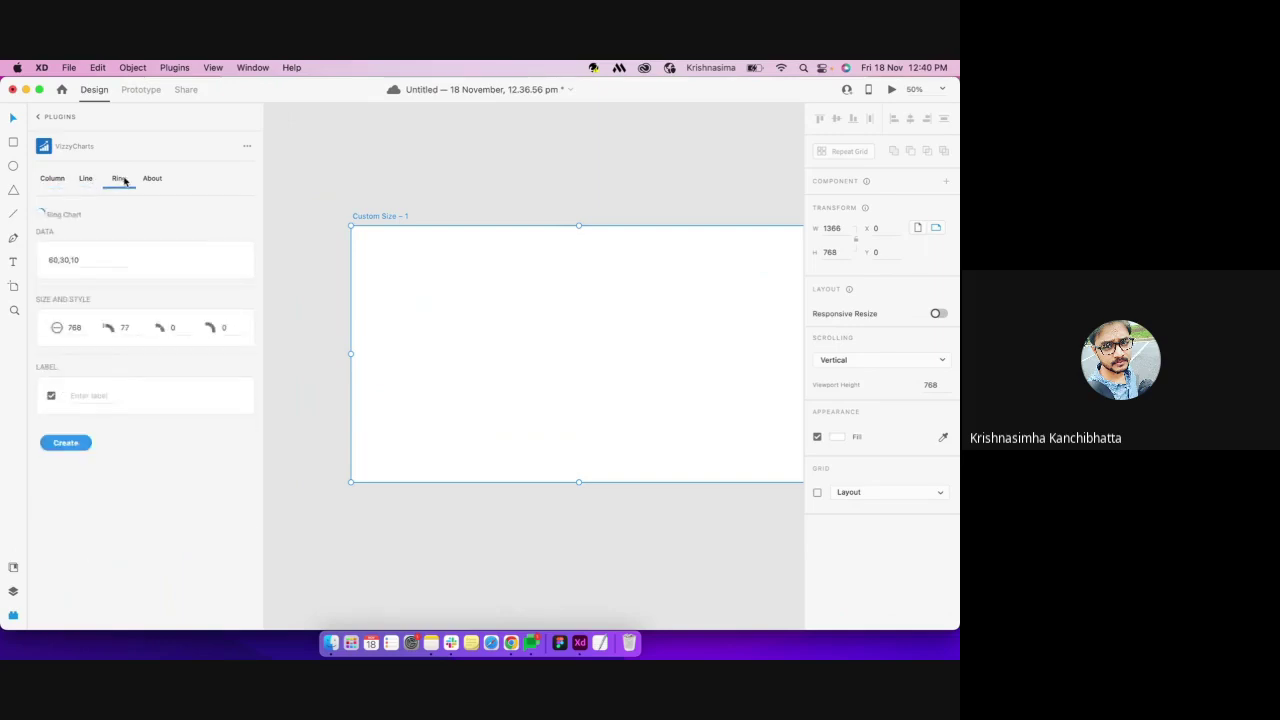
double_click(92, 260)
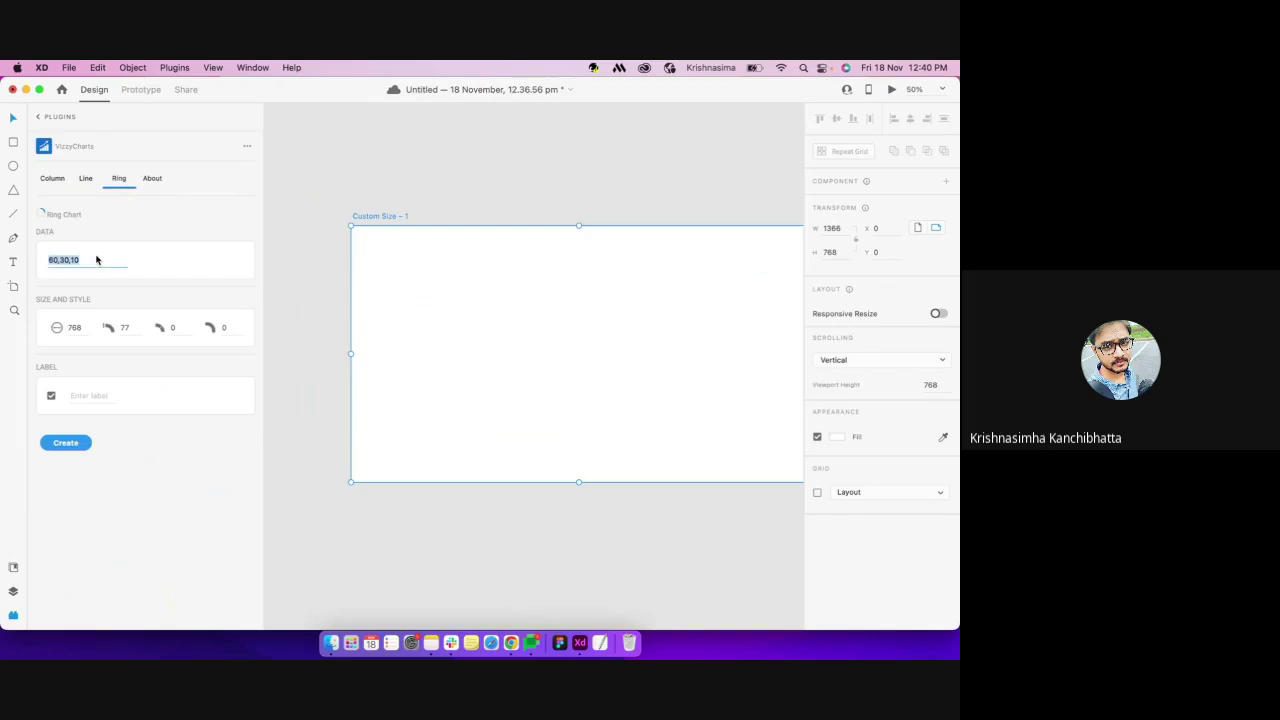
left_click(86, 179)
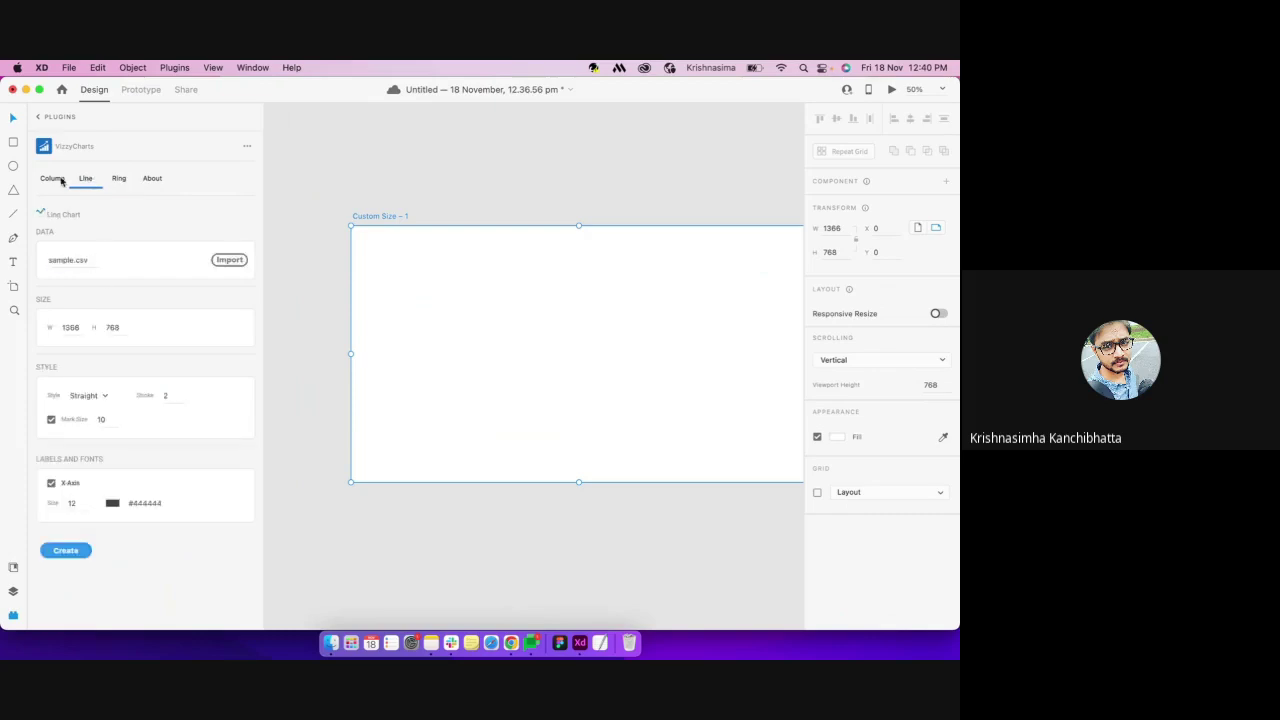
left_click(56, 181)
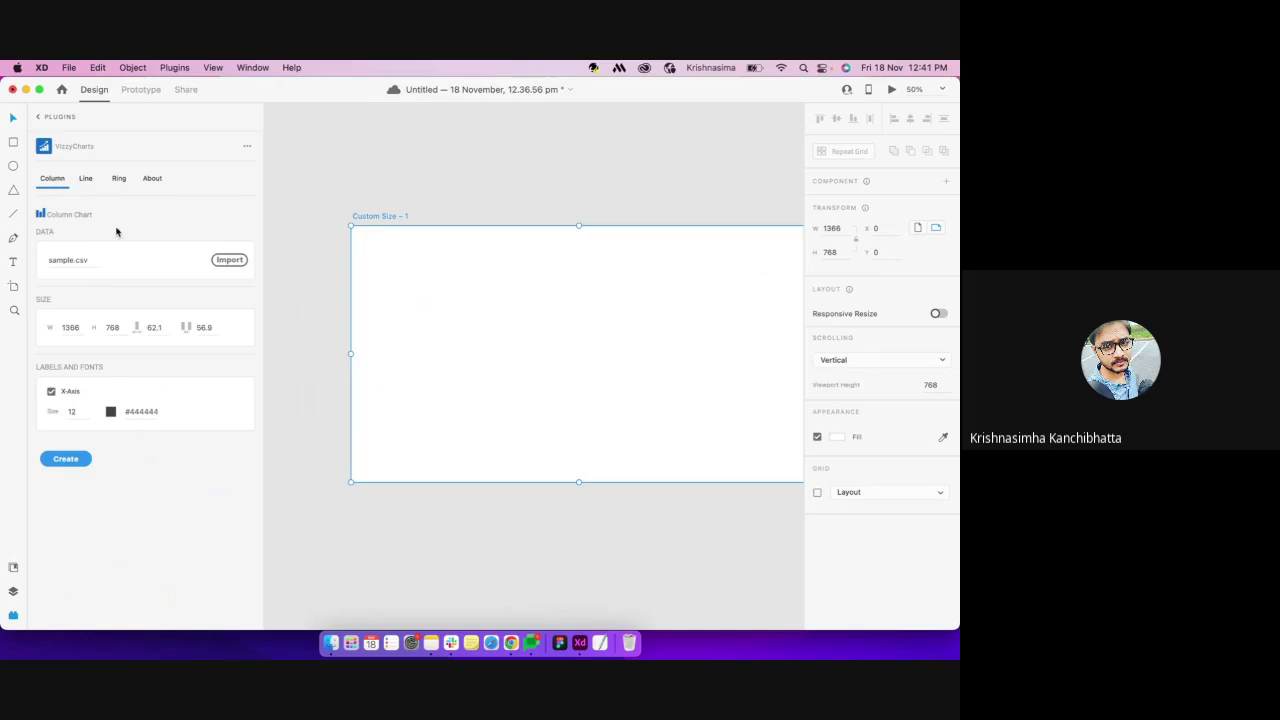
Create a VizzyCharts ring chart with the data 60,30,10 on the Custom Size – 1 artboard
left_click(120, 180)
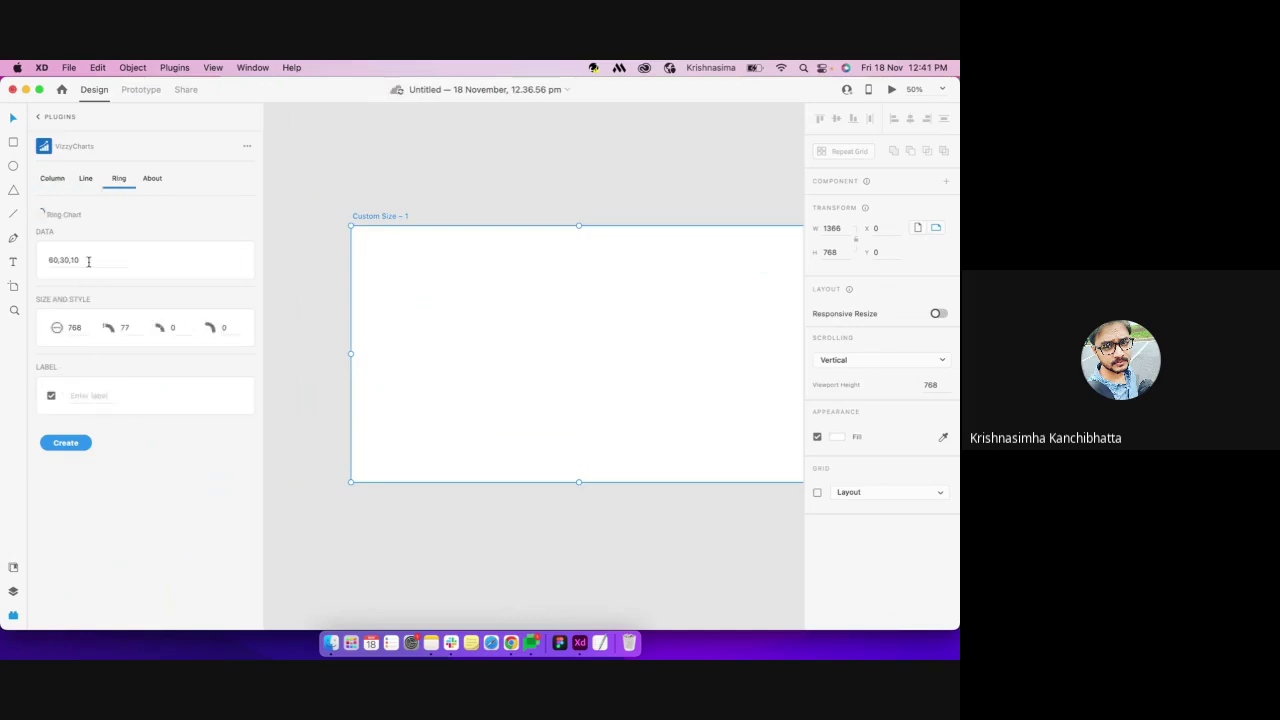
left_click_drag(88, 259, 35, 257)
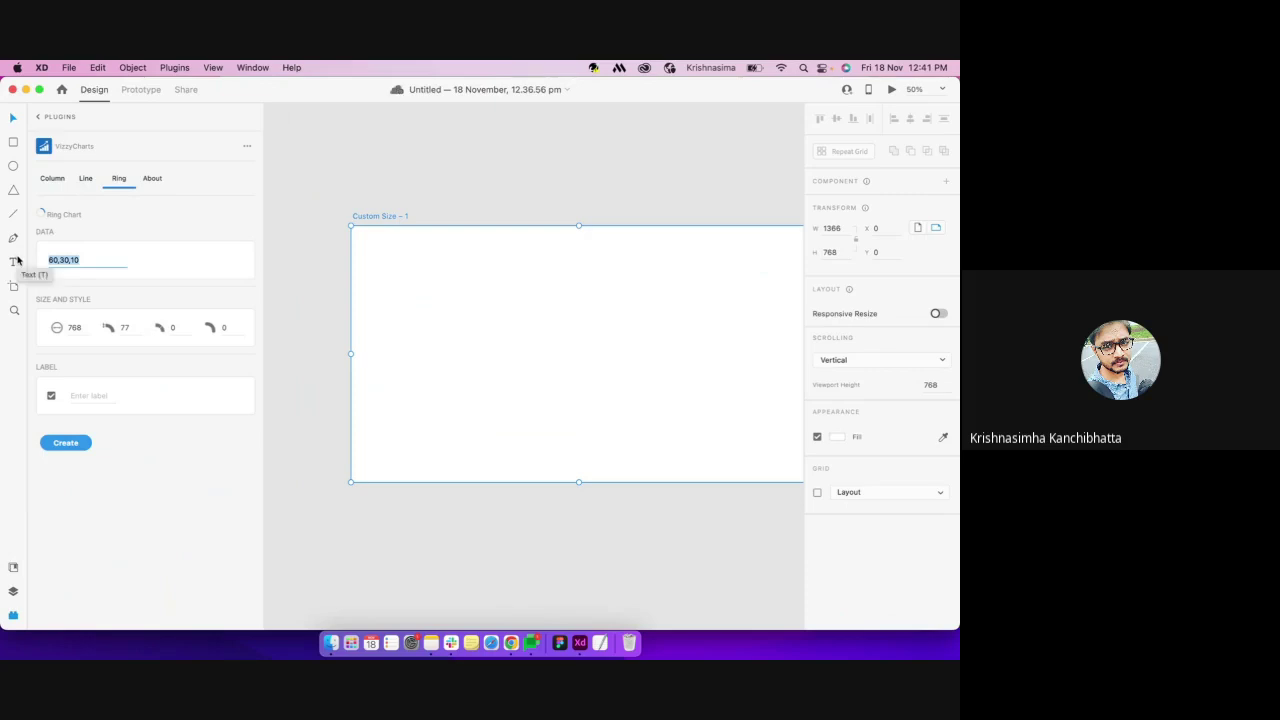
left_click(98, 262)
key("super+c")
key("super+a")
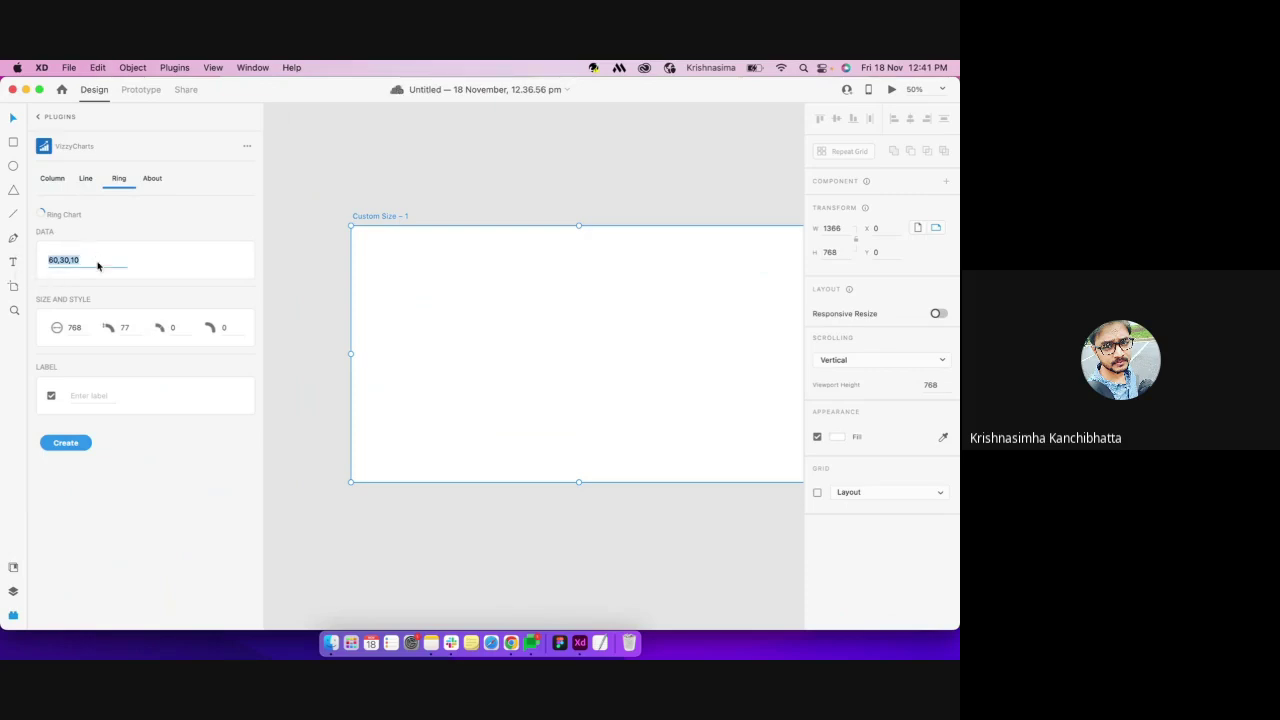
left_click(63, 261)
left_click(68, 444)
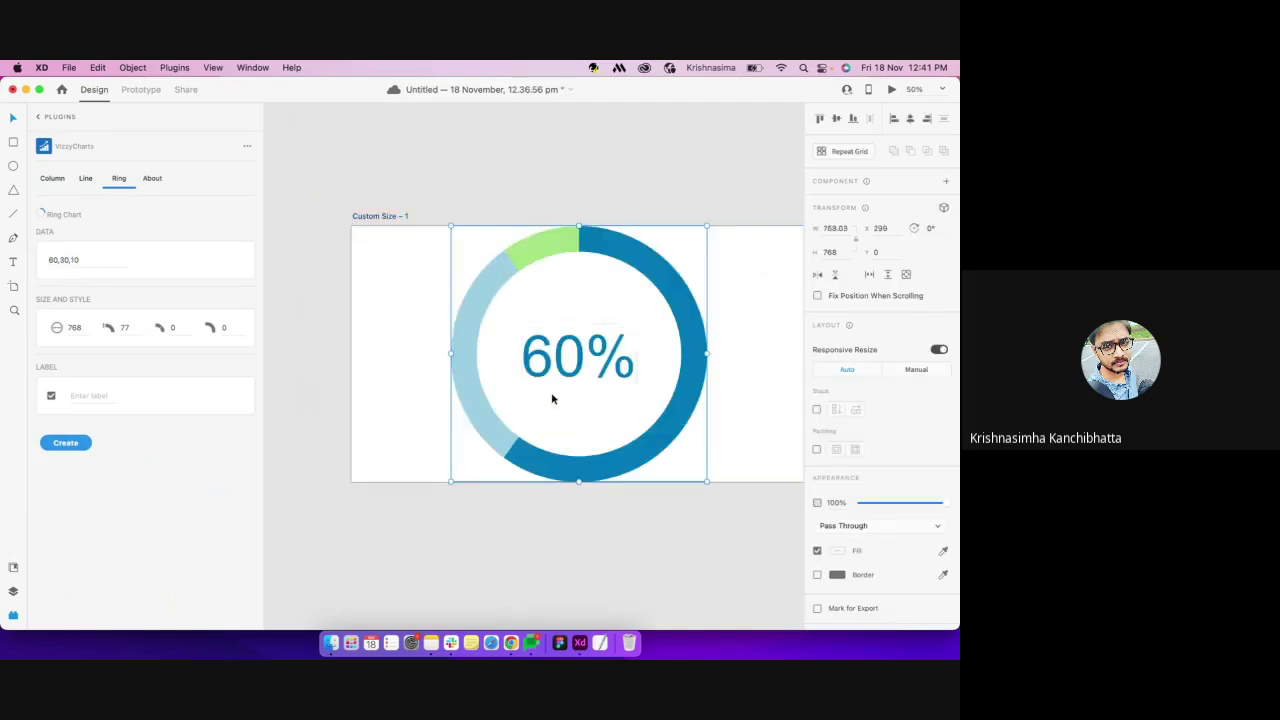
Inspect the ring chart's dark blue segment and delete the chart from the Custom Size – 1 artboard
double_click(684, 300)
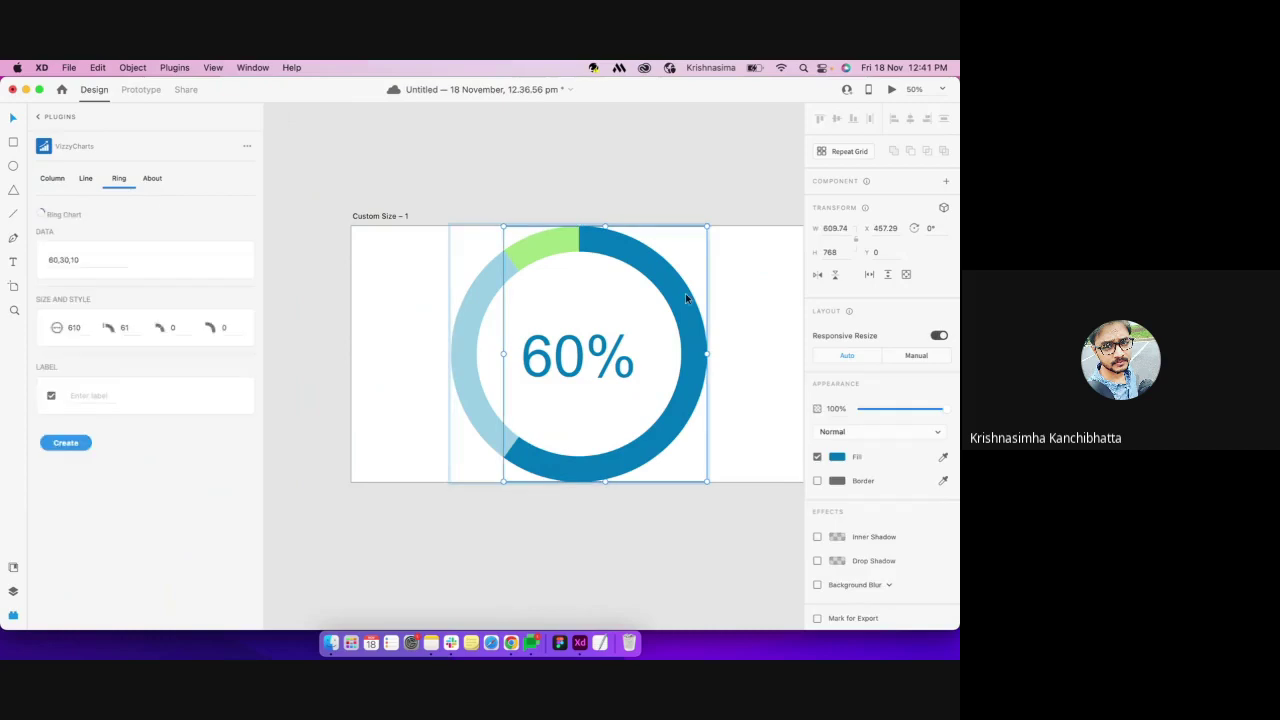
left_click(726, 370)
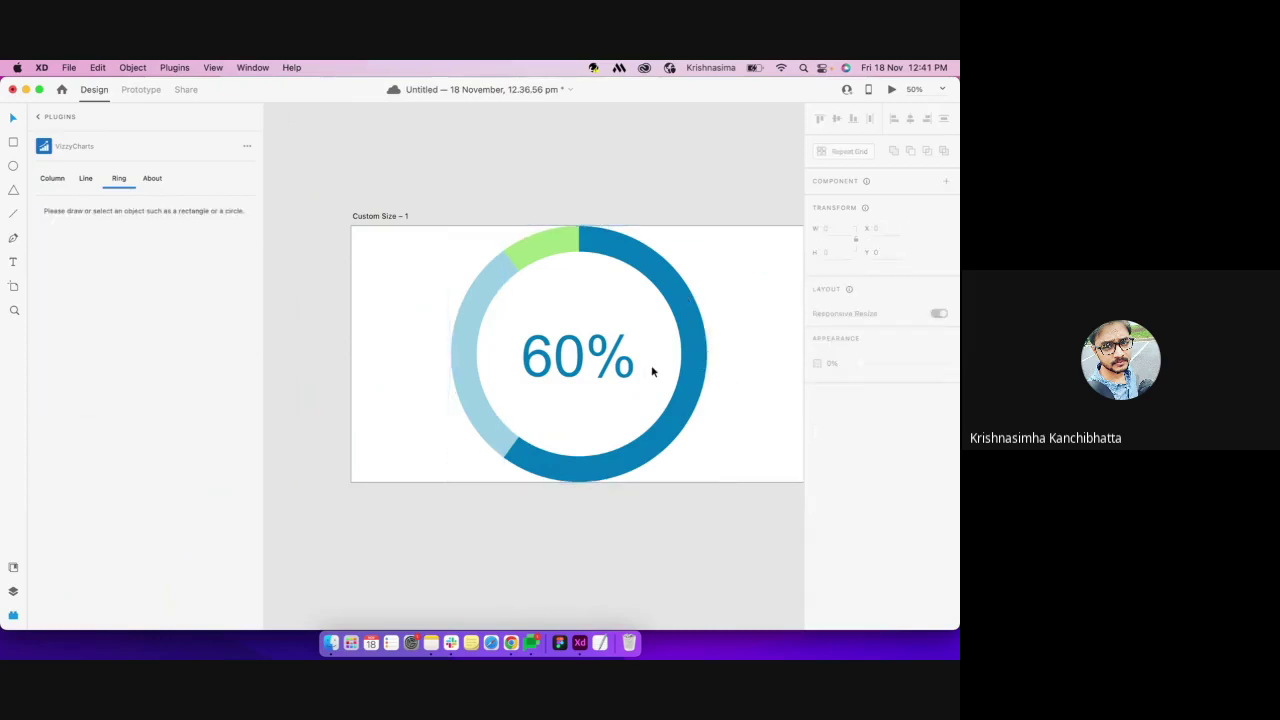
left_click(683, 356)
key("Delete")
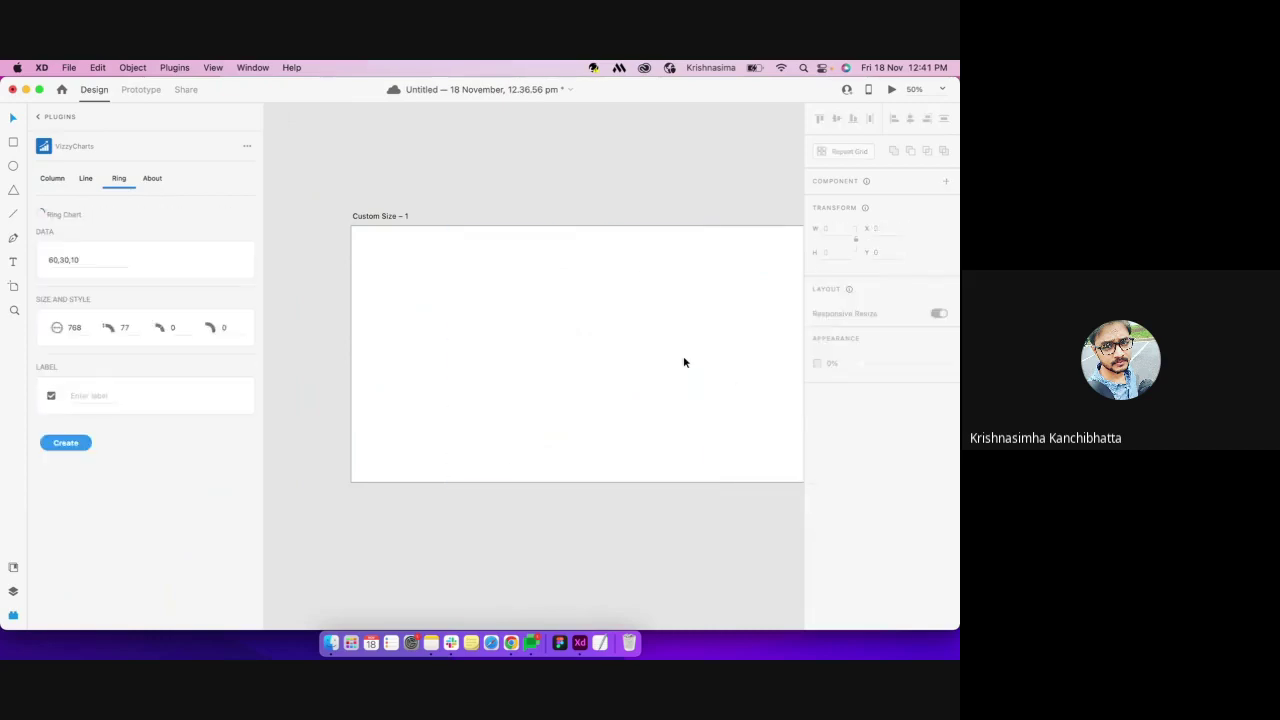
Create a ring chart with the data 50,20,10,5,5,10 on the Custom Size – 1 artboard
left_click(370, 217)
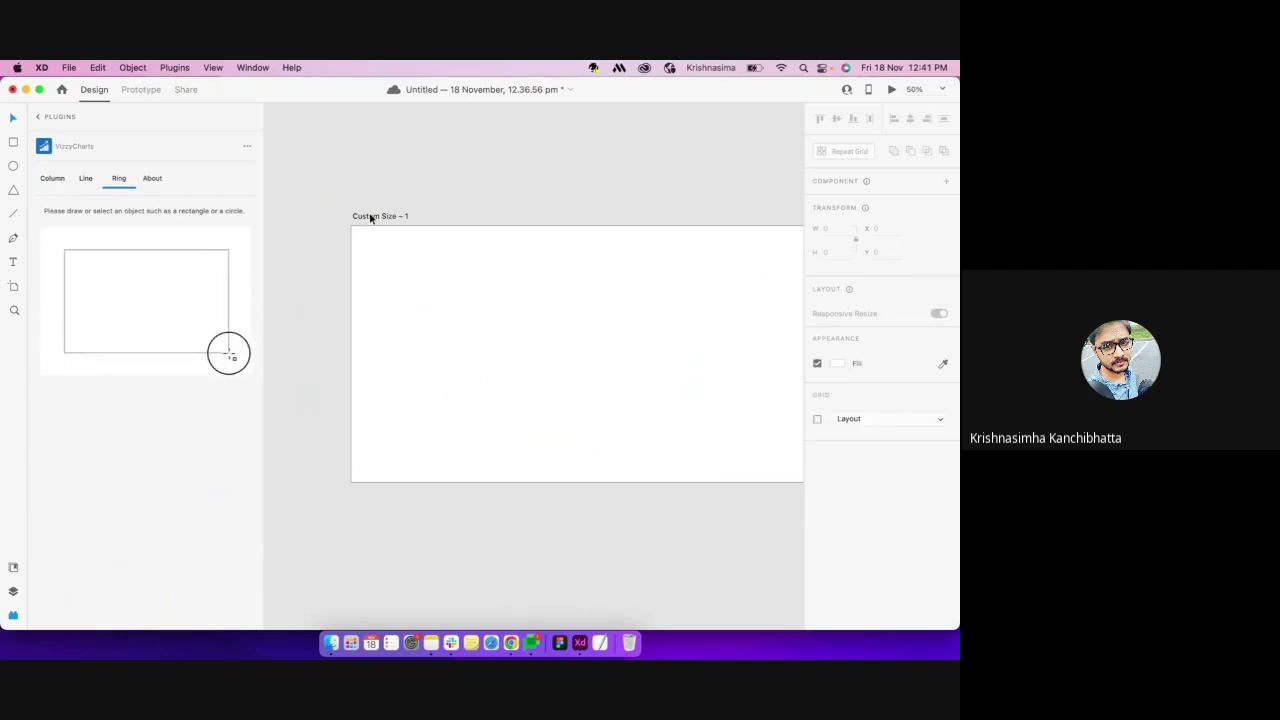
double_click(85, 260)
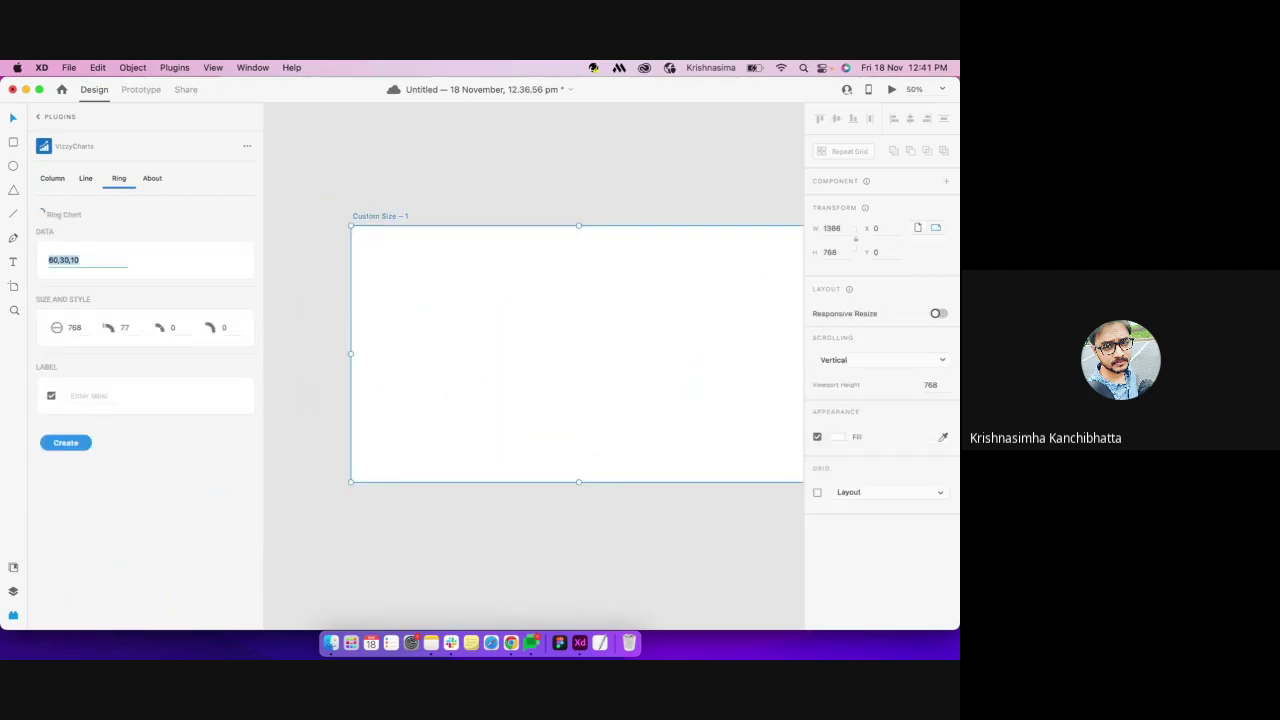
type("50,20,10,5,5,10")
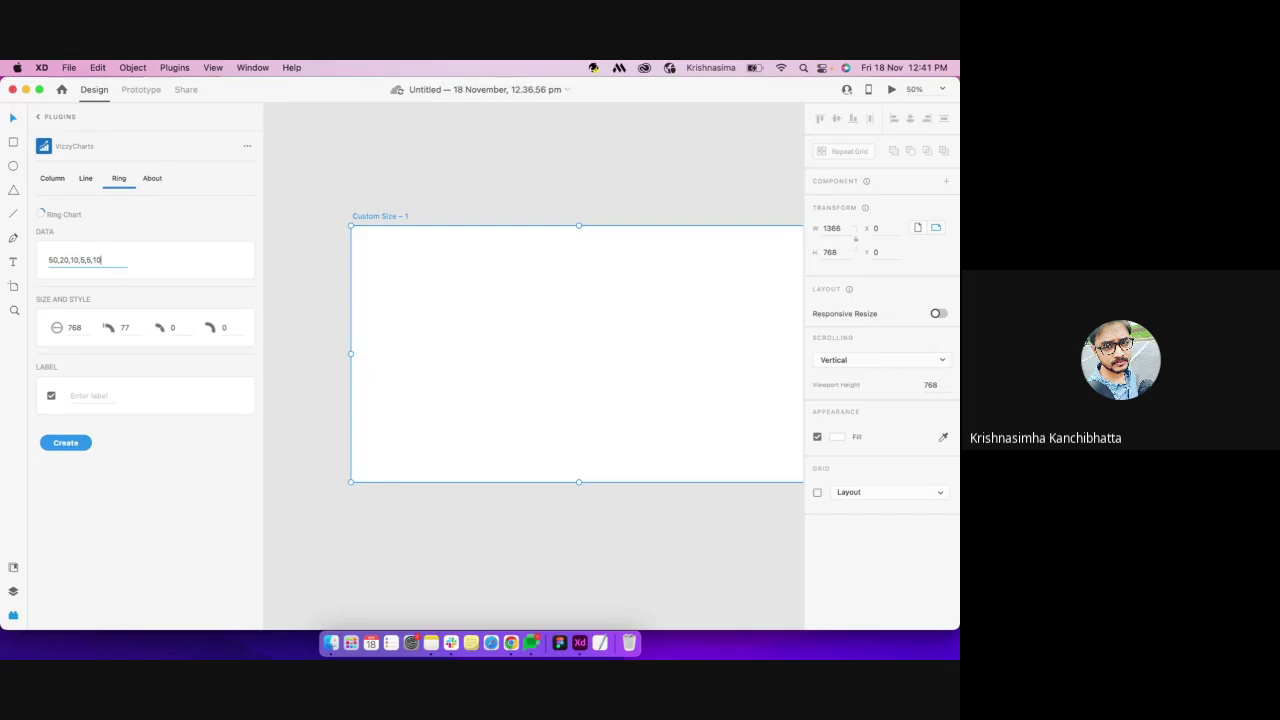
left_click(65, 442)
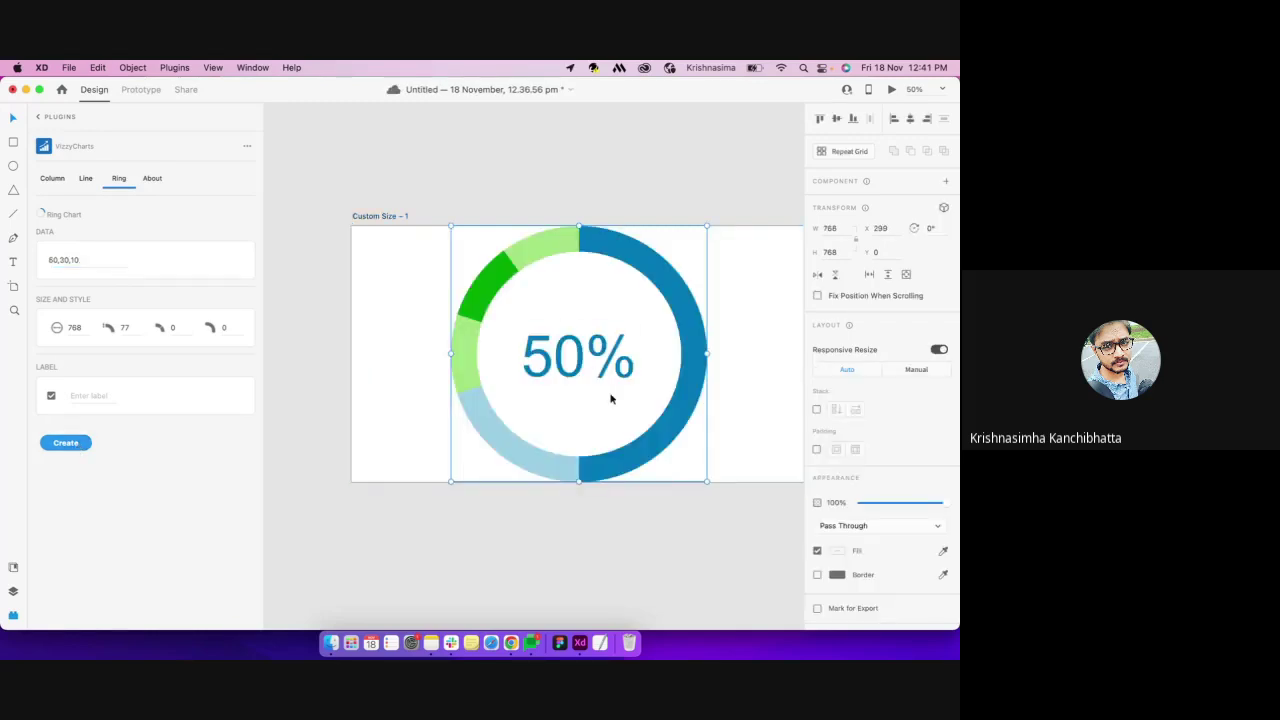
Delete the 50% ring chart from the Custom Size – 1 artboard
scroll(608, 394, "right", 2)
scroll(608, 394, "down", 1)
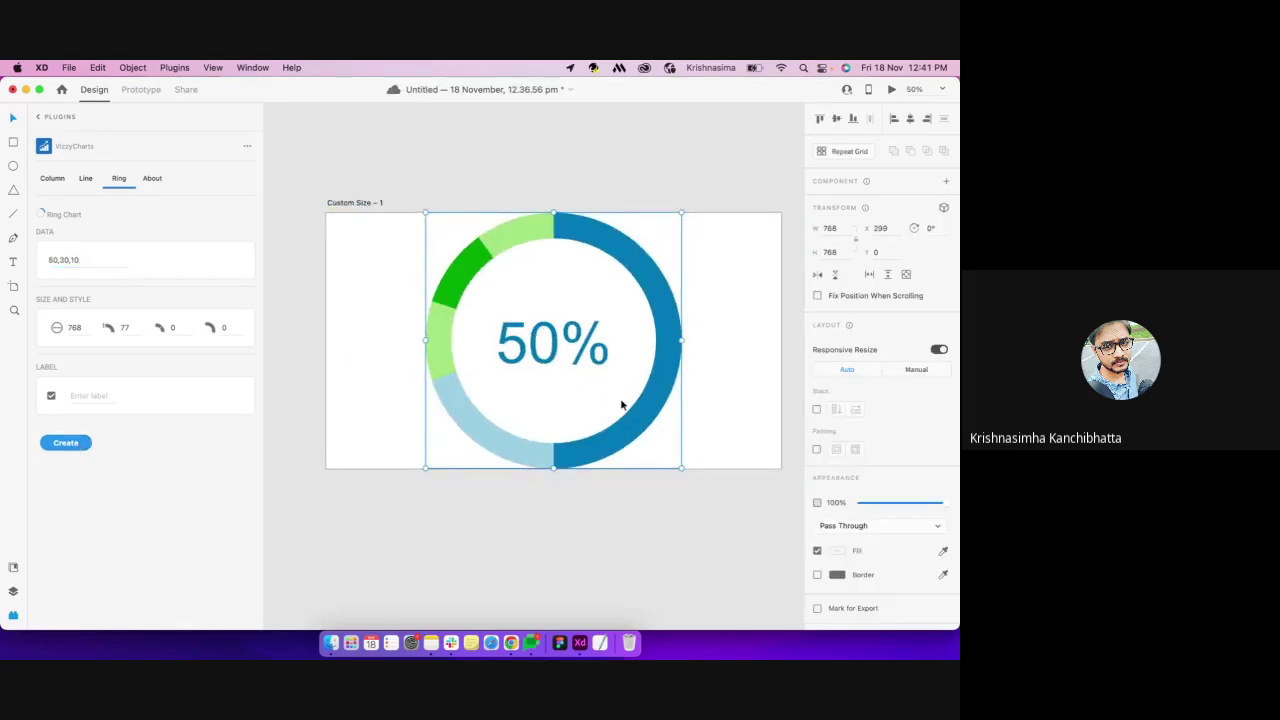
key("Delete")
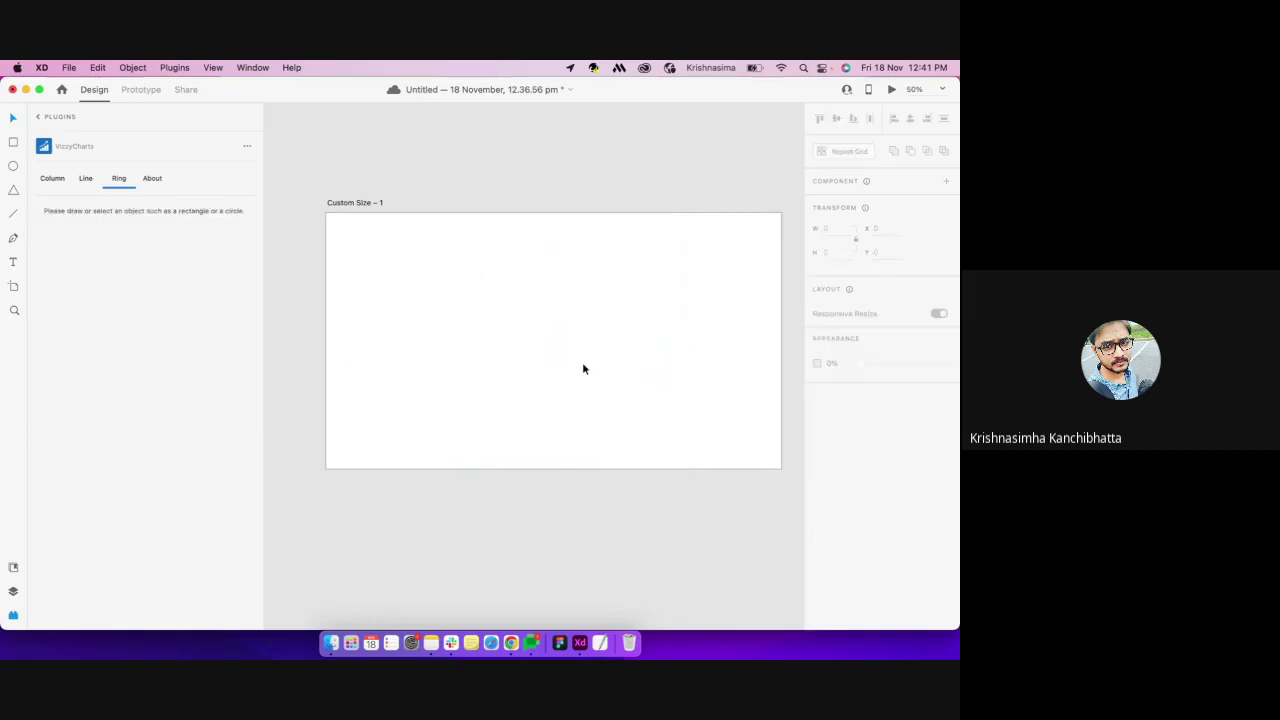
Create a straight-style line chart from sample.csv on the Custom Size – 1 artboard and undo it
left_click(86, 178)
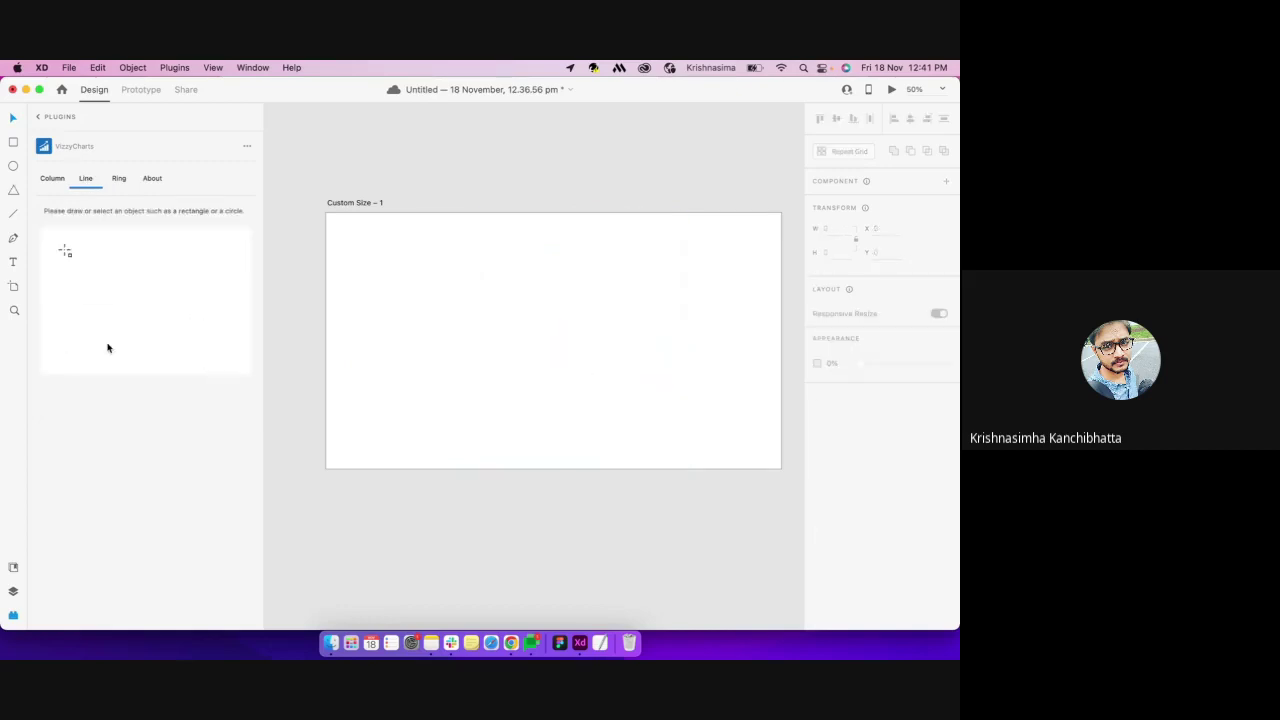
left_click(349, 203)
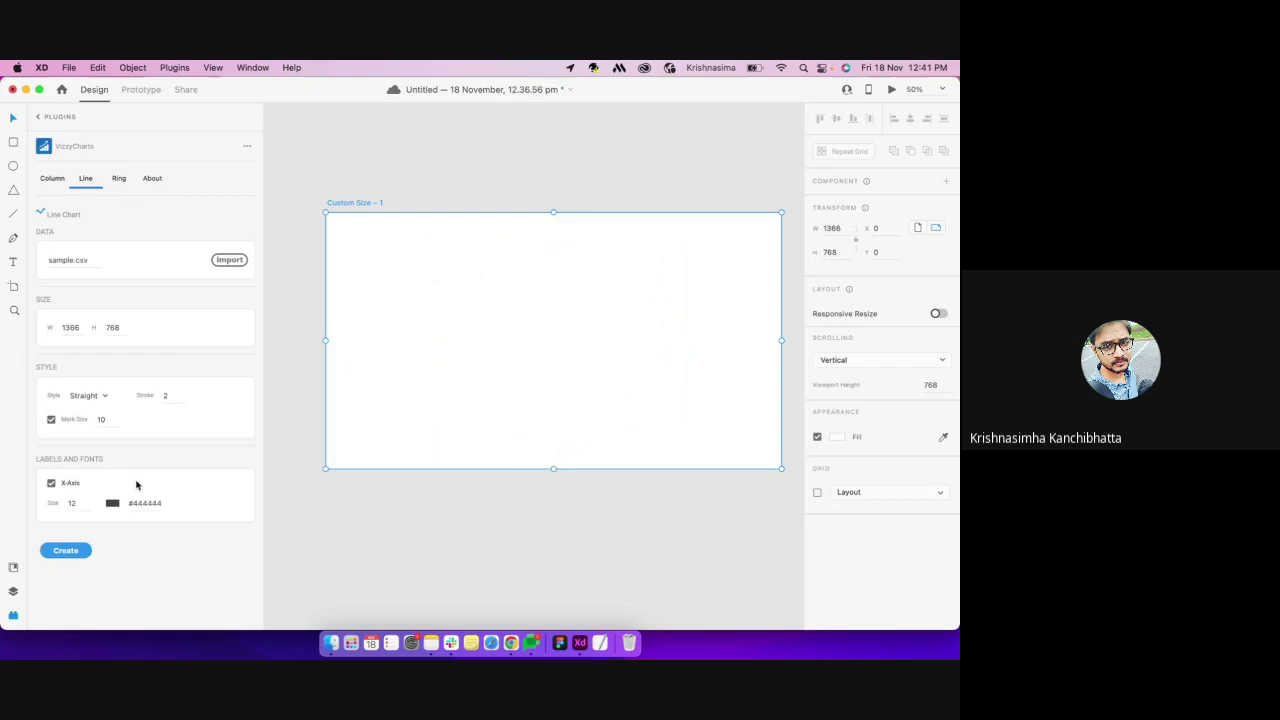
left_click(66, 551)
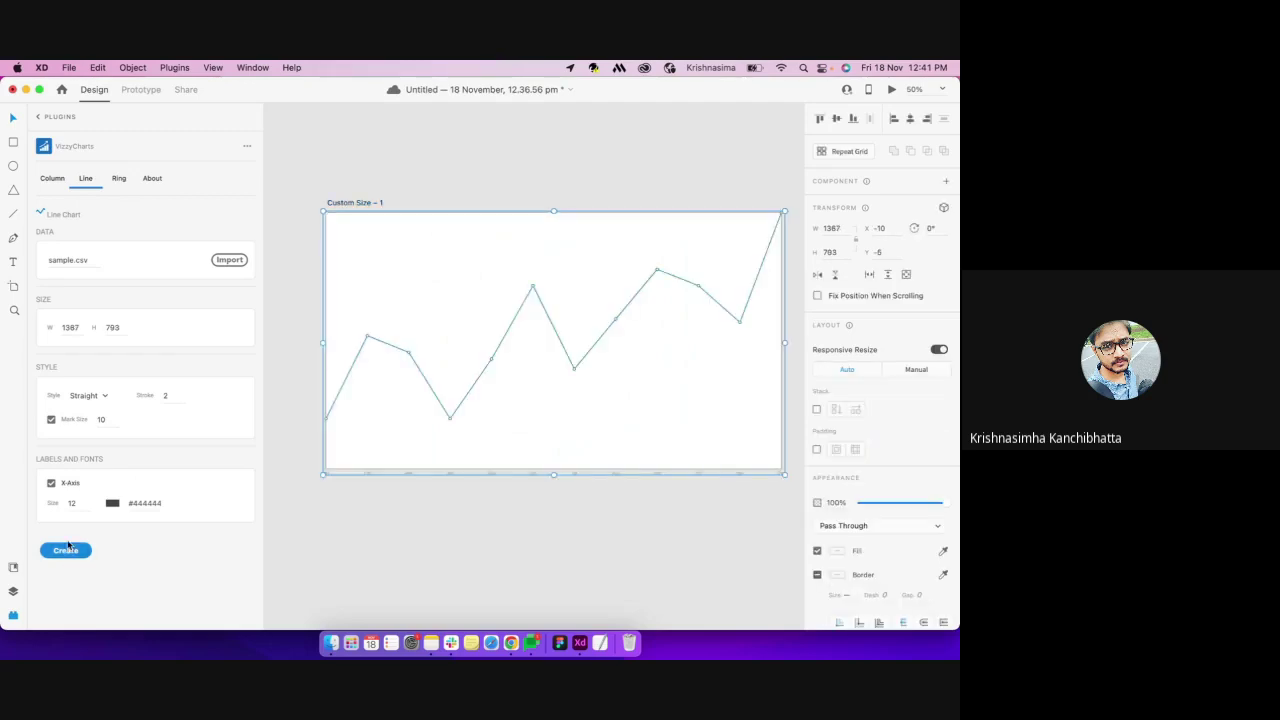
key("super+z")
Create a column chart from sample.csv and scale it to about 648 × 373 near the artboard's center
left_click(60, 182)
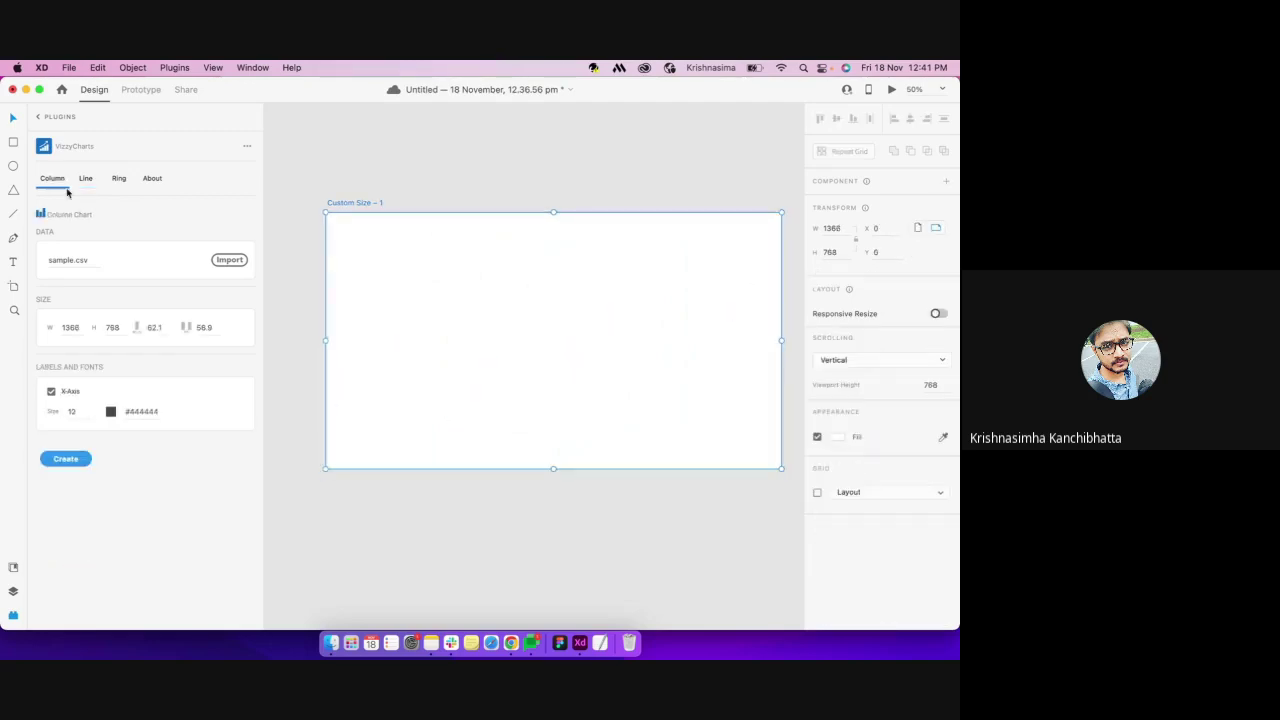
left_click(66, 459)
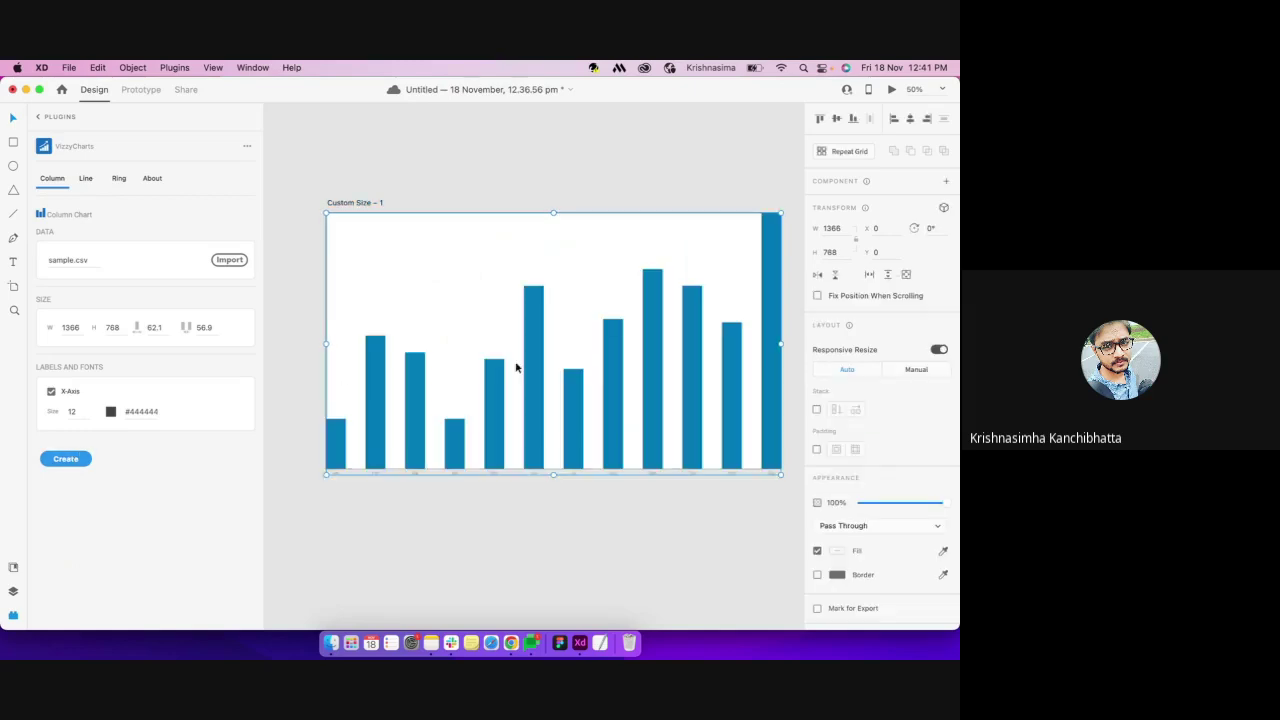
scroll(516, 368, "right", 3)
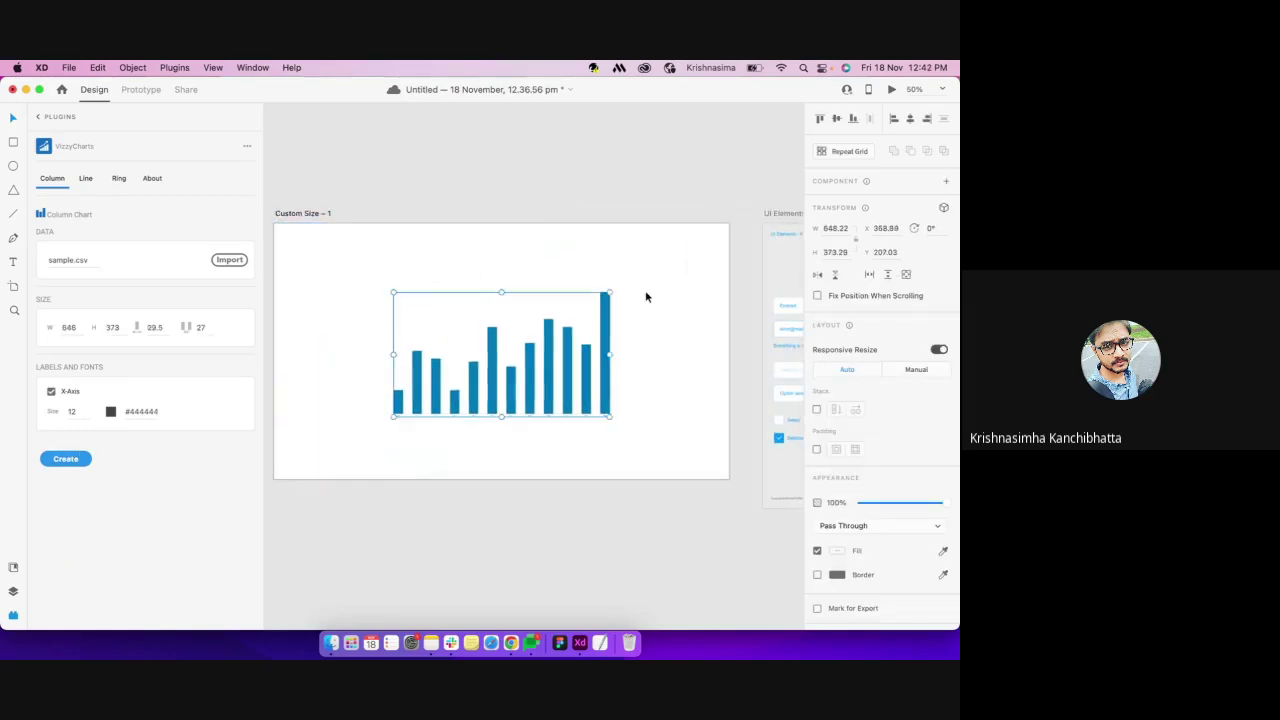
Check the column chart's layers and the document assets, and delete the chart from the Custom Size – 1 artboard
left_click(12, 591)
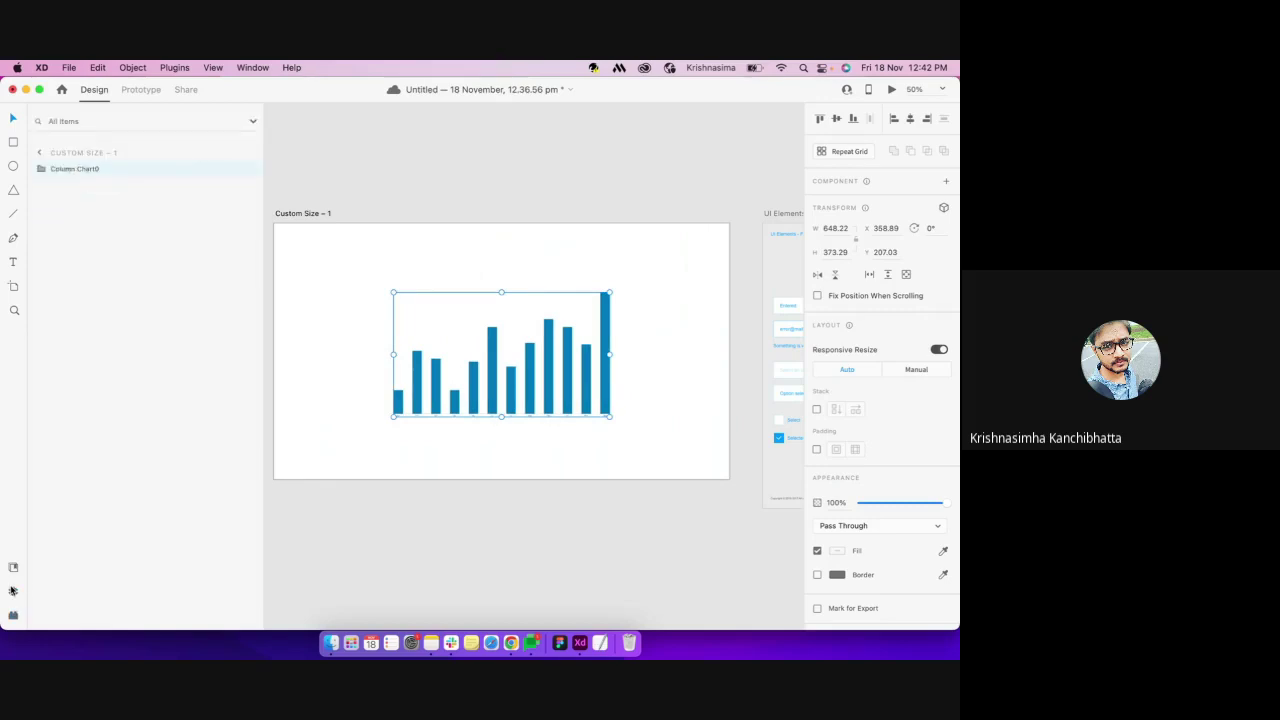
left_click(13, 567)
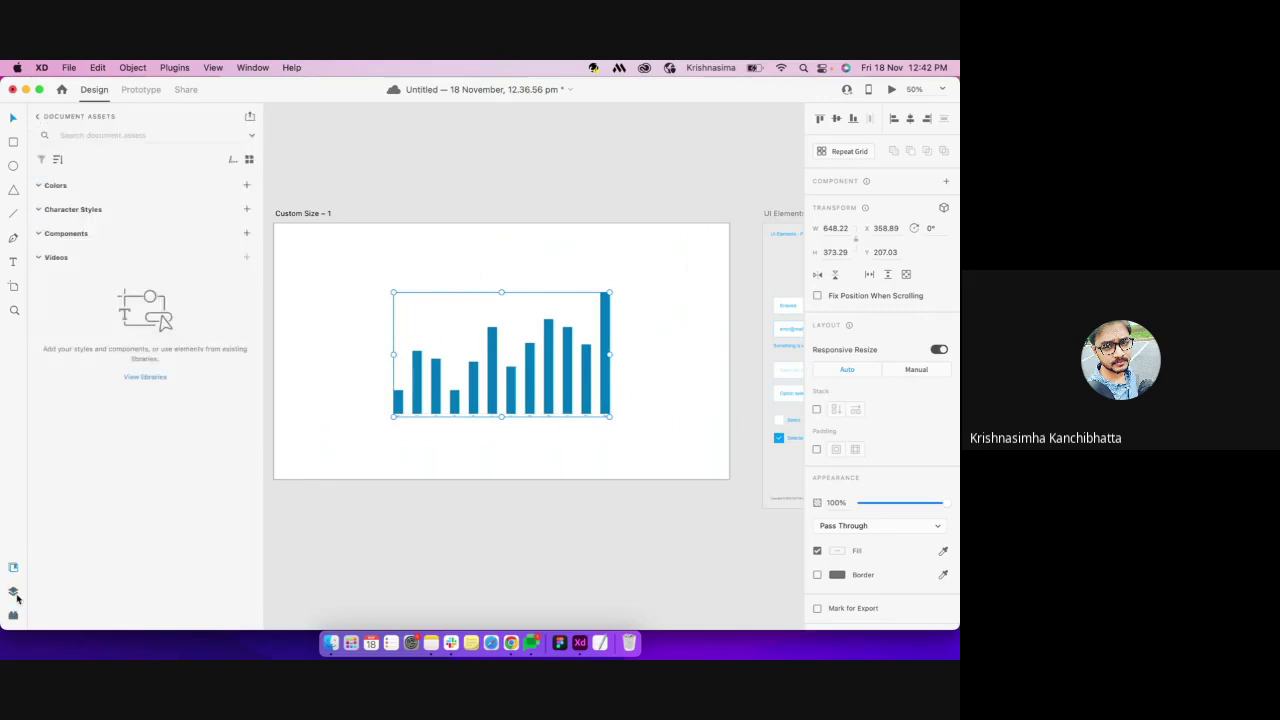
left_click(13, 615)
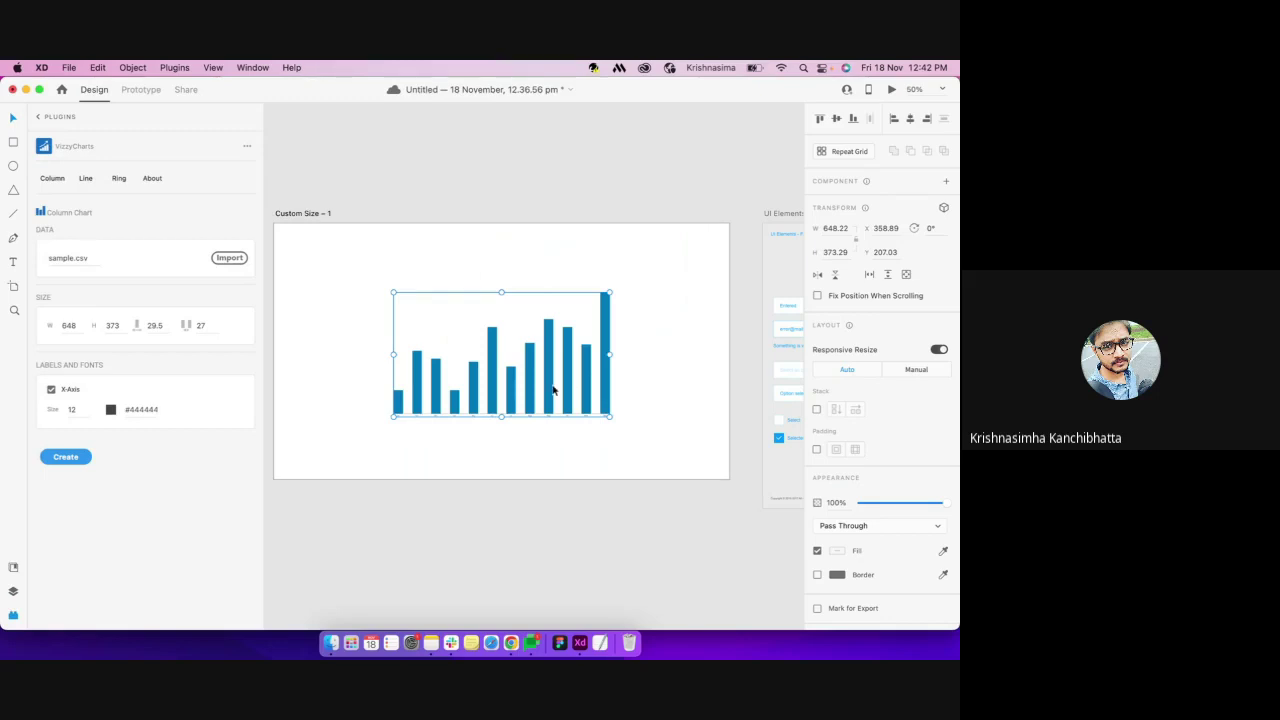
key("Delete")
Open the NB Charts plugin and sign in with the remembered account credentials
left_click(174, 67)
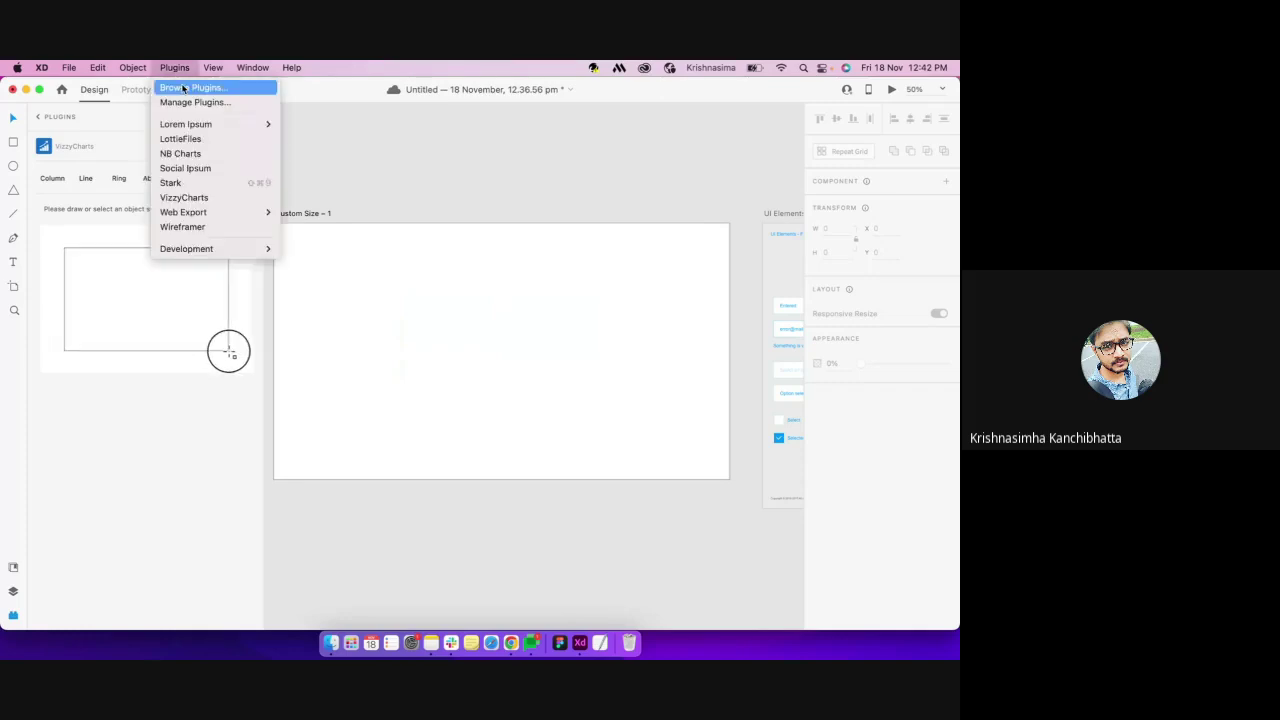
left_click(190, 154)
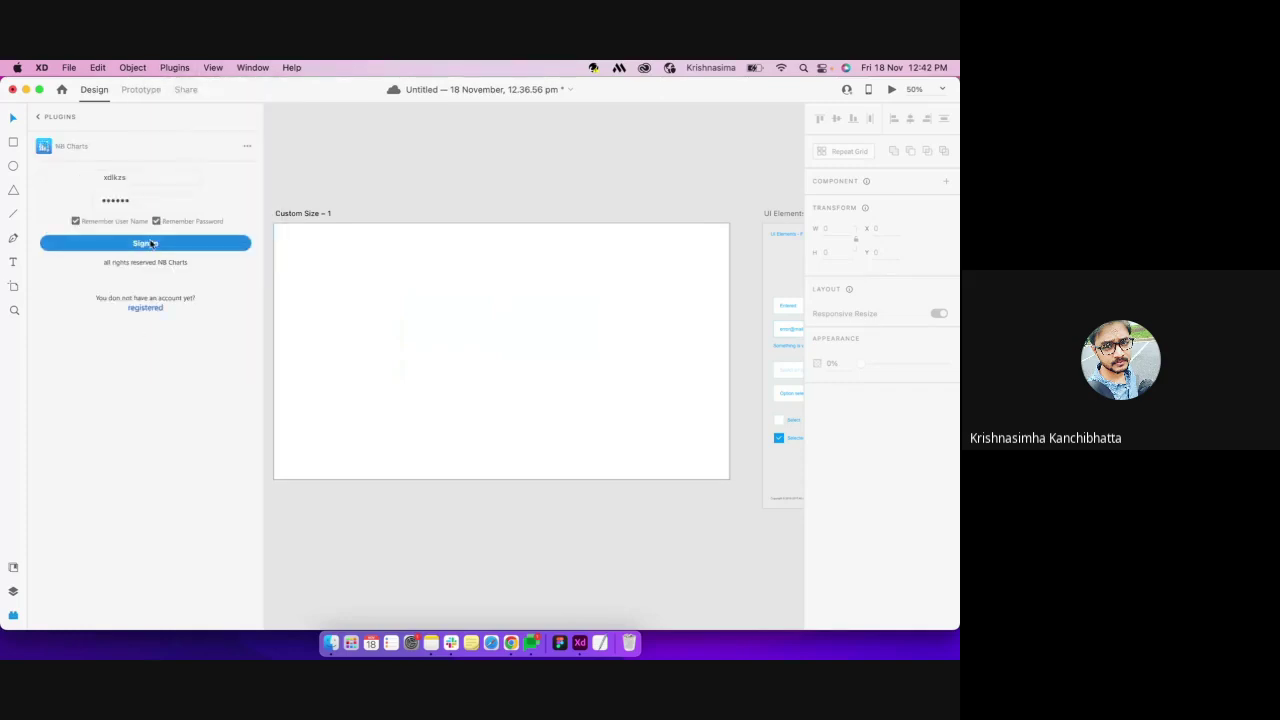
left_click(155, 244)
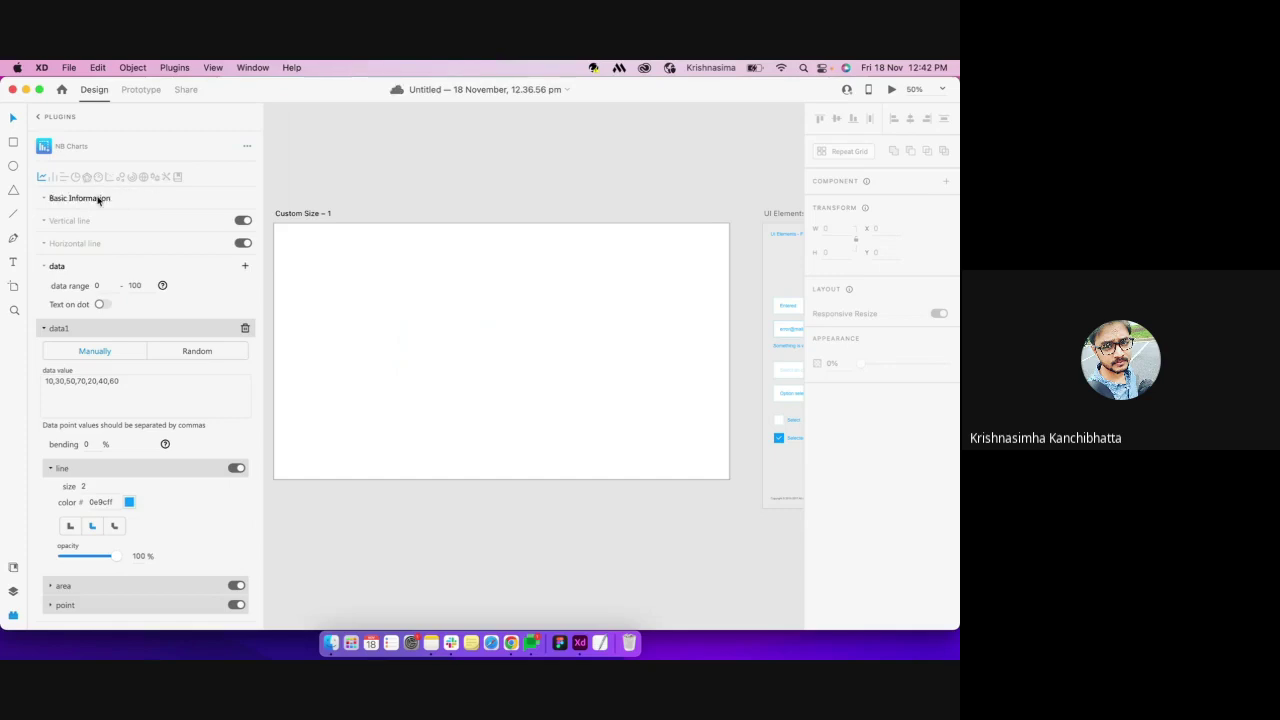
Examine the Basic Information, Vertical line, Horizontal line and data settings of the NB Charts line chart
left_click(100, 199)
left_click(82, 199)
left_click(80, 220)
left_click(74, 222)
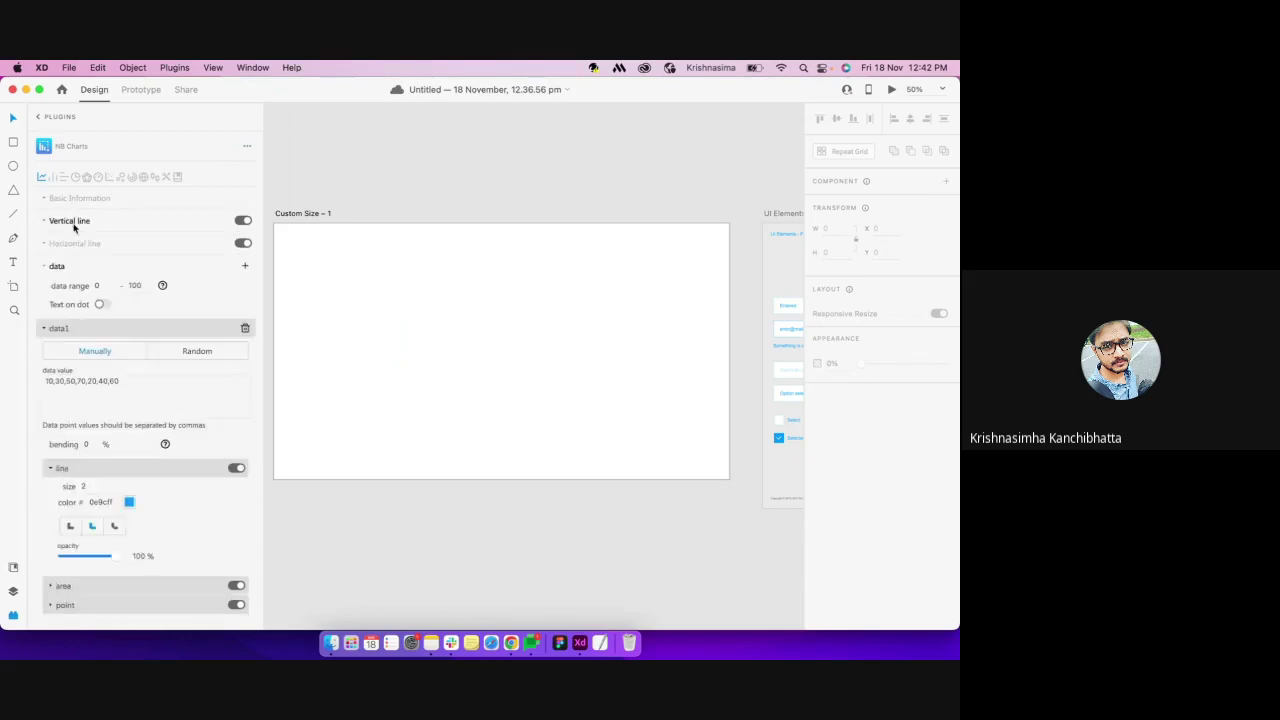
left_click(75, 248)
left_click(76, 250)
left_click(68, 267)
left_click(68, 267)
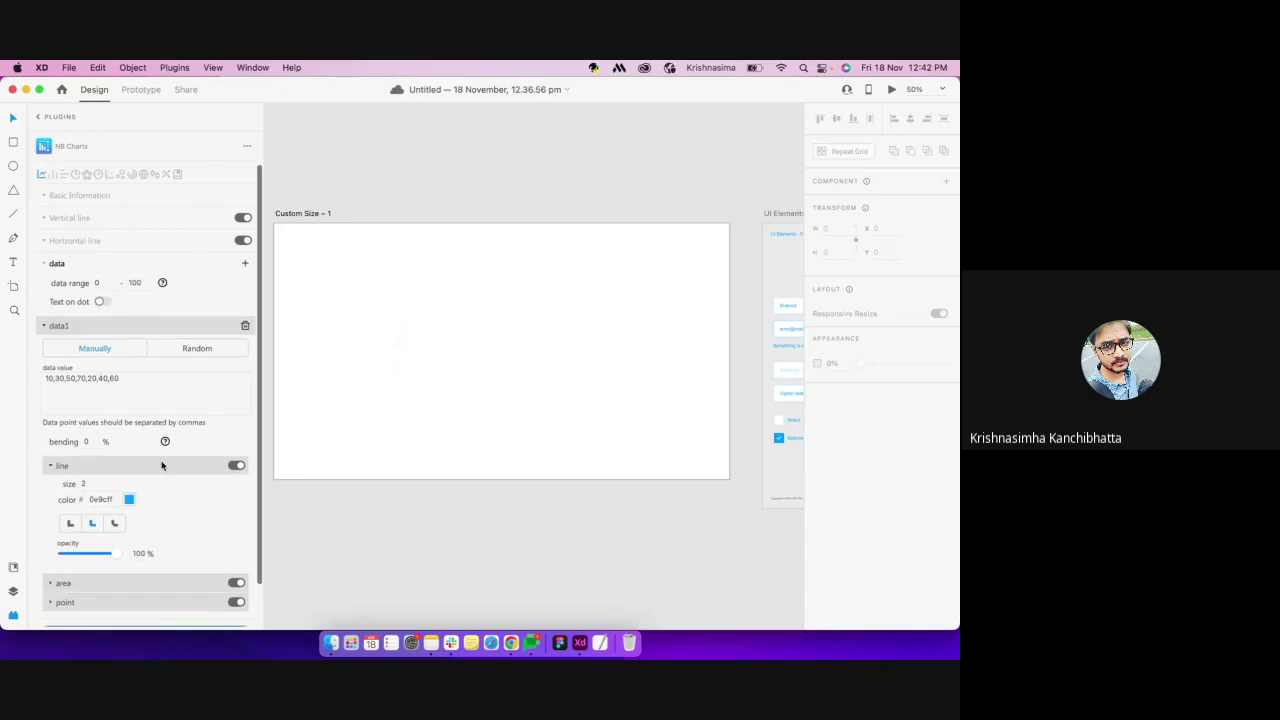
Draw the default NB Charts line chart on the Custom Size – 1 artboard, and undo the drawing
scroll(180, 470, "down", 2)
left_click(135, 589)
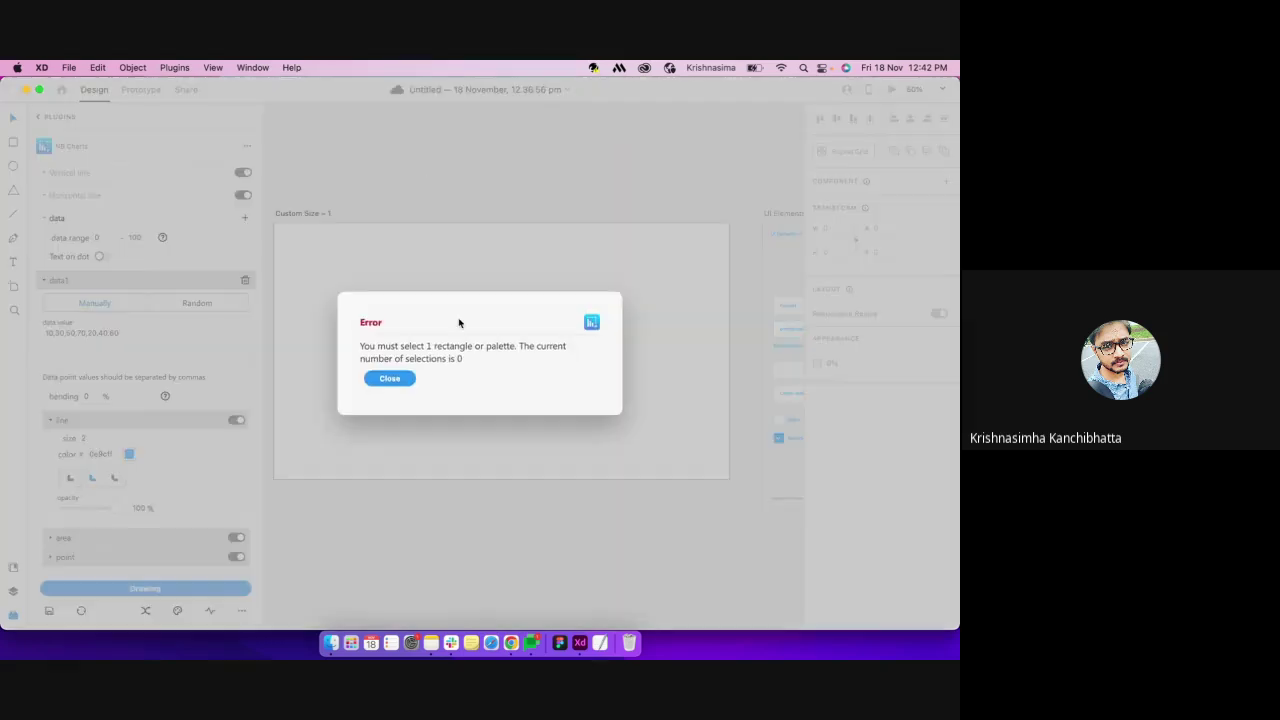
left_click(390, 378)
left_click(316, 214)
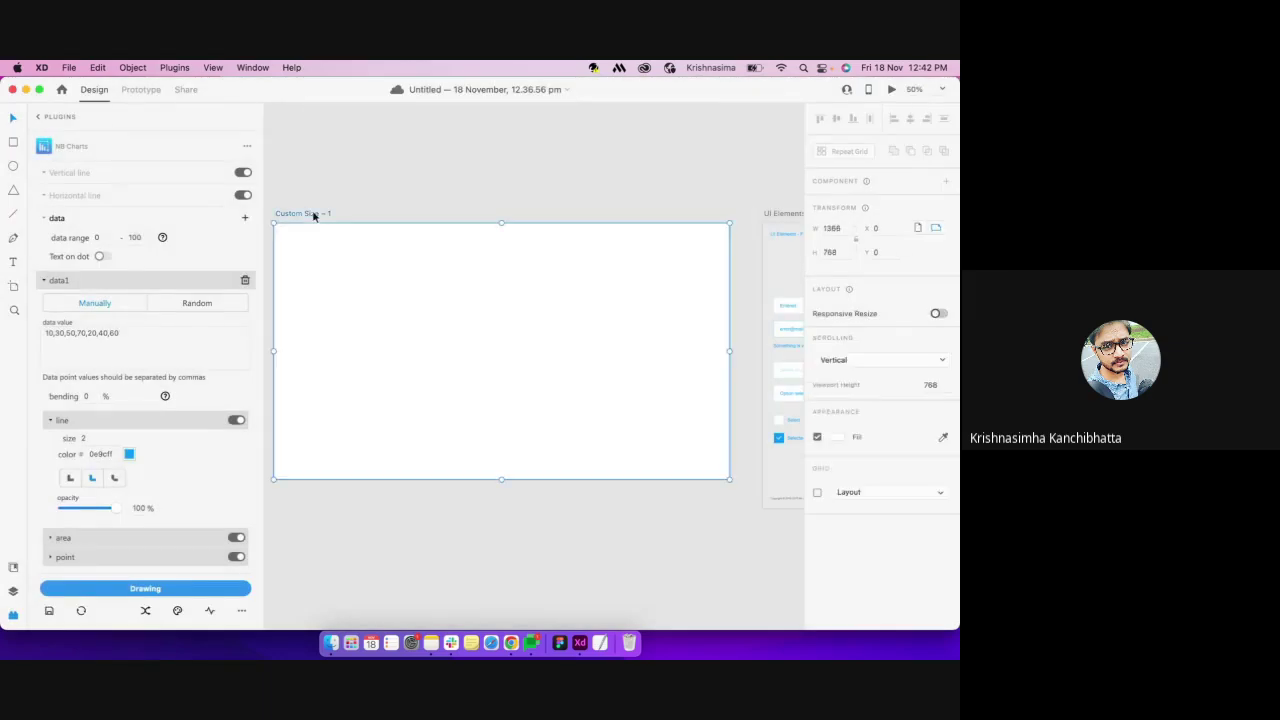
left_click(155, 589)
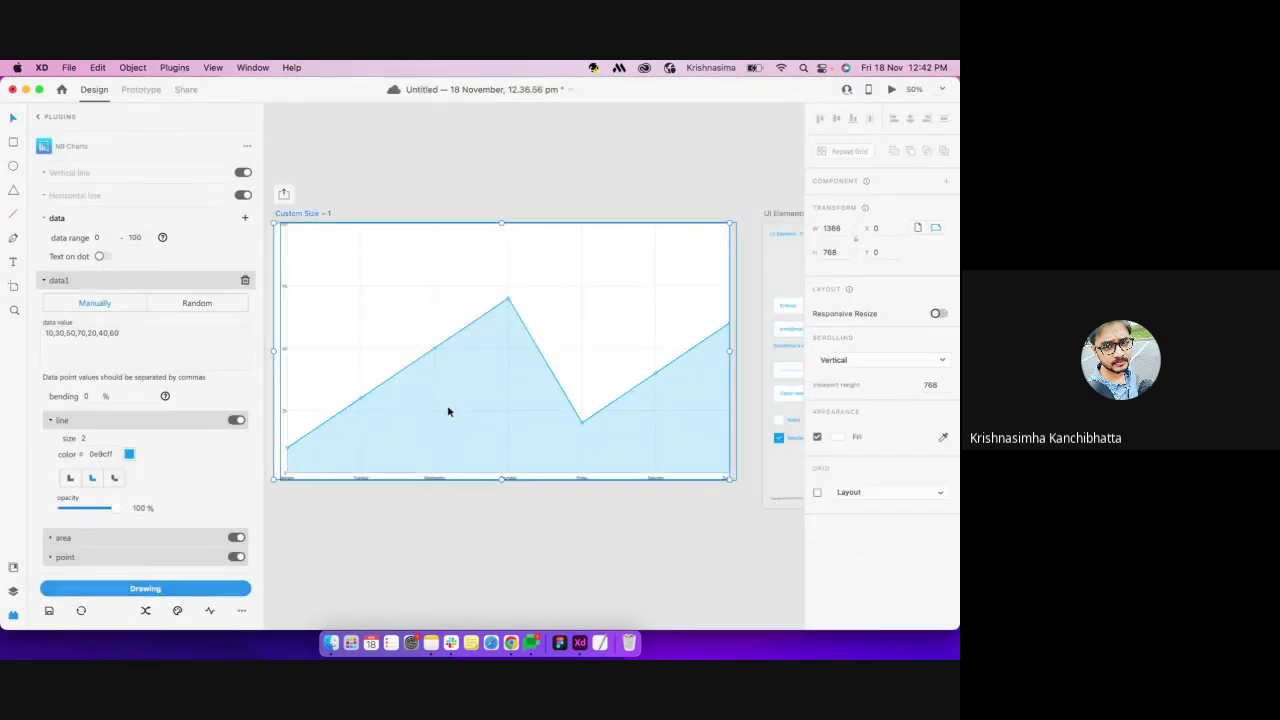
key("super+z")
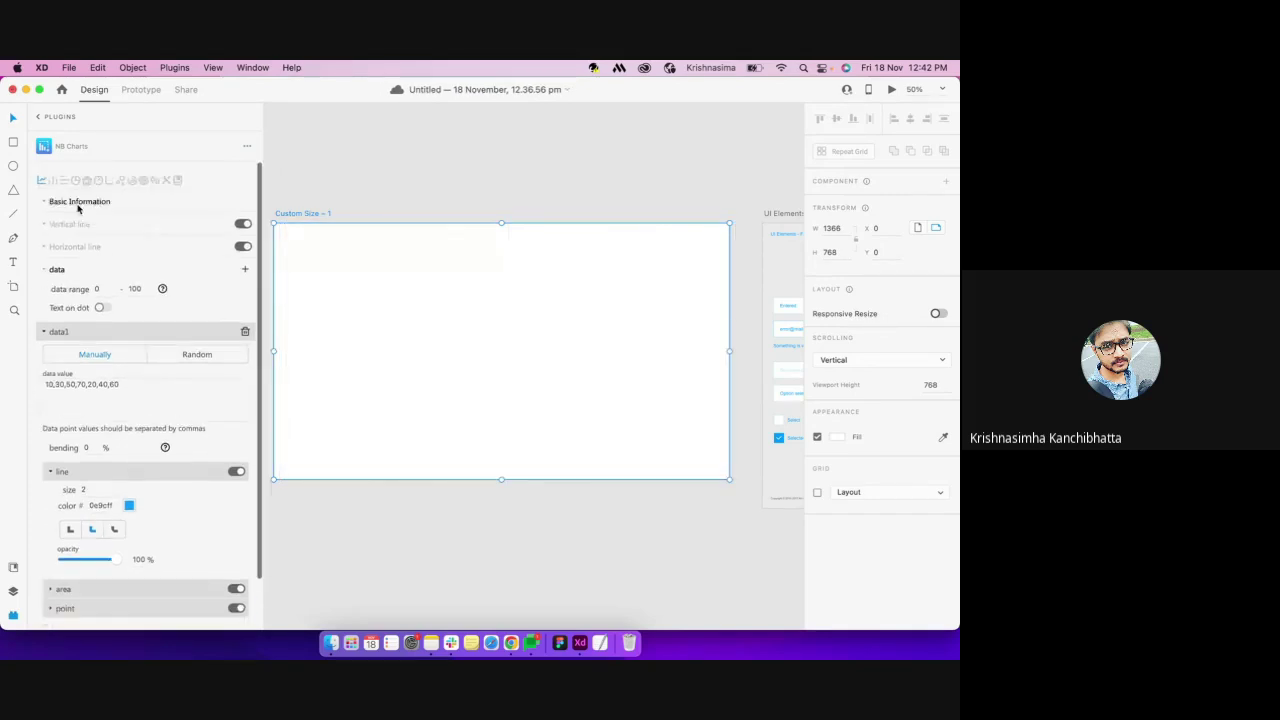
Draw a column chart with values 40, 88 and 60 on the Custom Size – 1 artboard and scale it to about 472 × 271
left_click(72, 180)
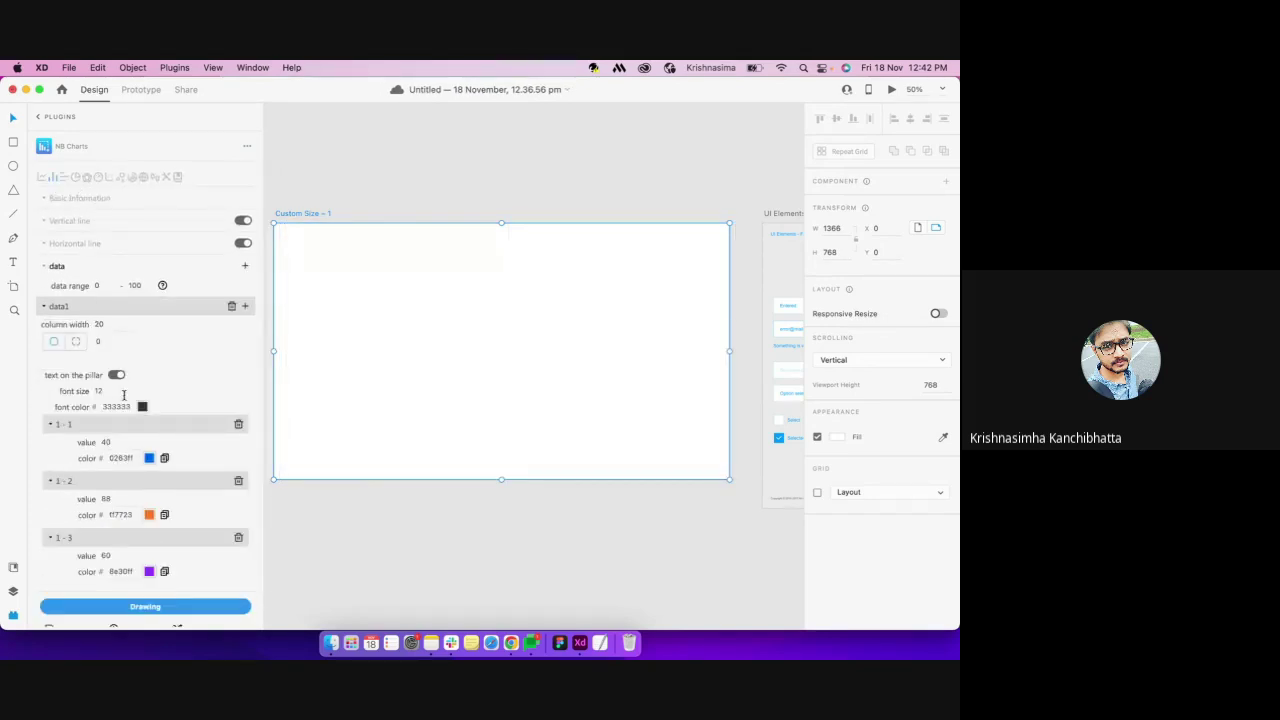
left_click(148, 607)
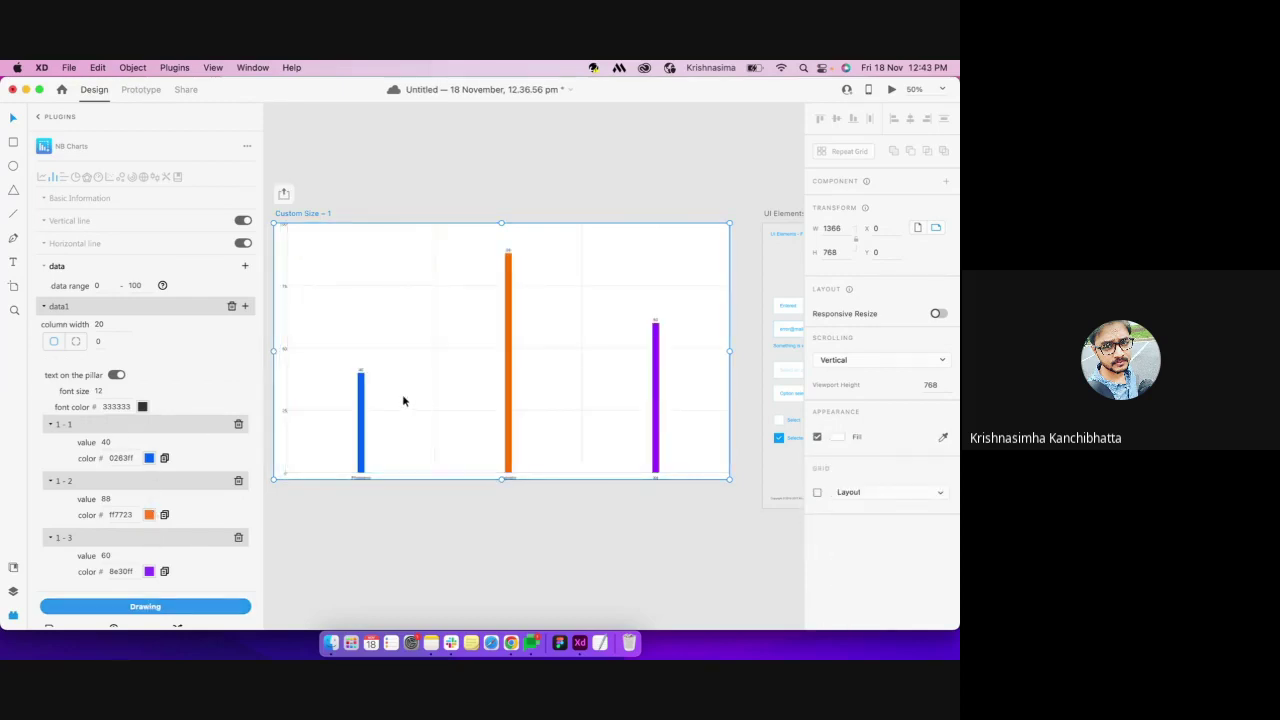
left_click_drag(729, 223, 692, 244)
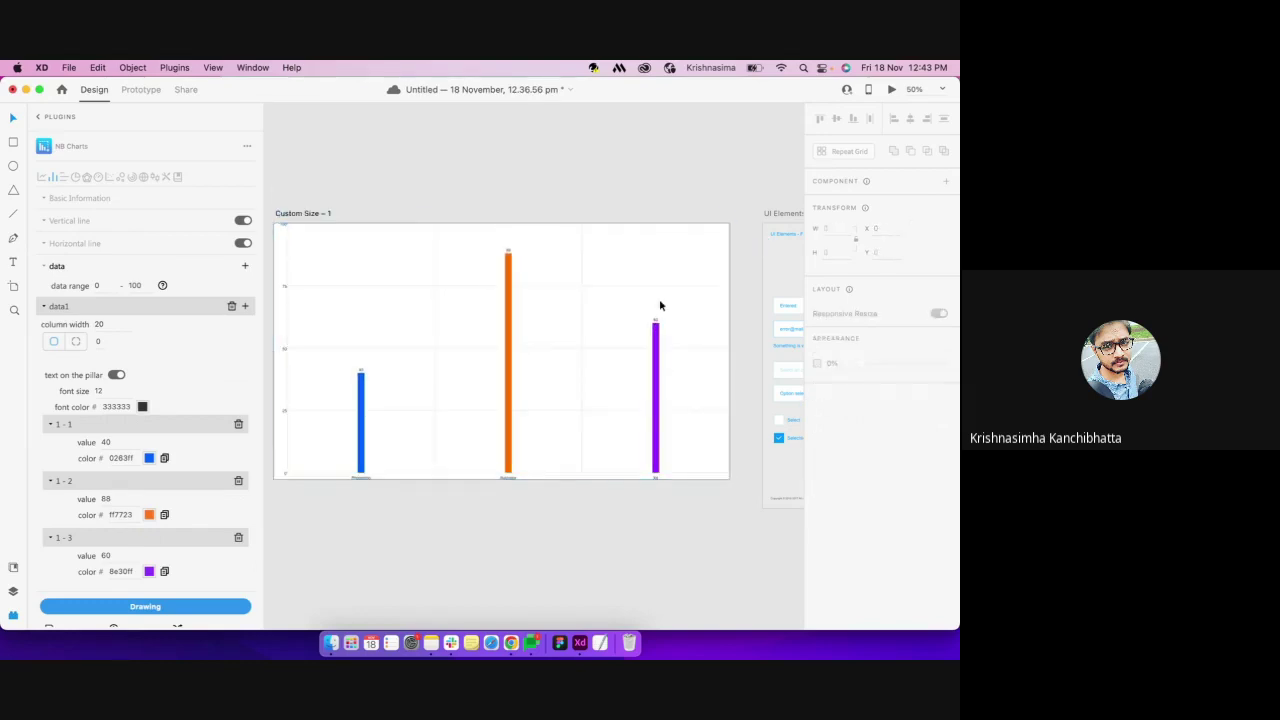
key("super+y")
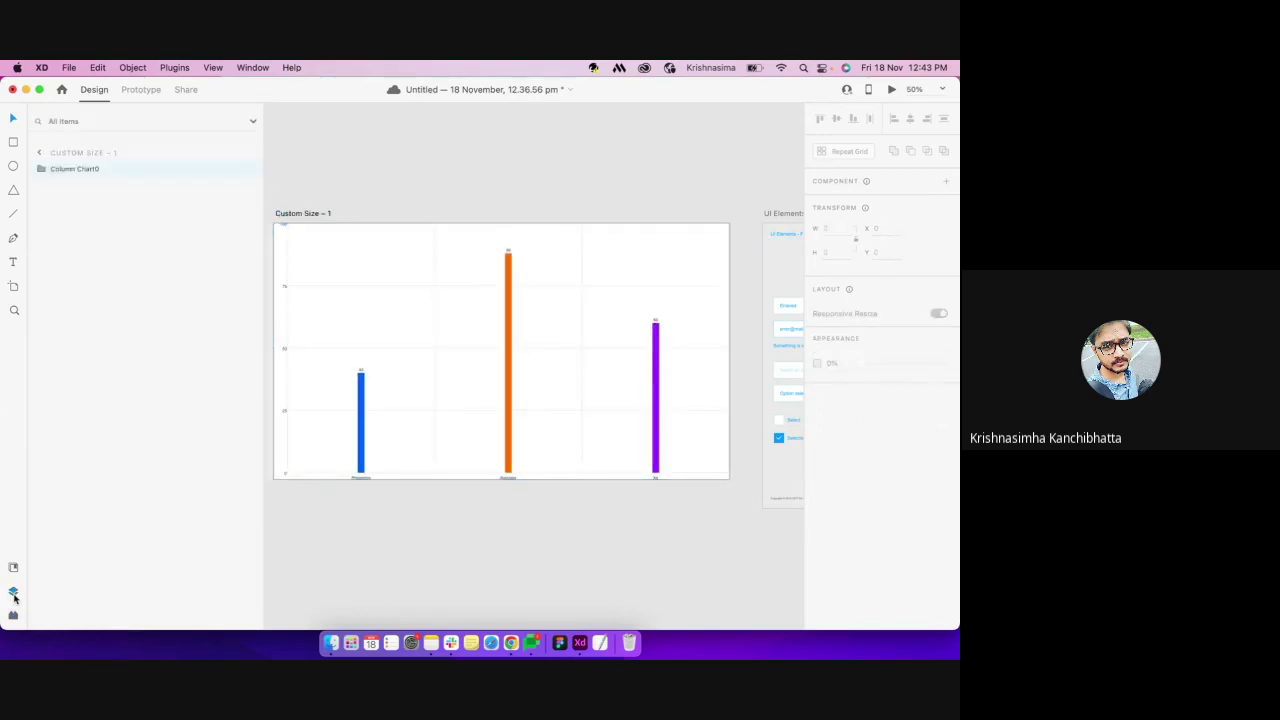
left_click(75, 170)
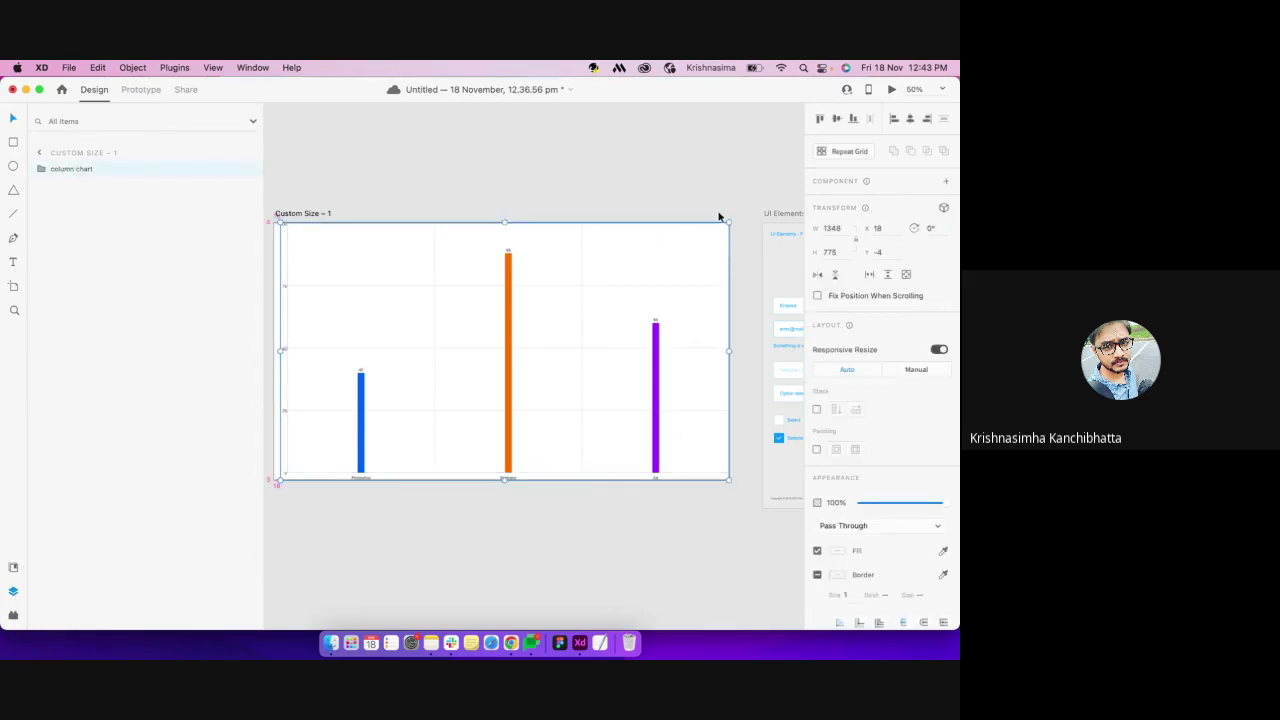
left_click_drag(727, 222, 592, 306)
key("z")
left_click(541, 338)
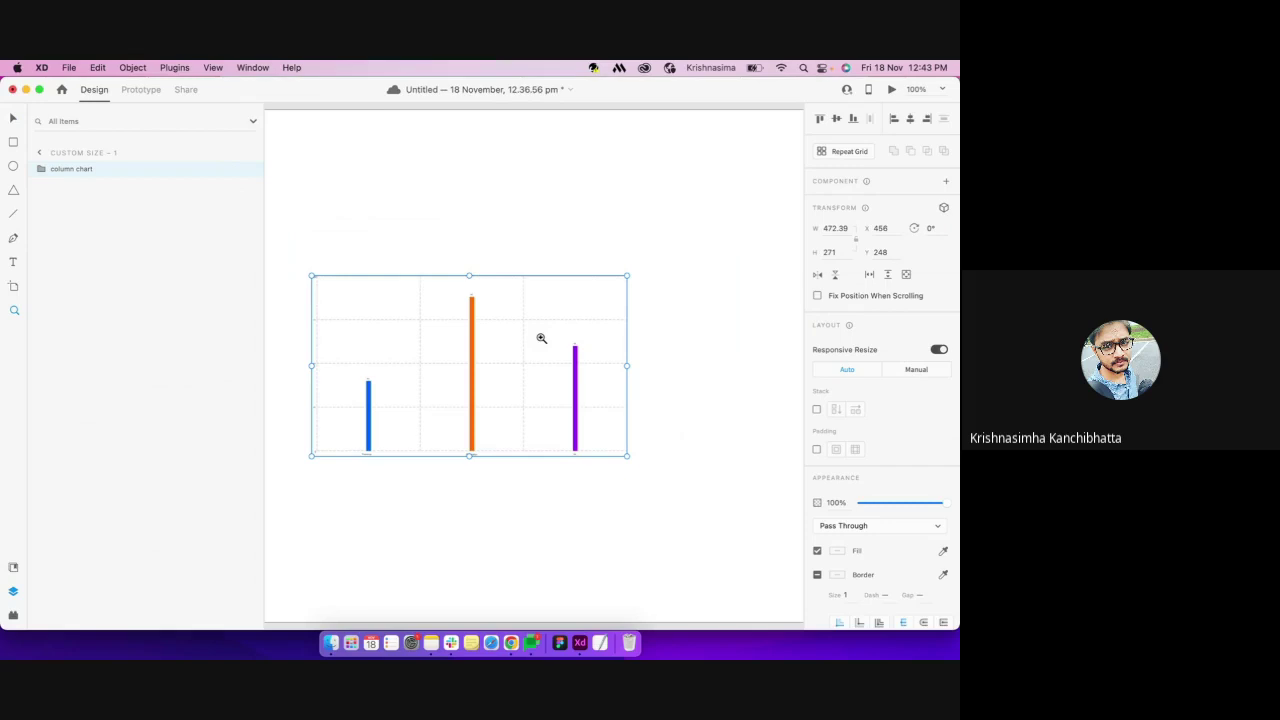
Undo the column chart's scaling and its creation
key("super+z")
key("super+z")
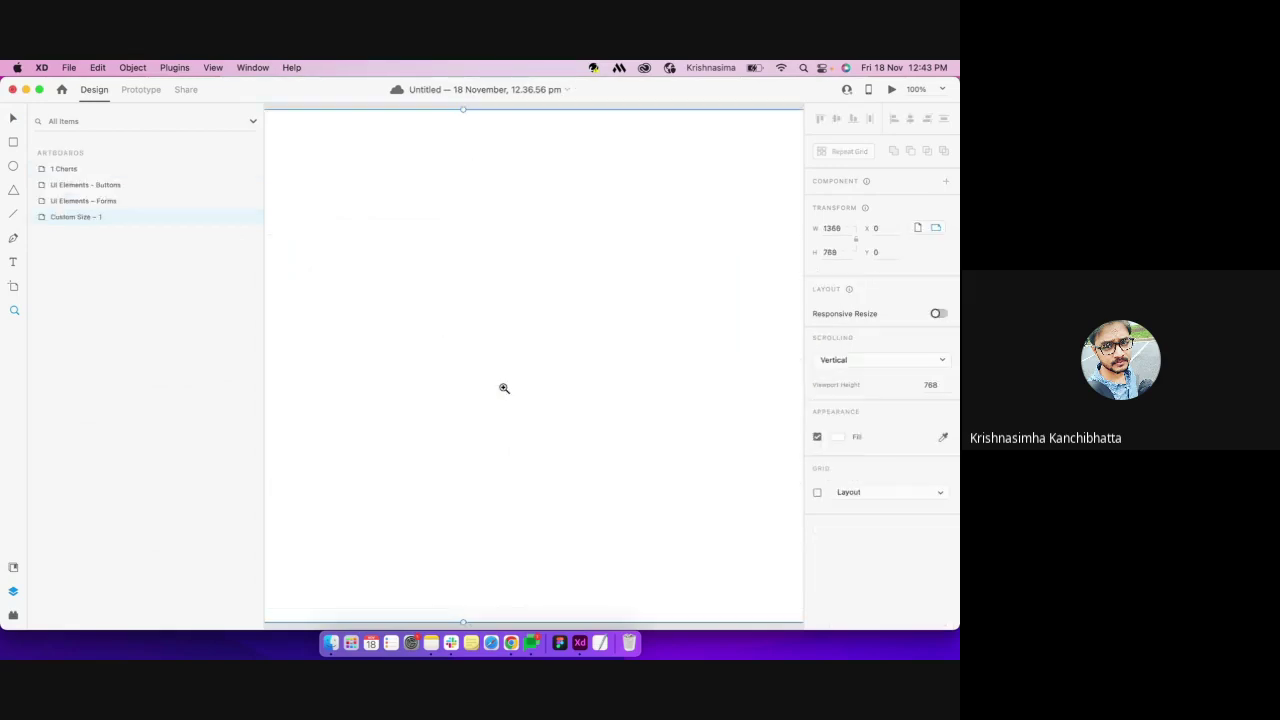
Reopen NB Charts and examine the line chart's data values, input modes and line settings
left_click(13, 615)
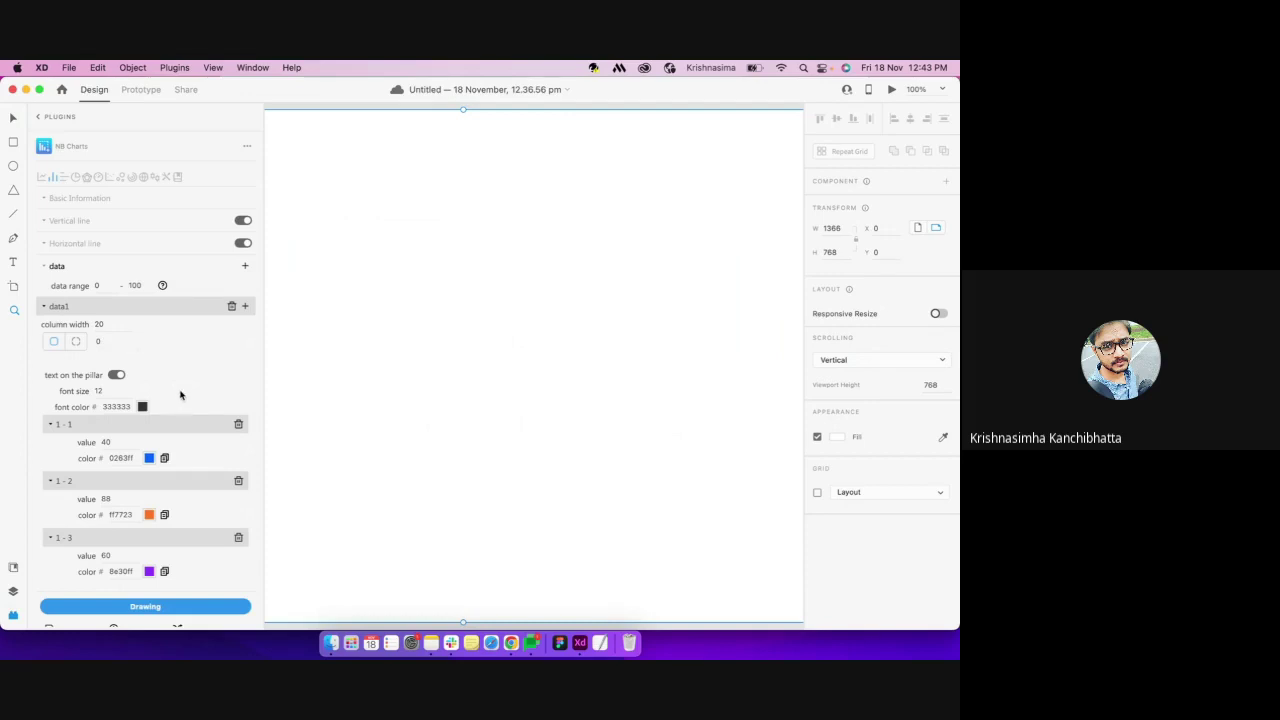
left_click(74, 178)
left_click(62, 178)
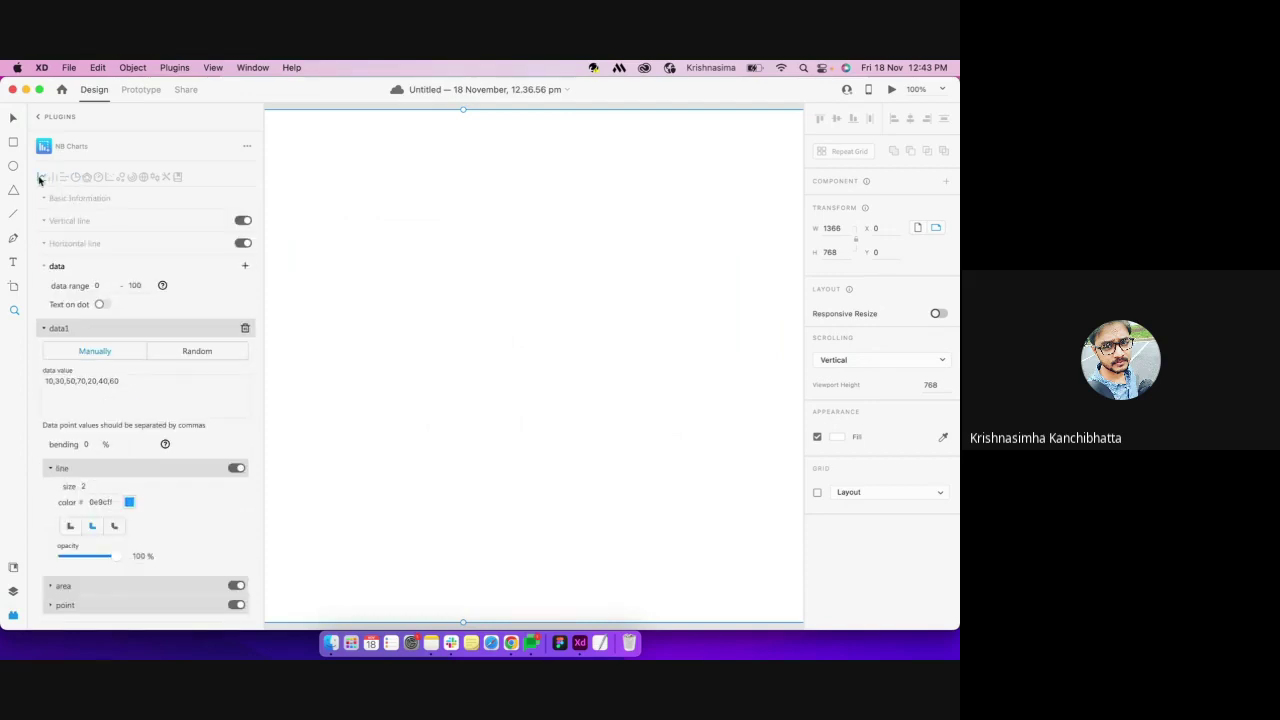
scroll(122, 397, "down", 2)
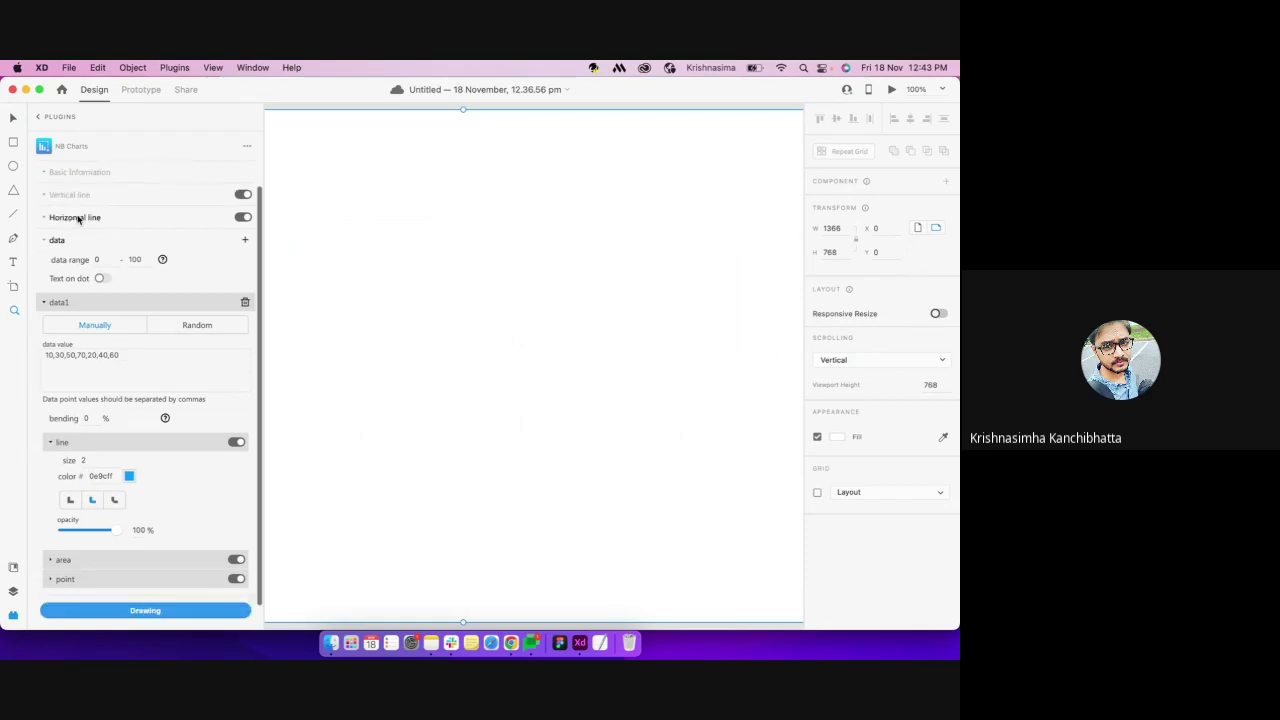
scroll(130, 408, "down", 1)
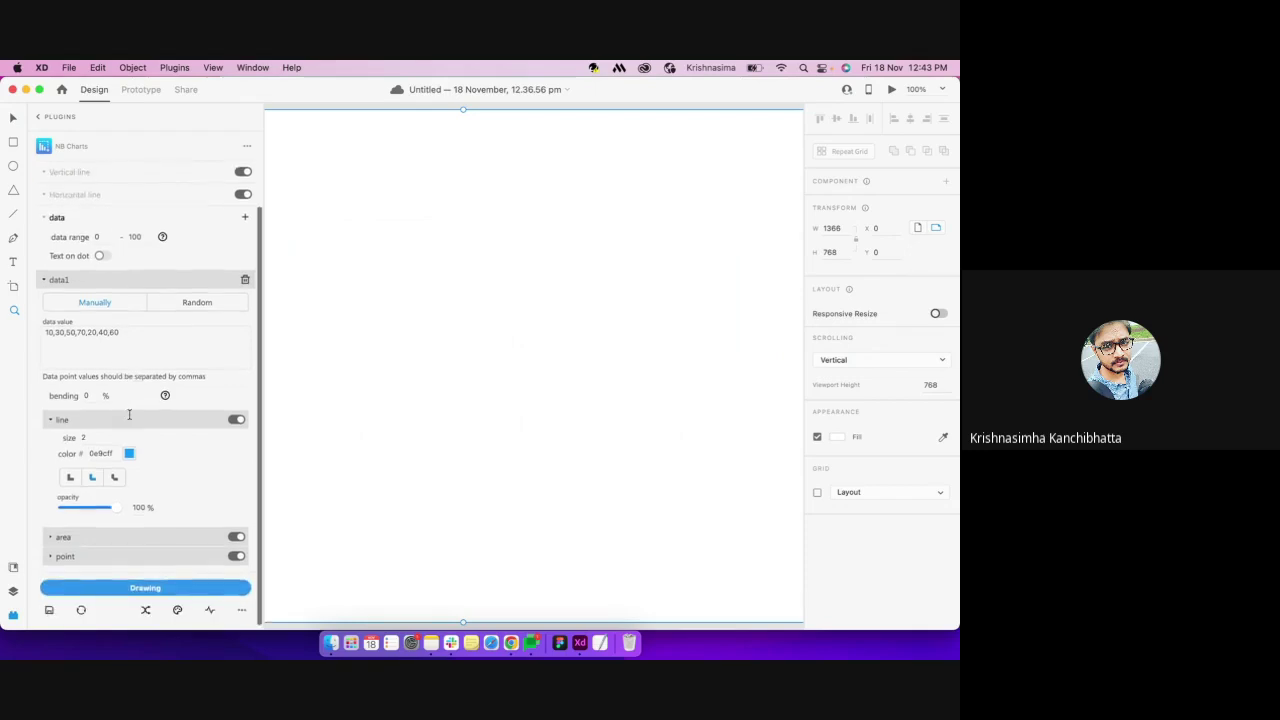
left_click(191, 301)
left_click(95, 343)
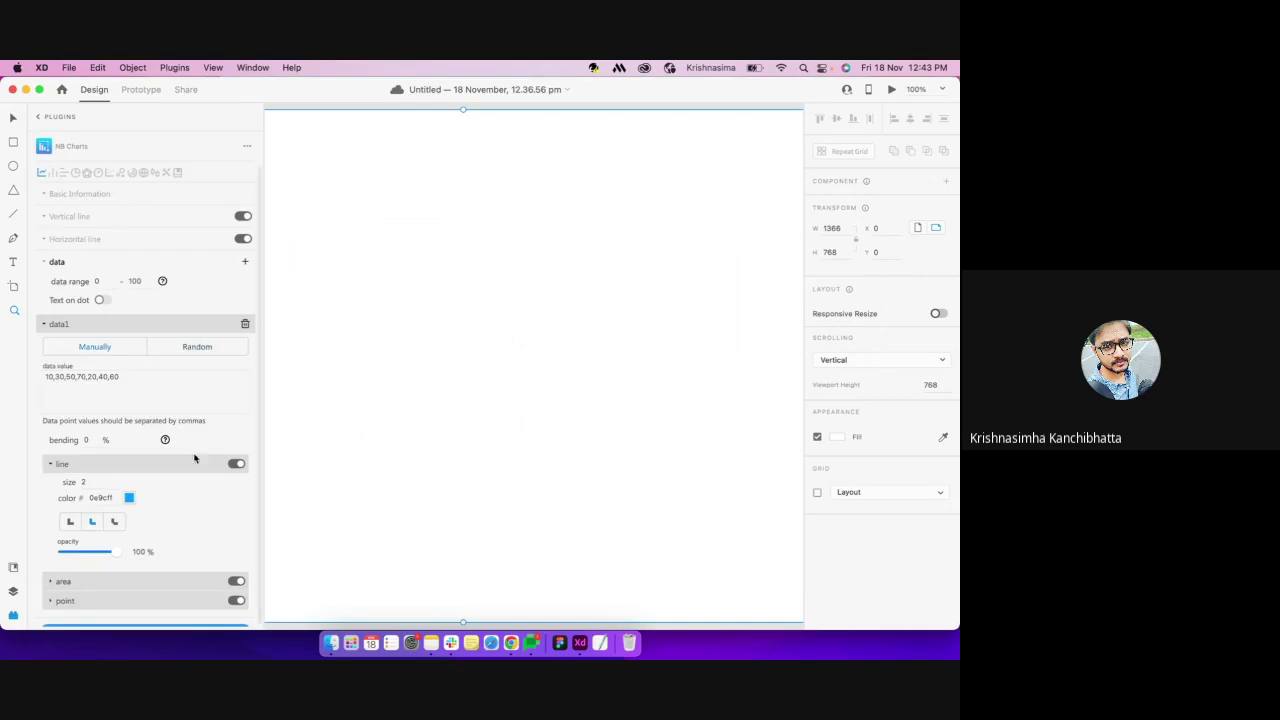
scroll(171, 480, "down", 2)
scroll(167, 482, "up", 2)
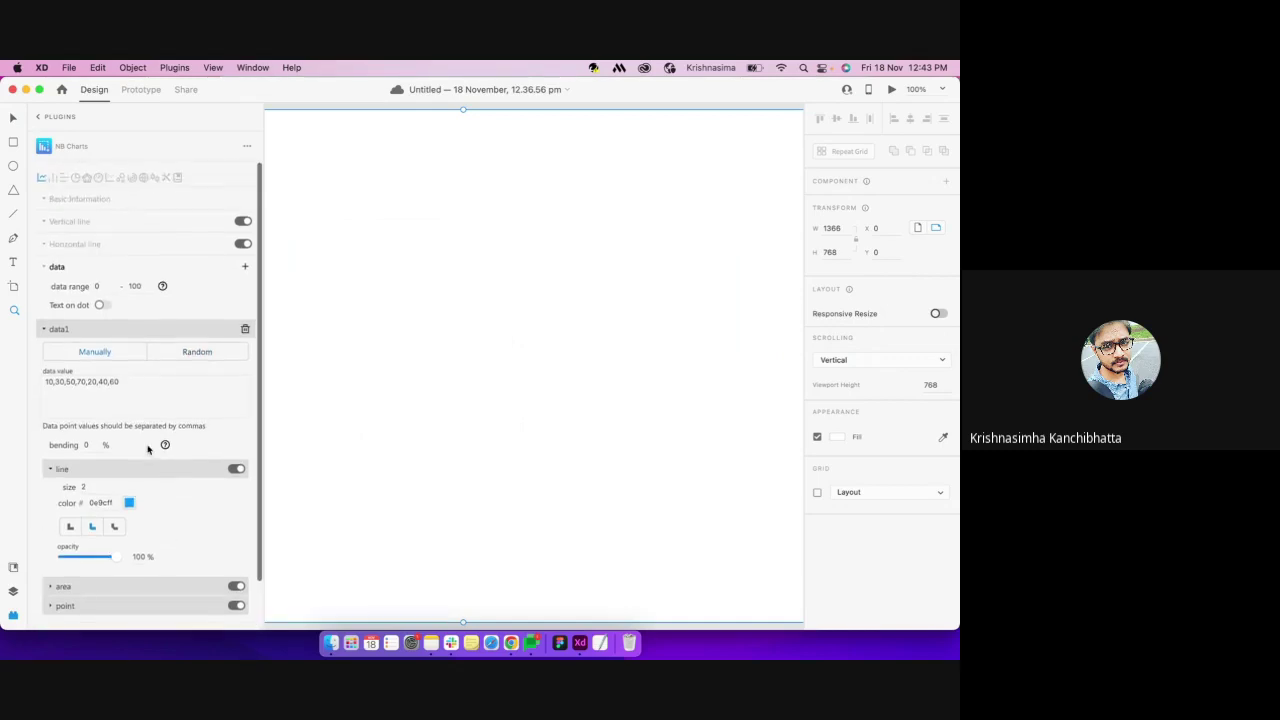
Set the line chart's left text size to 16 and draw the chart on the Custom Size – 1 artboard
triple_click(143, 389)
left_click(80, 199)
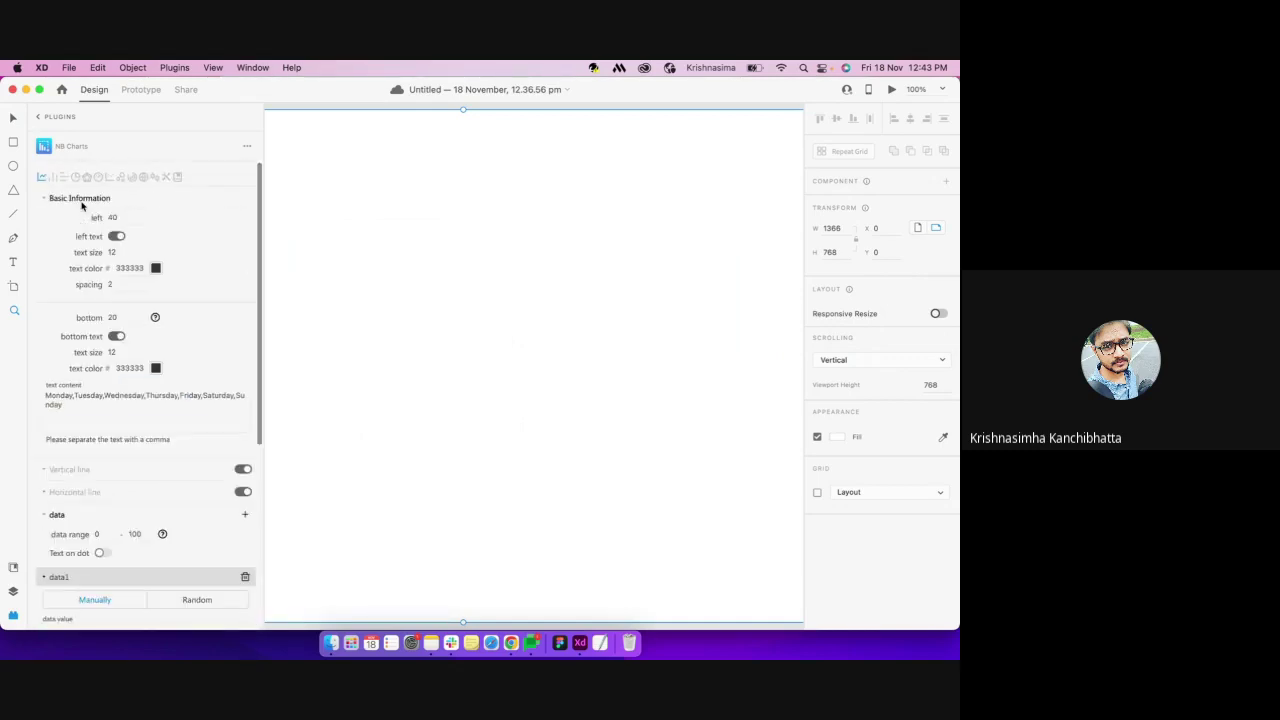
left_click(122, 254)
type("16")
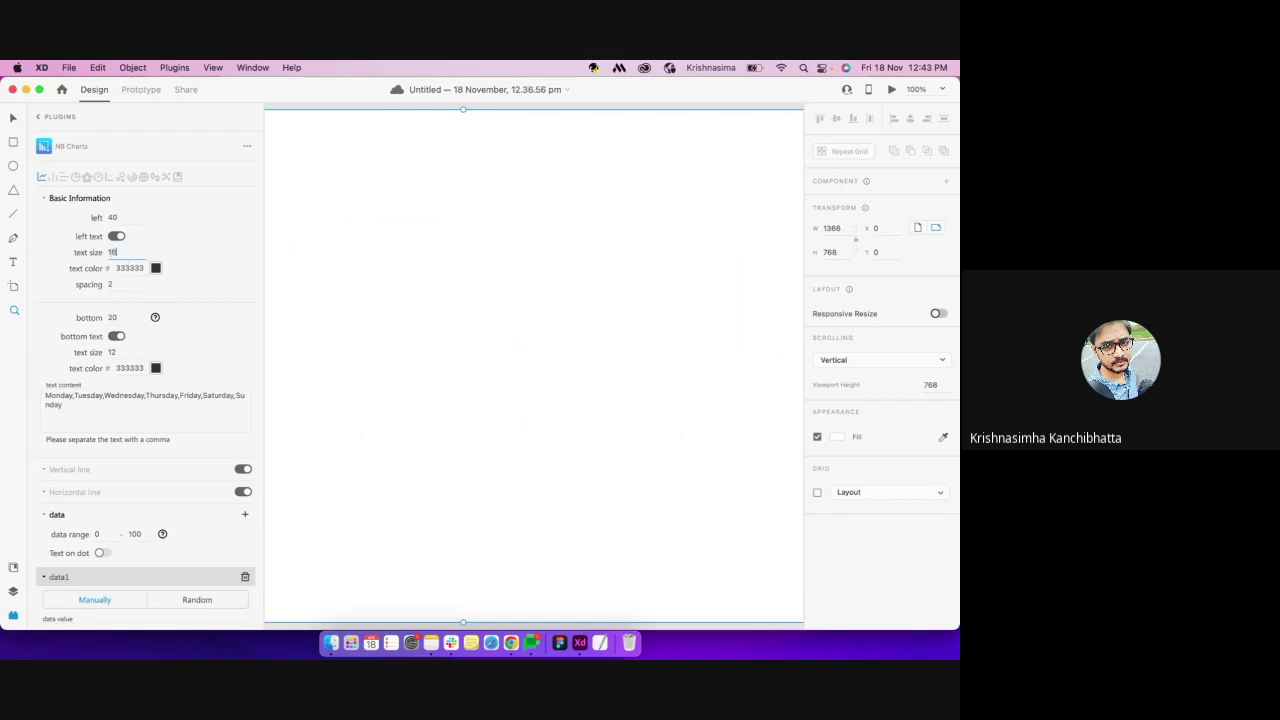
left_click(120, 287)
scroll(130, 555, "down", 2)
scroll(140, 562, "down", 5)
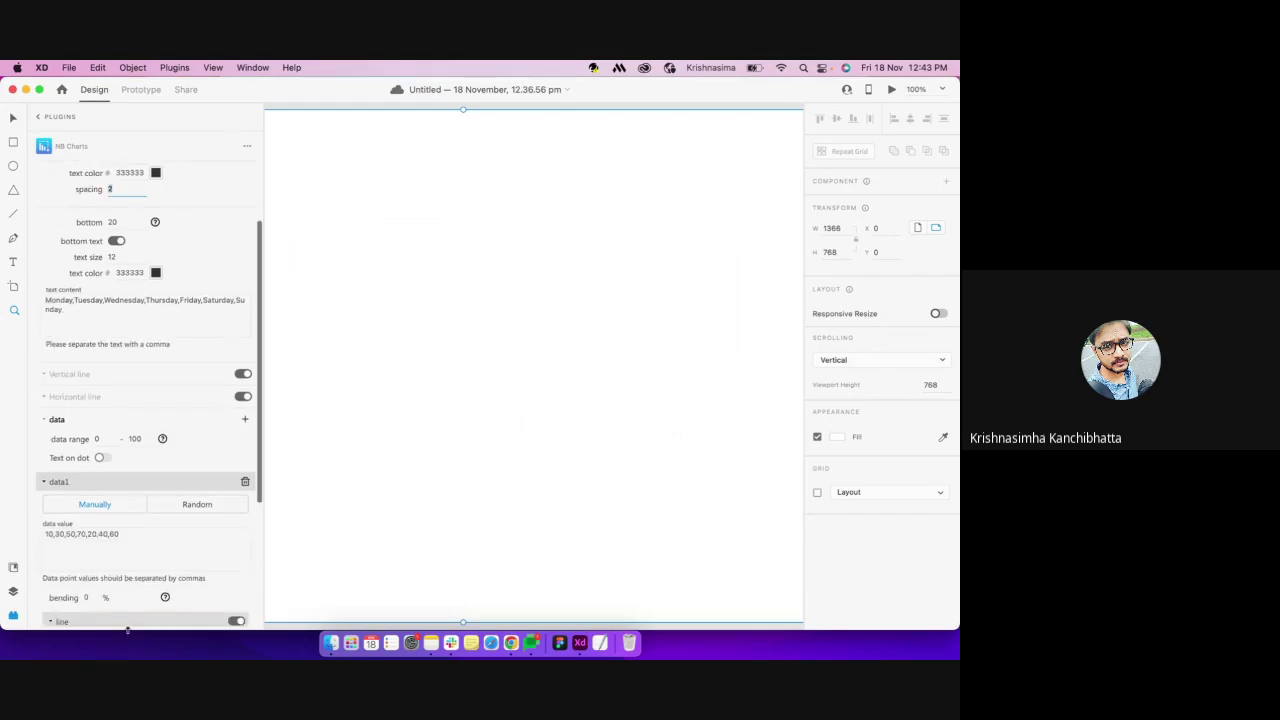
left_click(122, 586)
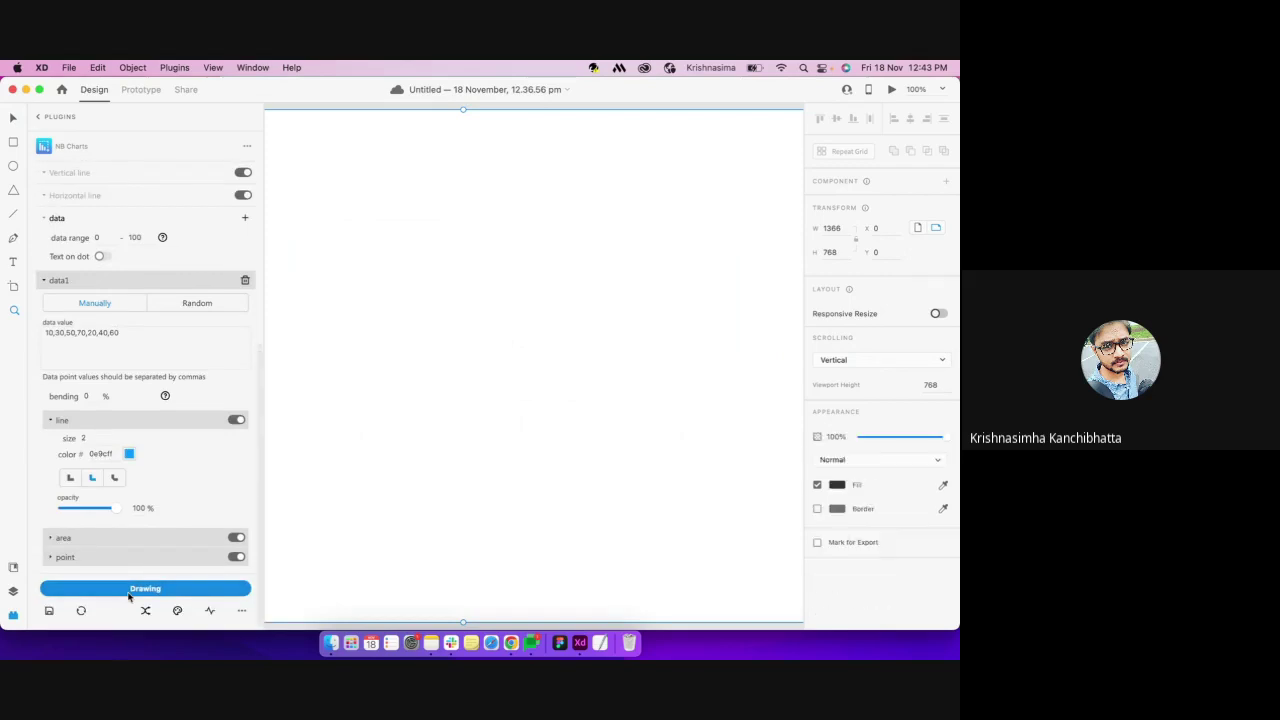
Examine the drawn line chart's weekday labels against the Basic Information and Vertical line settings and the text layers of the bottom labels
left_click(514, 356, "alt")
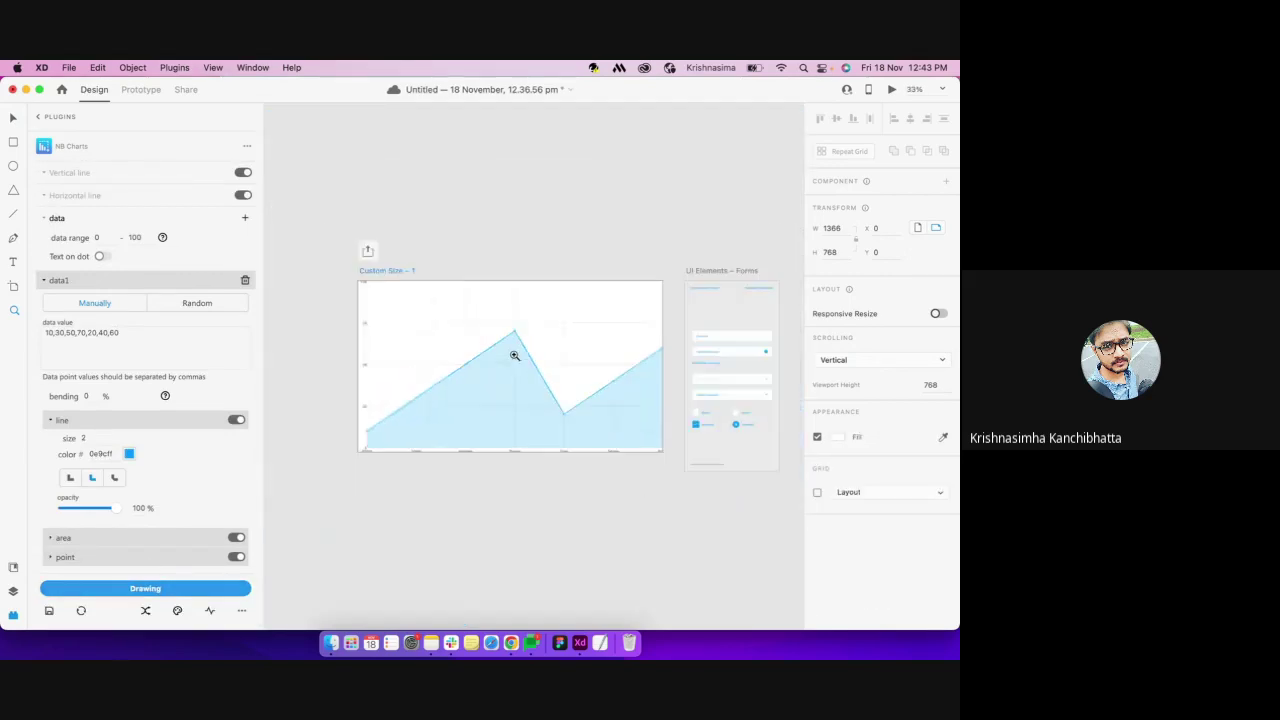
left_click(459, 432)
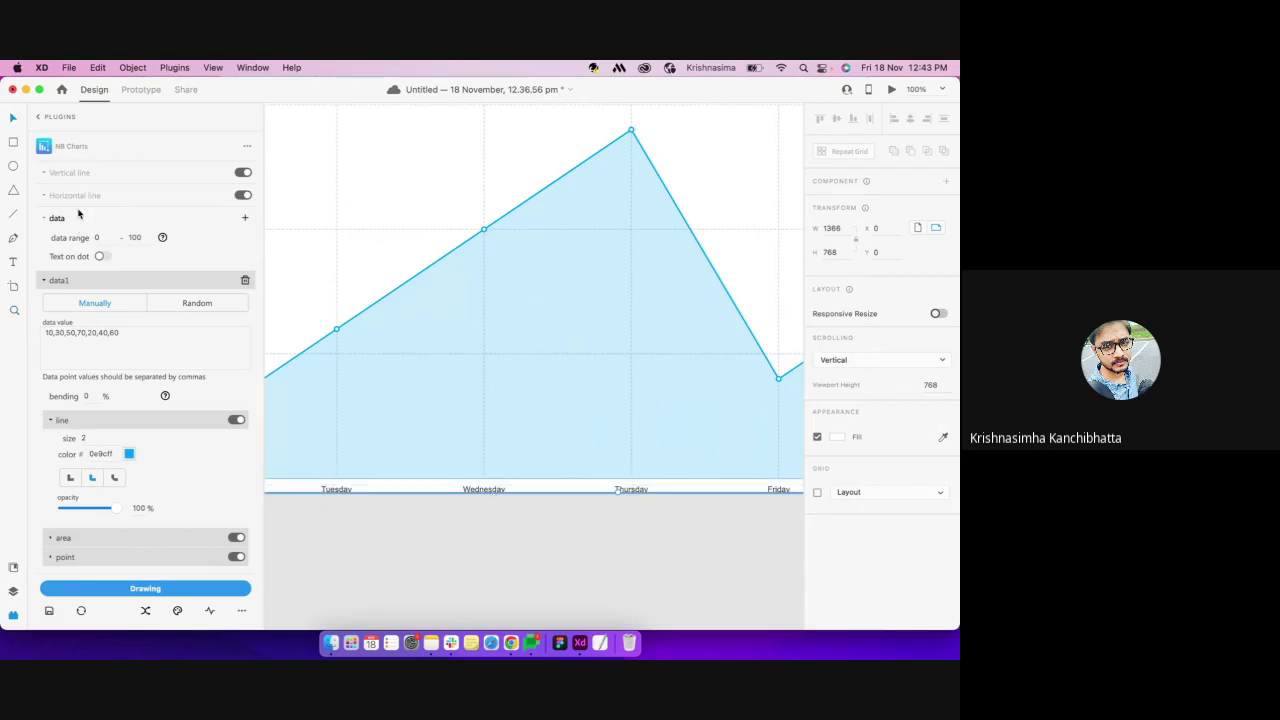
left_click(79, 173)
scroll(122, 209, "up", 10)
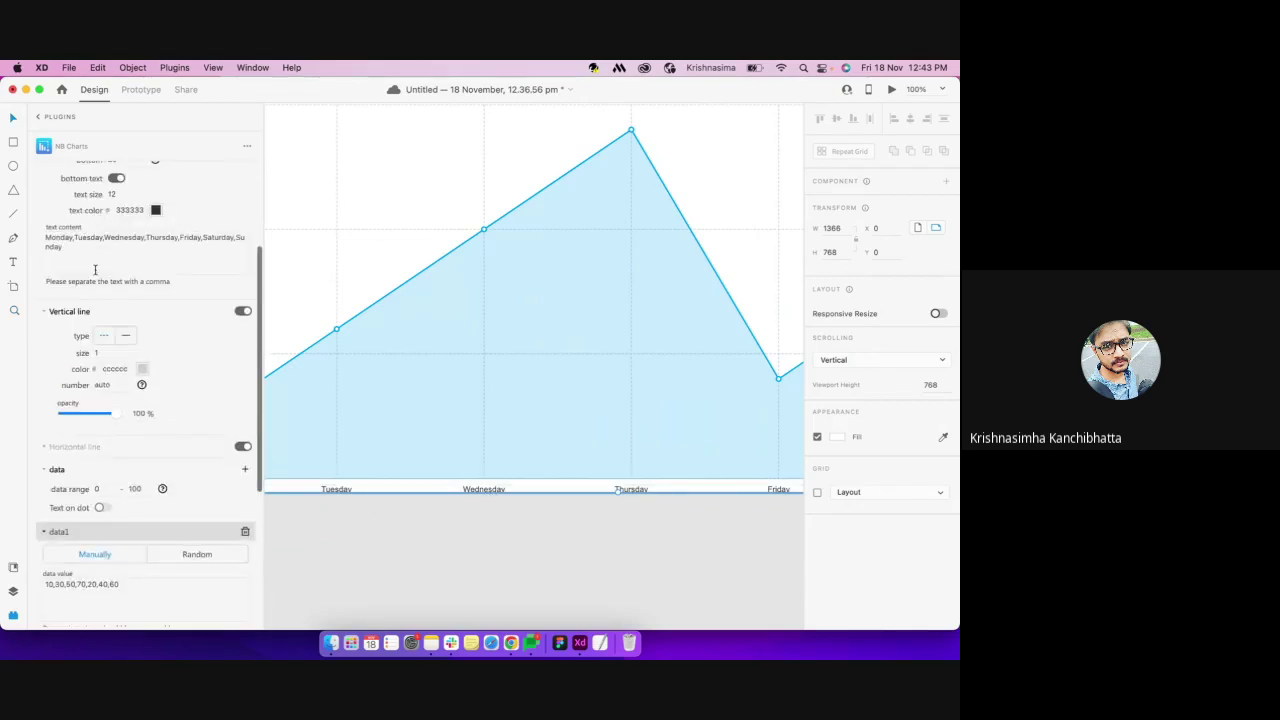
scroll(96, 273, "up", 3)
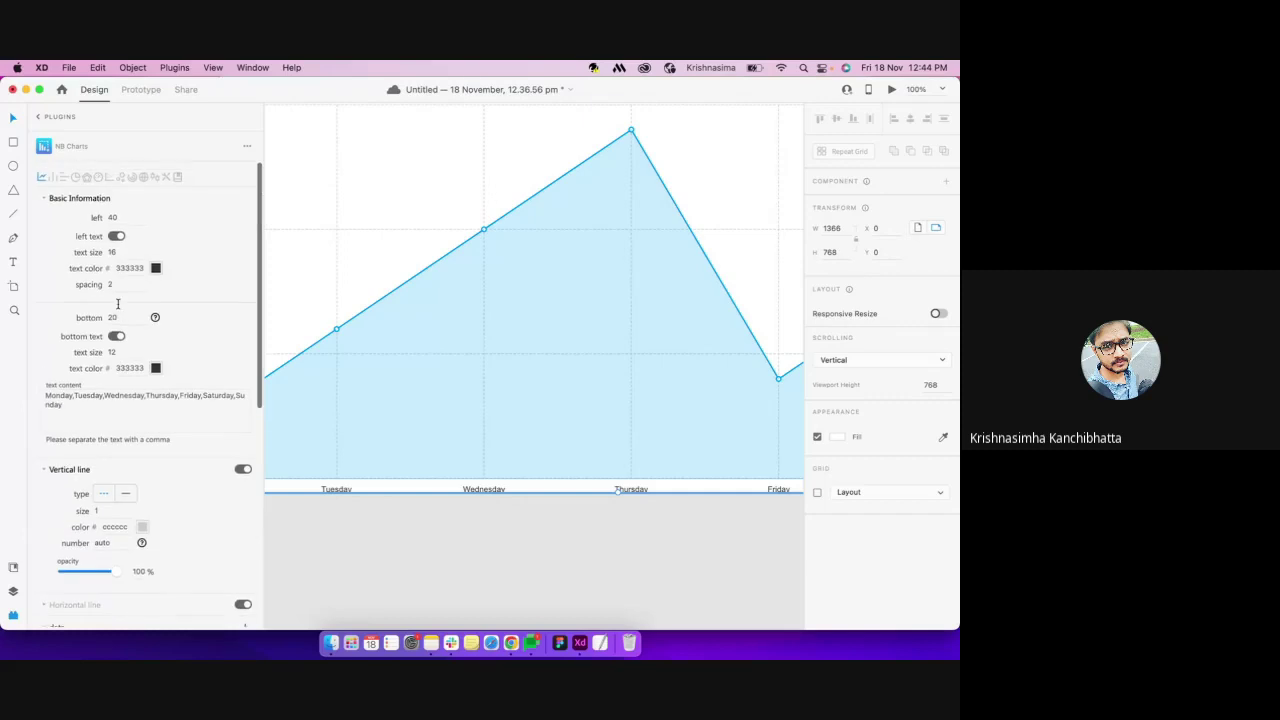
left_click(345, 492)
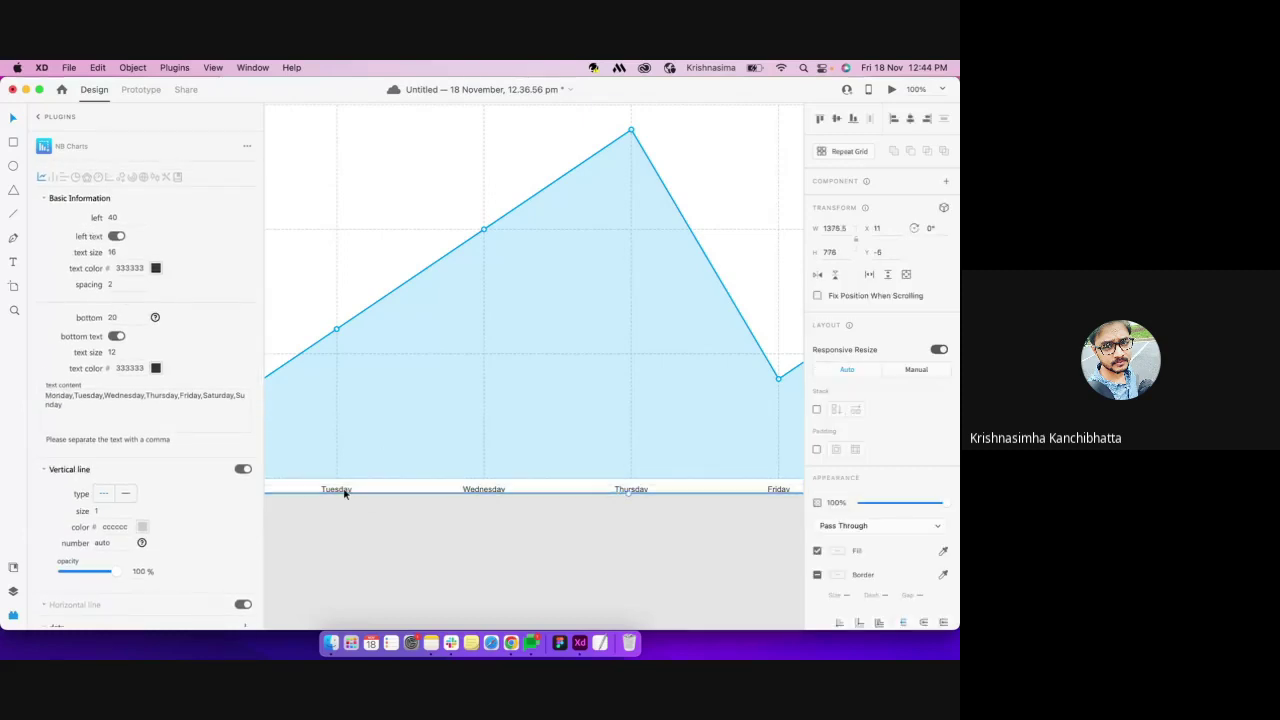
left_click(13, 567)
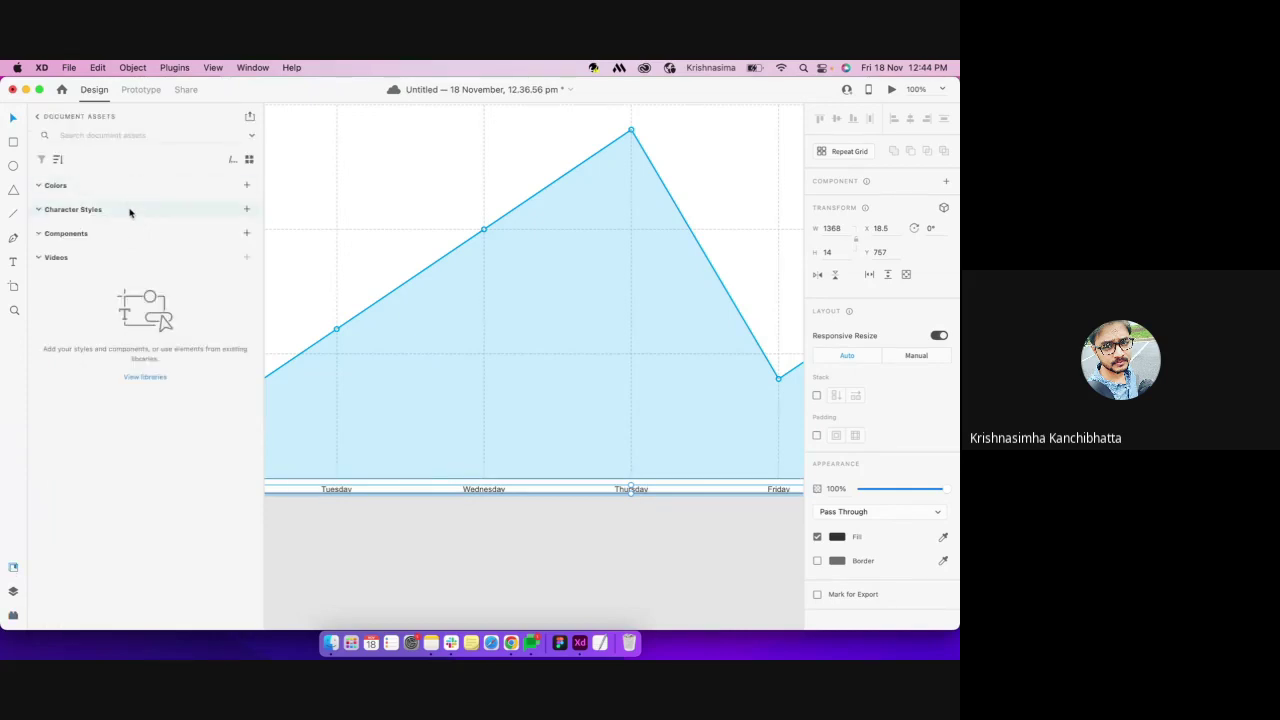
left_click(13, 591)
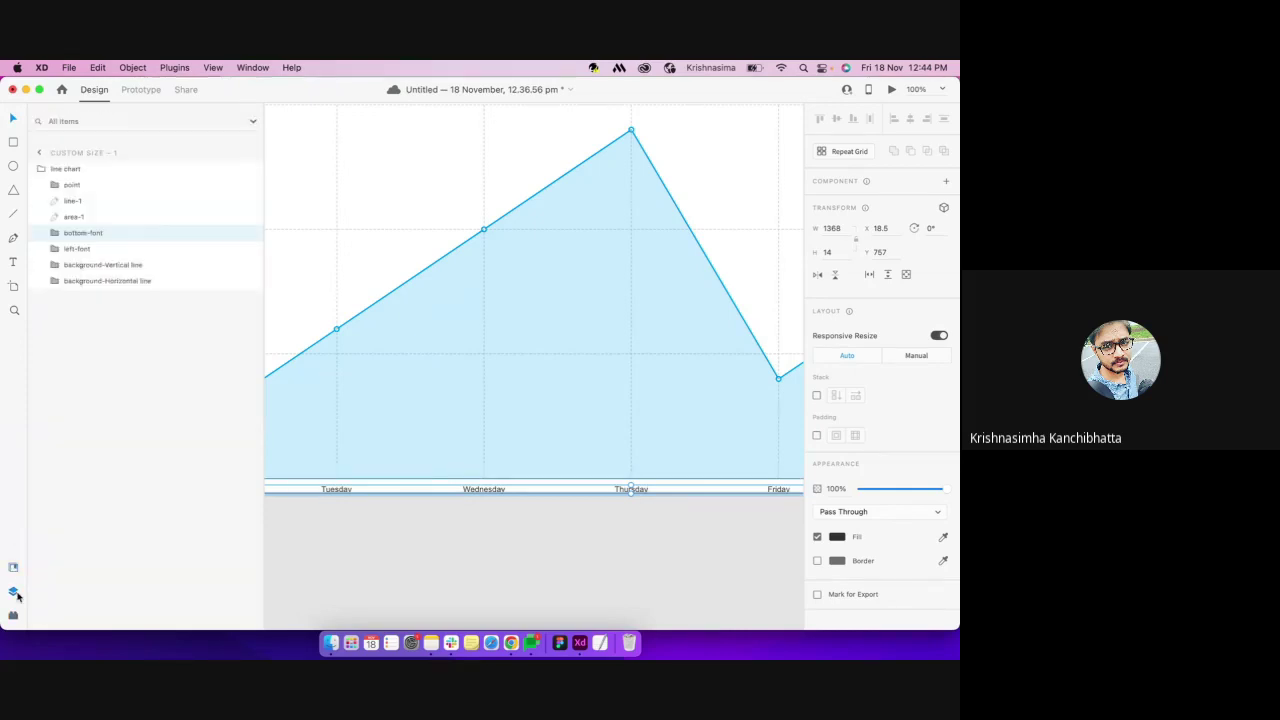
double_click(347, 492)
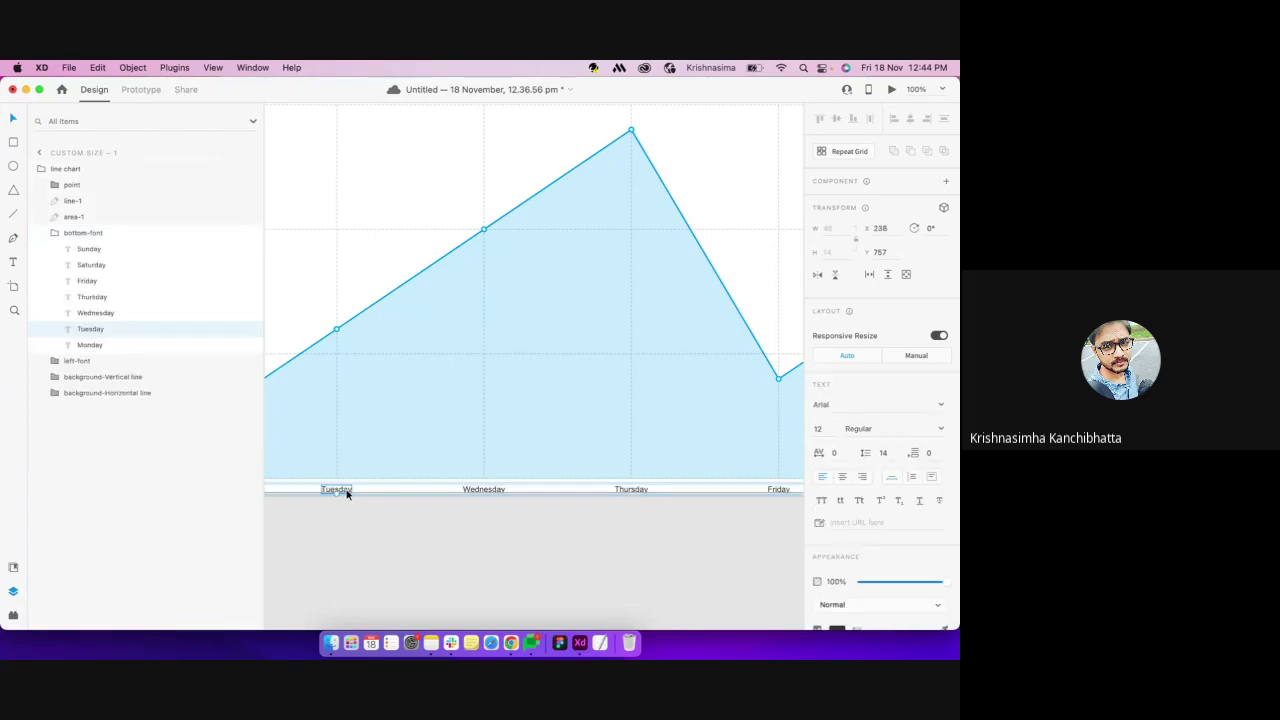
left_click(585, 545)
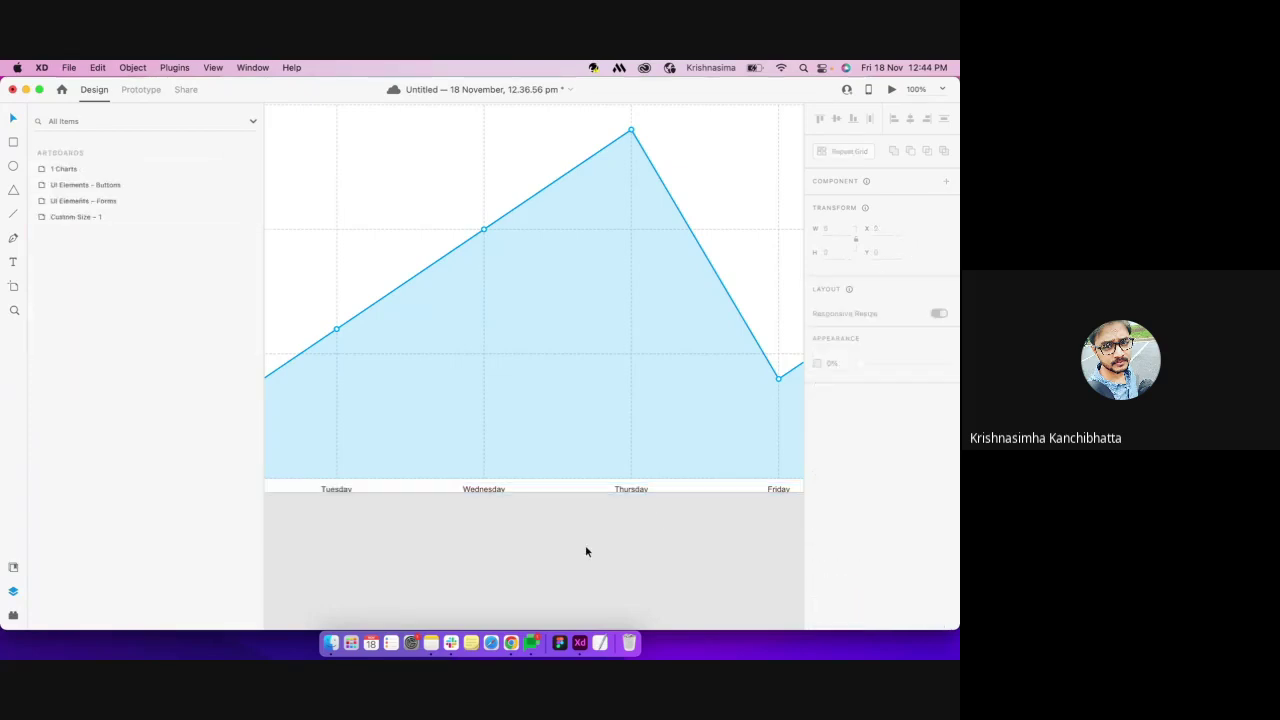
Delete the line chart from the Custom Size – 1 artboard
left_click(550, 415)
key("super+minus")
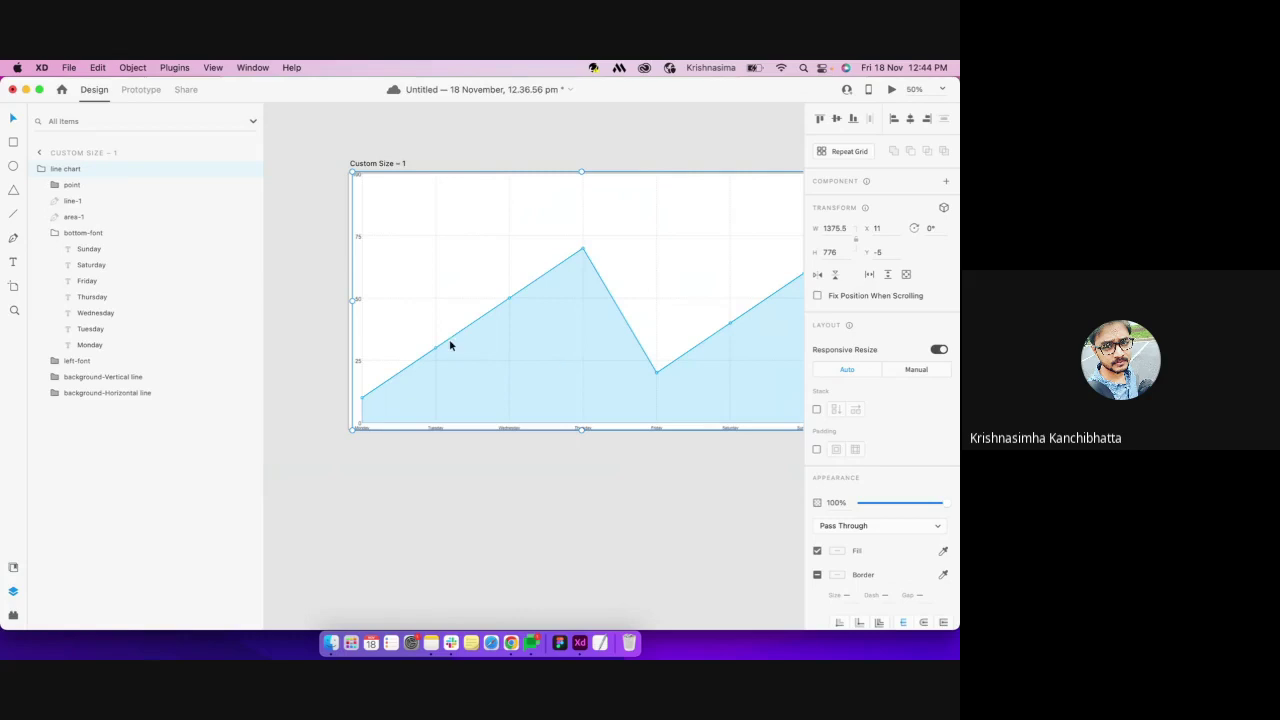
key("Delete")
Reopen NB Charts, collapse the line chart's Basic Information and show the column chart settings
left_click(70, 68)
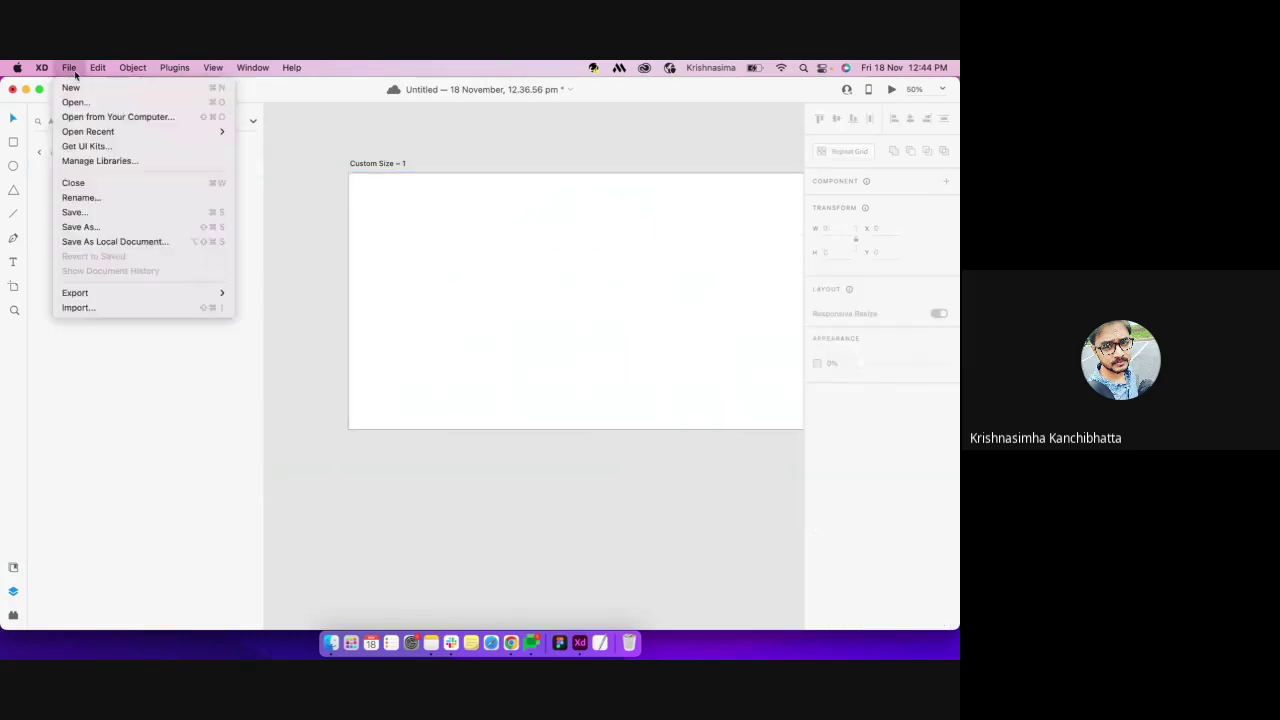
mouse_move(190, 74)
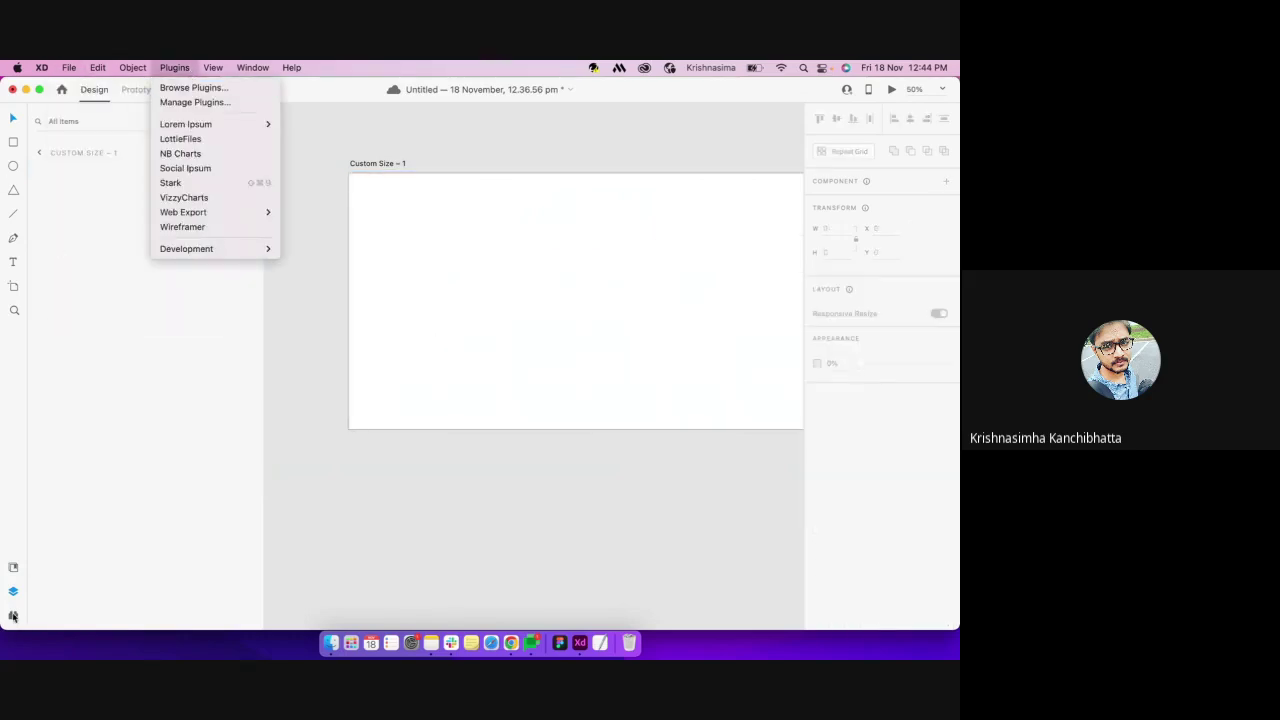
left_click(14, 612)
left_click(13, 617)
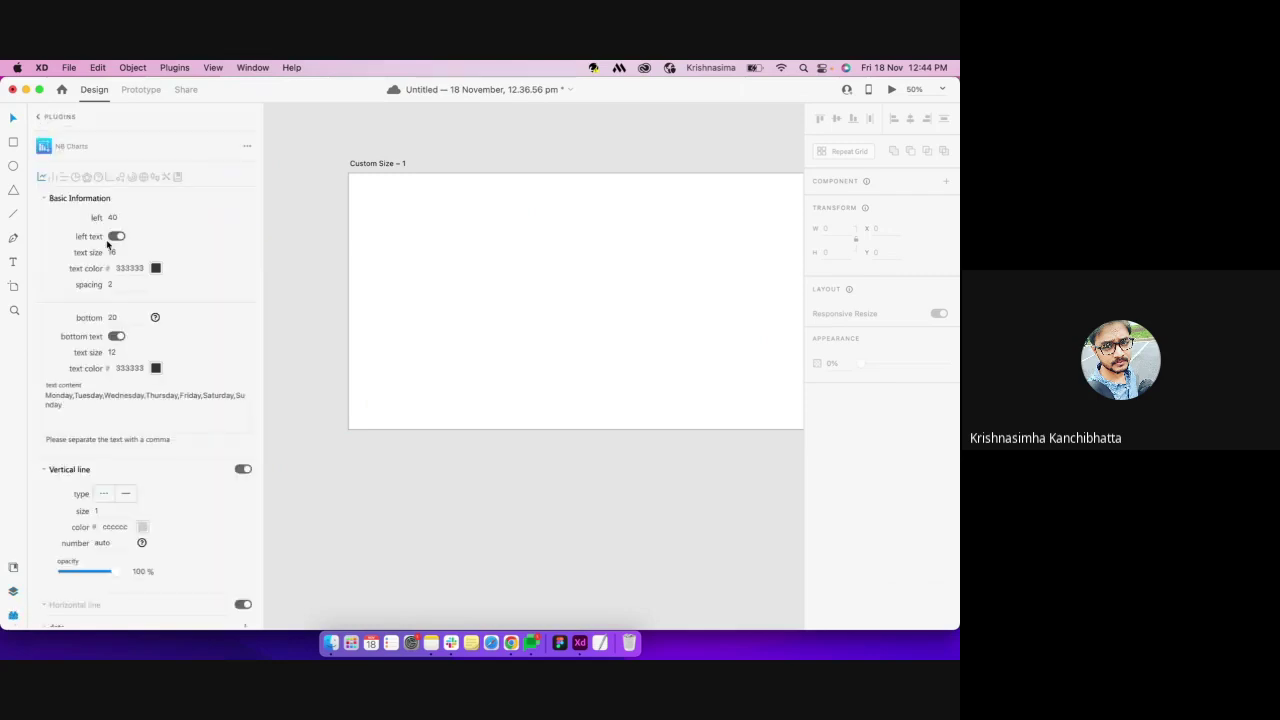
left_click(72, 197)
left_click(63, 178)
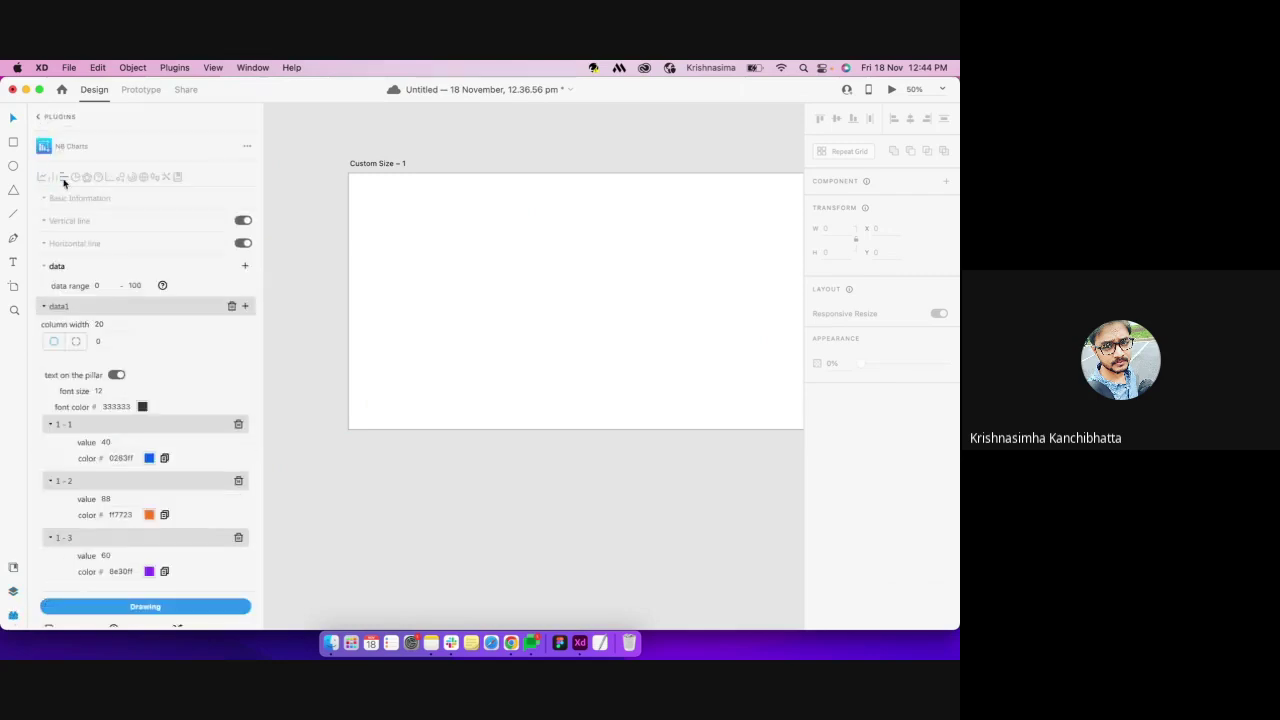
Draw a pie chart for Photoshop, Illustrator and Xd on the Custom Size – 1 artboard, and undo the drawing
left_click(78, 178)
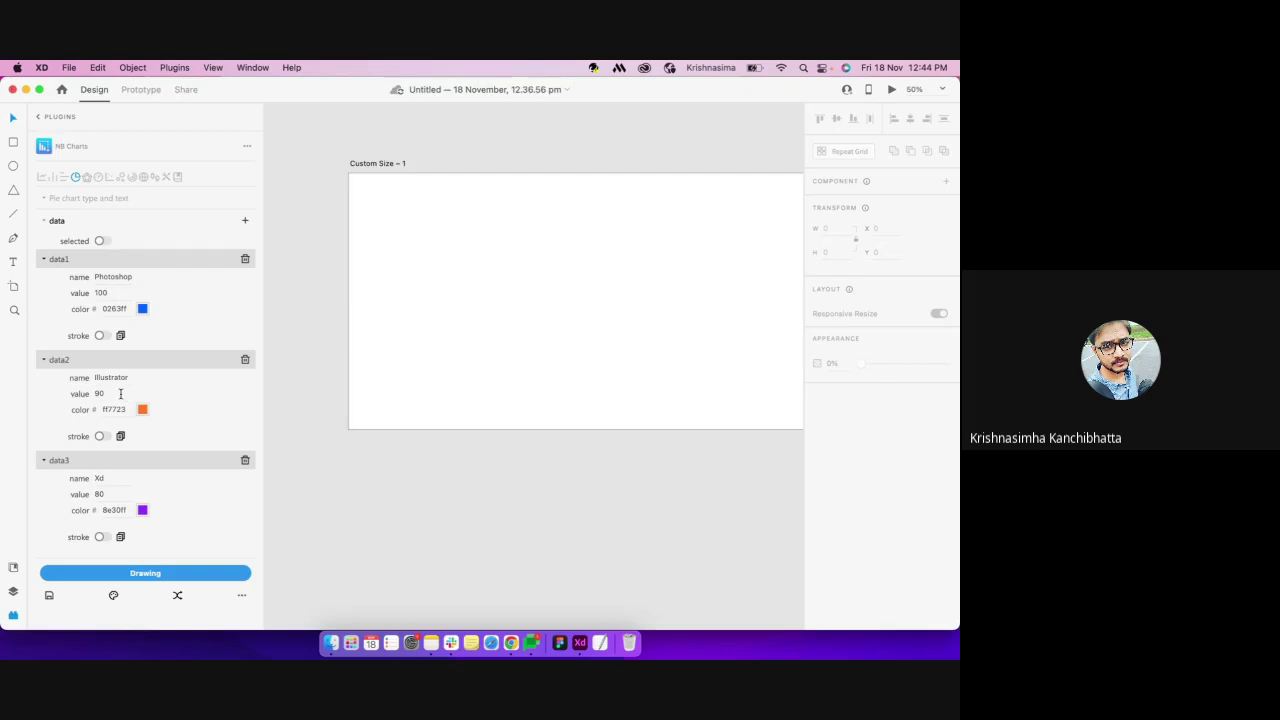
left_click(145, 573)
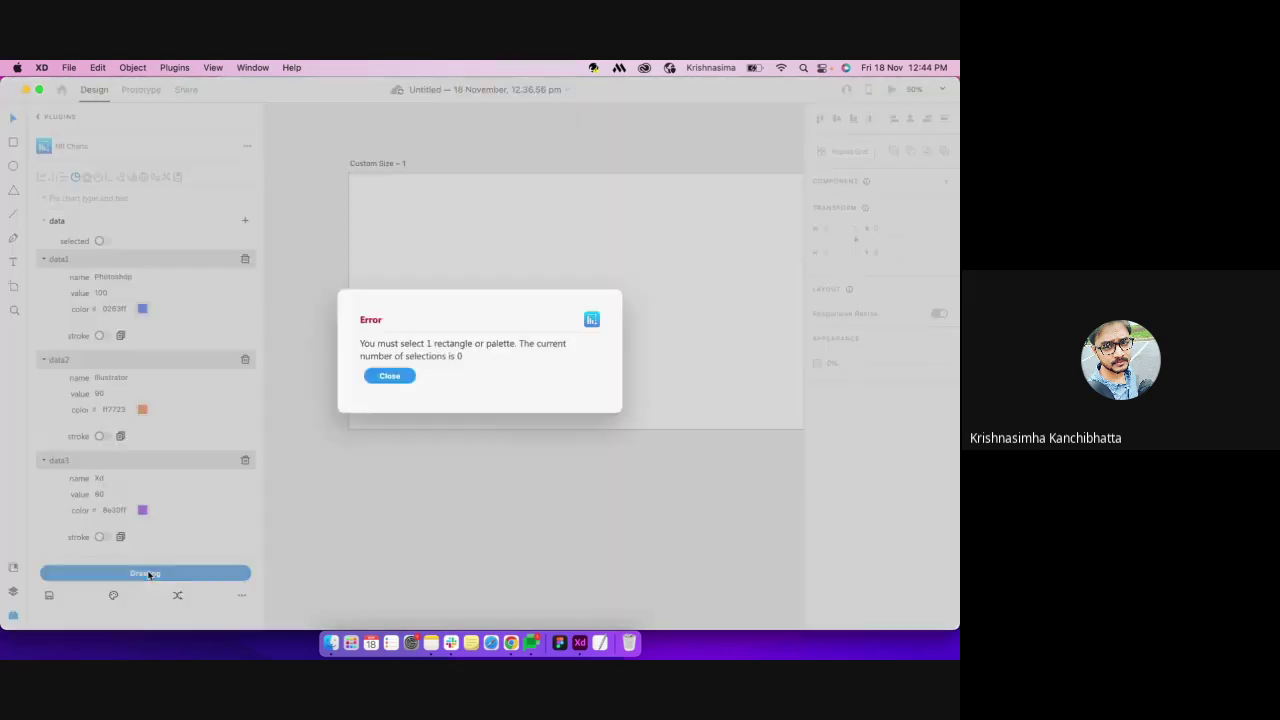
left_click(411, 380)
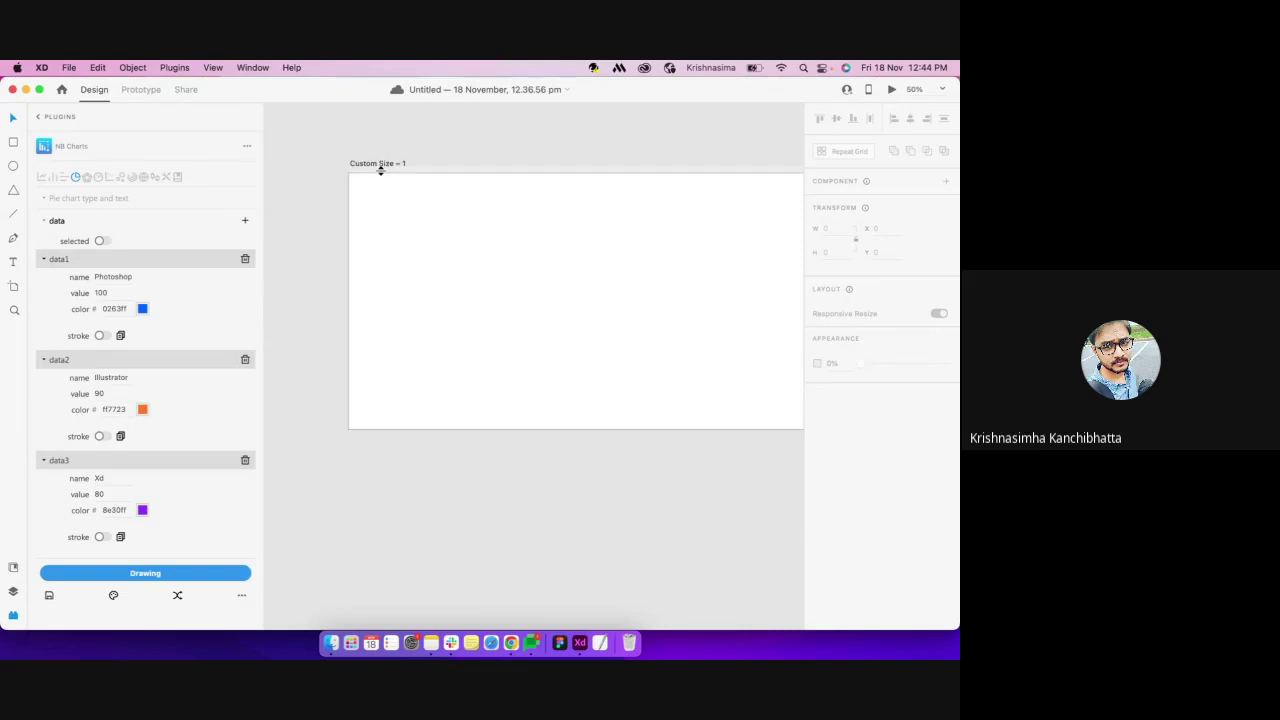
left_click(384, 163)
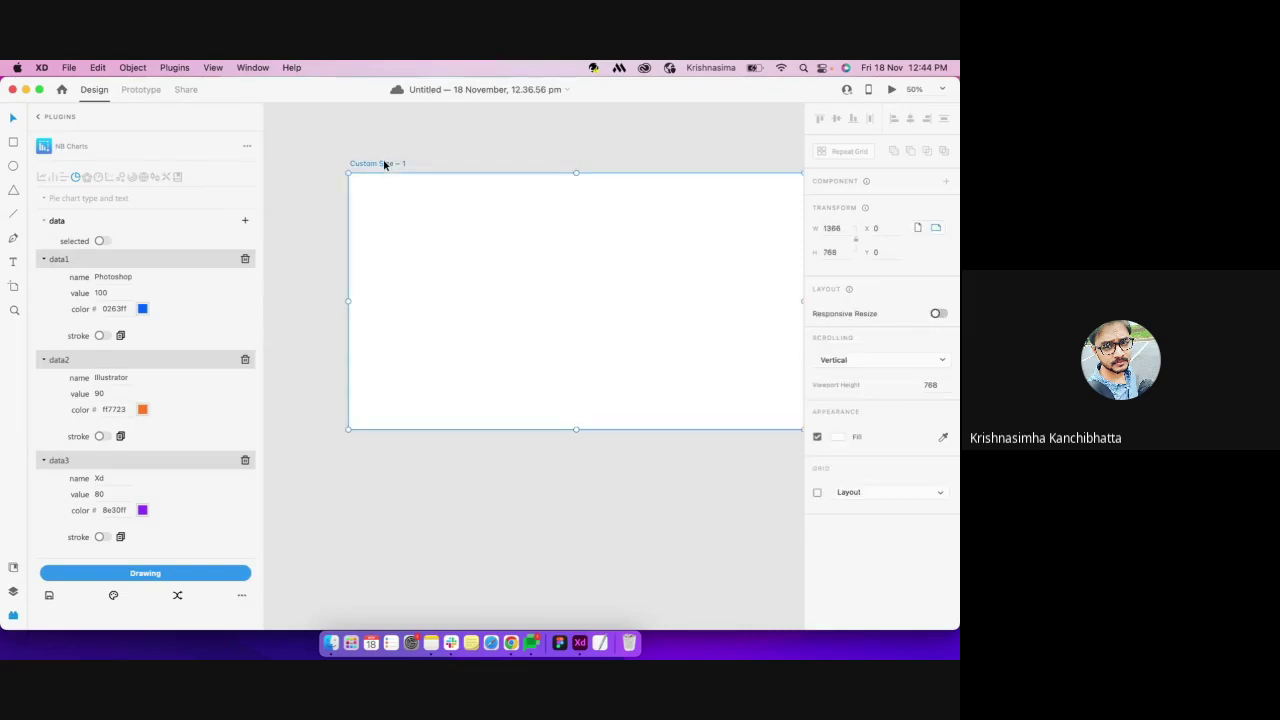
left_click(140, 575)
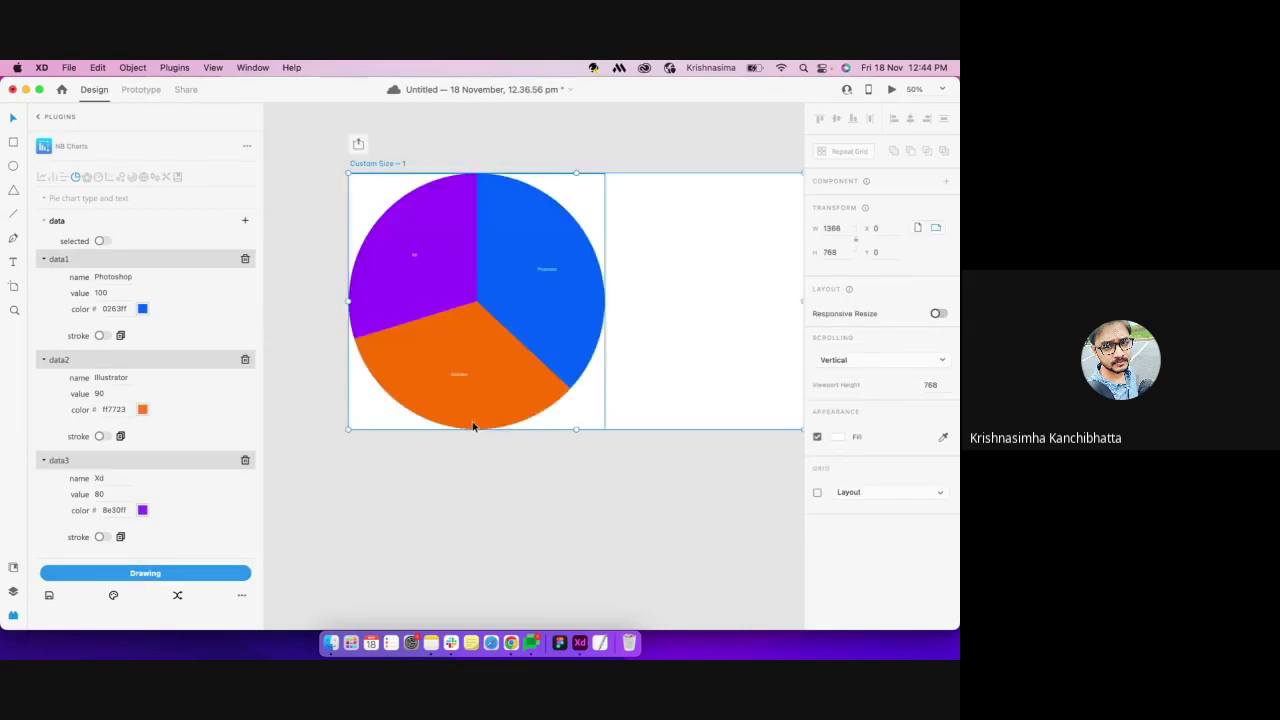
key("super+z")
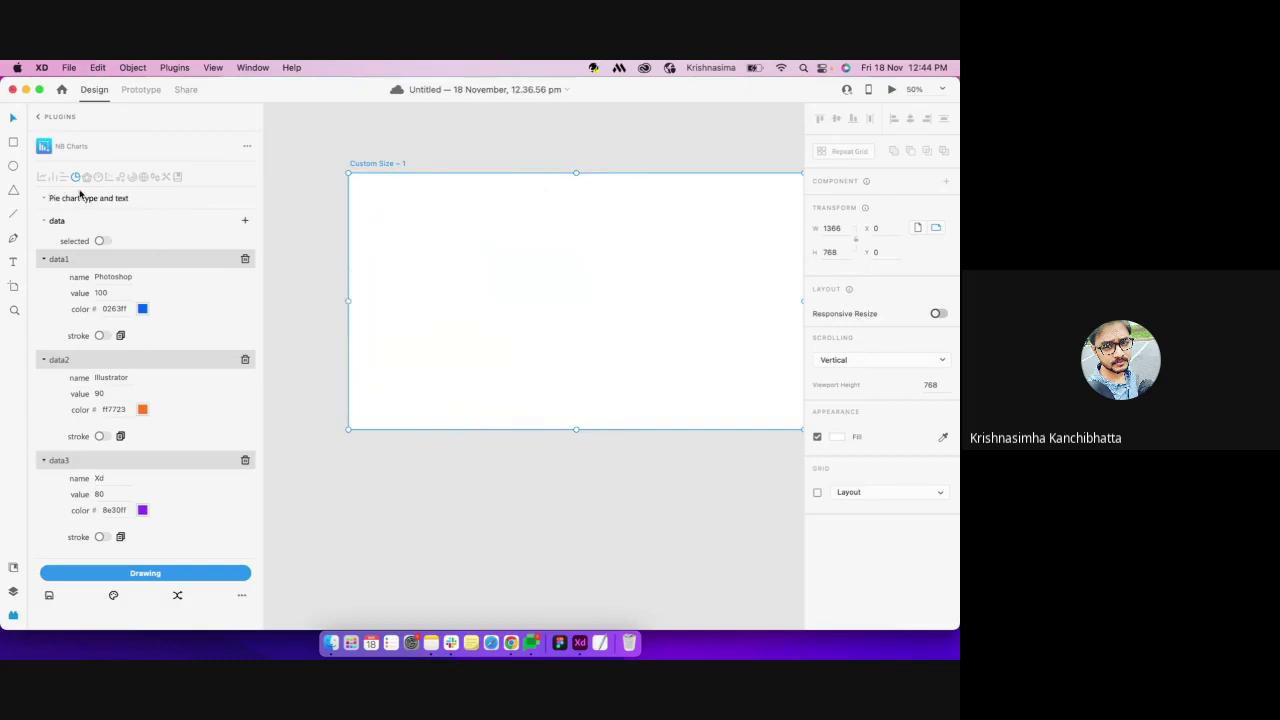
Enable the selected slice for the pie chart with index 1 and offset 8, and draw it on the artboard
left_click(86, 198)
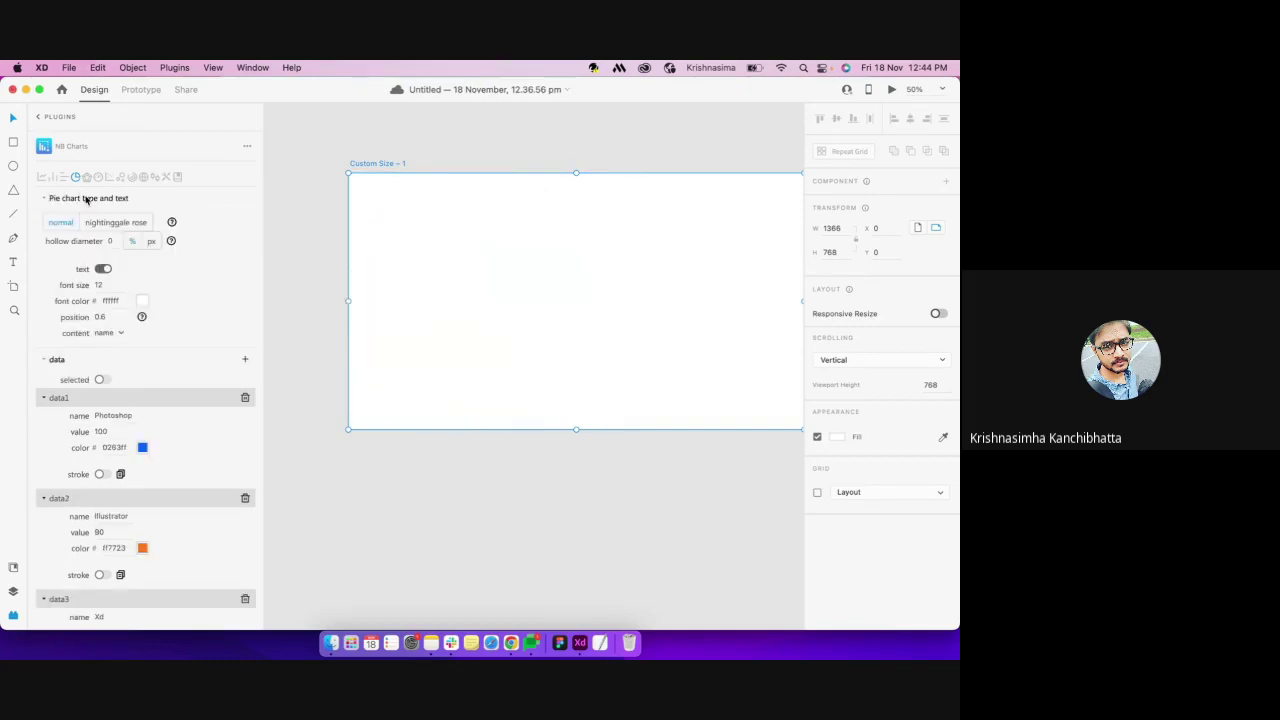
left_click(125, 291)
left_click(103, 380)
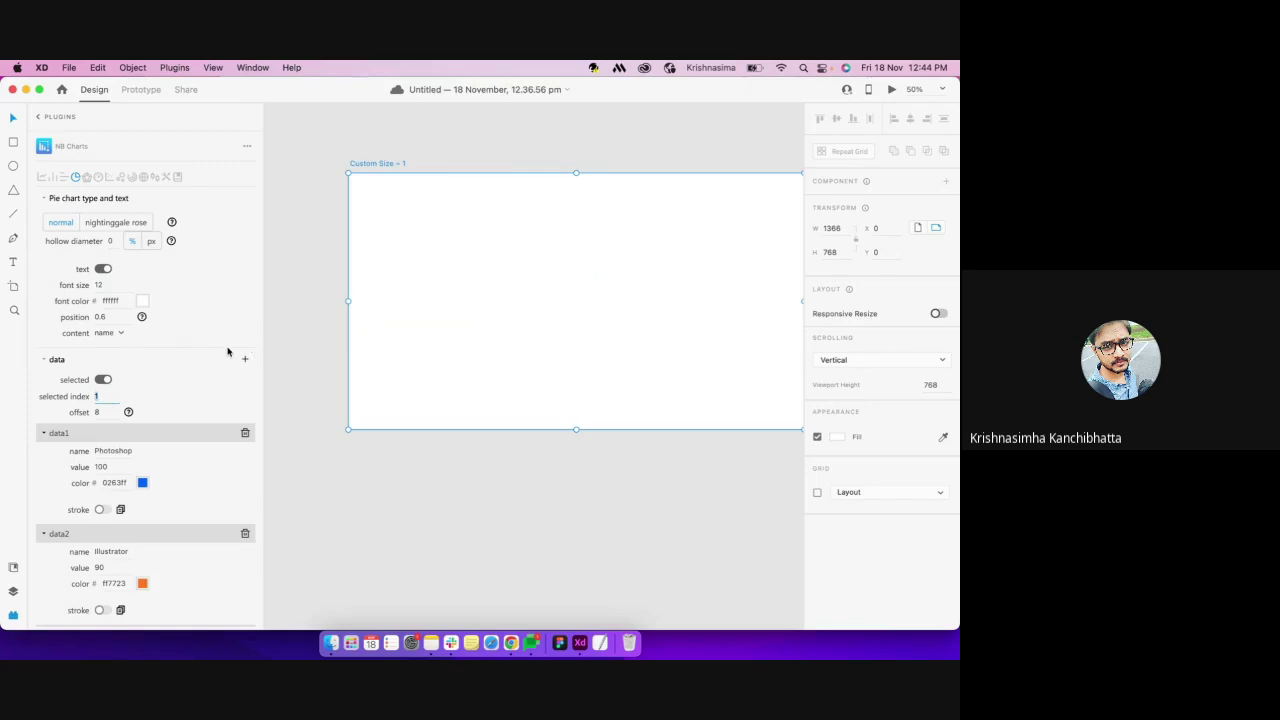
mouse_move(128, 412)
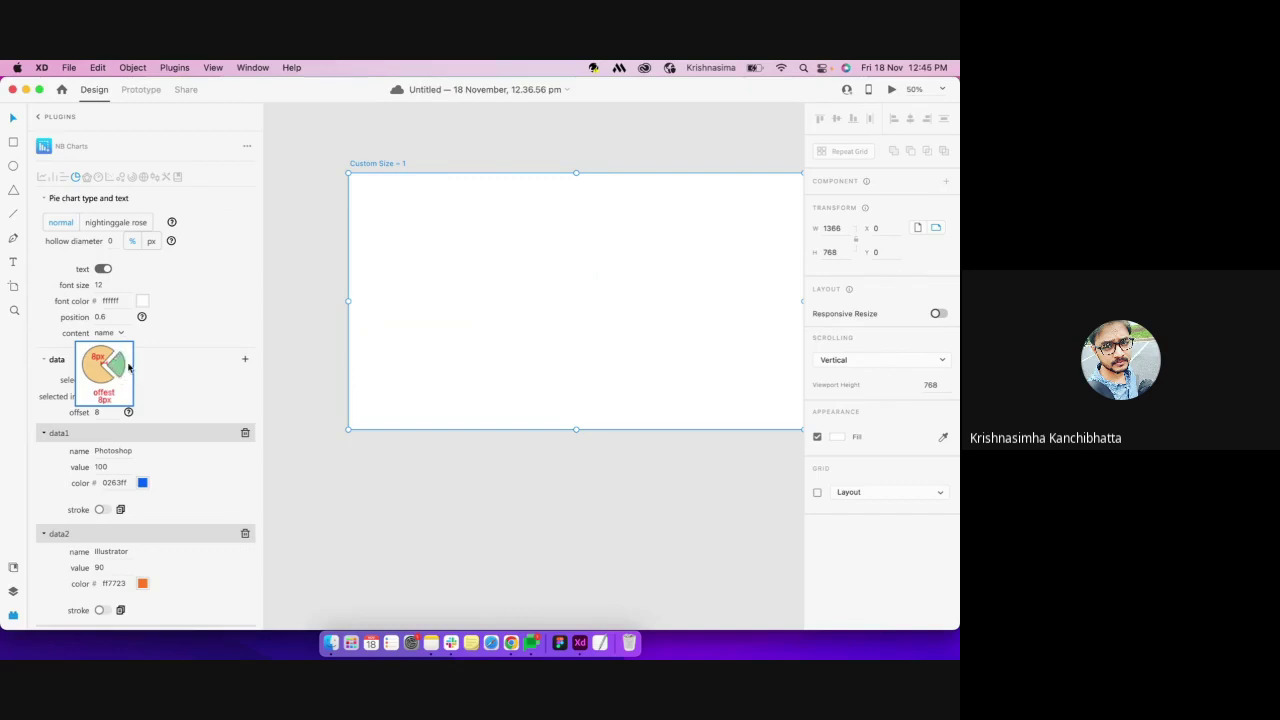
left_click(99, 414)
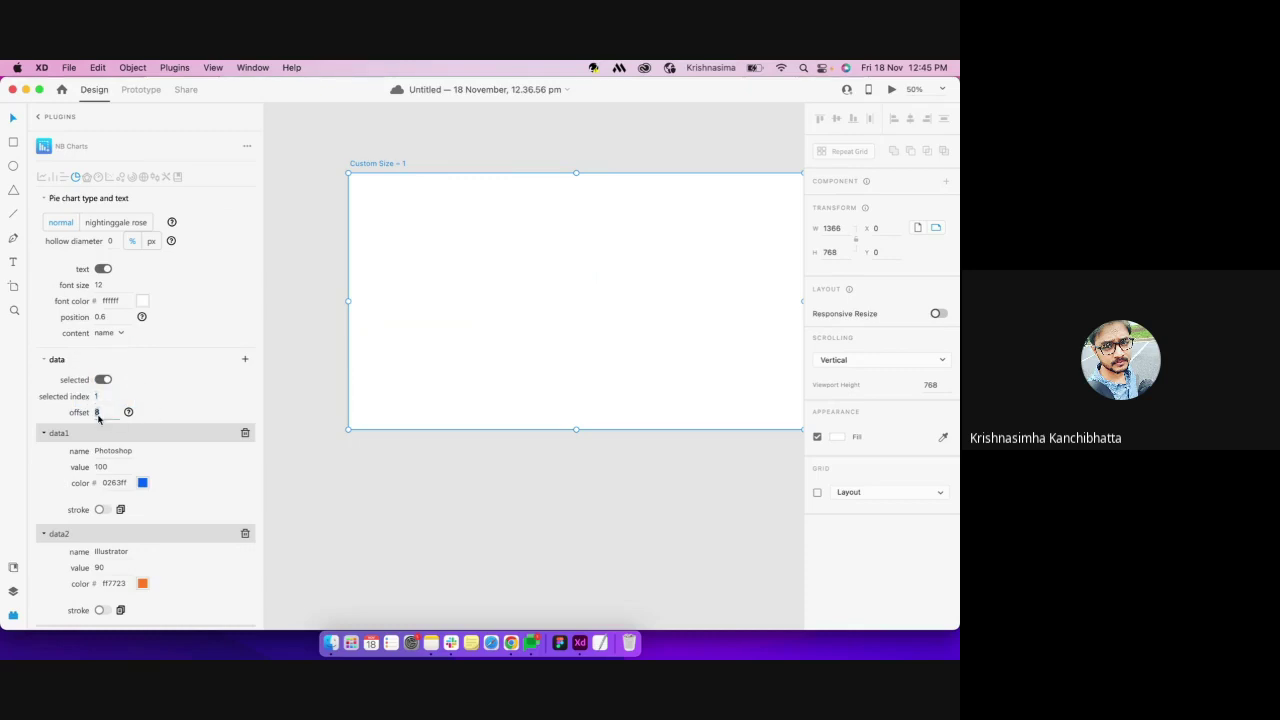
scroll(170, 589, "down", 3)
left_click(150, 590)
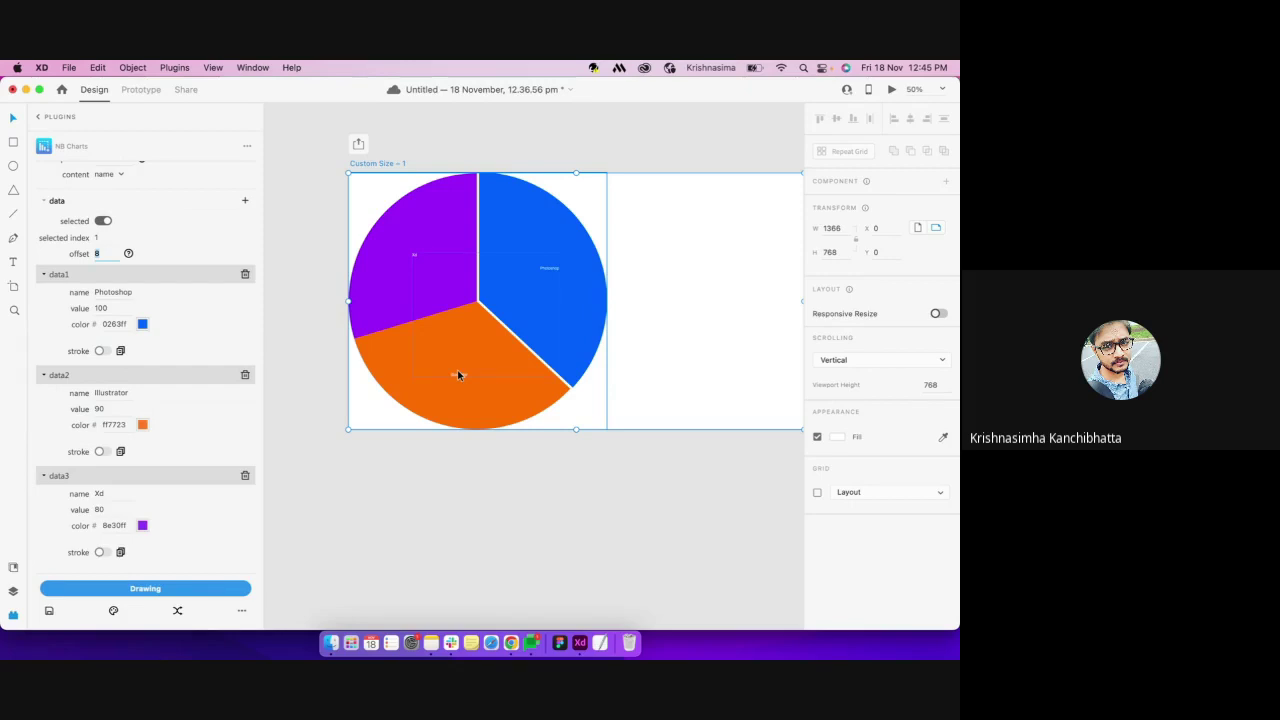
Delete the pie chart from the Custom Size – 1 artboard
key("BackSpace")
left_click(587, 358)
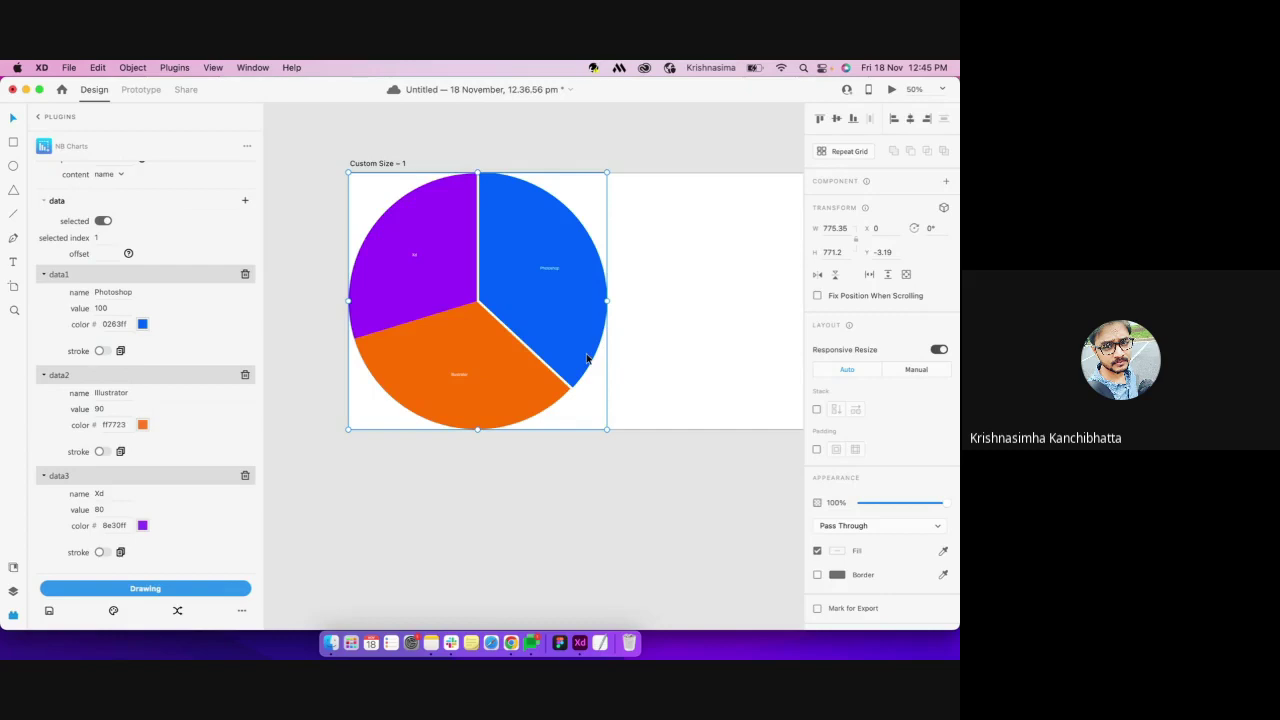
key("BackSpace")
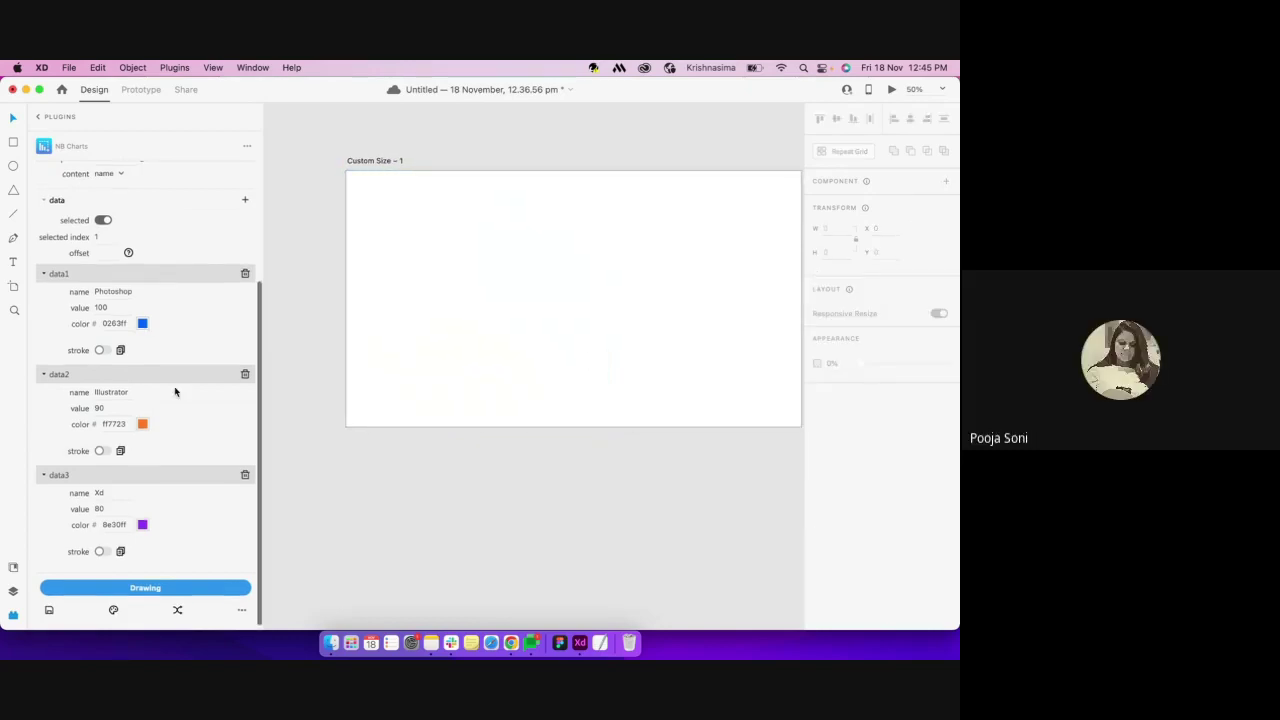
Examine the pie chart's color template chooser and the settings of the gauge, scatter and bubble charts
scroll(174, 391, "up", 4)
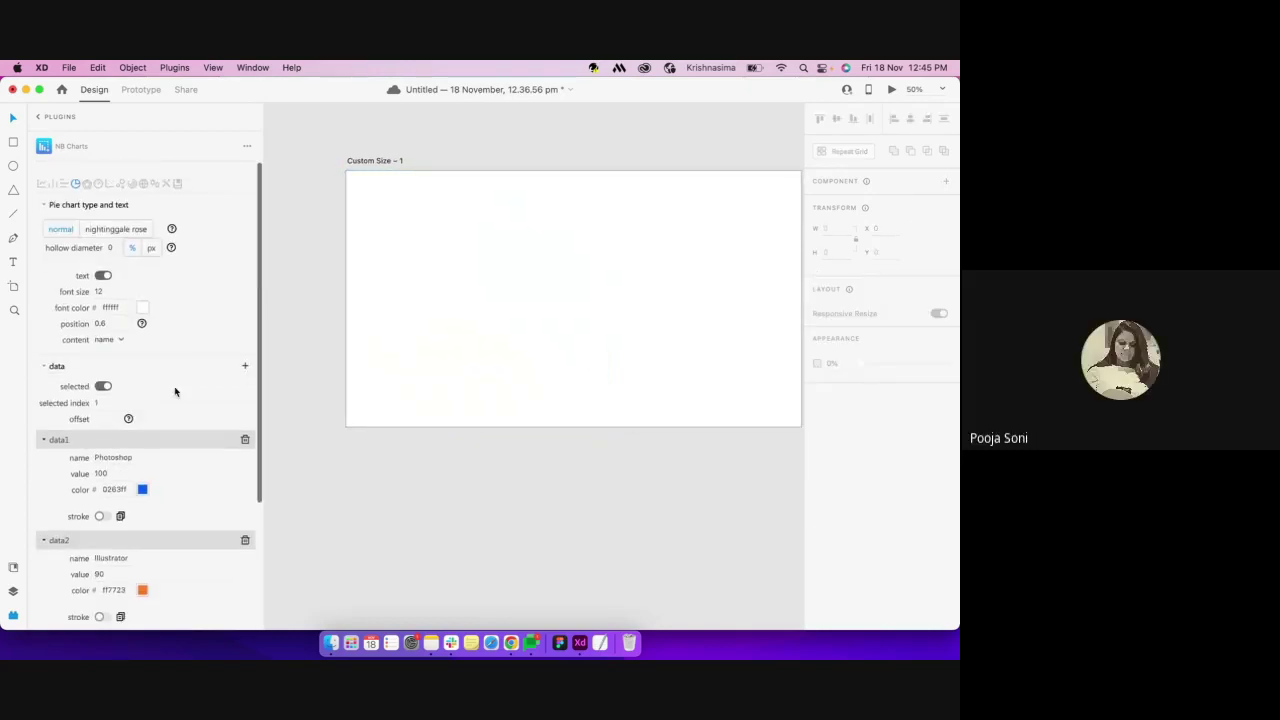
left_click(44, 362)
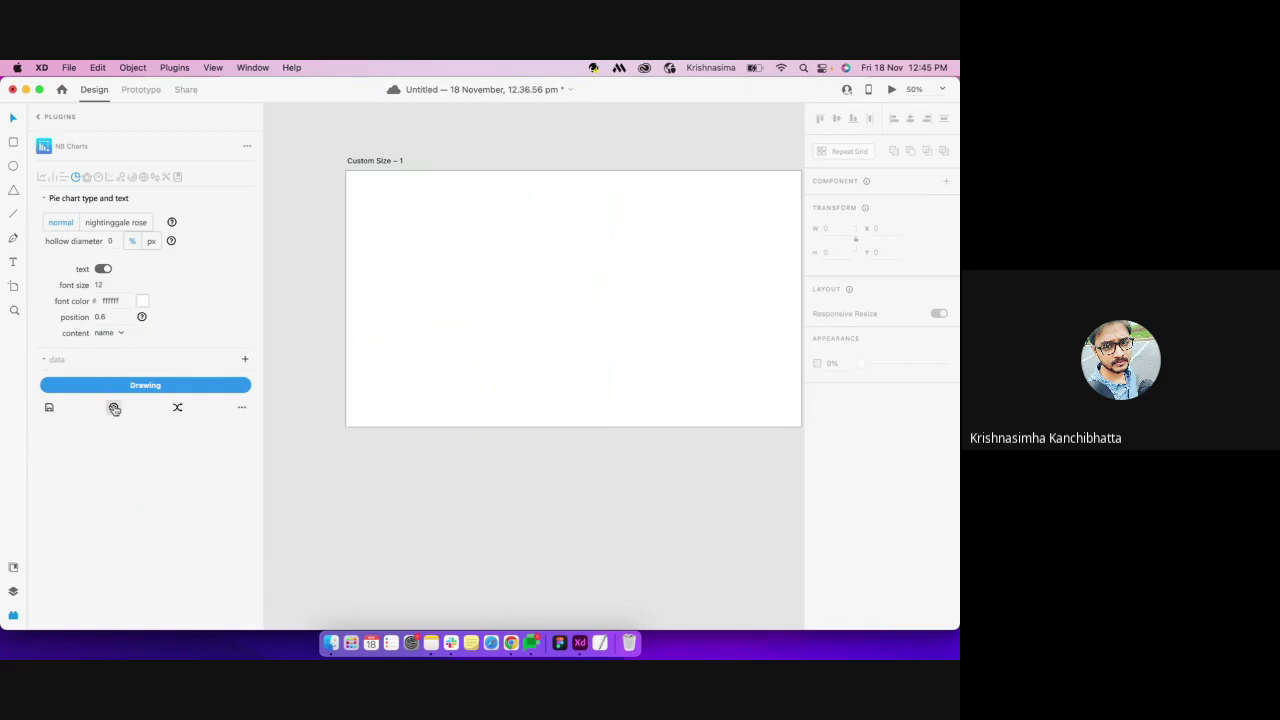
left_click(114, 409)
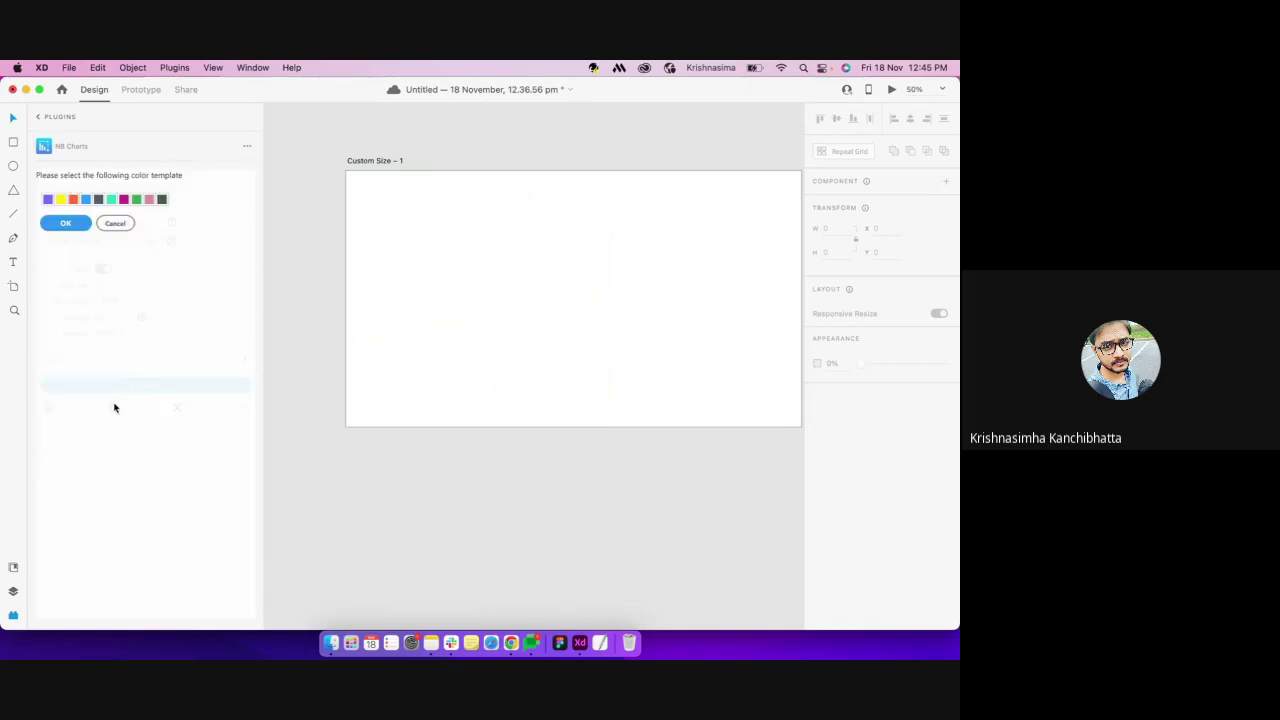
left_click(117, 224)
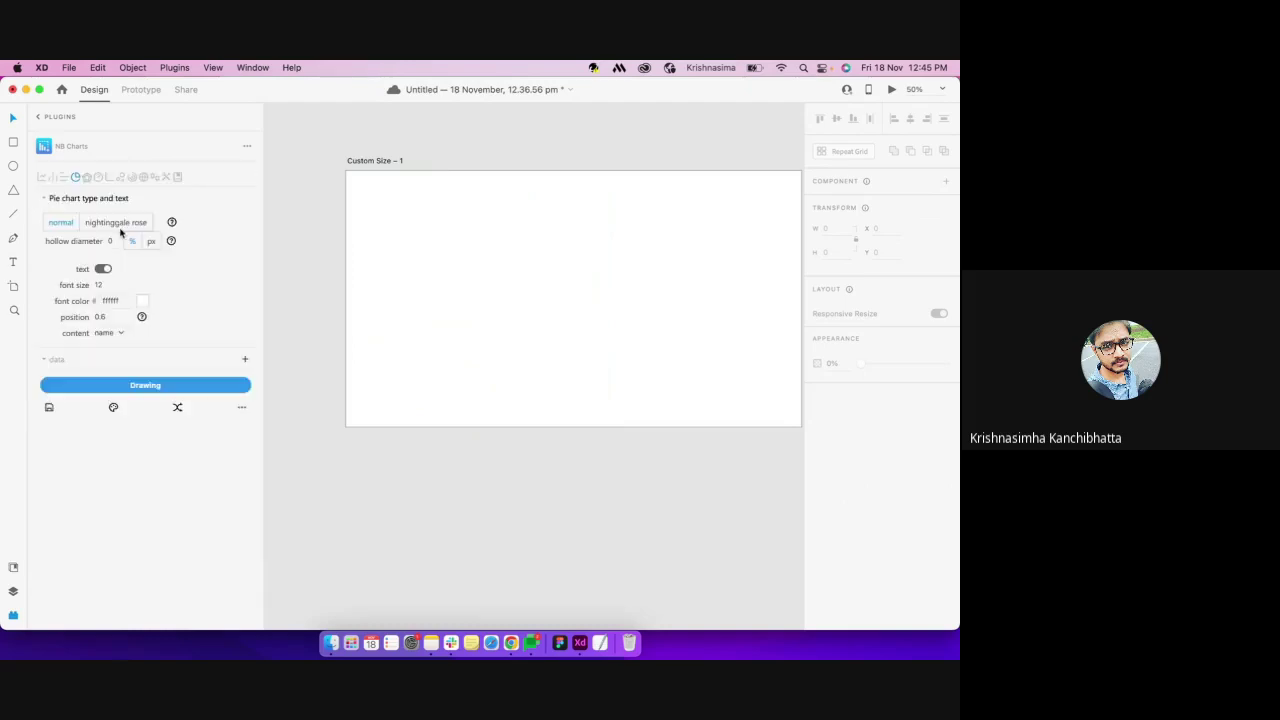
left_click(97, 178)
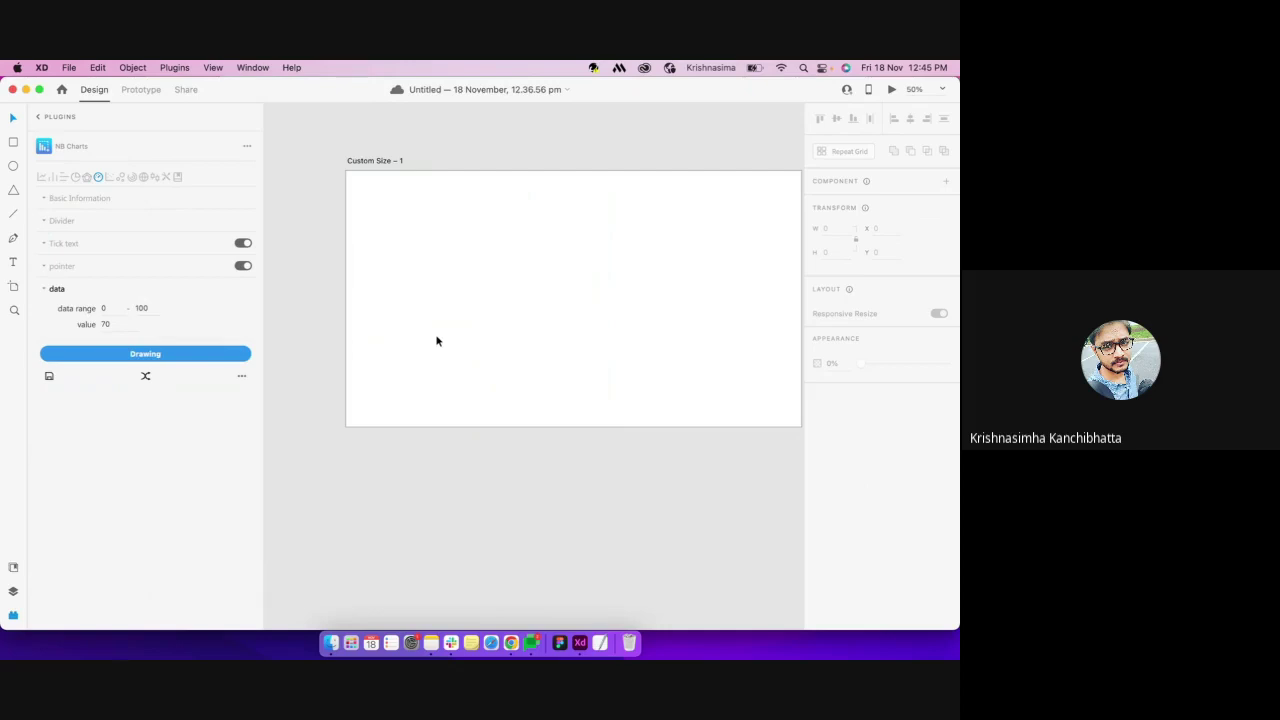
scroll(436, 341, "right", 3)
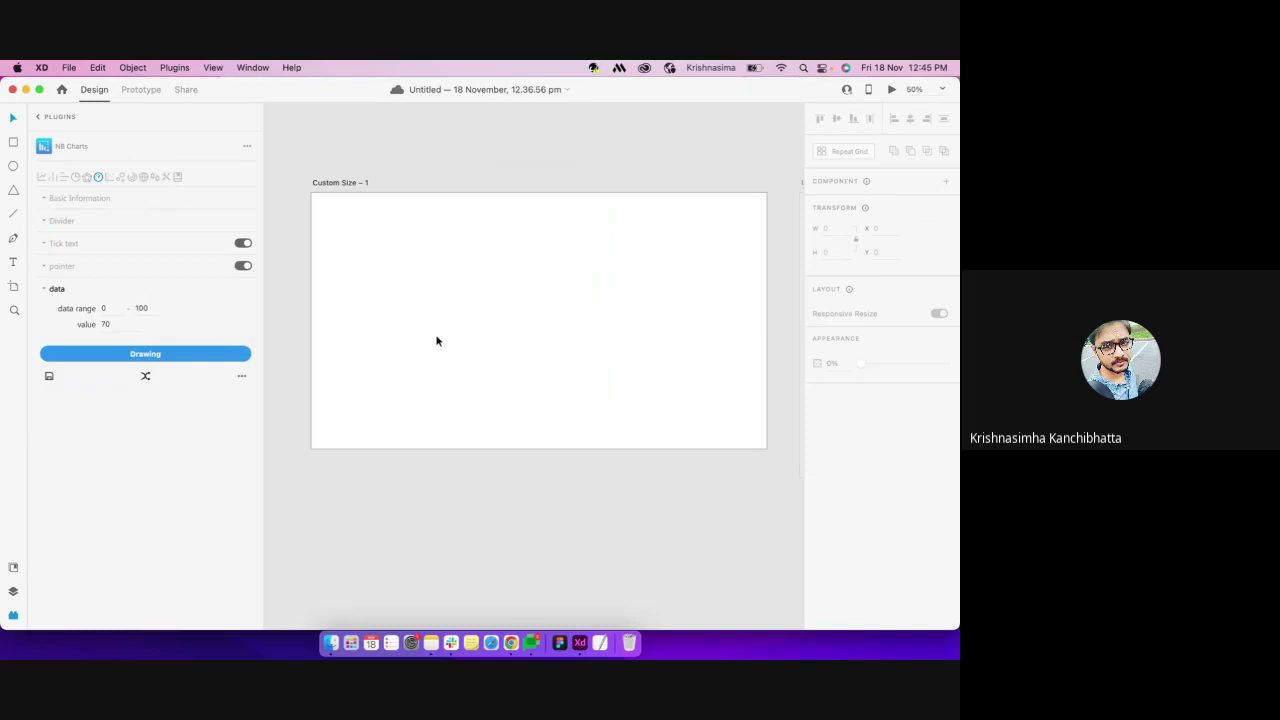
left_click(110, 177)
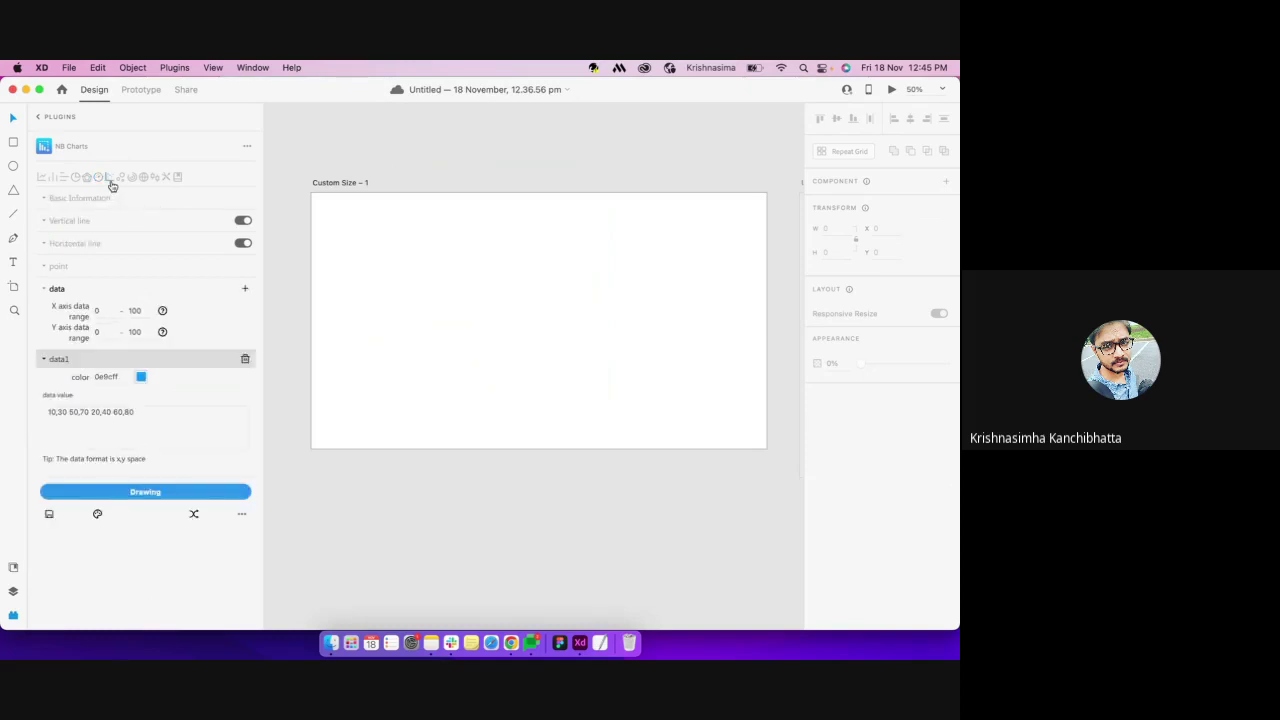
left_click(121, 178)
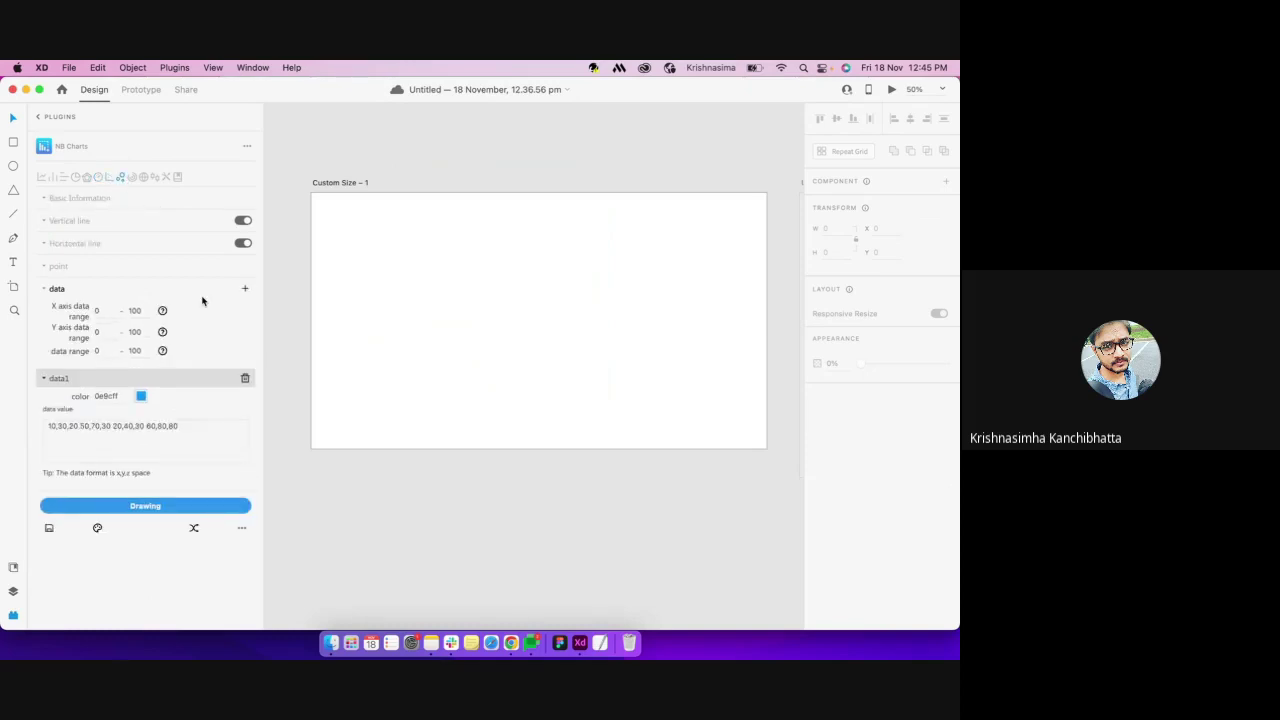
Draw a concentric ring chart of the five design tools on the Custom Size – 1 artboard, and delete it
left_click(131, 177)
left_click(149, 356)
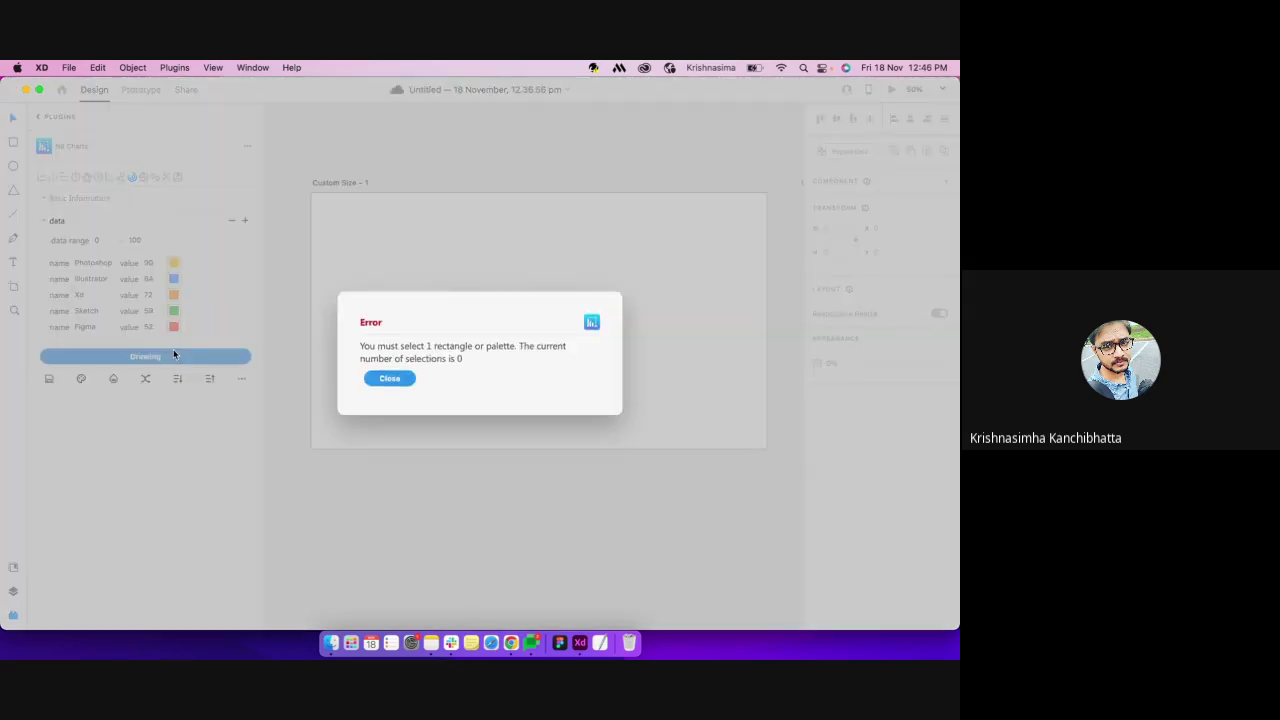
left_click(396, 380)
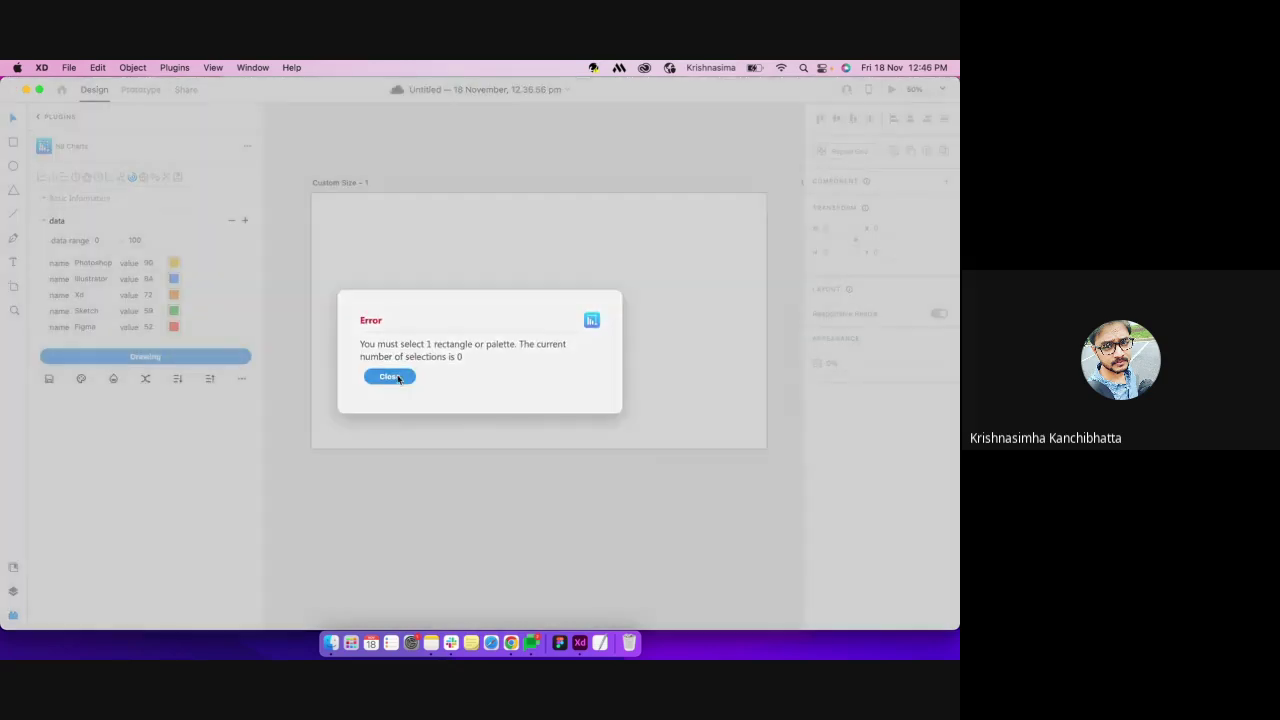
left_click(354, 185)
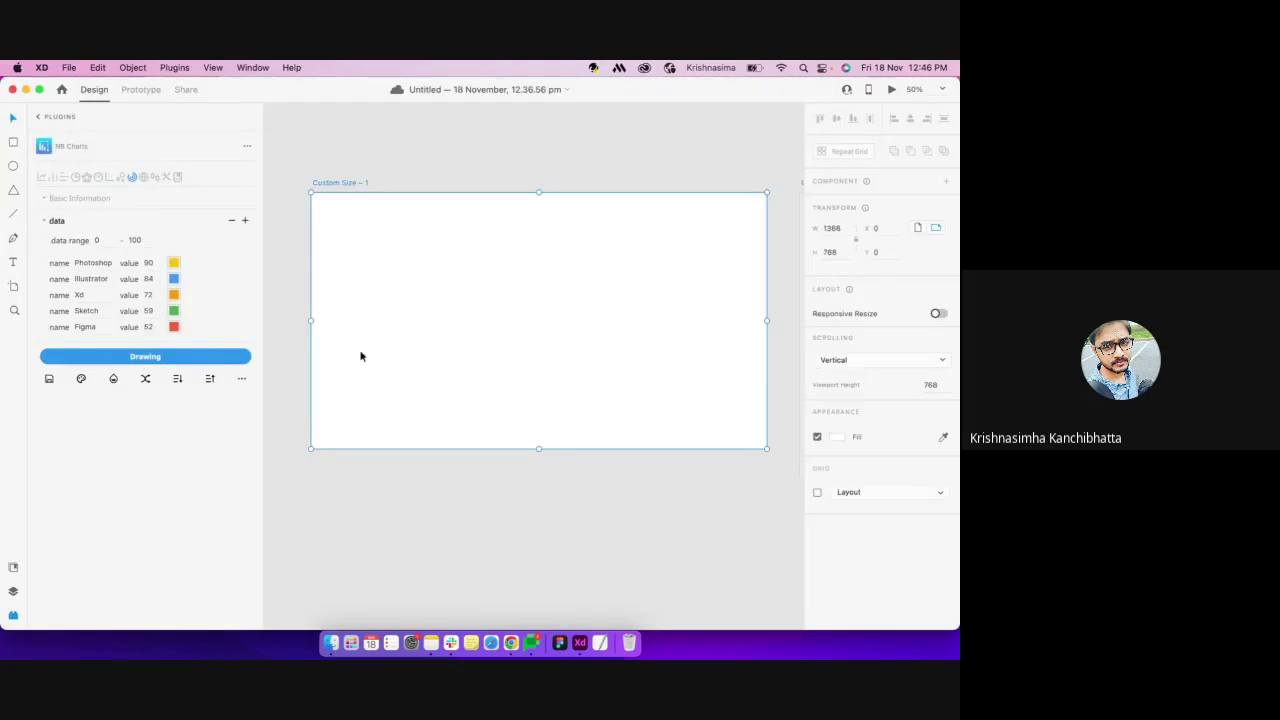
left_click(152, 358)
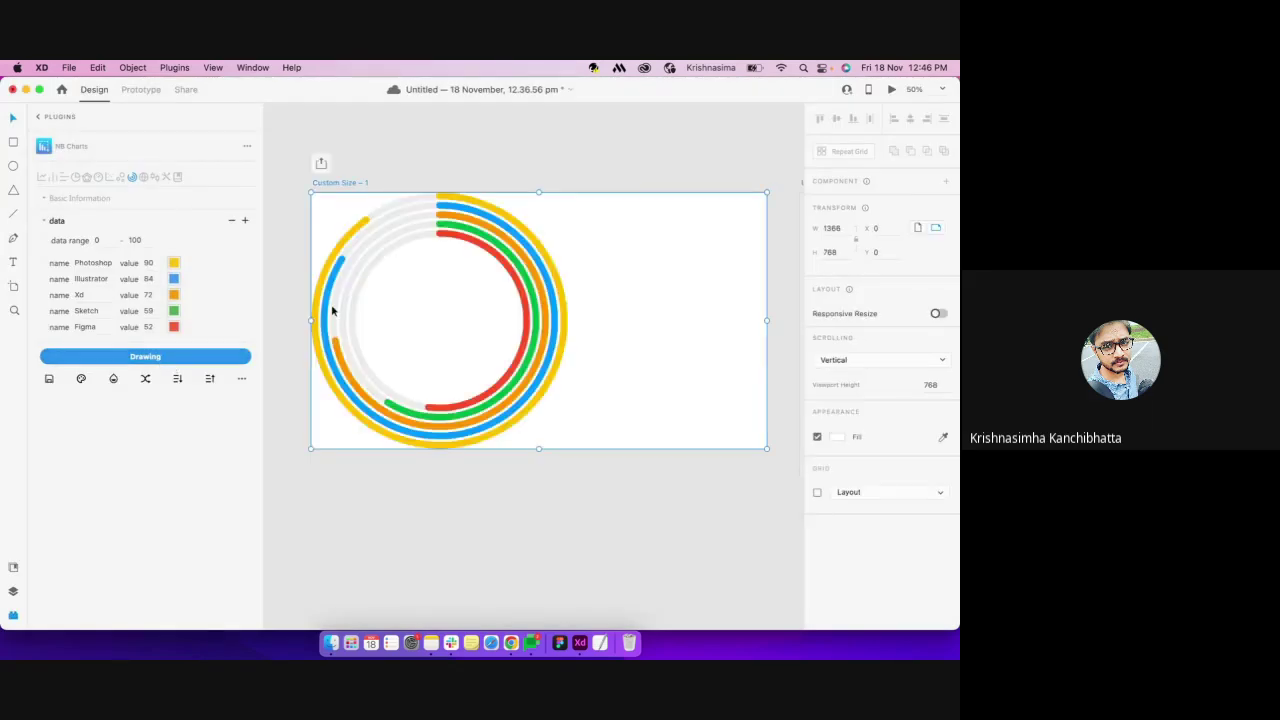
key("Delete")
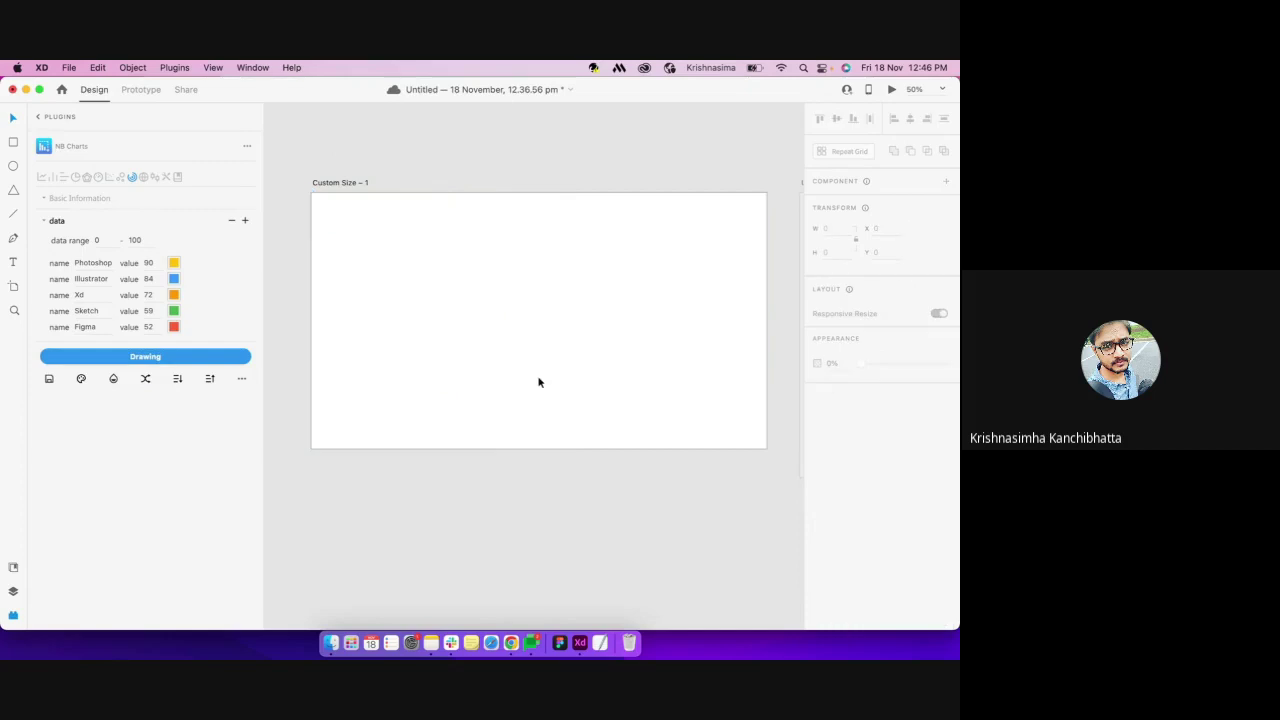
Check the Google Meet call in Chrome and return to Adobe XD
left_click(337, 185)
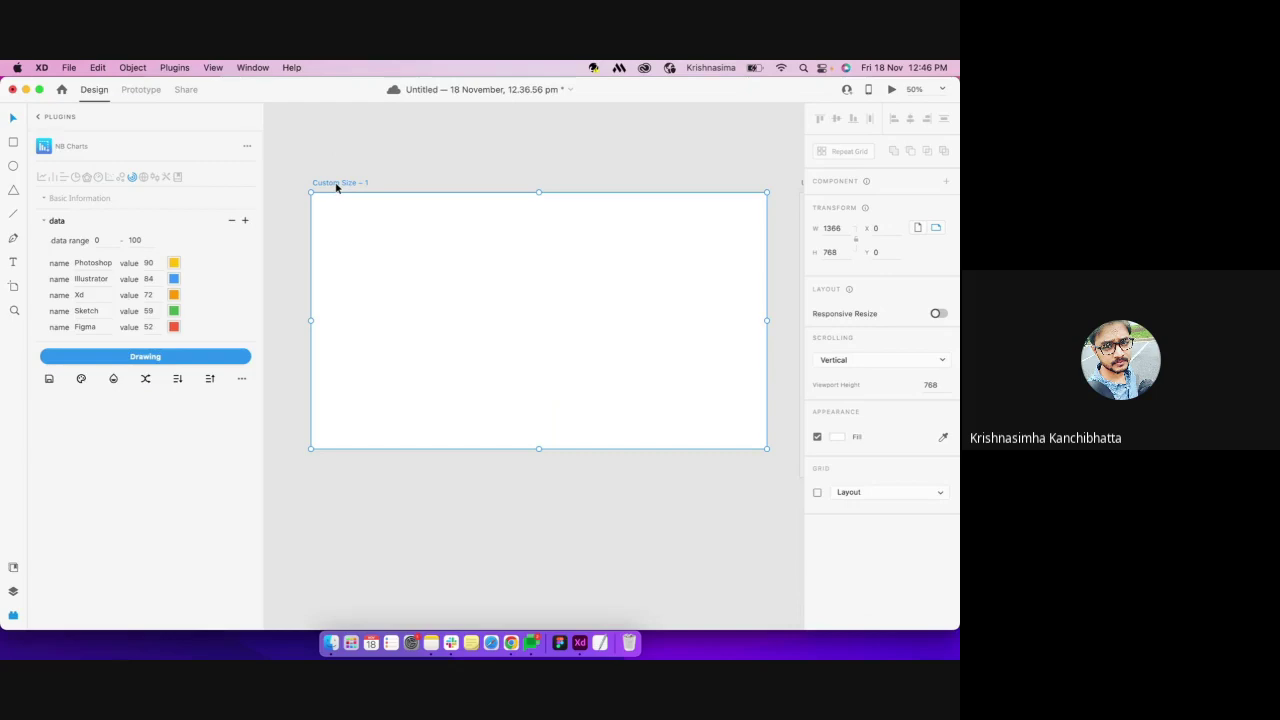
left_click(510, 642)
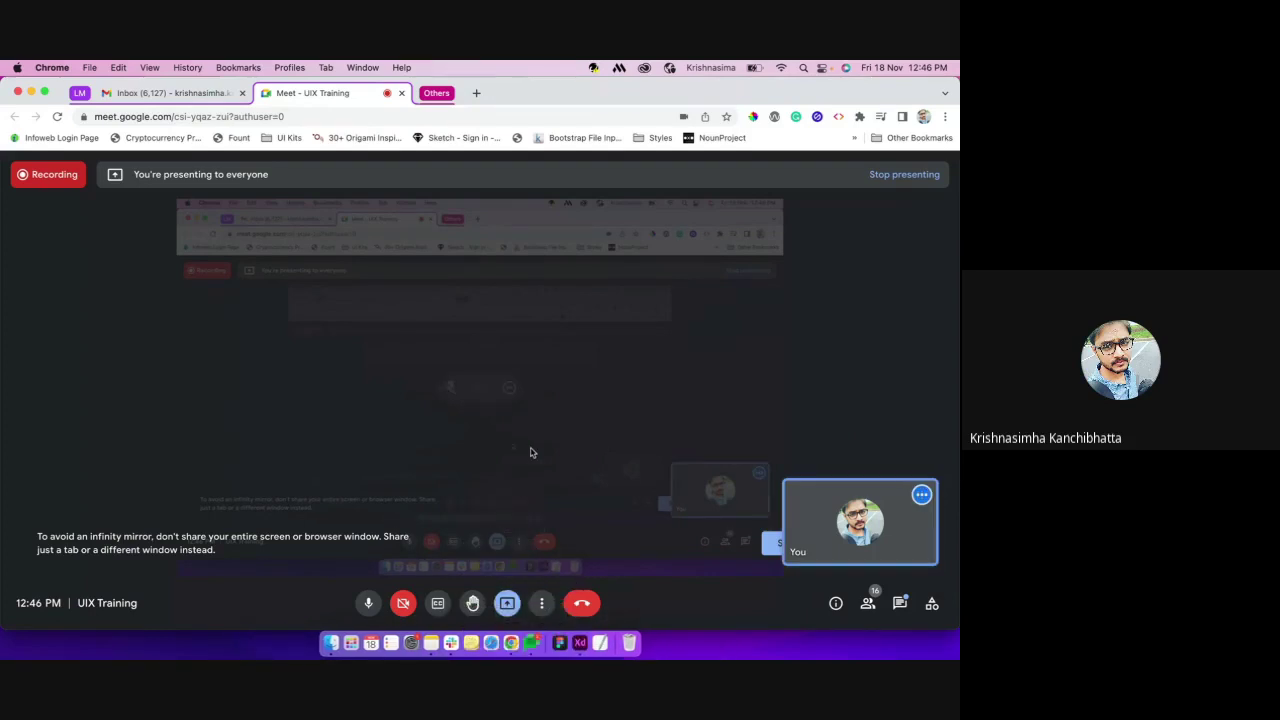
left_click(587, 646)
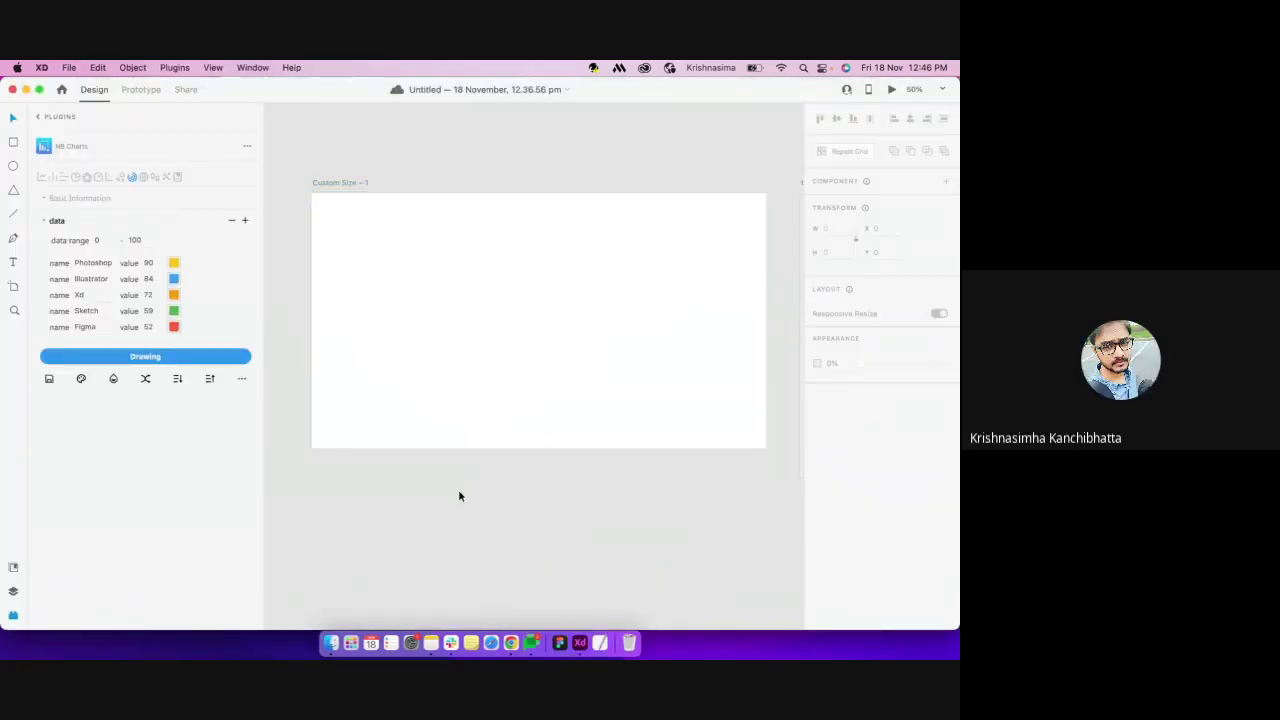
Select the Custom Size – 1 artboard and show the document's artboards in the layers list
left_click(350, 187)
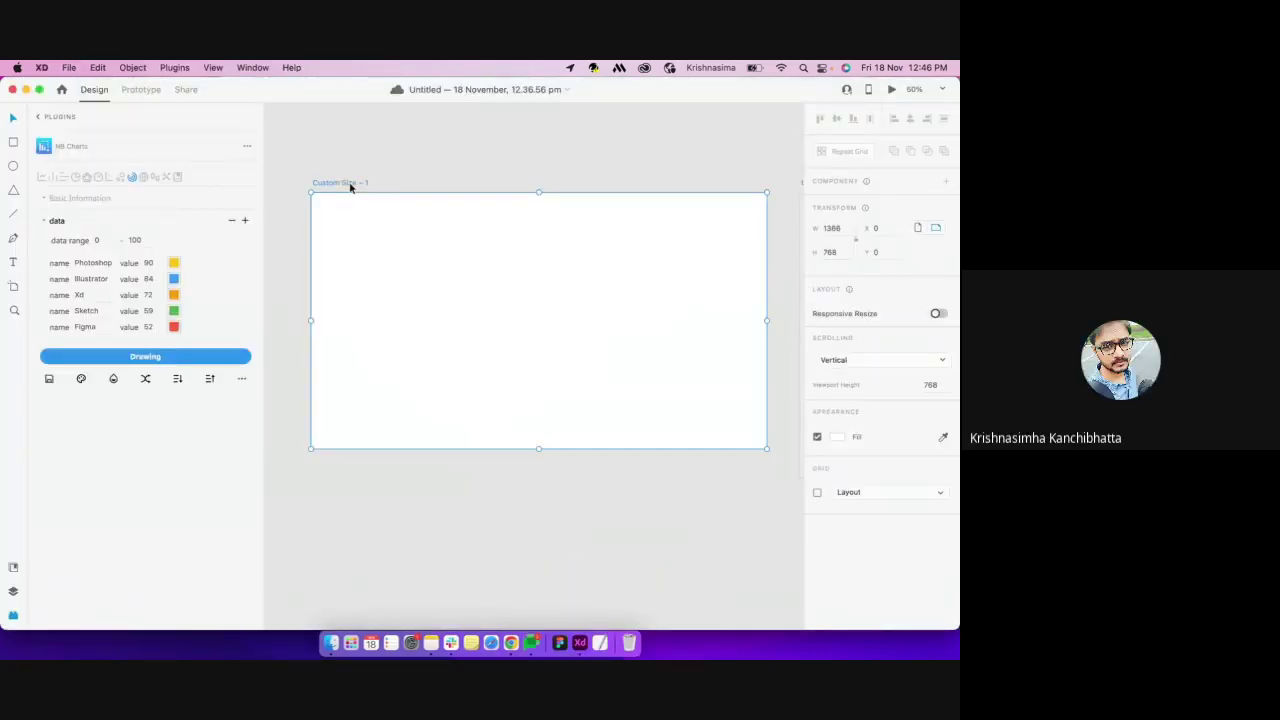
left_click(13, 591)
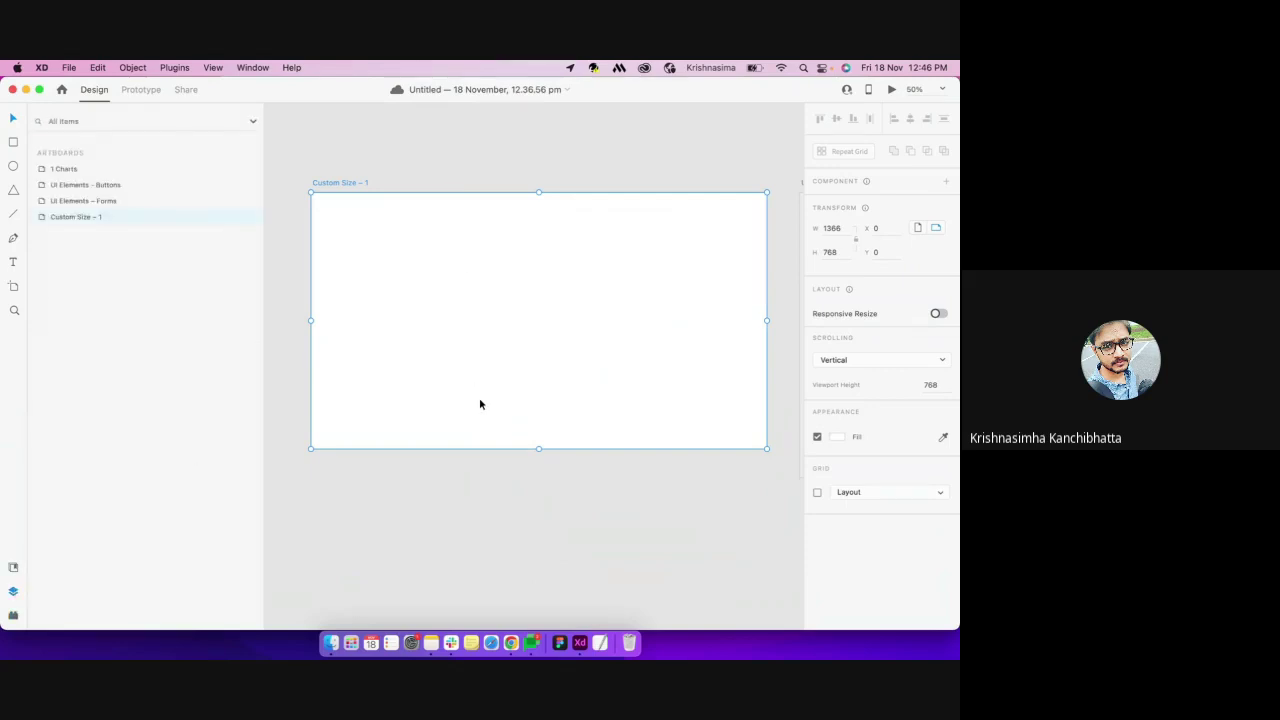
key("super+minus")
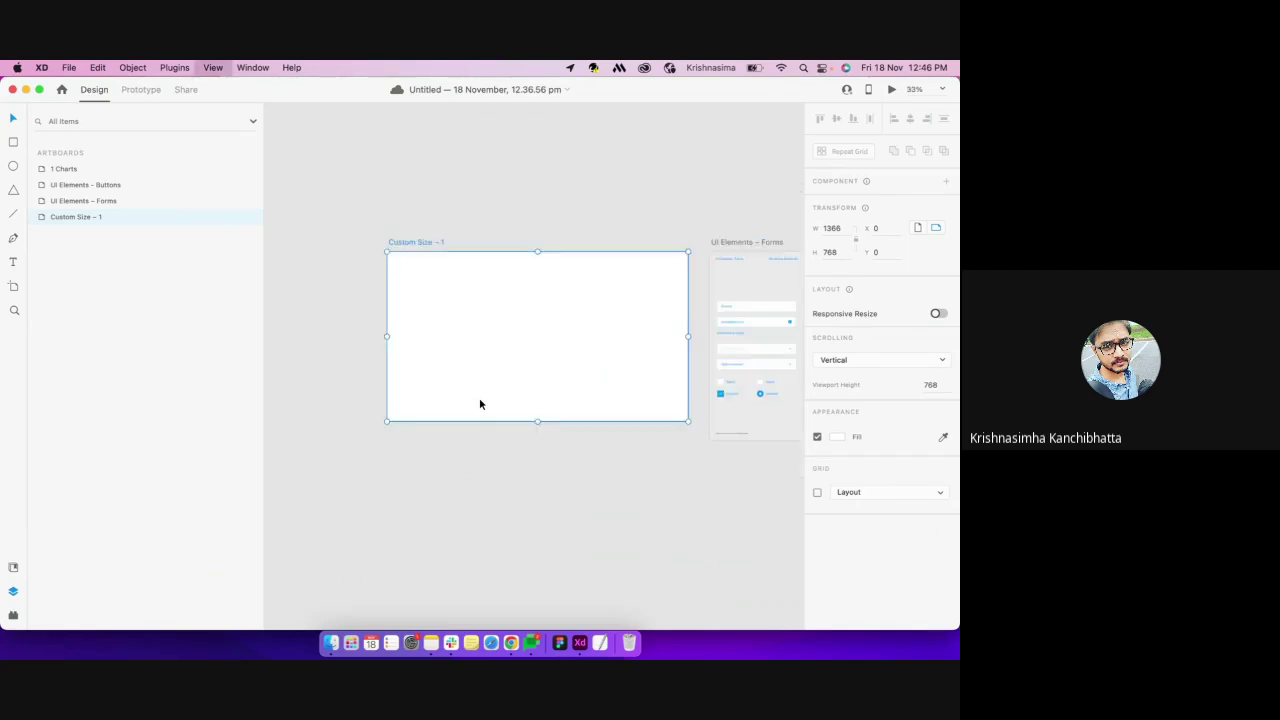
key("super+equal")
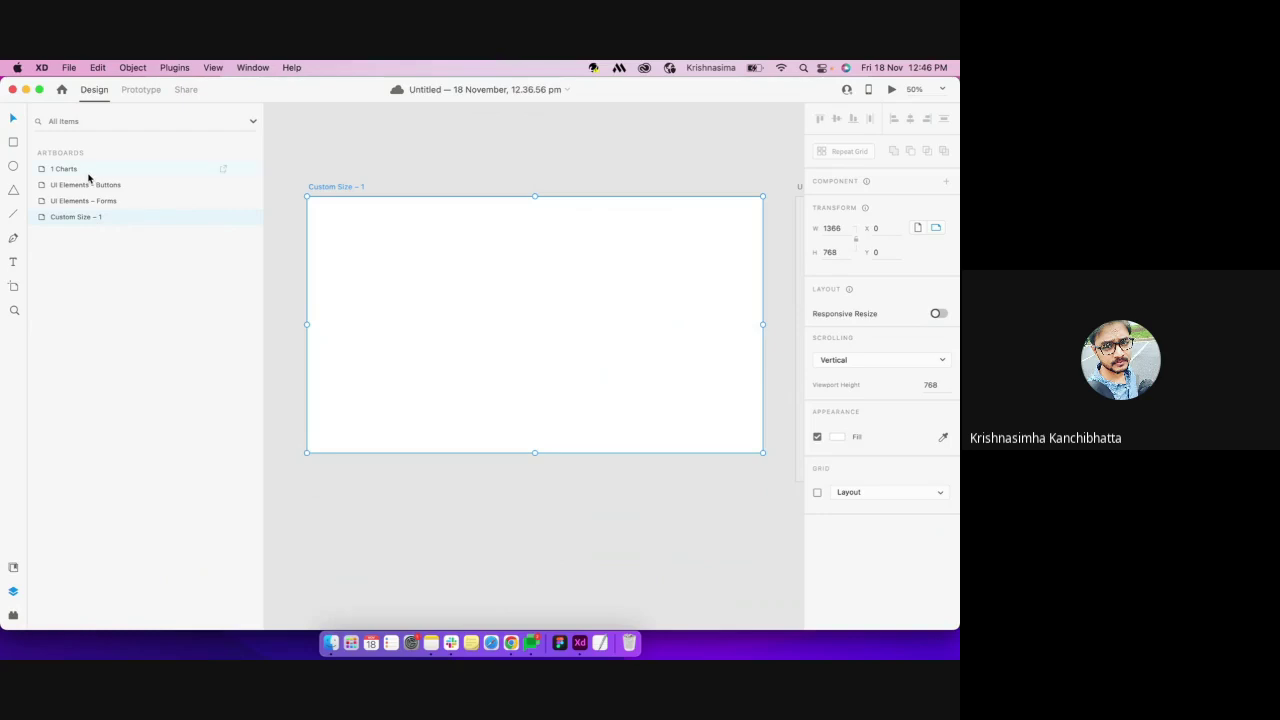
Delete all artboards in the document, and undo the deletion
key("super+a")
key("BackSpace")
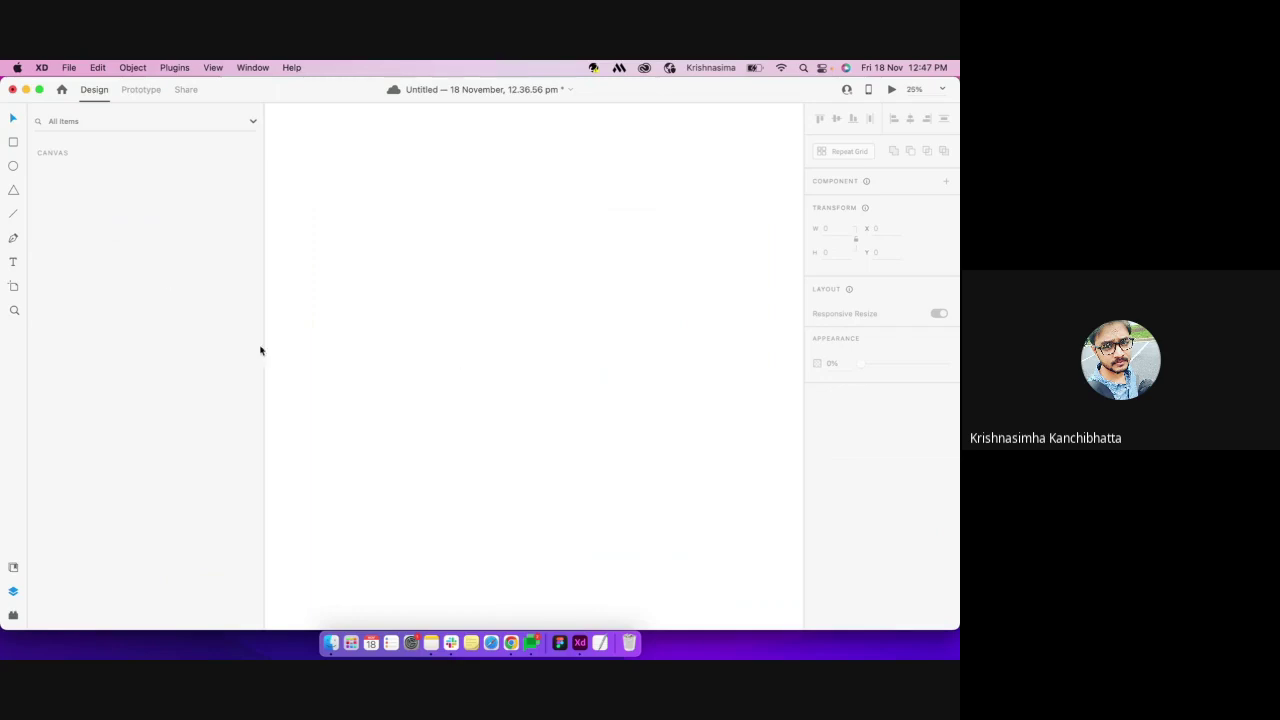
key("super+z")
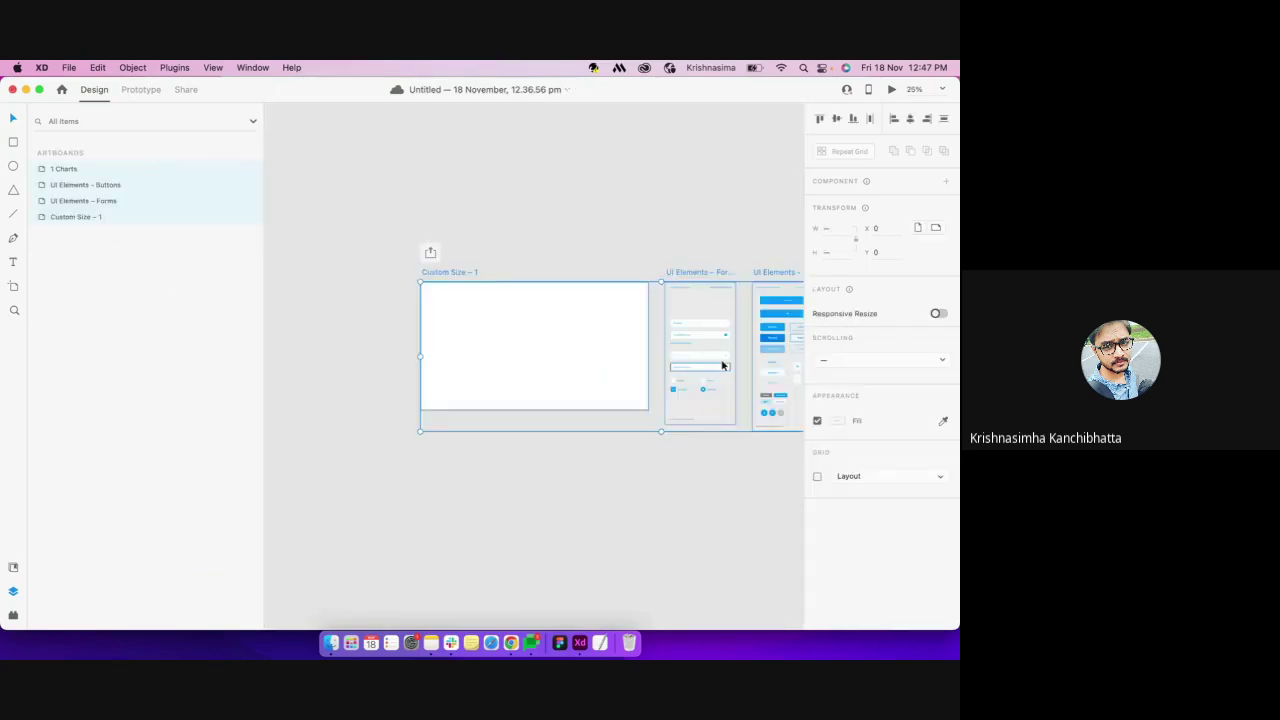
Delete every artboard except Custom Size – 1, and move Custom Size – 1 to about X -274, Y -176
left_click(730, 358)
left_click_drag(664, 255, 812, 437)
key("Delete")
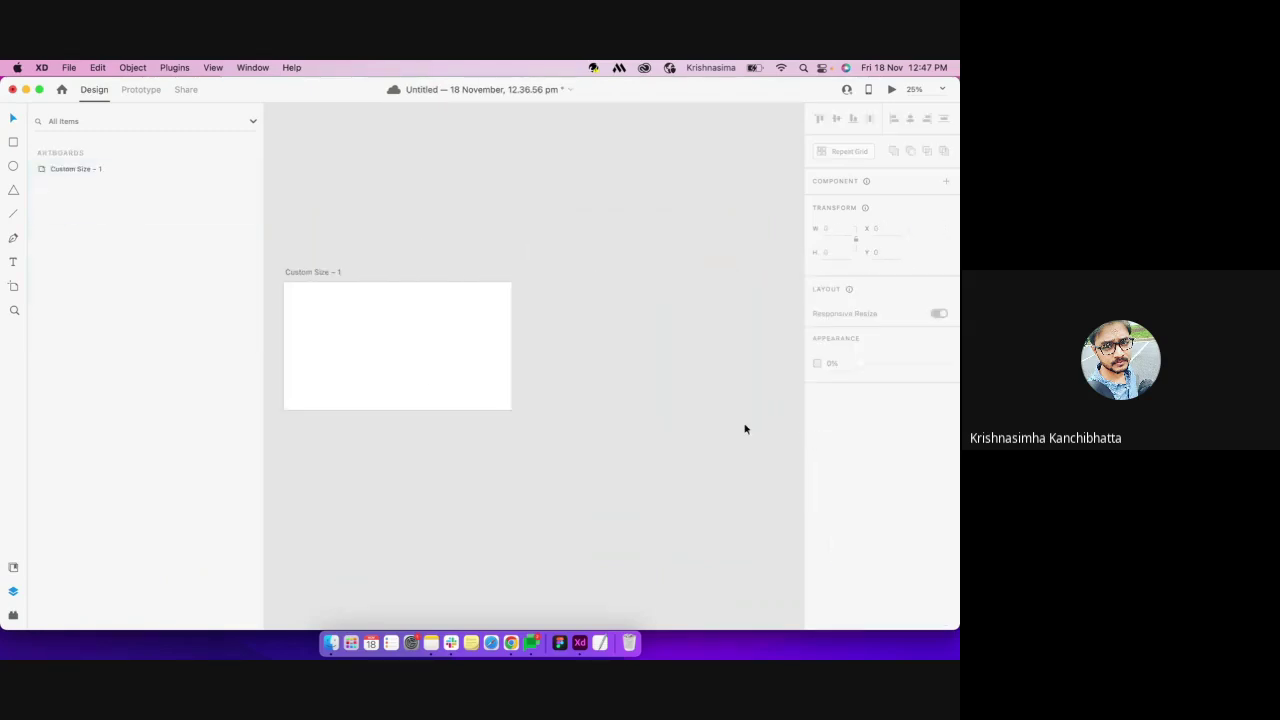
left_click(412, 360)
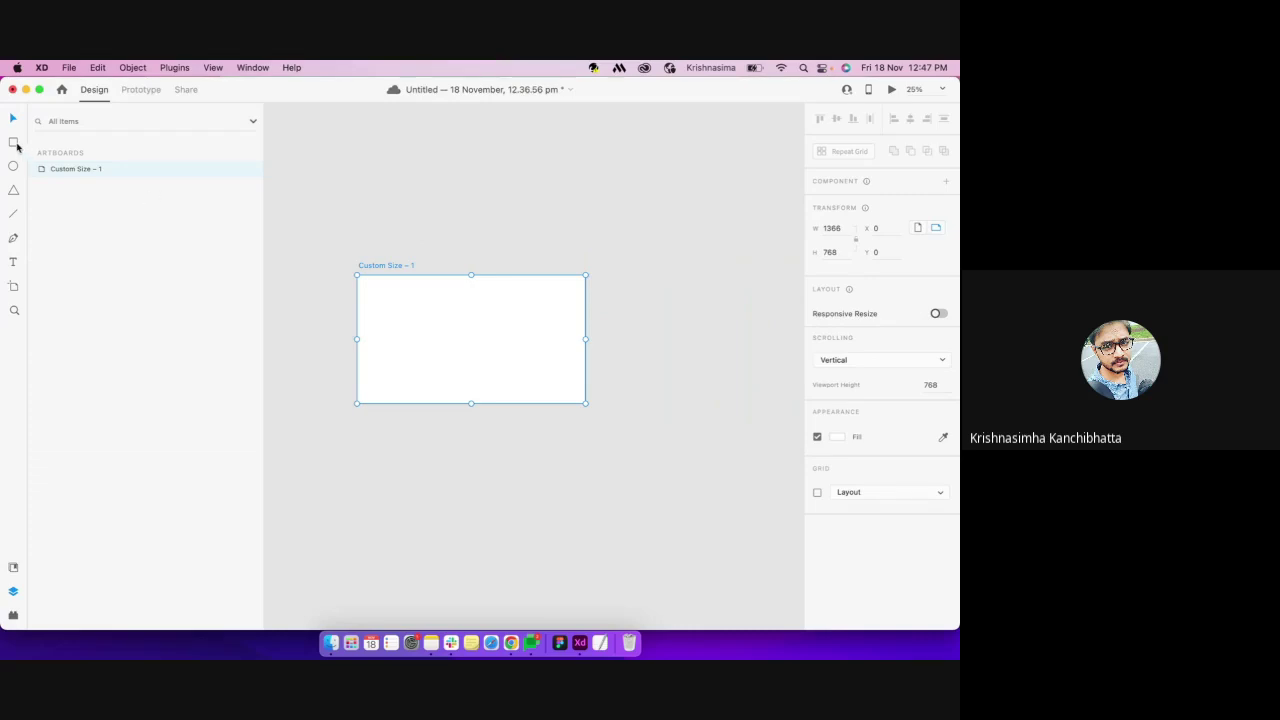
left_click_drag(369, 369, 323, 340)
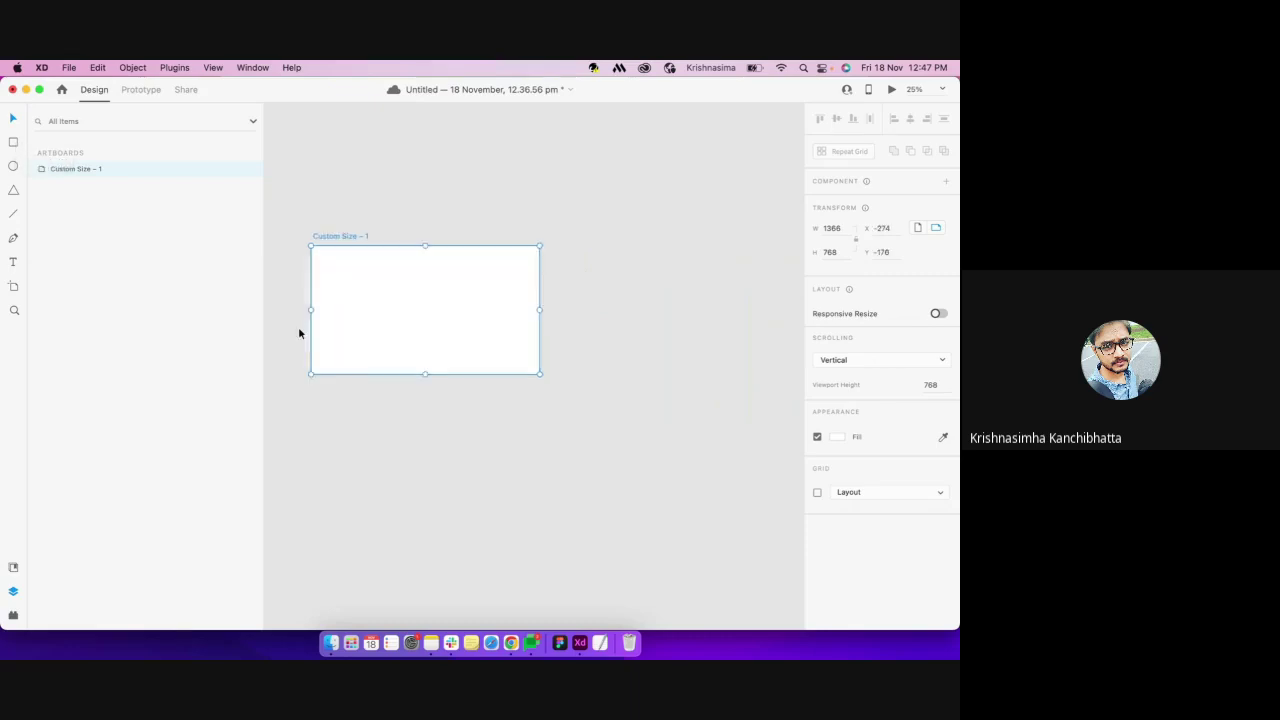
Open the recent file IDLA - Teacher - V2.xd
left_click(70, 67)
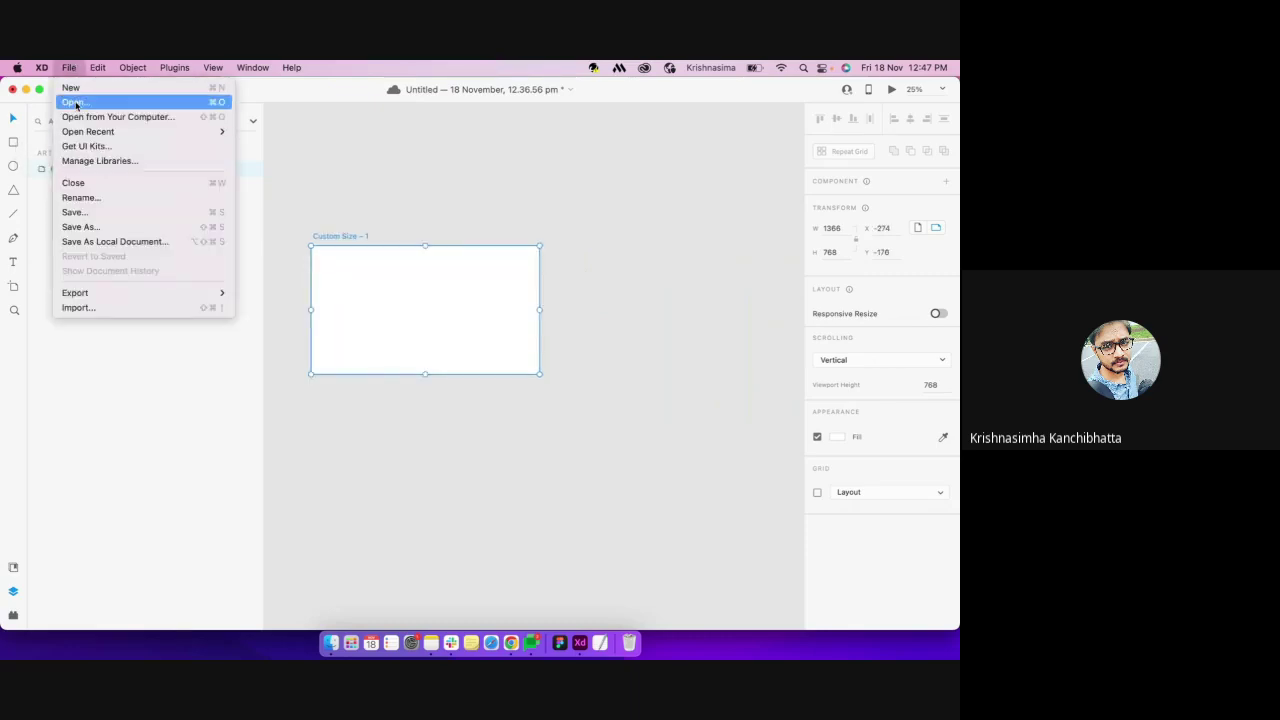
mouse_move(90, 131)
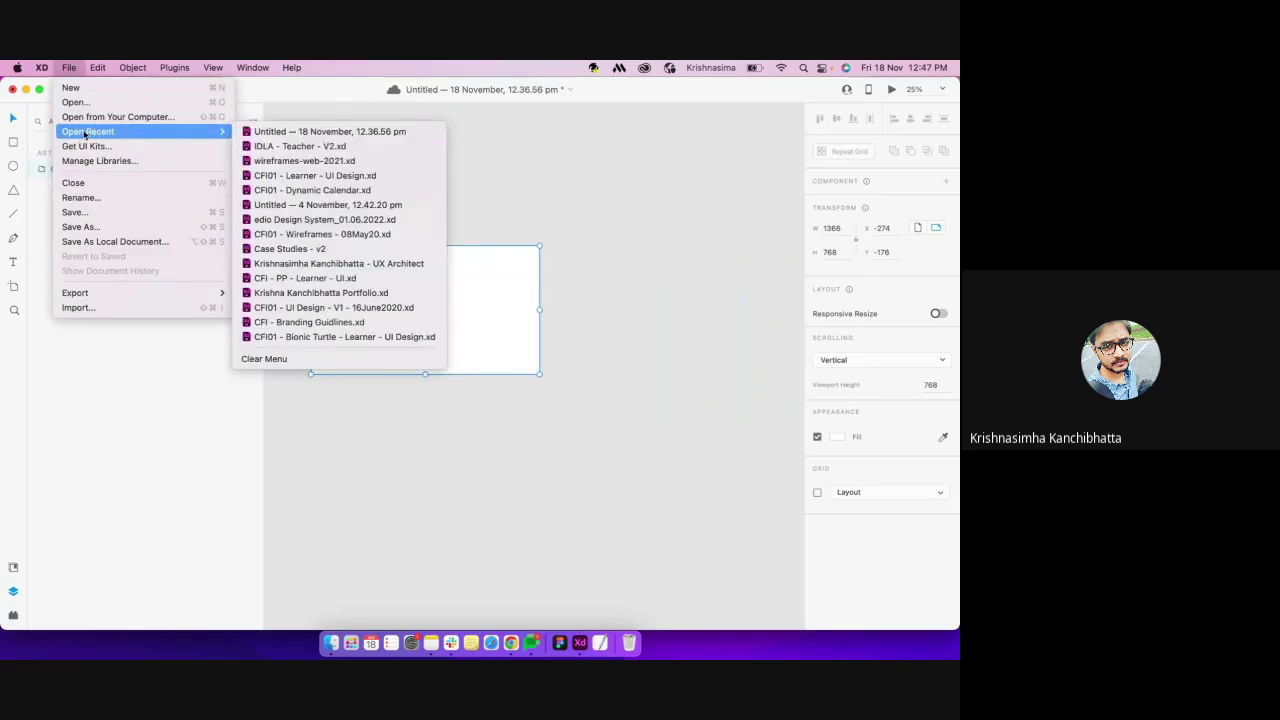
left_click(267, 148)
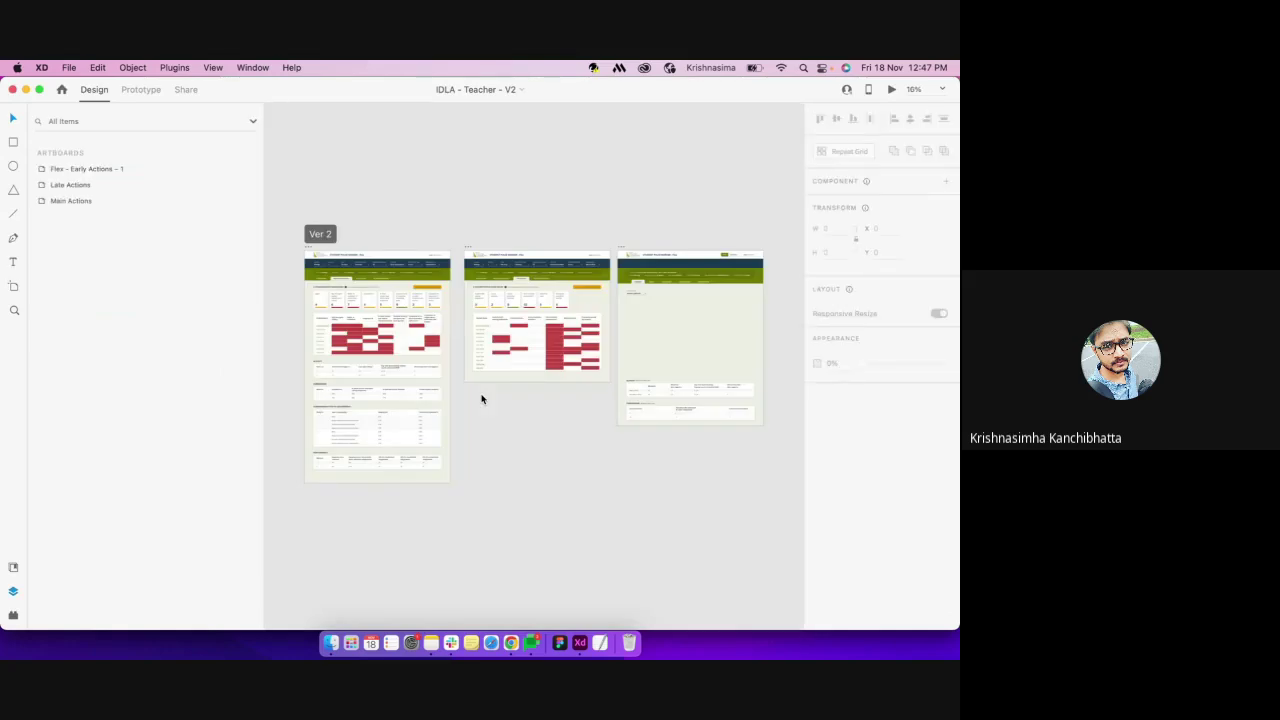
Inspect the # Students with some issues group on the Main Actions artboard, including the cards inside its Snapshots subgroup
left_click(357, 294)
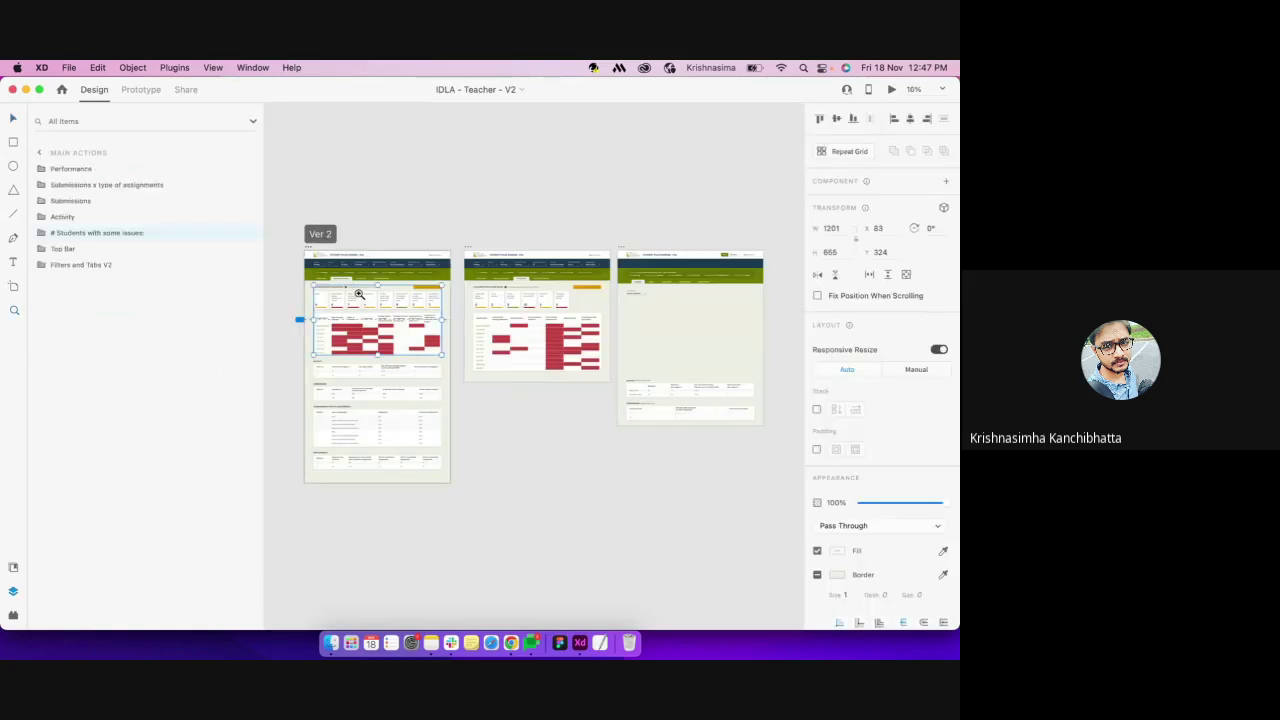
scroll(359, 294, "up", 2)
left_click(359, 294)
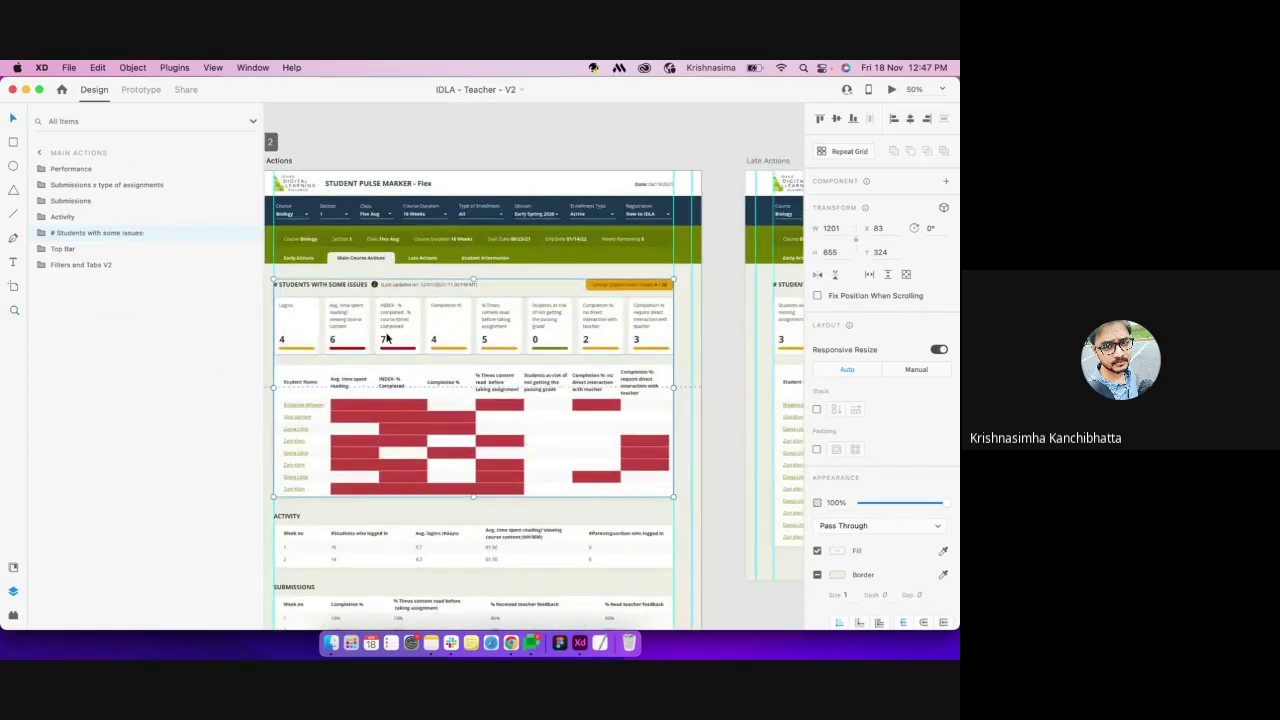
double_click(387, 338)
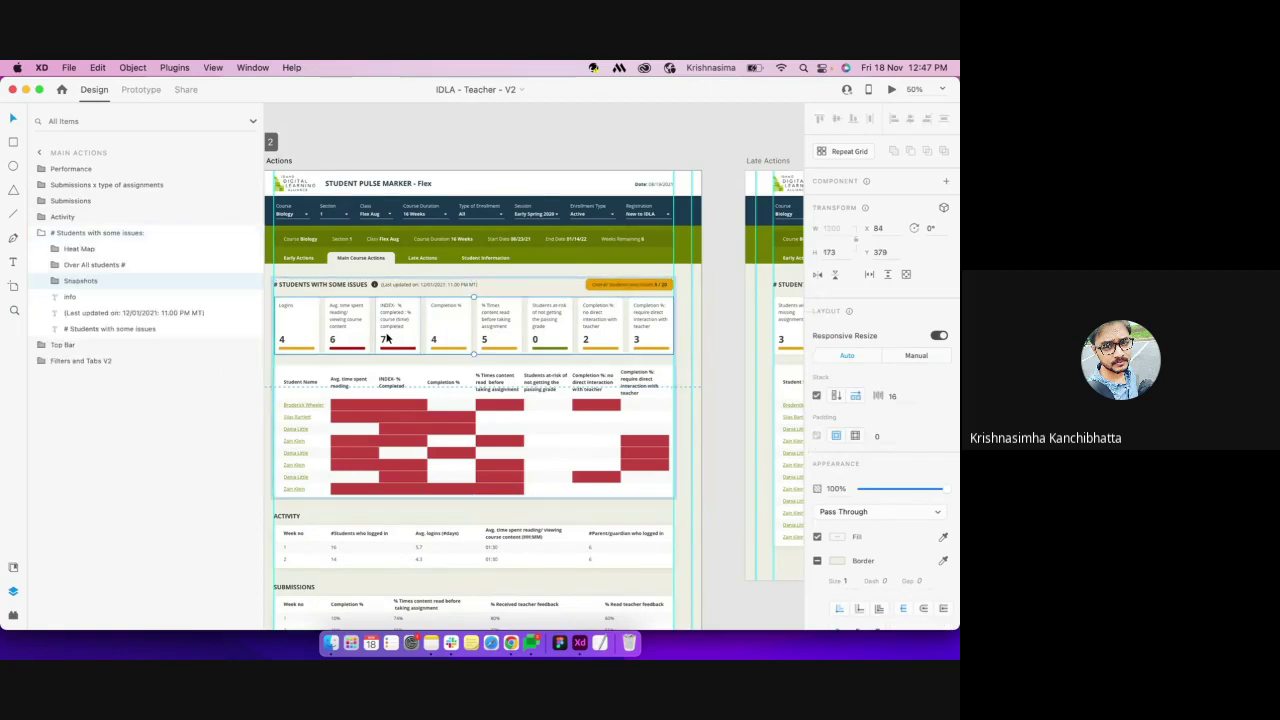
left_click(57, 281)
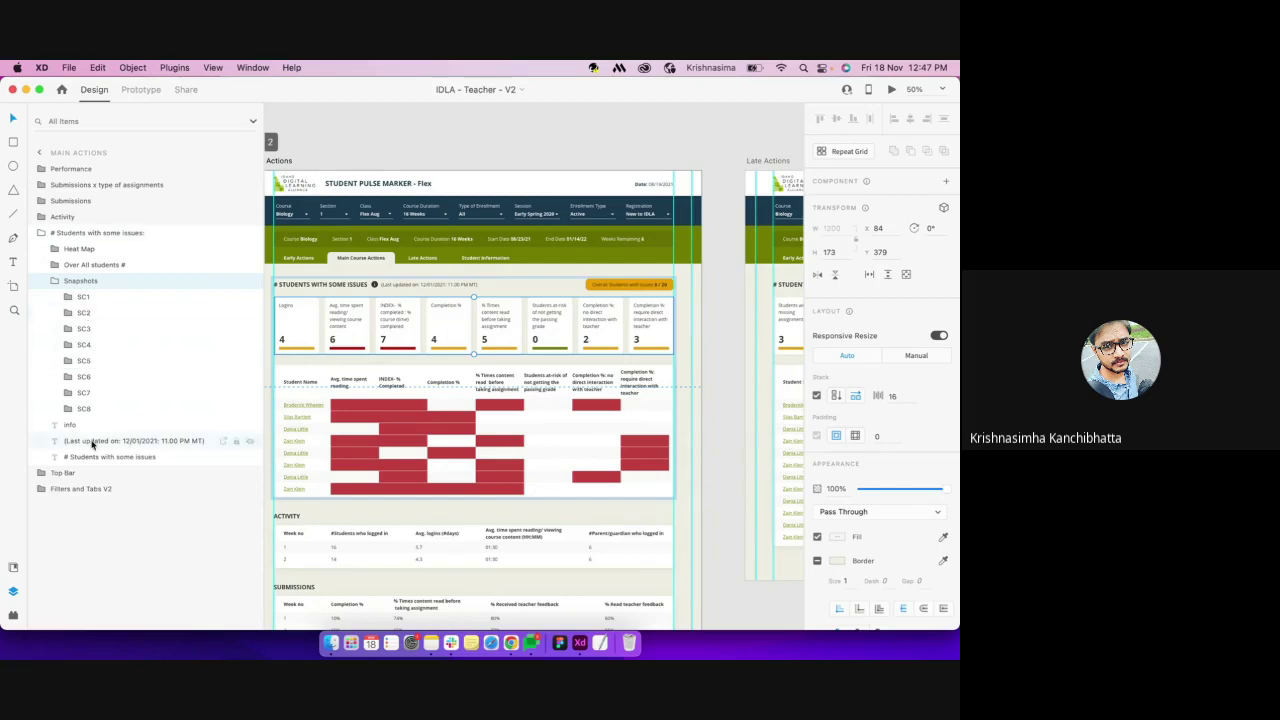
left_click(56, 281)
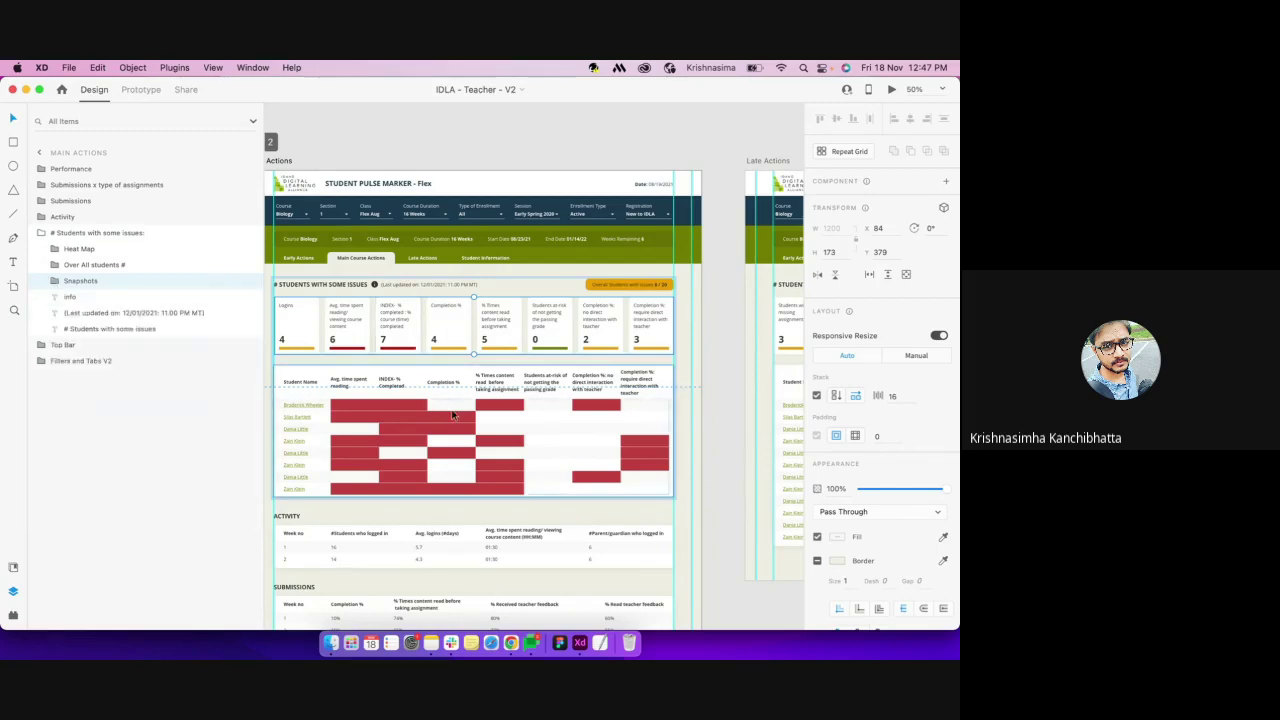
Ungroup the # Students with some issues group on the Main Actions artboard, and restore the group
left_click(134, 232)
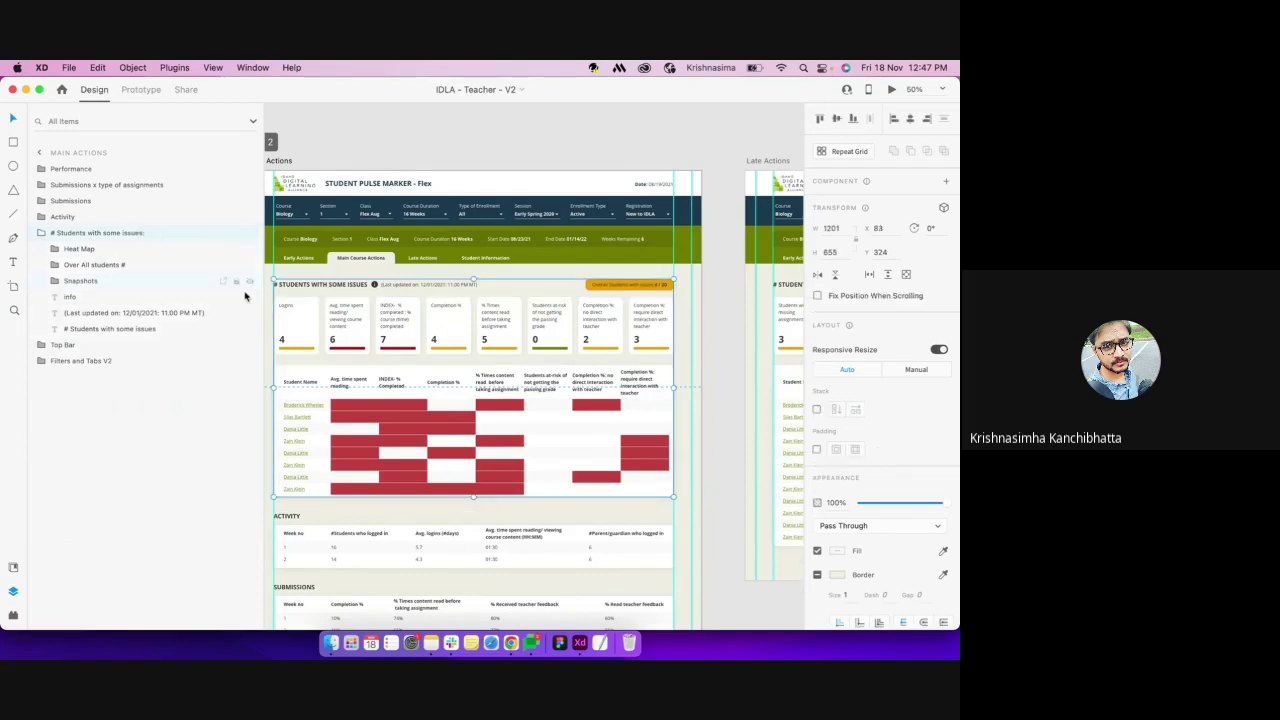
left_click(42, 233)
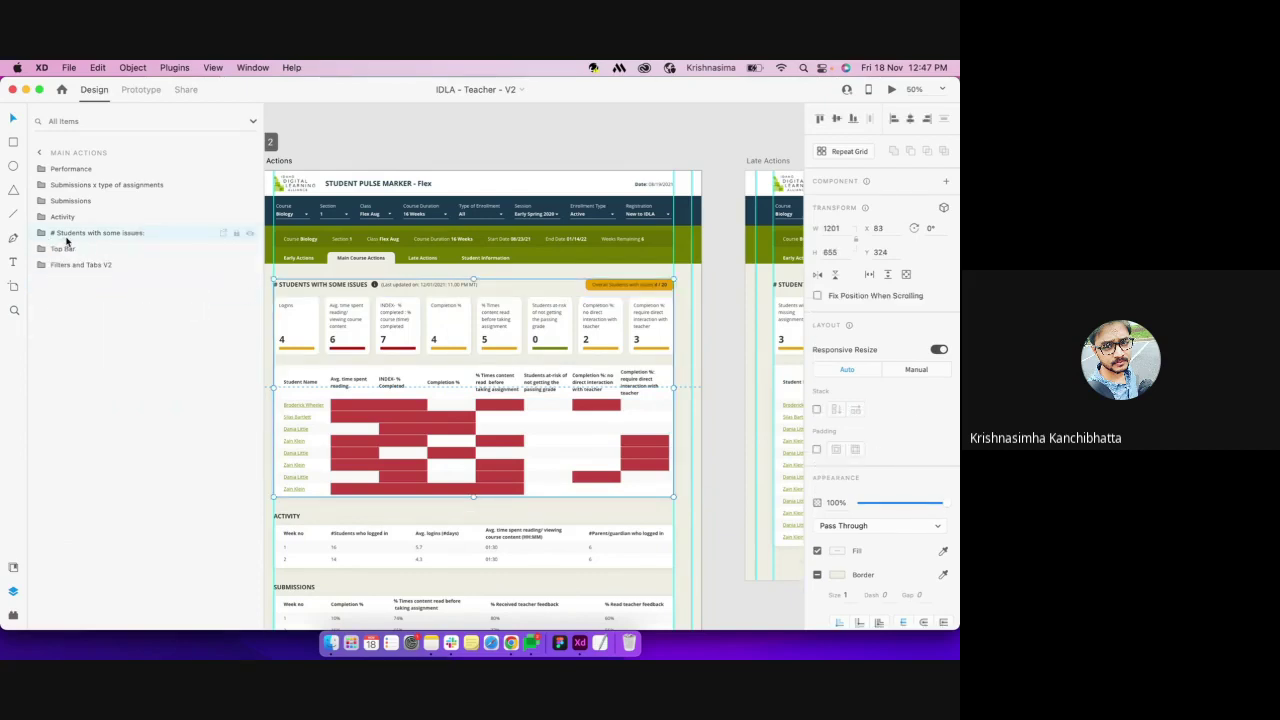
key("super+shift+g")
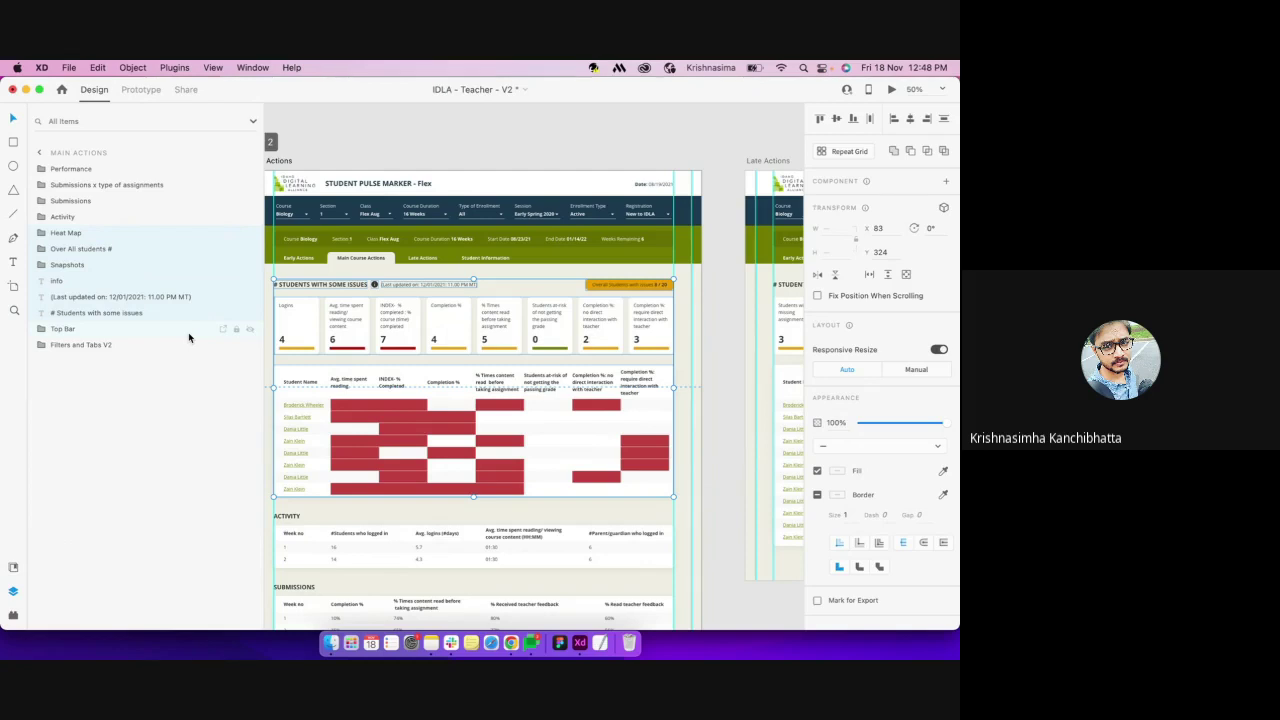
key("super+g")
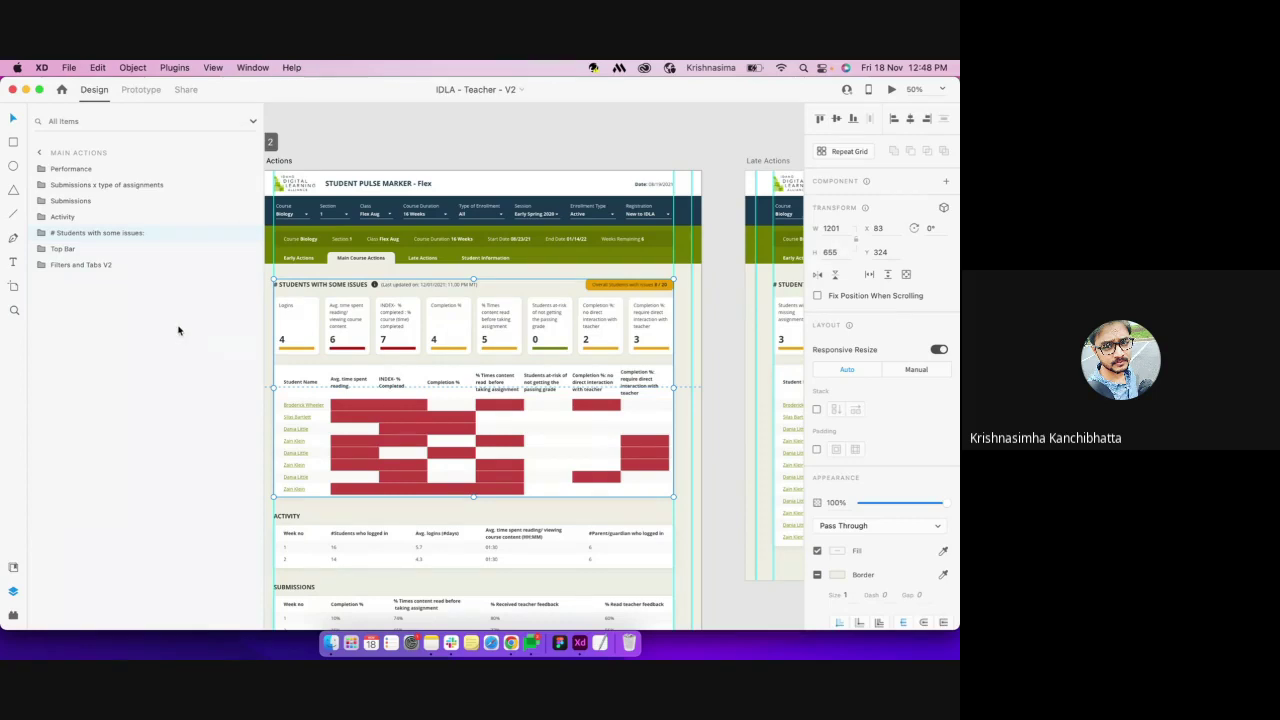
Wrap the # Students with some issues group in eleven levels of nested groups
left_click(42, 232)
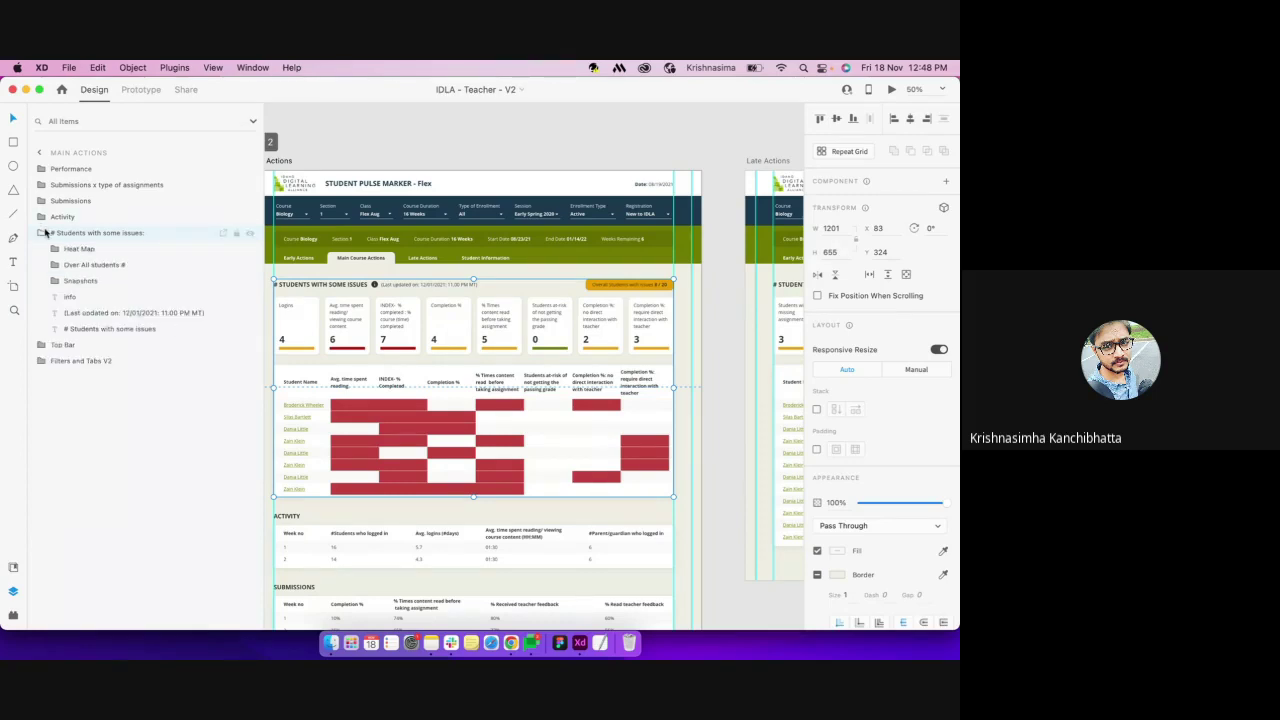
key("super+g")
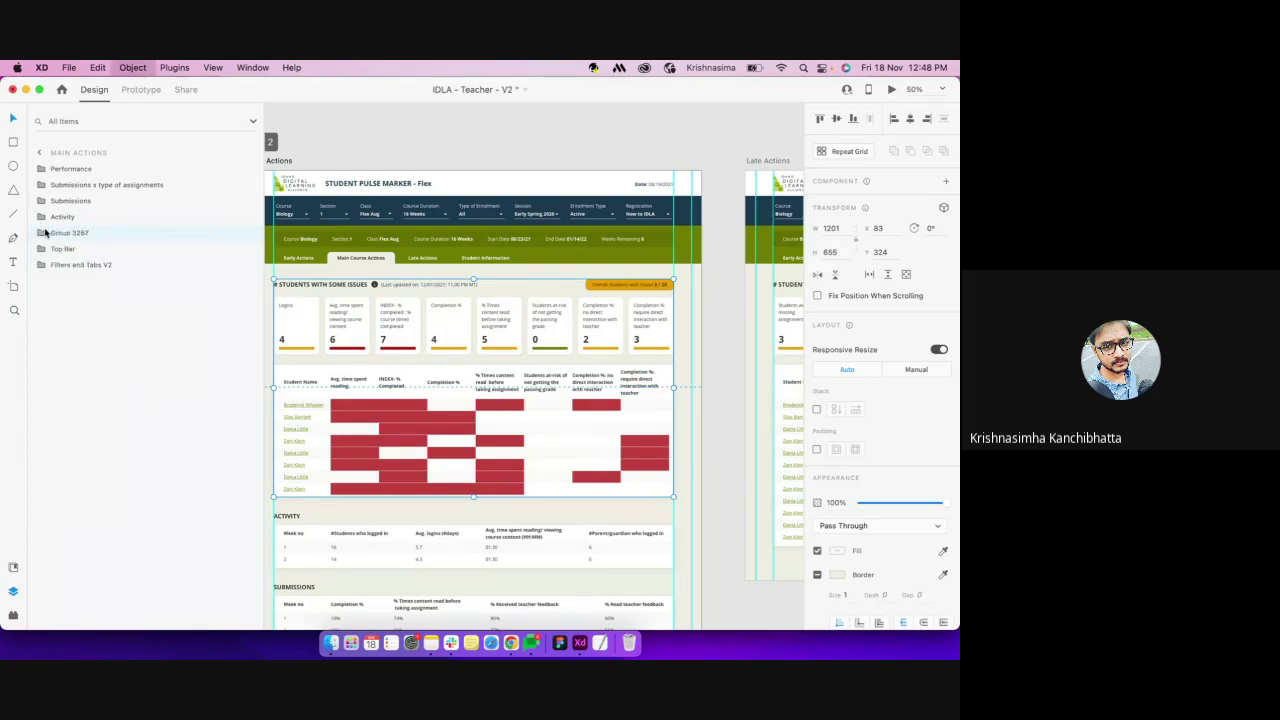
key("super+g")
Expand all the nested groups in the layers list down to the contents of # Students with some issues
left_click(42, 233)
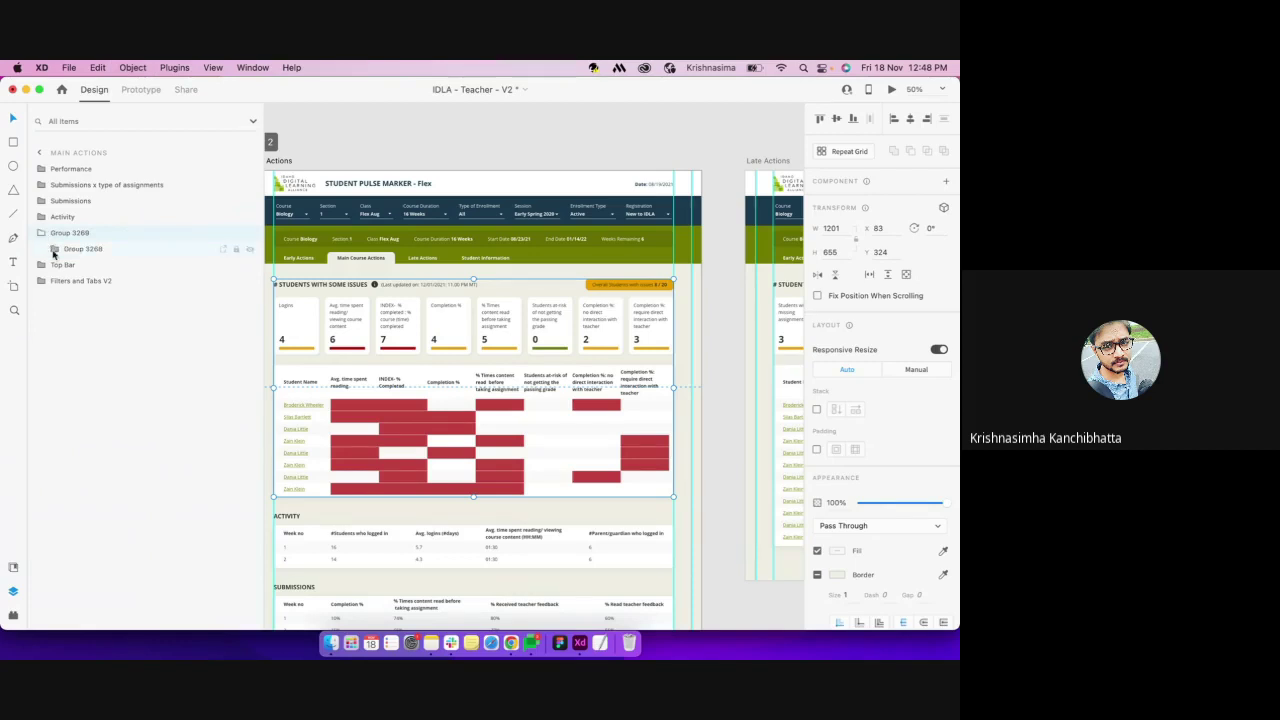
left_click(55, 249)
left_click(67, 265)
left_click(81, 281)
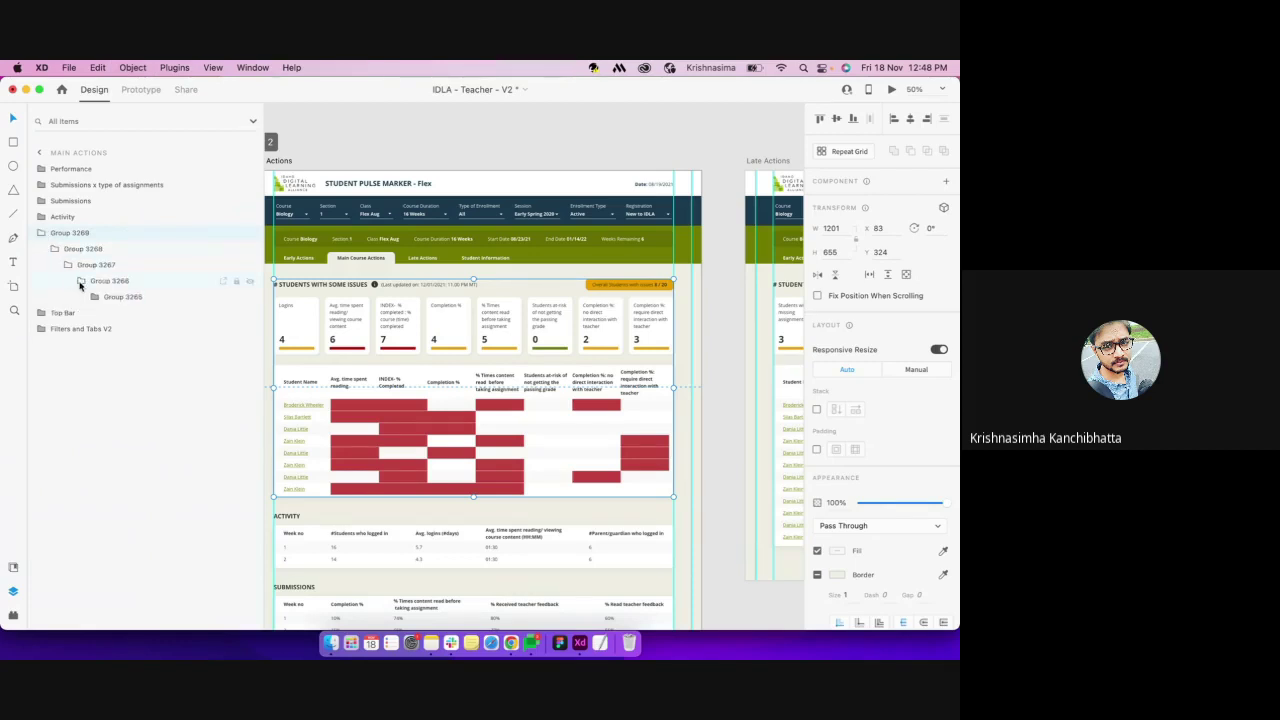
left_click(94, 297)
left_click(107, 313)
left_click(121, 329)
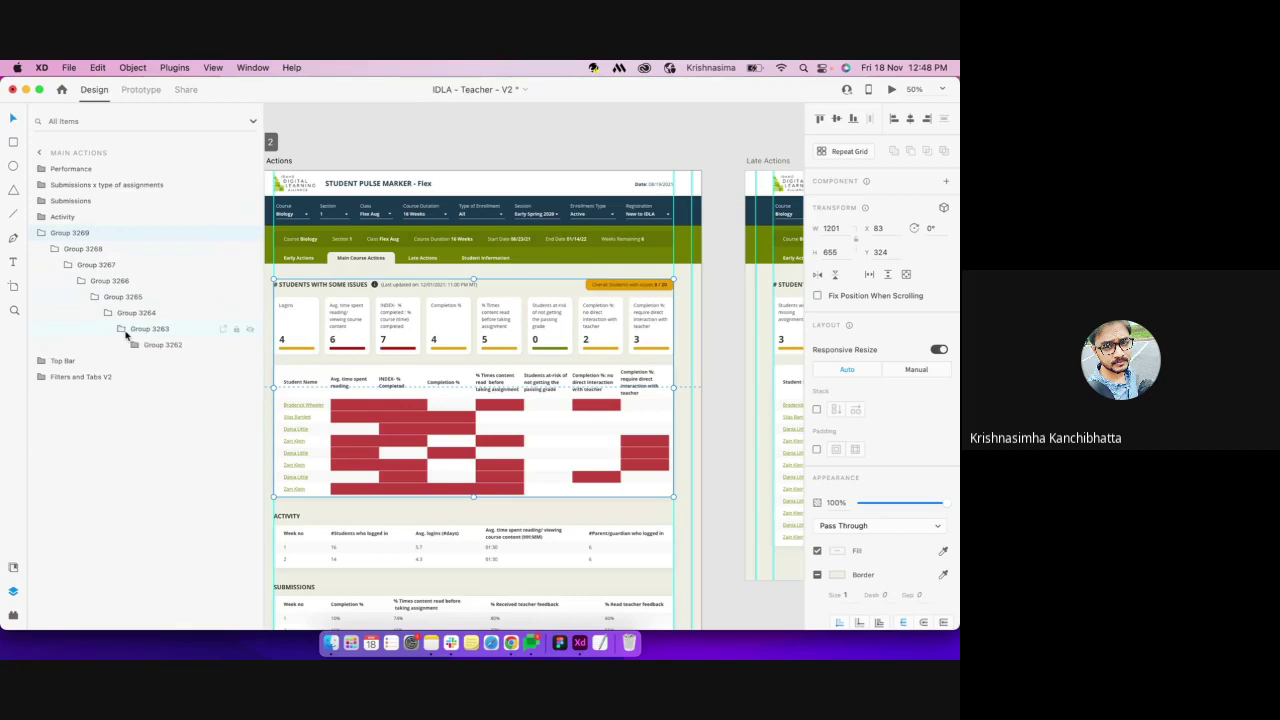
left_click(134, 345)
left_click(148, 361)
left_click(161, 377)
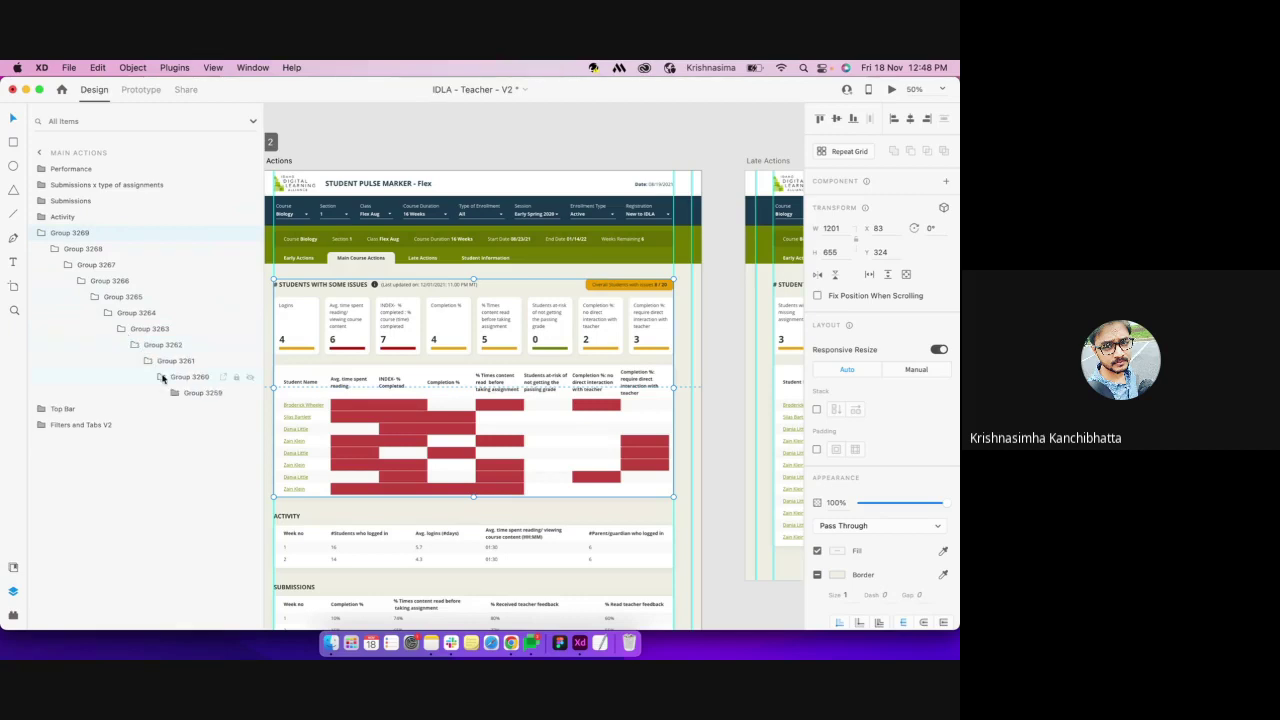
left_click(174, 393)
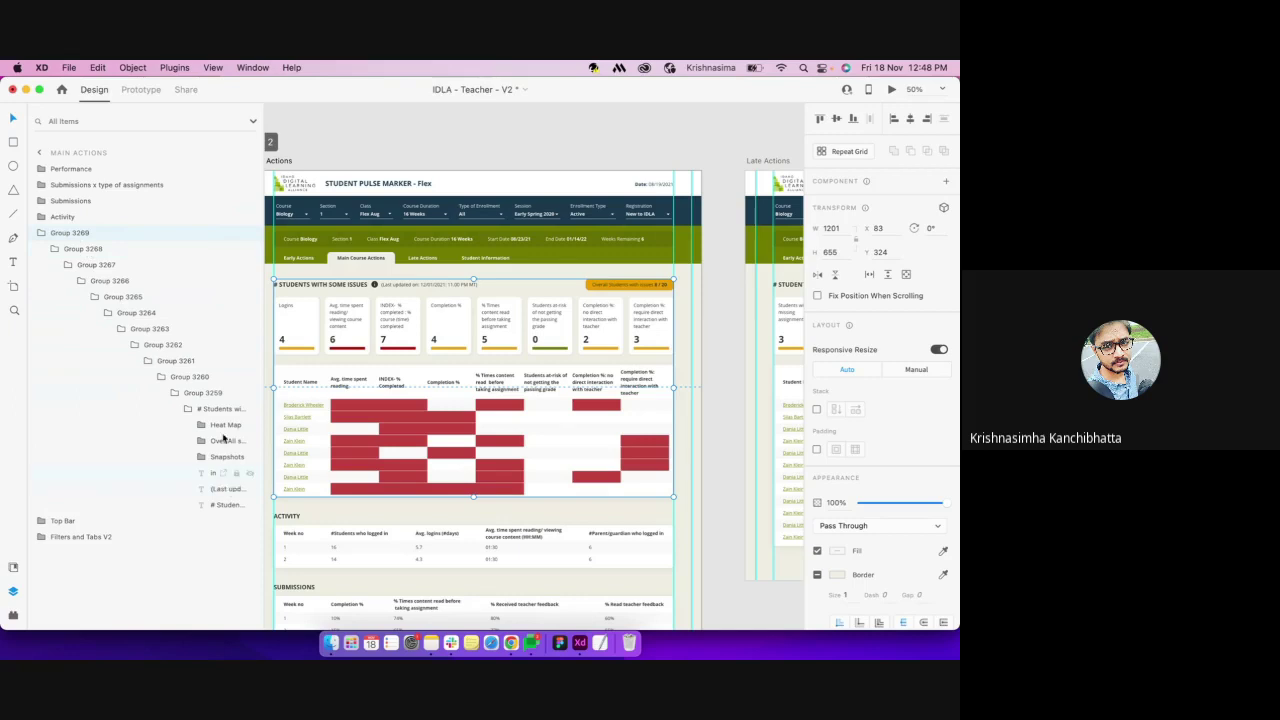
Step down through the nested groups one level at a time from the Avg. time spent reading card on the canvas
double_click(343, 311)
double_click(343, 311)
double_click(343, 311)
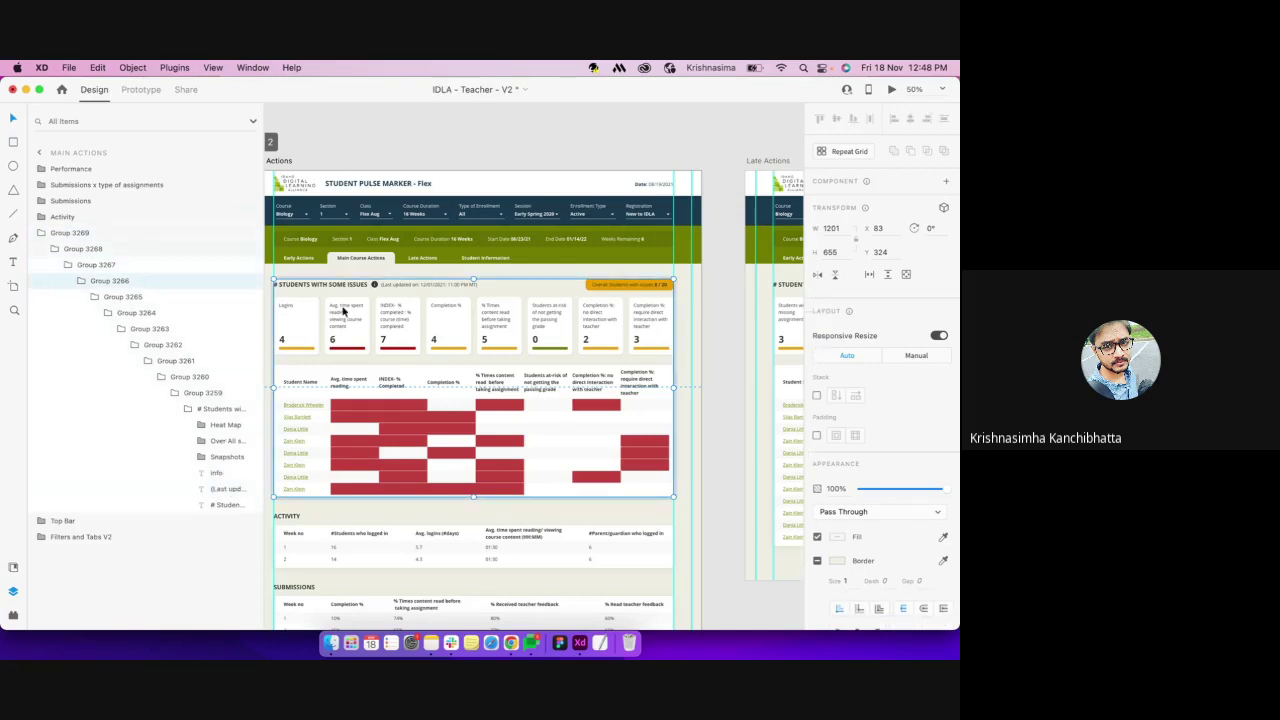
double_click(343, 311)
double_click(343, 311)
double_click(343, 311)
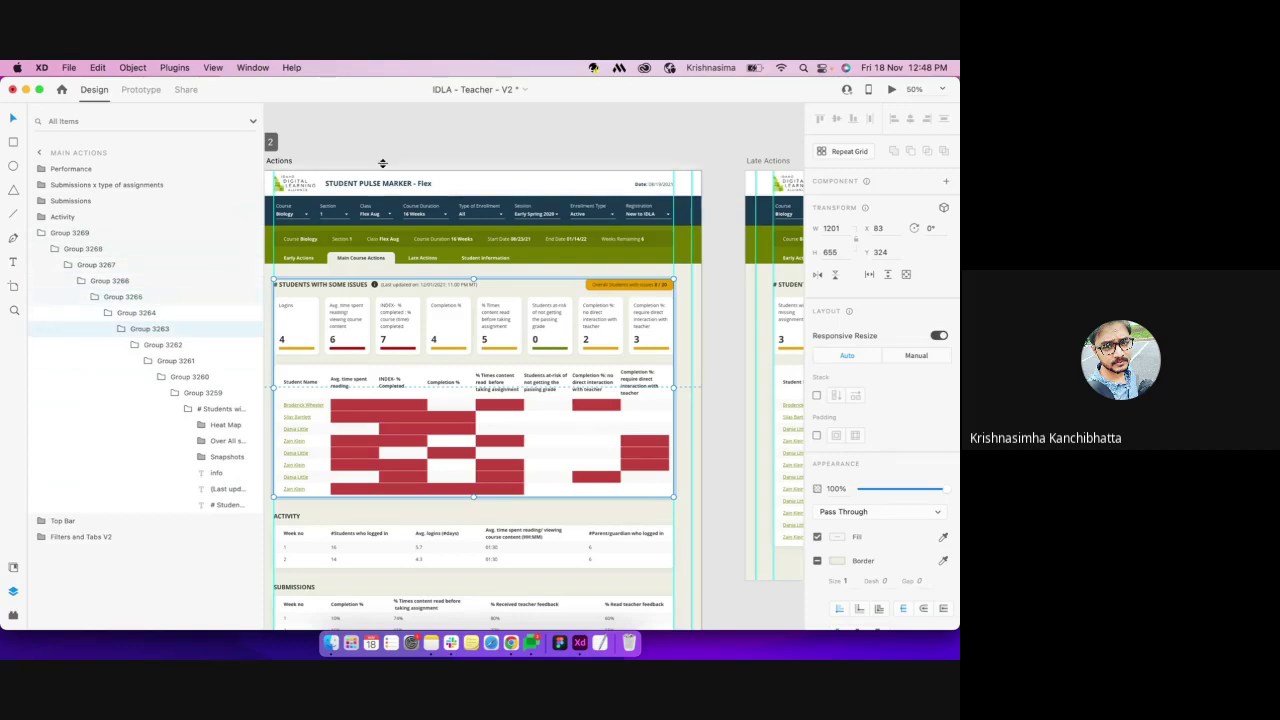
Select the label texts of the snapshot cards directly through the nested groups, one after another, and clear the selection
left_click(346, 326, "super")
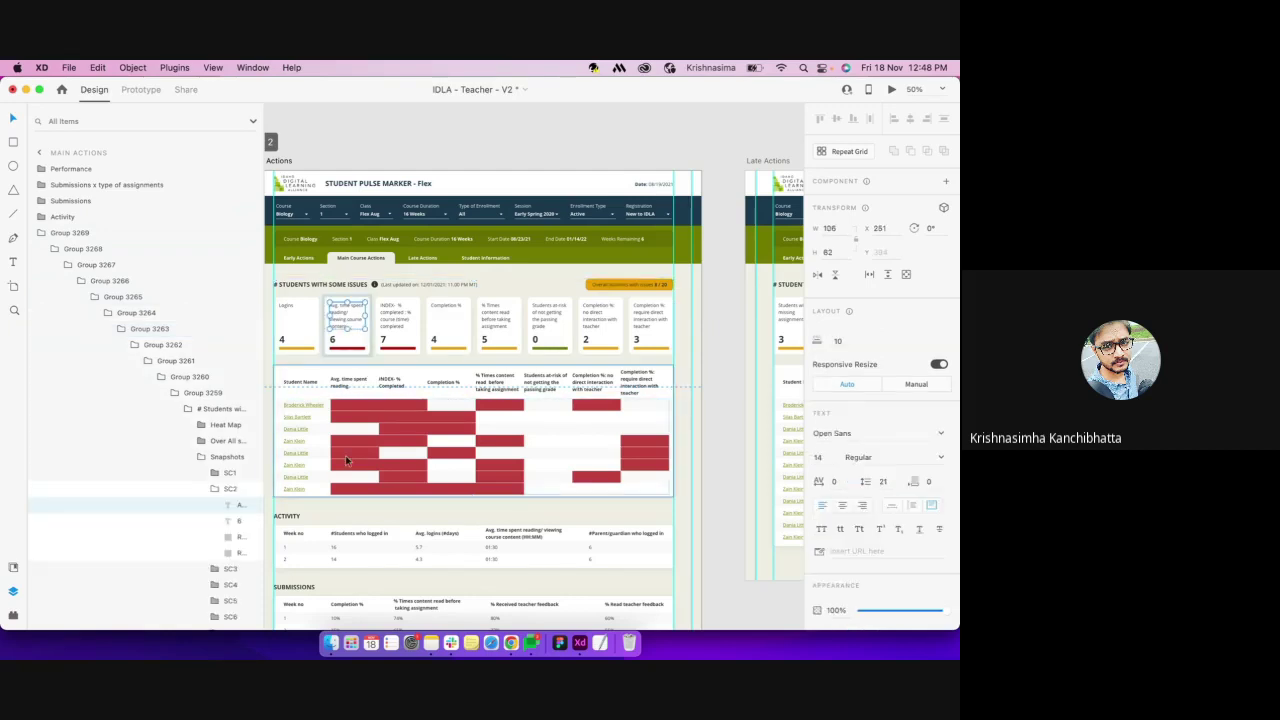
scroll(530, 390, "left", 2)
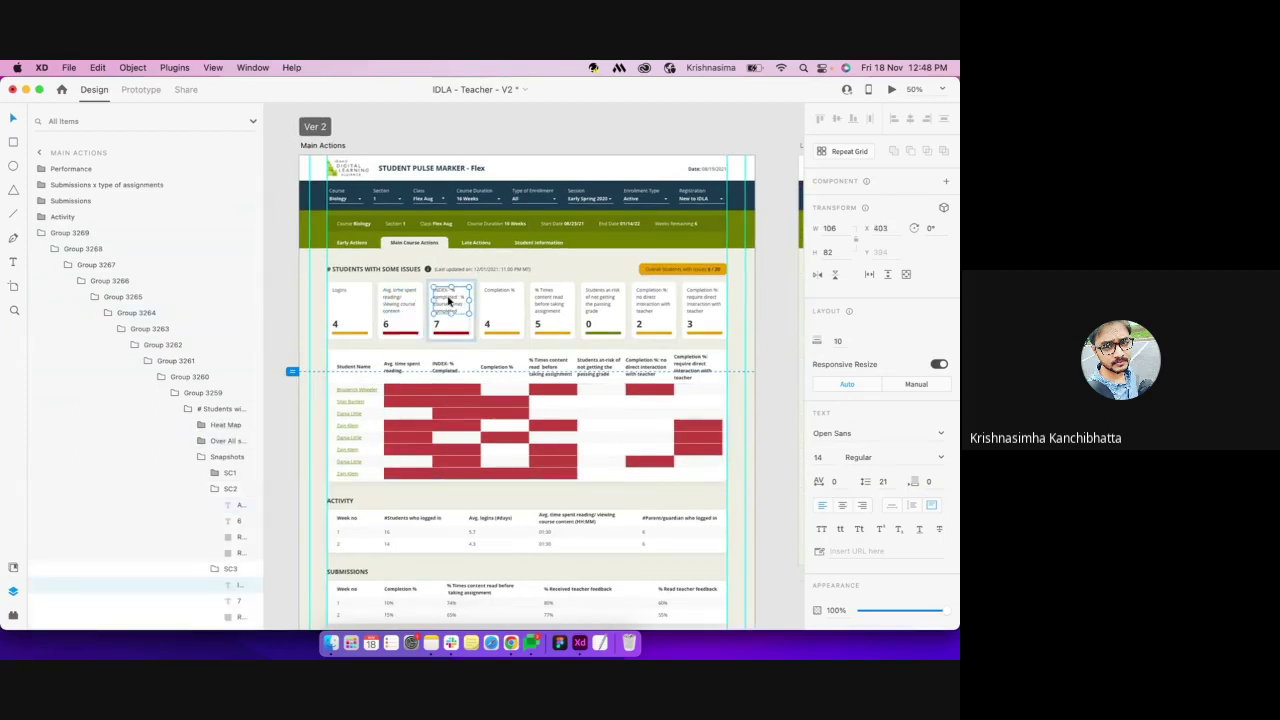
left_click(500, 298)
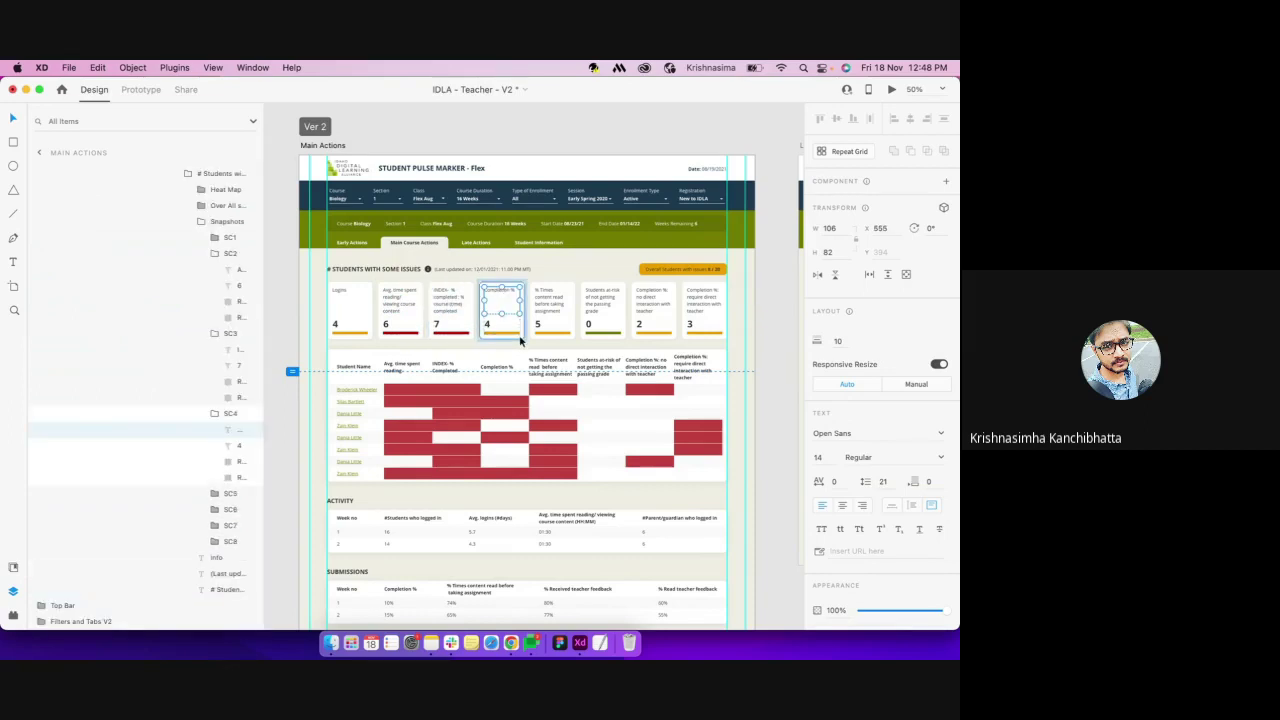
left_click(560, 303)
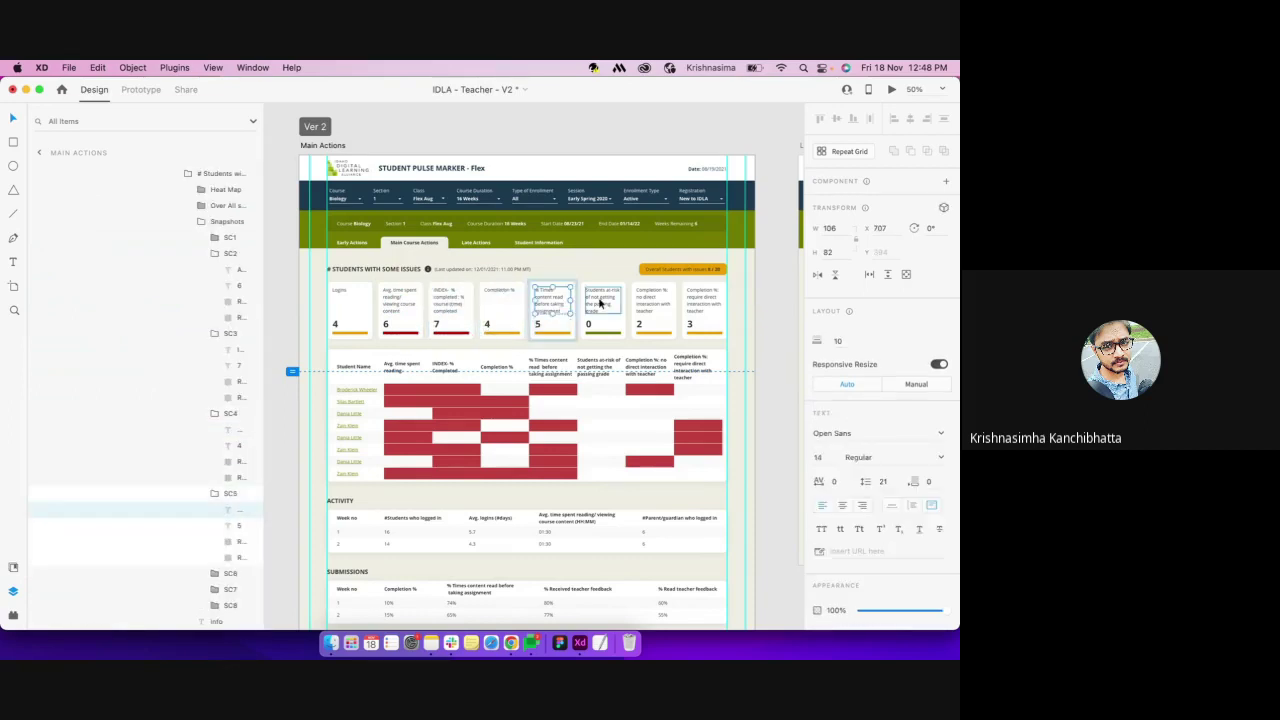
left_click(603, 300)
left_click(652, 300)
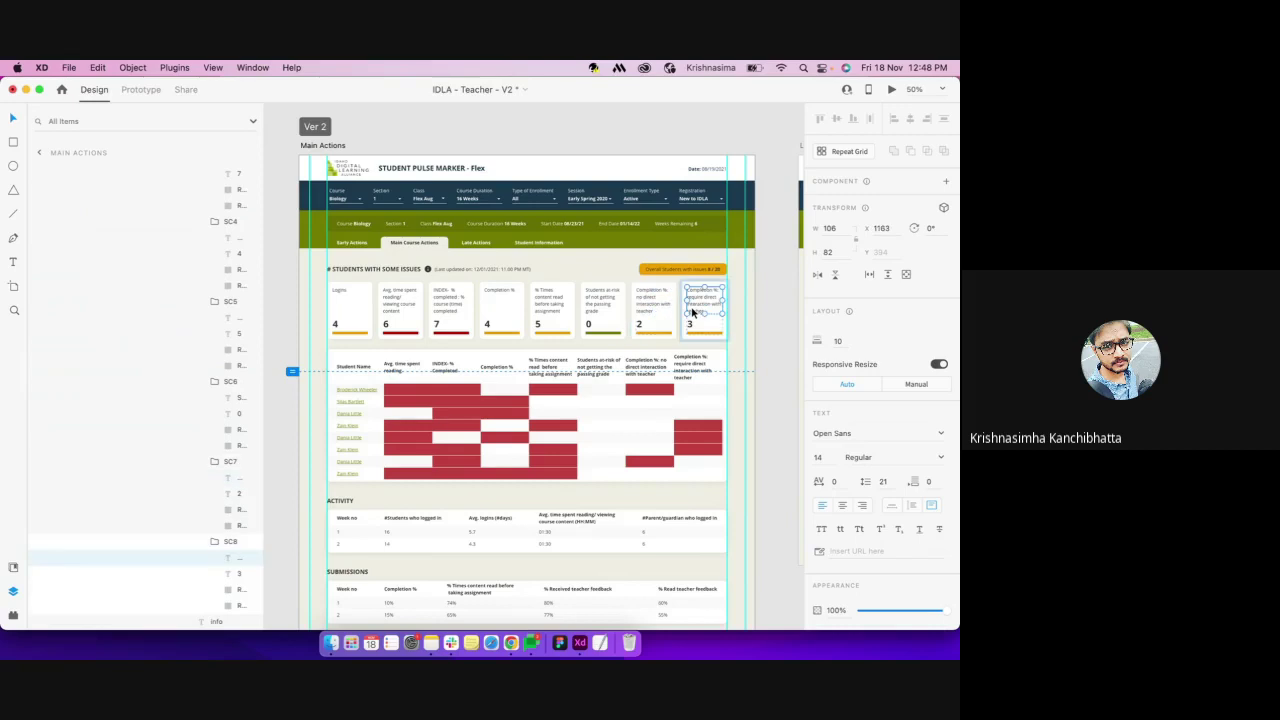
left_click(353, 347)
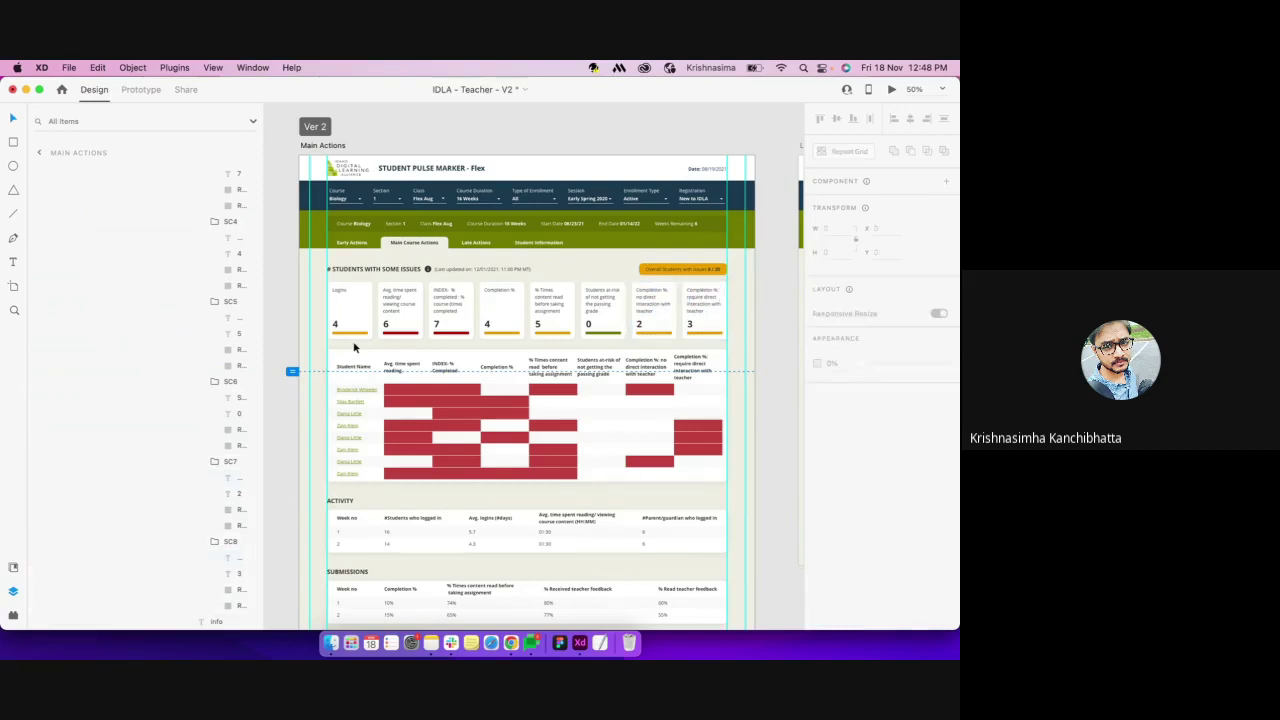
Return to the overview of all artboards and close the IDLA - Teacher - V2 document
left_click(37, 152)
key("super+0")
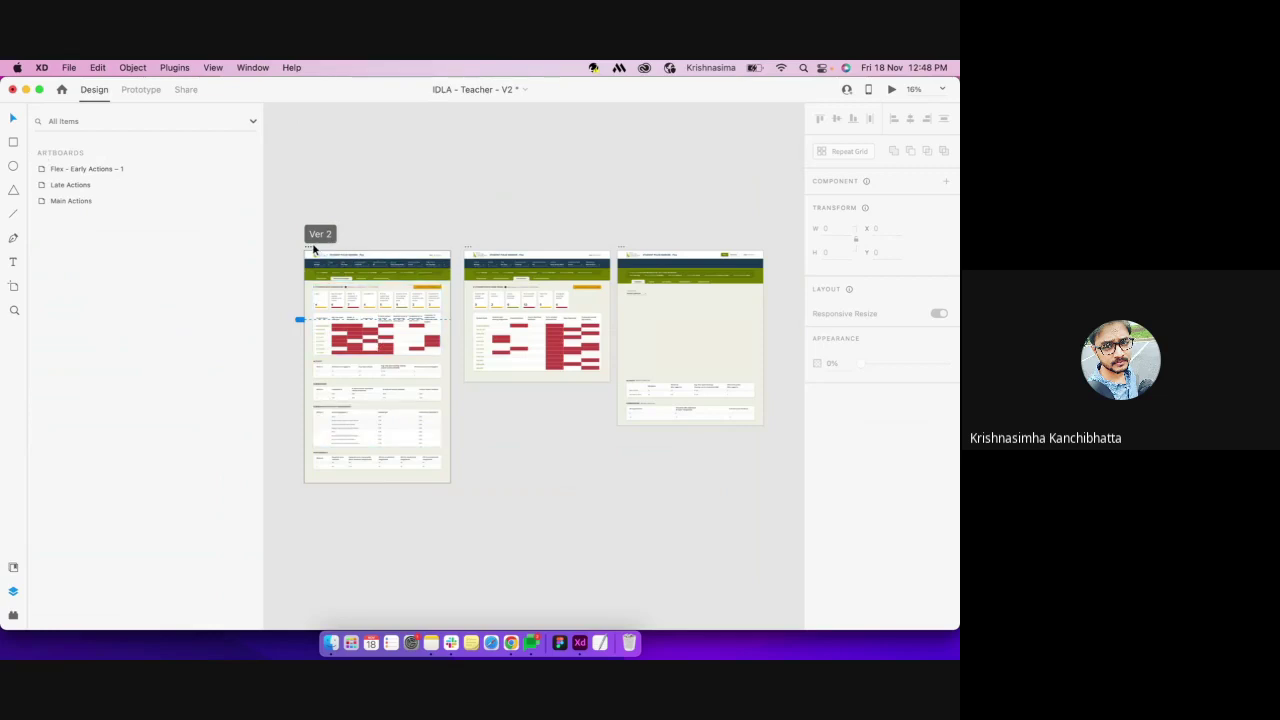
key("super+s")
left_click(488, 420)
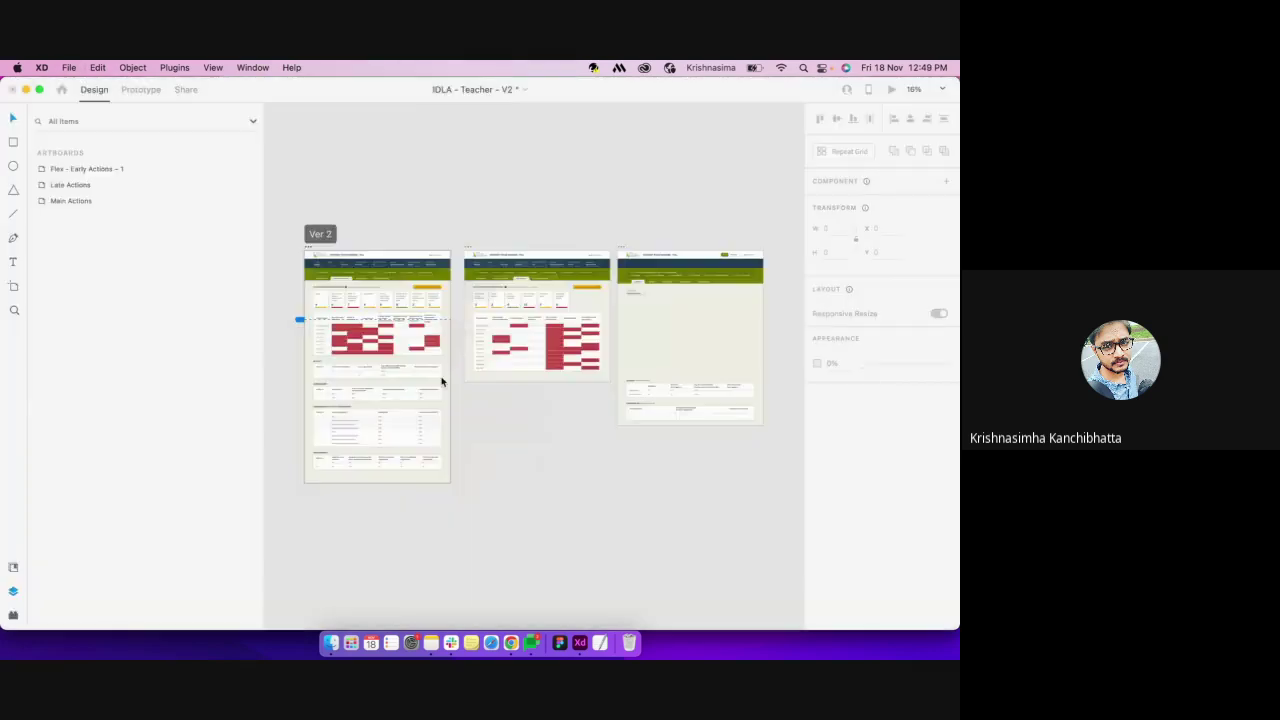
Enlarge the view of the blank Custom Size – 1 artboard in the untitled document to 50%
key("z")
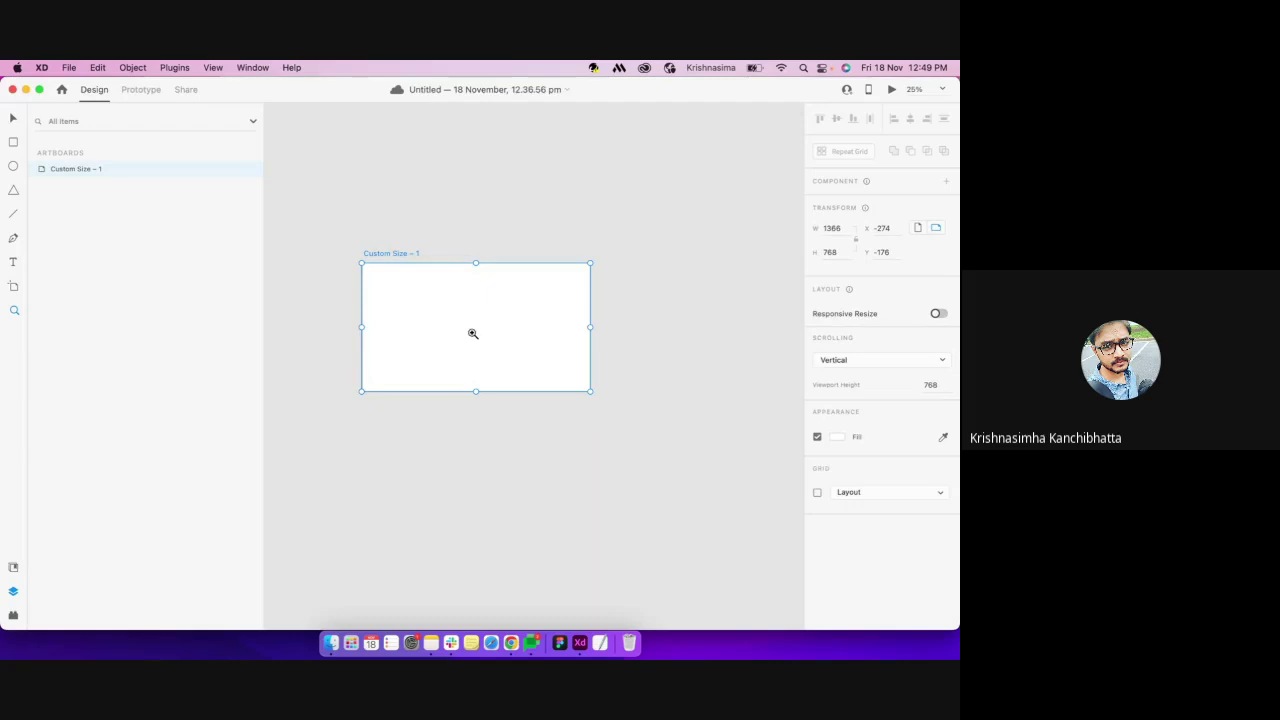
left_click(472, 333)
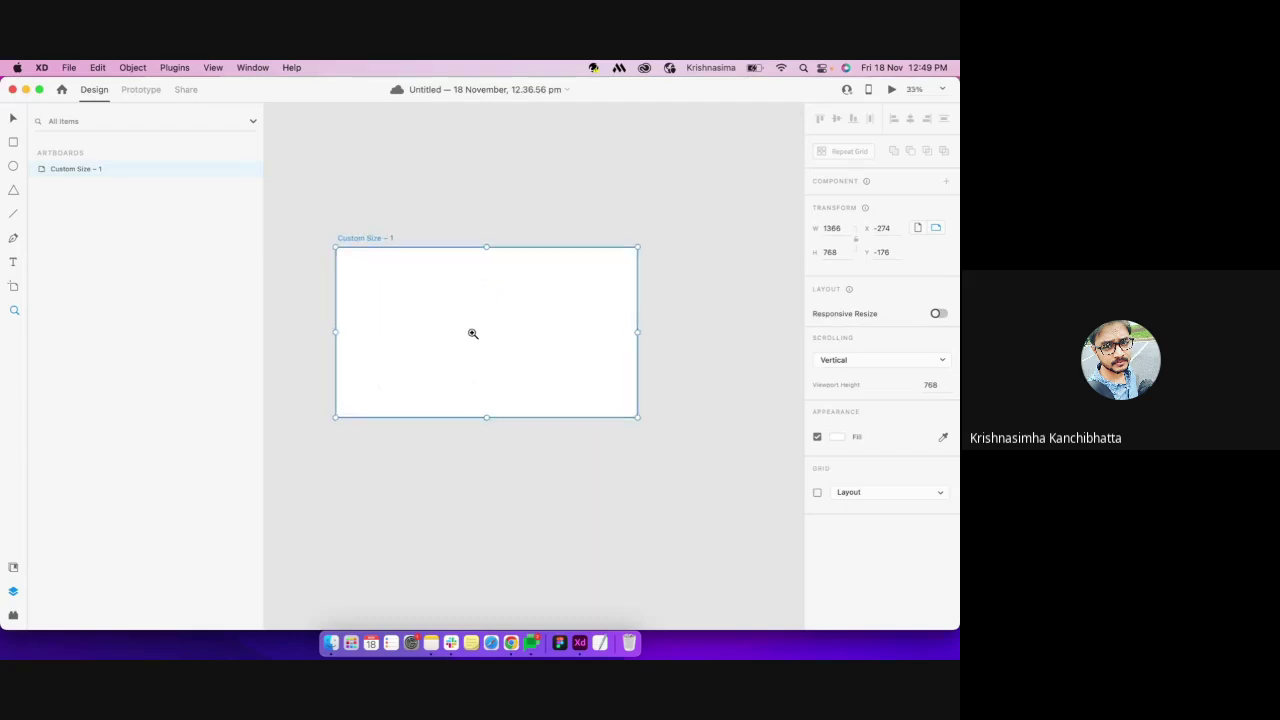
right_click(472, 336)
left_click(394, 340)
left_click(394, 340)
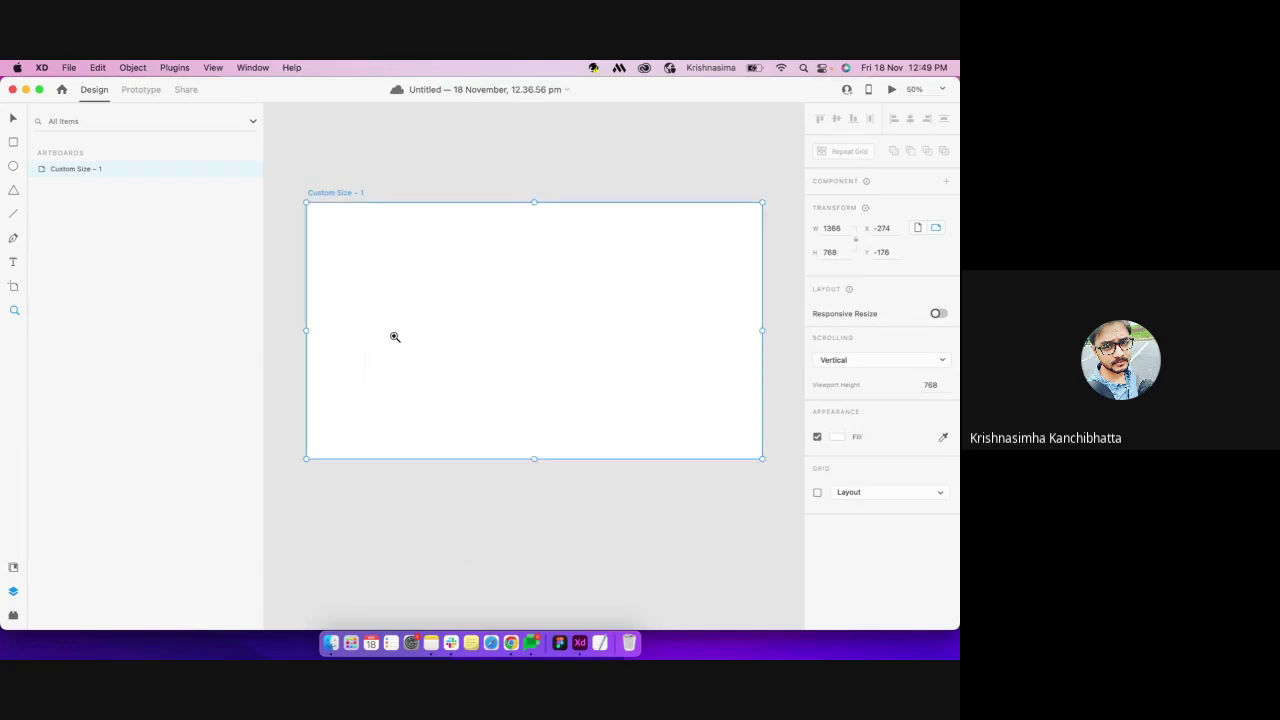
Draw a rectangle about 841 by 102 in the upper part of the artboard and add the text Name inside it
left_click(12, 145)
left_click_drag(343, 260, 624, 295)
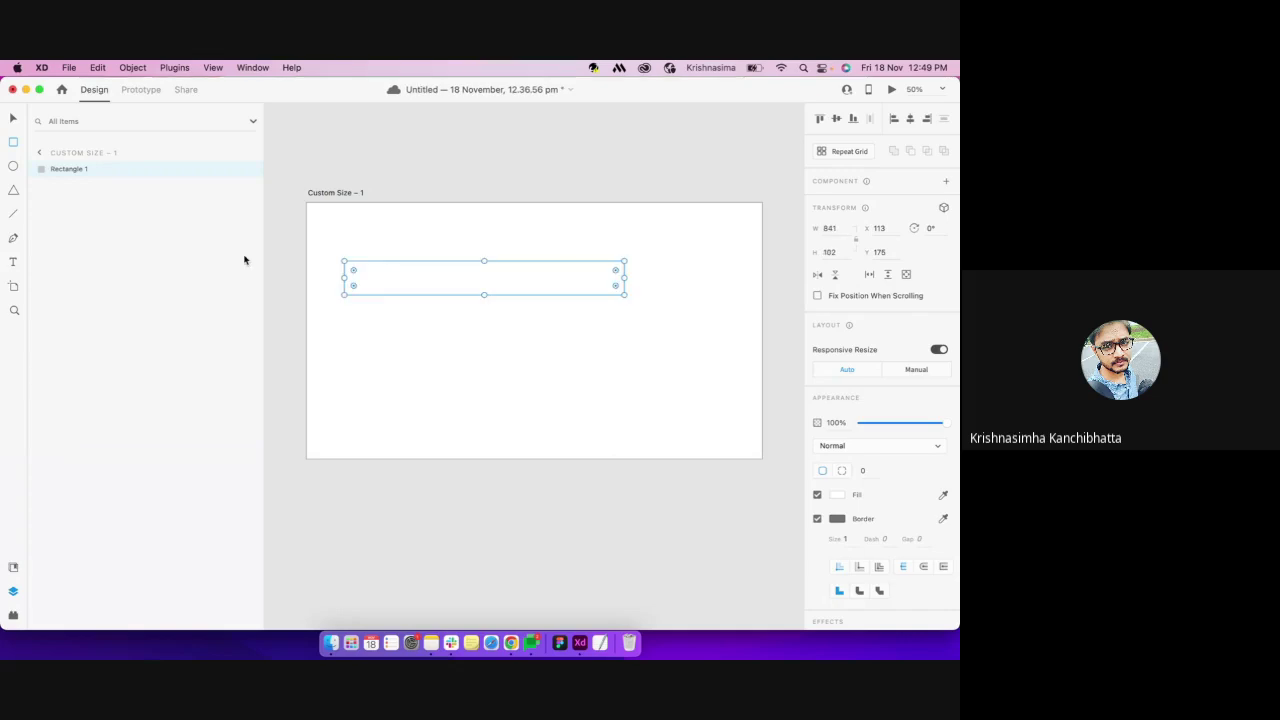
left_click(13, 264)
left_click(358, 276)
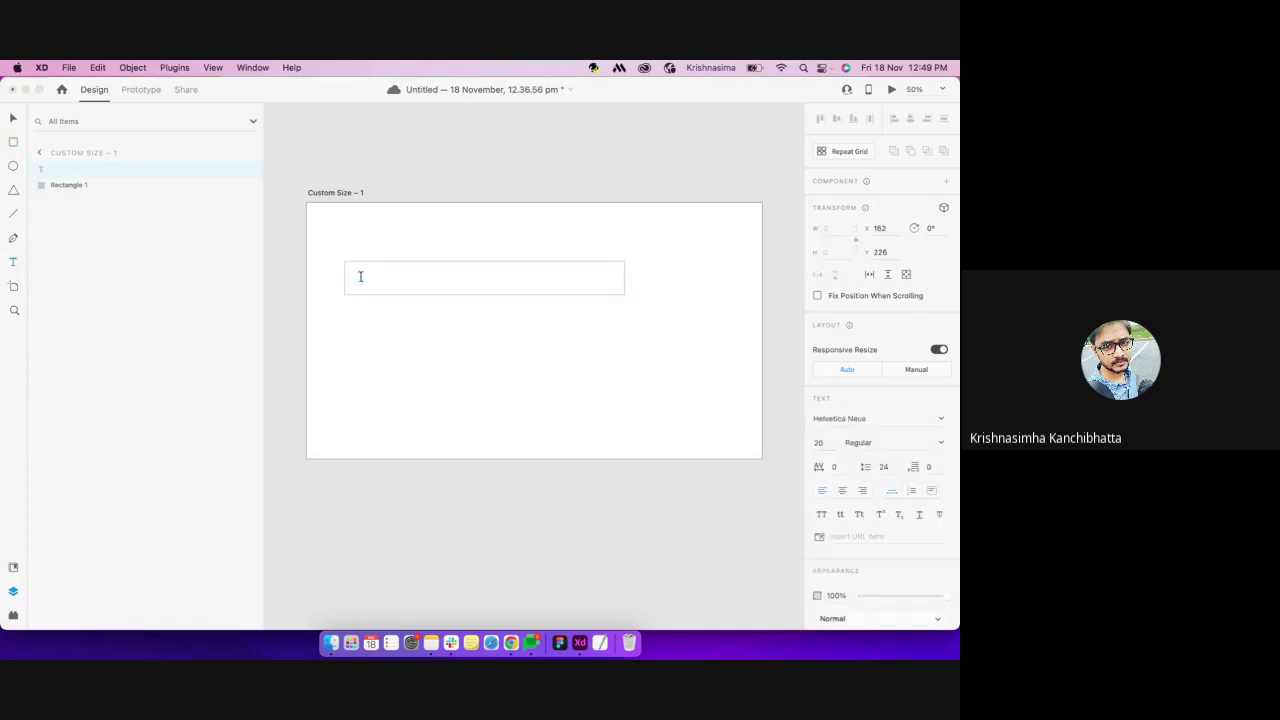
type("Name")
key("Escape")
key("super+0")
key("super+1")
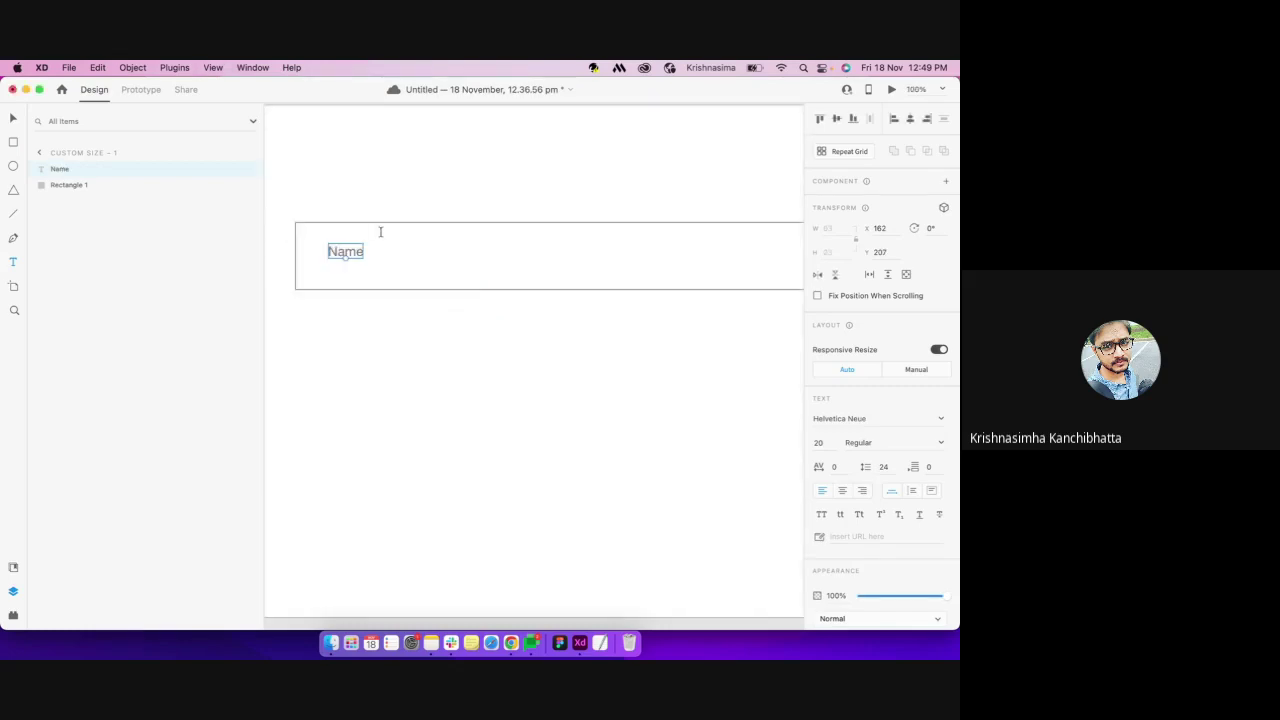
Duplicate the Name text twice along the row and change the copies to sub text and text
left_click_drag(355, 257, 447, 256)
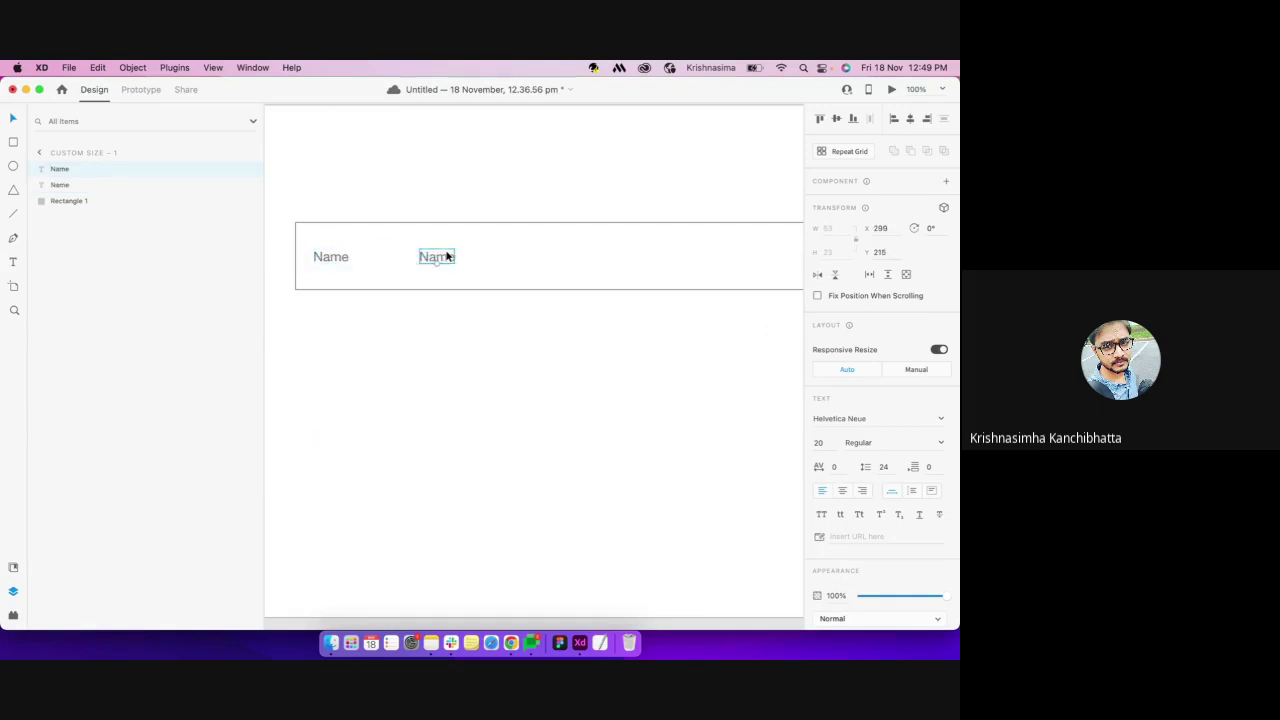
double_click(447, 256)
type("sub text")
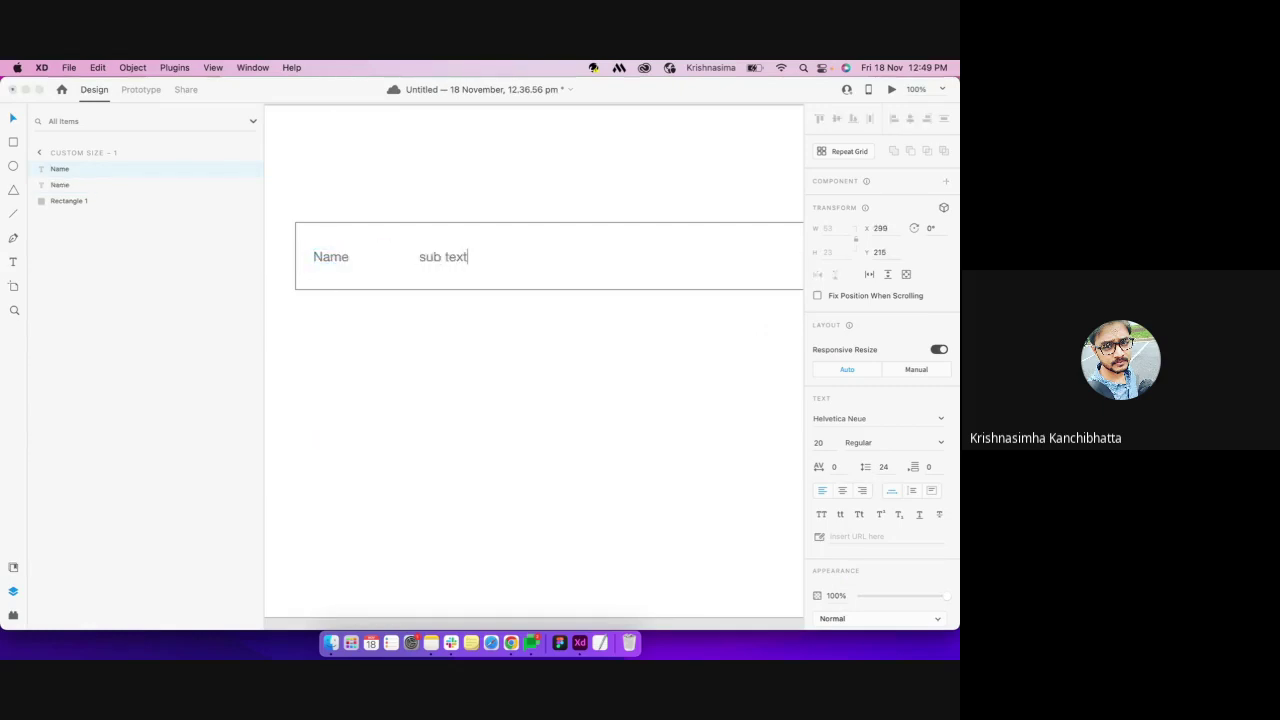
key("Escape")
left_click_drag(457, 257, 590, 263, "alt")
double_click(590, 263)
type("text")
key("Escape")
scroll(617, 369, "right", 3)
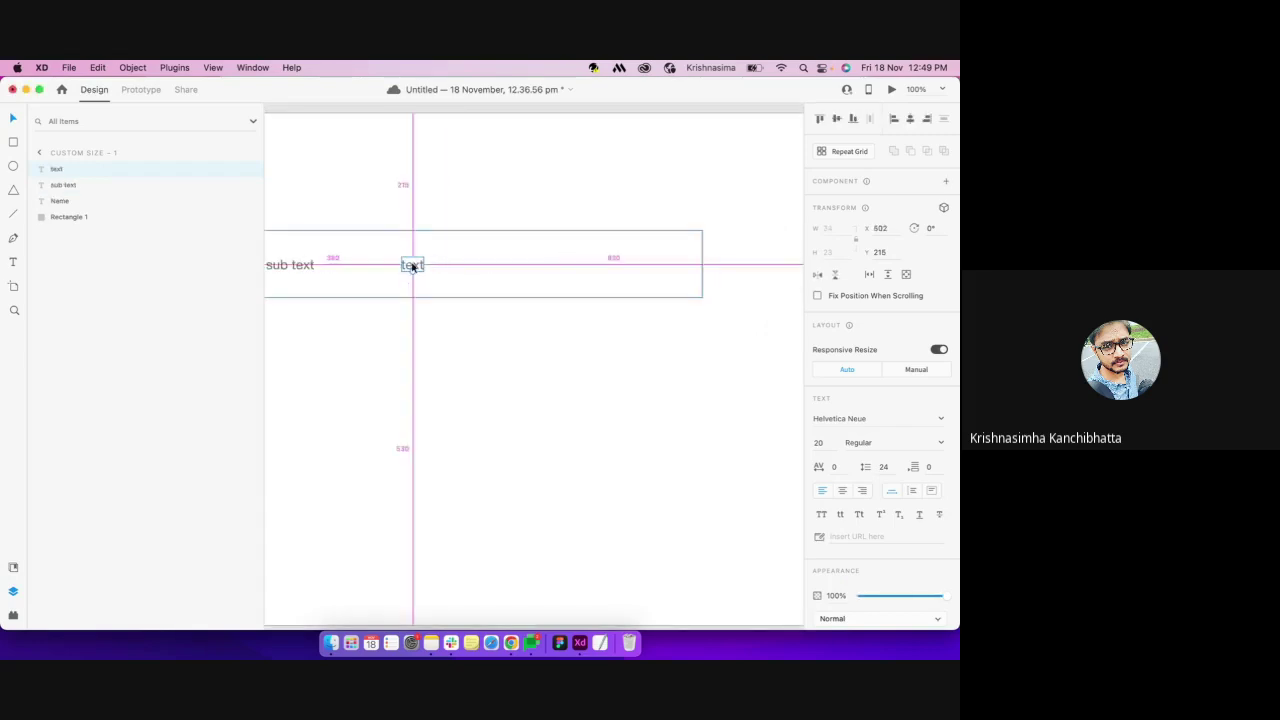
left_click_drag(414, 263, 576, 263, "alt")
key("Delete")
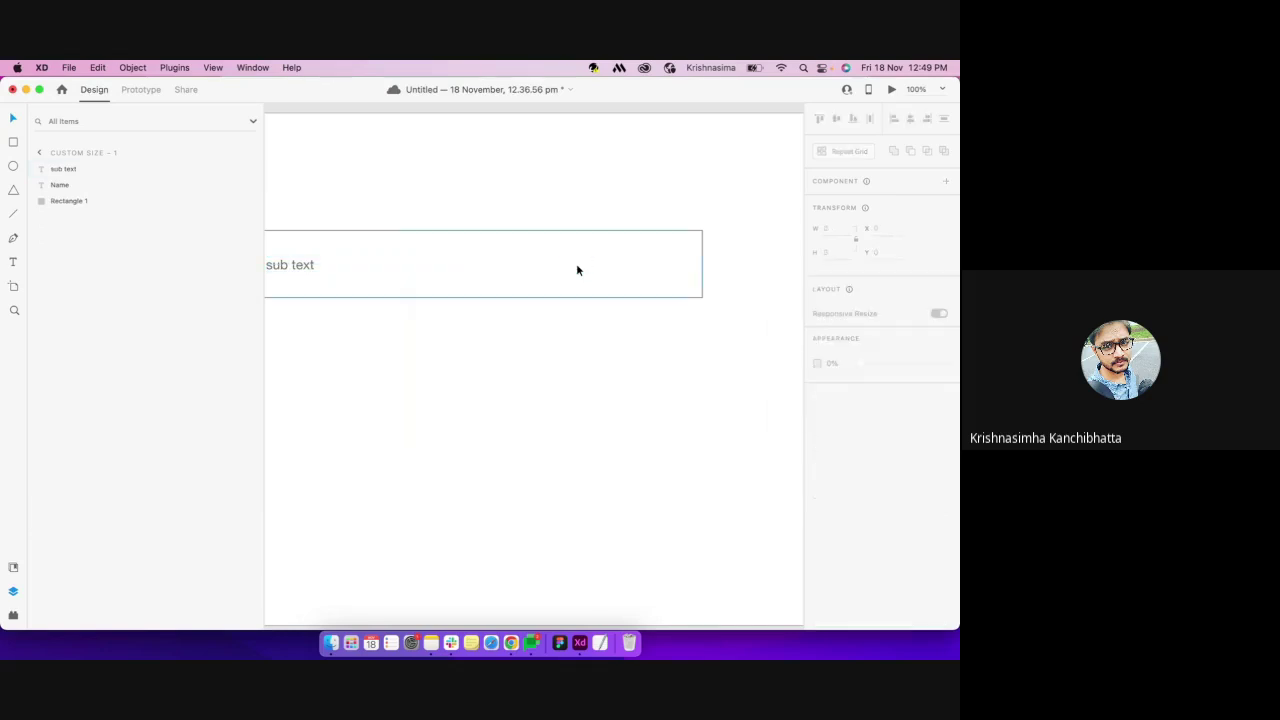
left_click(576, 263)
key("super+z")
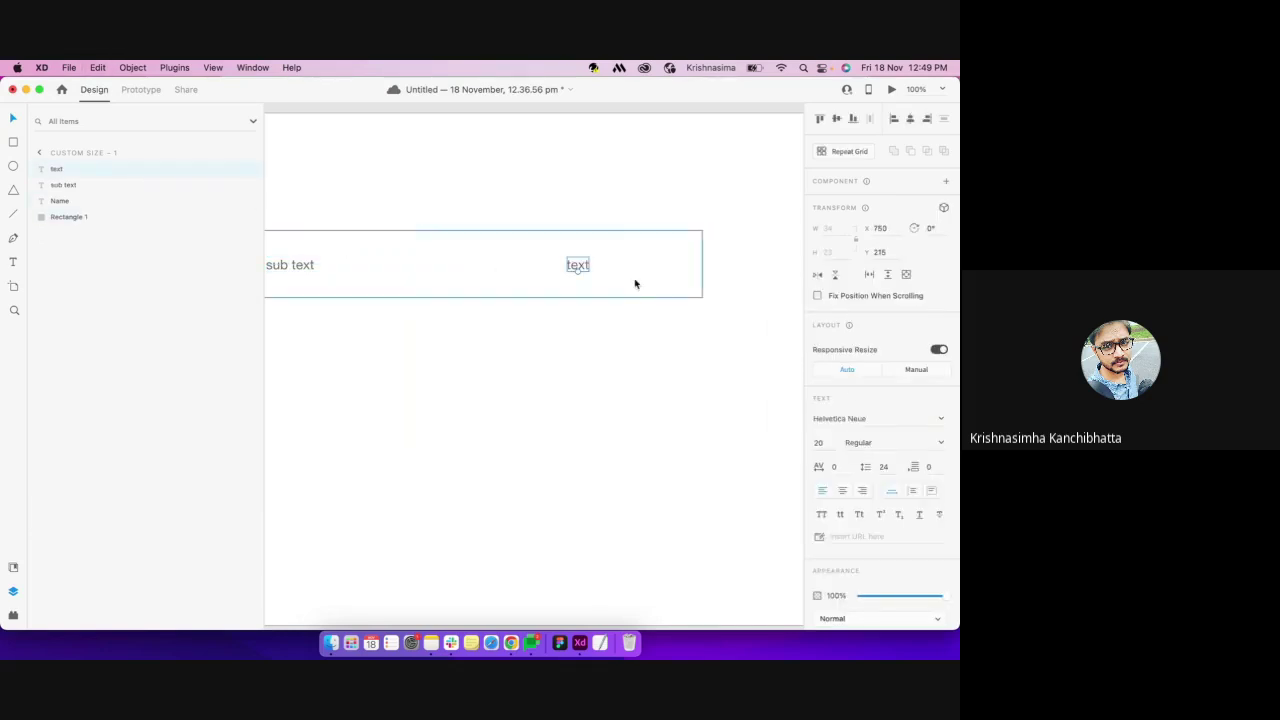
scroll(370, 237, "left", 2)
scroll(370, 237, "left", 2)
scroll(386, 237, "right", 3)
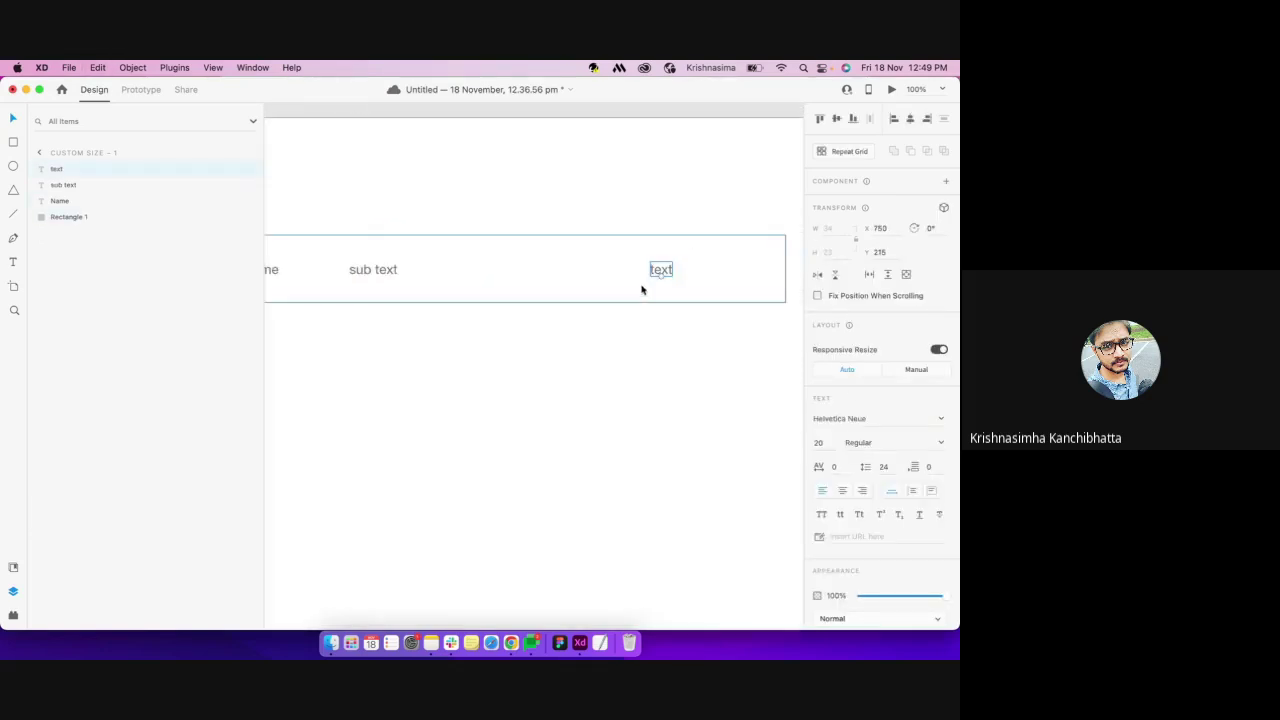
left_click_drag(660, 277, 632, 272)
key("Delete")
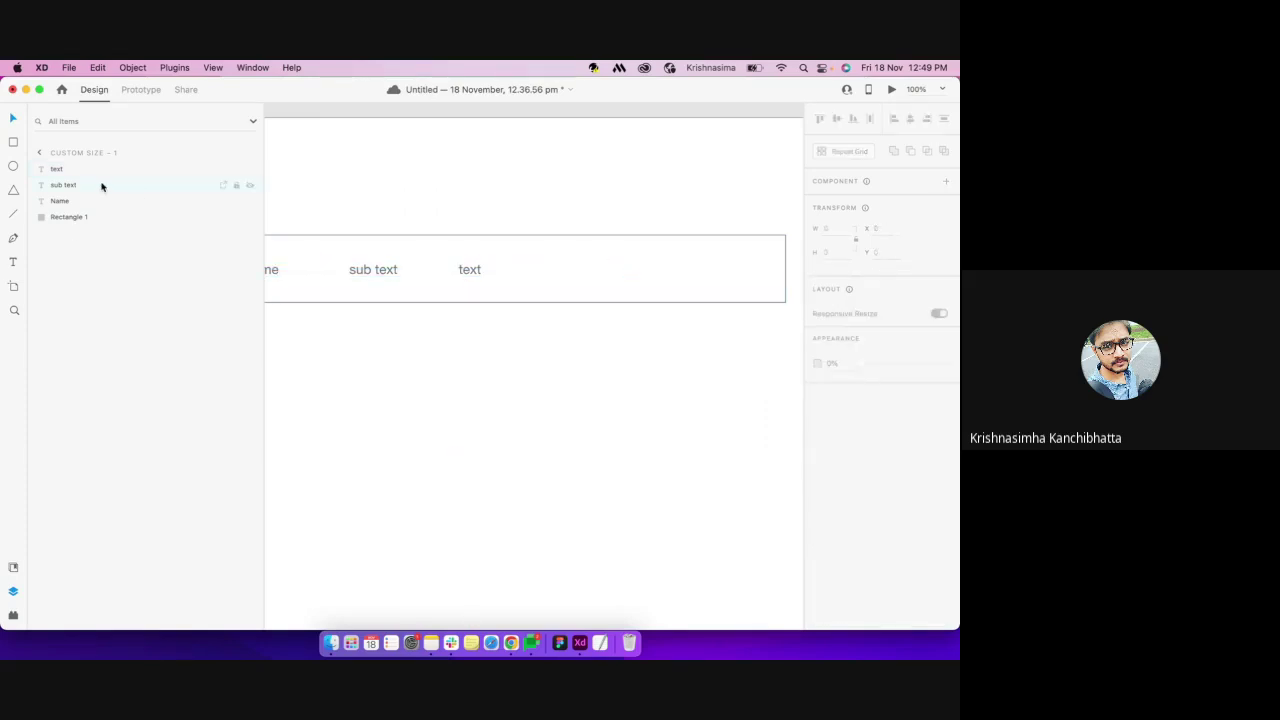
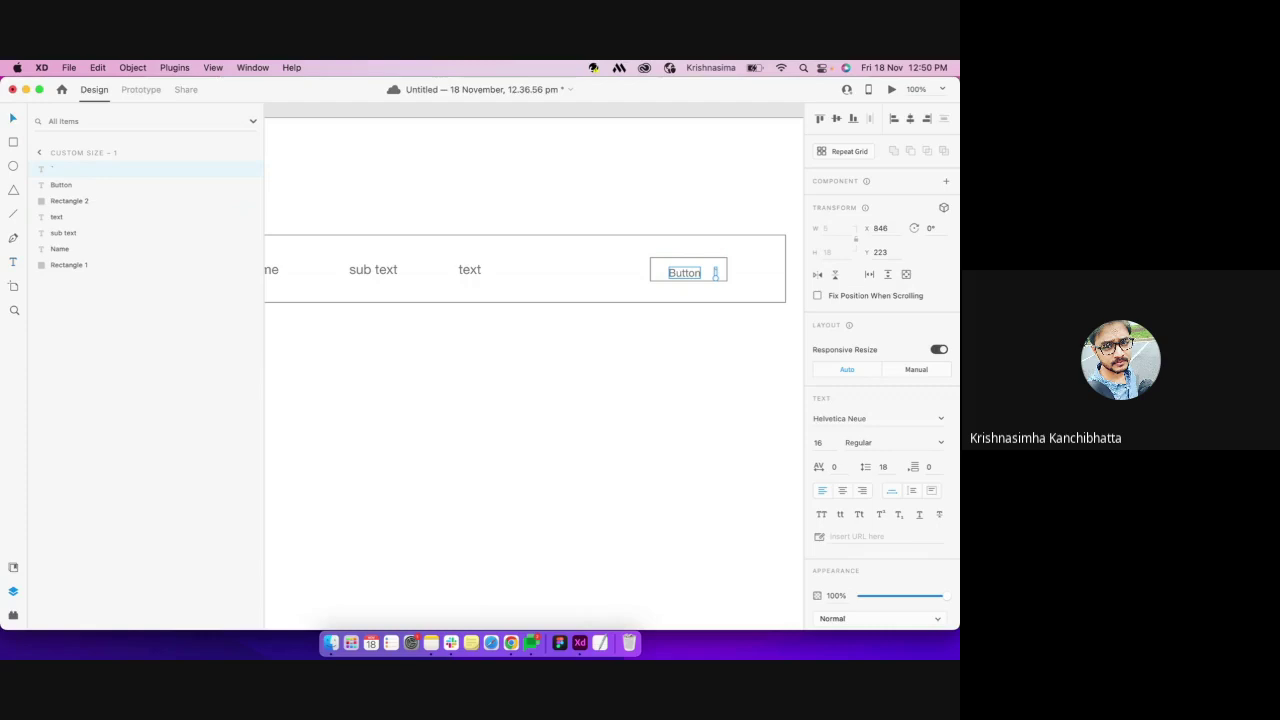
Center the Button label vertically and horizontally in its small rectangle and group the two
key("Escape")
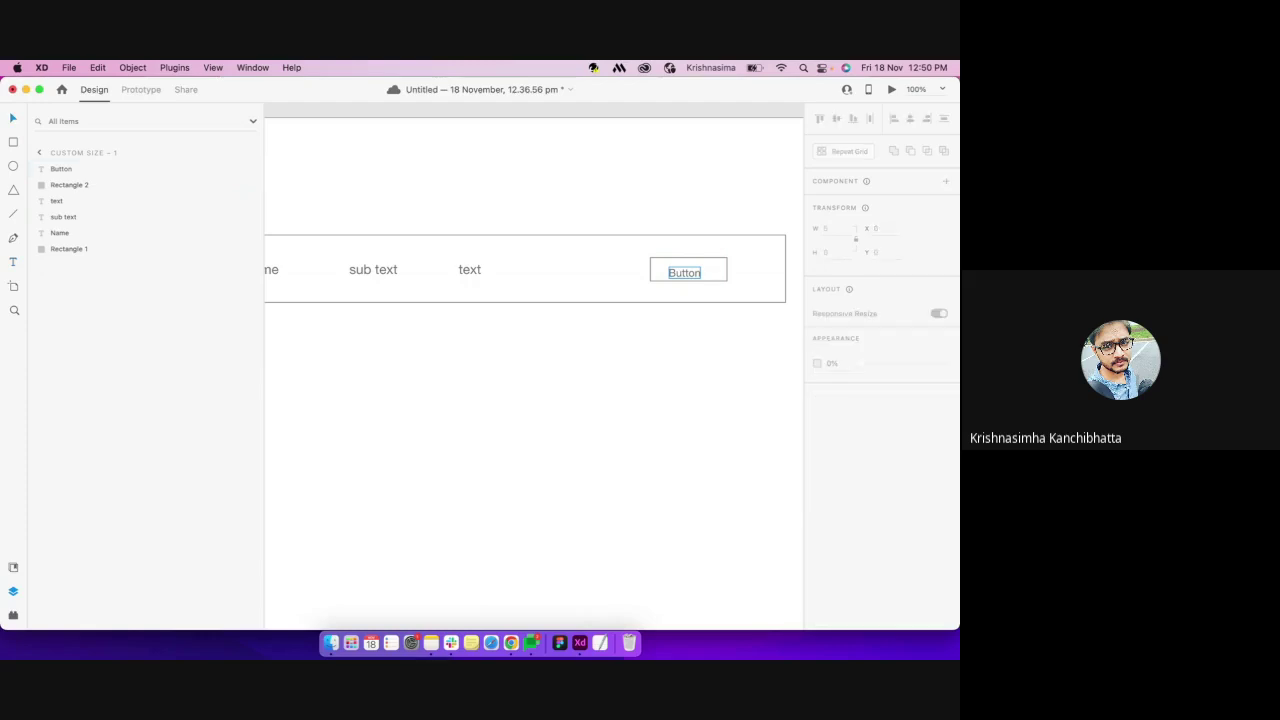
key("Escape")
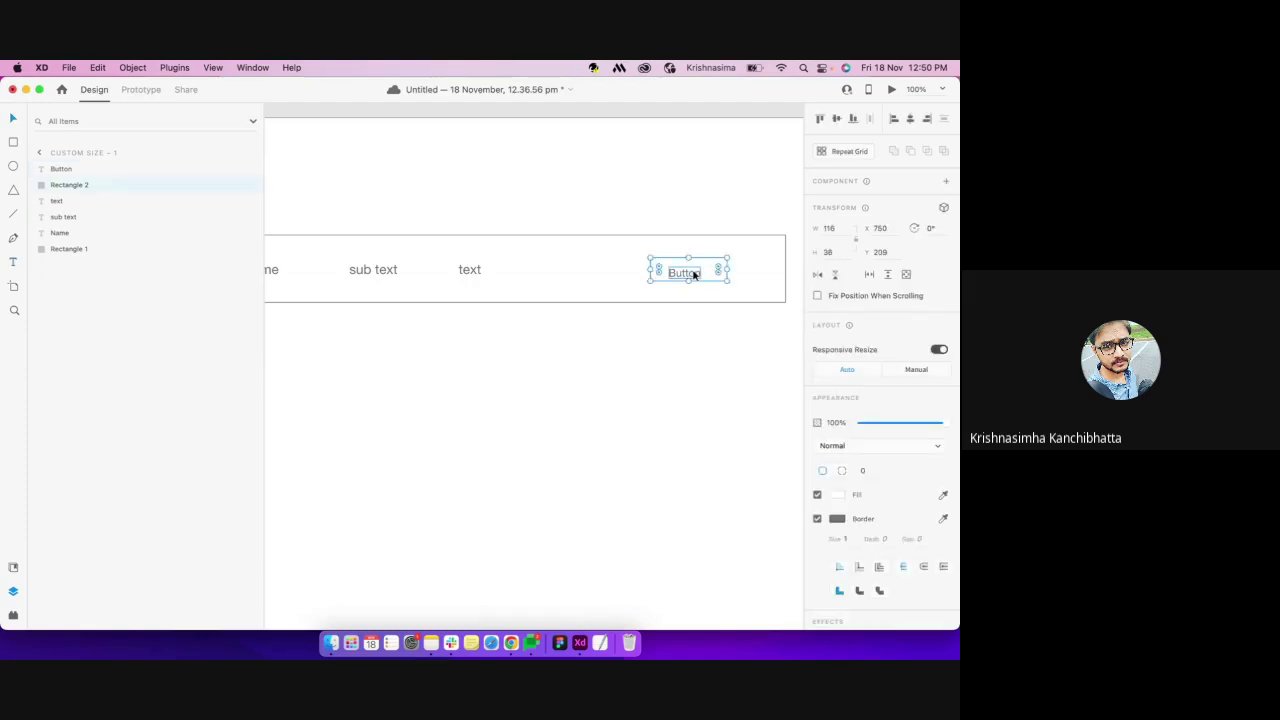
left_click(837, 119)
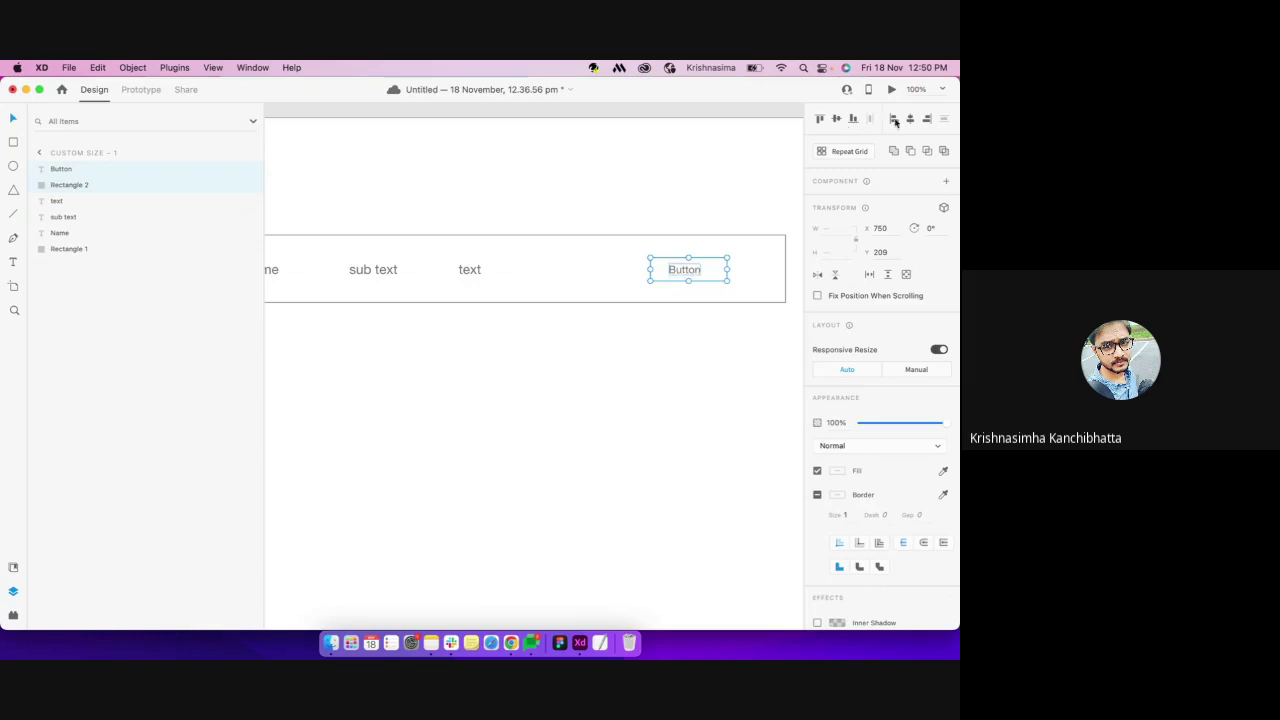
left_click(910, 119)
key("super+g")
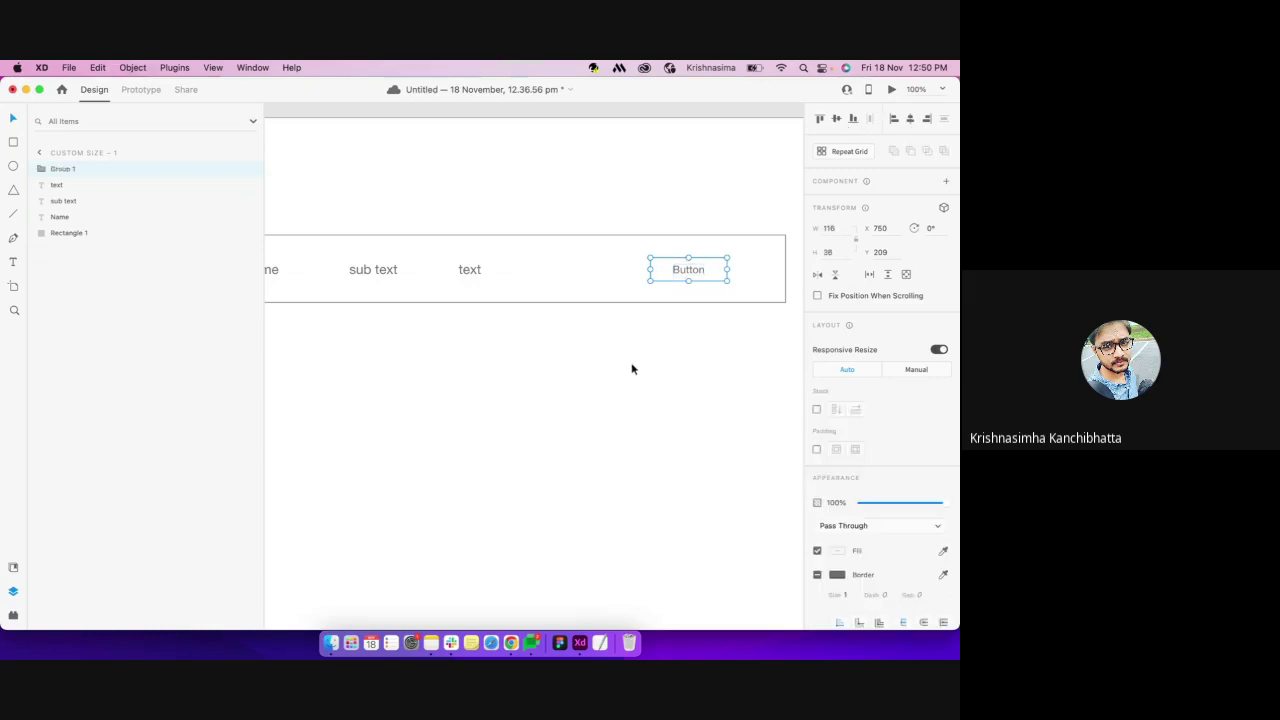
Group the whole row and extend it downward with Repeat Grid to four rows, about 480 high
scroll(400, 460, "left", 2)
key("super+minus")
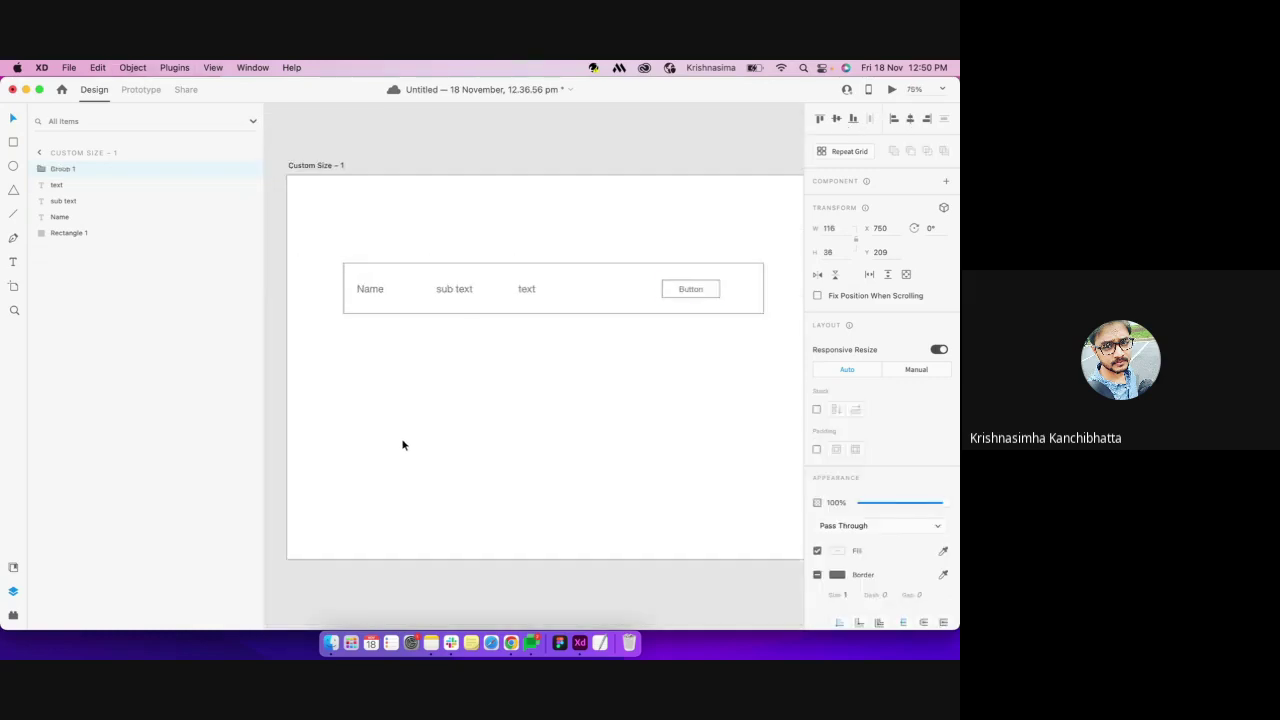
left_click_drag(732, 343, 351, 268)
key("super+g")
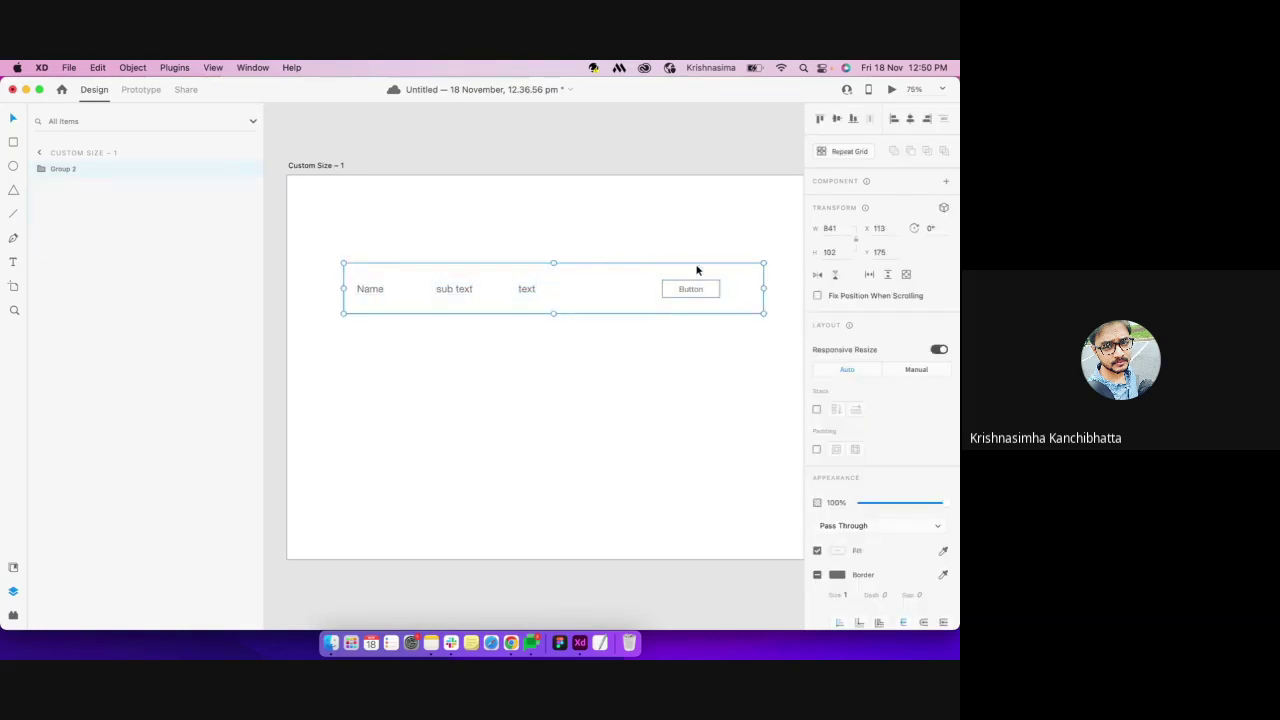
left_click(837, 158)
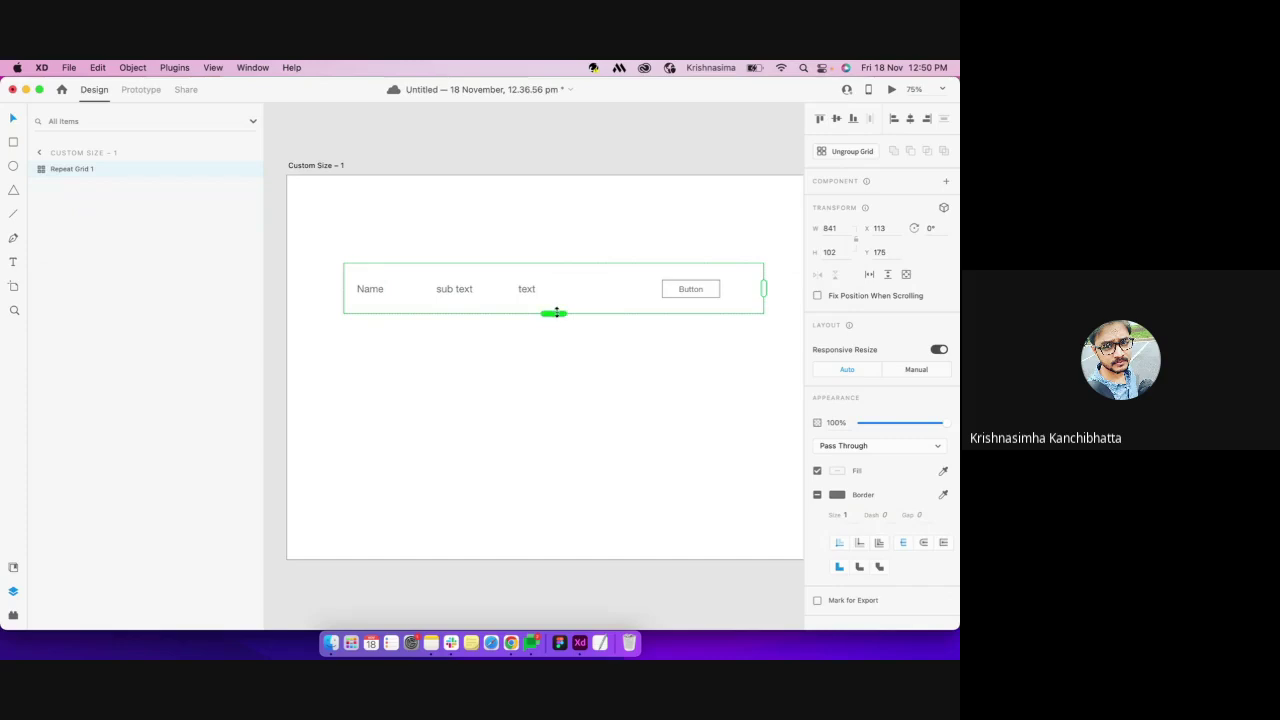
left_click_drag(553, 312, 590, 505)
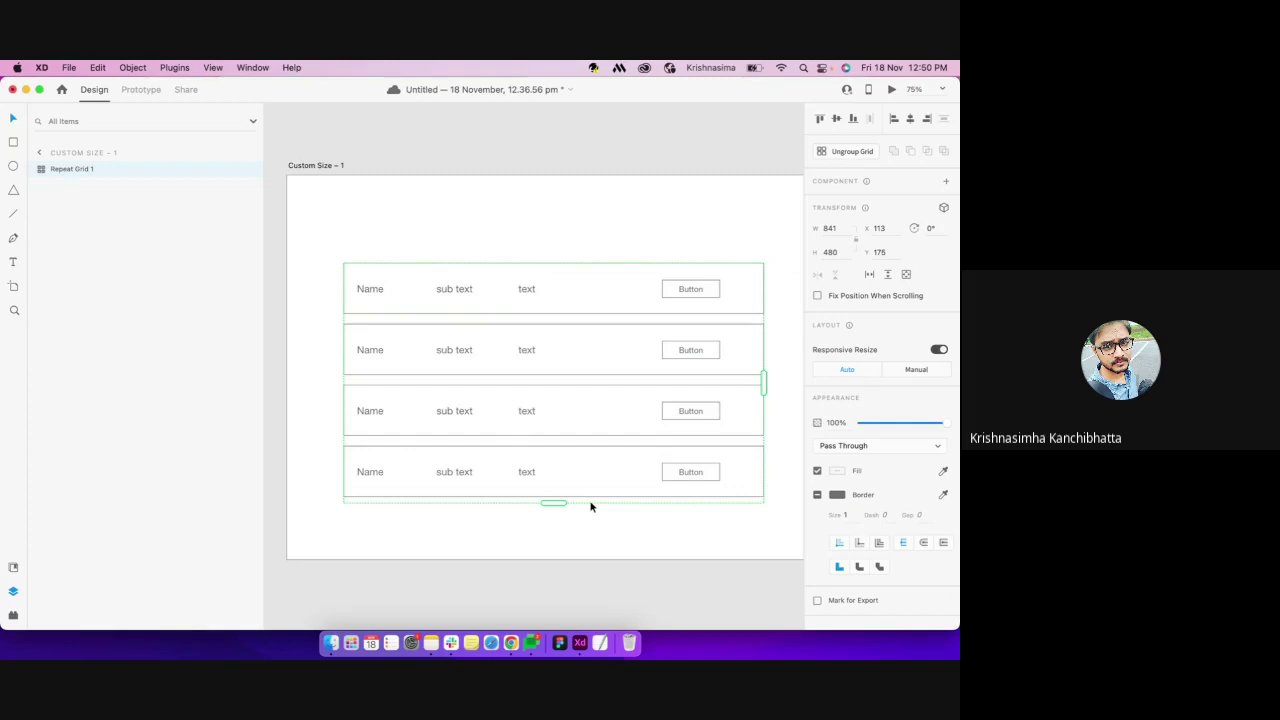
Open the second row's Name text for editing, leave it, and delete the entire repeat grid
double_click(375, 347)
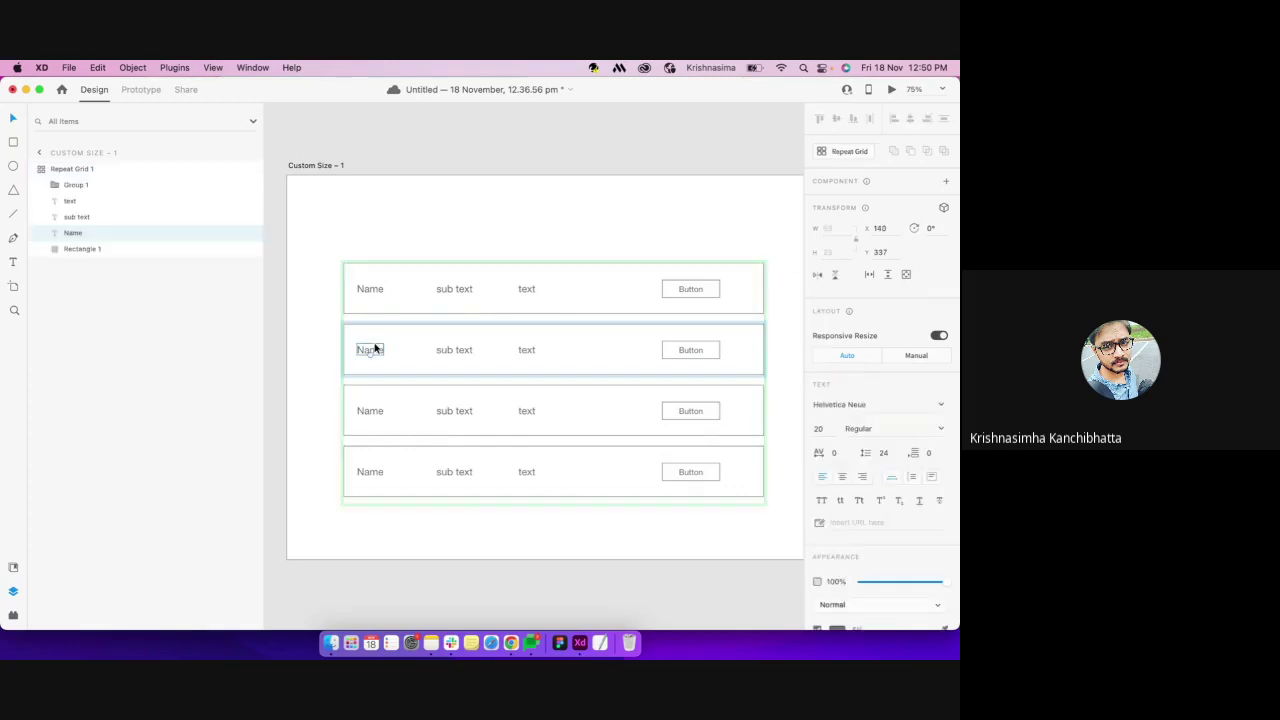
double_click(375, 347)
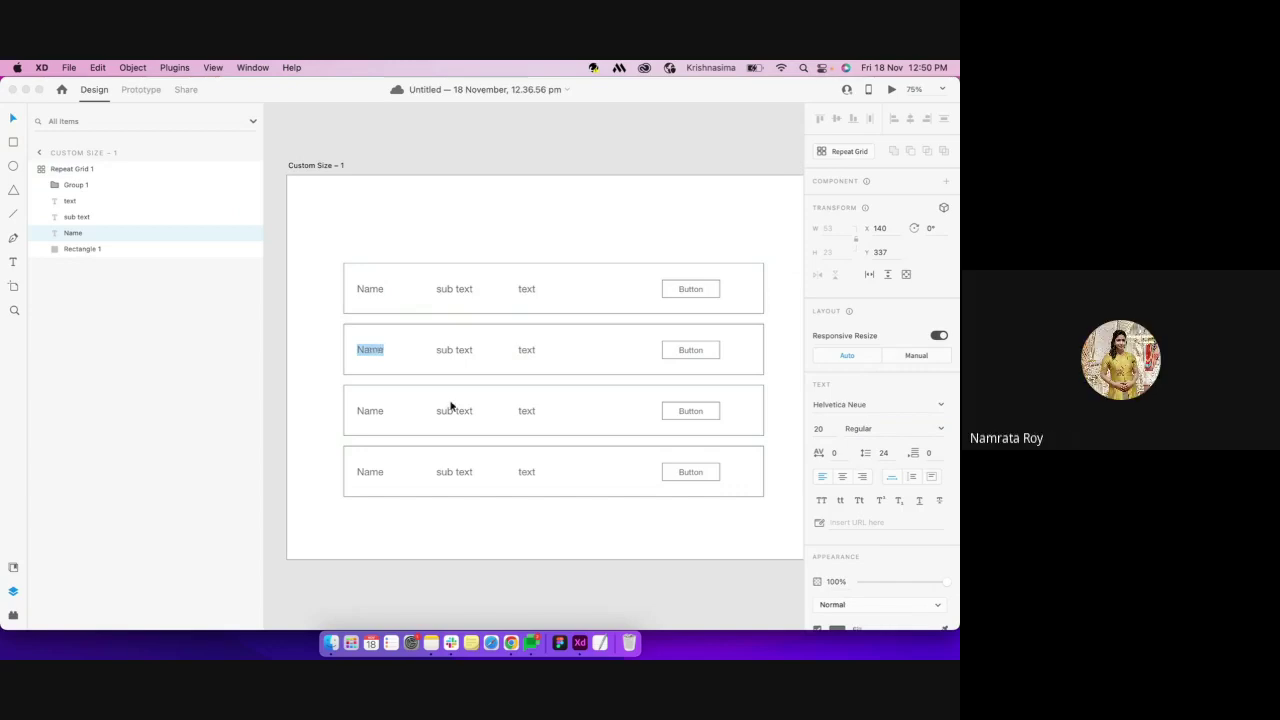
left_click(521, 212)
left_click(494, 238)
left_click(506, 288)
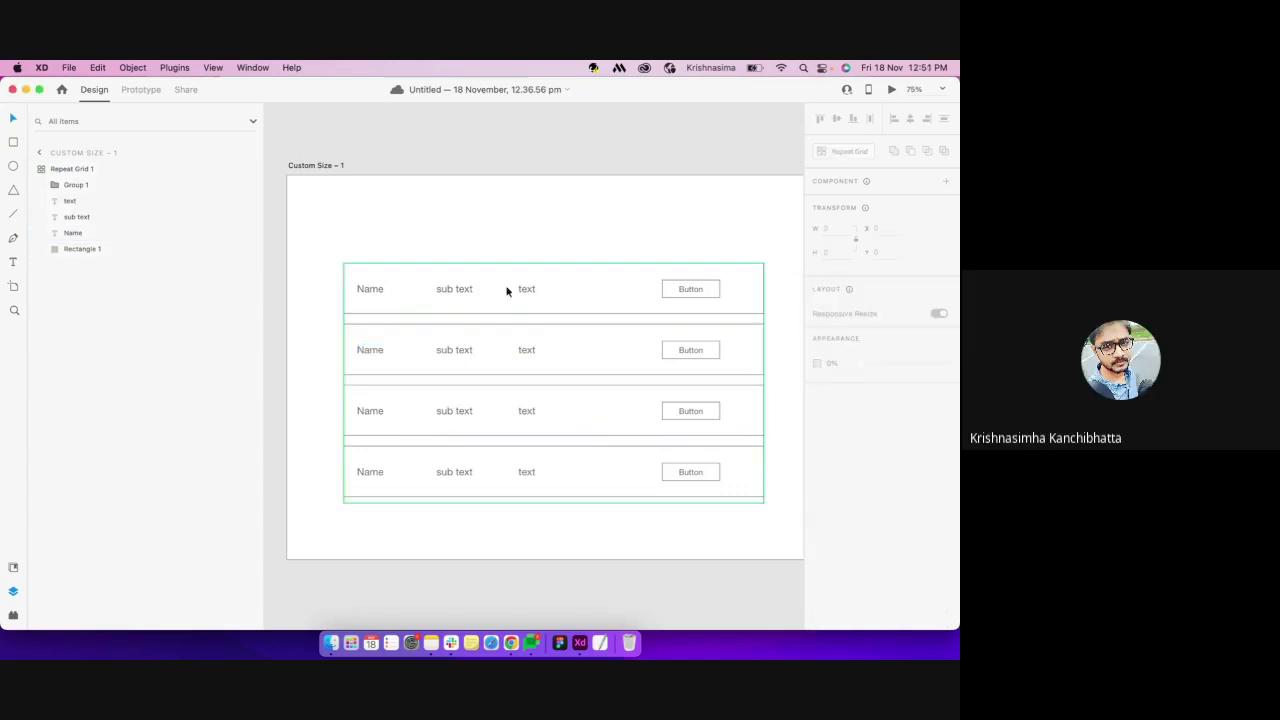
key("Delete")
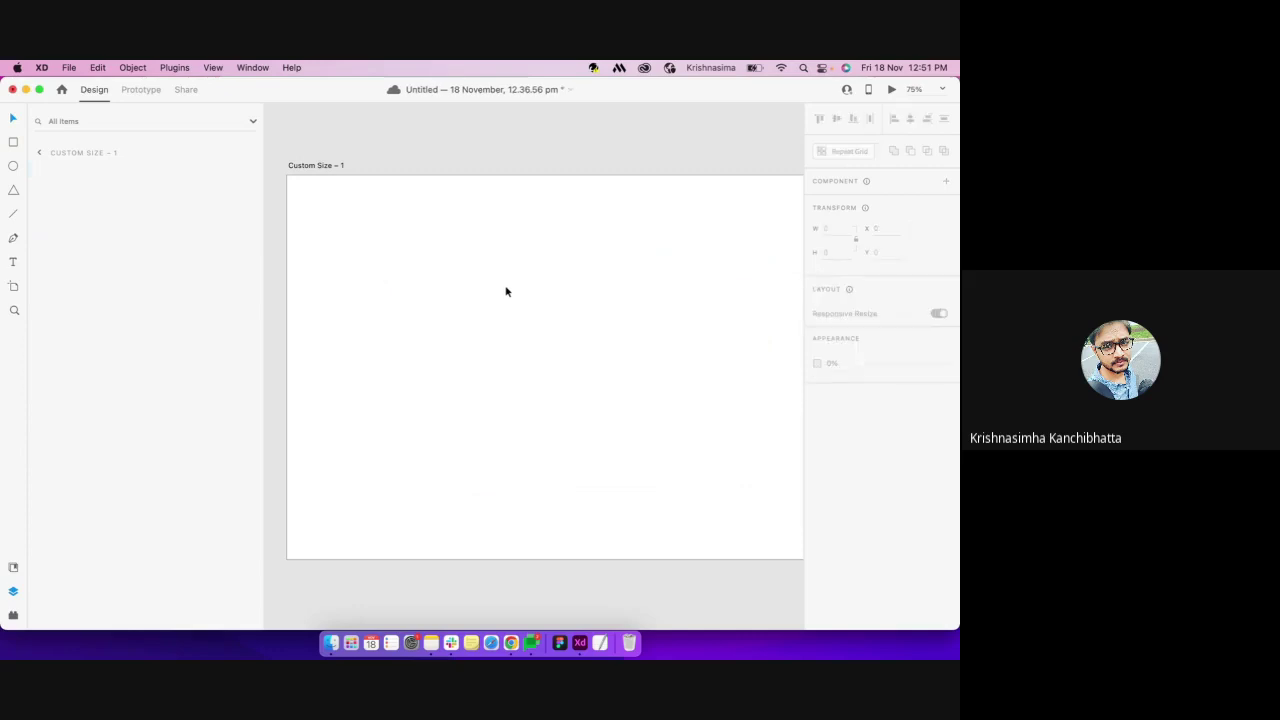
Draw a rectangle about 227 by 310 in the upper-left area of the empty artboard
left_click(17, 144)
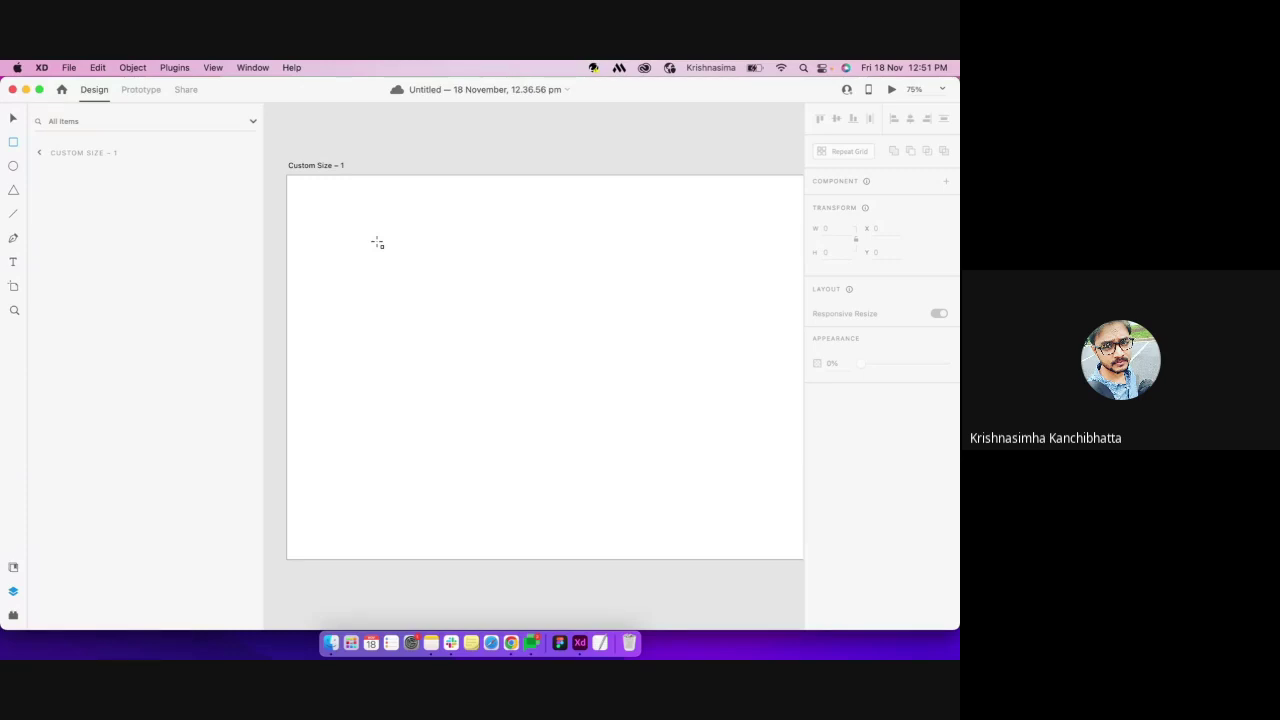
scroll(357, 229, "right", 2)
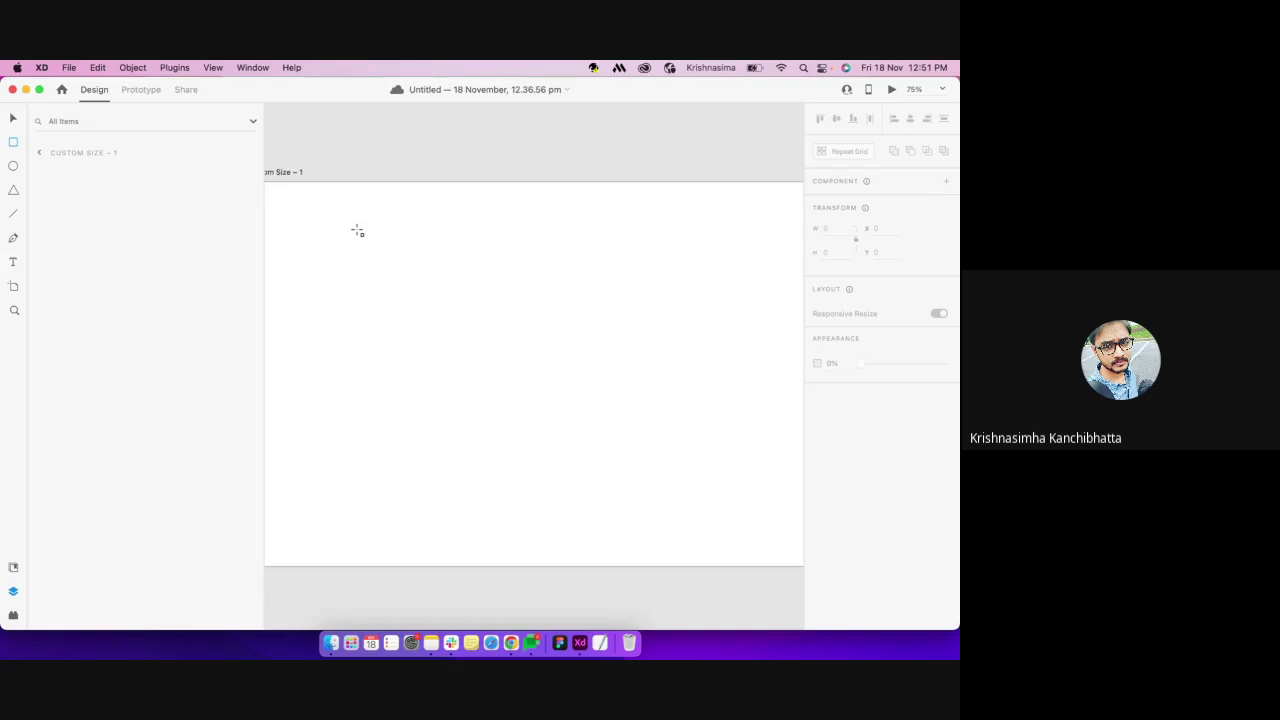
key("super+minus")
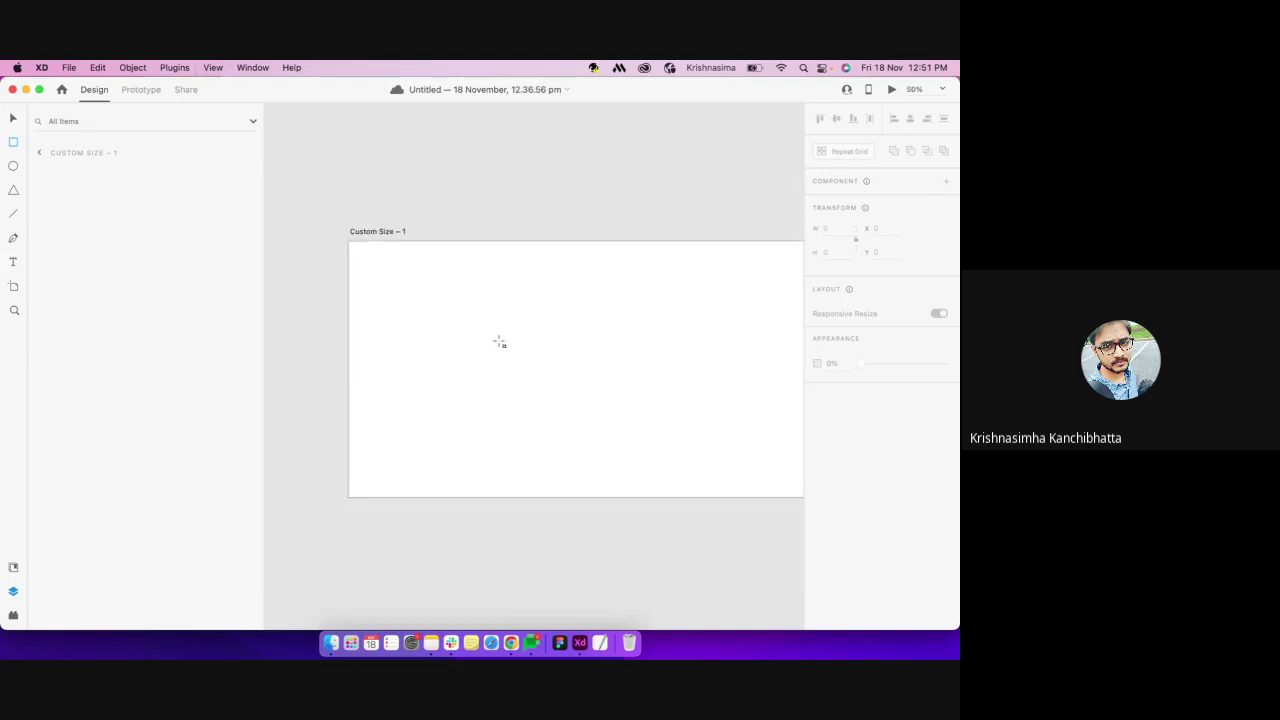
scroll(464, 348, "right", 2)
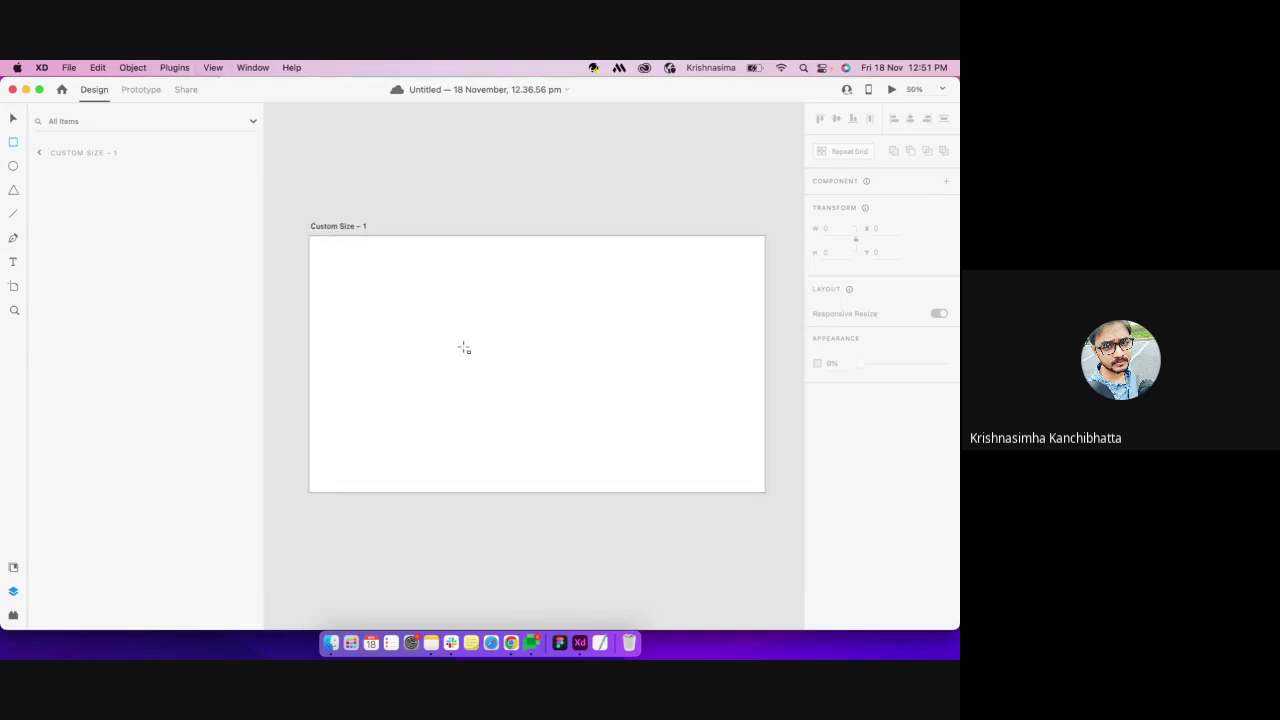
key("super+plus")
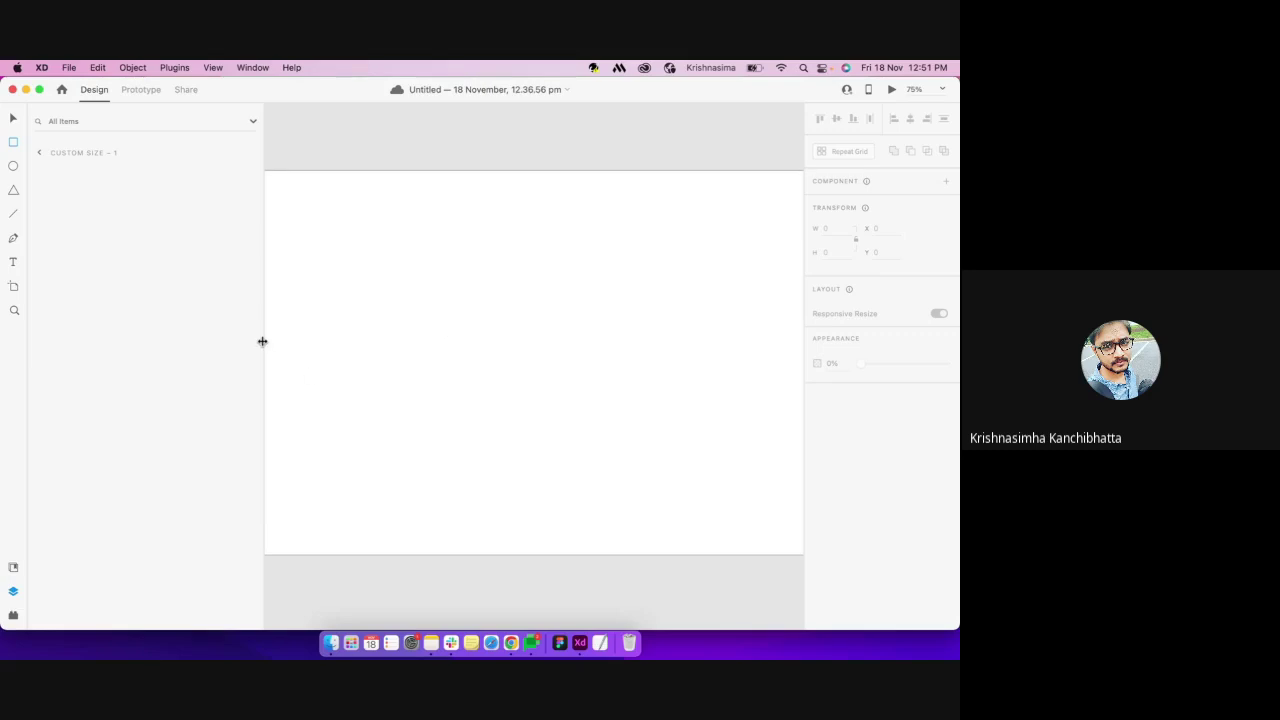
left_click_drag(262, 341, 109, 363)
scroll(249, 360, "left", 2)
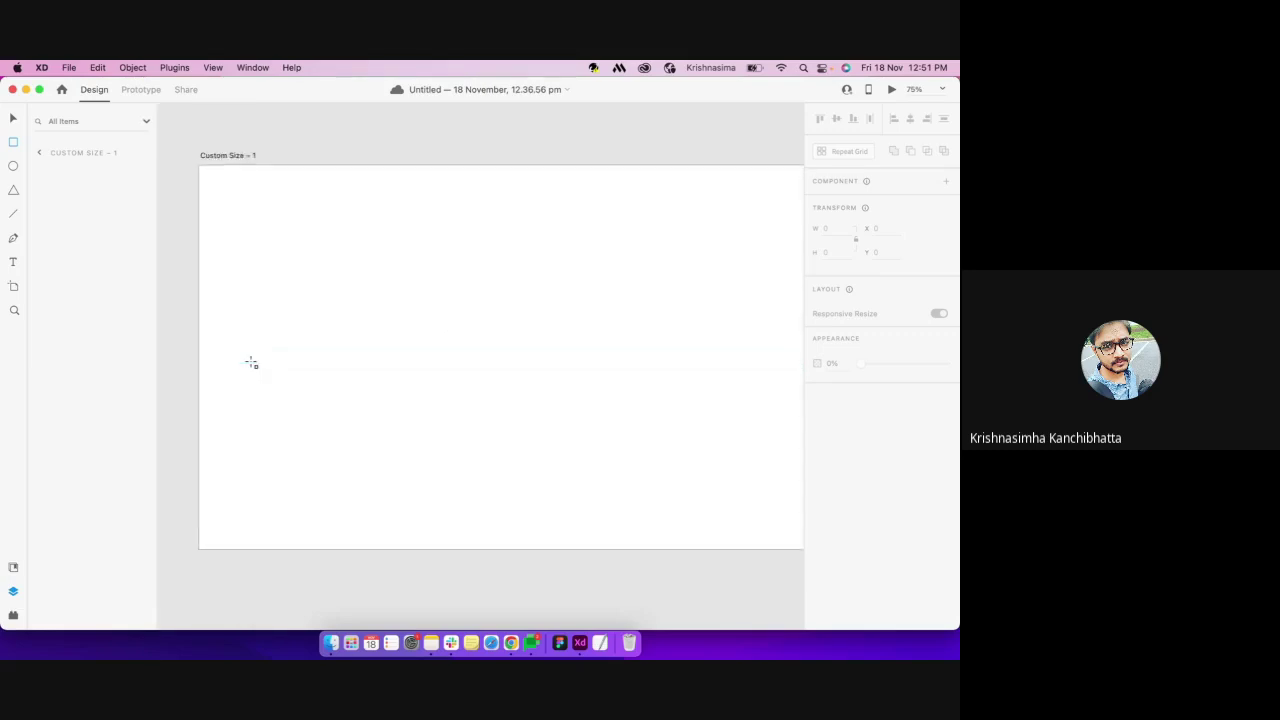
scroll(251, 363, "right", 2)
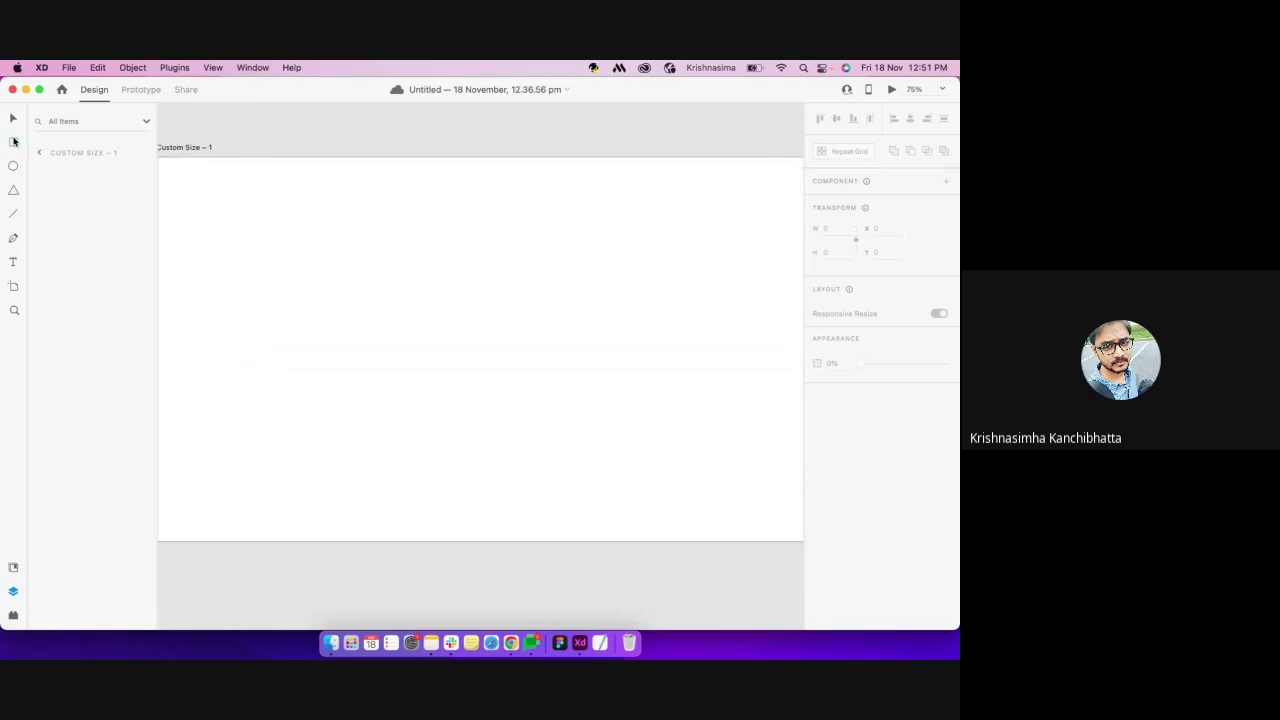
left_click(13, 141)
left_click_drag(244, 205, 358, 360)
Set the new rectangle's width to 250
left_click(830, 229)
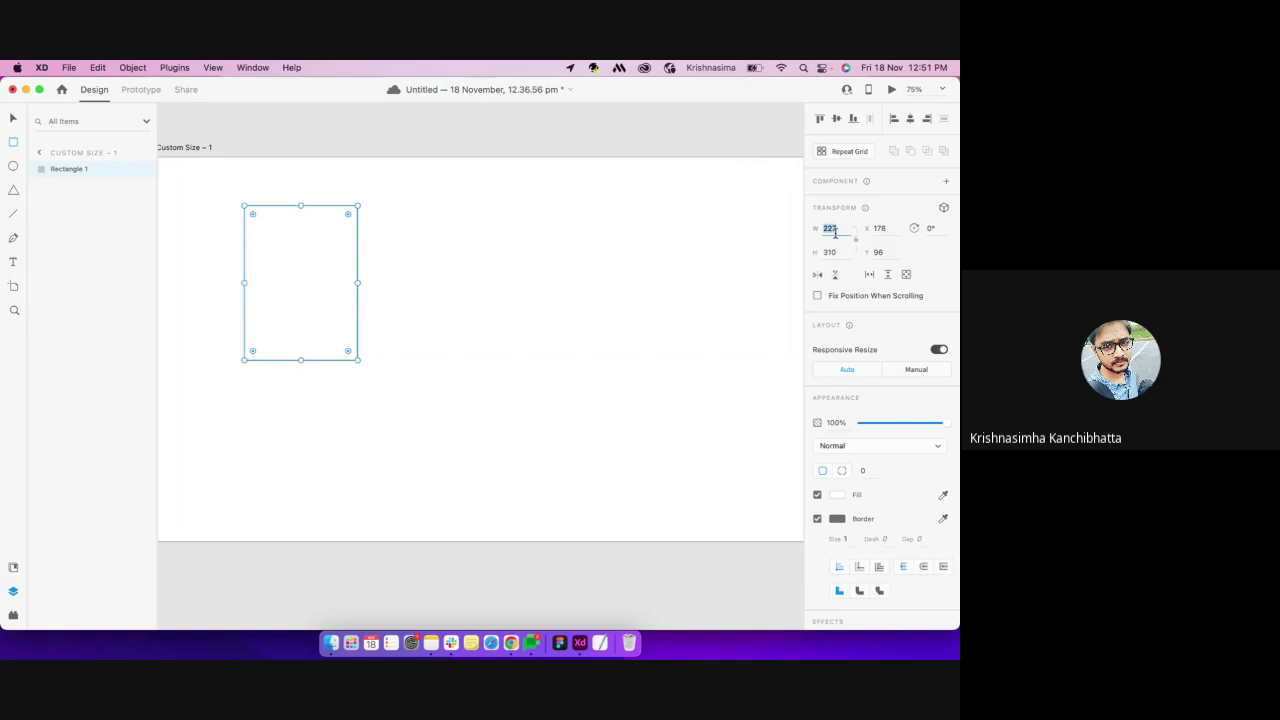
type("220")
key("Return")
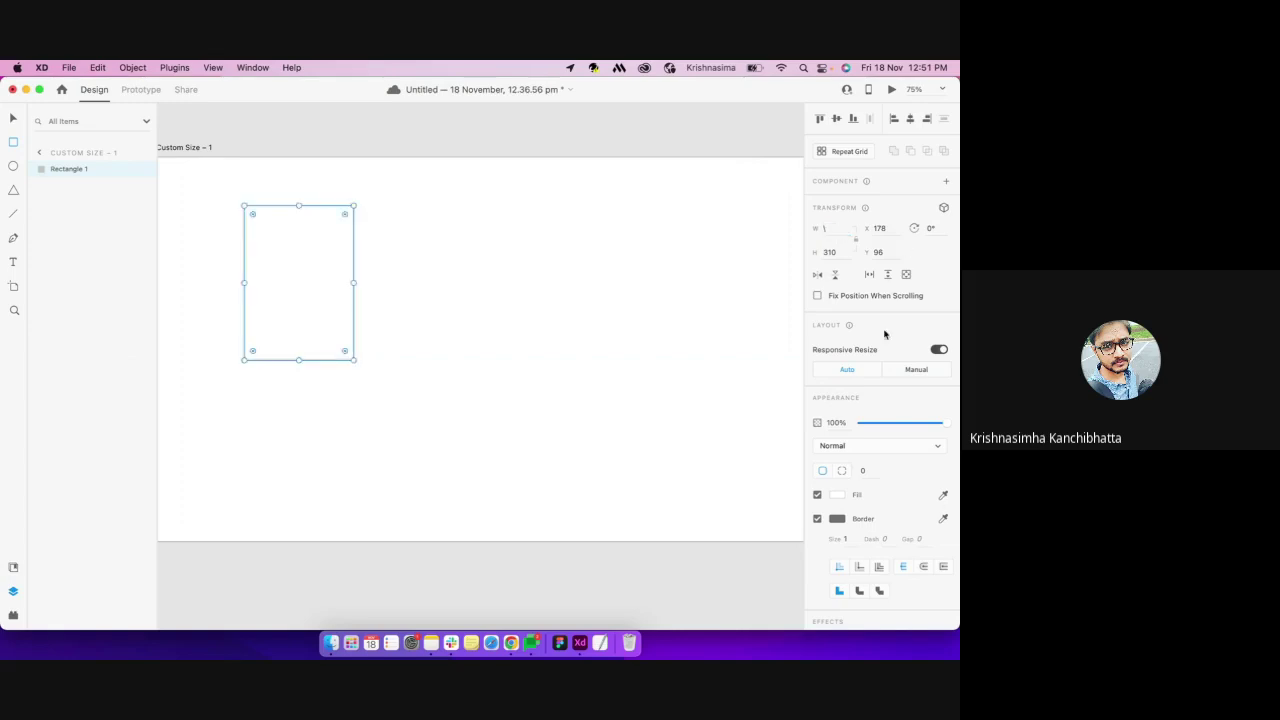
left_click(831, 229)
type("250")
Remove the rectangle's border and give it the light gray fill #F4F4F4
left_click(817, 519)
left_click(838, 494)
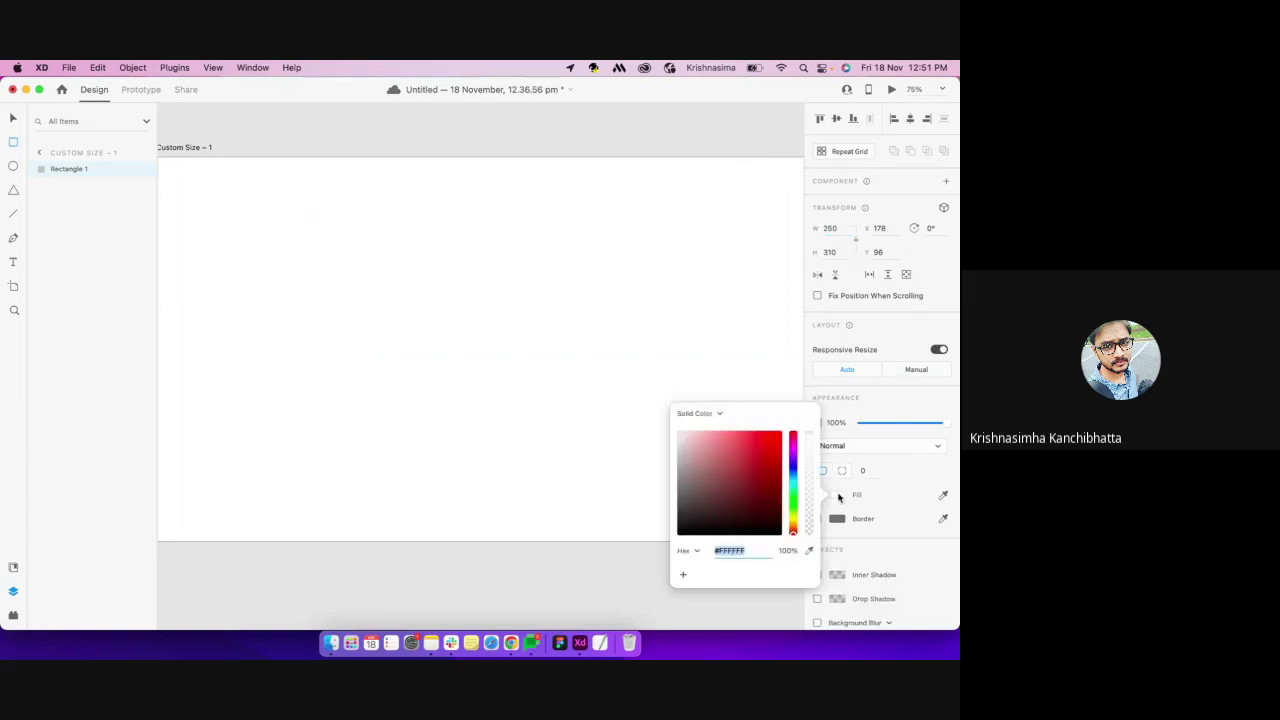
left_click(686, 443)
left_click_drag(686, 443, 678, 437)
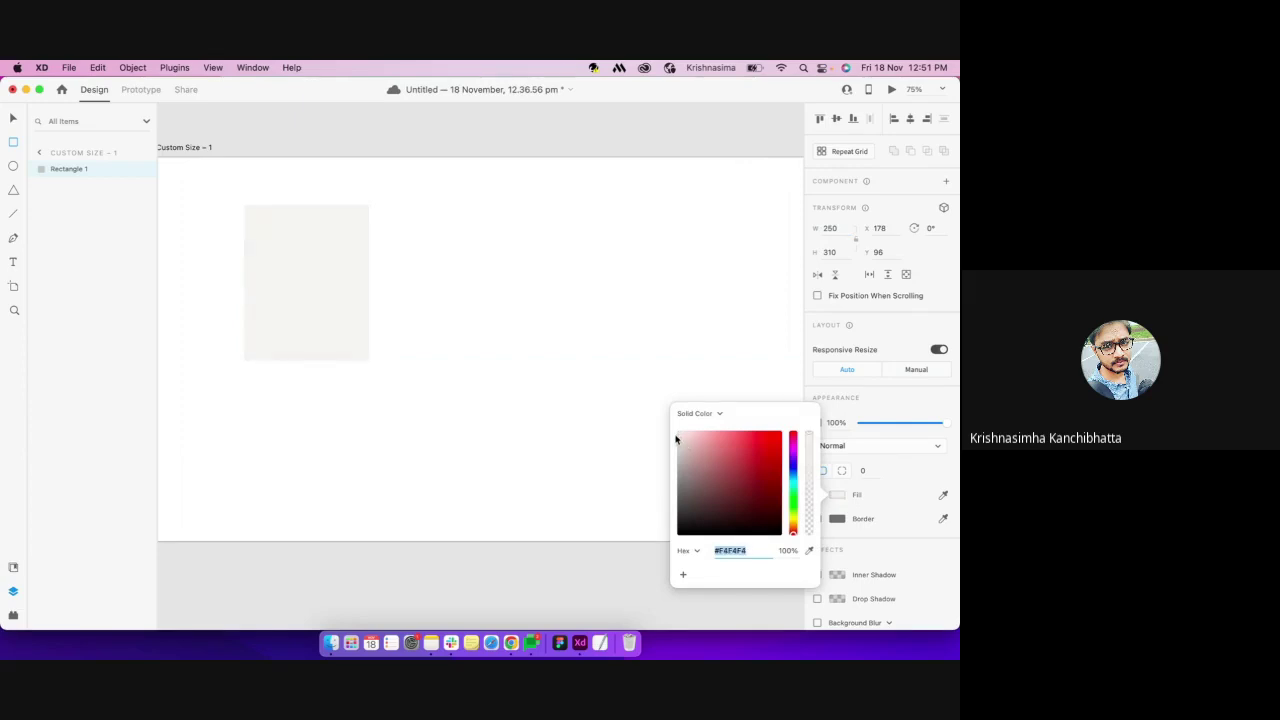
Try to round the light gray card rectangle's corners to a radius of 10
left_click(866, 470)
type("10")
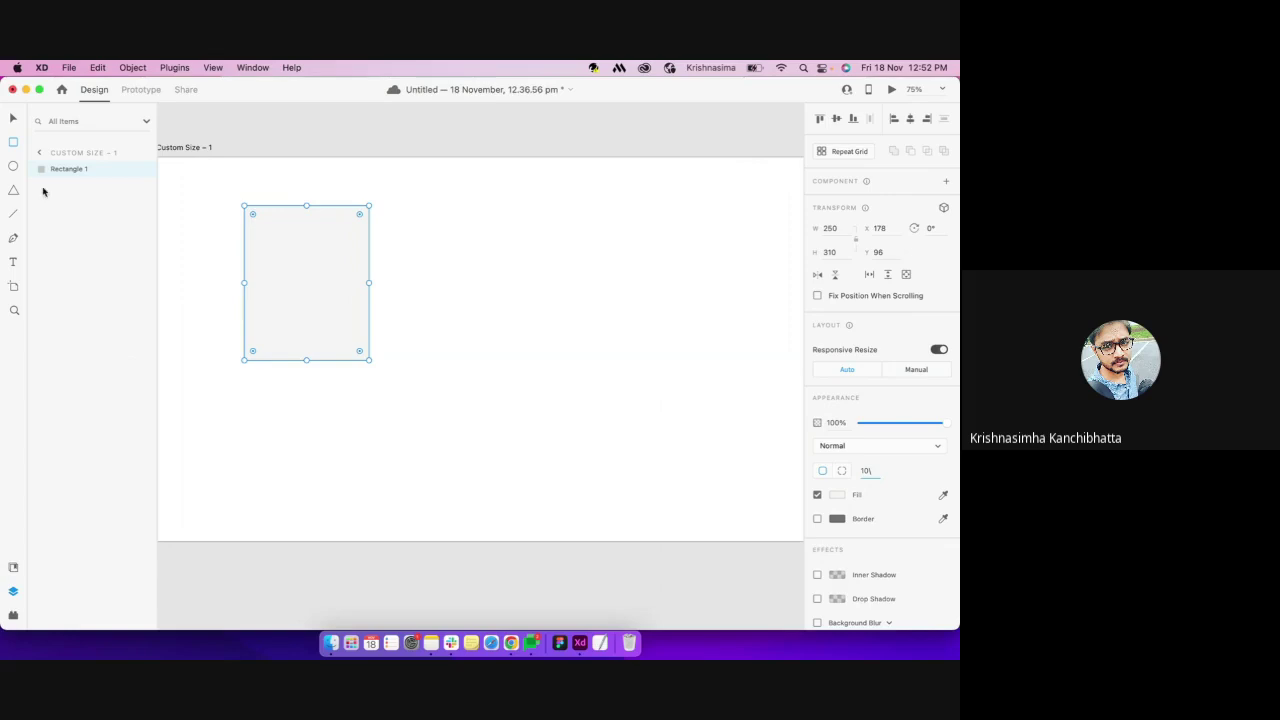
left_click(15, 119)
Draw a rectangle about 123 by 42 across the card's bottom edge and add the text "Button" inside it
left_click_drag(280, 350, 344, 371)
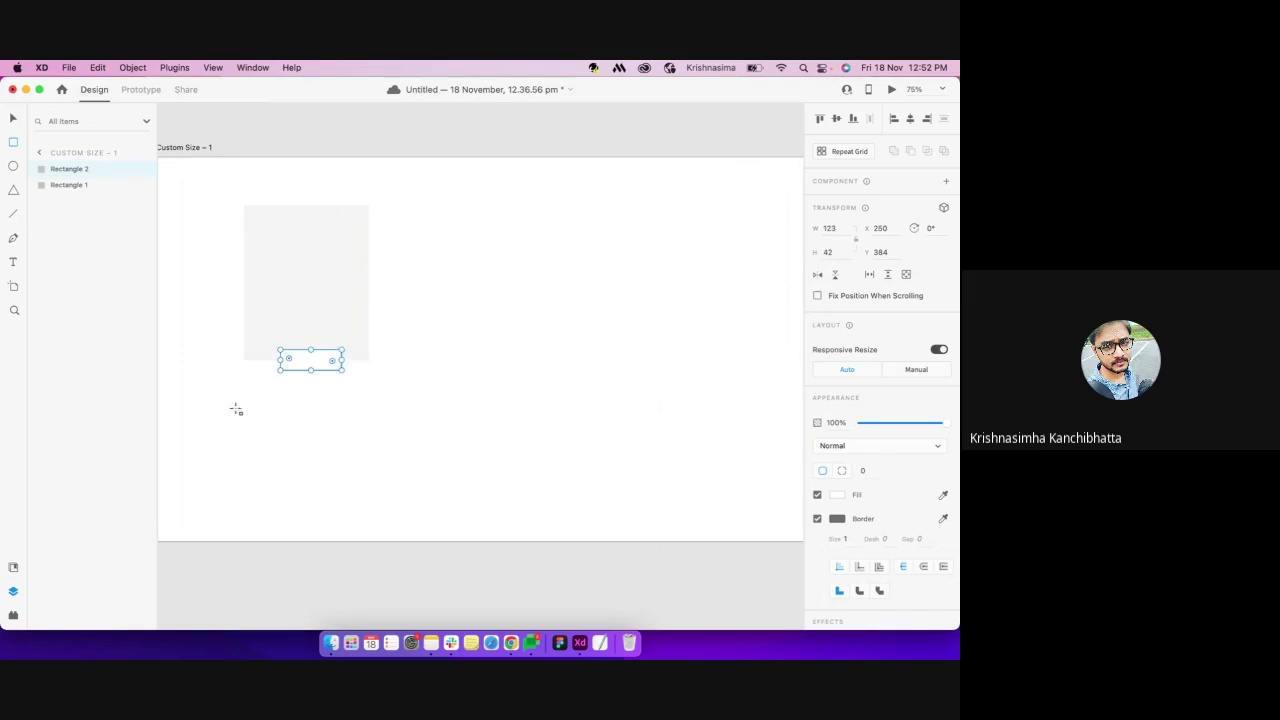
left_click(14, 262)
left_click(290, 360)
type("Button")
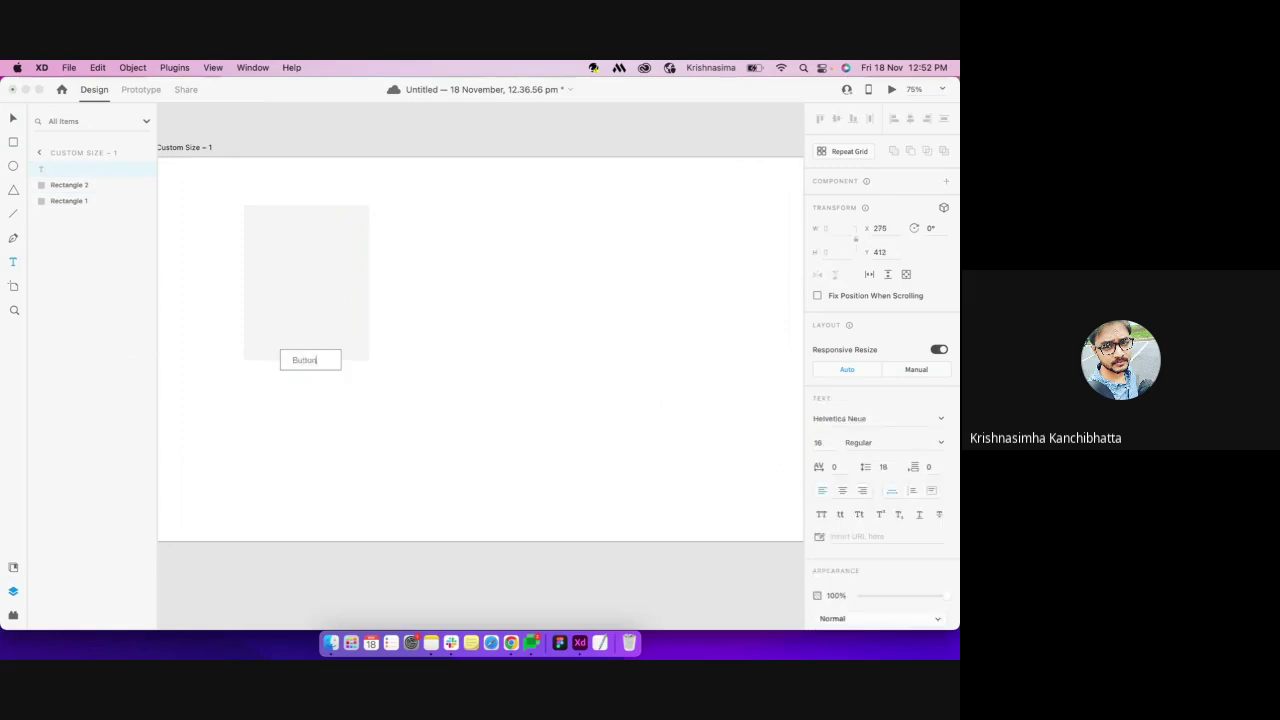
key("Escape")
Set the "Button" text to the Muli font in Bold
left_click(862, 422)
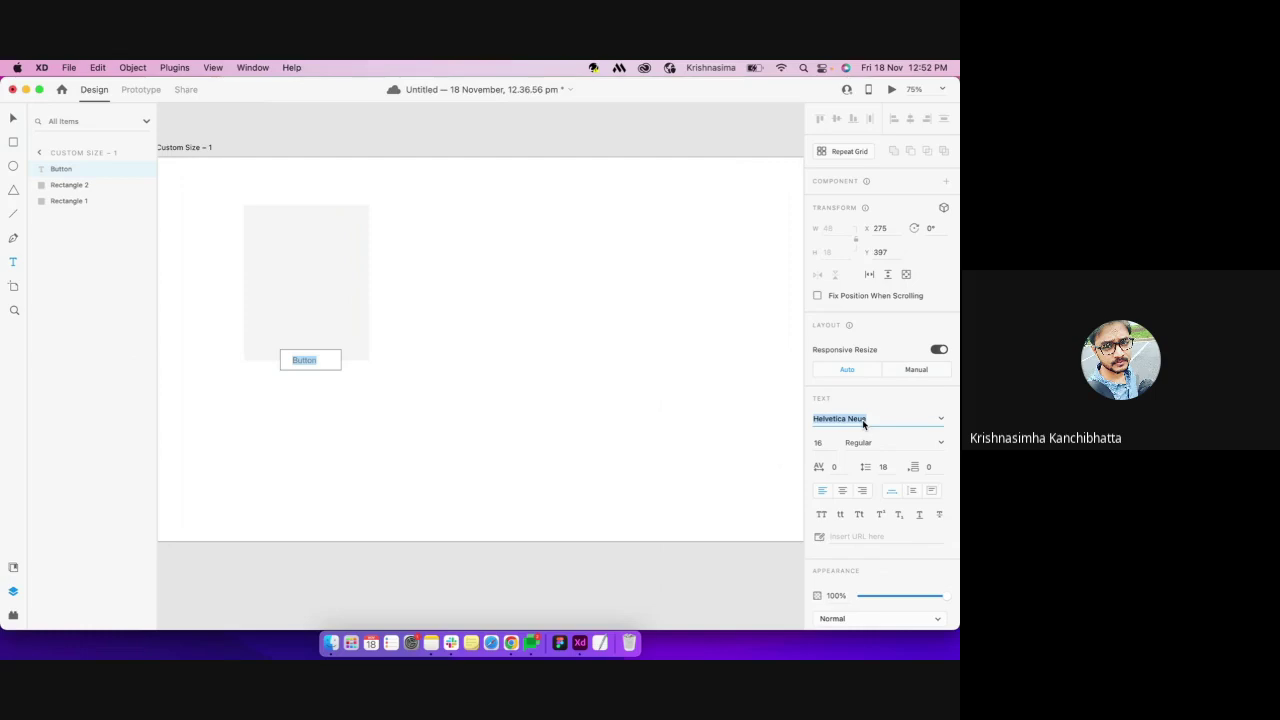
type("Muli")
key("Return")
key("super+b")
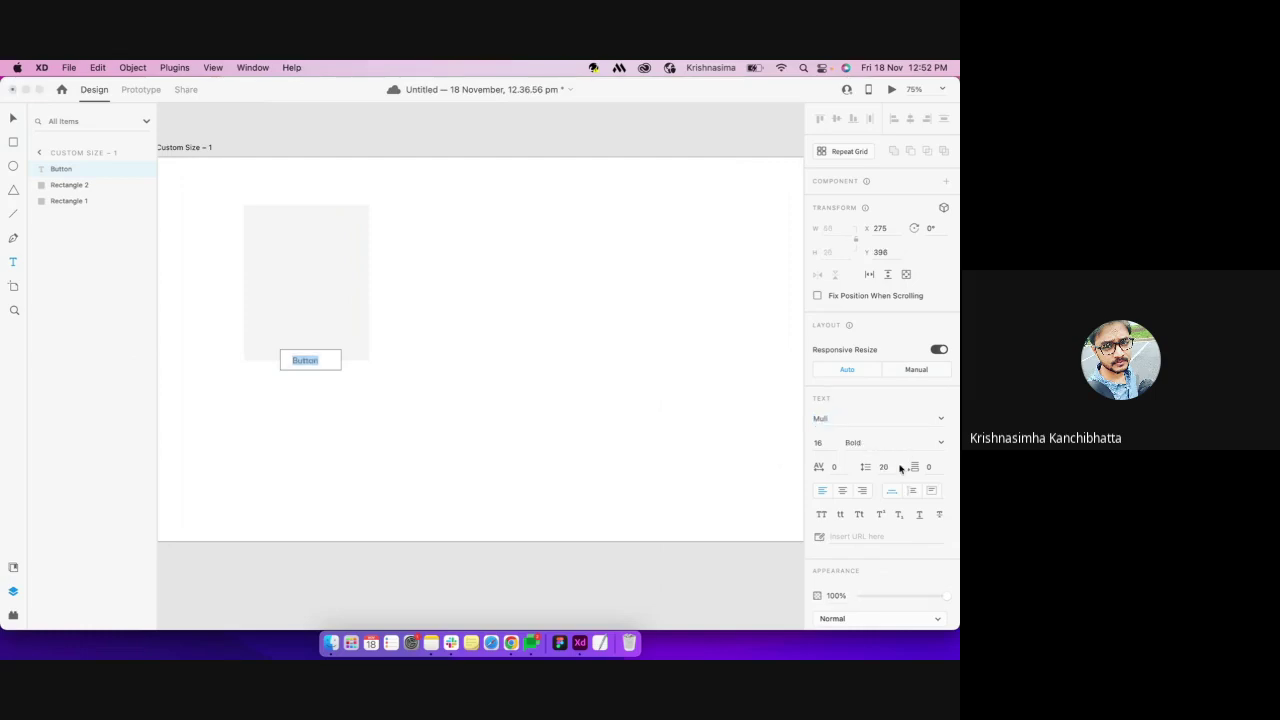
left_click(14, 118)
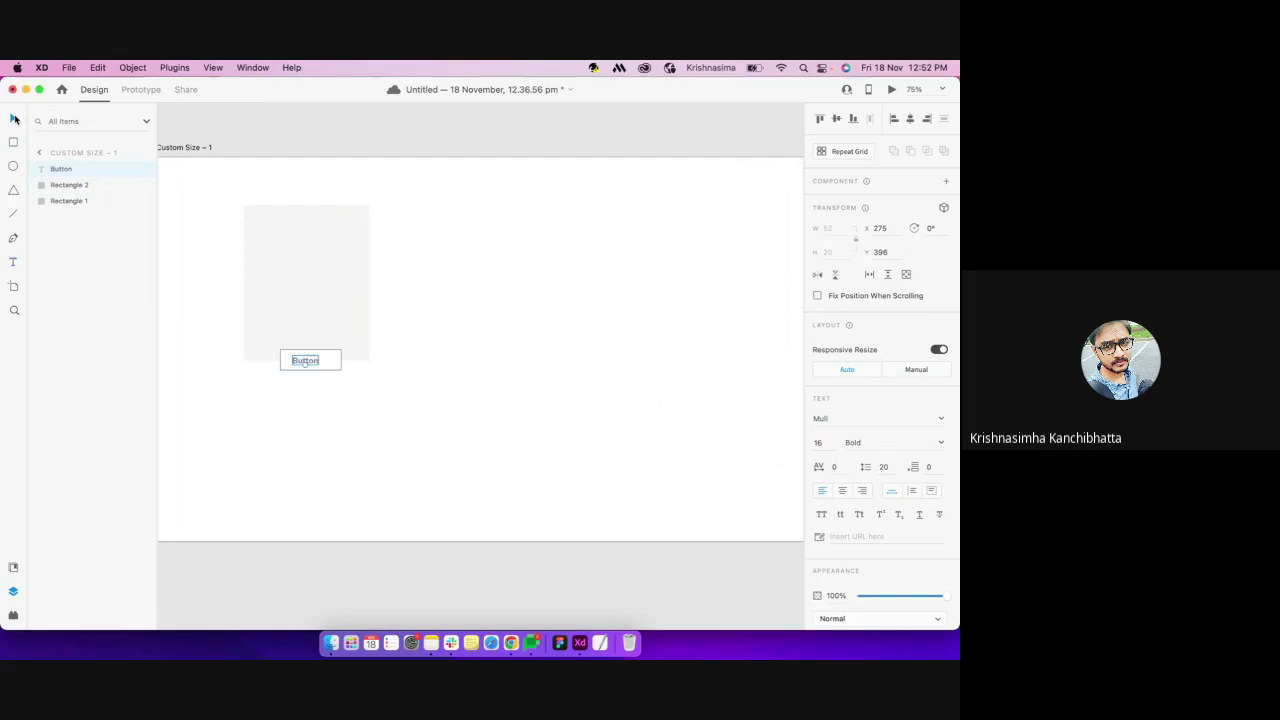
Group the "Button" text with the small rectangle behind it
key("super+equal")
left_click(340, 371, "shift")
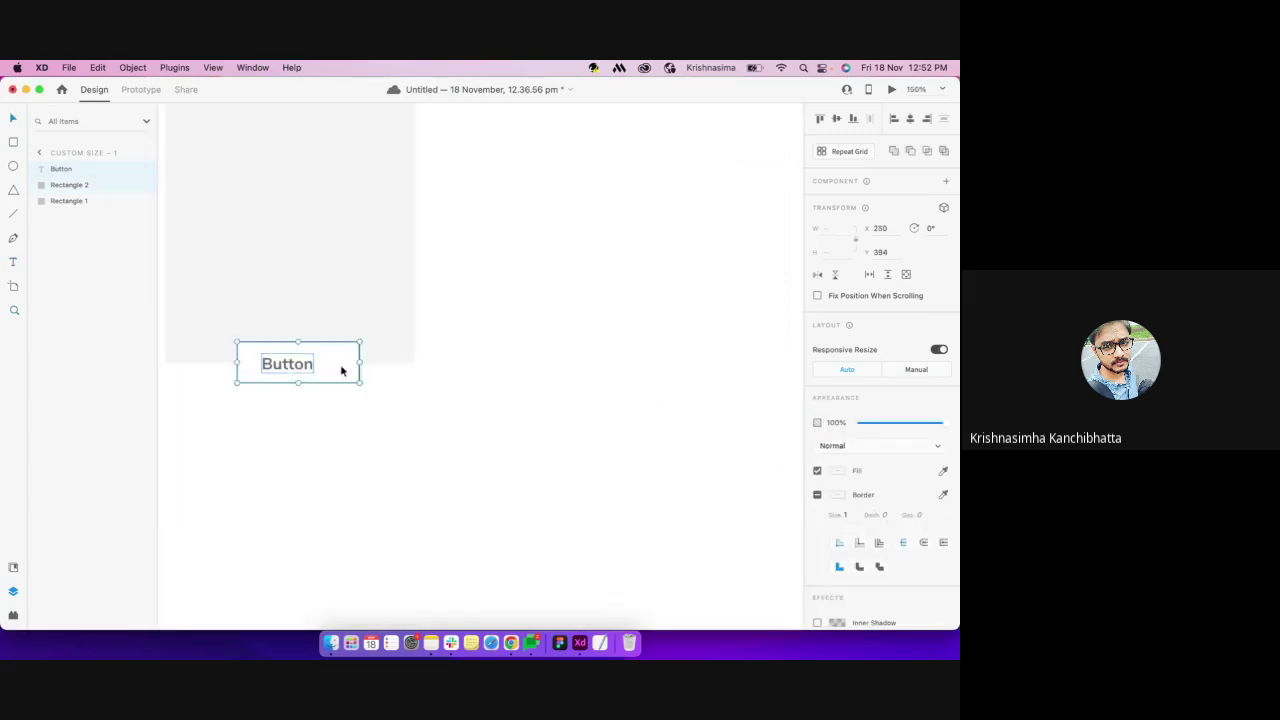
key("super+g")
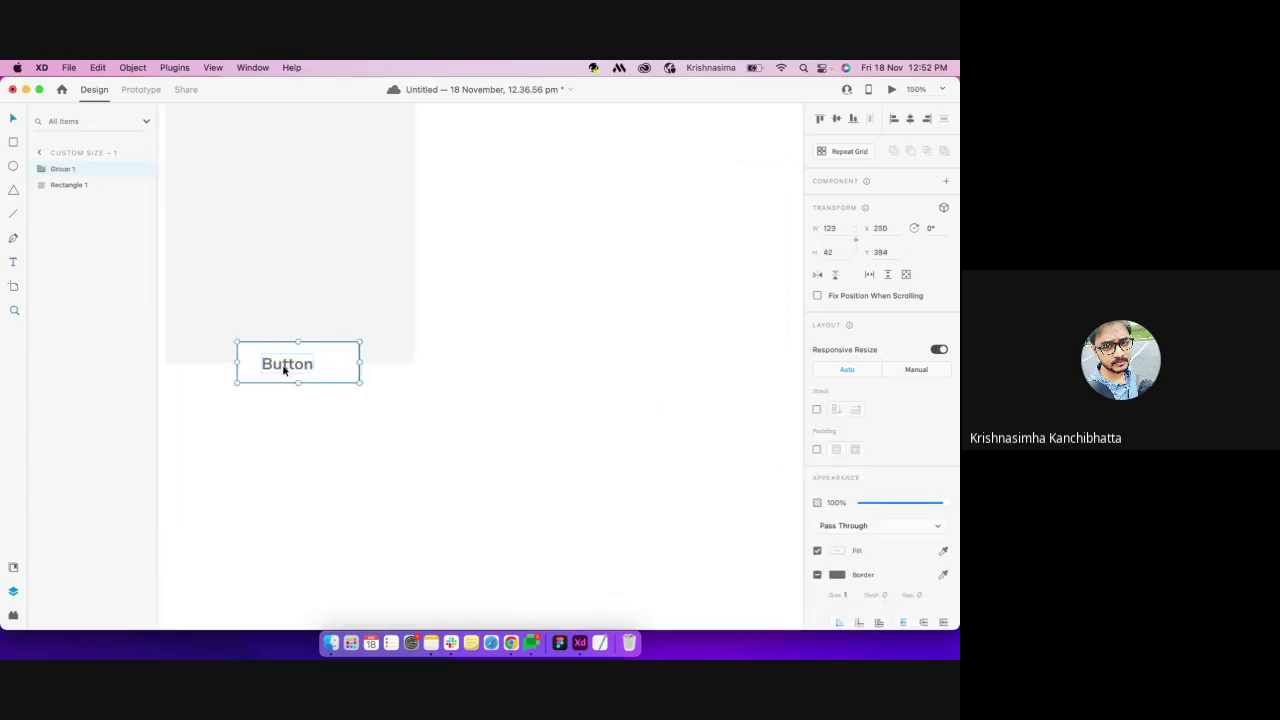
Center the "Button" text horizontally and vertically within its rectangle inside the group
double_click(287, 368)
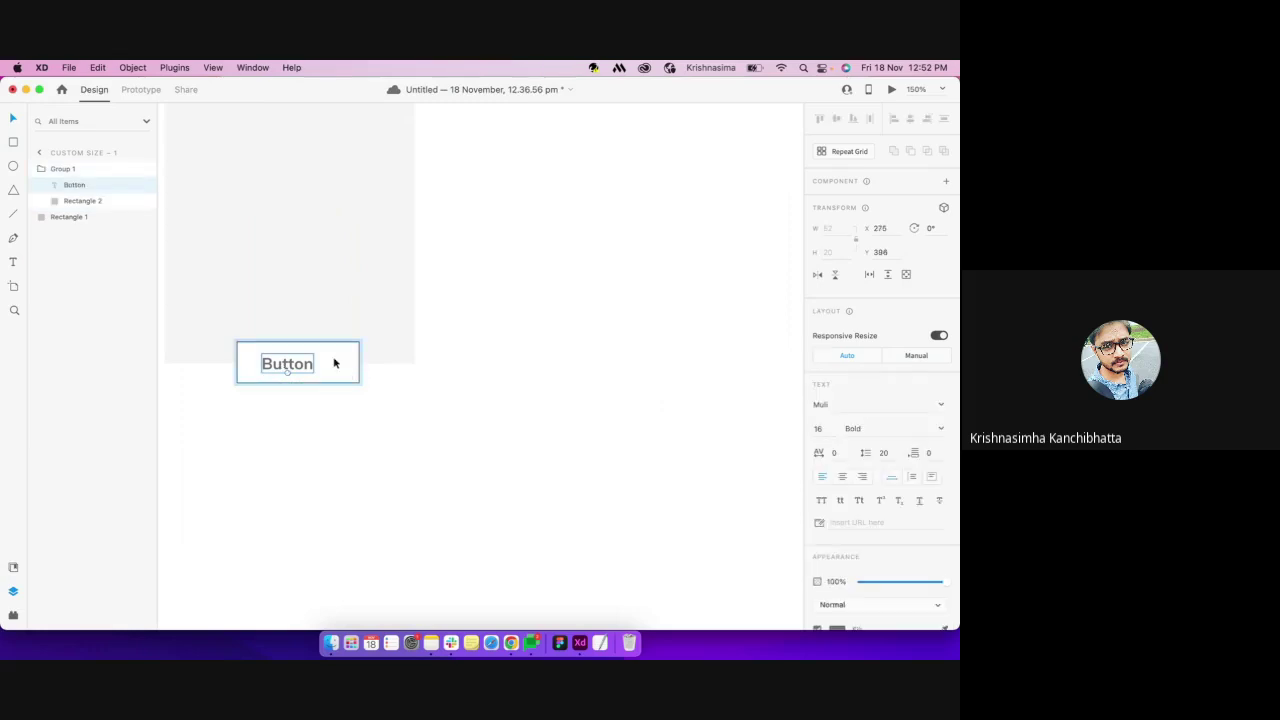
left_click(335, 363, "shift")
key("shift+m")
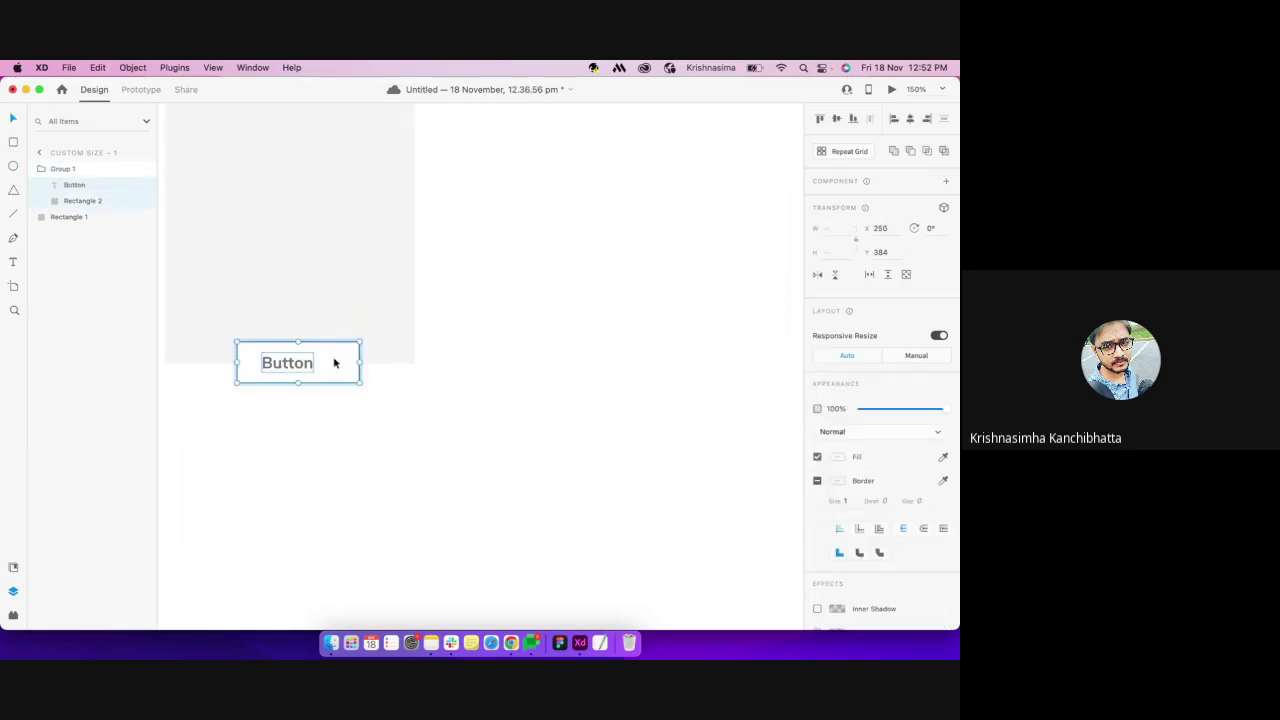
key("shift+c")
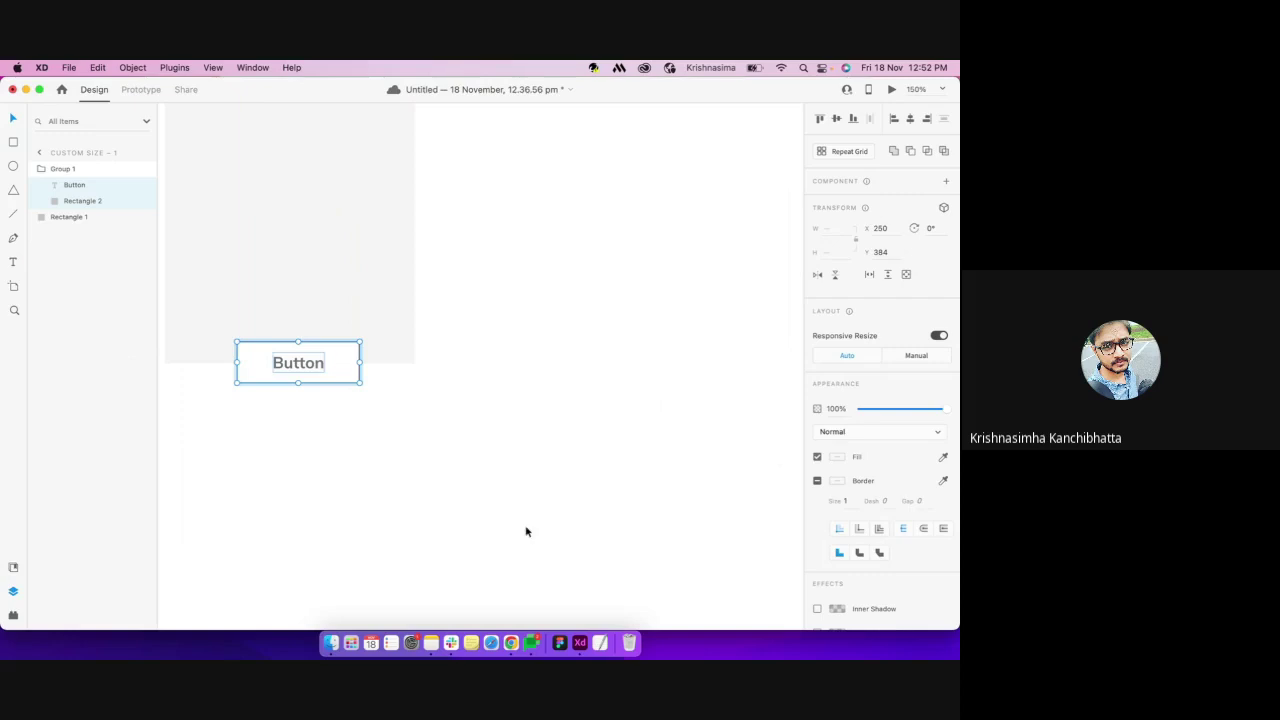
Remove the border from the button's rectangle and text
left_click(817, 481)
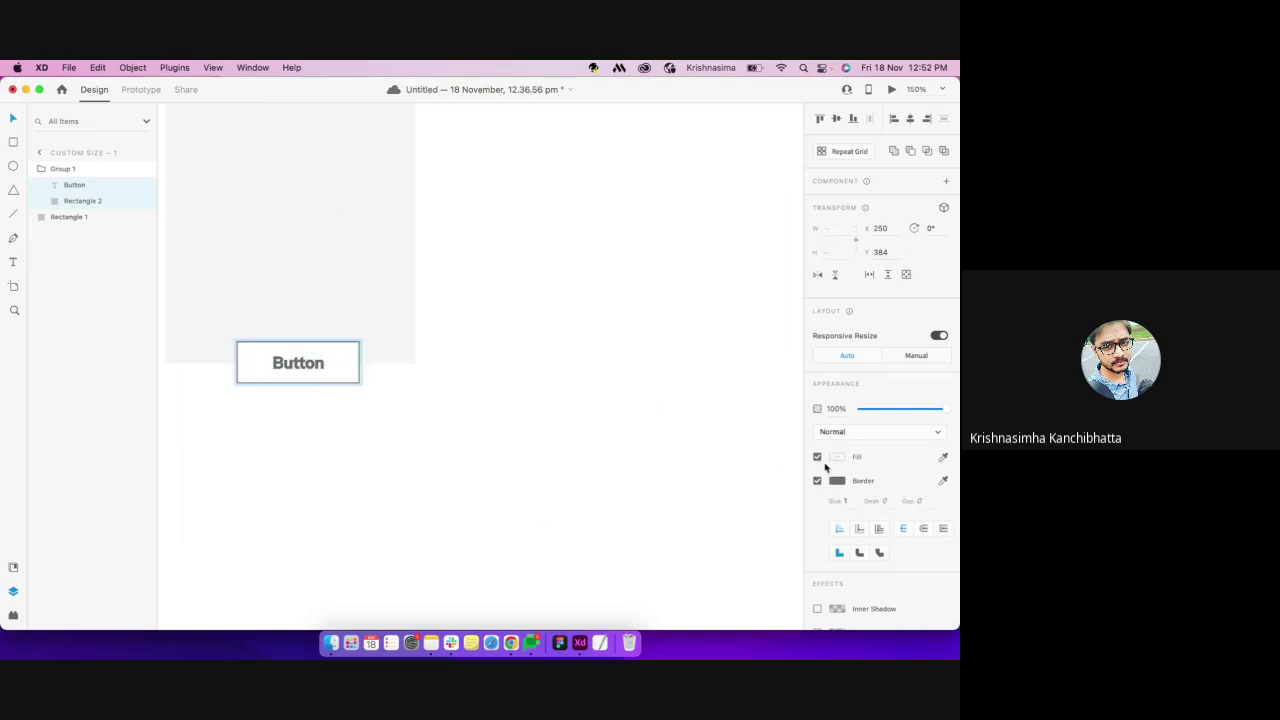
left_click(840, 459)
left_click(800, 485)
left_click(817, 481)
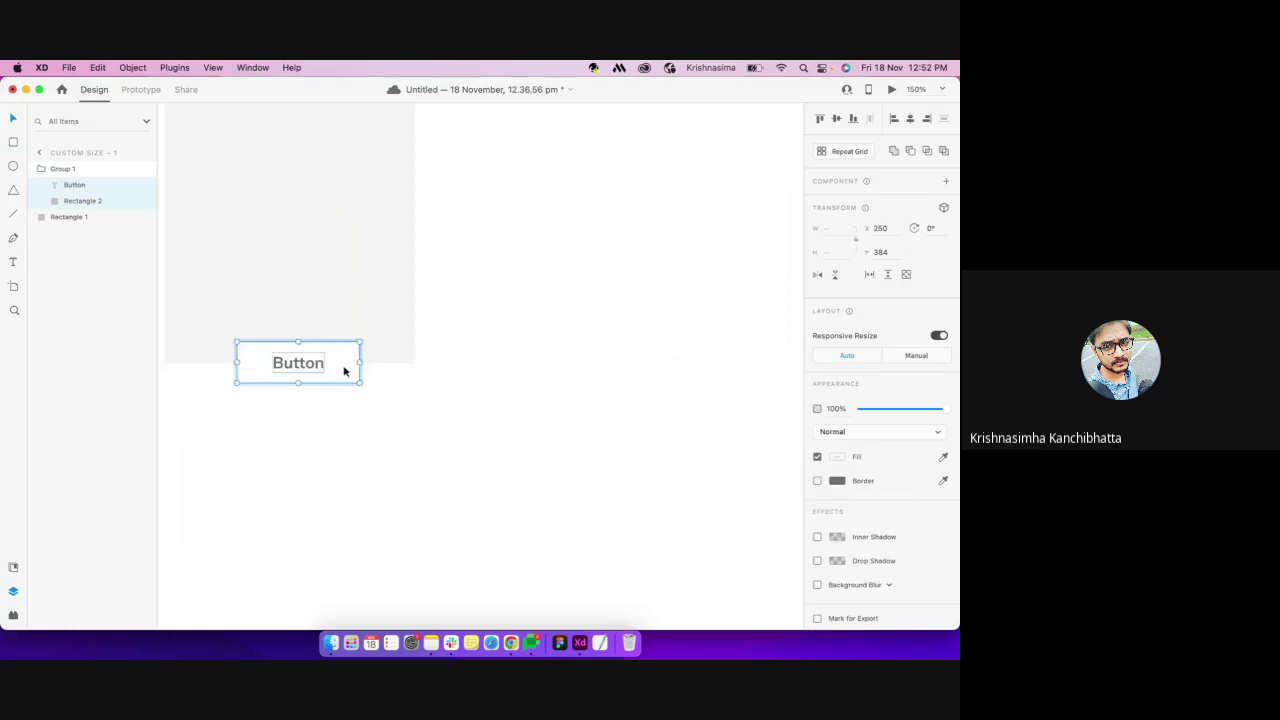
key("alt")
key("Escape")
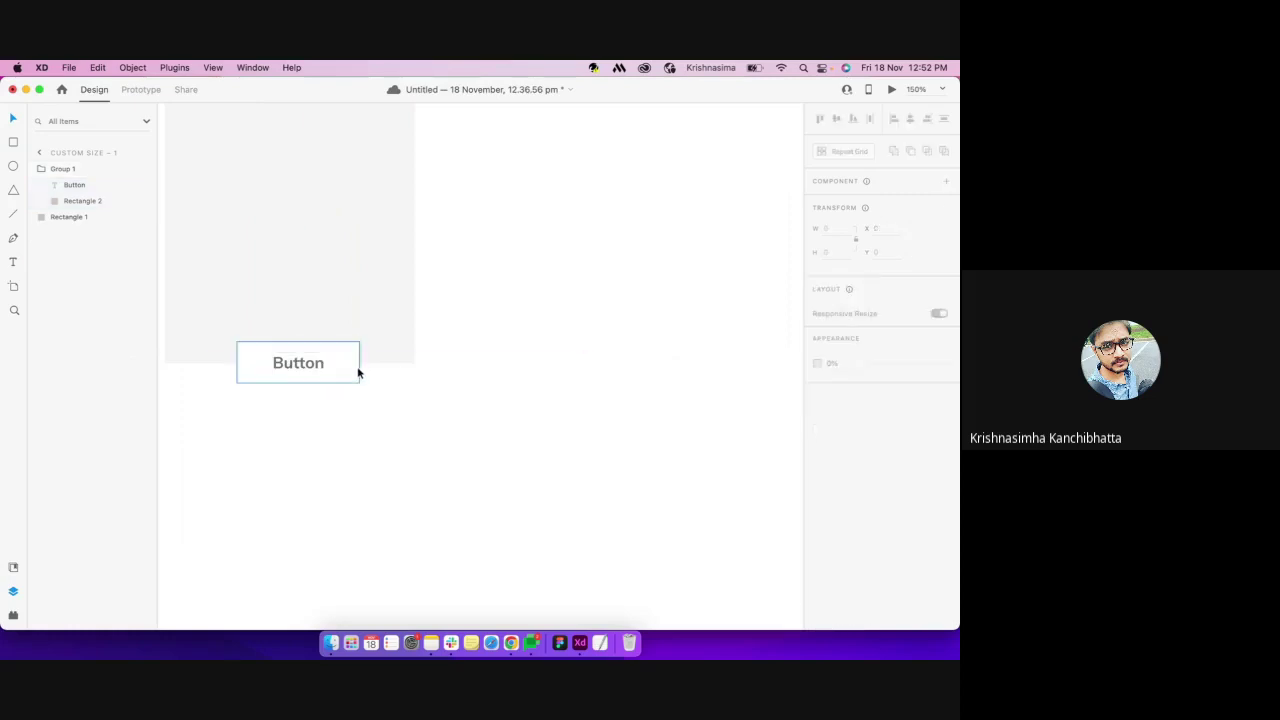
Fill the button's rectangle with black, #000000
double_click(352, 373)
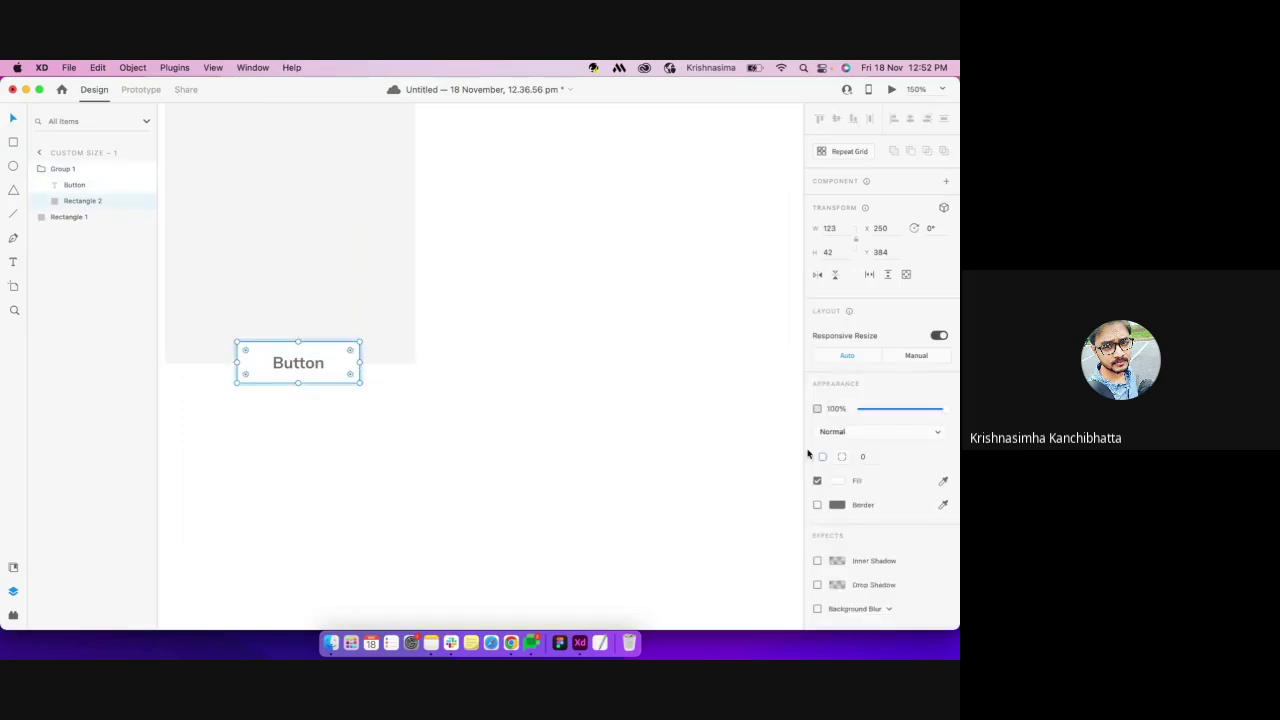
left_click(838, 481)
left_click_drag(720, 451, 668, 608)
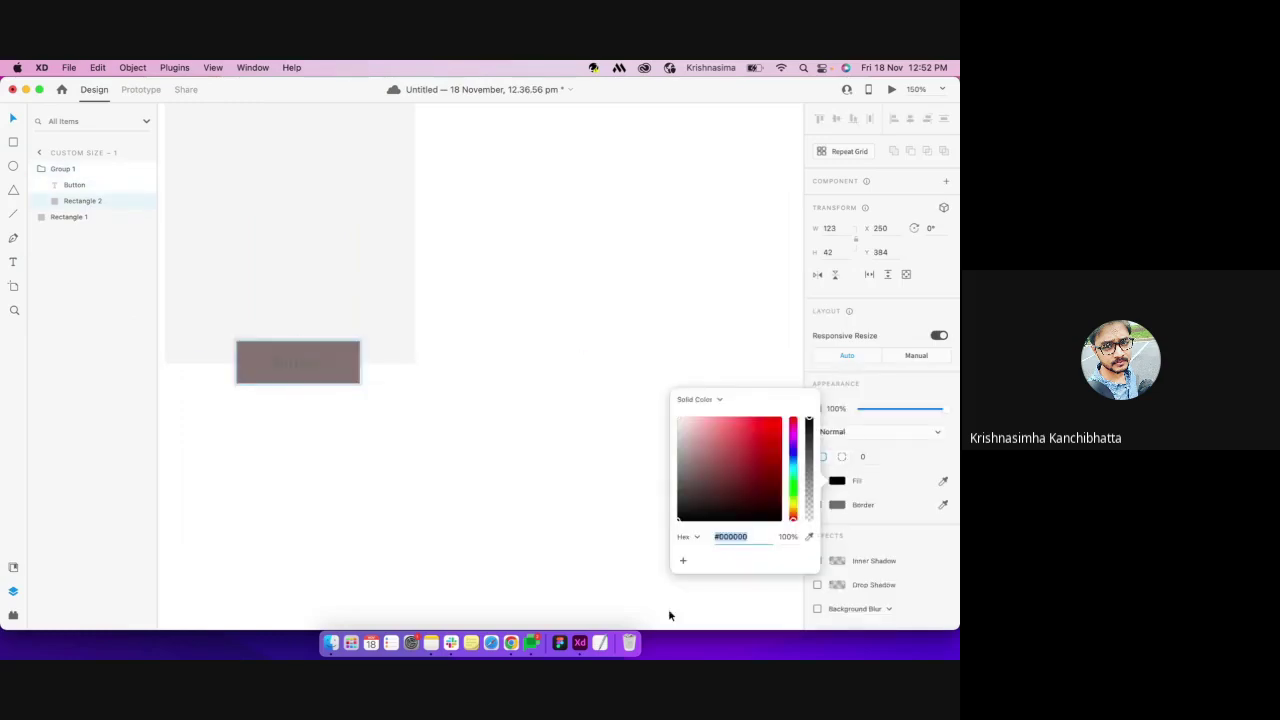
Change the button text's fill to white, #FFFFFF
left_click(302, 368)
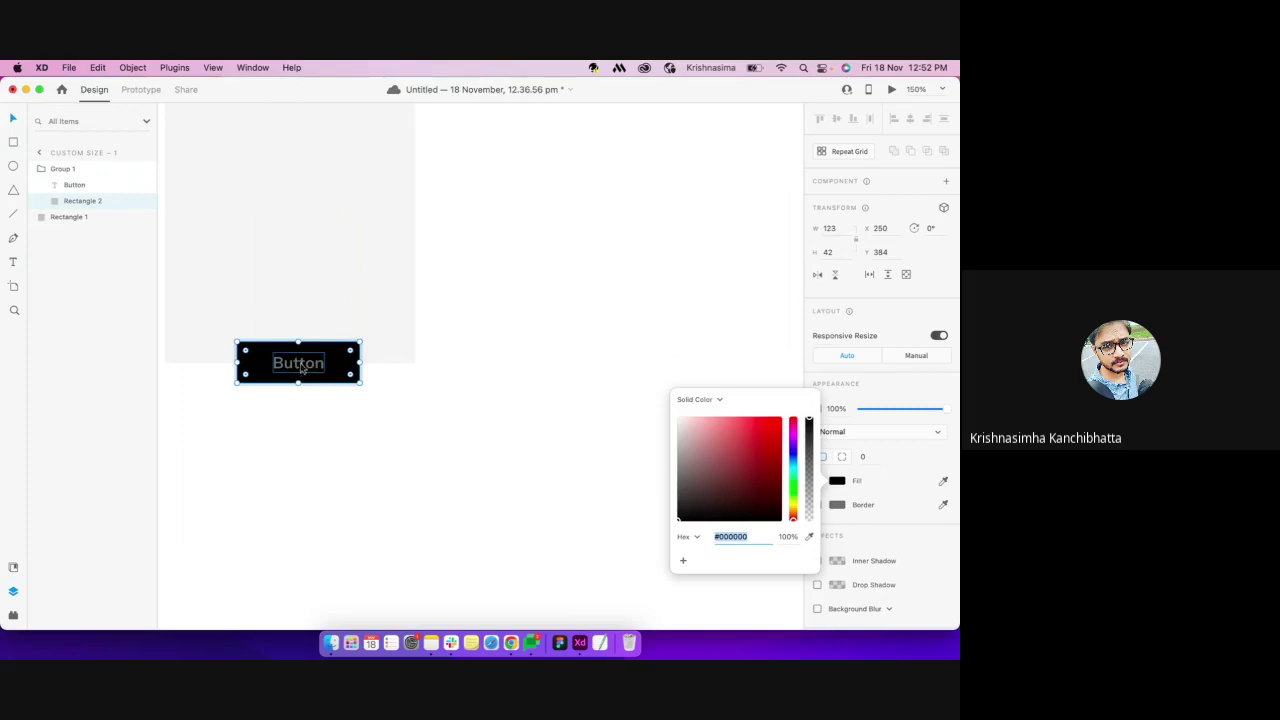
scroll(855, 606, "down", 3)
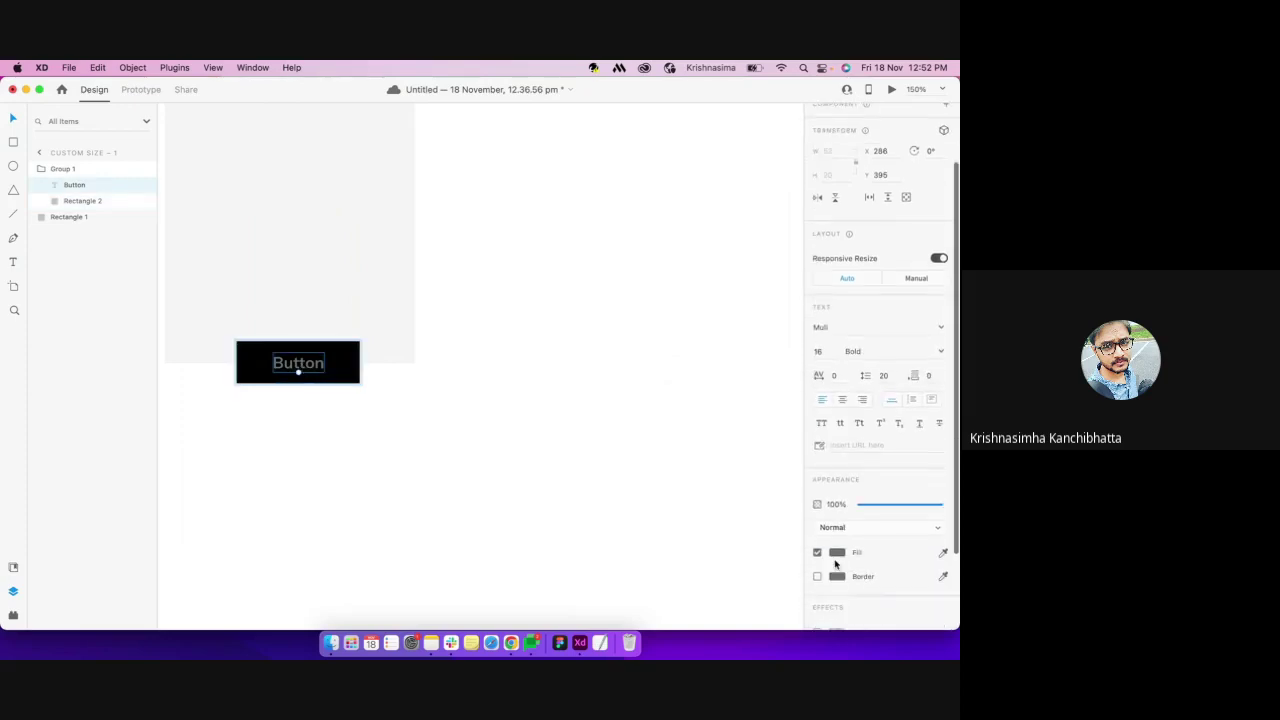
left_click(837, 558)
left_click_drag(734, 526, 580, 380)
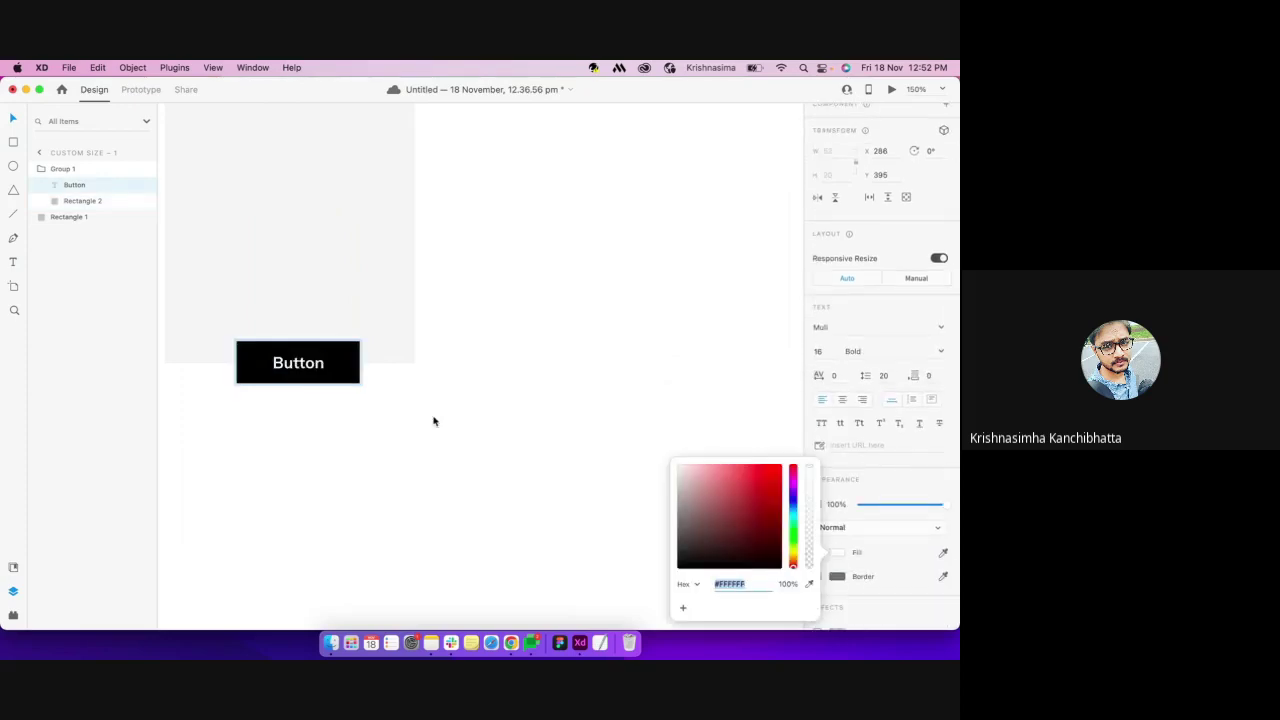
Round the button rectangle's corners to a radius of 5
left_click(349, 385)
double_click(349, 383)
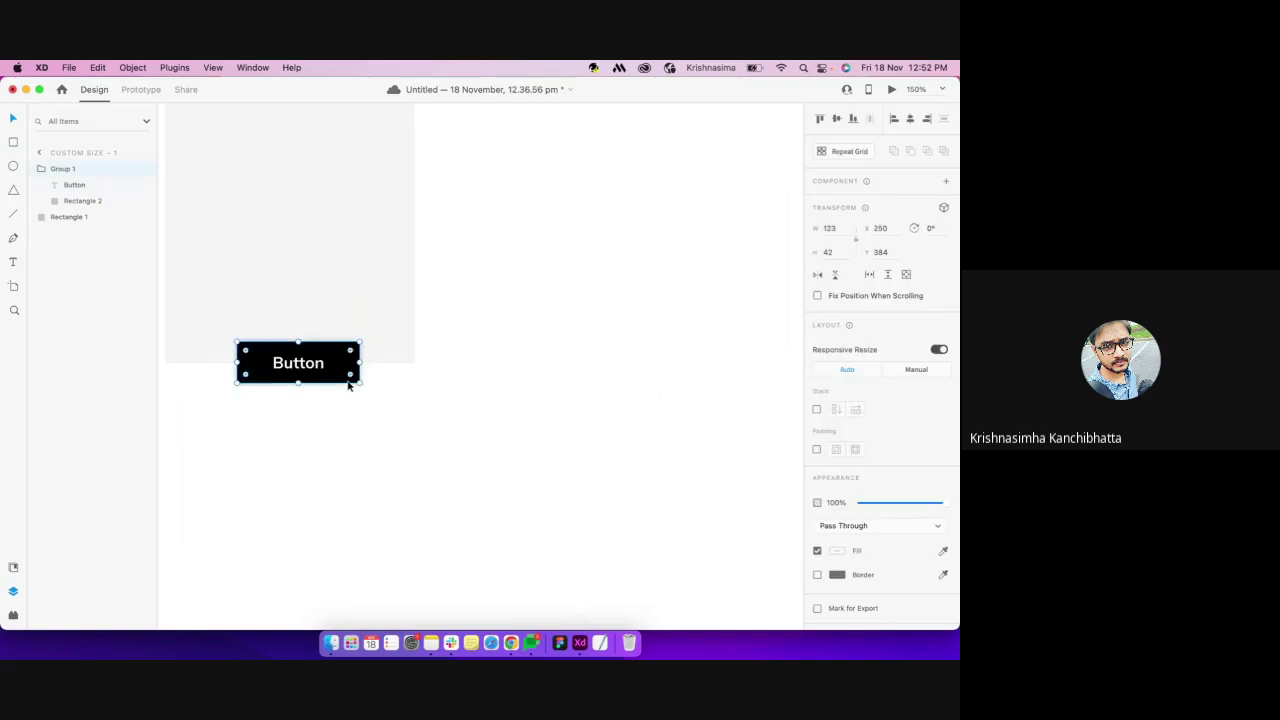
left_click(862, 456)
type("5")
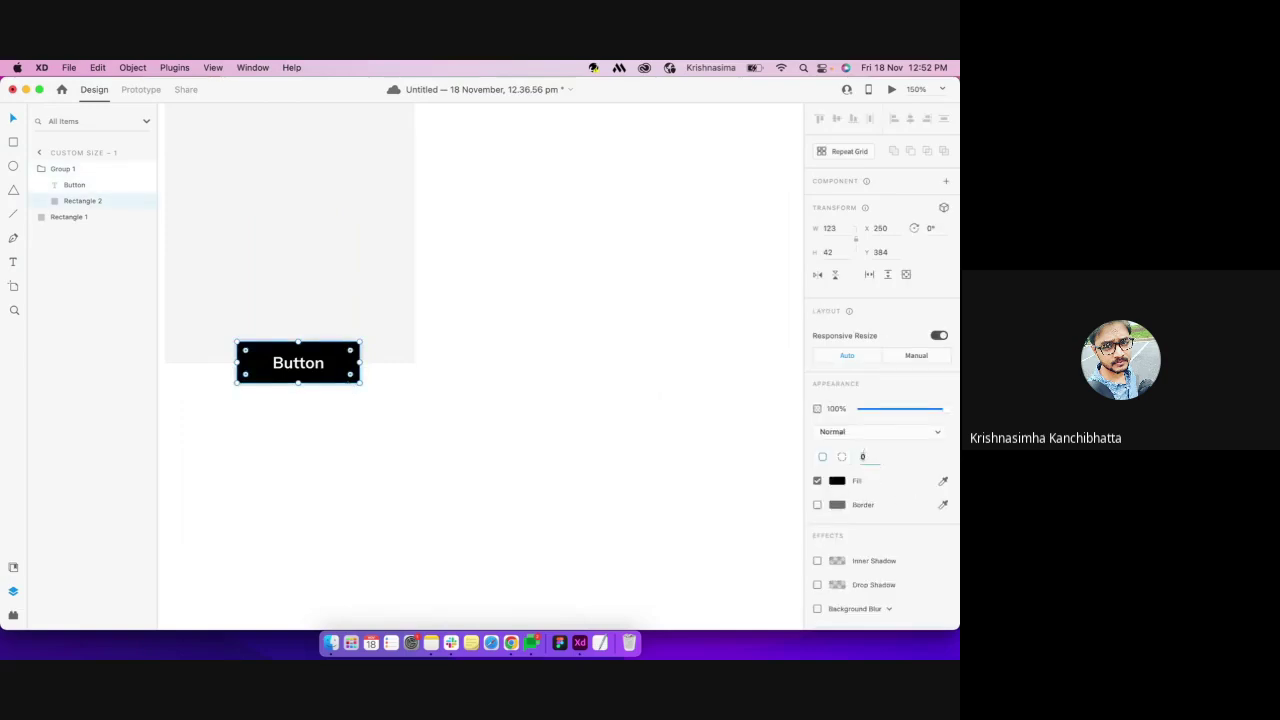
key("Return")
Move the button group so that it is centered on the card's bottom edge, at X 242, Y 385
scroll(566, 408, "left", 5)
scroll(566, 408, "up", 2)
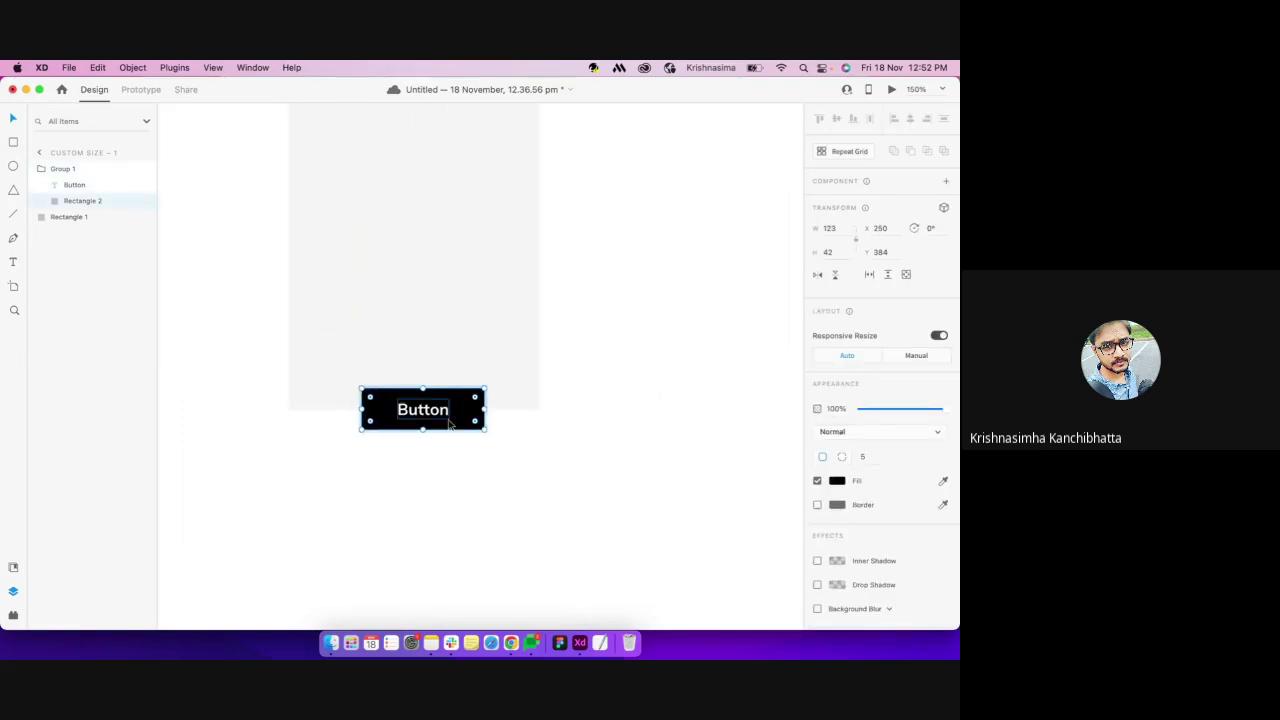
left_click(527, 417)
left_click(474, 409)
left_click_drag(457, 414, 460, 404)
scroll(460, 402, "up", 4)
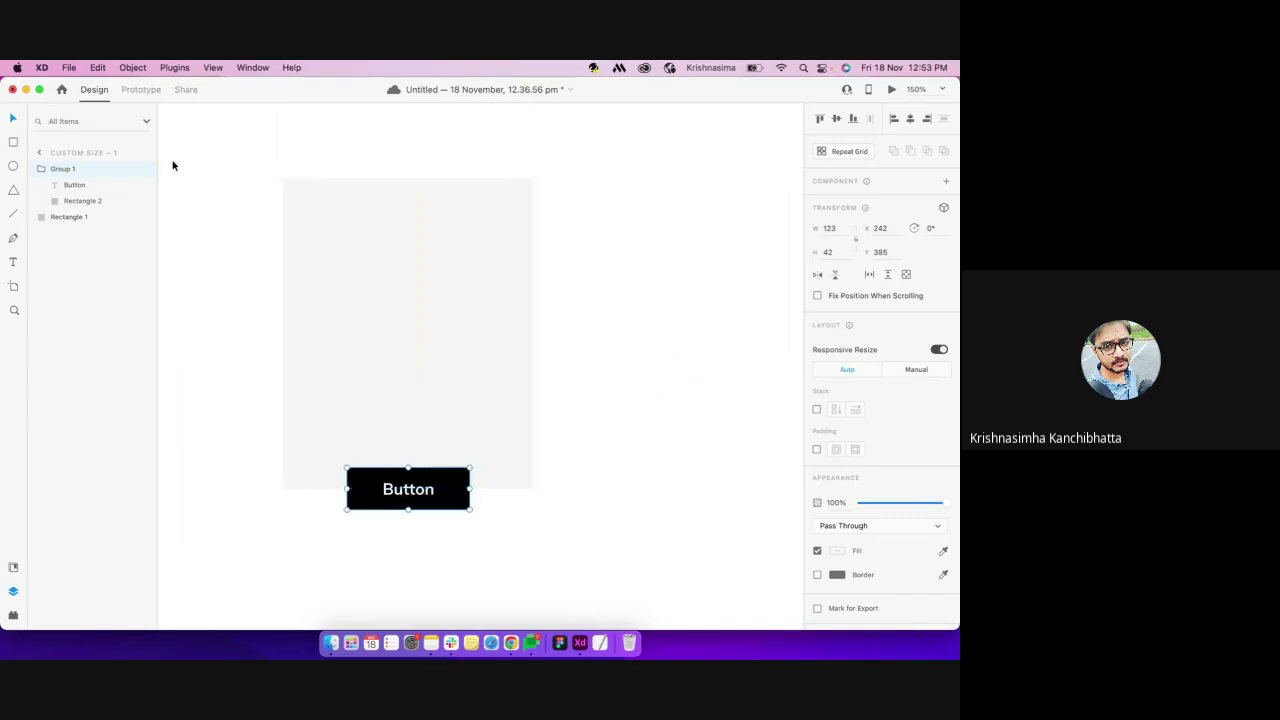
Set the card rectangle's corner radius to 10
left_click(305, 210)
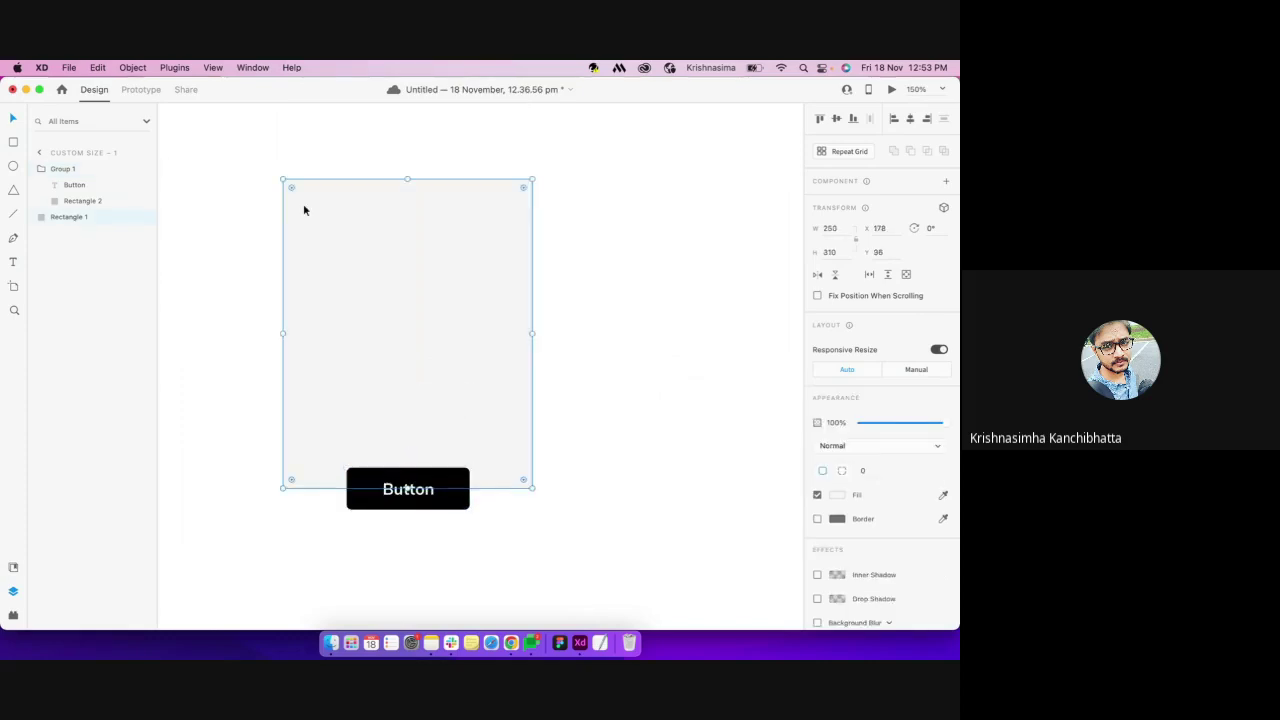
left_click(866, 471)
type("10")
key("Return")
Add the text "Title" near the card's upper-left corner
left_click(14, 262)
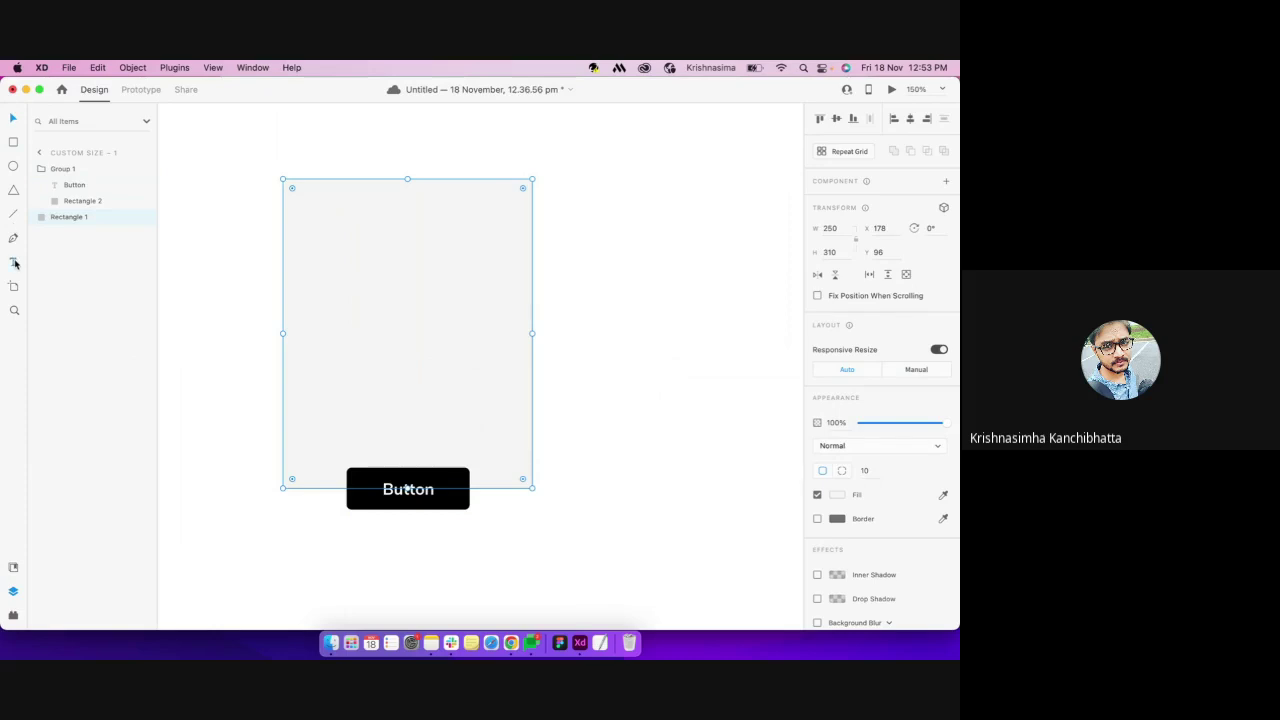
left_click(314, 214)
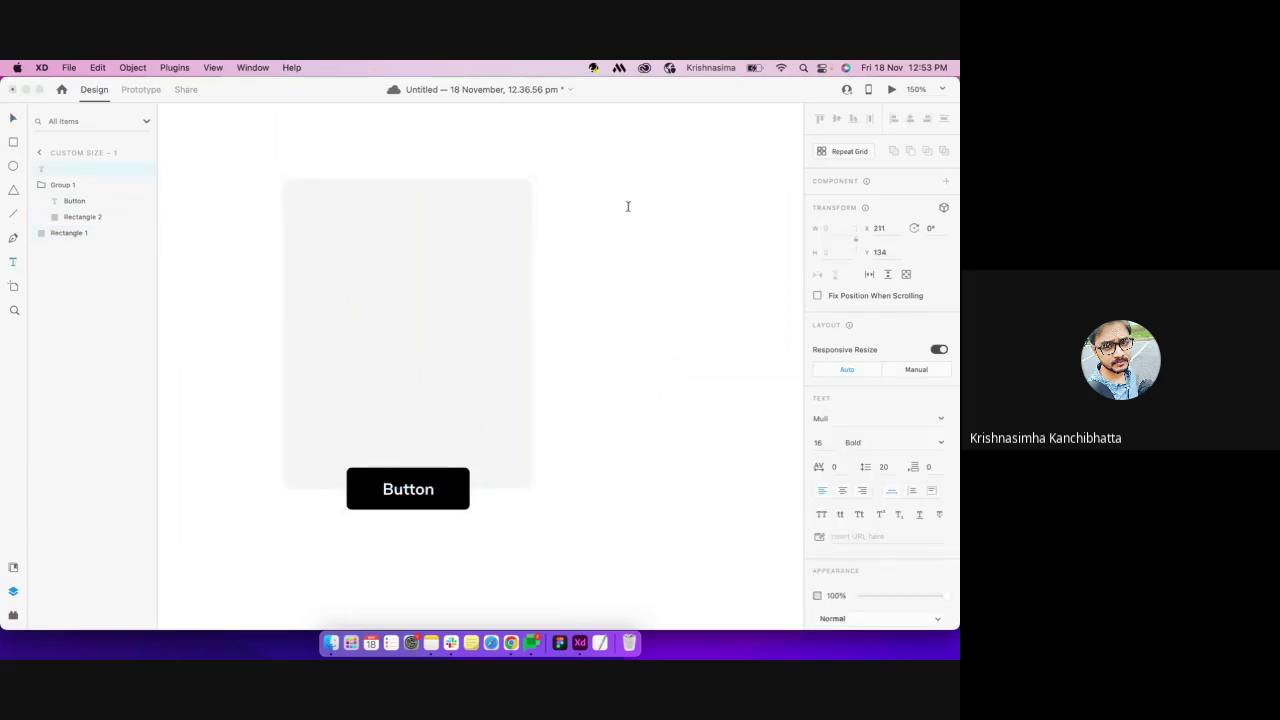
type("Title")
Change the fill of the "Title" text to black, #000000
key("super+a")
scroll(834, 540, "down", 4)
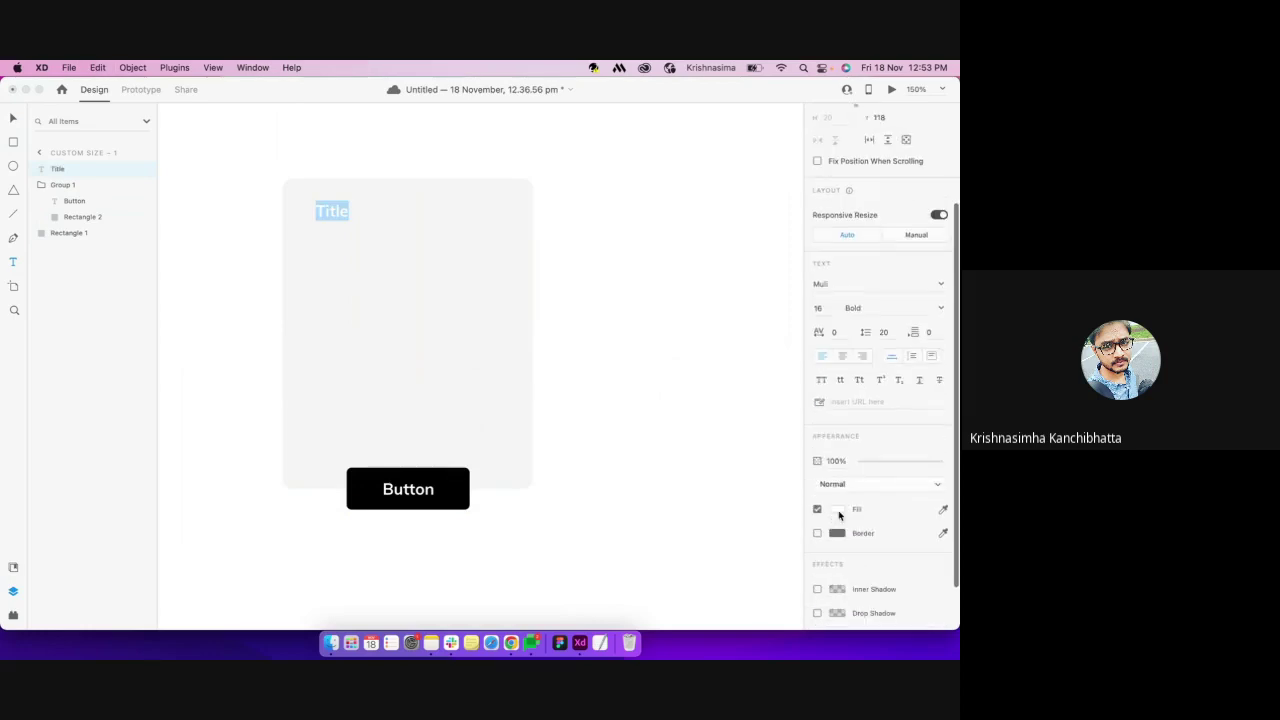
left_click(837, 509)
left_click_drag(731, 517, 636, 583)
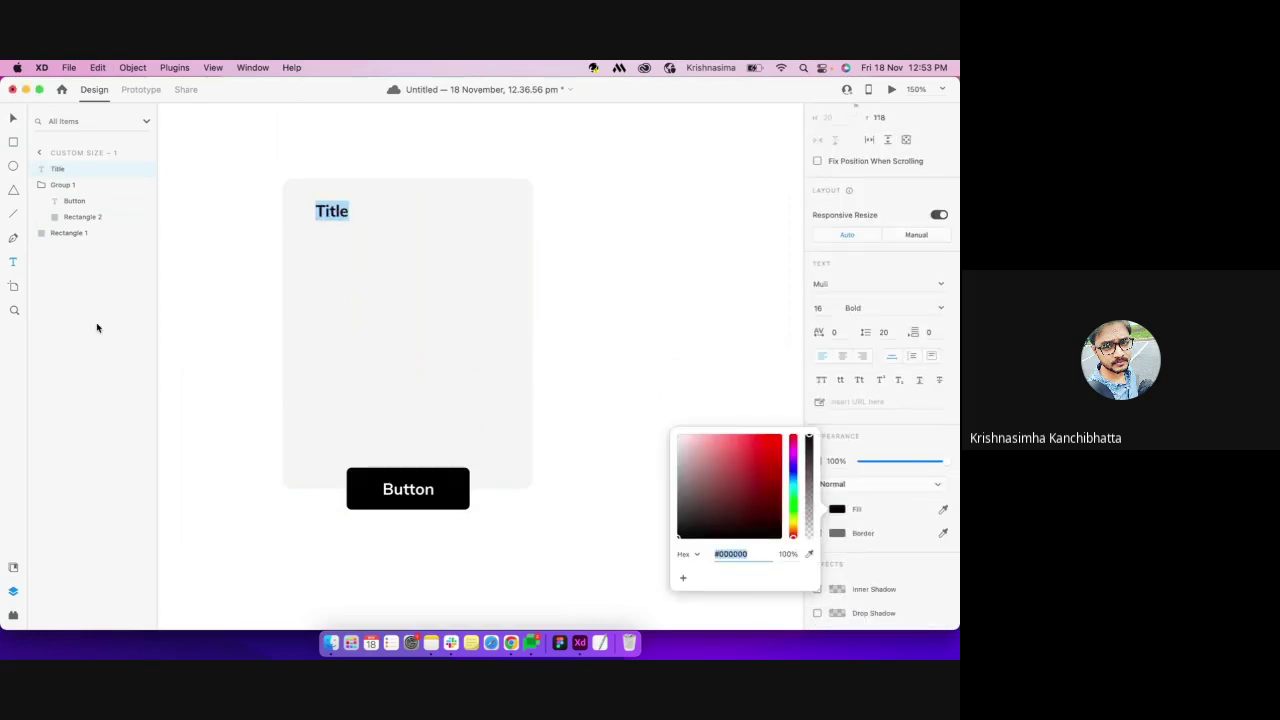
left_click(13, 118)
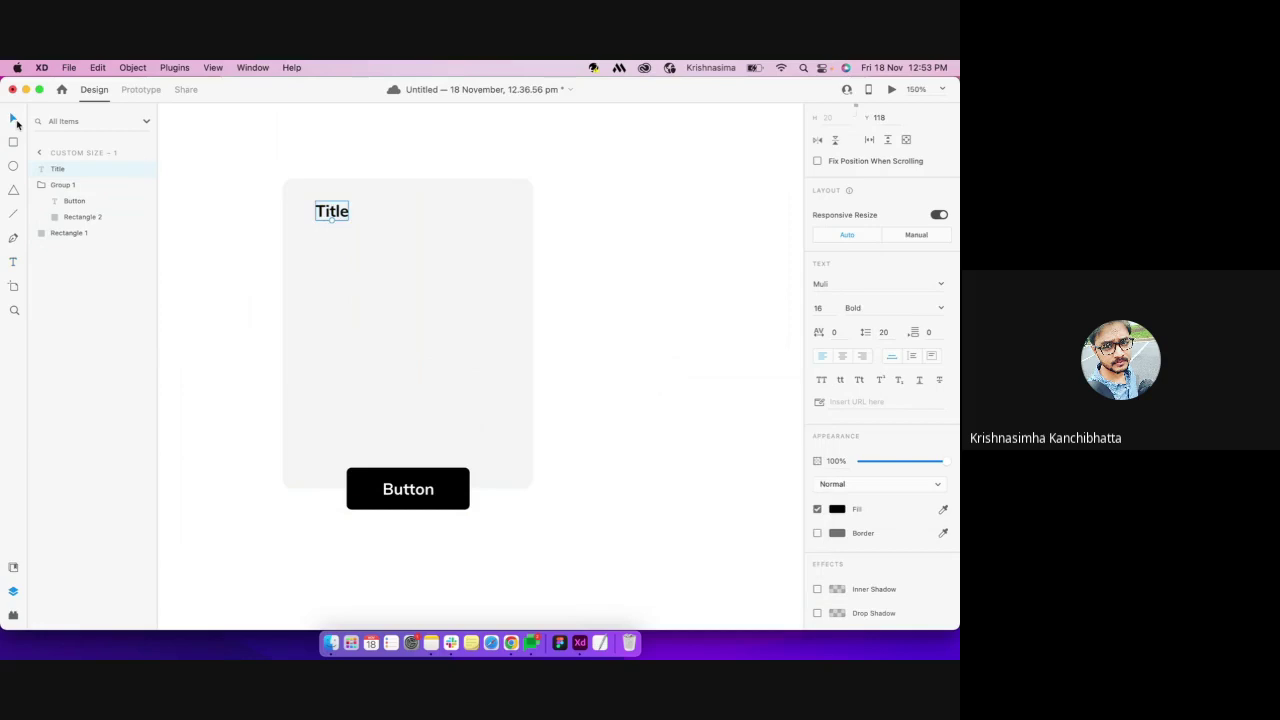
Duplicate the "Title" text straight below the original, at Y 158
key("Escape")
left_click(332, 212)
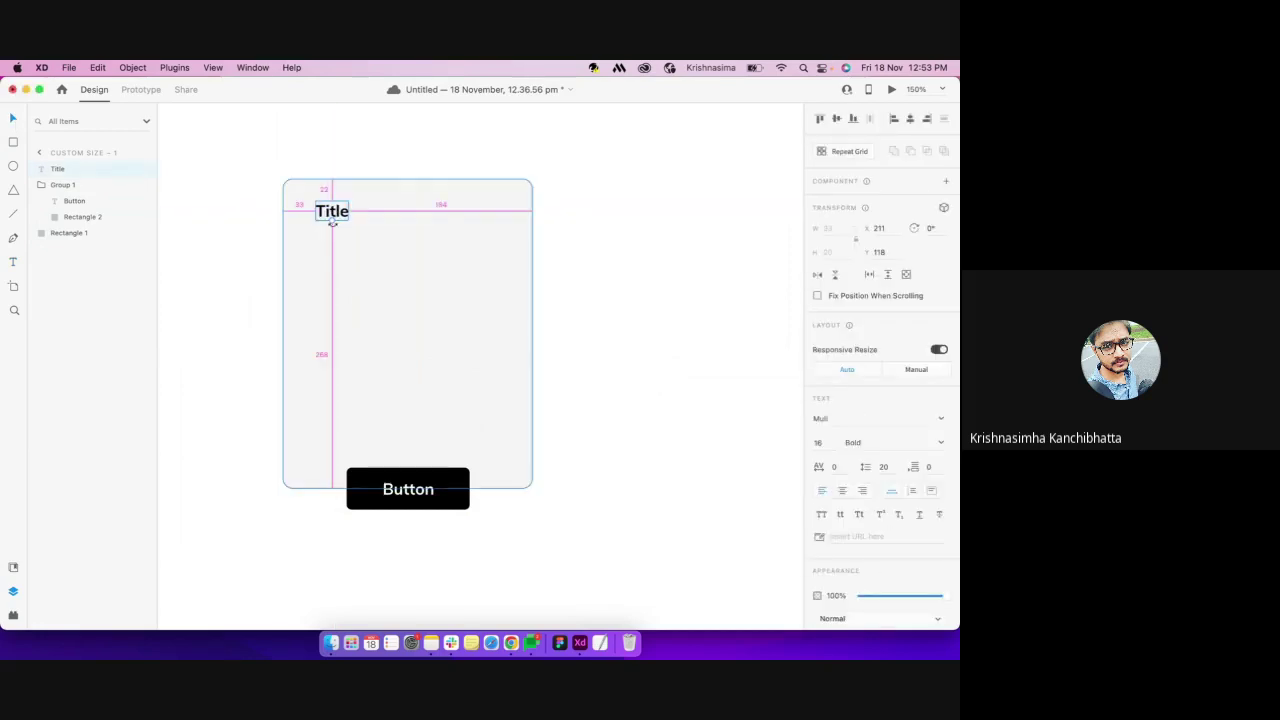
left_click_drag(332, 212, 332, 252)
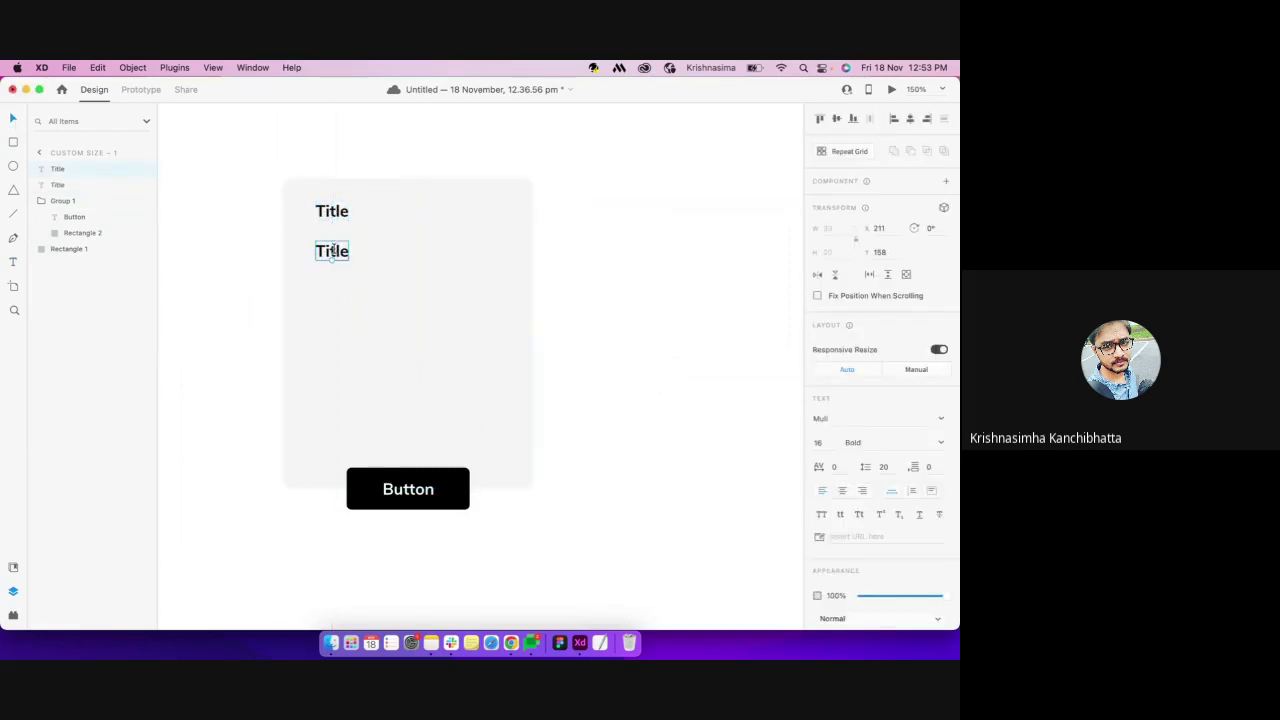
Change the duplicated title's text to "Description"
double_click(332, 251)
type("Descrioption")
key("BackSpace")
key("BackSpace")
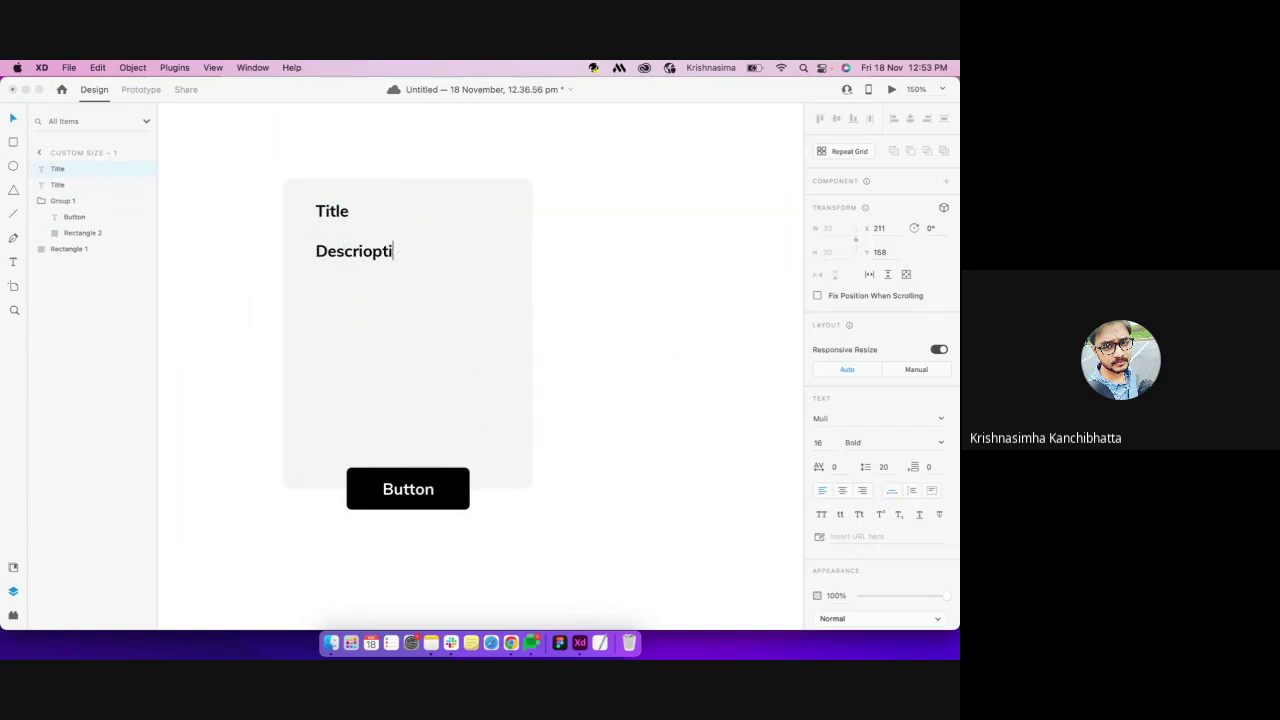
key("BackSpace")
key("BackSpace")
key("BackSpace")
type("ption")
Set the "Description" text to Regular weight and enlarge its text box to about 184 by 146
key("super+a")
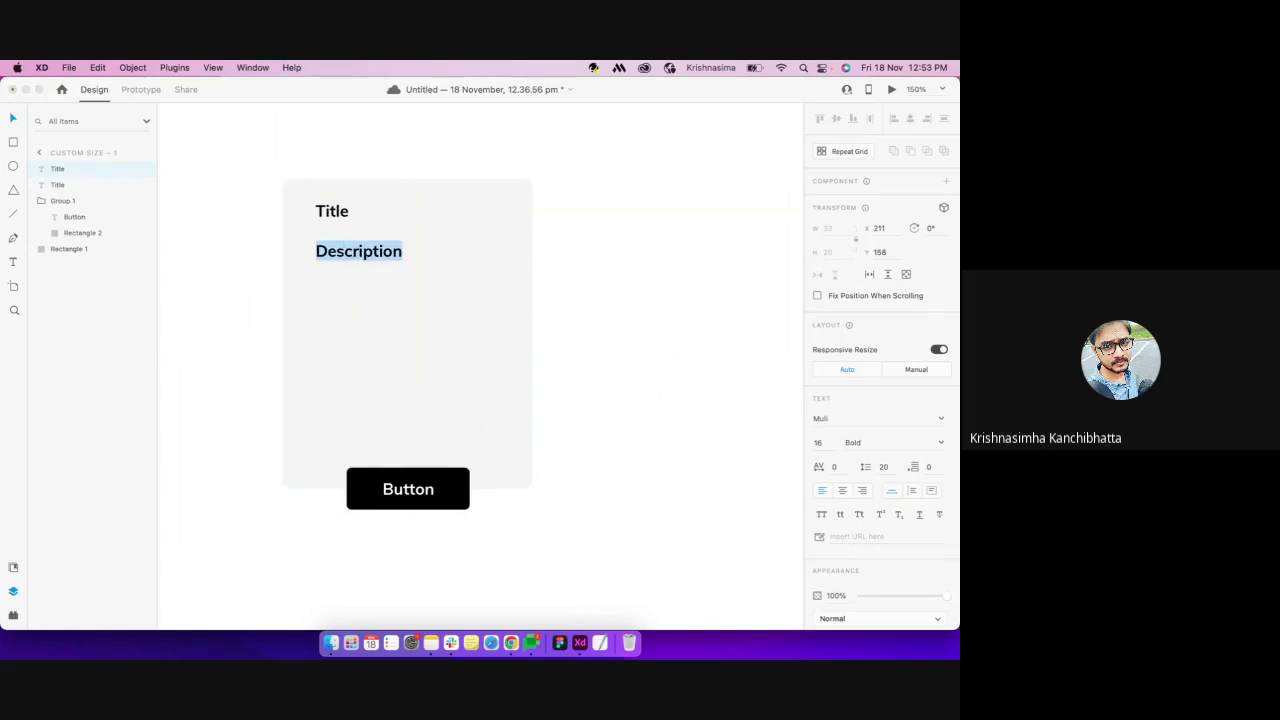
left_click(855, 442)
type("Regular")
key("Return")
key("Escape")
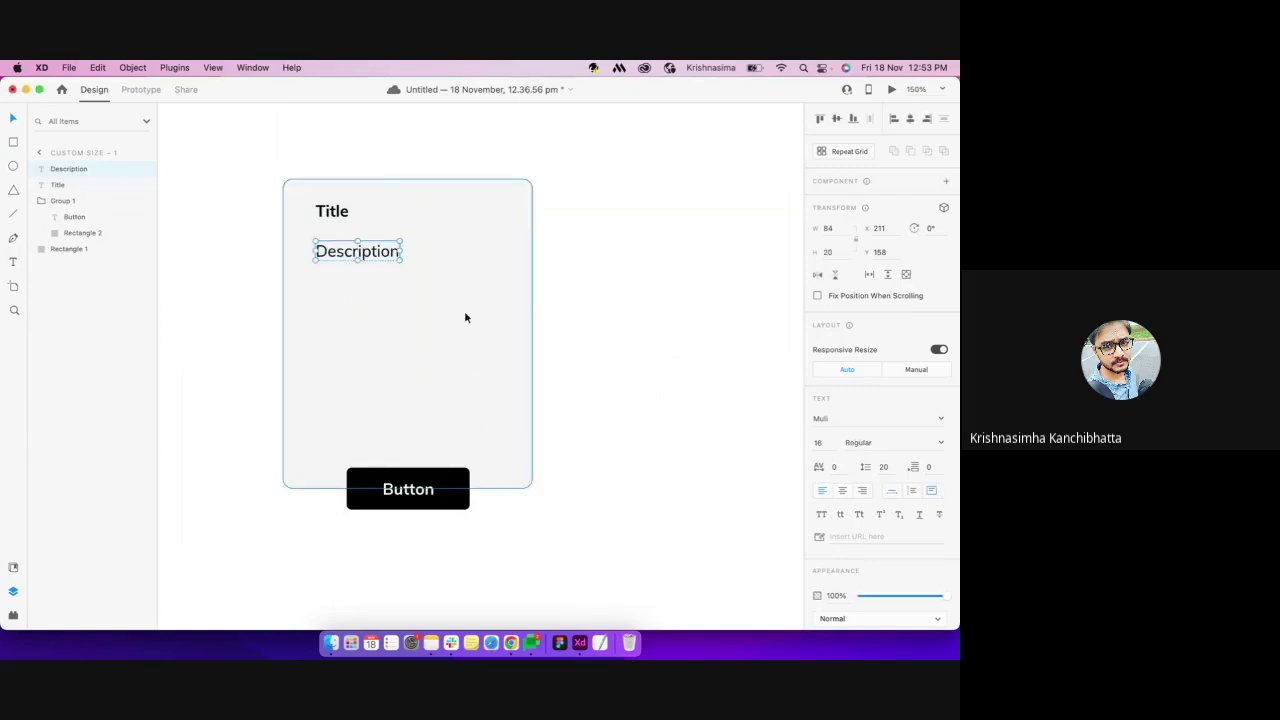
left_click_drag(400, 258, 500, 387)
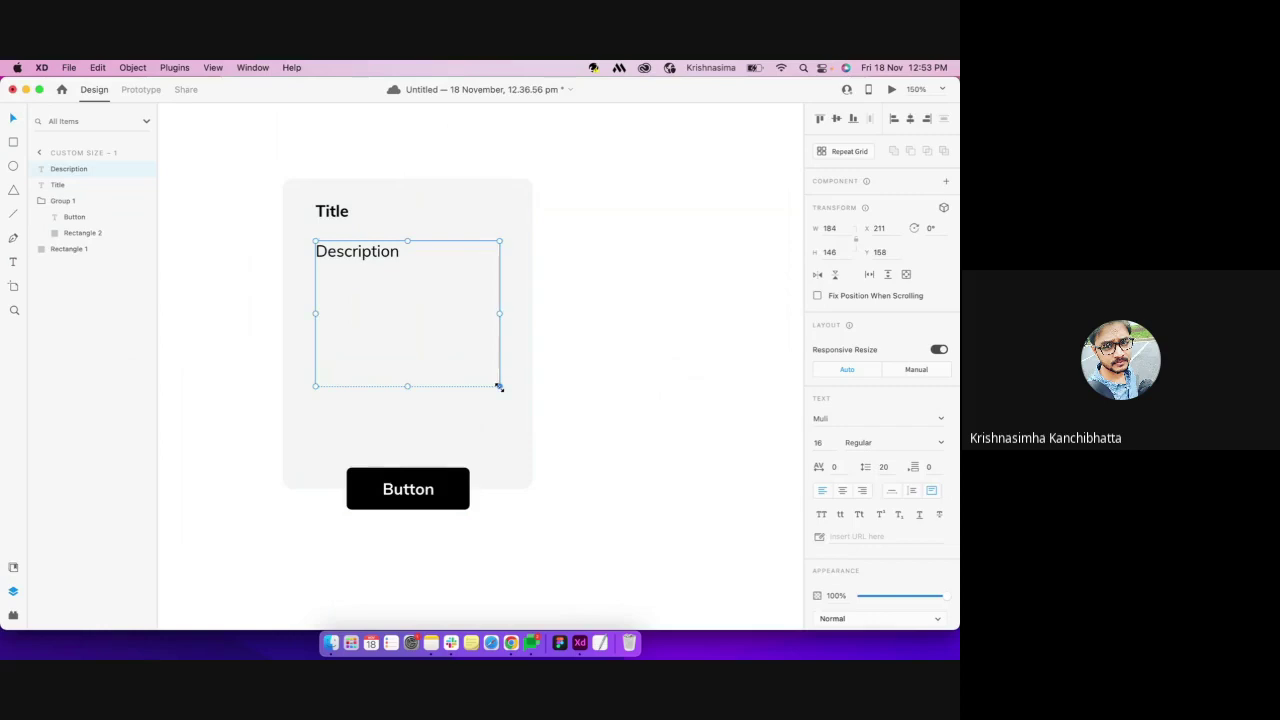
left_click(329, 217)
left_click_drag(329, 217, 342, 419)
double_click(340, 417)
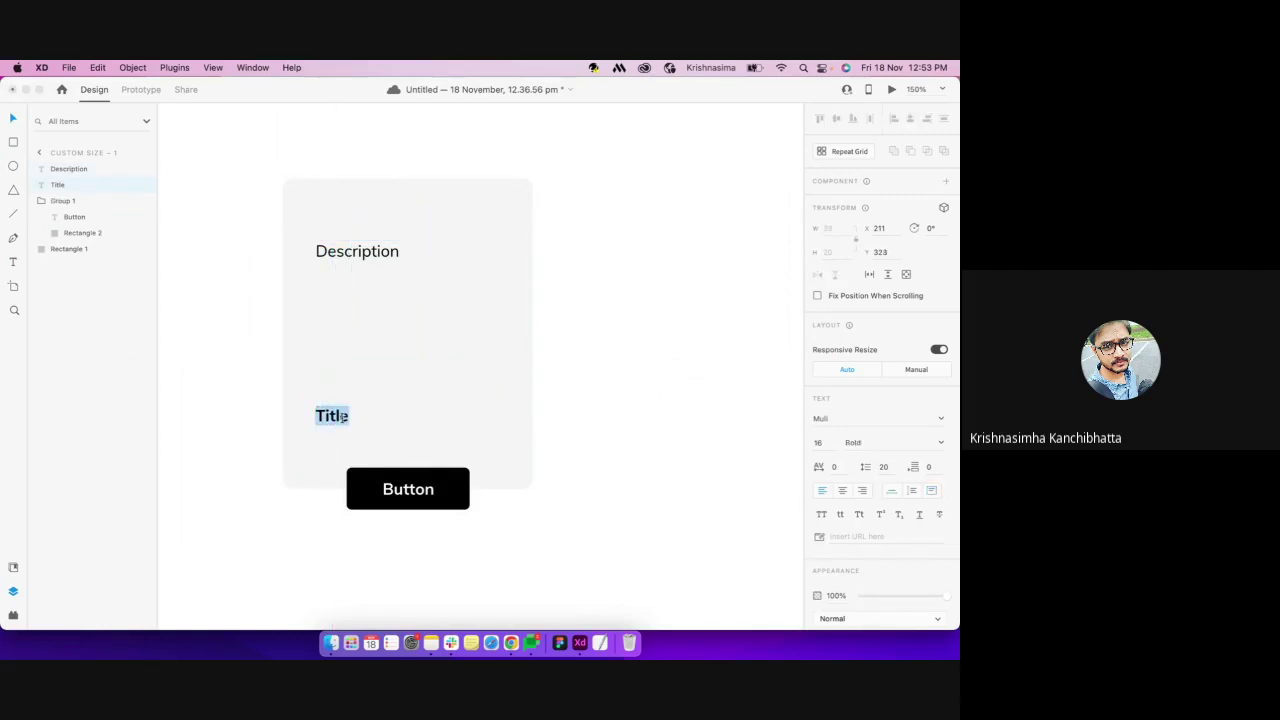
key("Escape")
key("super+z")
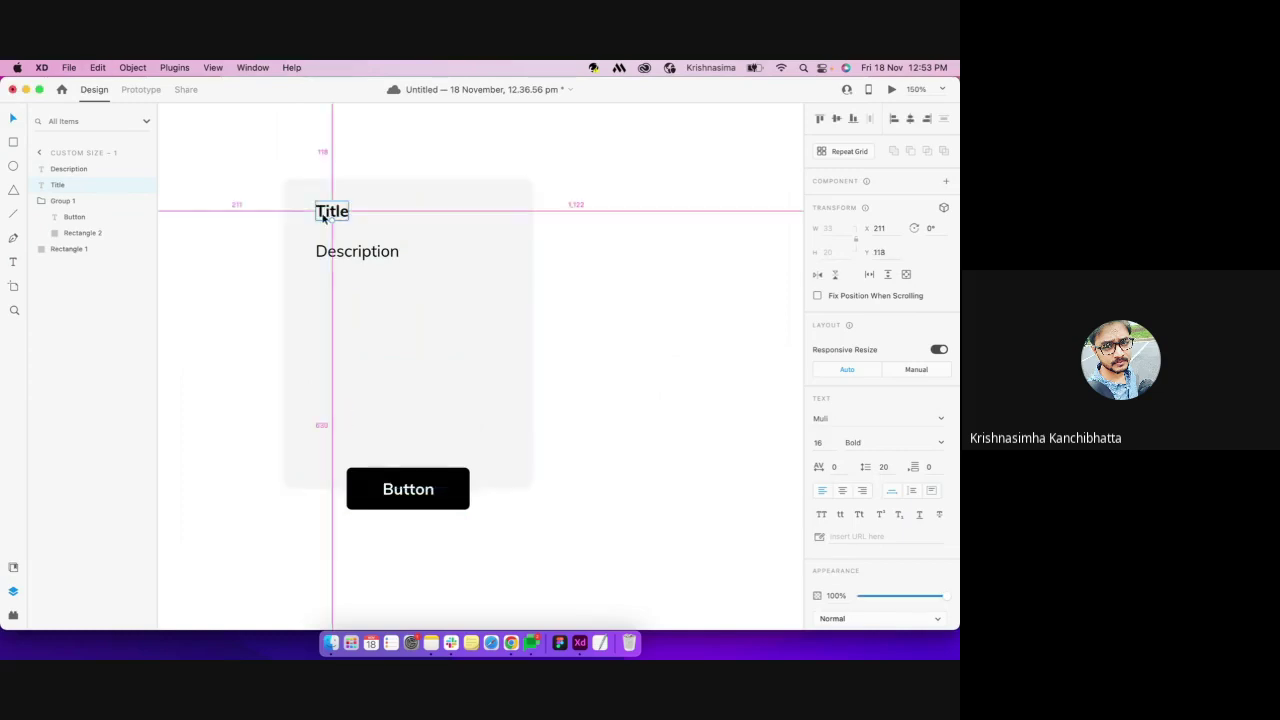
Duplicate the "Title" text straight down to Y 335 and change the copy's text to "Sub text"
left_click_drag(333, 211, 337, 430)
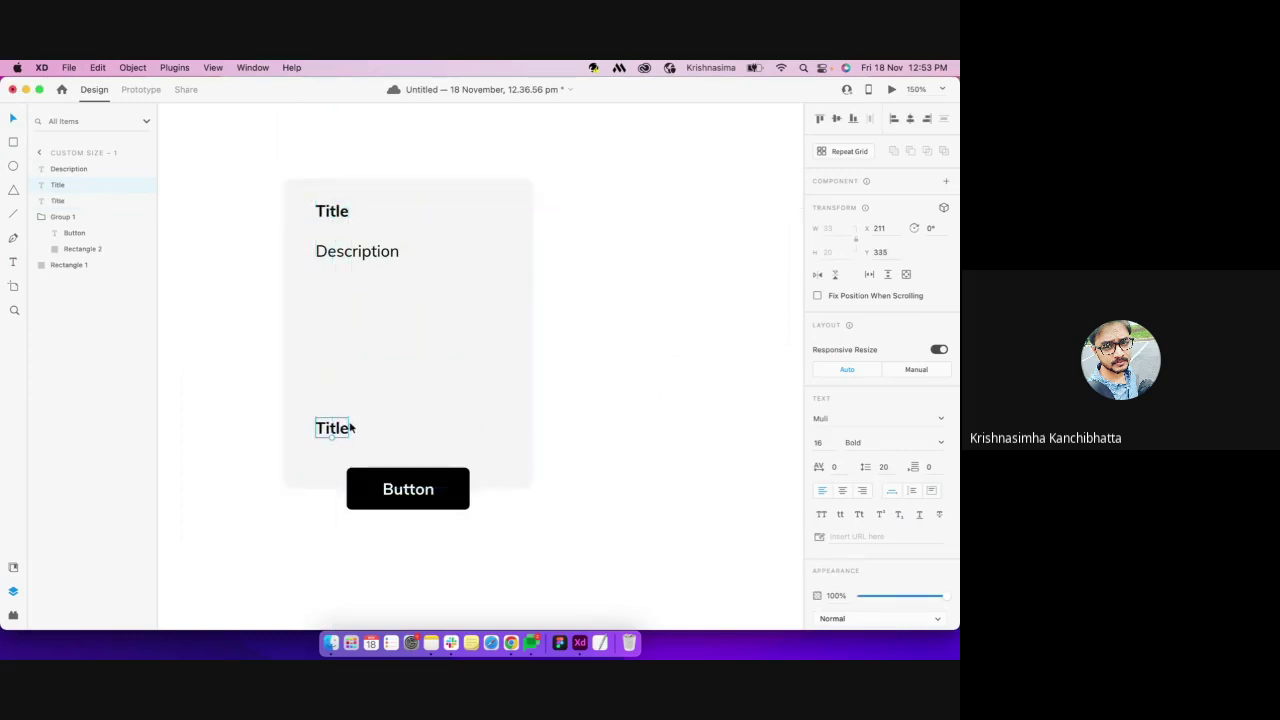
double_click(337, 430)
type("Sub")
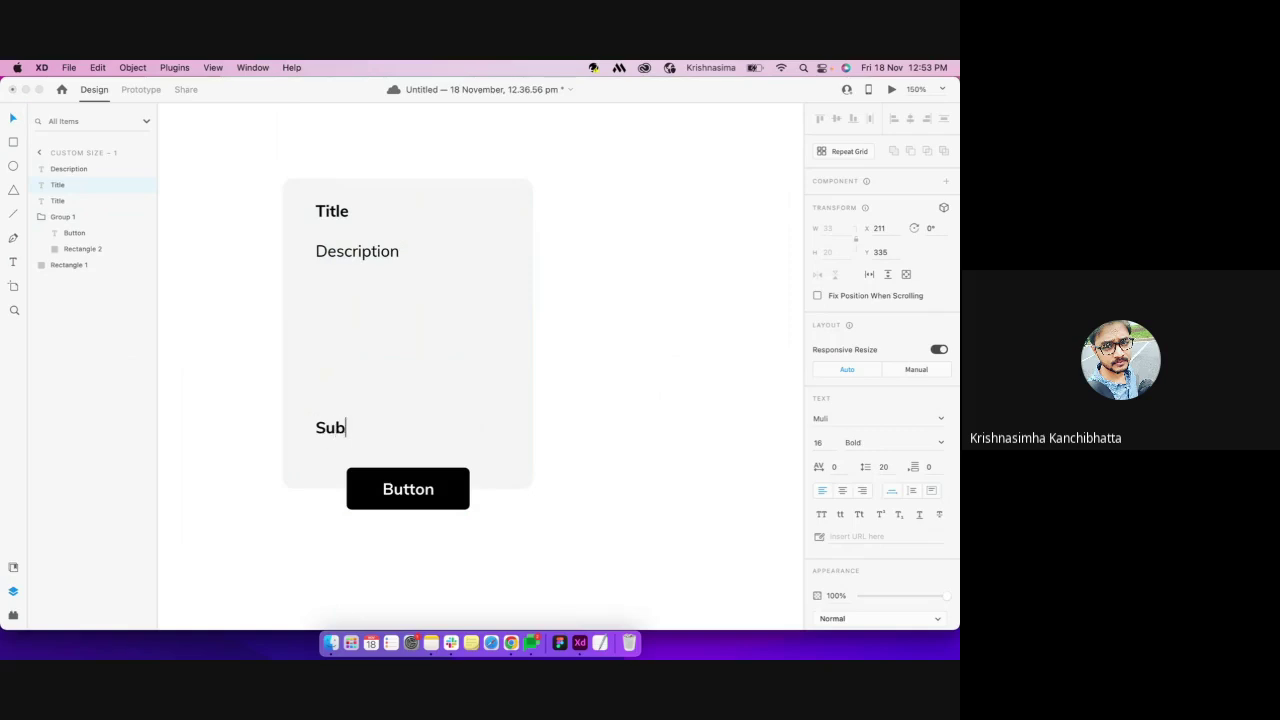
type(" text")
Set the "Sub text" text to size 14 in Bold weight
key("super+a")
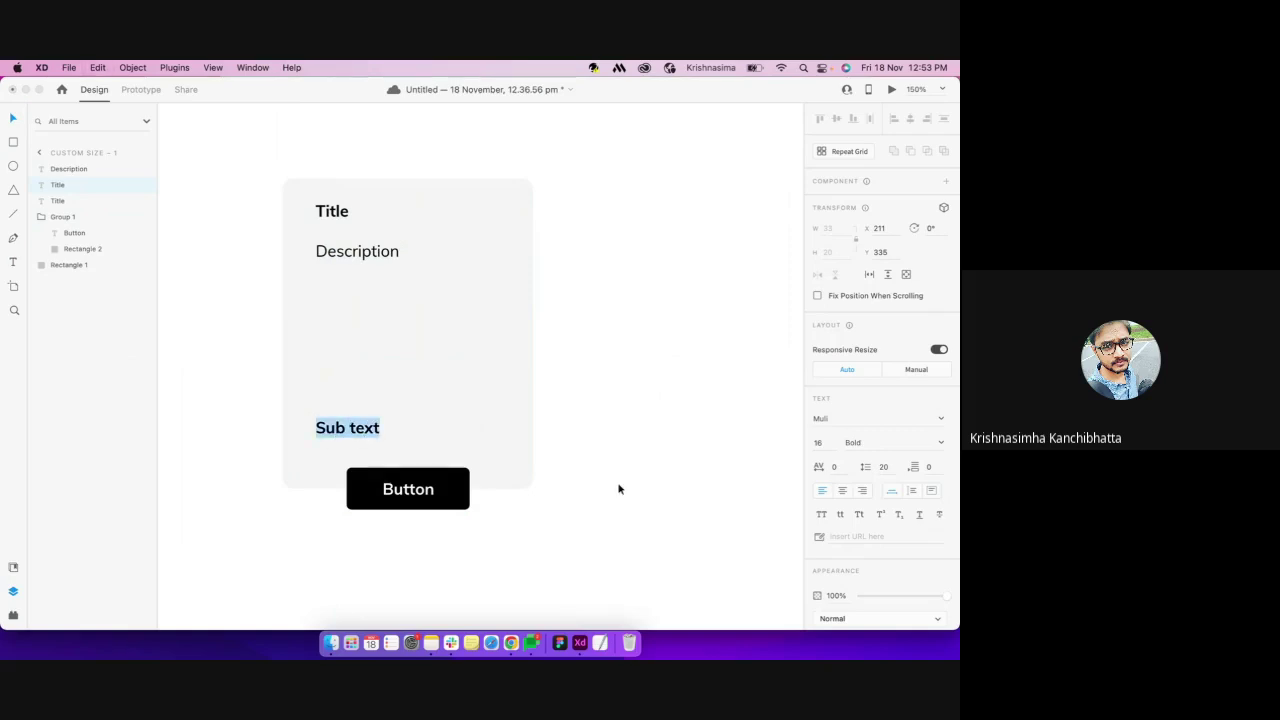
type("14")
key("Return")
key("super+b")
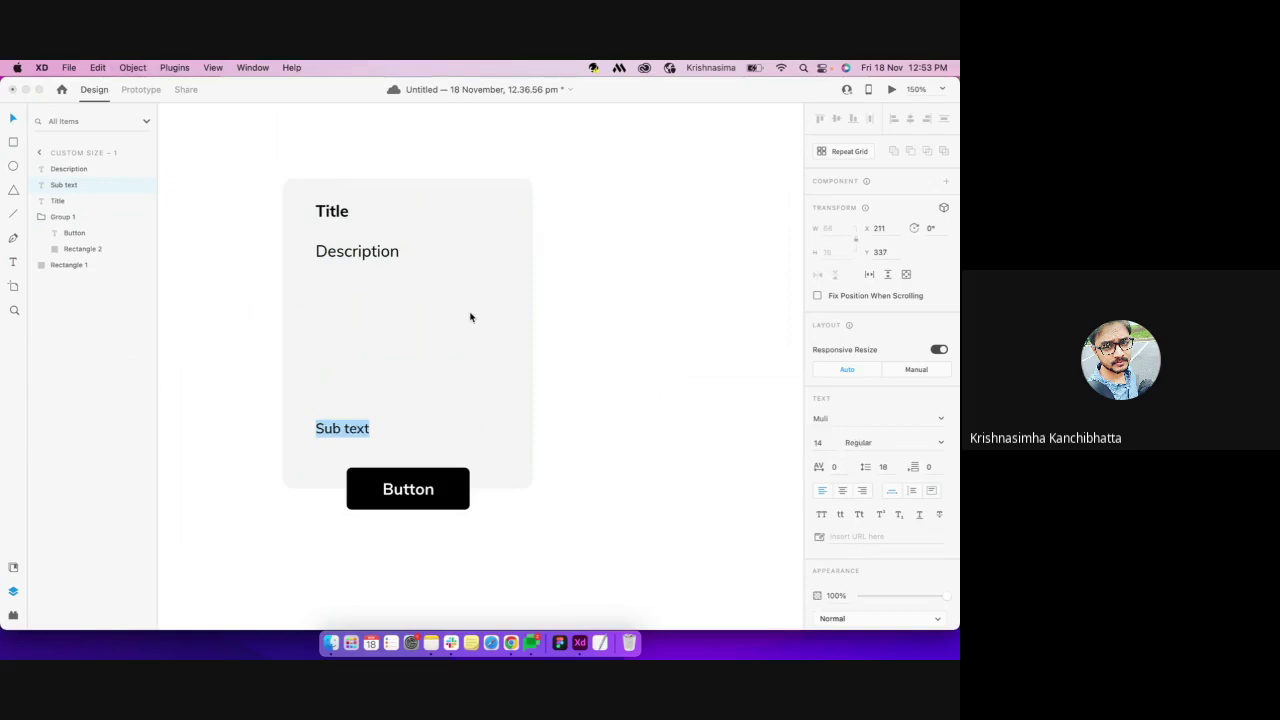
type("Start Now")
key("super+z")
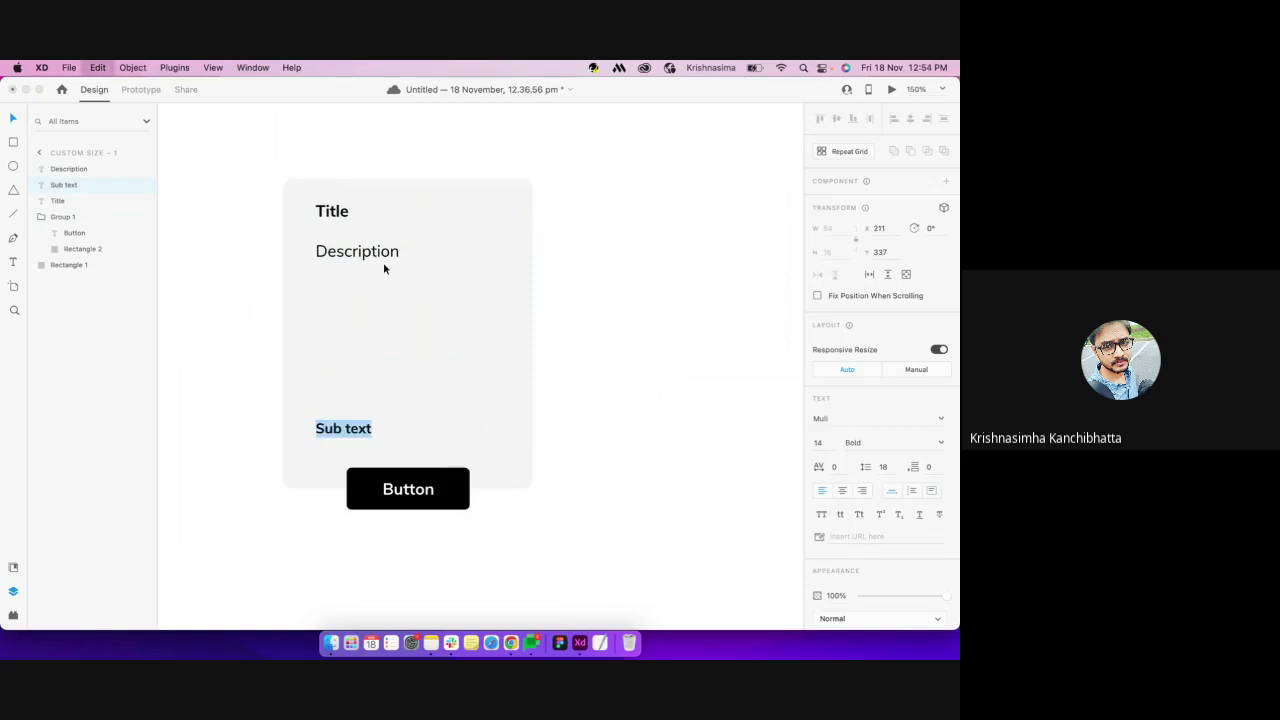
key("super+b")
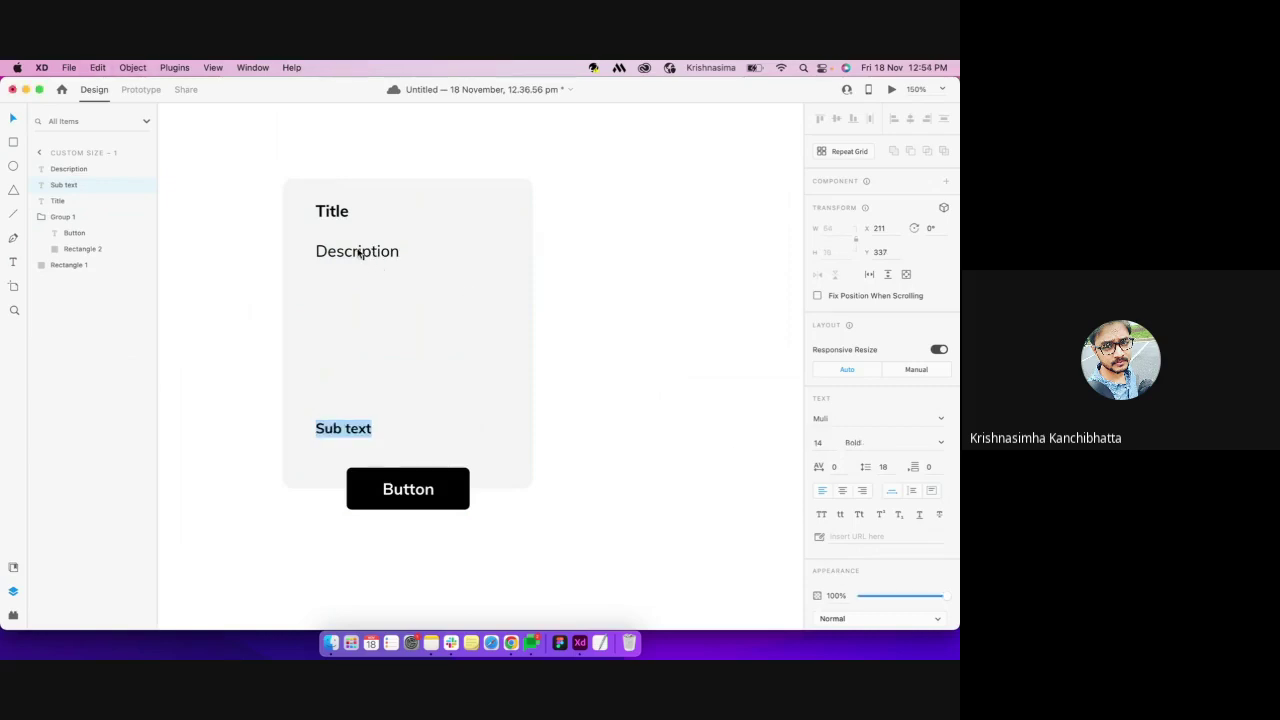
Set the font size of the "Description" text to 14
double_click(358, 254)
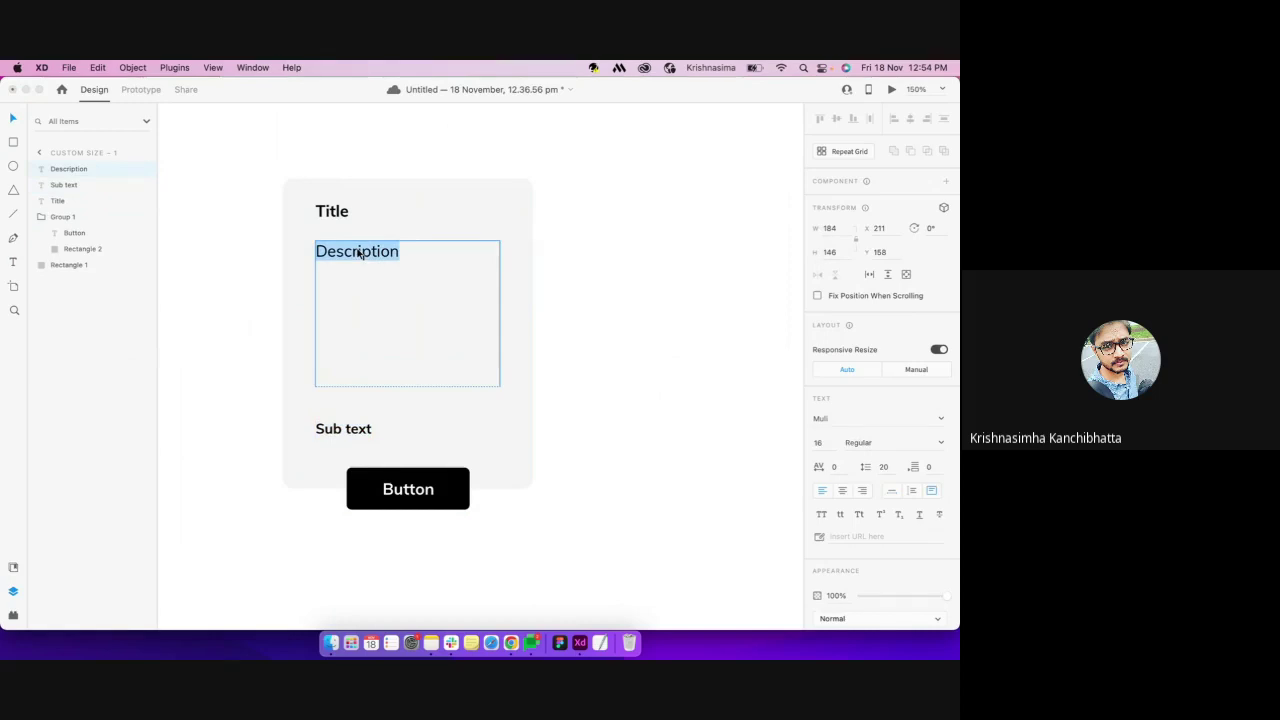
left_click(820, 444)
type("14")
key("Return")
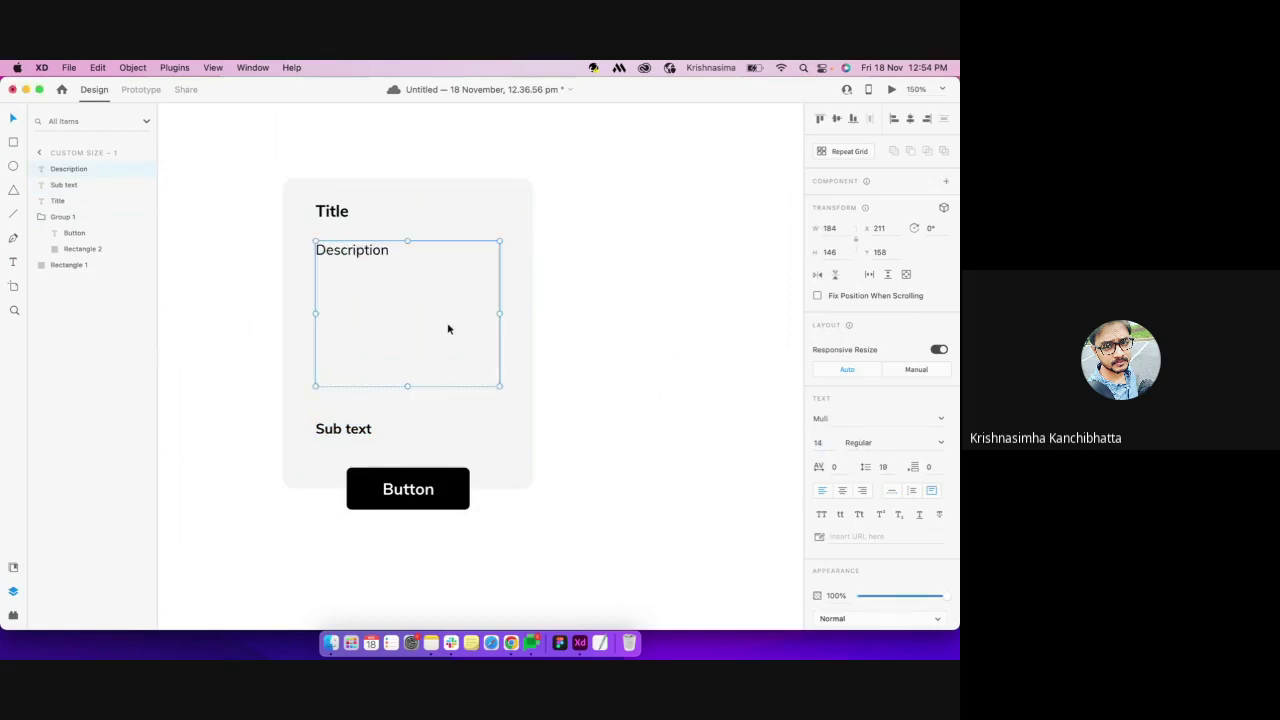
key("super+minus")
left_click(518, 380)
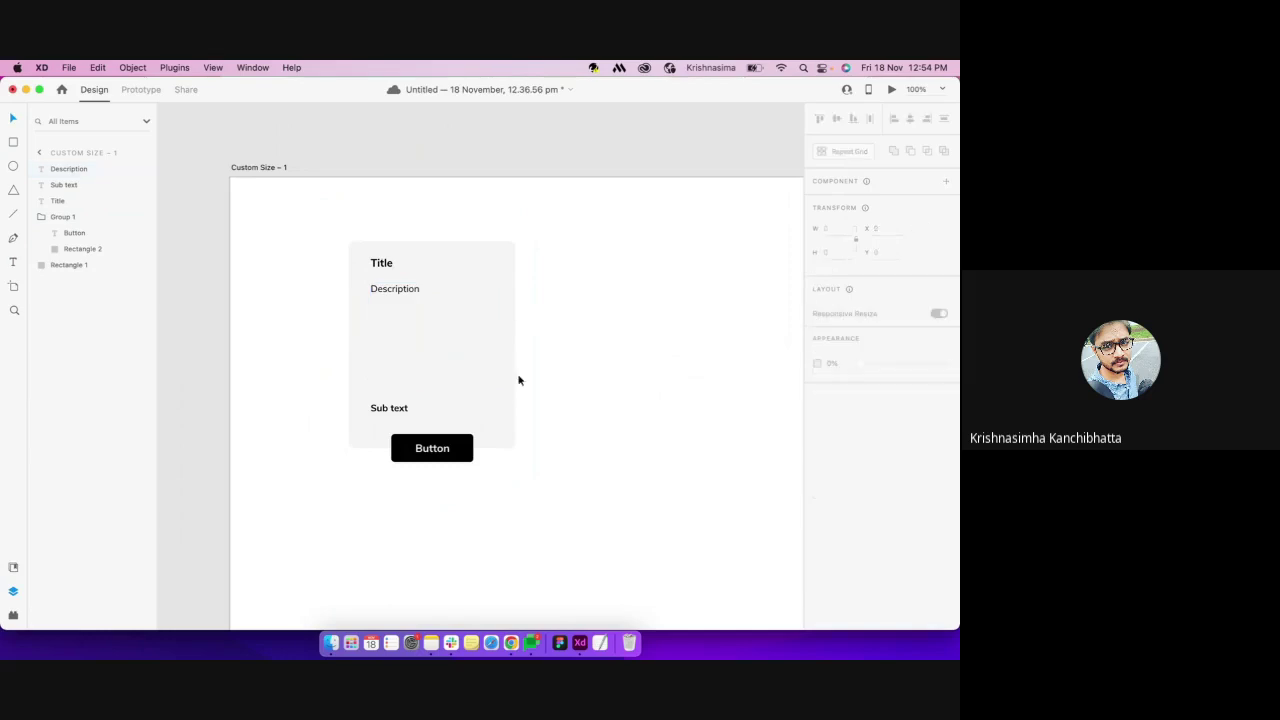
Group all of the card's elements, including the background and button, and enable a vertical Stack on the group
left_click(437, 377)
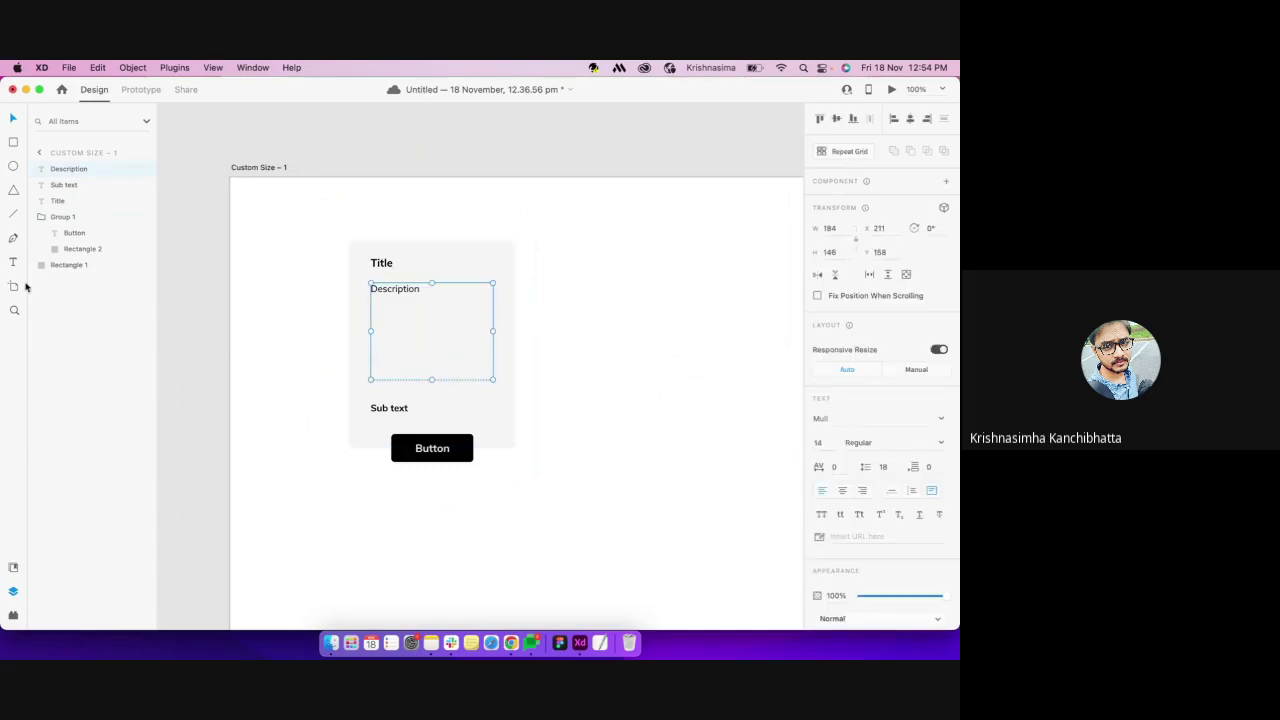
left_click(42, 218)
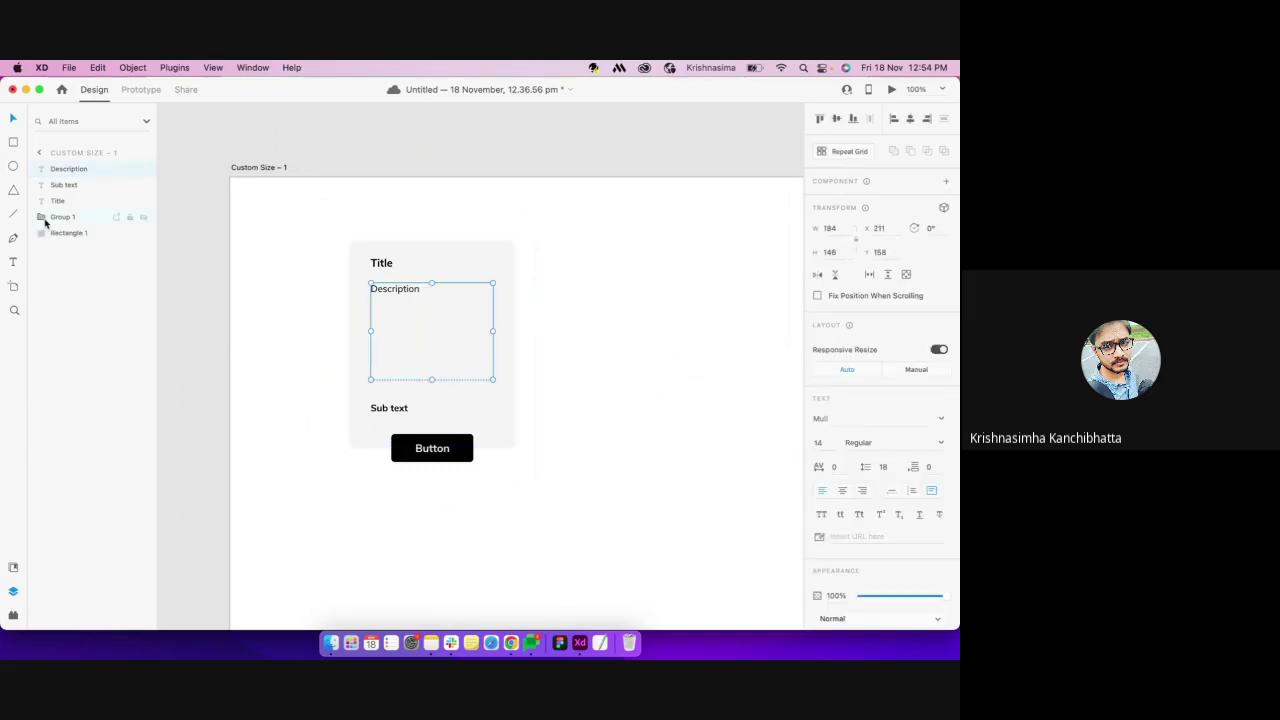
left_click(519, 524)
left_click_drag(559, 490, 273, 193)
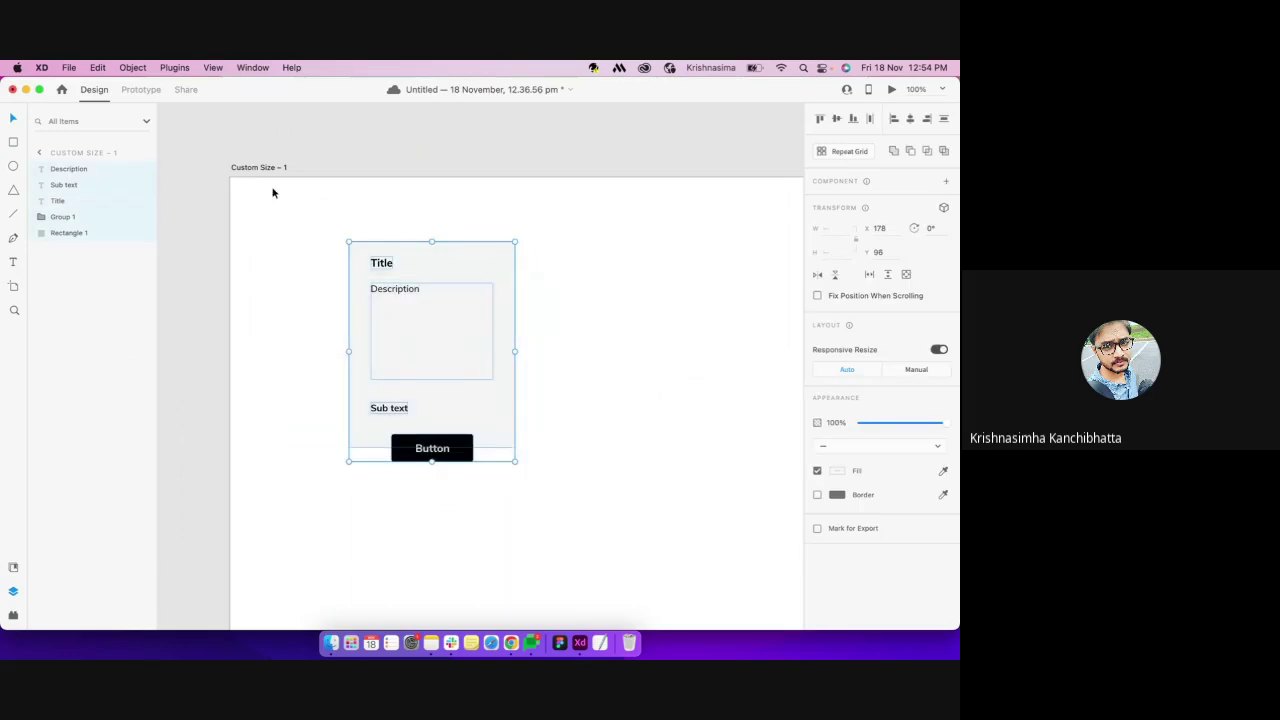
key("ctrl+g")
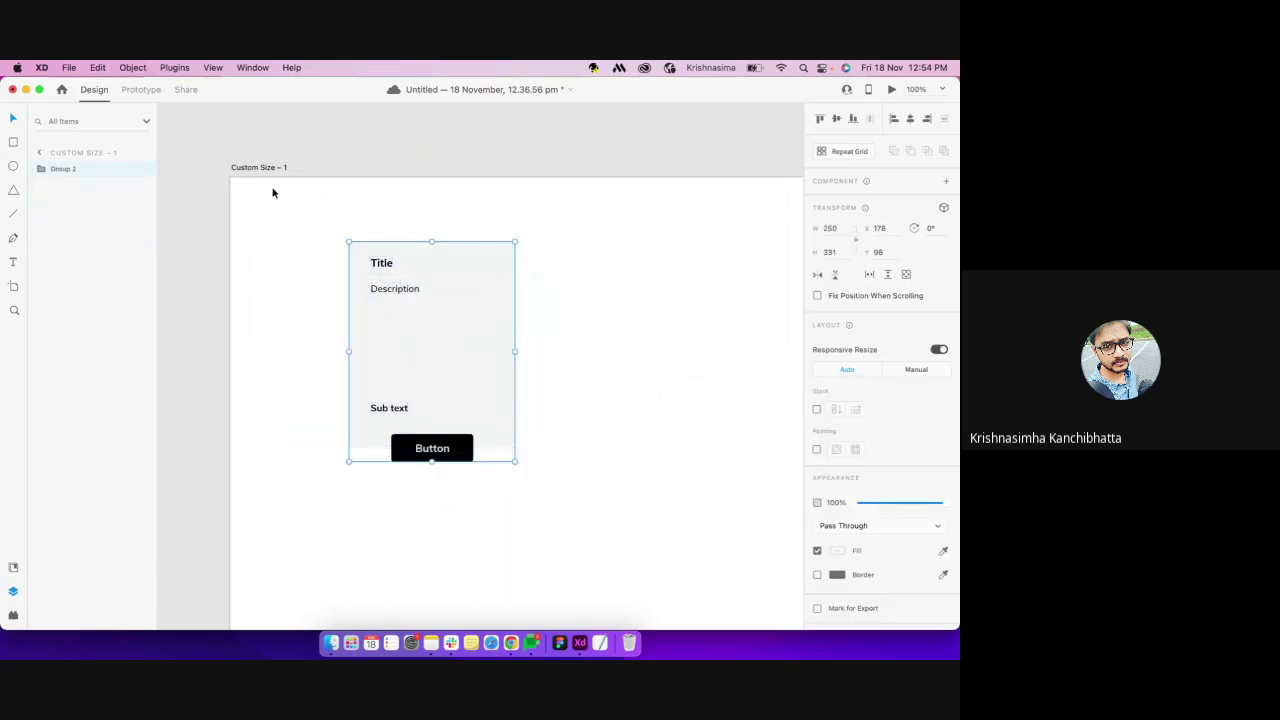
left_click(817, 410)
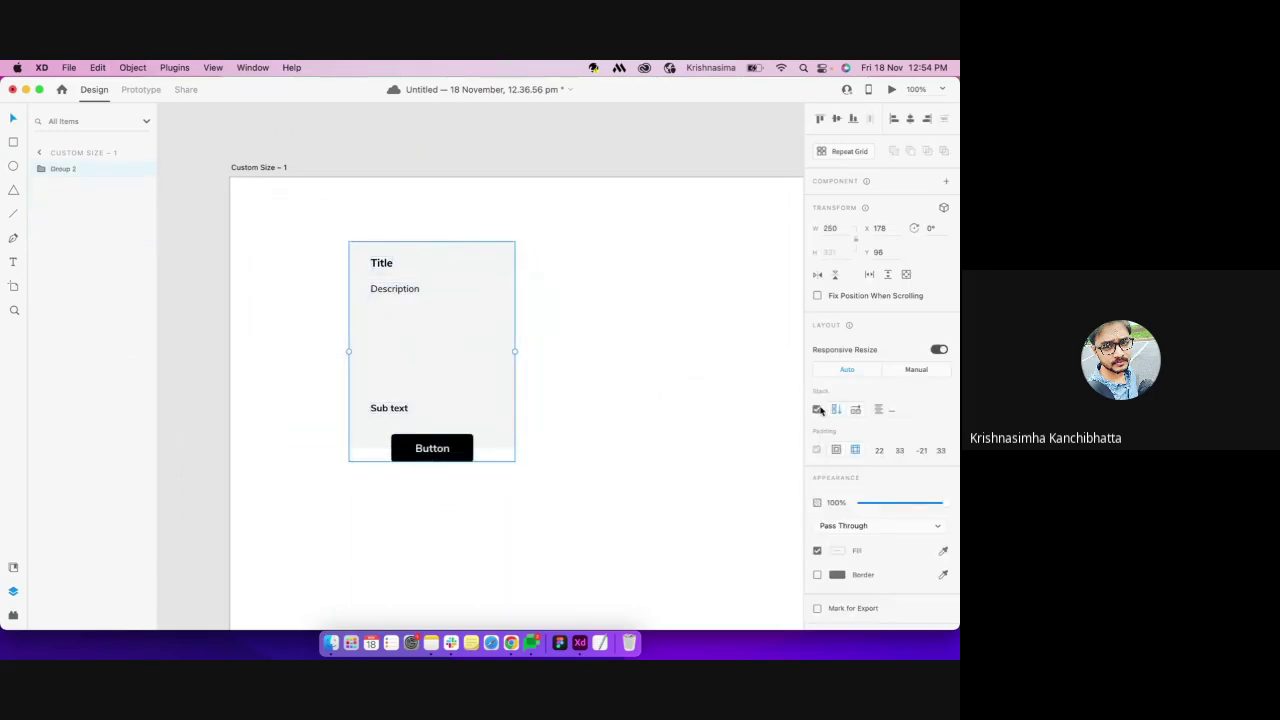
Try adjusting the stack spacing below the title and below the description inside the card group
double_click(386, 270)
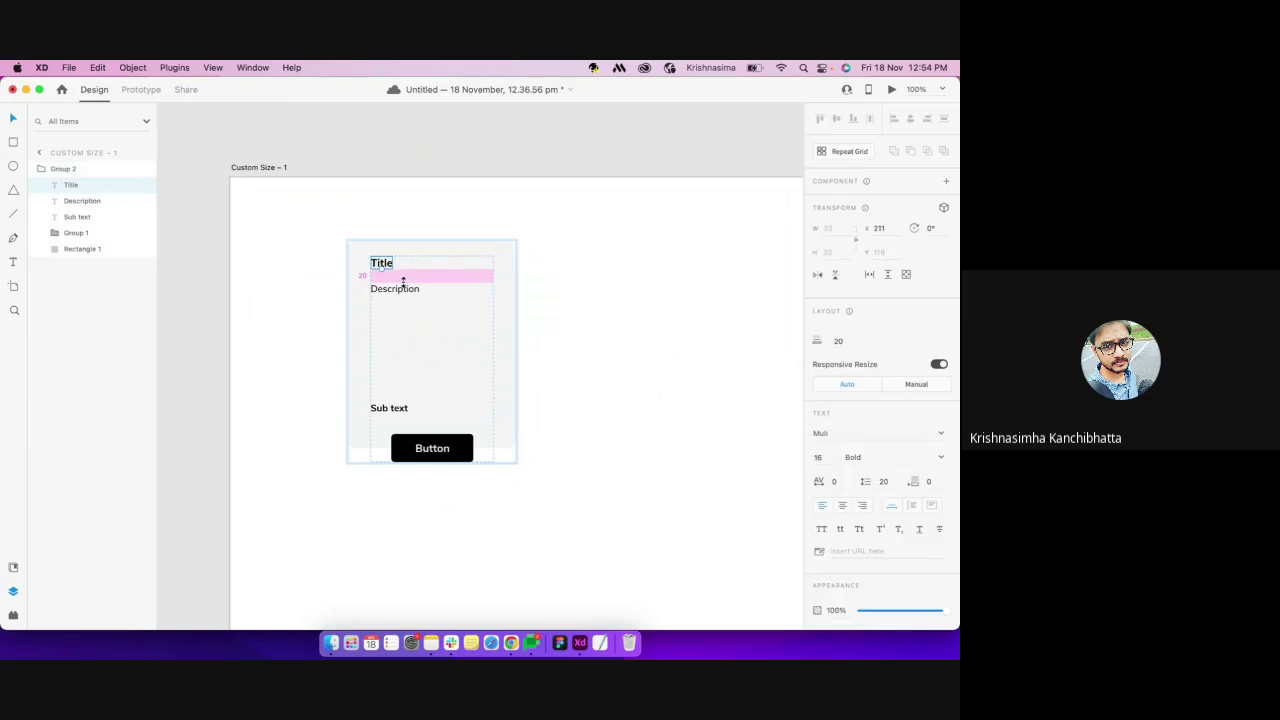
left_click_drag(403, 281, 435, 325)
left_click(435, 340)
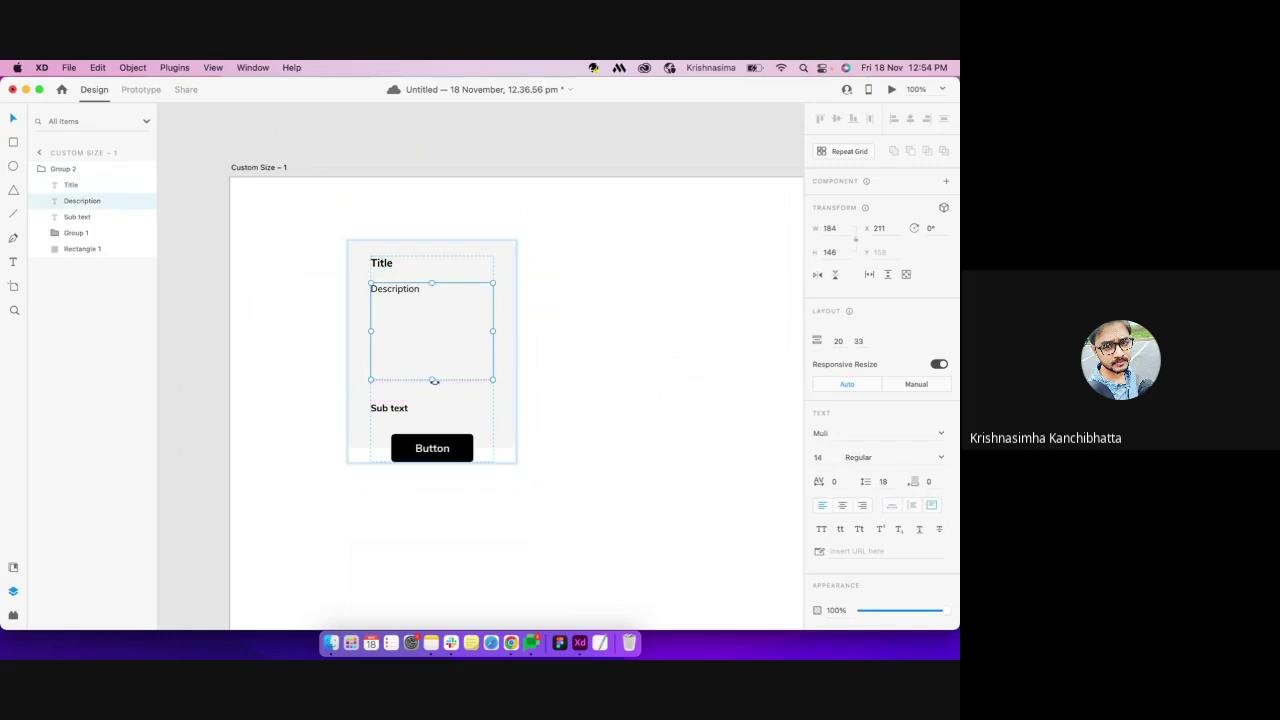
mouse_move(432, 380)
left_mouse_down()
mouse_move(434, 515)
mouse_move(434, 402)
left_mouse_up()
key("super+z")
left_click(554, 442)
Turn the card group into a Repeat Grid and extend it horizontally to four cards, about 1069 wide
left_click(472, 392)
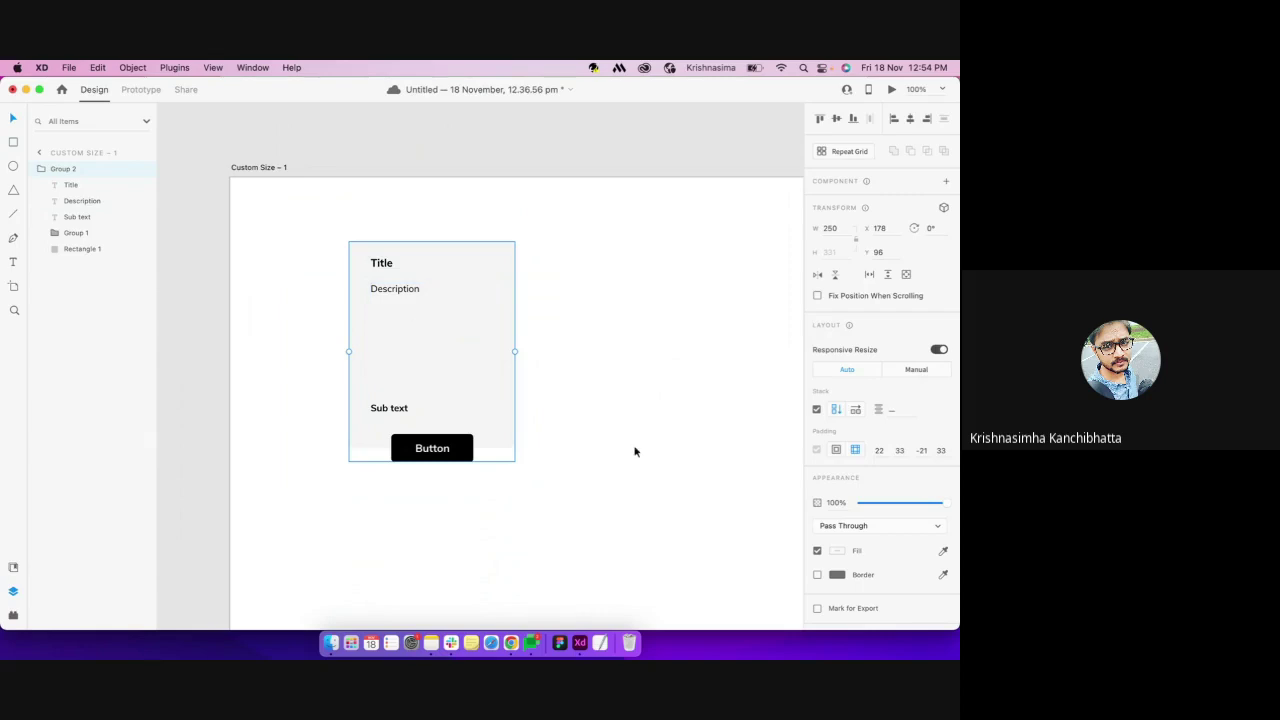
scroll(634, 452, "right", 2)
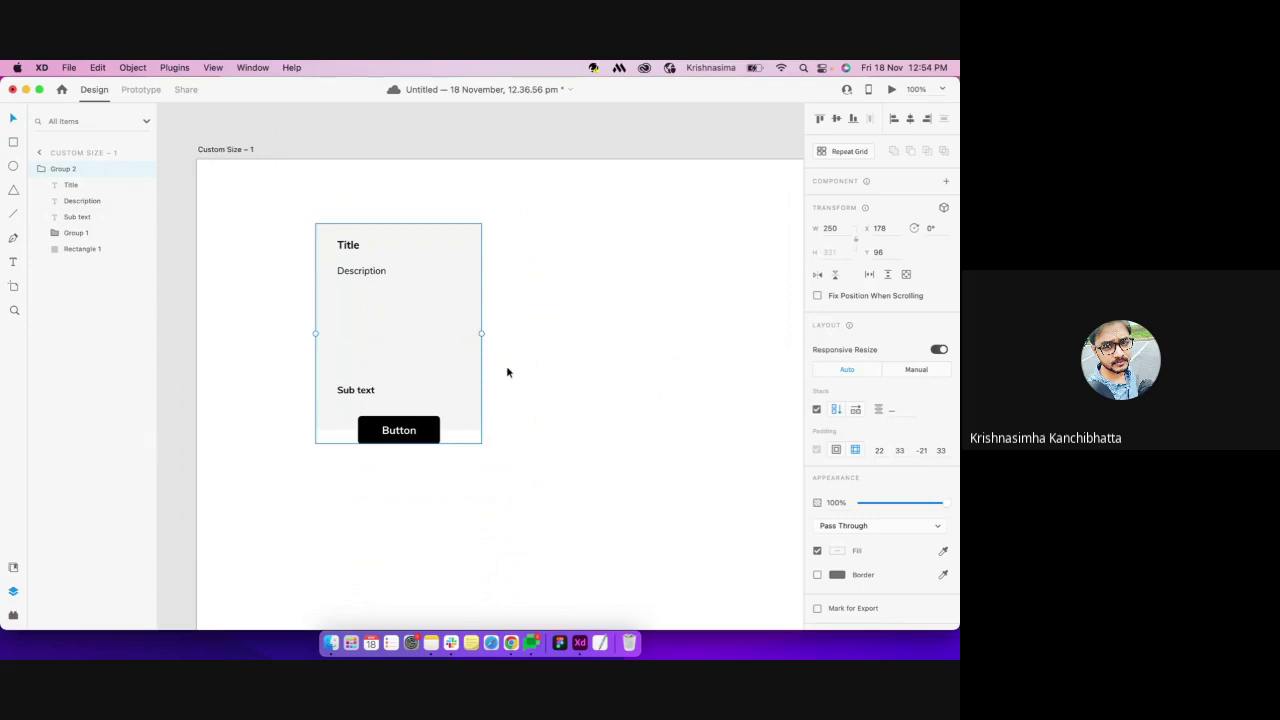
left_click(831, 151)
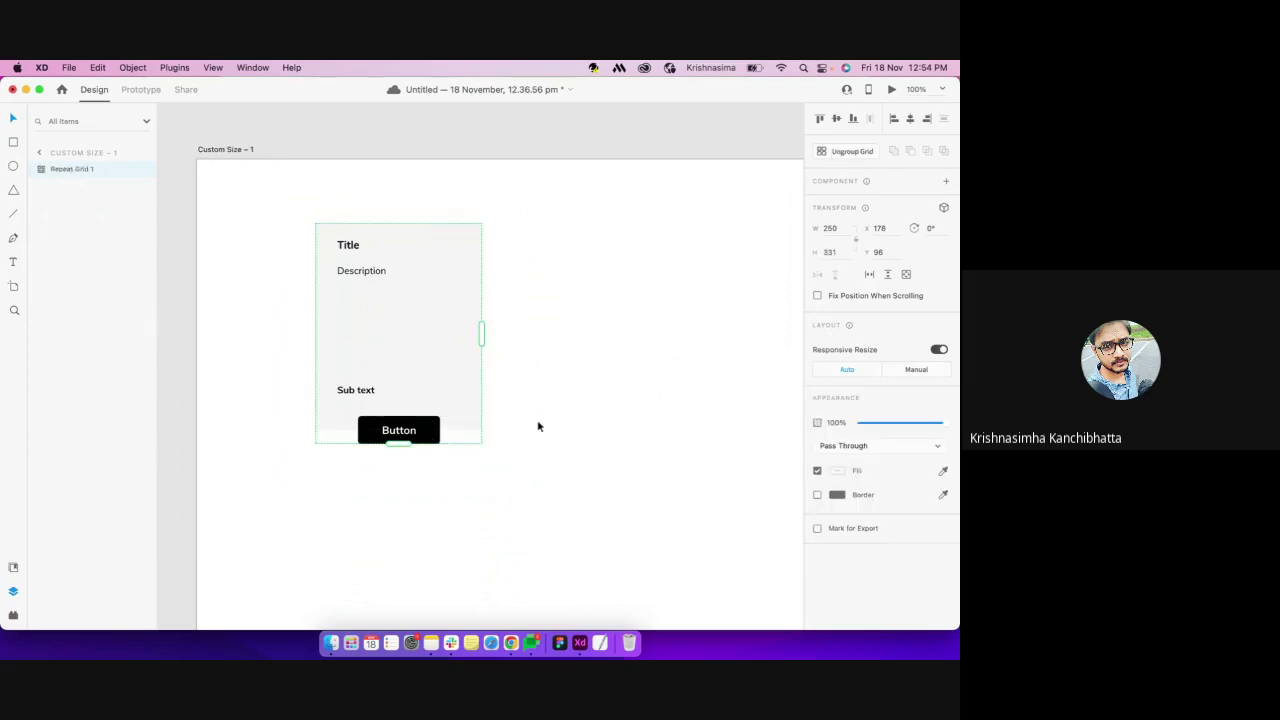
key("super+z")
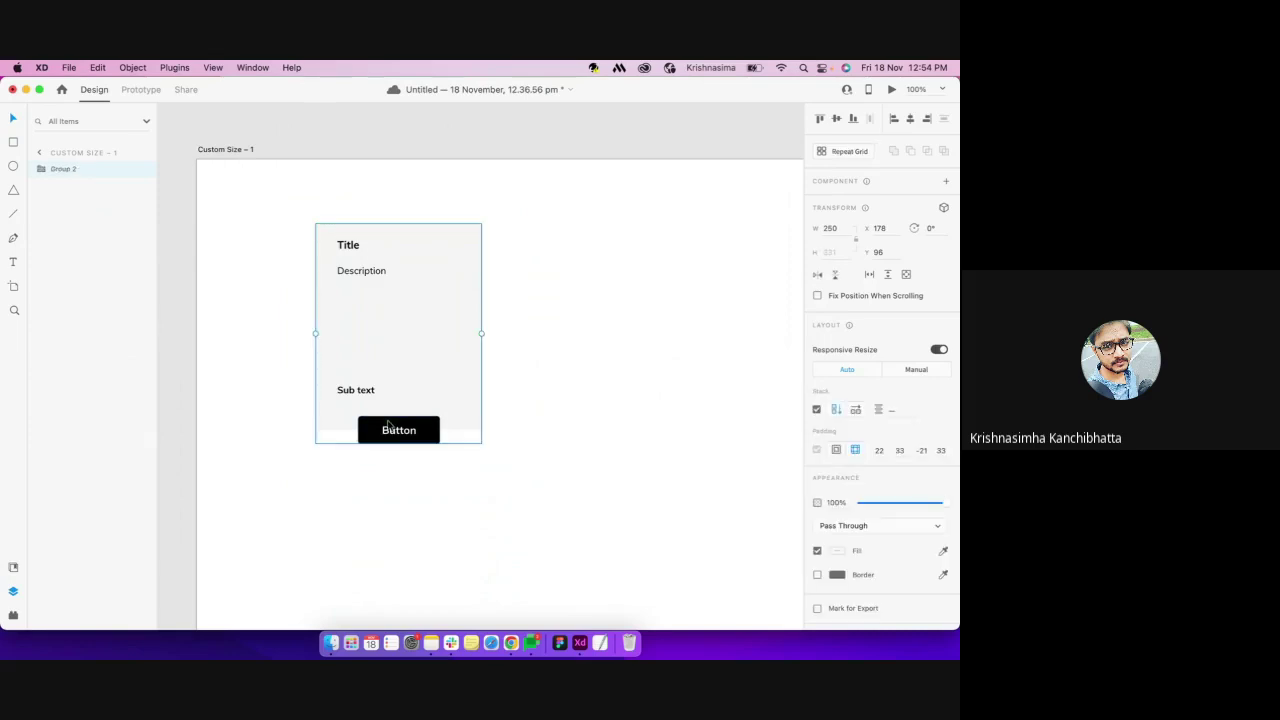
key("super+shift+z")
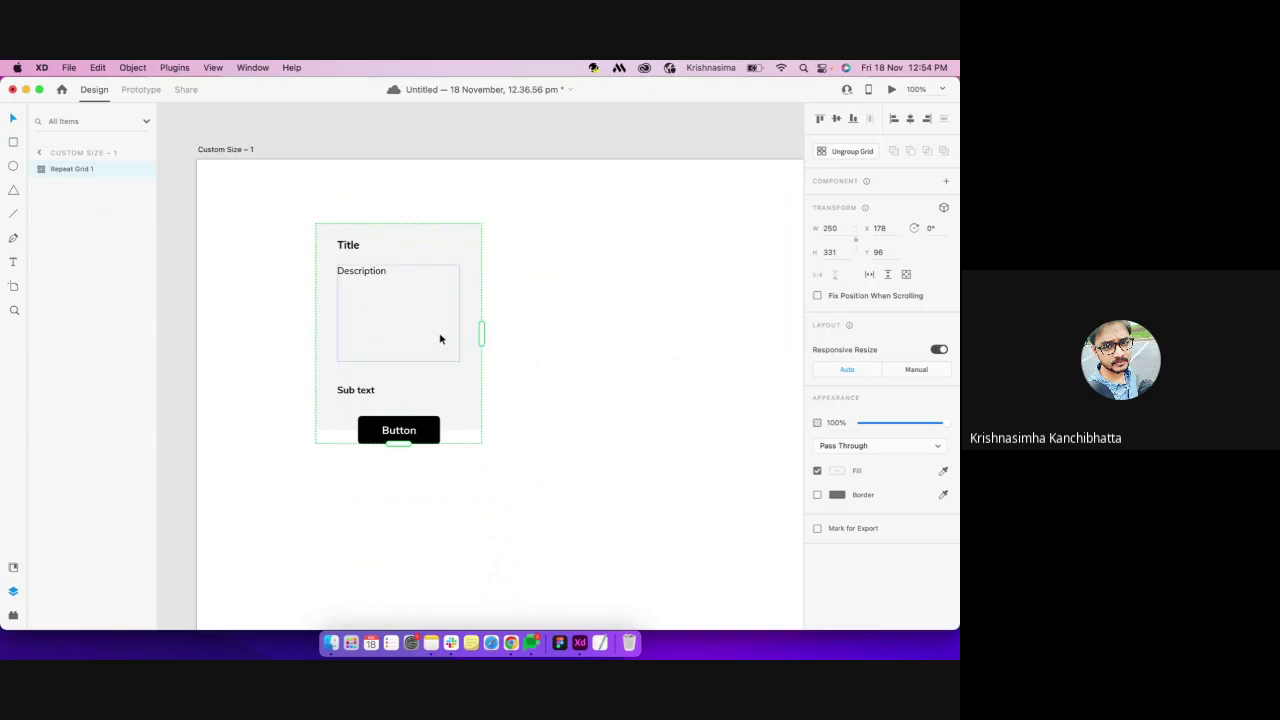
left_click_drag(481, 336, 726, 333)
key("super+minus")
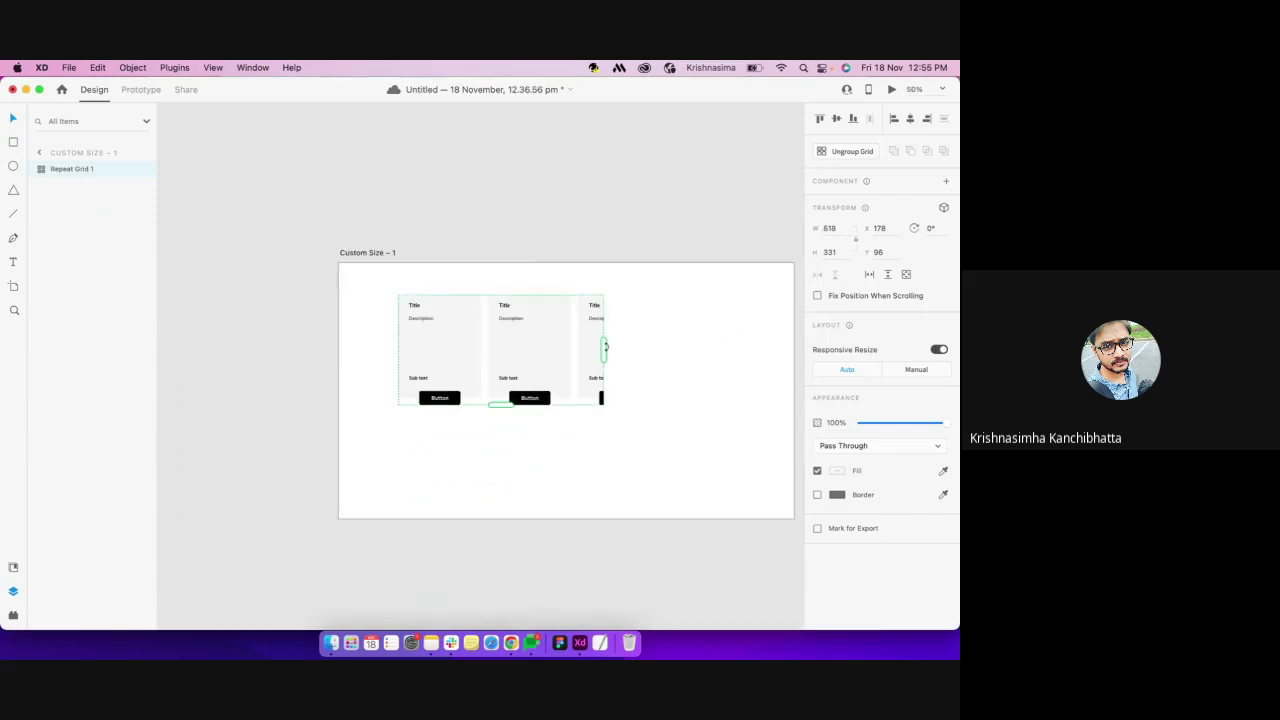
left_click_drag(600, 352, 754, 349)
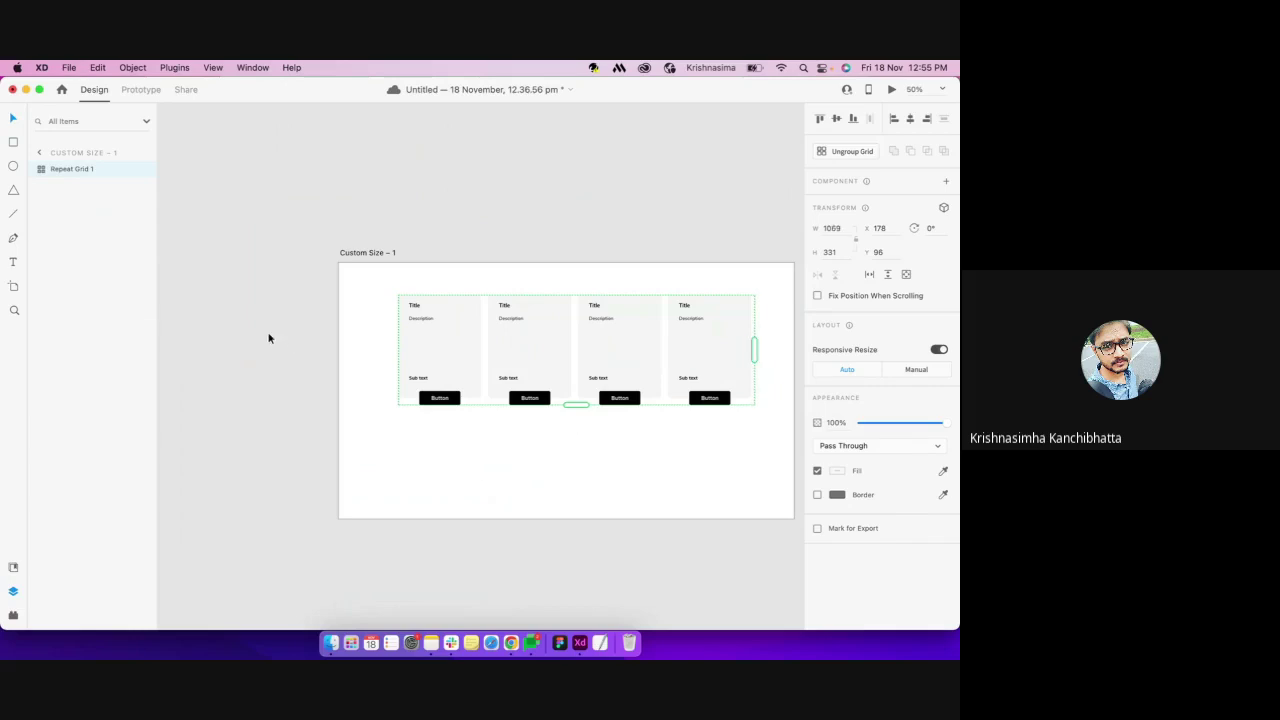
Move the Repeat Grid of cards to about X 149, Y 86 on the artboard
key("z")
left_click(504, 431)
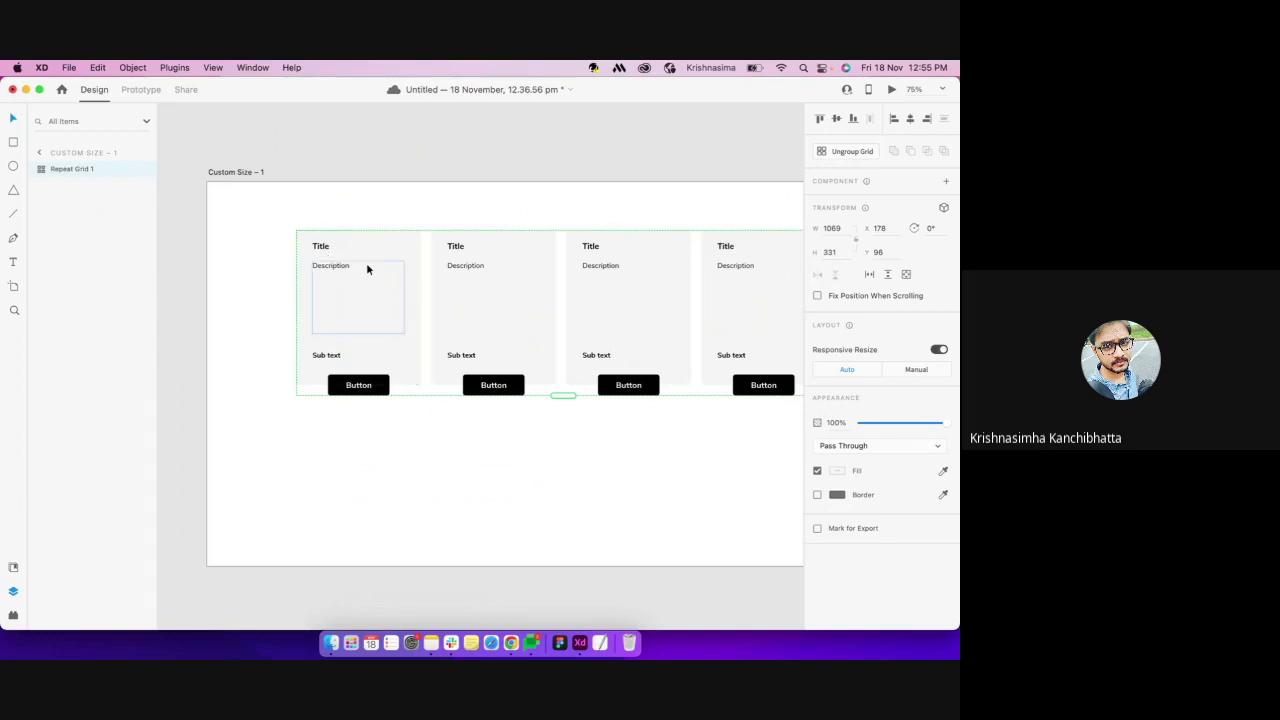
left_click_drag(366, 262, 351, 257)
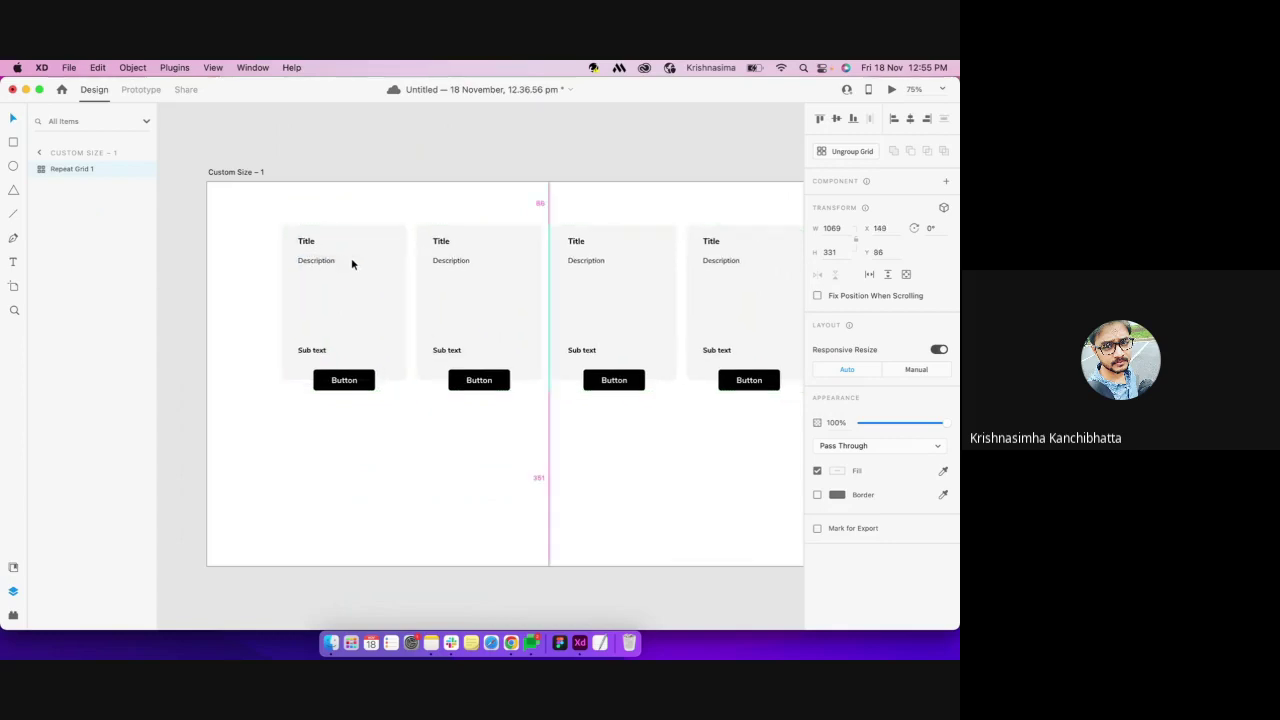
Switch to Finder, open Title.txt from the Test folder and review its list of title entries
left_click(331, 630)
left_click(317, 160)
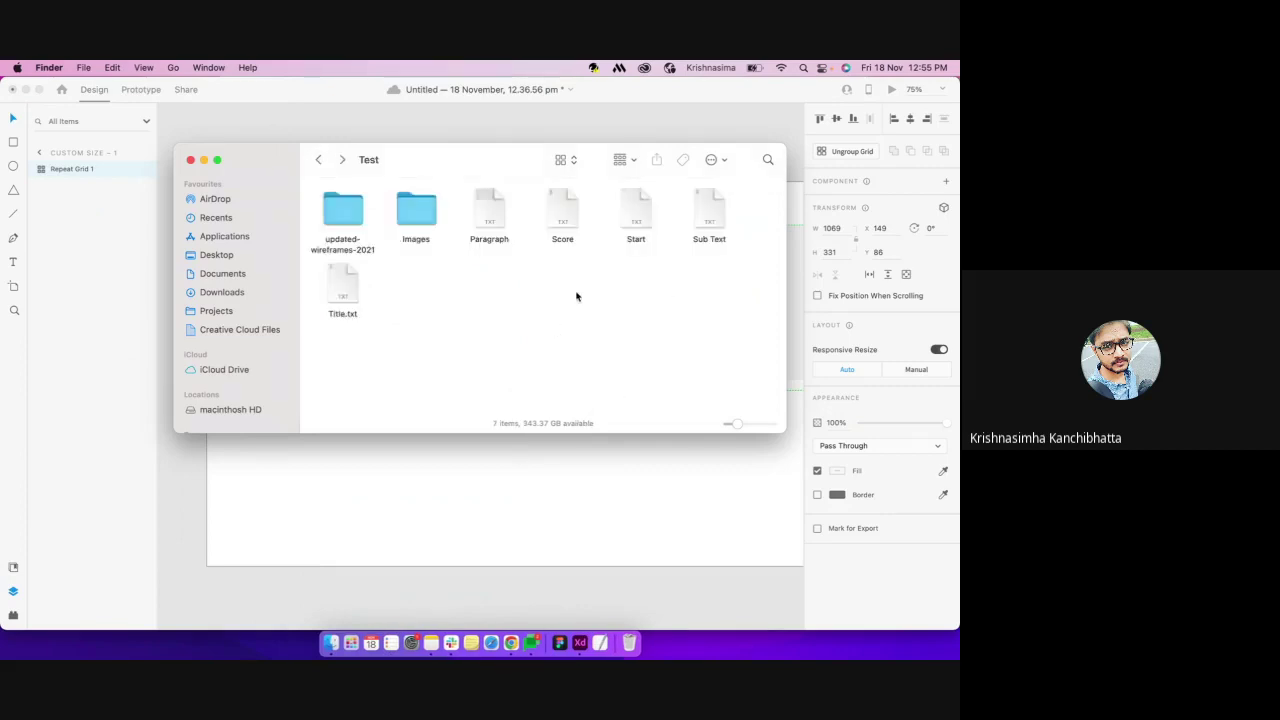
left_click(349, 292)
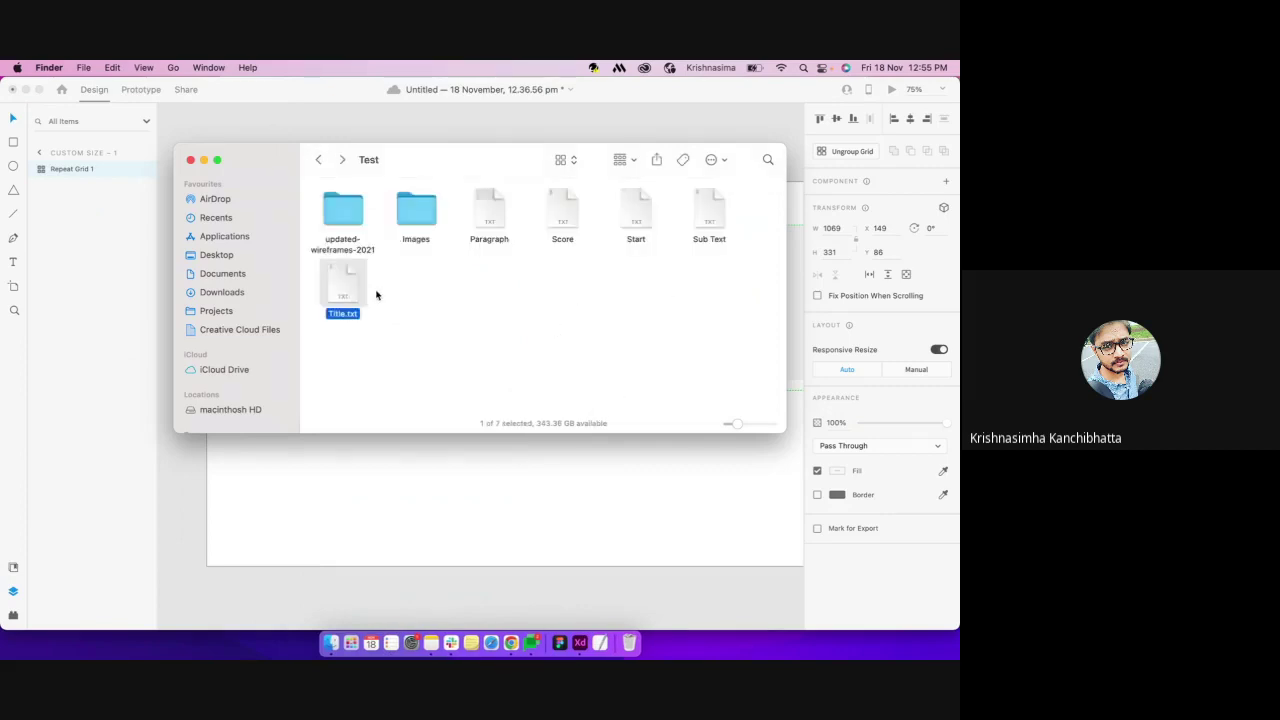
double_click(337, 285)
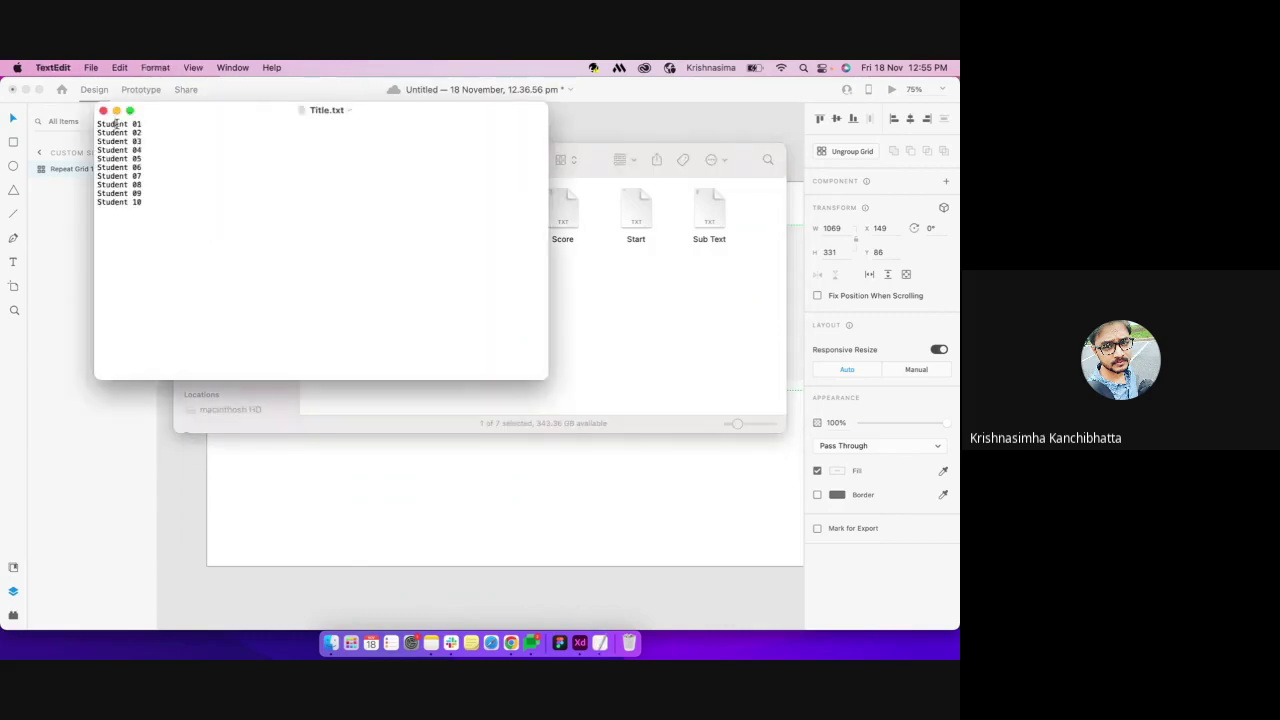
mouse_move(116, 124)
left_mouse_down()
mouse_move(155, 203)
mouse_move(177, 217)
mouse_move(96, 130)
left_mouse_up()
left_click(206, 233)
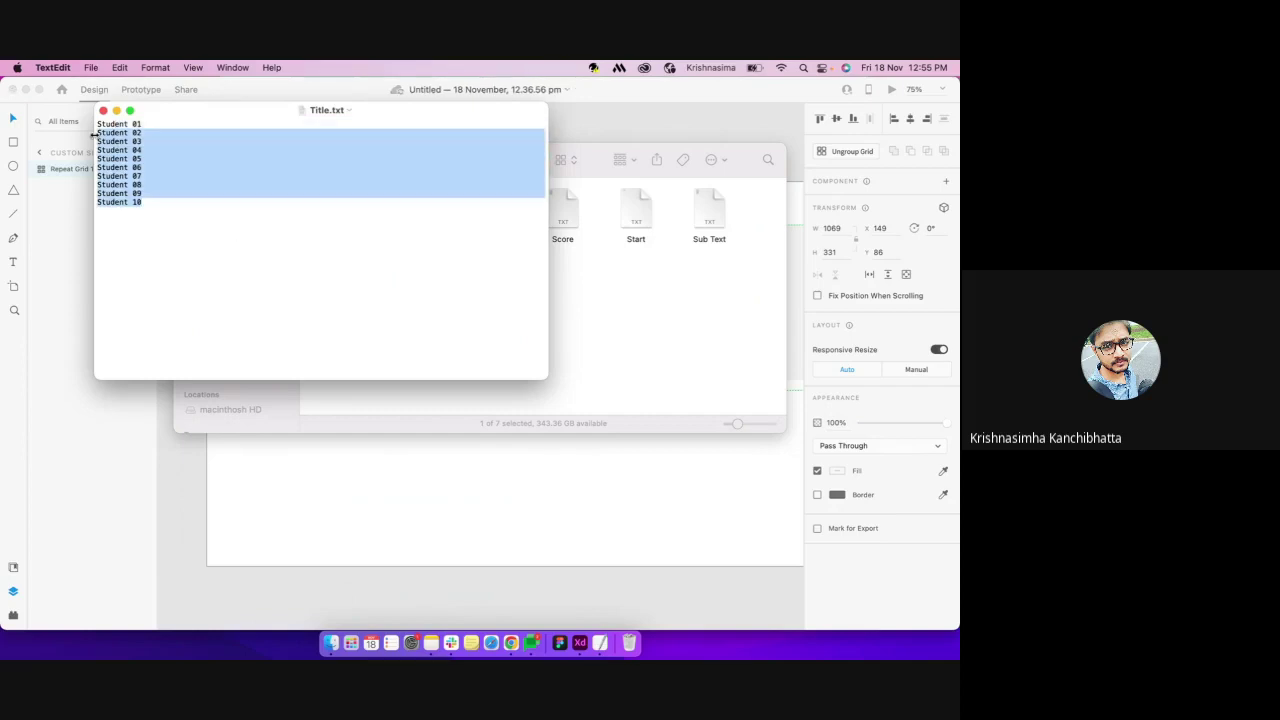
left_click(213, 206)
left_click_drag(193, 194, 97, 124)
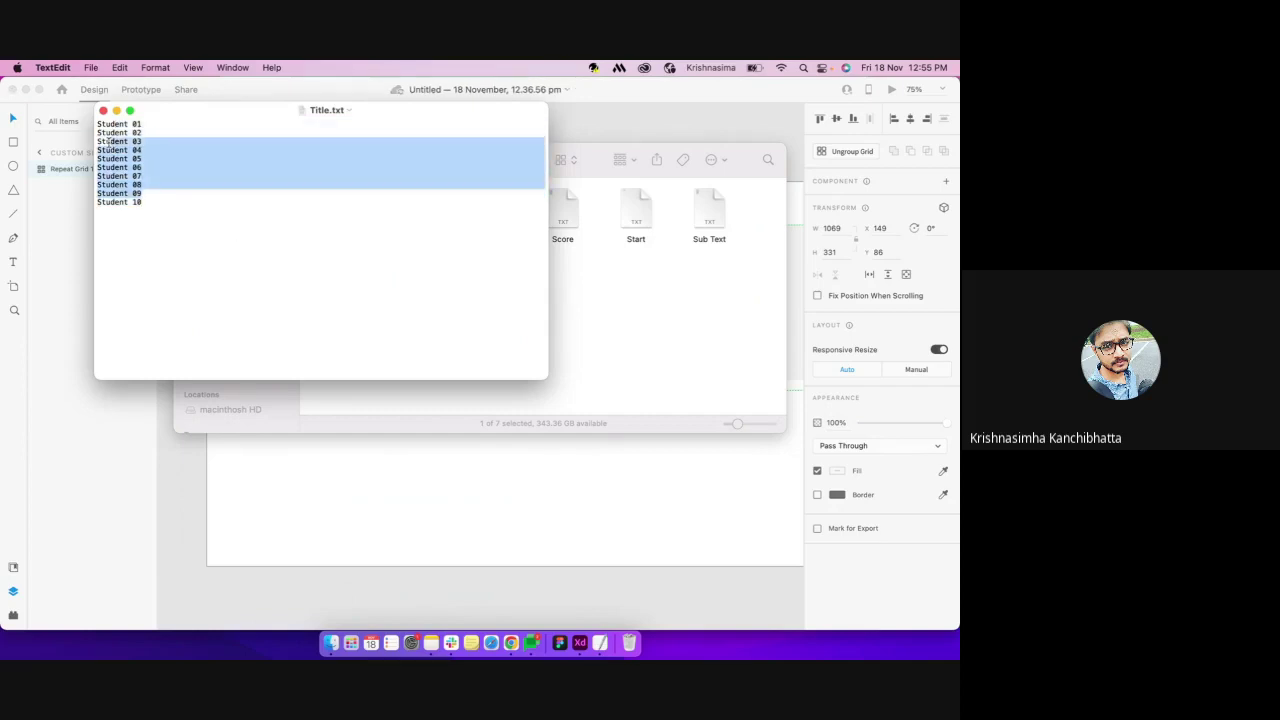
left_click(185, 216)
key("super+a")
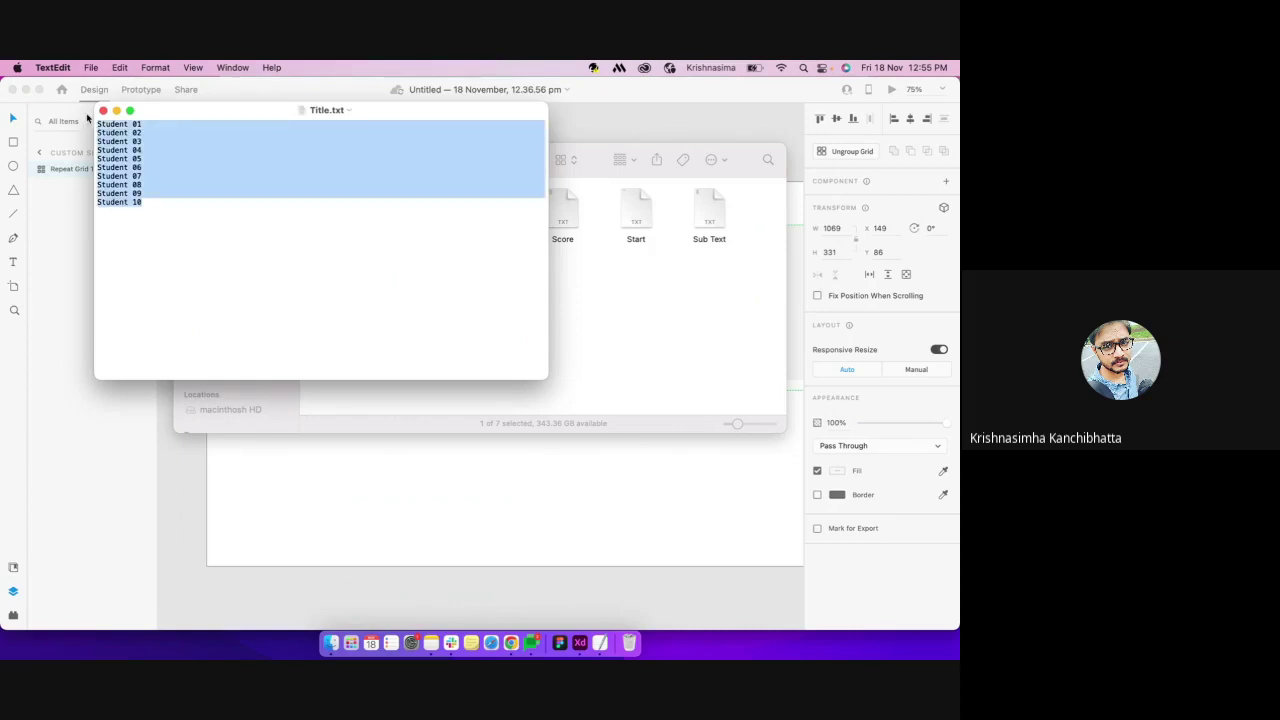
Close Title.txt and open the Paragraph text file from the Test folder to view its contents
left_click(104, 111)
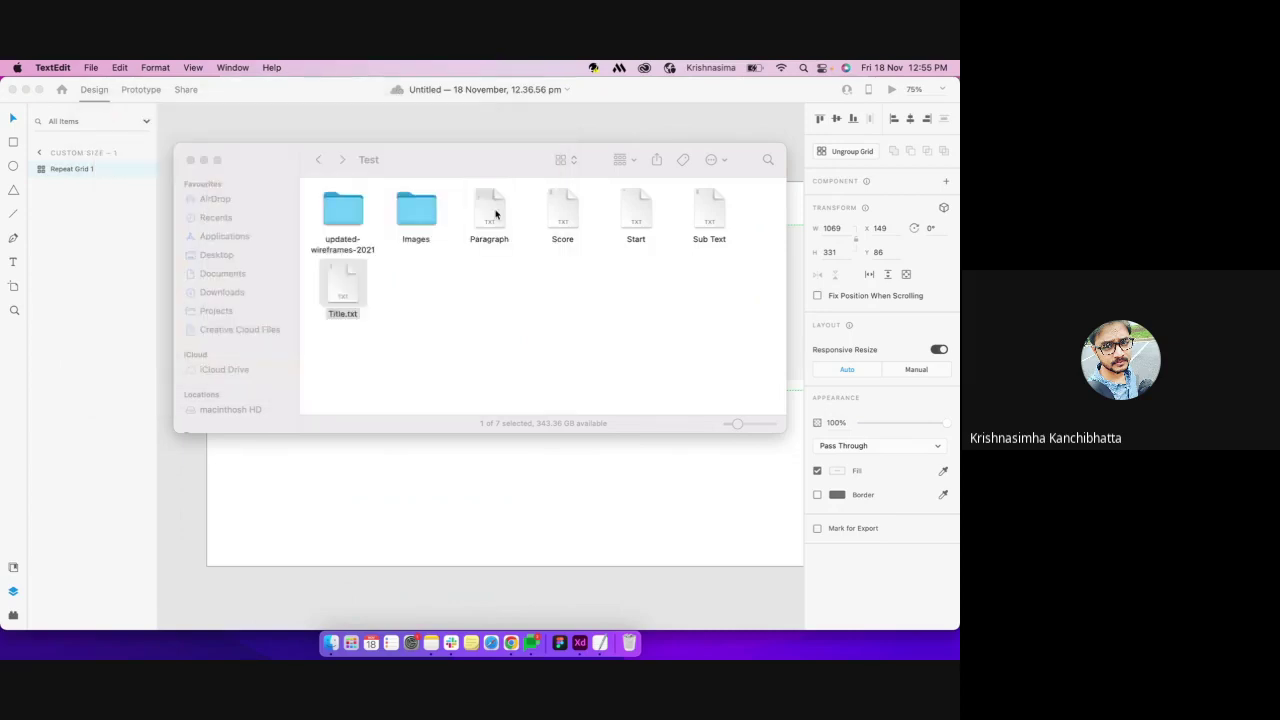
double_click(491, 211)
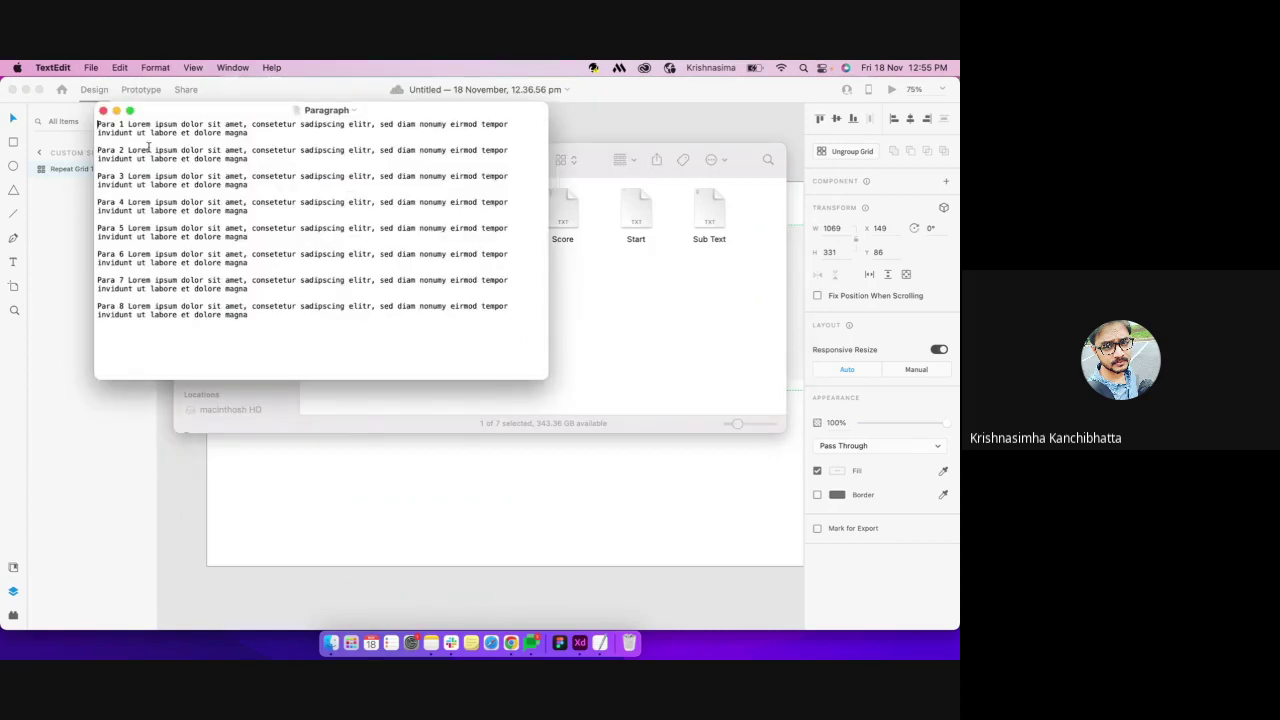
Duplicate the last paragraph at the end of the Paragraph text file as a ninth entry, Para 9
left_click_drag(268, 310, 74, 312)
key("super+c")
left_click(251, 316)
key("Return")
key("super+v")
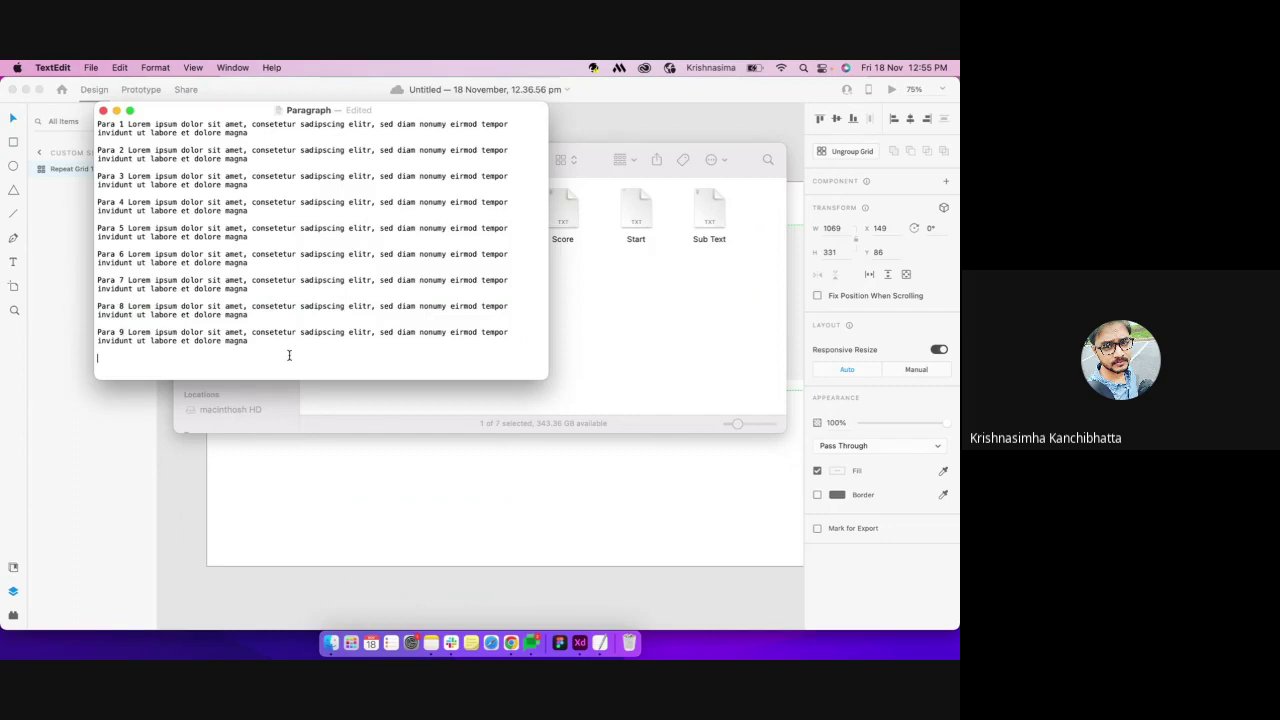
Add another copy of the paragraph numbered Para 10, then save and close the Paragraph file
key("super+v")
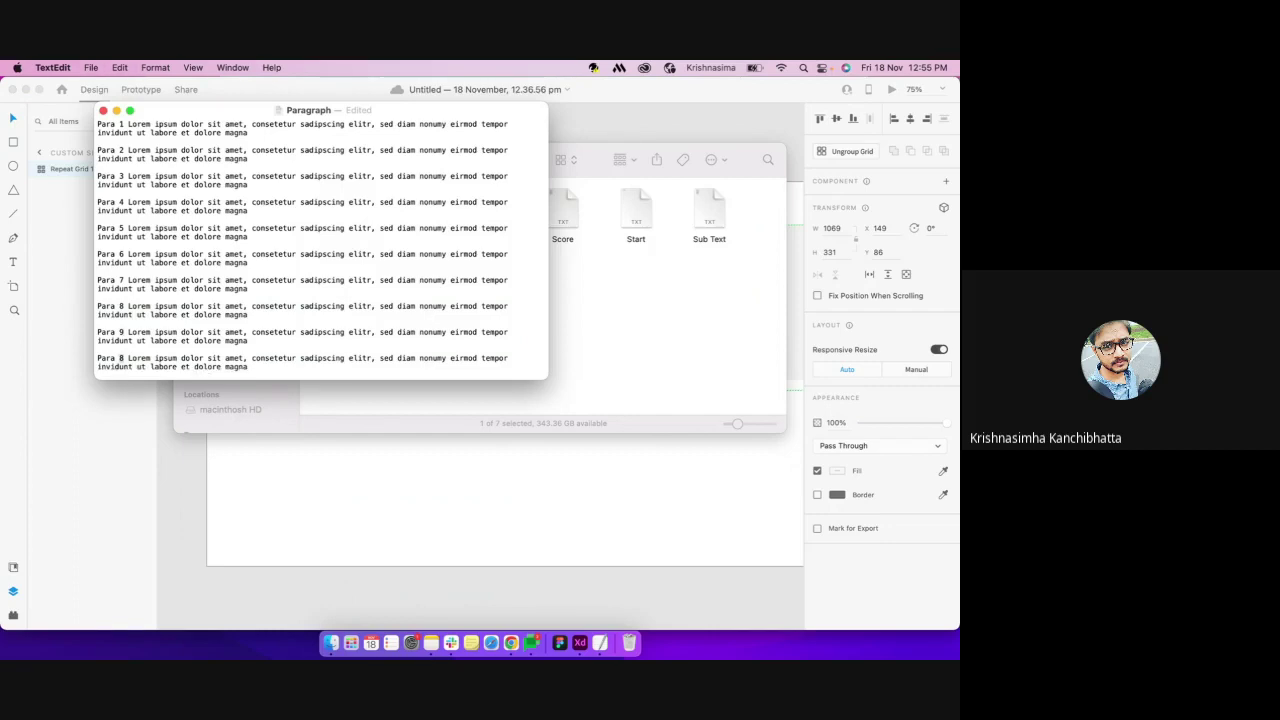
key("BackSpace")
type("10")
key("super+s")
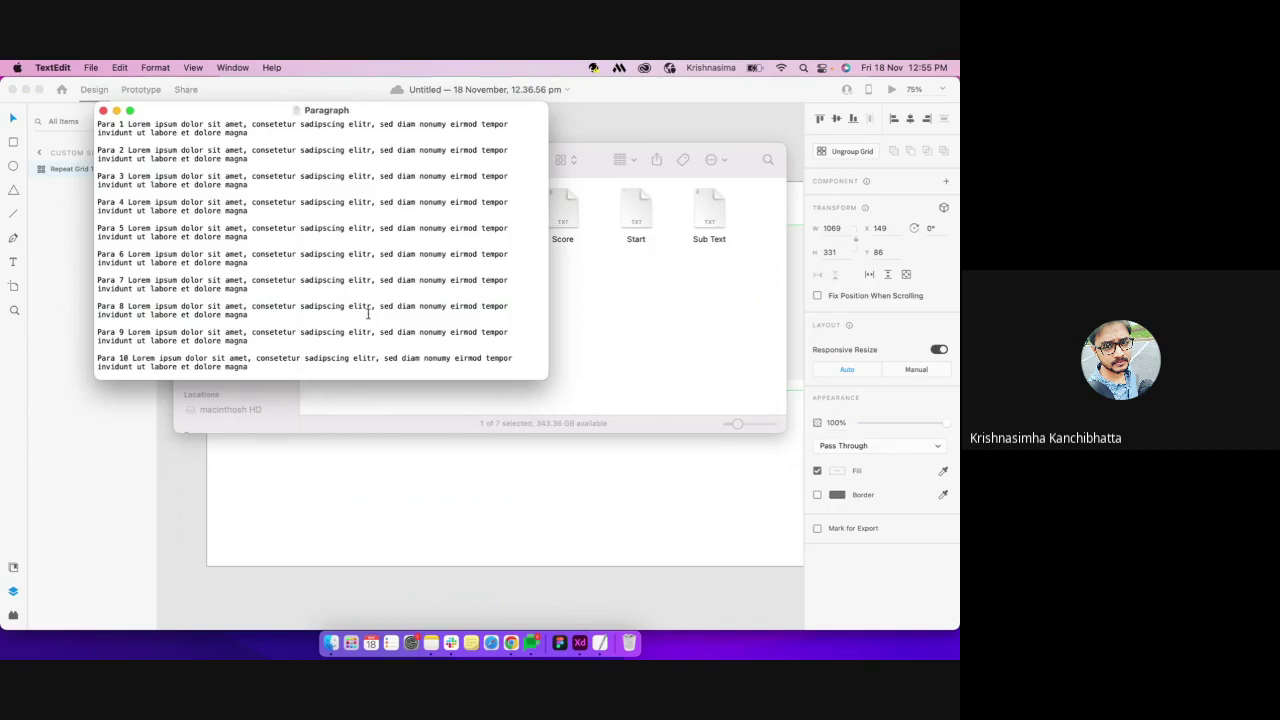
left_click(104, 111)
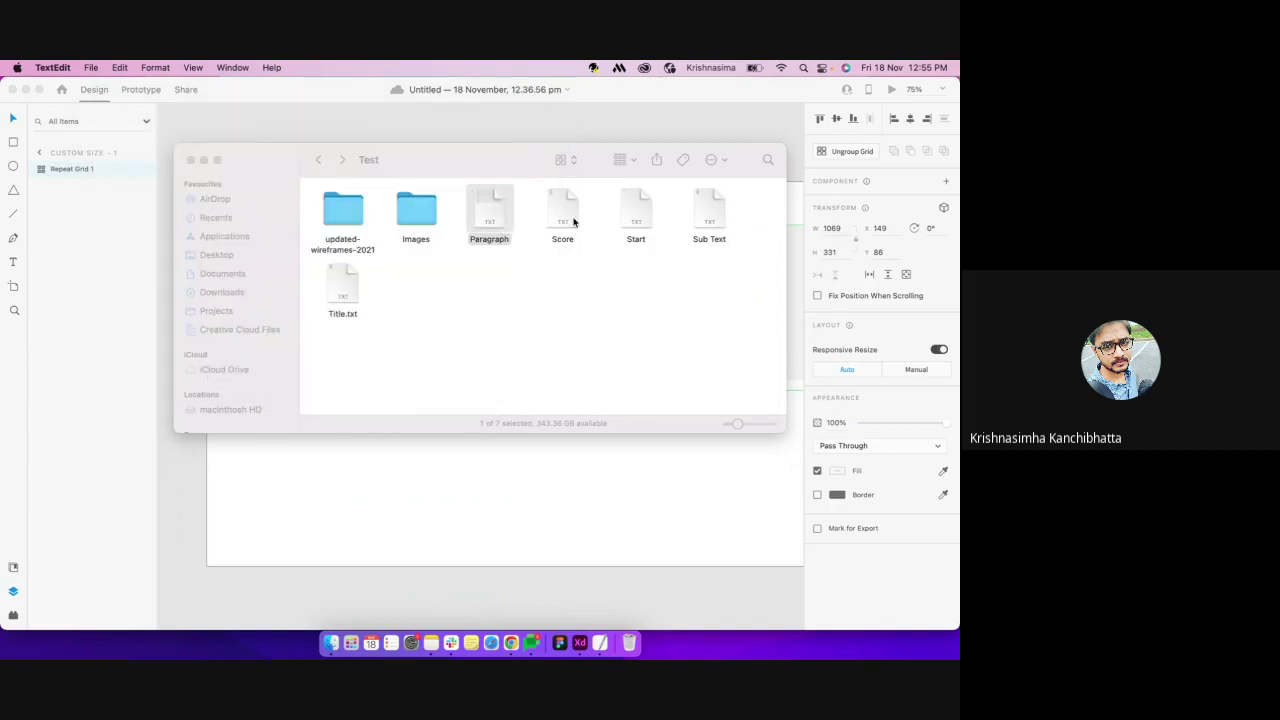
Preview the Sub Text file in the Test folder
left_click(565, 215)
left_click(700, 212)
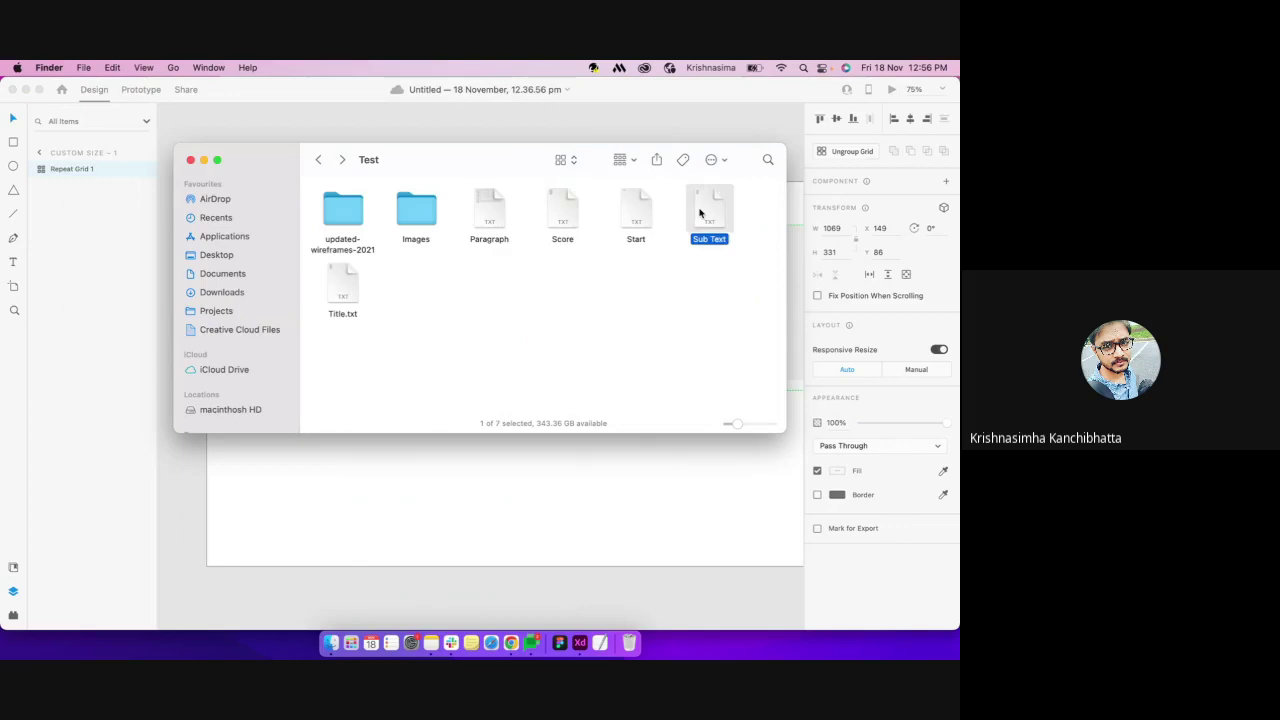
key("space")
key("space")
Uncover the Repeat Grid, preview Title.txt and fill the card titles with its entries by dropping the file onto the first title
left_click_drag(413, 165, 895, 178)
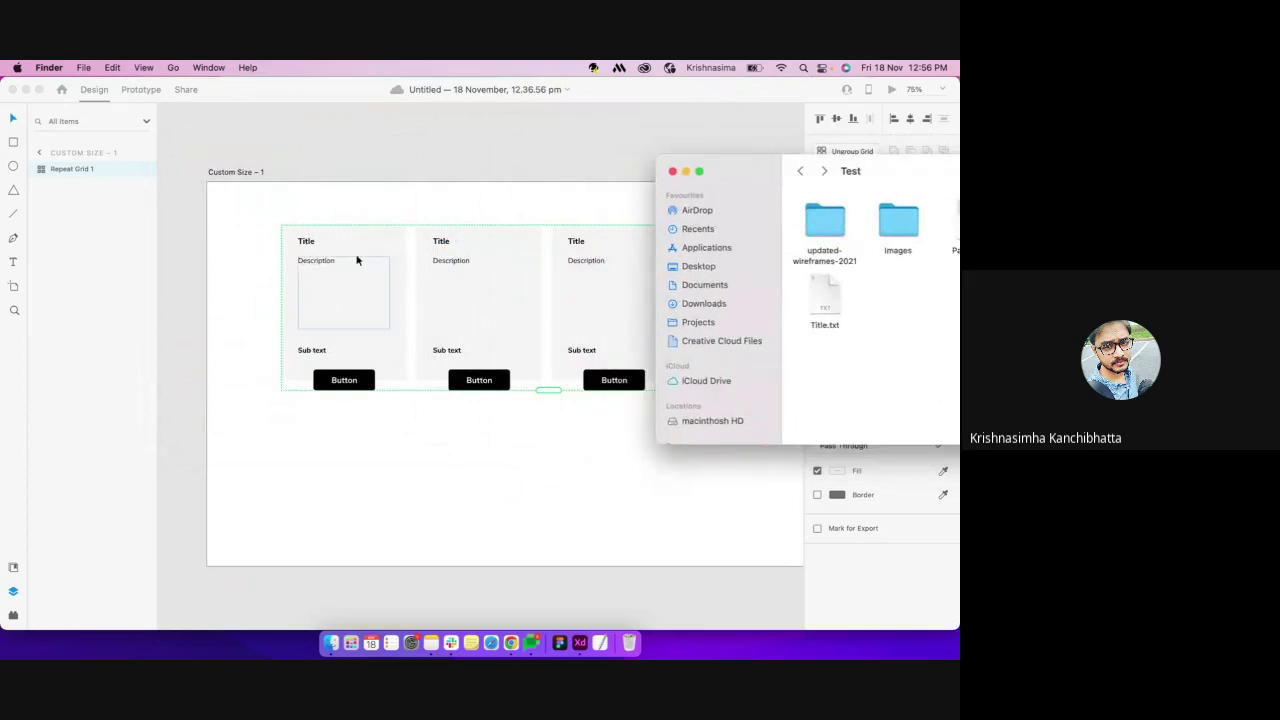
left_click(827, 292)
key("space")
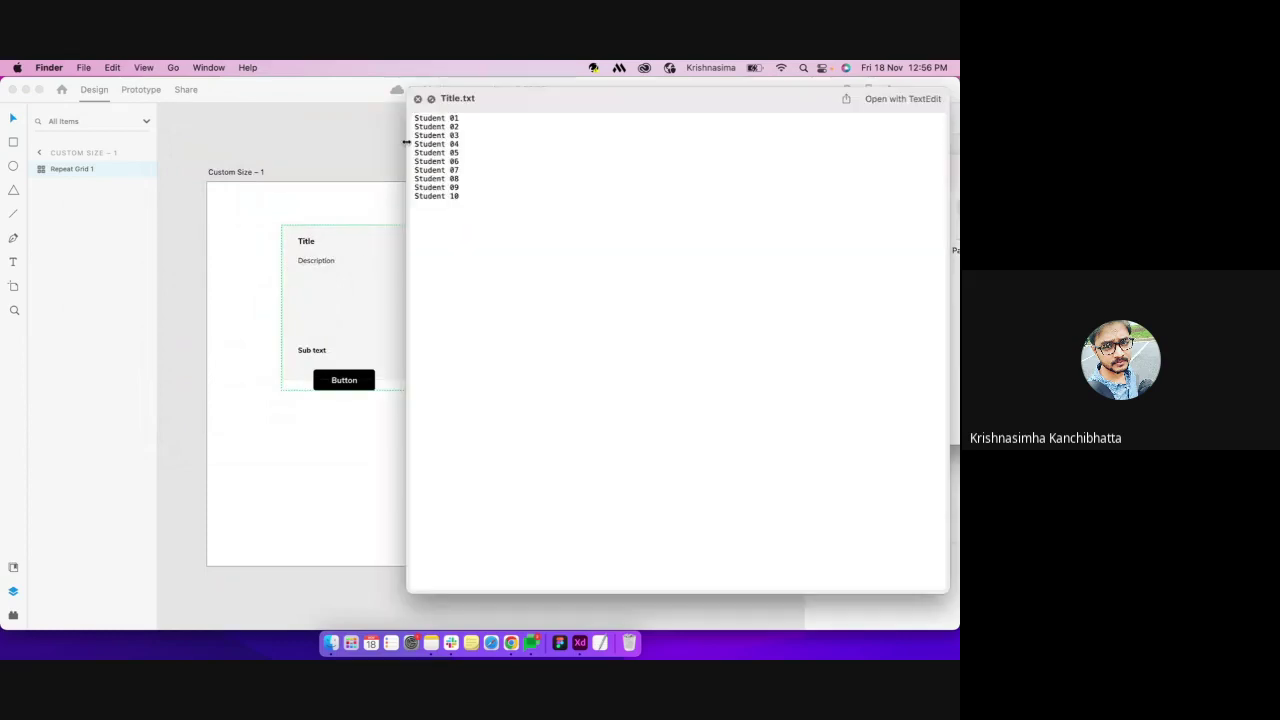
left_click(418, 98)
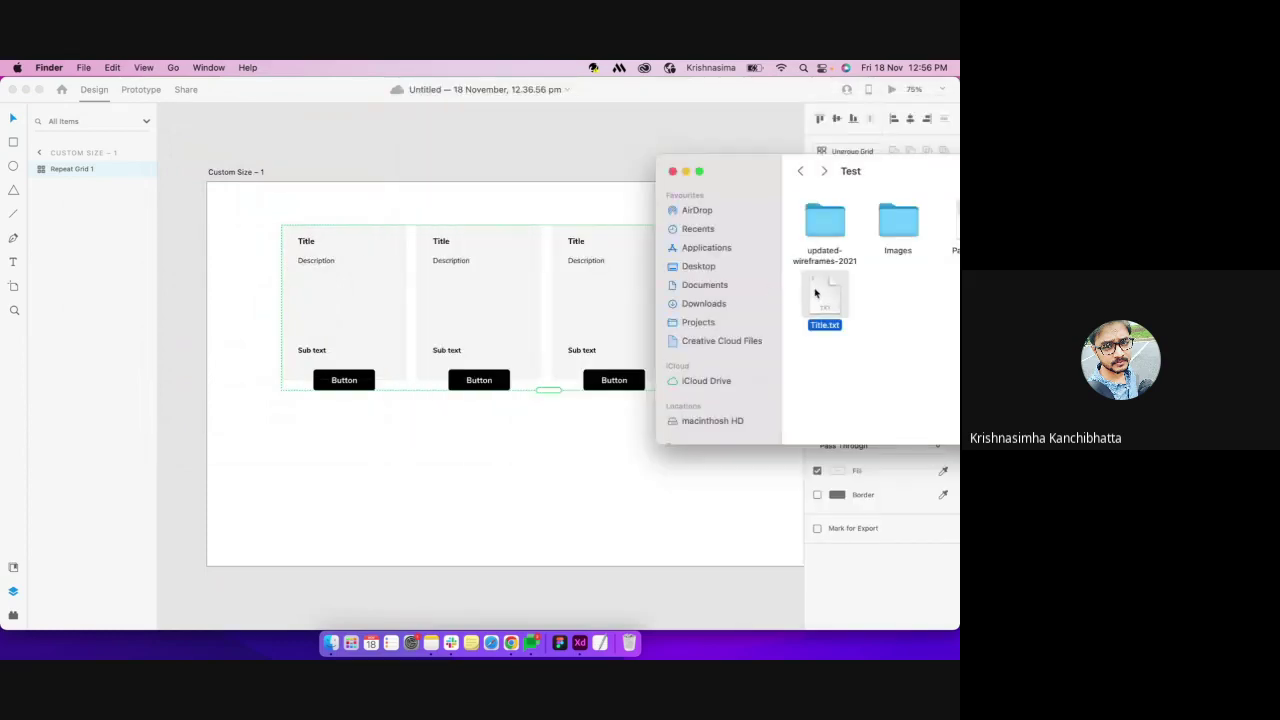
left_click_drag(815, 292, 312, 240)
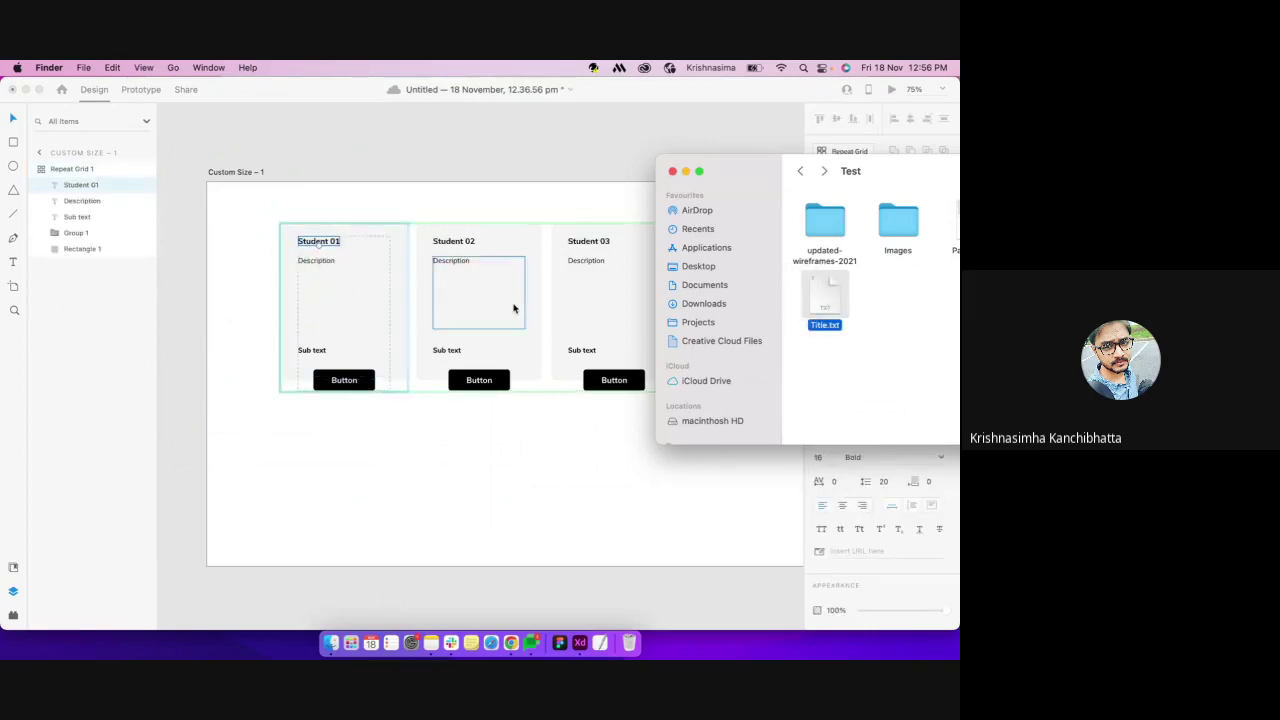
scroll(513, 308, "right", 5)
right_click(513, 308)
left_click(513, 308)
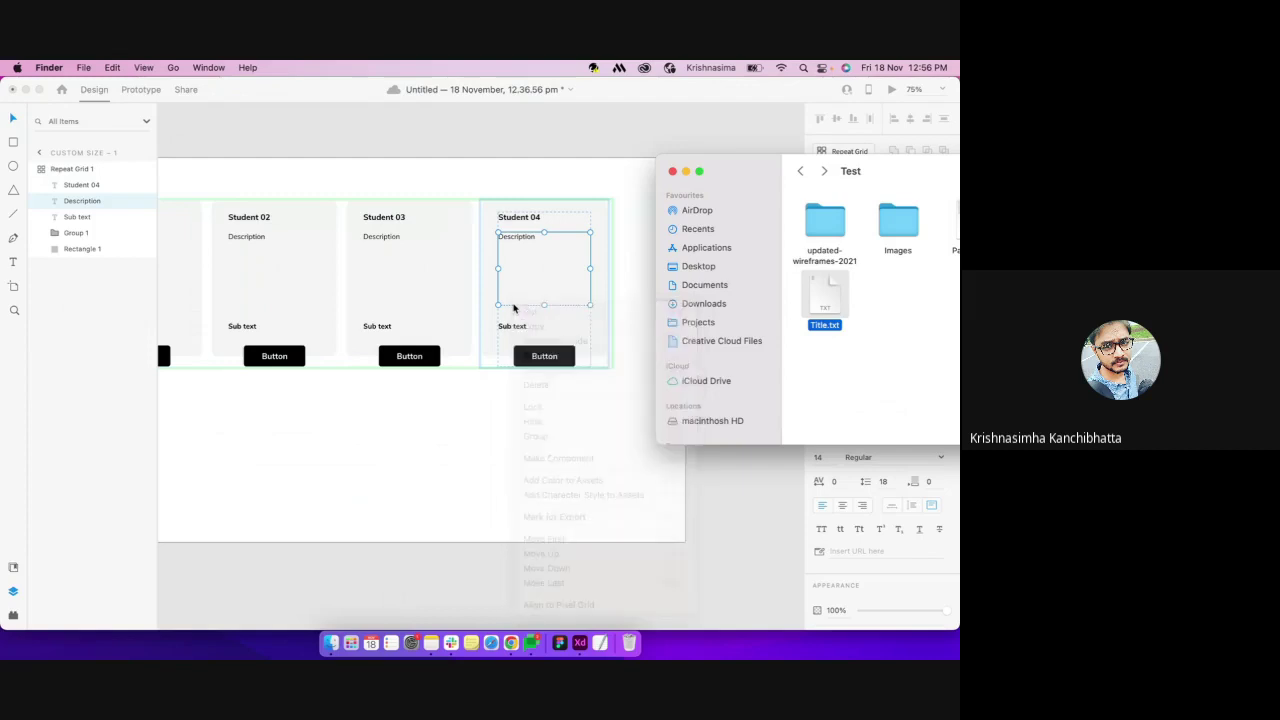
left_click(349, 460)
scroll(349, 463, "left", 3)
scroll(349, 463, "left", 2)
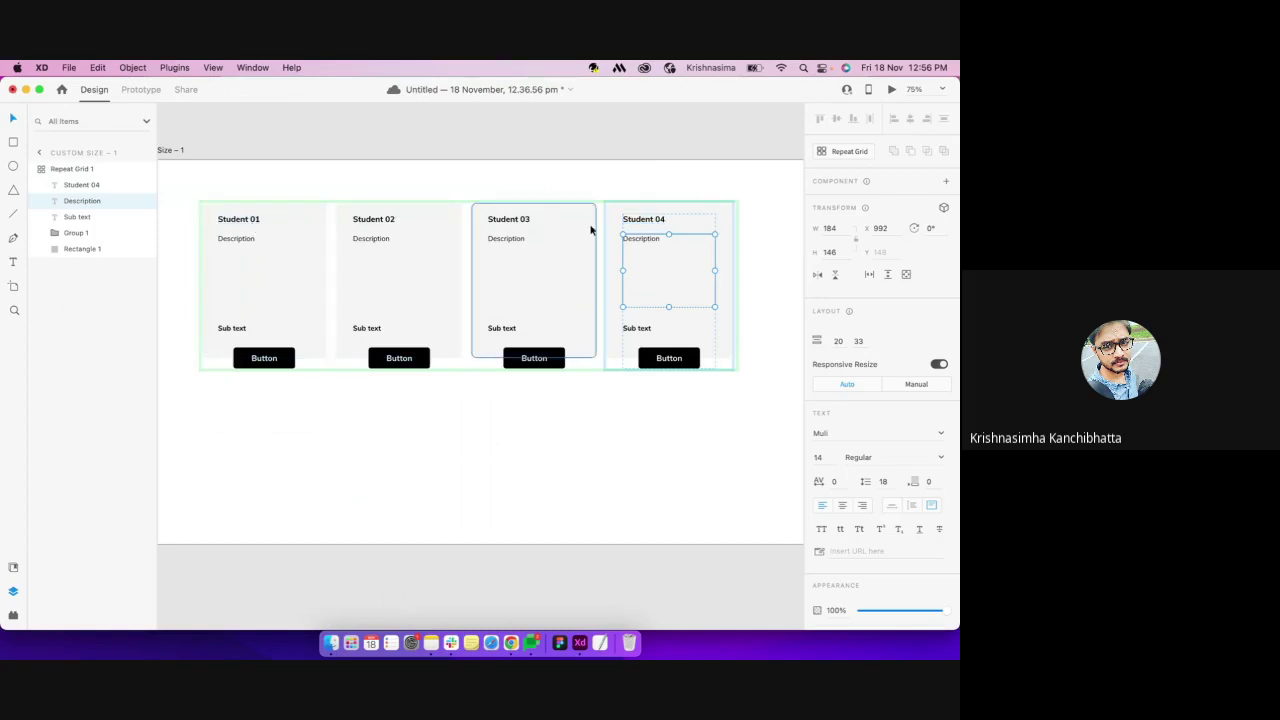
Fill the card descriptions with the entries of the Paragraph file by dropping it onto the first card's description
key("super+Tab")
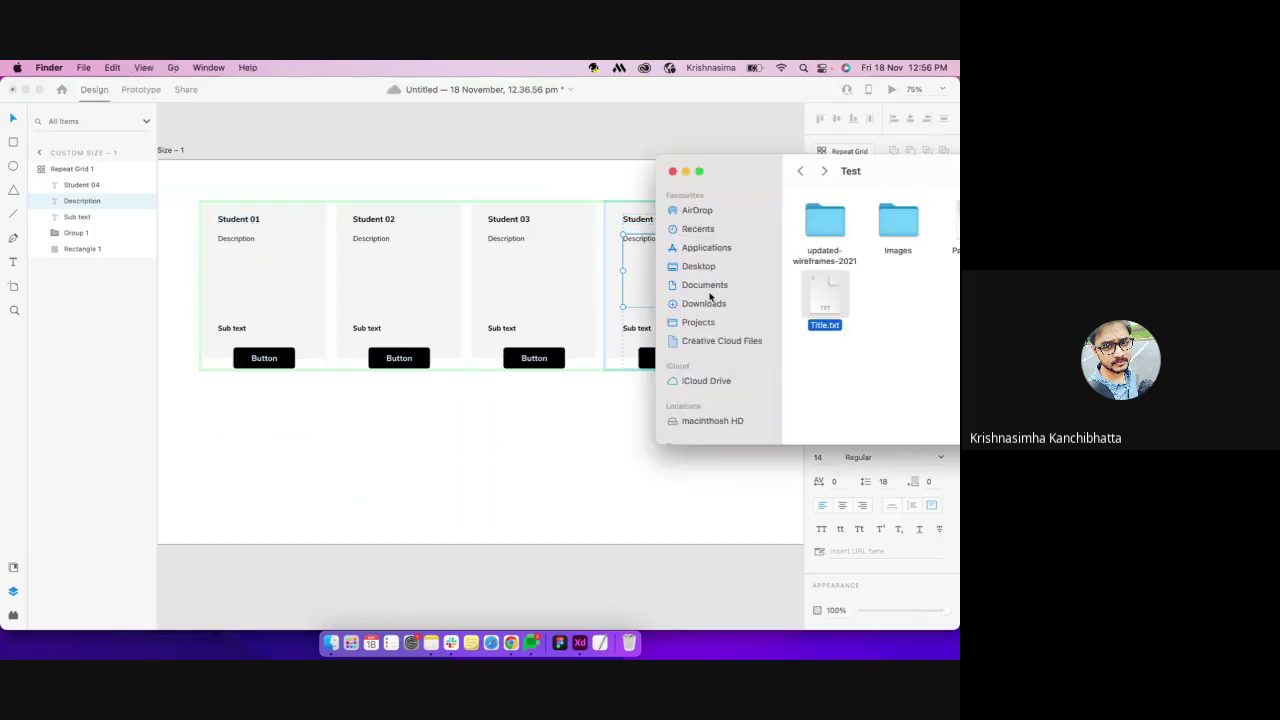
left_click_drag(876, 180, 730, 205)
left_click(830, 246)
left_click_drag(830, 246, 260, 258)
left_click(532, 501)
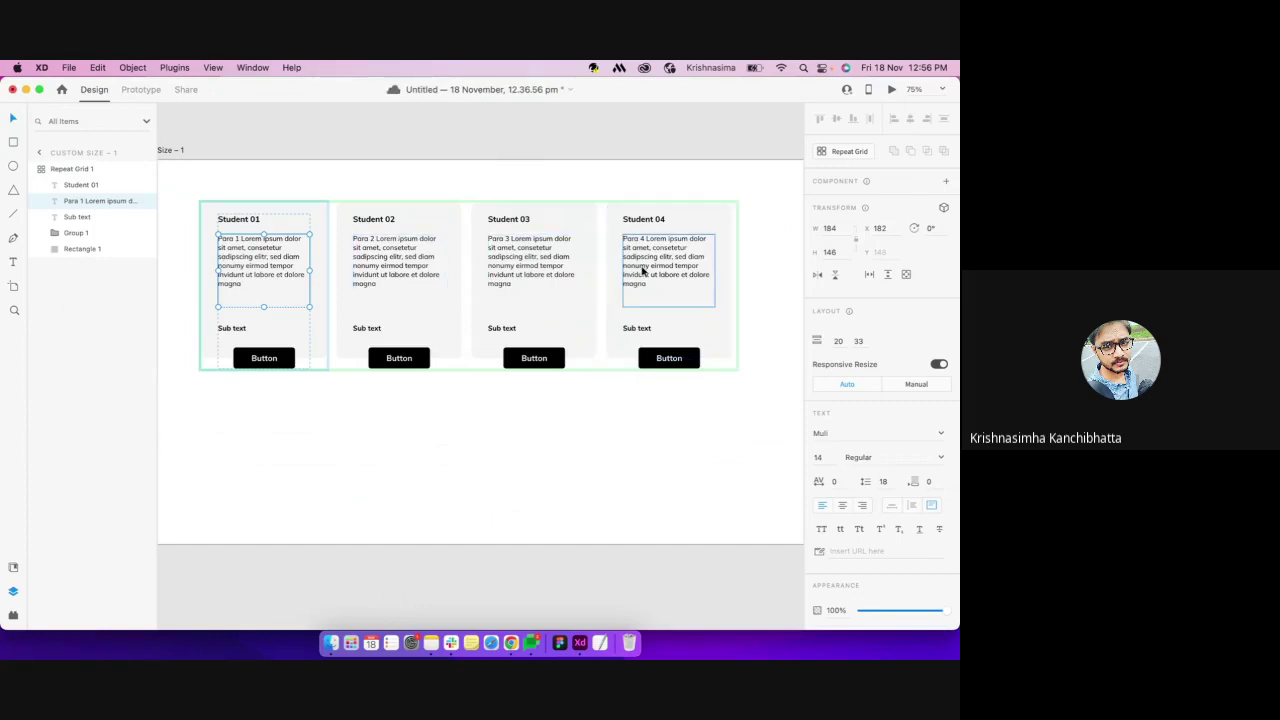
Replace the cards' Sub text lines with the ratings from the Score file and deselect the grid
key("super+Tab")
left_click_drag(897, 252, 234, 332)
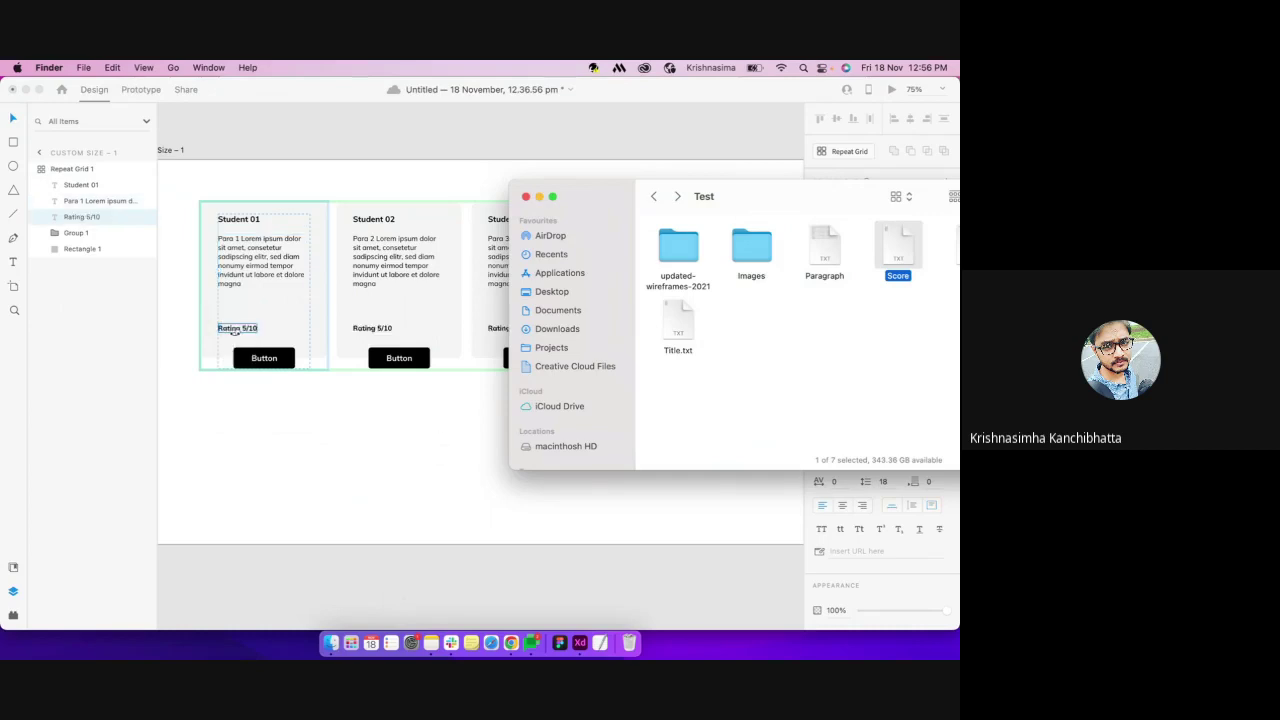
key("super+Tab")
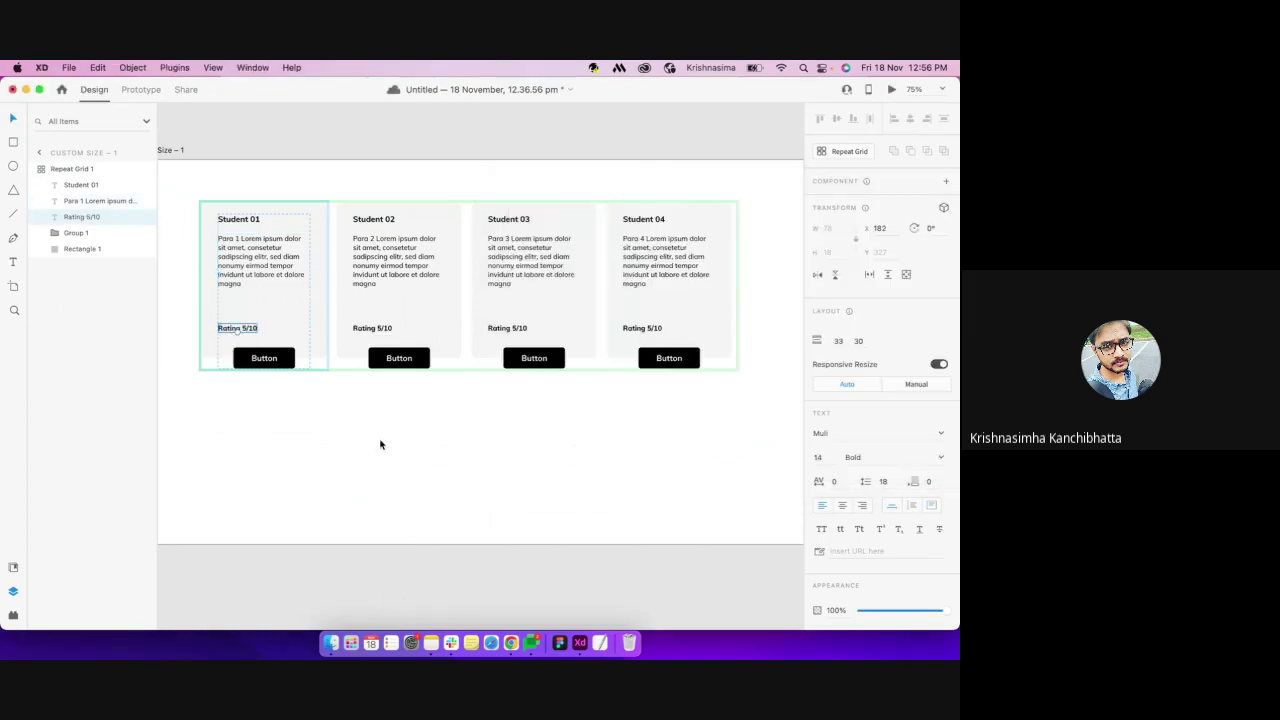
left_click(380, 444)
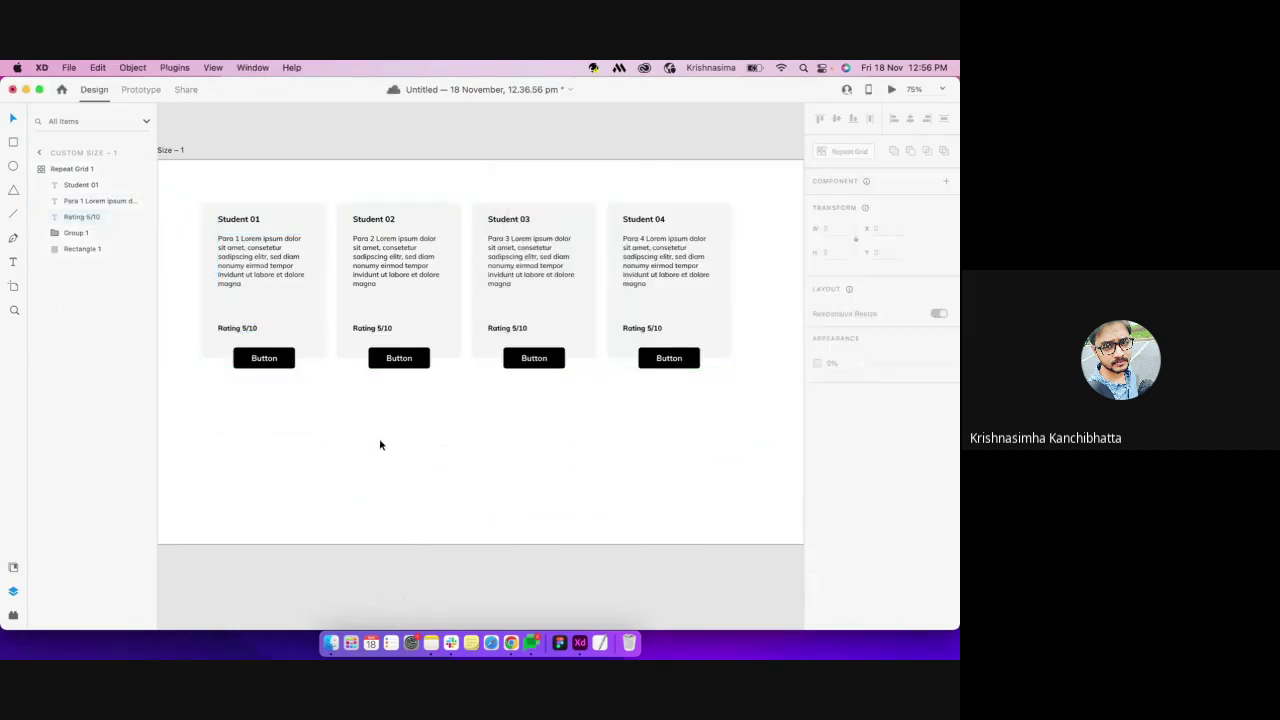
key("super+minus")
Return to Finder and preview the Score and Title.txt files in the Test folder
key("super+Tab")
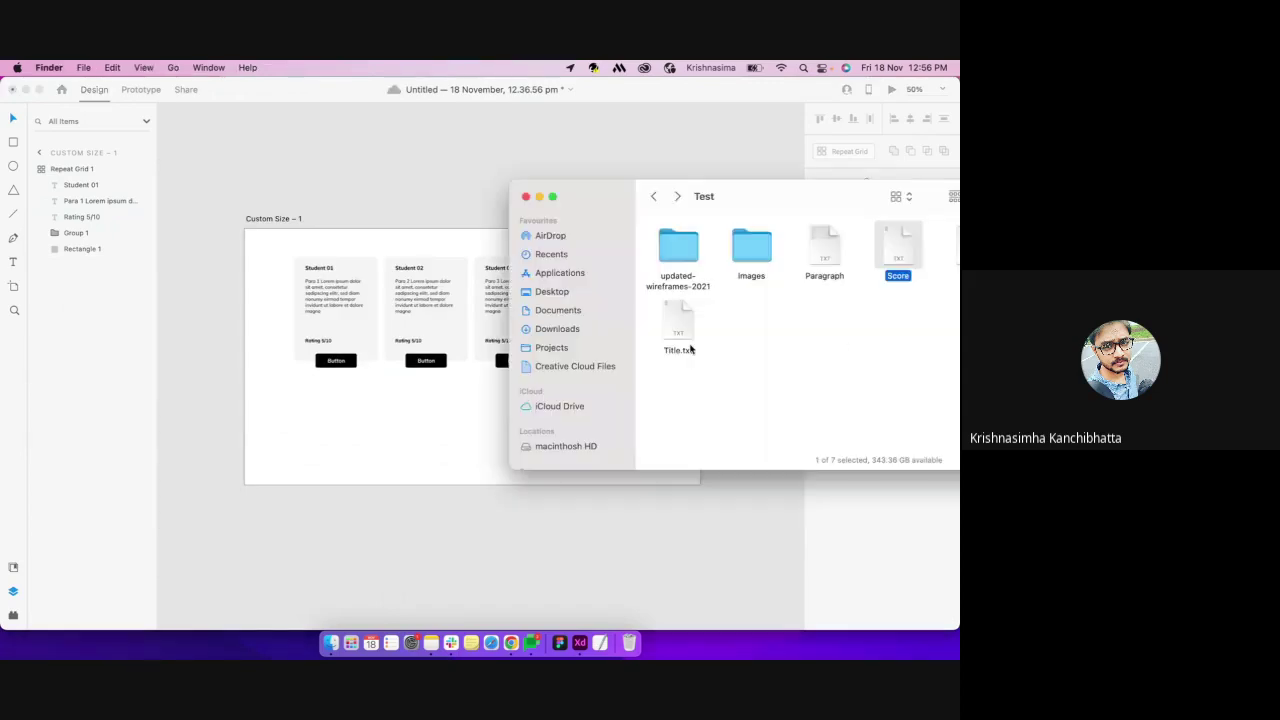
key("space")
key("Down")
key("space")
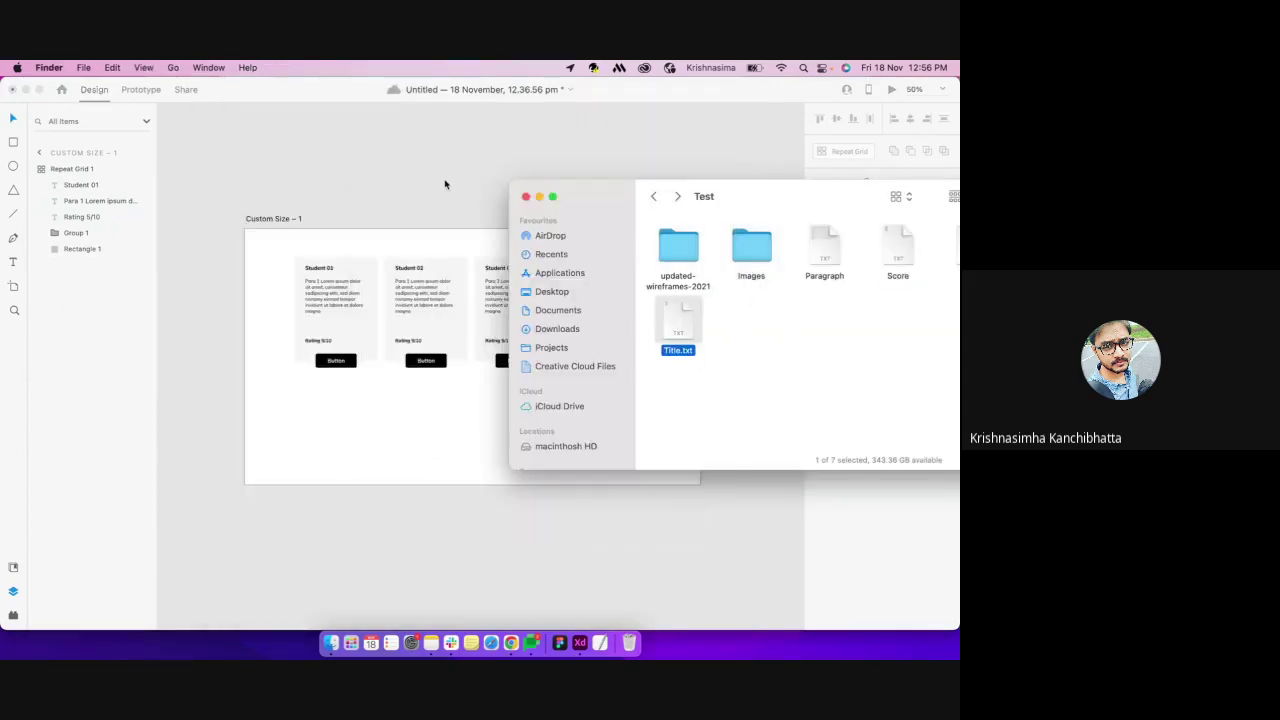
Enlarge the Custom Size – 1 artboard to about 1872 wide and 1213 high
left_click(432, 432)
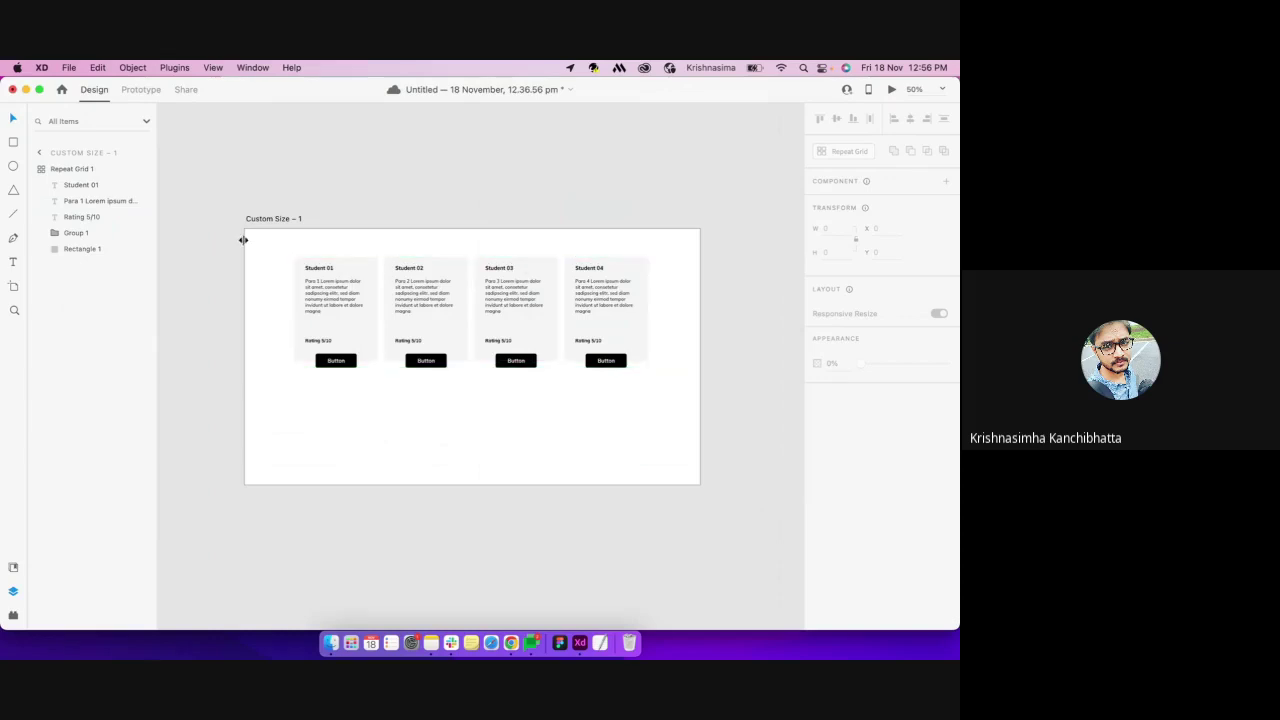
left_click(272, 220)
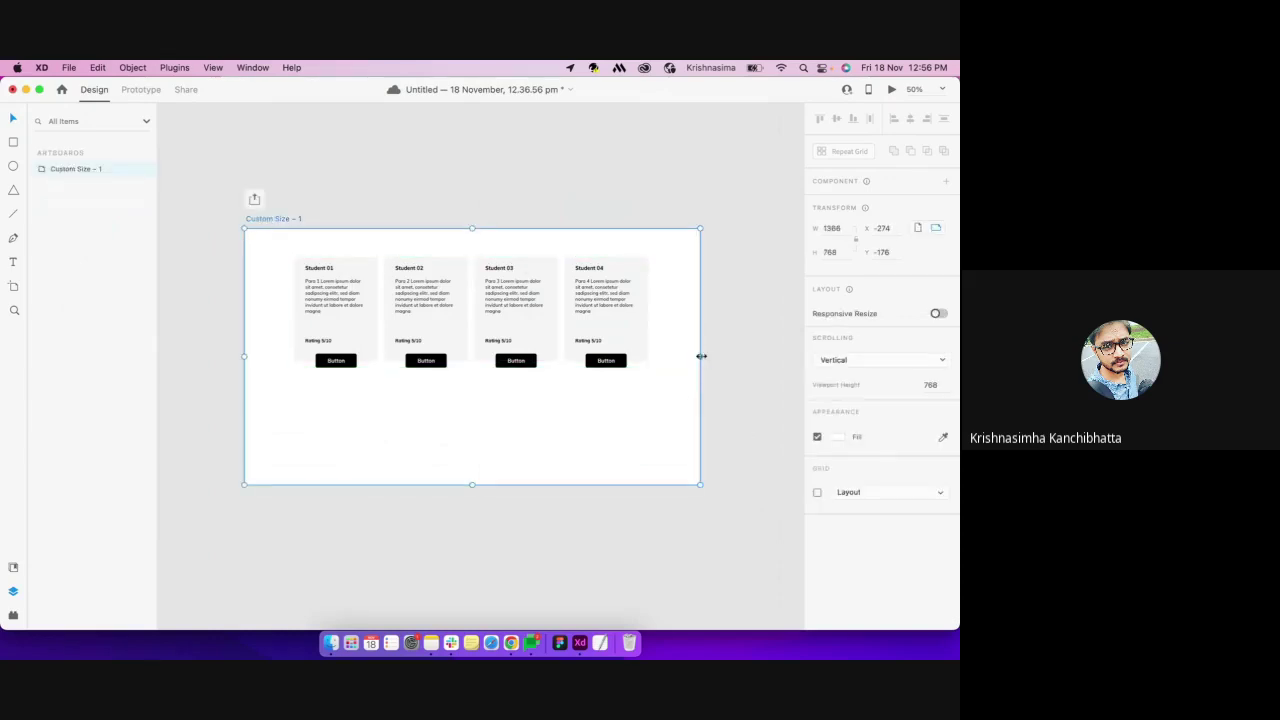
left_click_drag(699, 356, 667, 372)
scroll(667, 372, "left", 5)
scroll(667, 372, "down", 2)
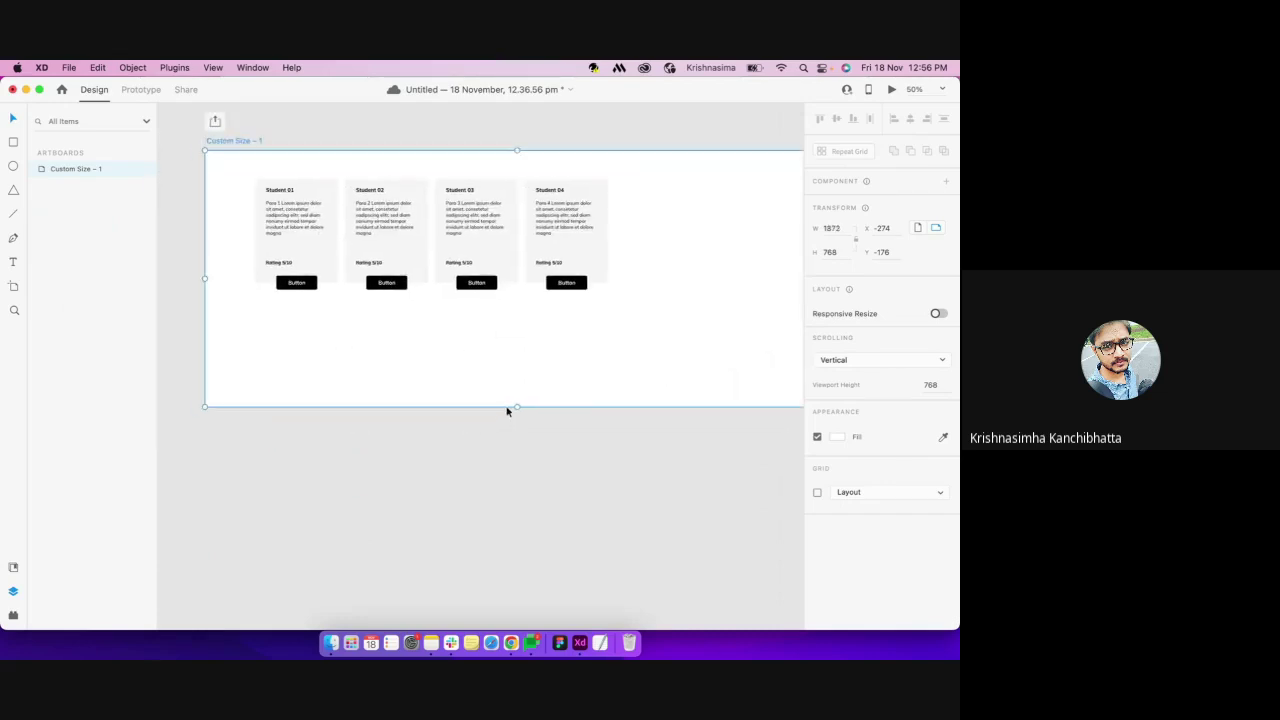
left_click_drag(517, 405, 503, 552)
key("z")
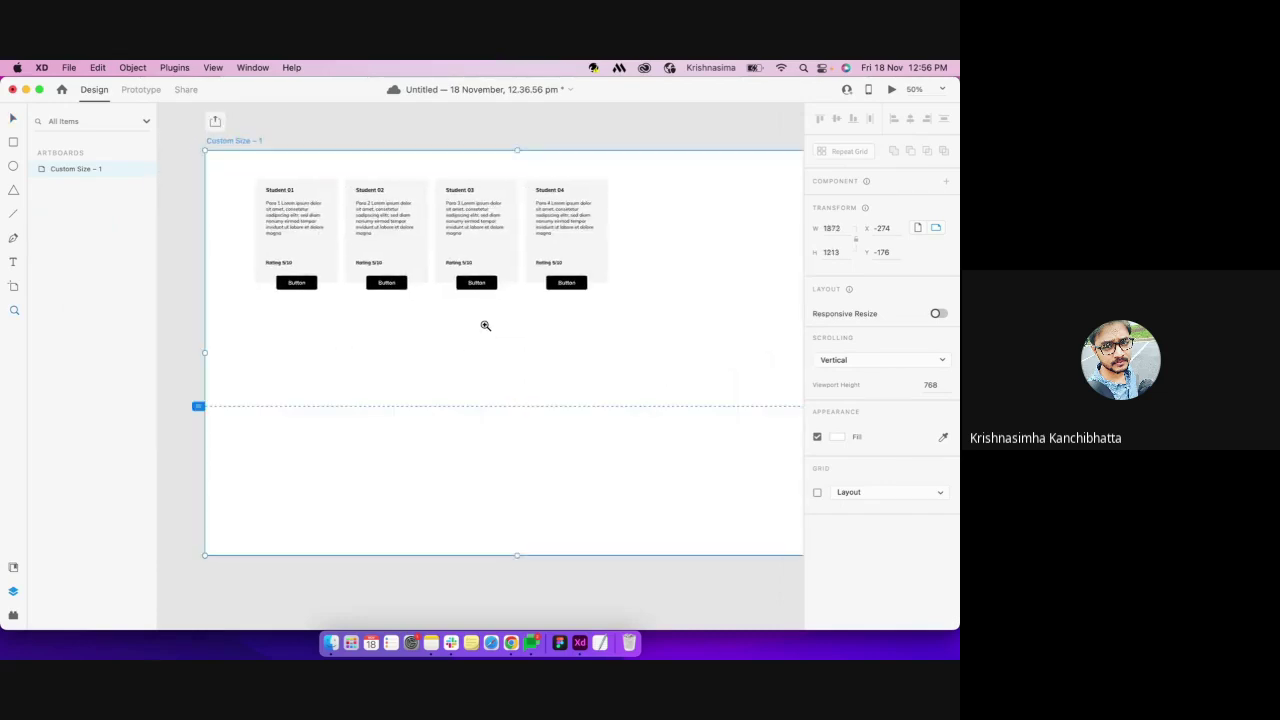
left_click(485, 325, "alt")
left_click(485, 325)
left_click(485, 325)
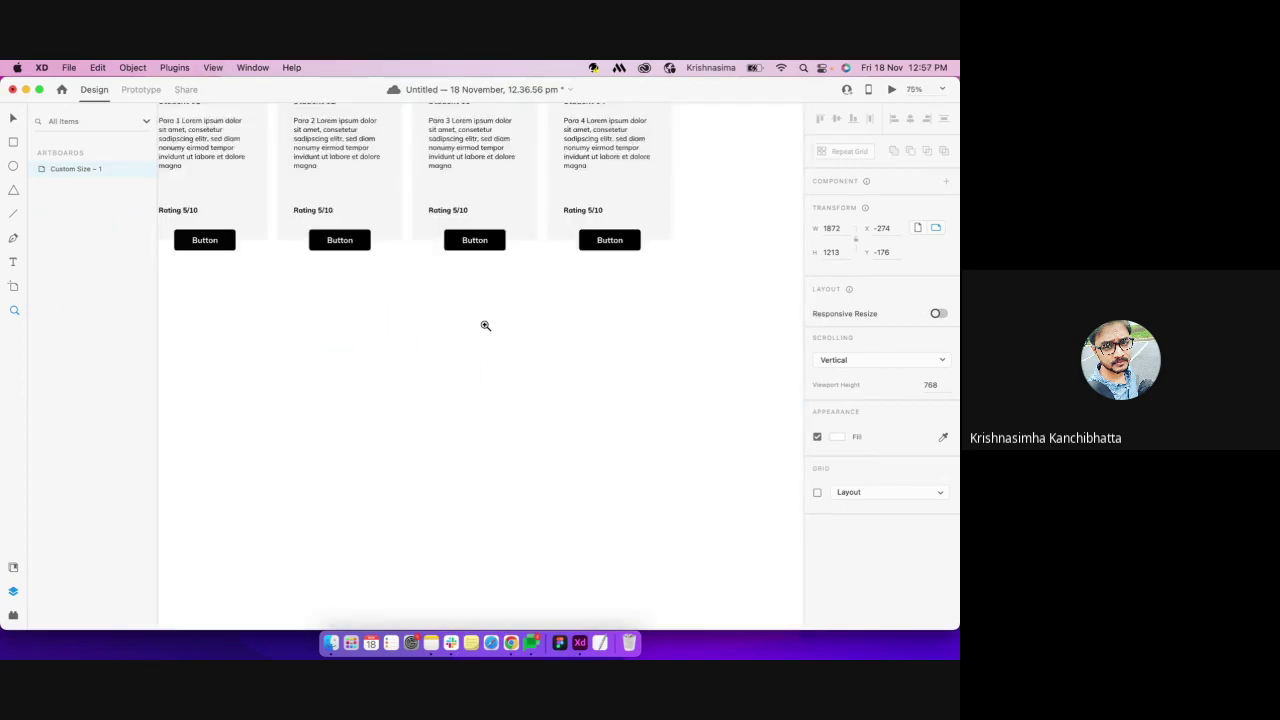
Extend the student card repeat grid to five columns and two rows
scroll(485, 325, "up", 2)
scroll(485, 325, "left", 1)
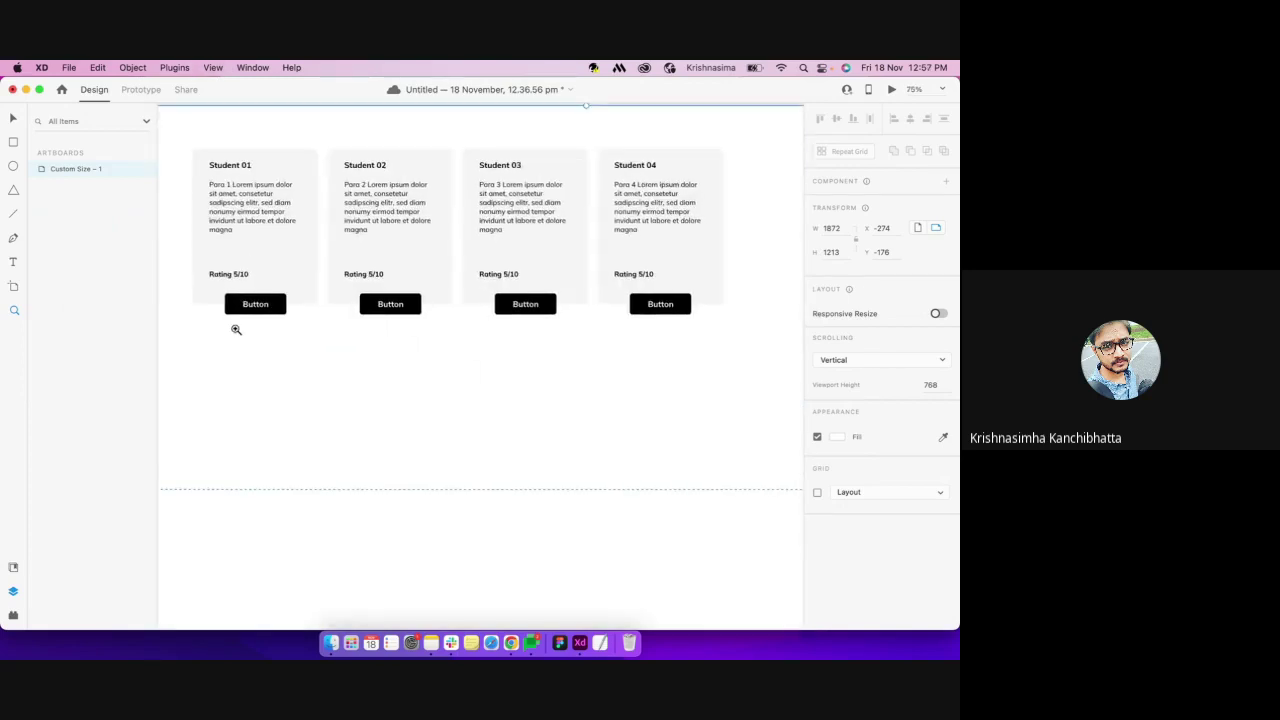
left_click(14, 592)
scroll(405, 447, "up", 1)
scroll(405, 447, "left", 1)
key("v")
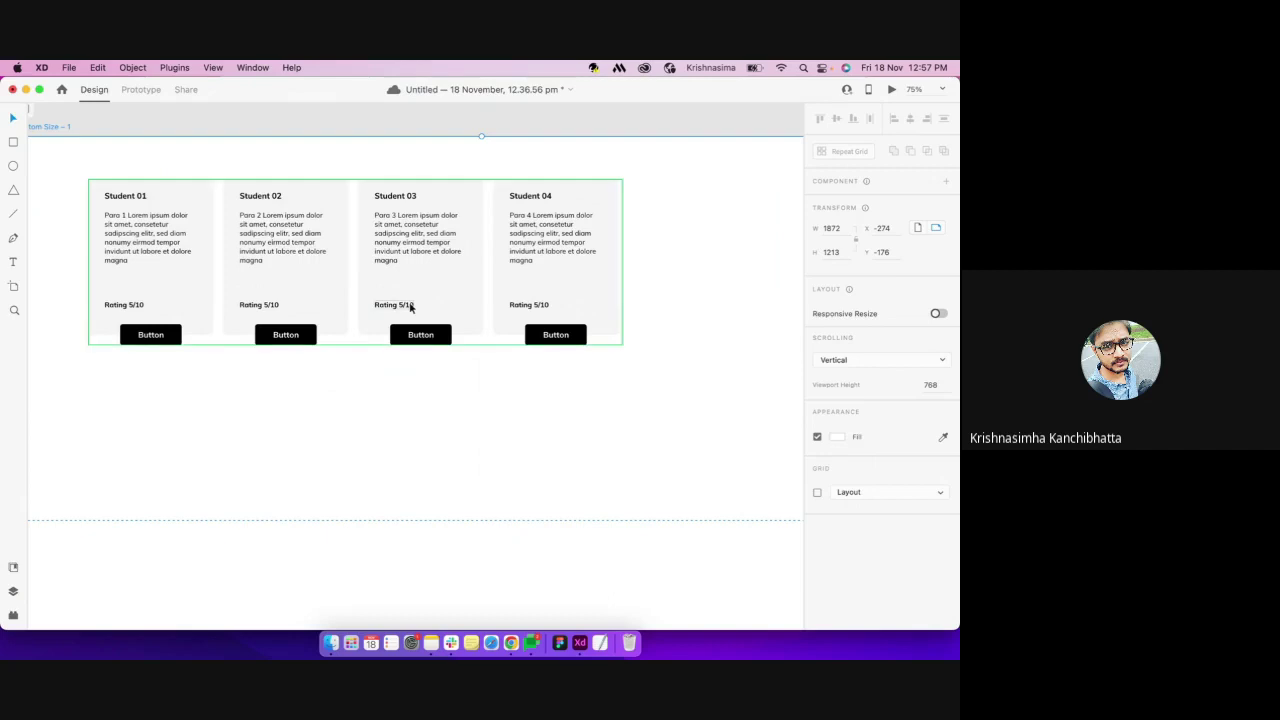
left_click(408, 306)
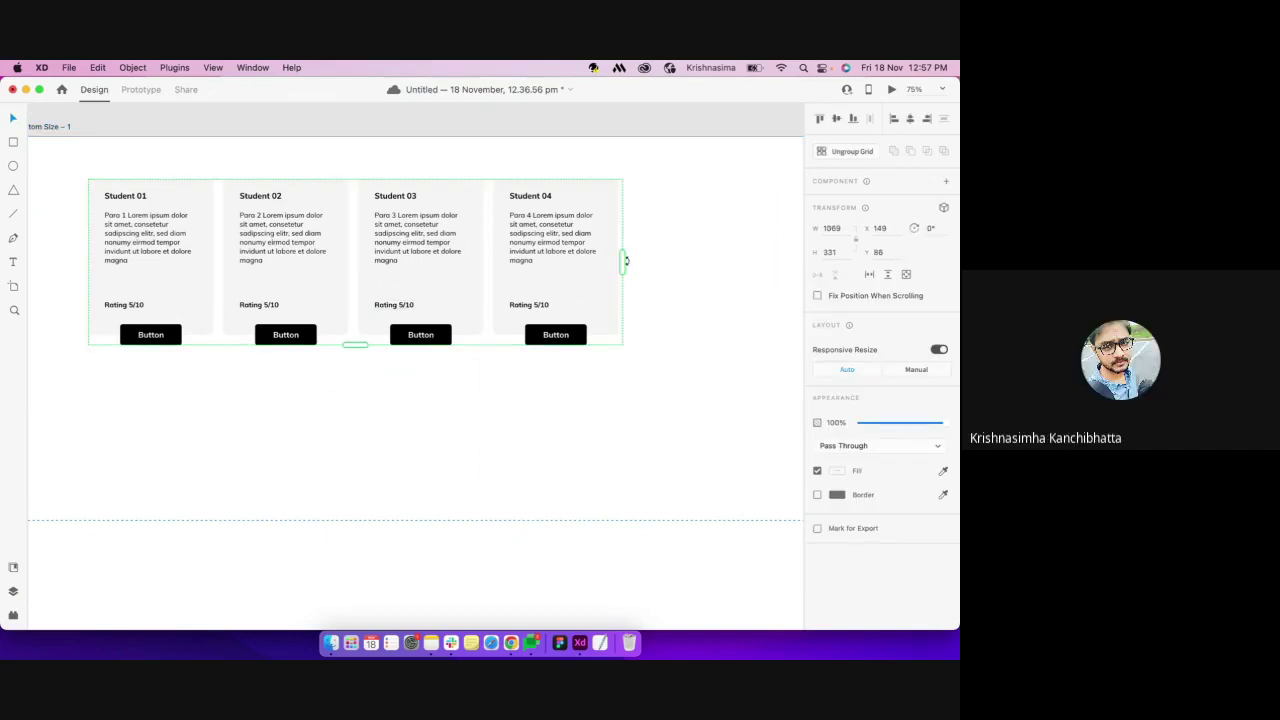
left_click_drag(622, 262, 756, 253)
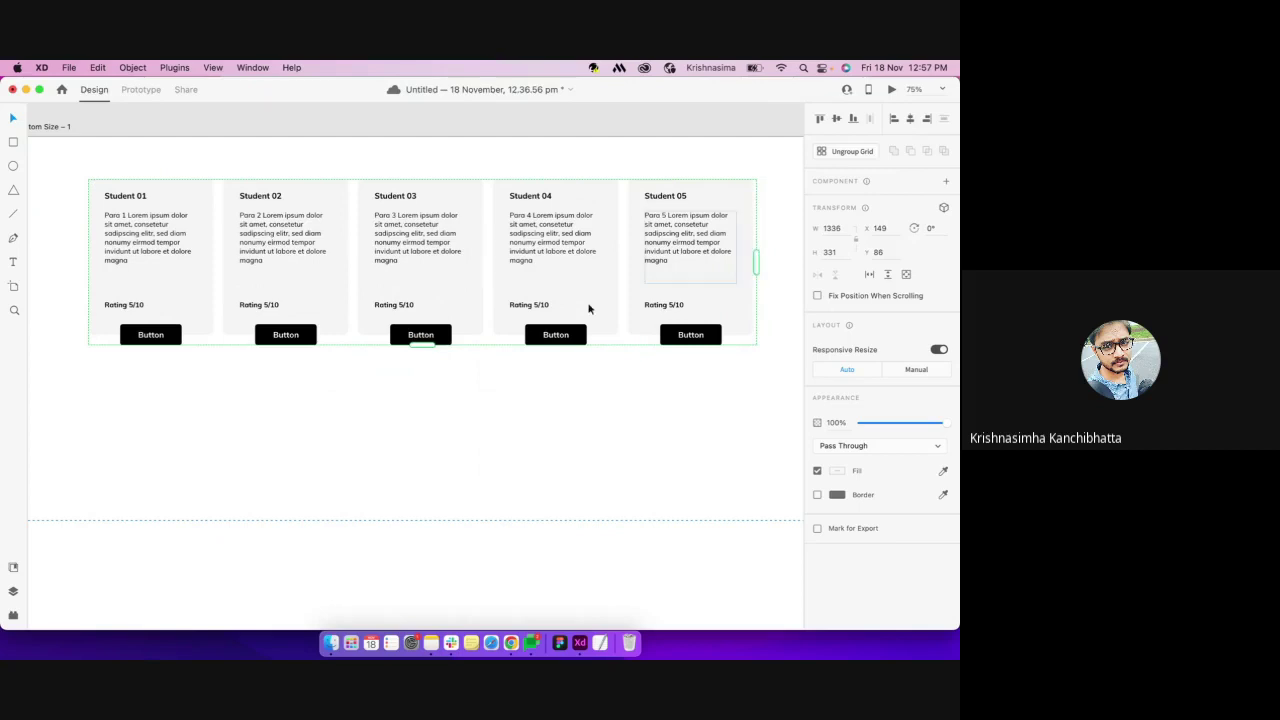
left_click_drag(421, 345, 423, 525)
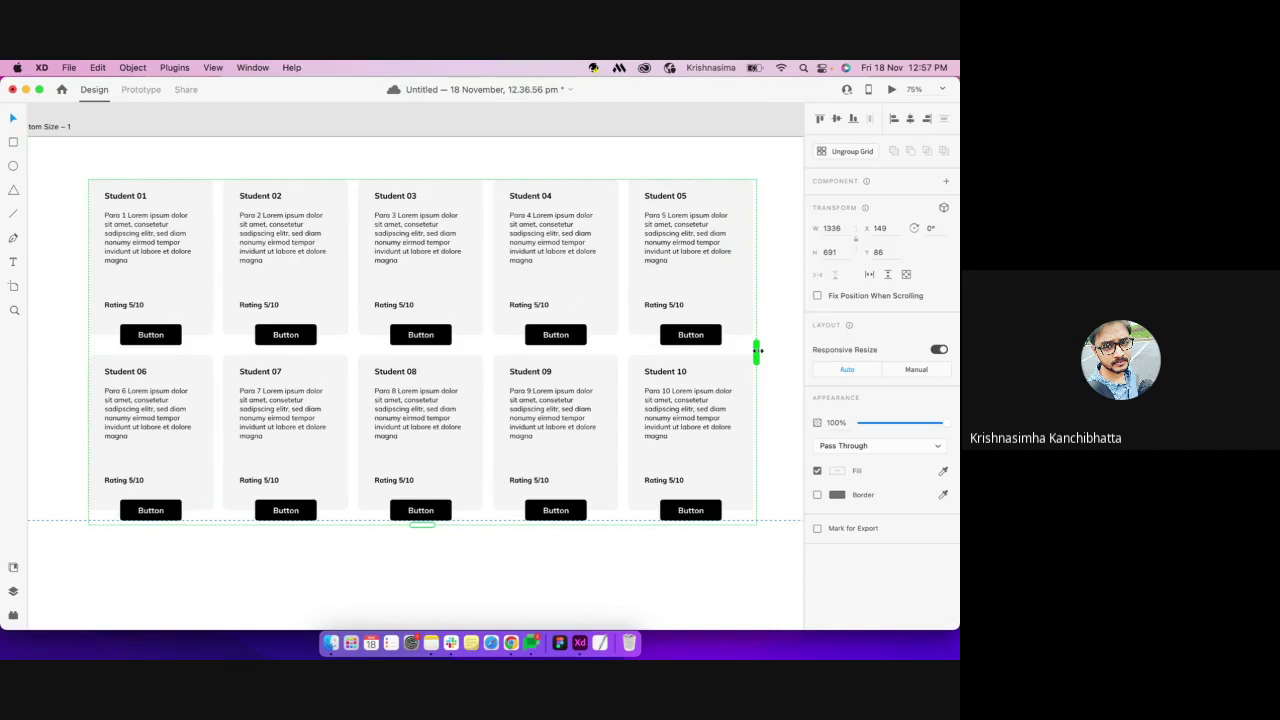
Reduce the card repeat grid to four columns and extend it downward to three rows, about 1044 high overall
left_click_drag(757, 350, 623, 354)
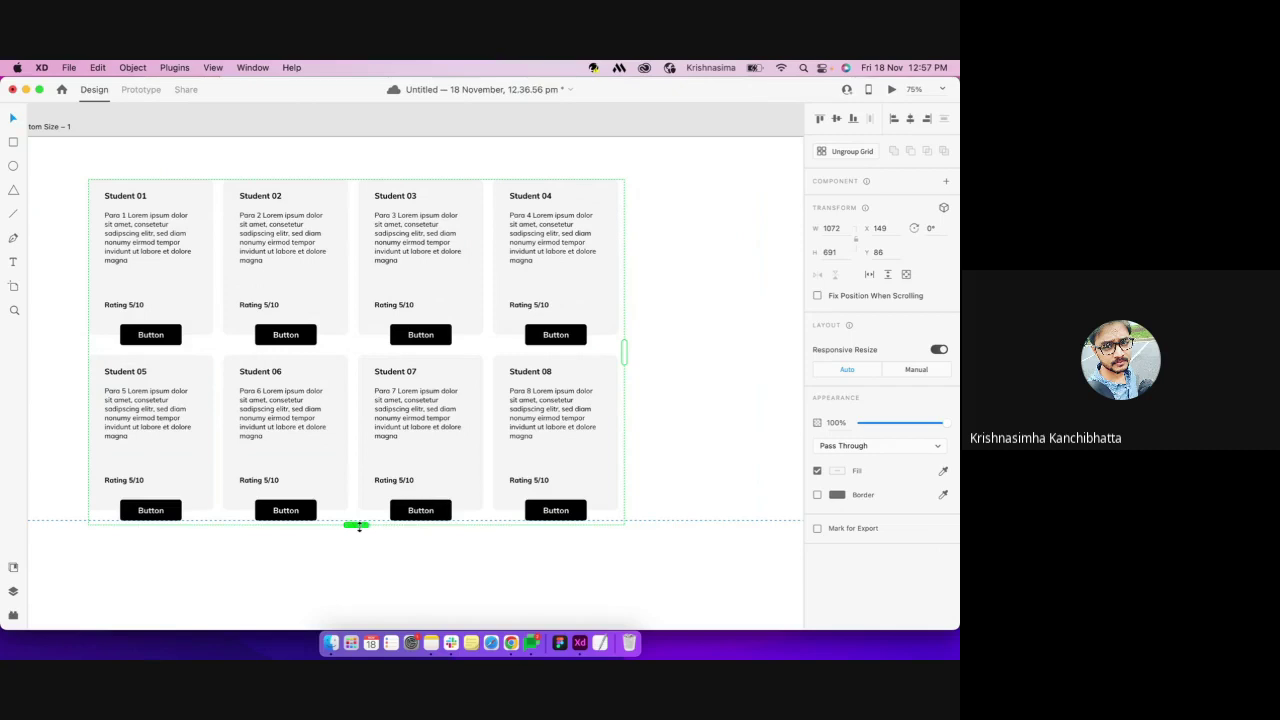
left_click_drag(357, 525, 363, 620)
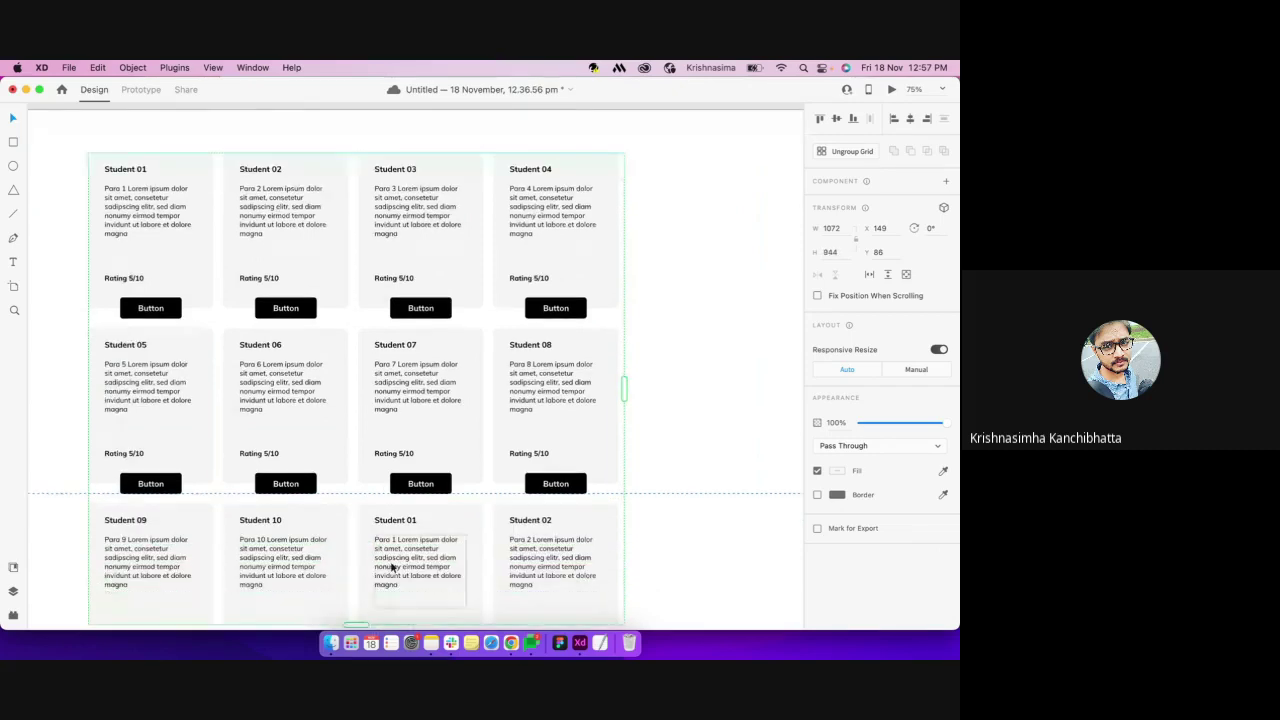
scroll(391, 568, "down", 2)
scroll(391, 568, "down", 1)
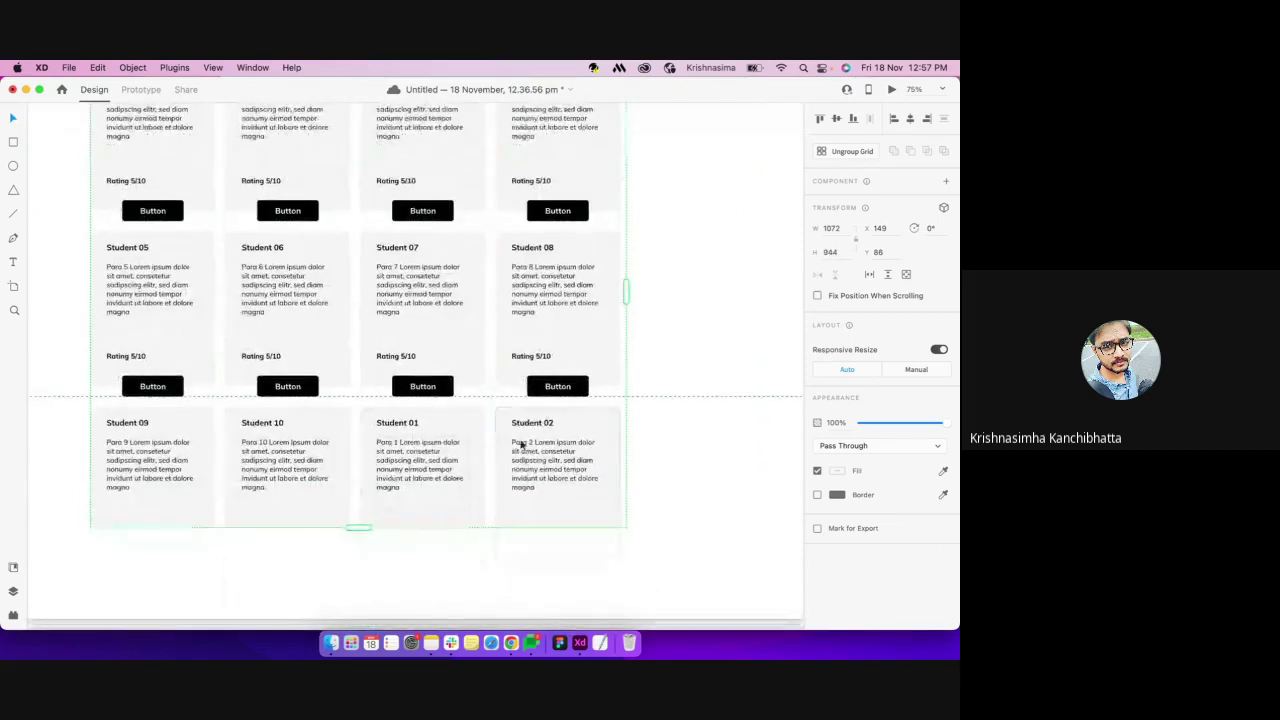
left_click_drag(357, 526, 374, 577)
scroll(388, 410, "up", 5)
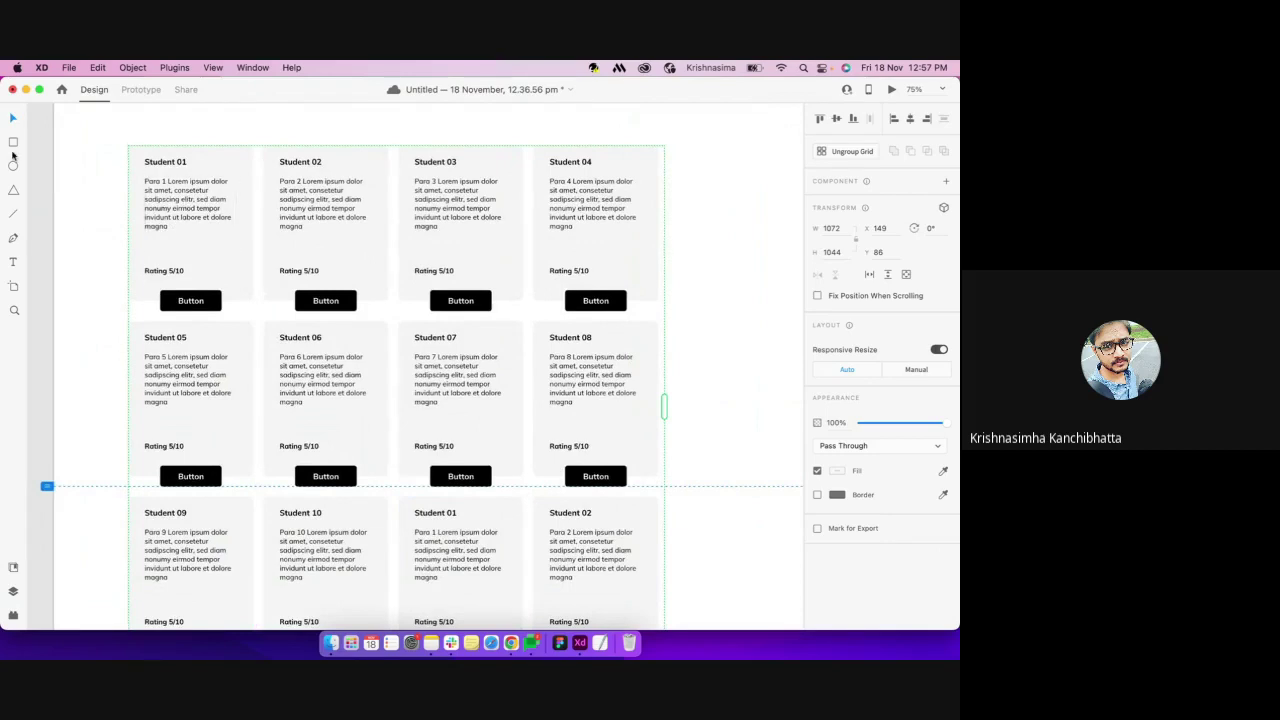
Draw an image placeholder rectangle about 190 by 119 between the title and the paragraph of the Student 01 card
left_click(13, 144)
key("v")
double_click(157, 194)
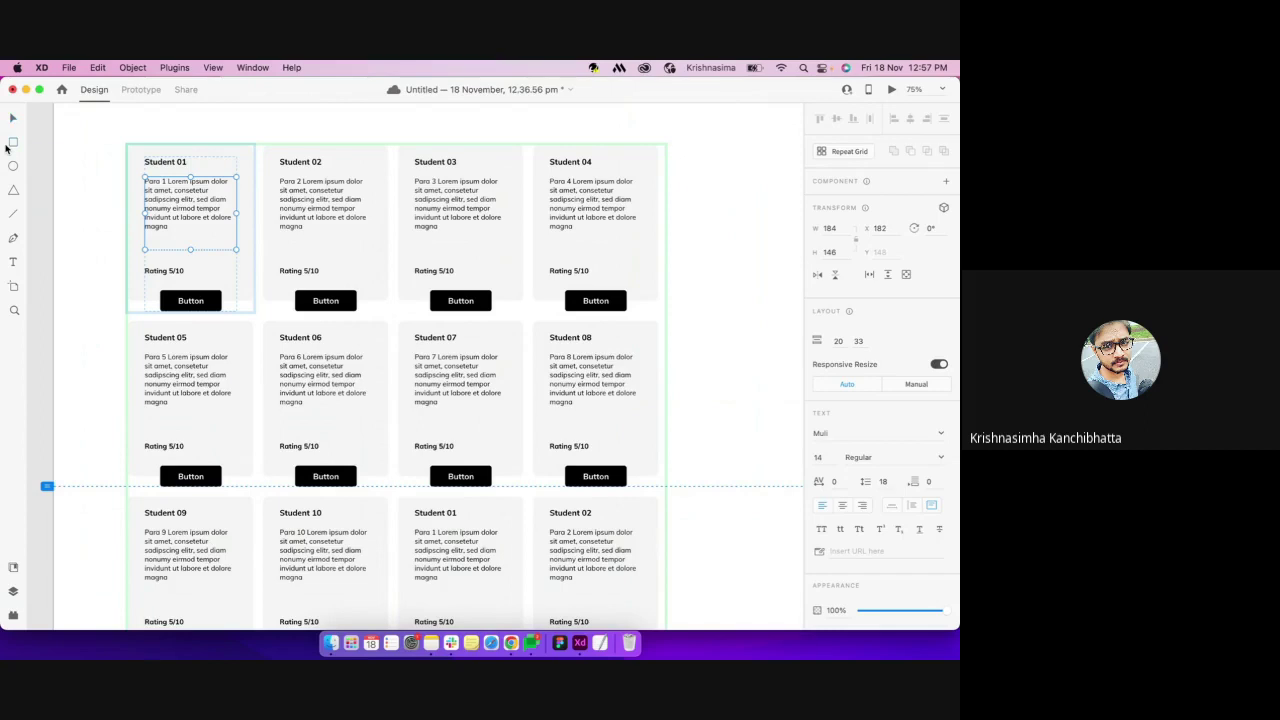
left_click(14, 144)
mouse_move(144, 172)
left_mouse_down()
mouse_move(240, 202)
mouse_move(238, 228)
left_mouse_up()
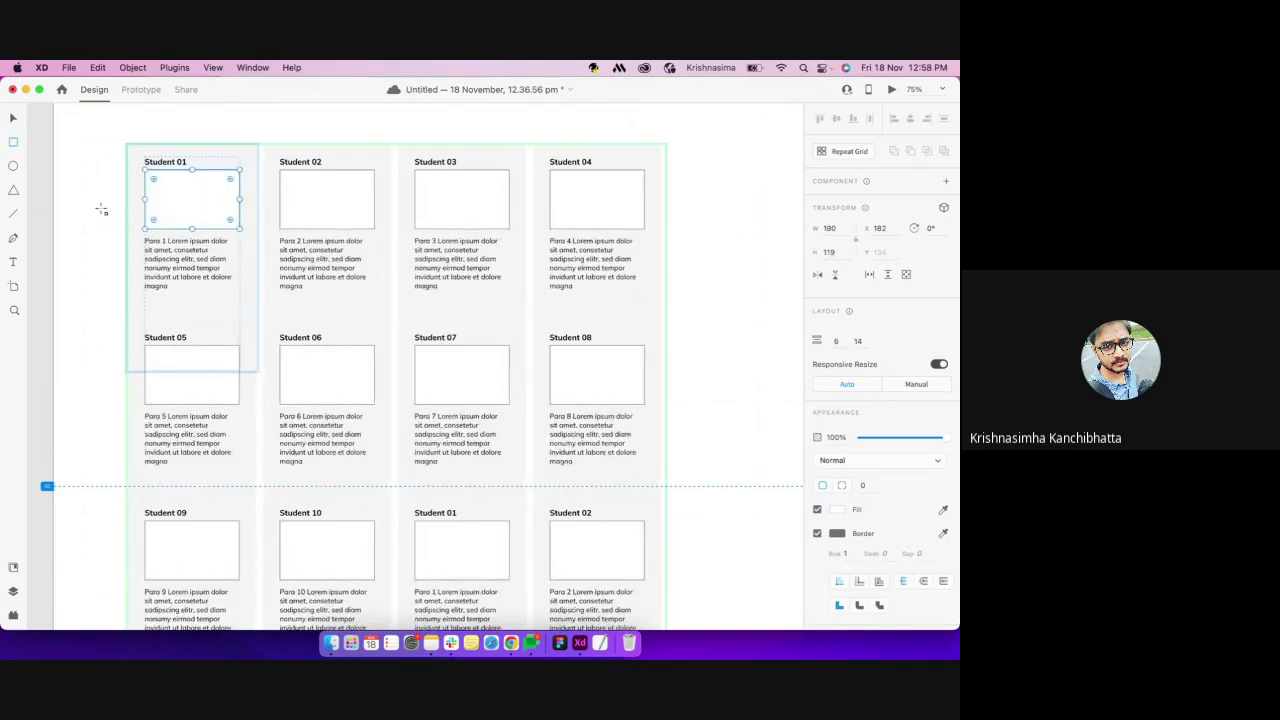
left_click(87, 179)
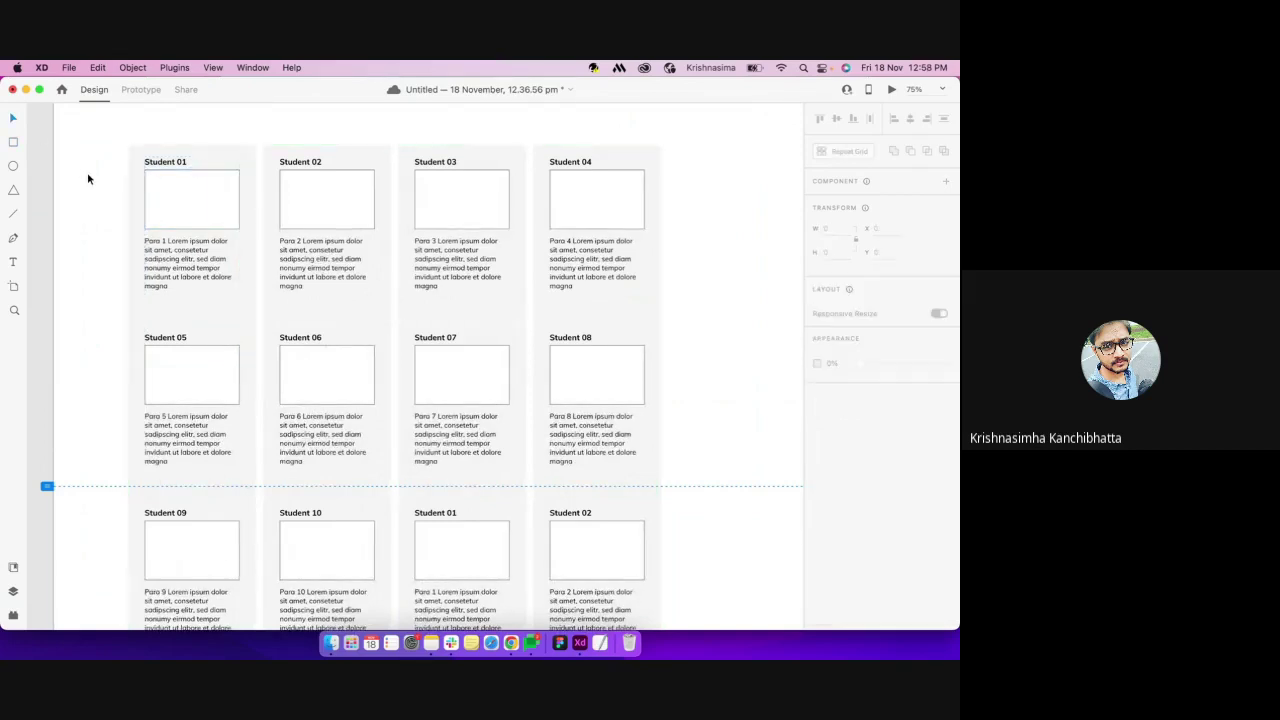
Switch to Finder, open the Images folder and move its window so that the first card's placeholder stays accessible
left_click(173, 192)
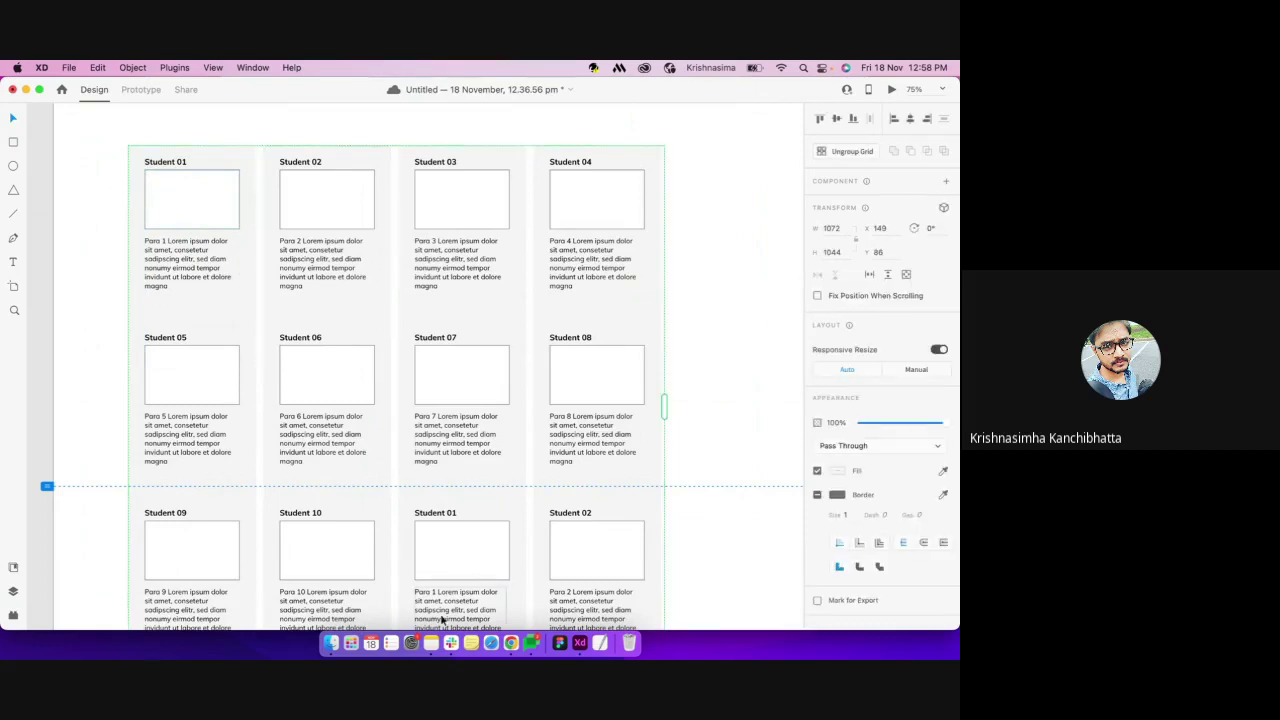
left_click(337, 647)
double_click(746, 255)
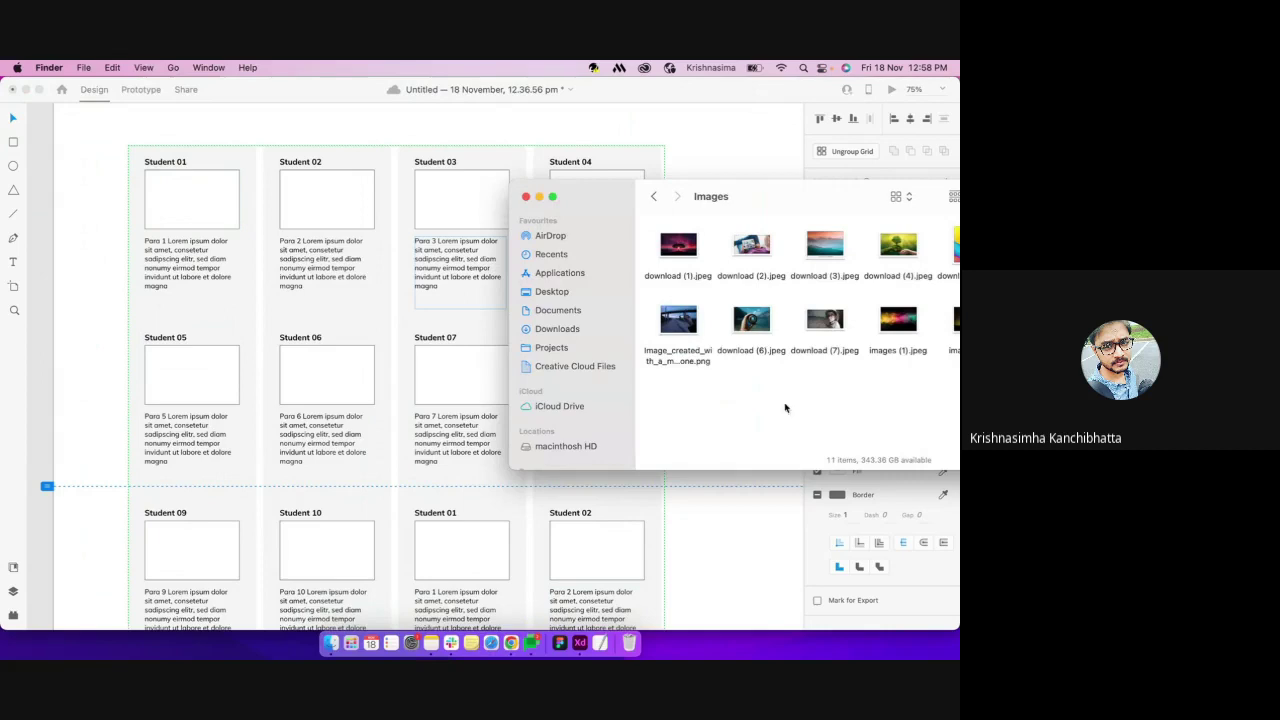
left_click_drag(798, 196, 560, 203)
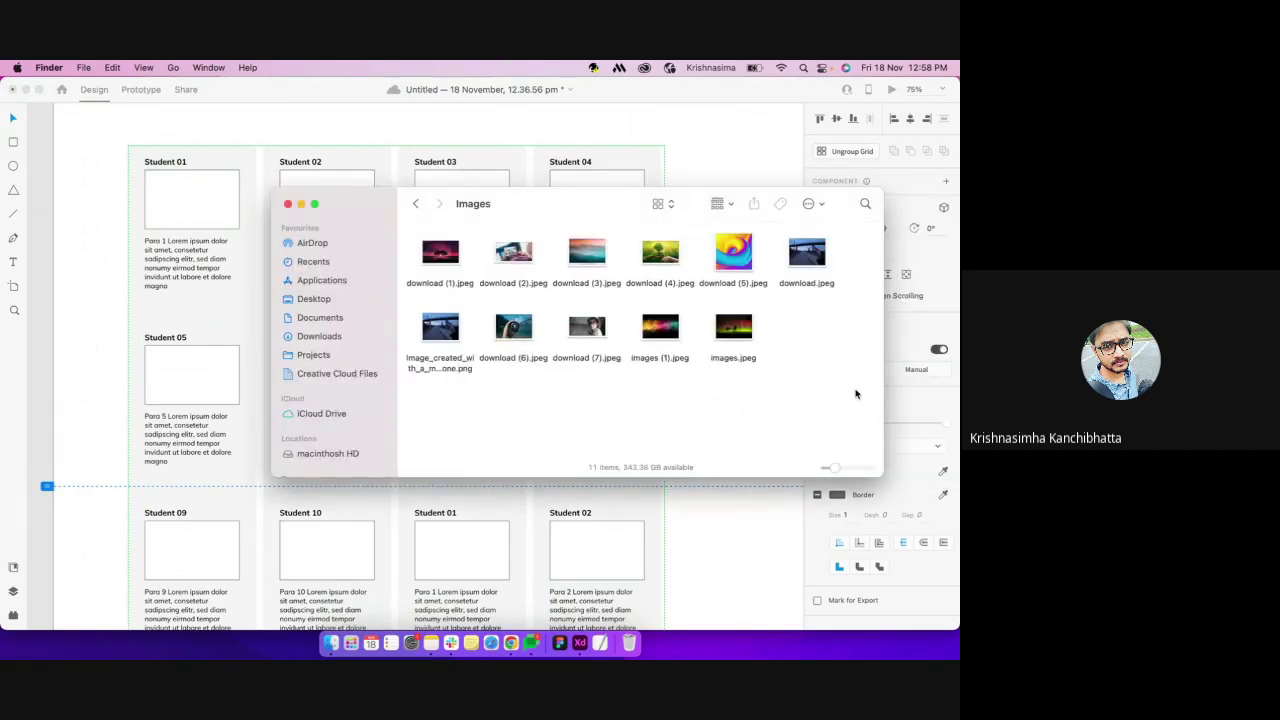
Try filling the card placeholders with only download (1).jpeg and undo the fill
left_click_drag(855, 393, 193, 222)
left_click(434, 250)
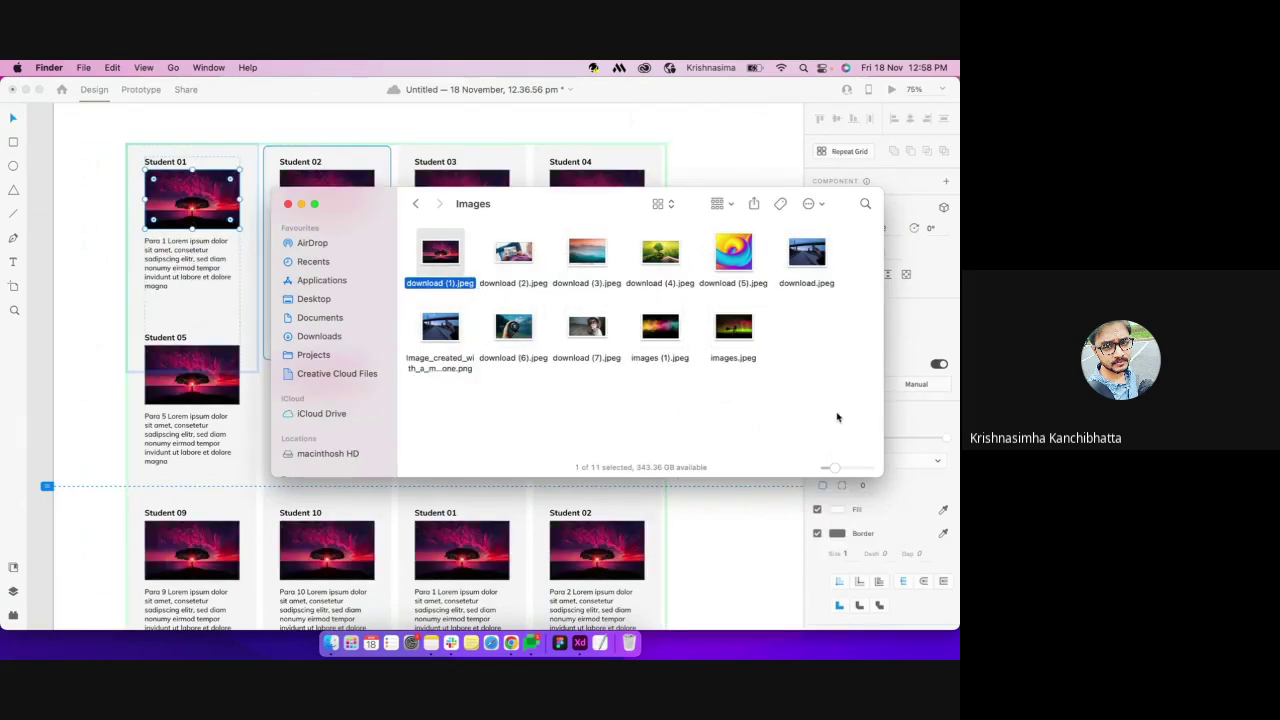
left_click(141, 347)
key("super+z")
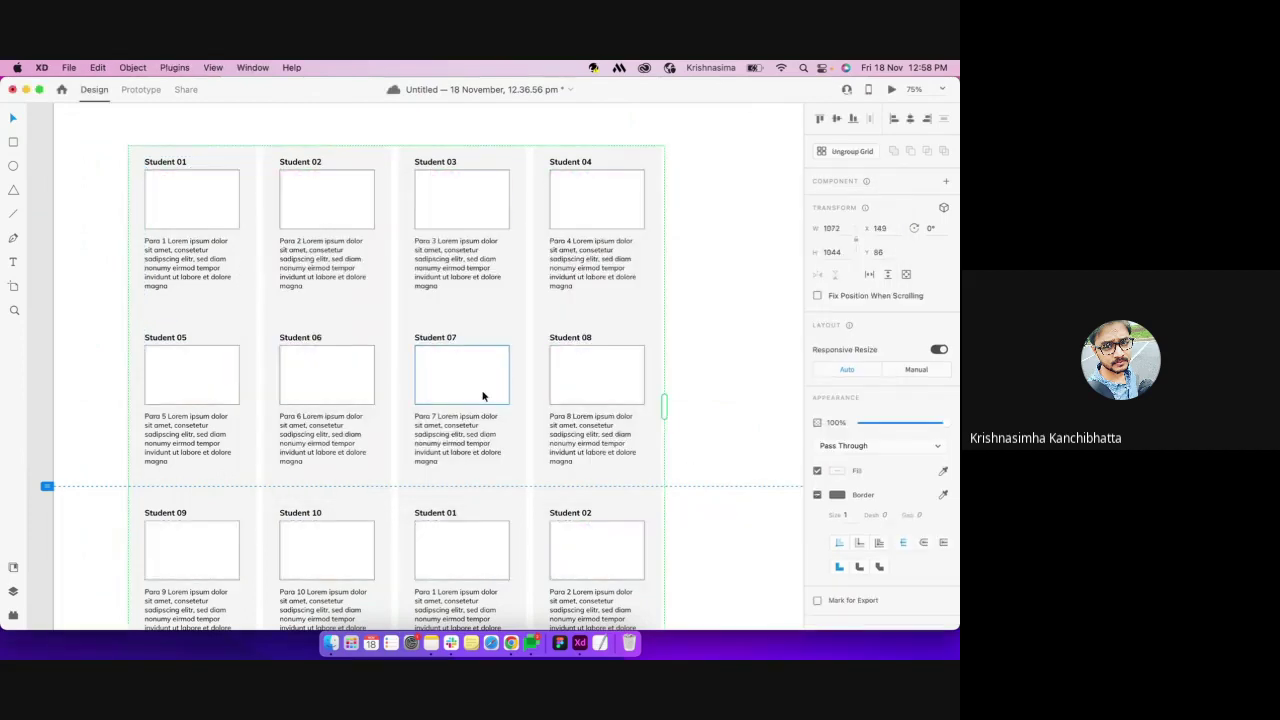
Fill the card placeholders with all the pictures from the Images folder by placing them on the Student 01 rectangle
key("super+Tab")
left_click_drag(806, 392, 228, 212)
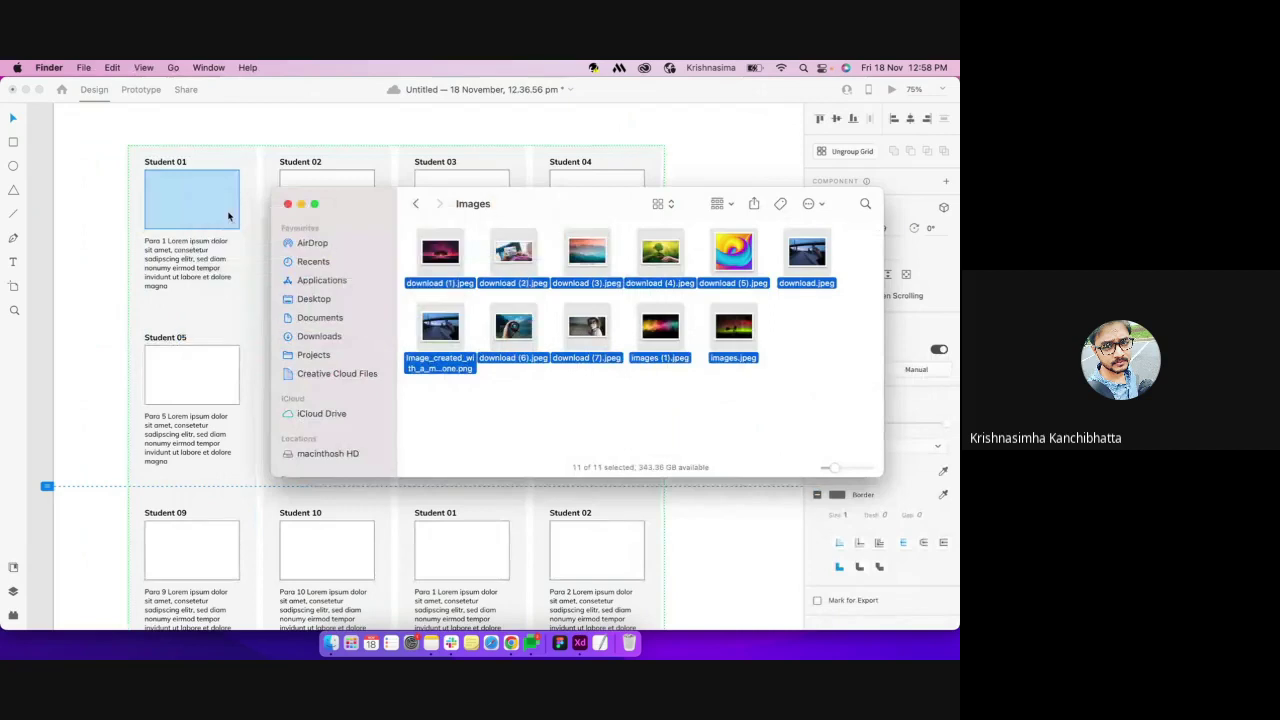
left_click(91, 334)
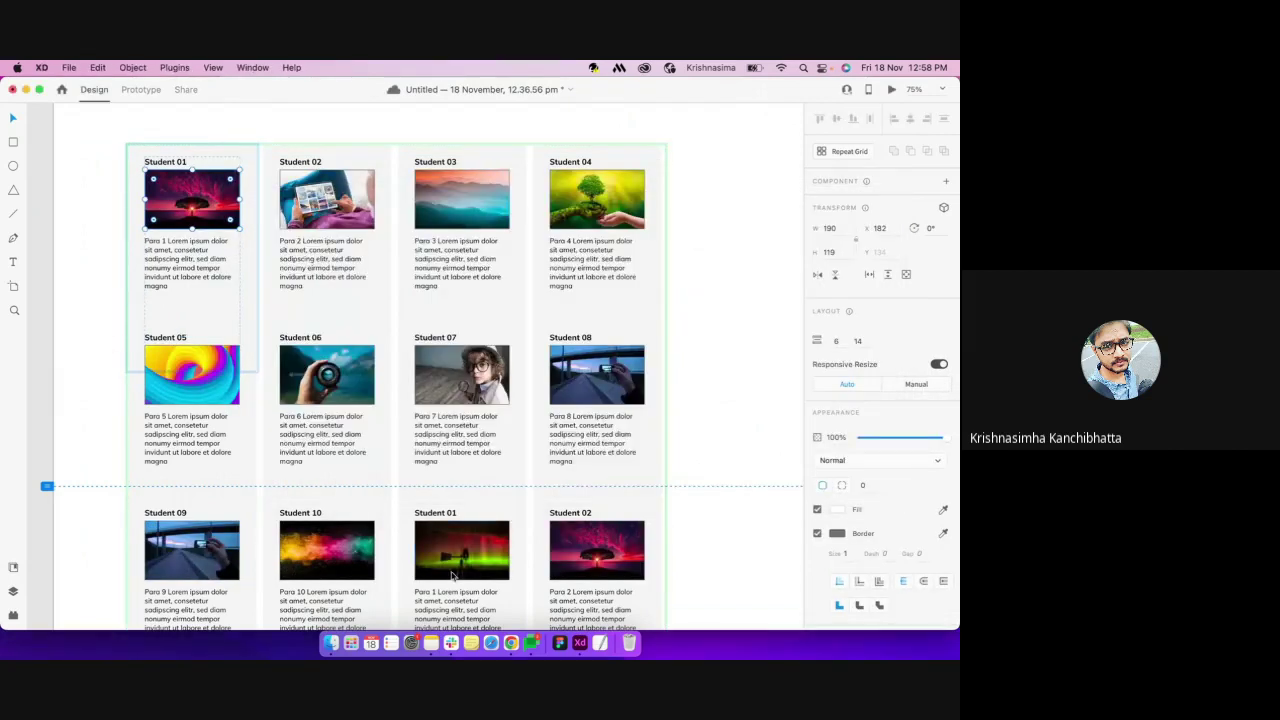
left_click(680, 449)
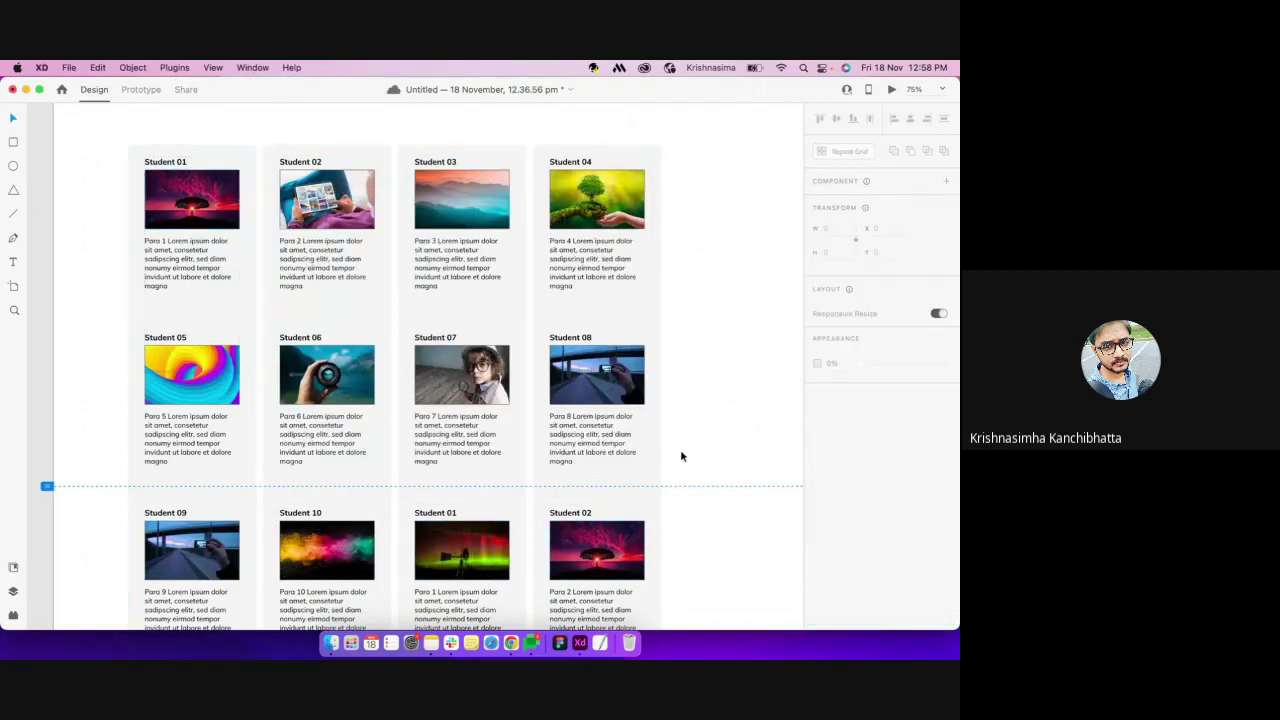
Widen the vertical gap between the repeat grid's card rows to 33 so the cards do not overlap
left_click(307, 344)
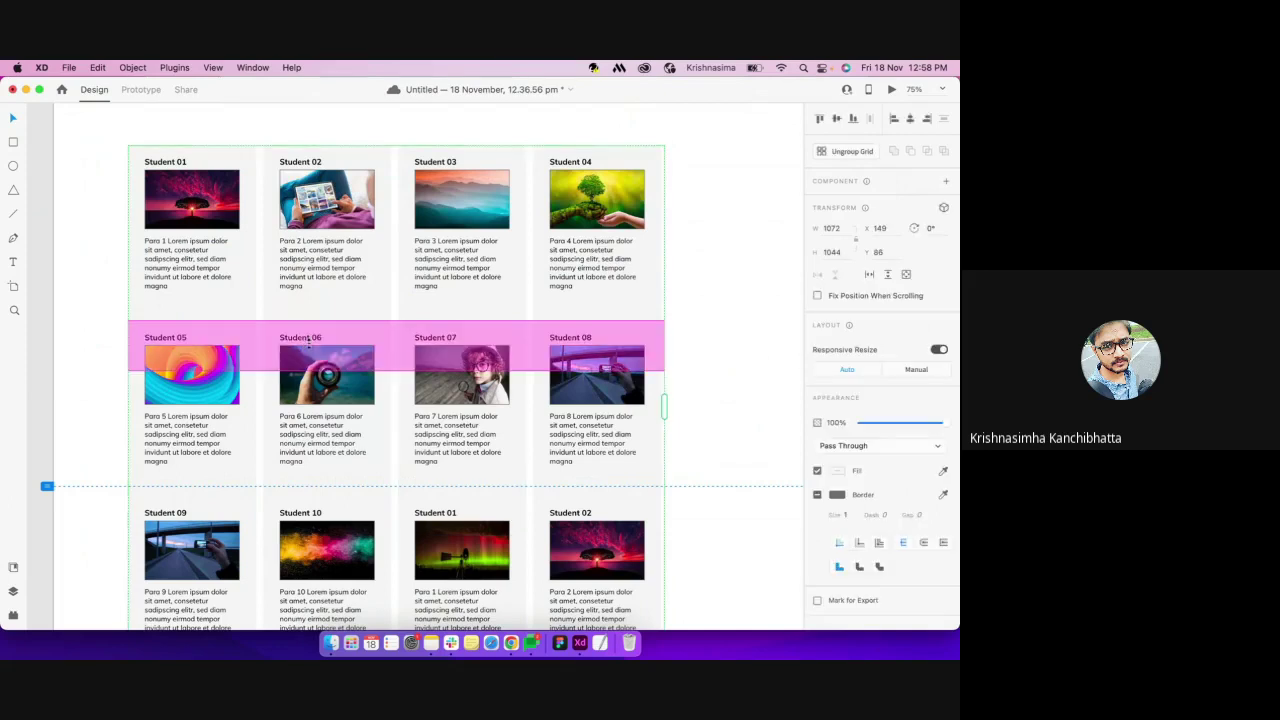
left_click_drag(400, 352, 400, 418)
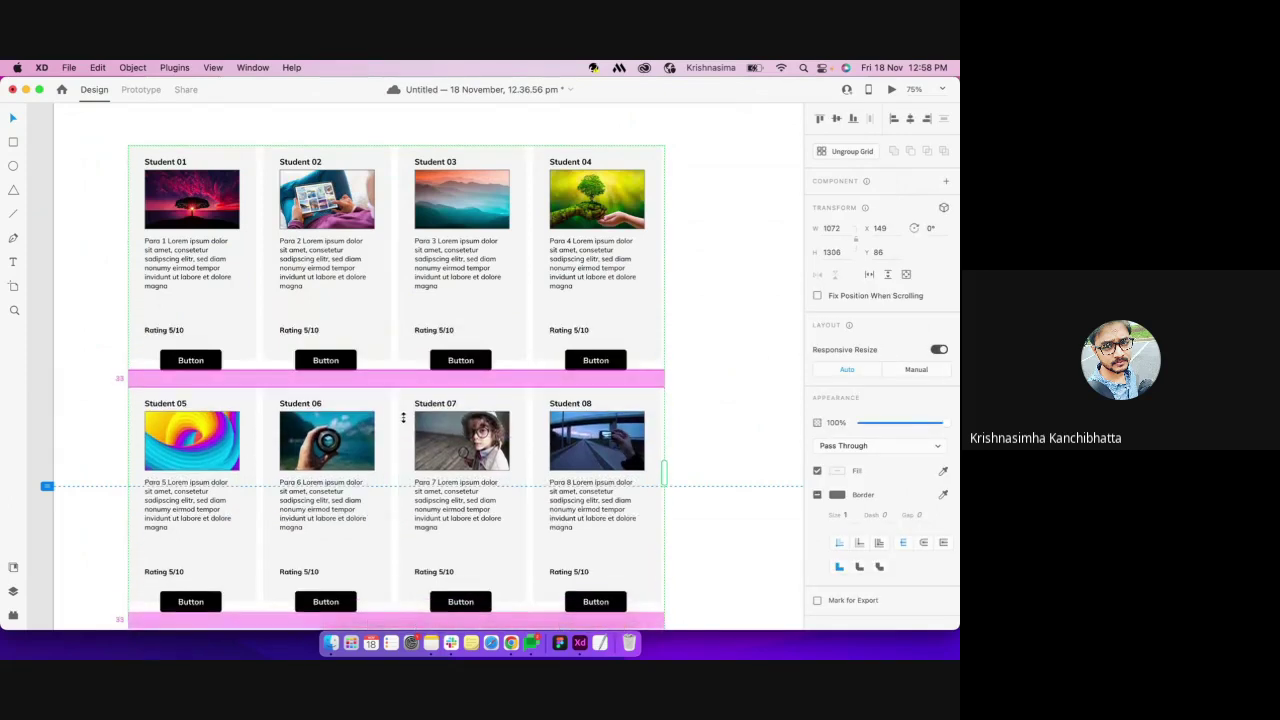
Shorten the card repeat grid to two rows, about 952 high, and widen it to five columns
scroll(655, 429, "down", 3)
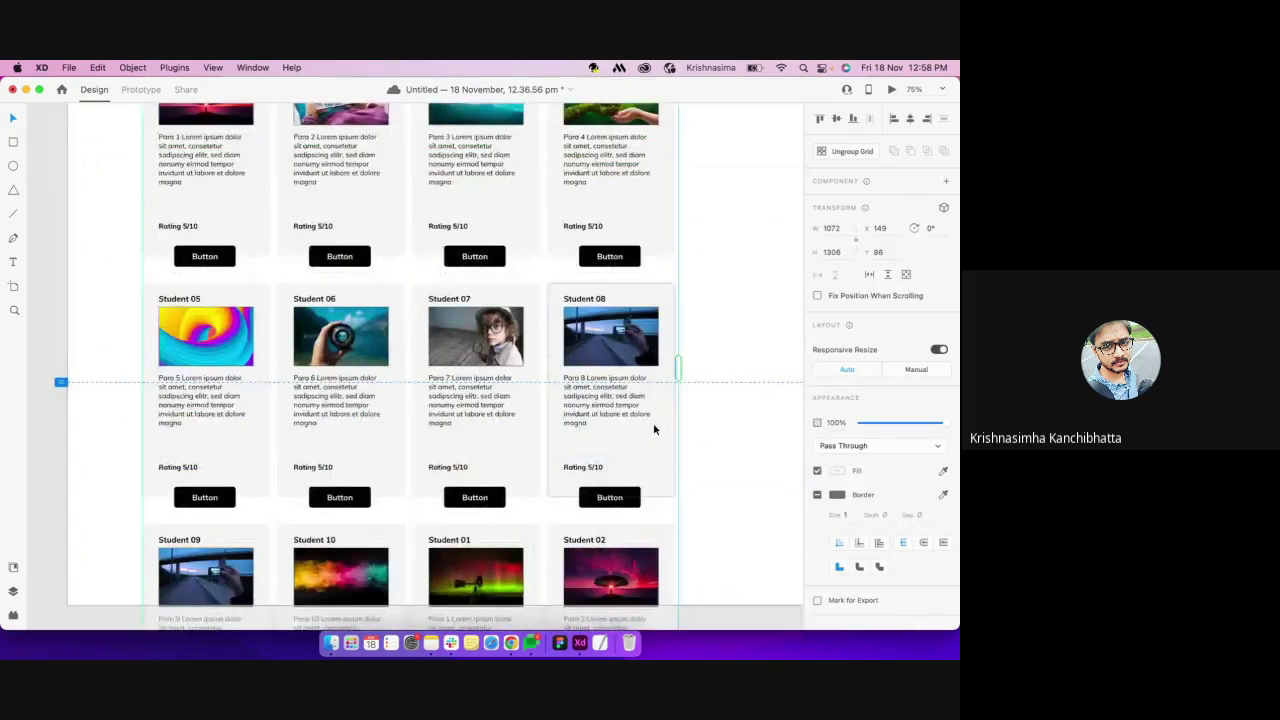
scroll(655, 429, "down", 3)
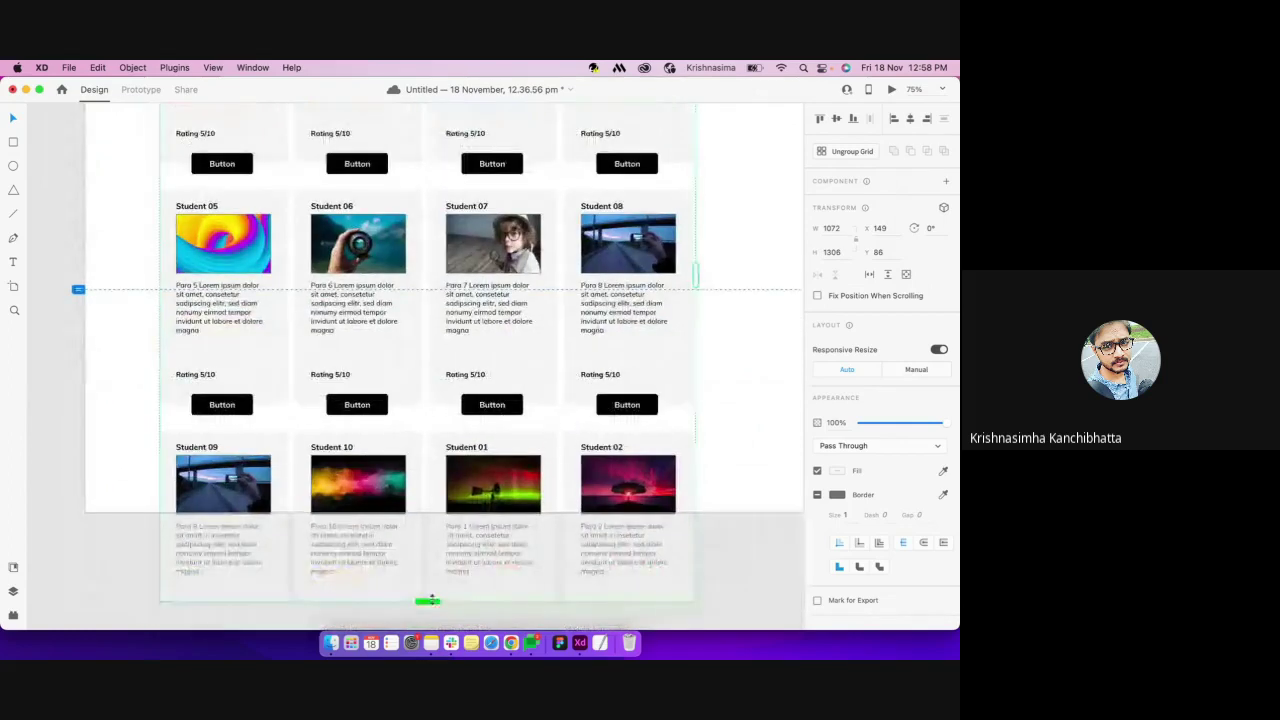
left_click_drag(427, 600, 423, 423)
scroll(759, 180, "up", 1)
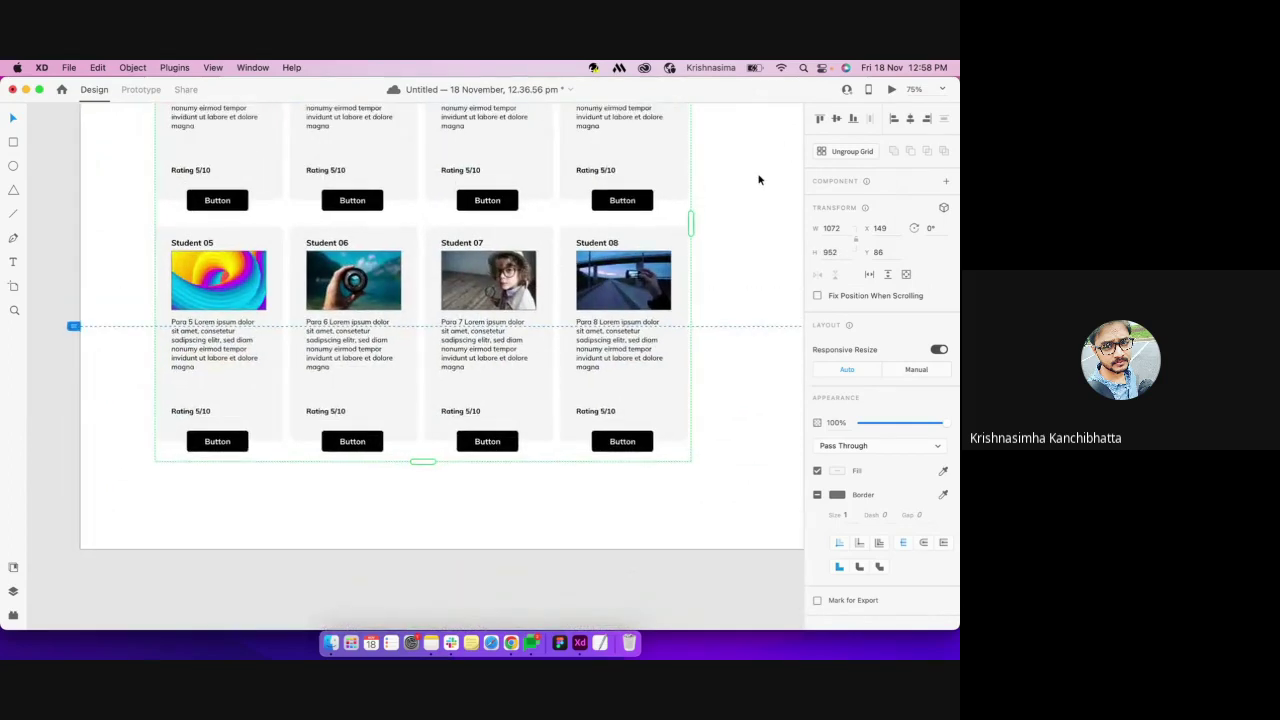
scroll(759, 180, "up", 5)
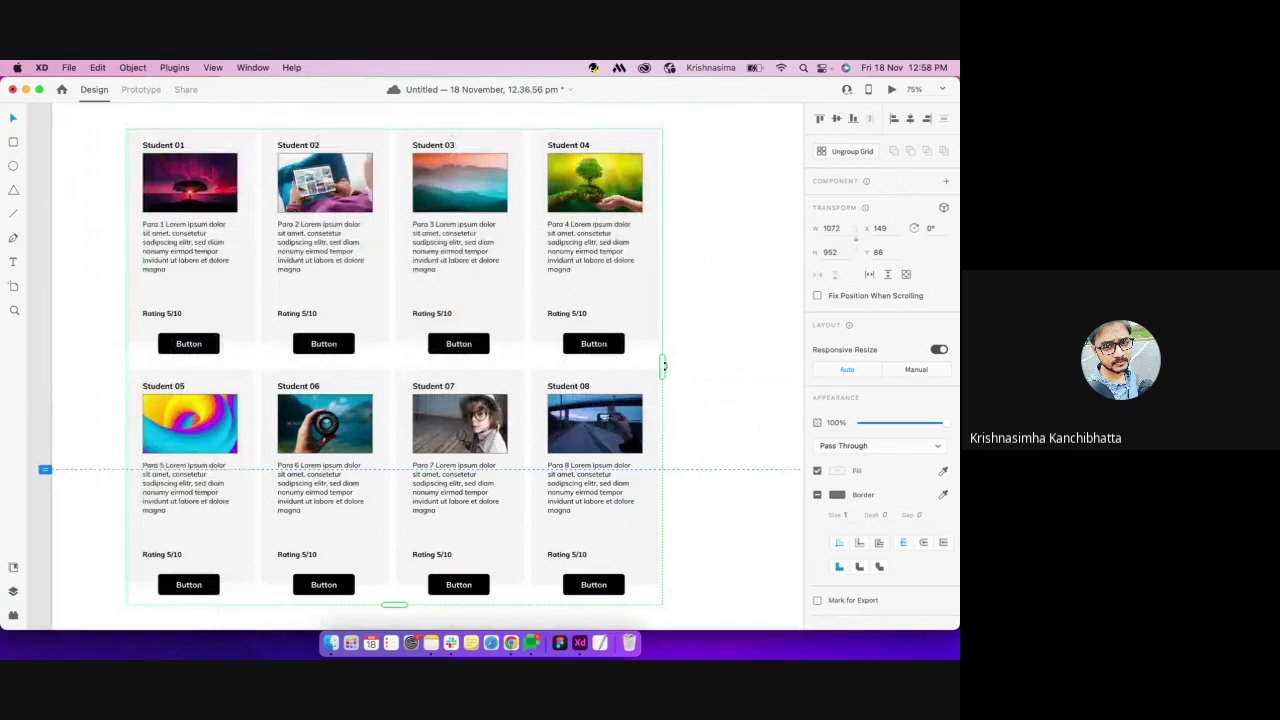
left_click_drag(659, 365, 733, 358)
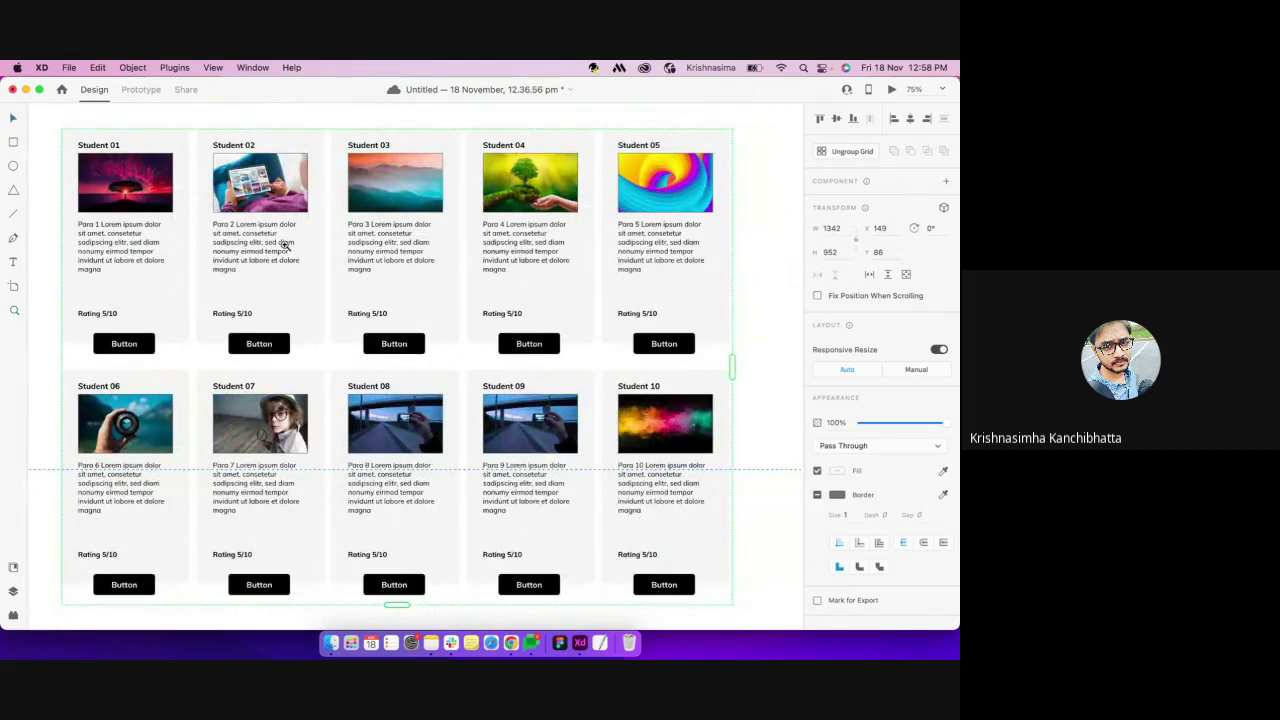
Shorten the paragraph text box in the Student 01 card to a height of about 113
scroll(285, 245, "left", 3)
left_click(221, 230)
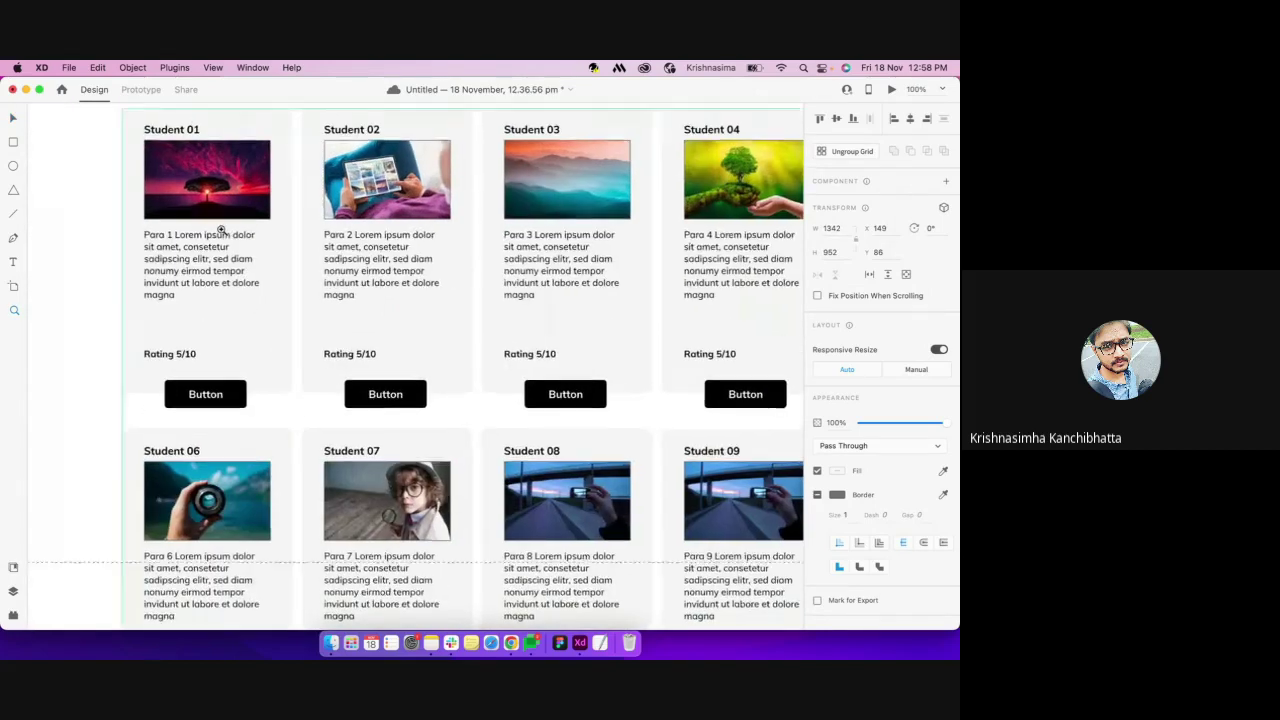
left_click(585, 313, "alt")
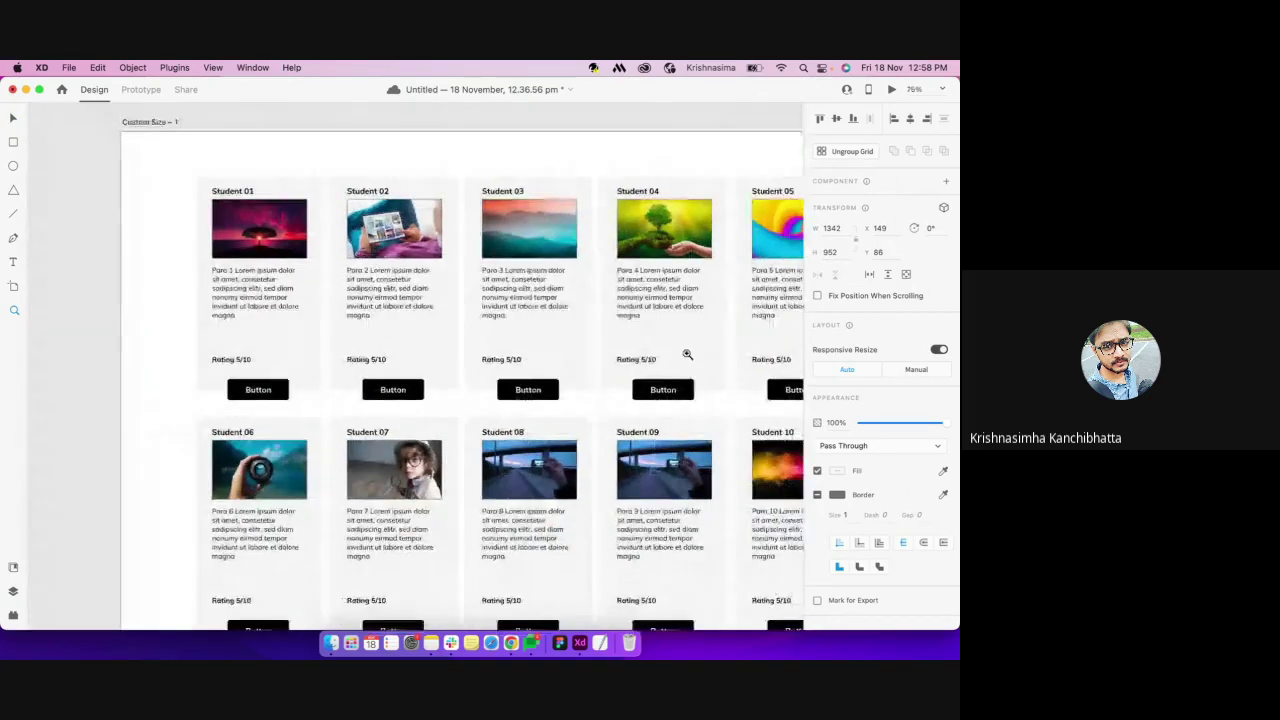
scroll(480, 400, "right", 2)
scroll(398, 388, "right", 2)
scroll(398, 388, "down", 1)
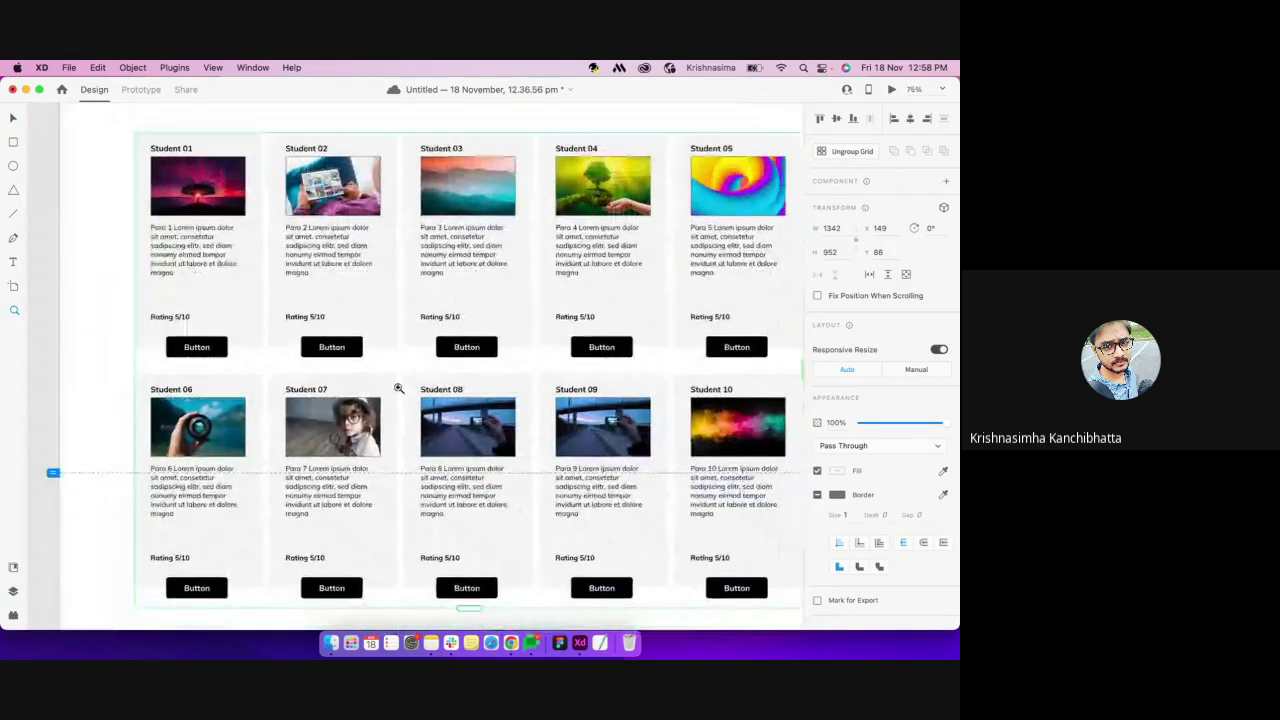
right_click(398, 388)
left_click(305, 350)
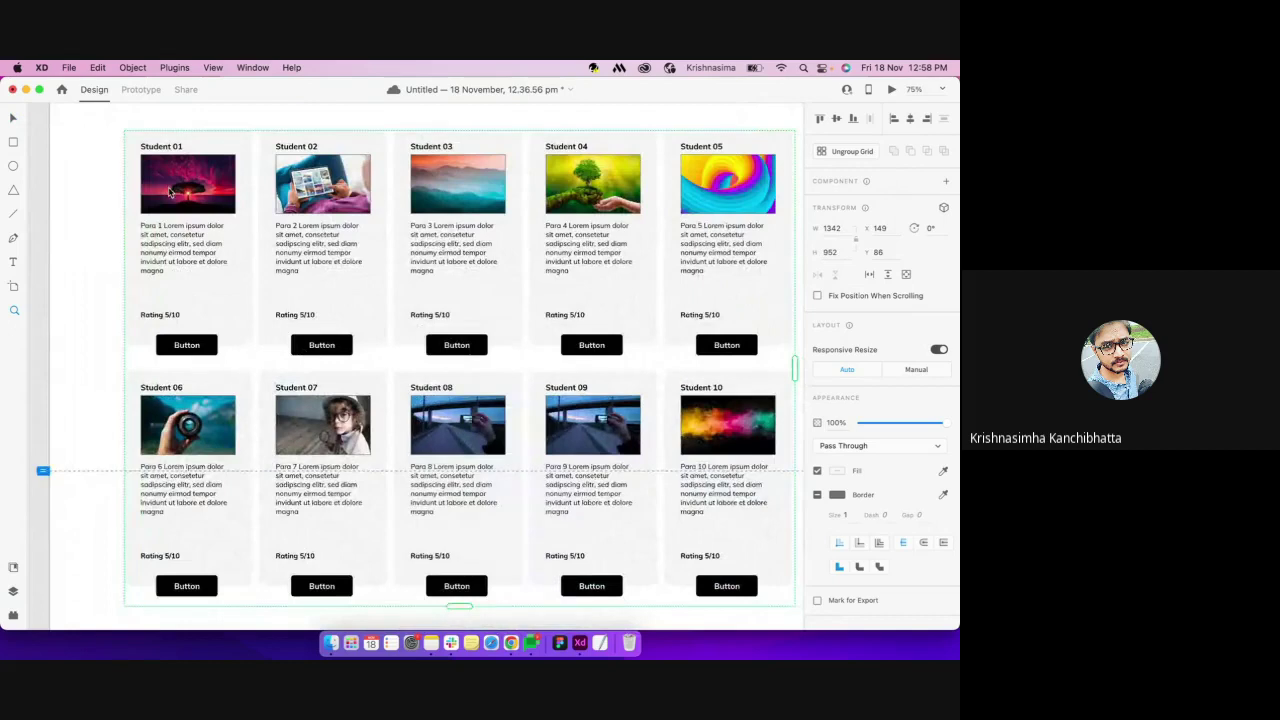
key("super+1")
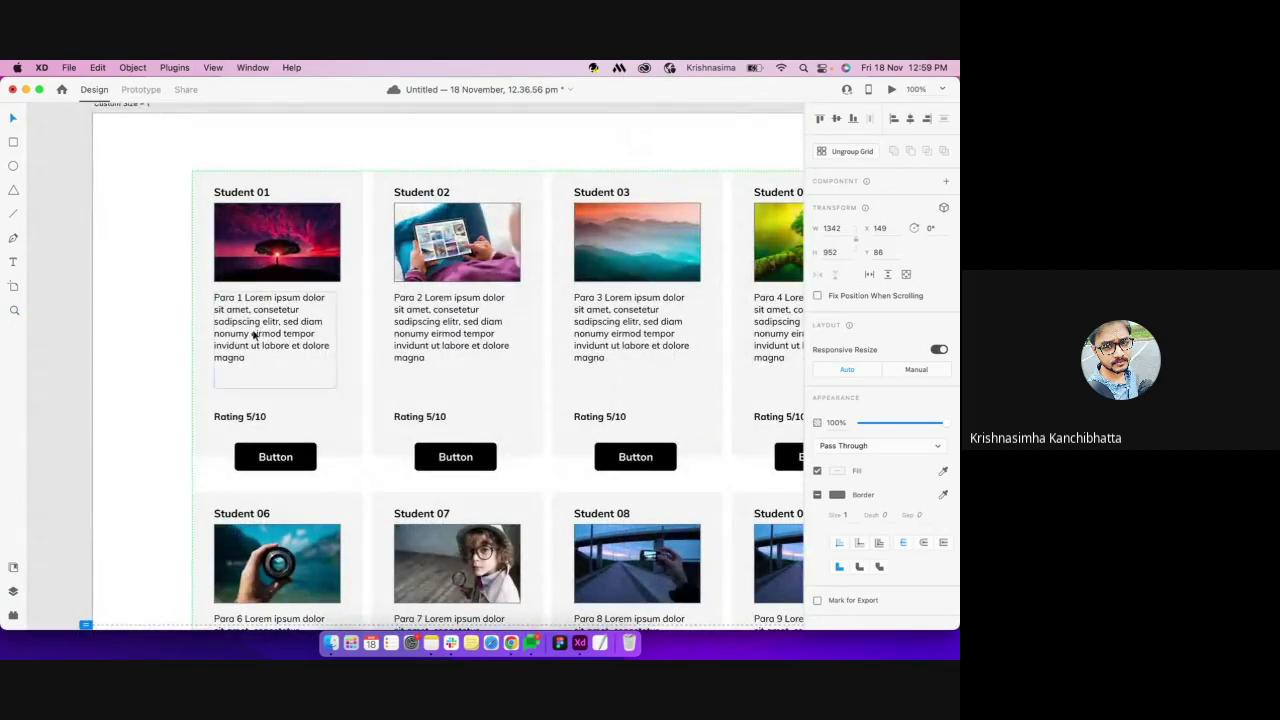
double_click(260, 333)
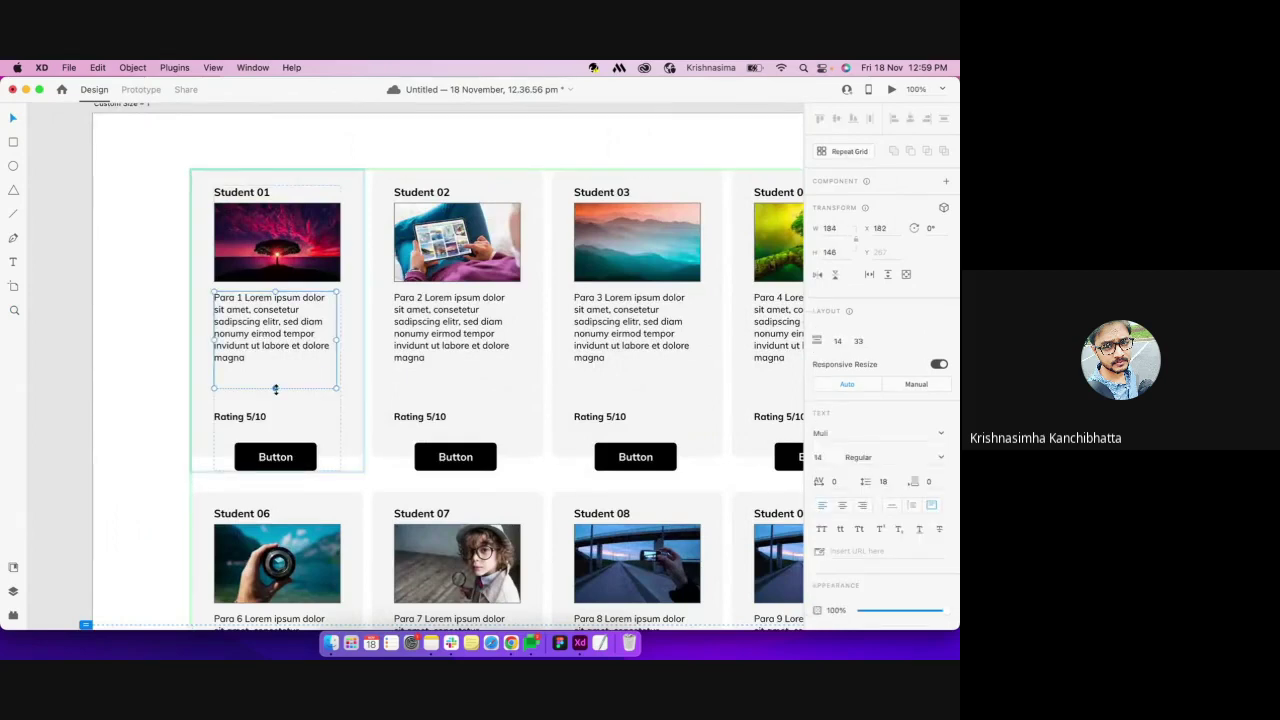
left_click_drag(278, 388, 279, 364)
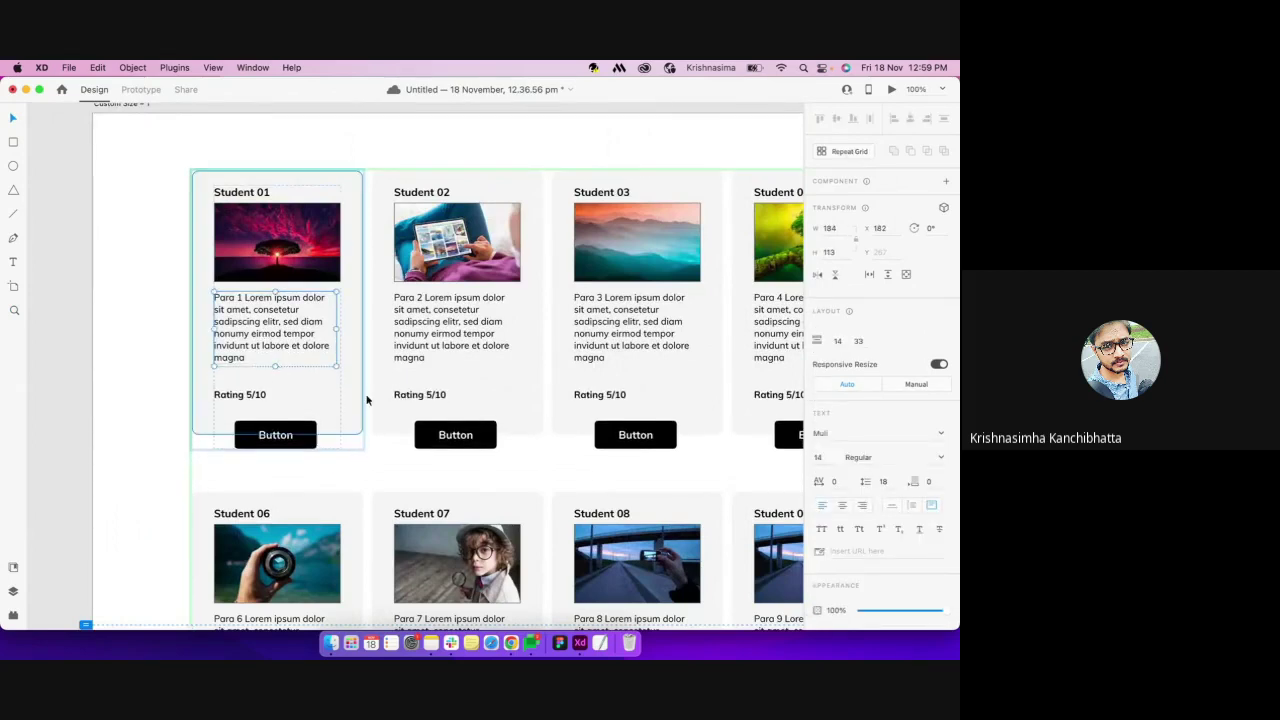
left_click(100, 440)
scroll(327, 535, "down", 3)
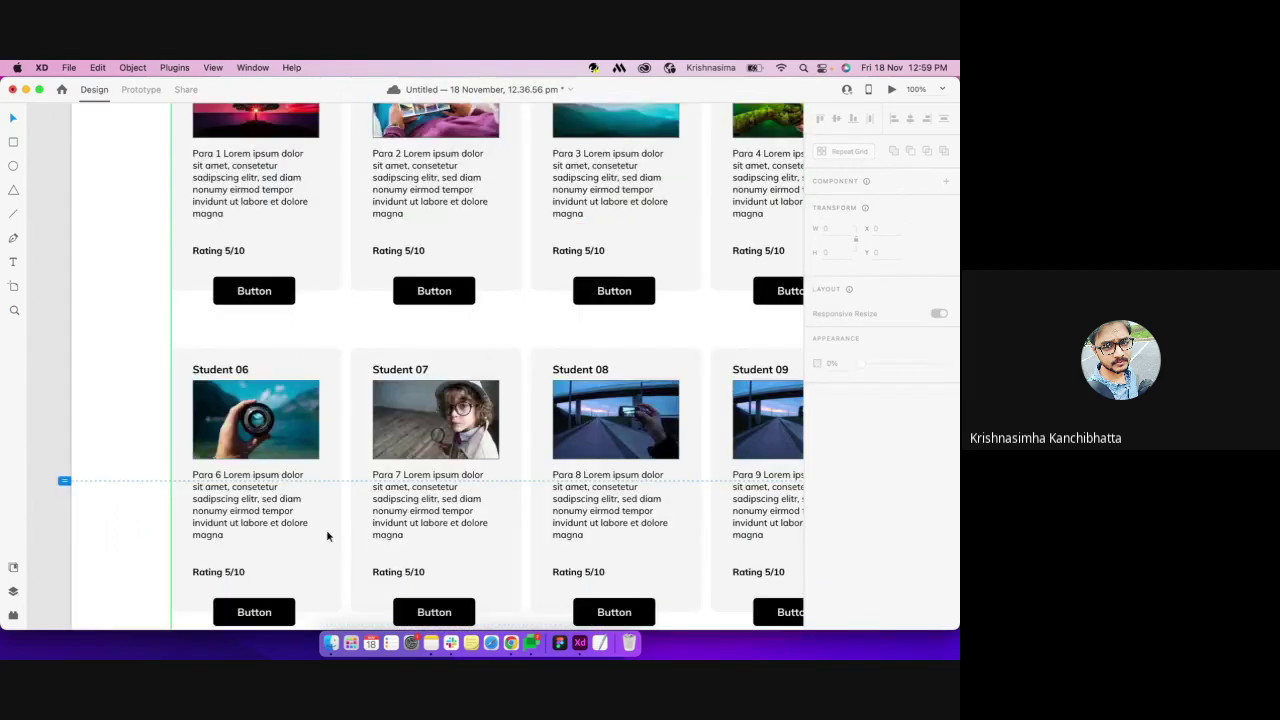
Move the Student 01 title below the card's picture, directly above the paragraph, and check the repeated cards
scroll(326, 536, "down", 1)
scroll(300, 400, "up", 3)
double_click(258, 165)
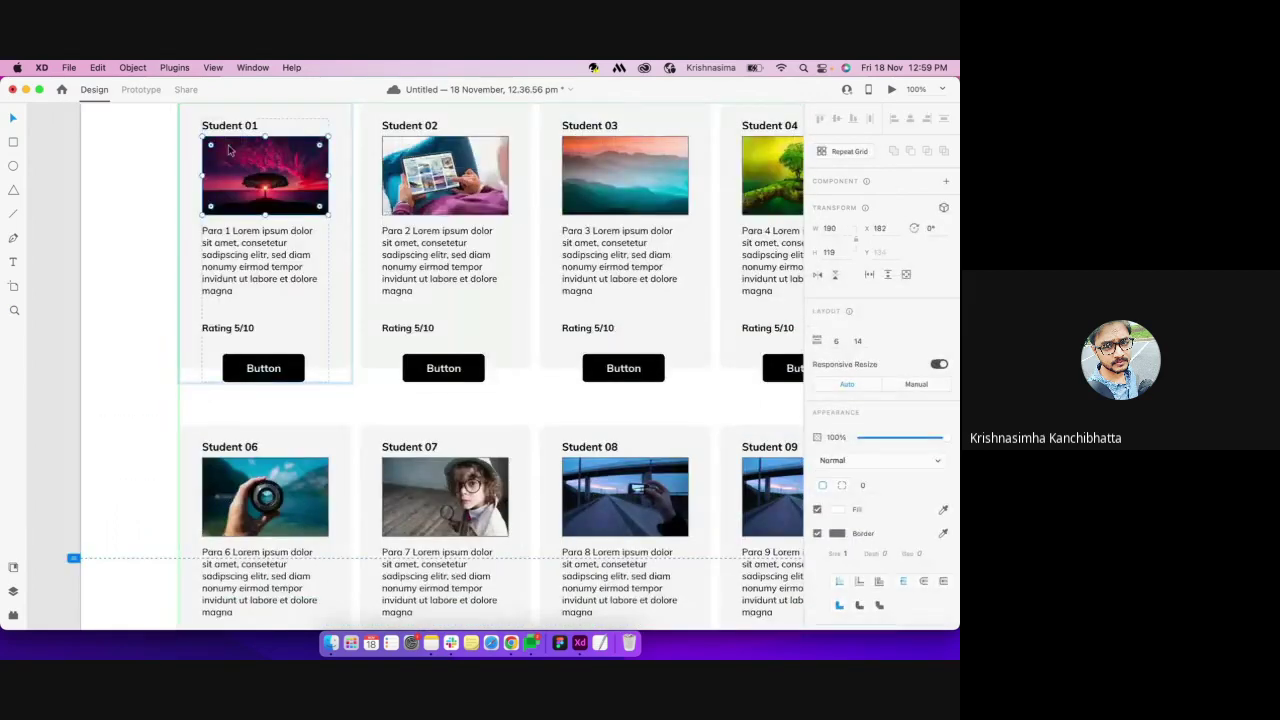
left_click(236, 128)
left_click_drag(238, 130, 236, 214)
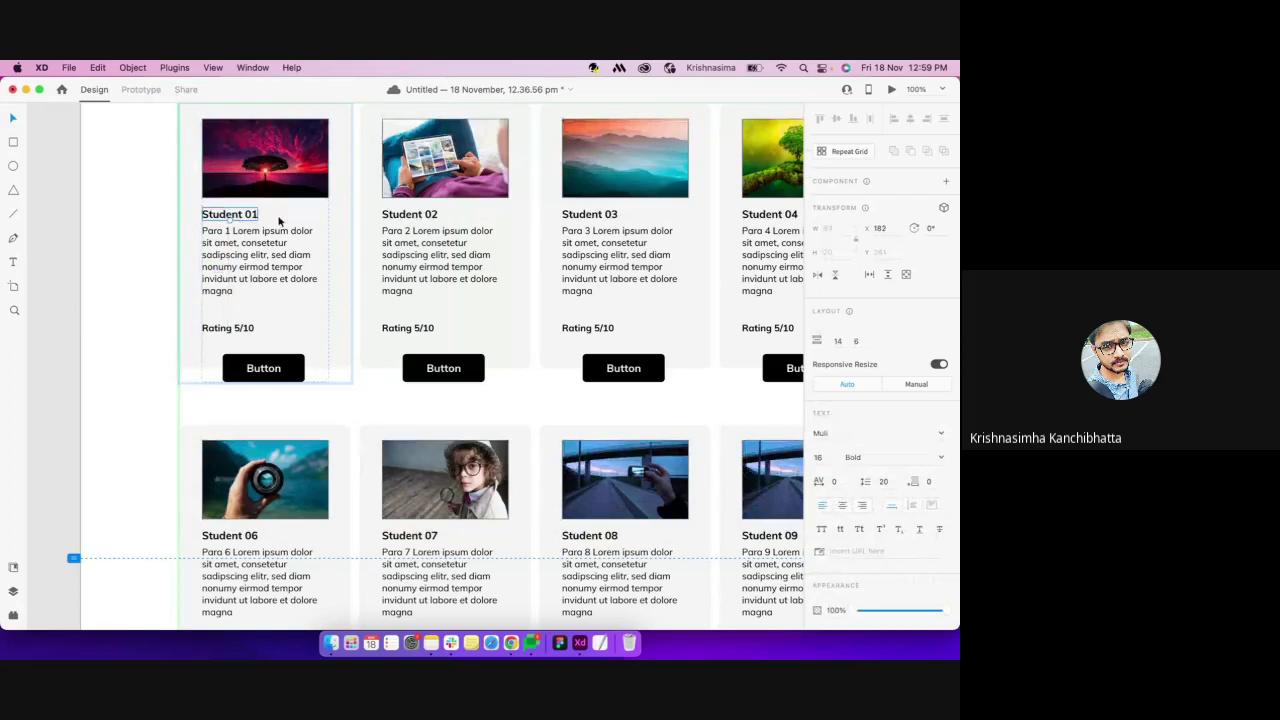
left_click(82, 269)
scroll(228, 341, "right", 5)
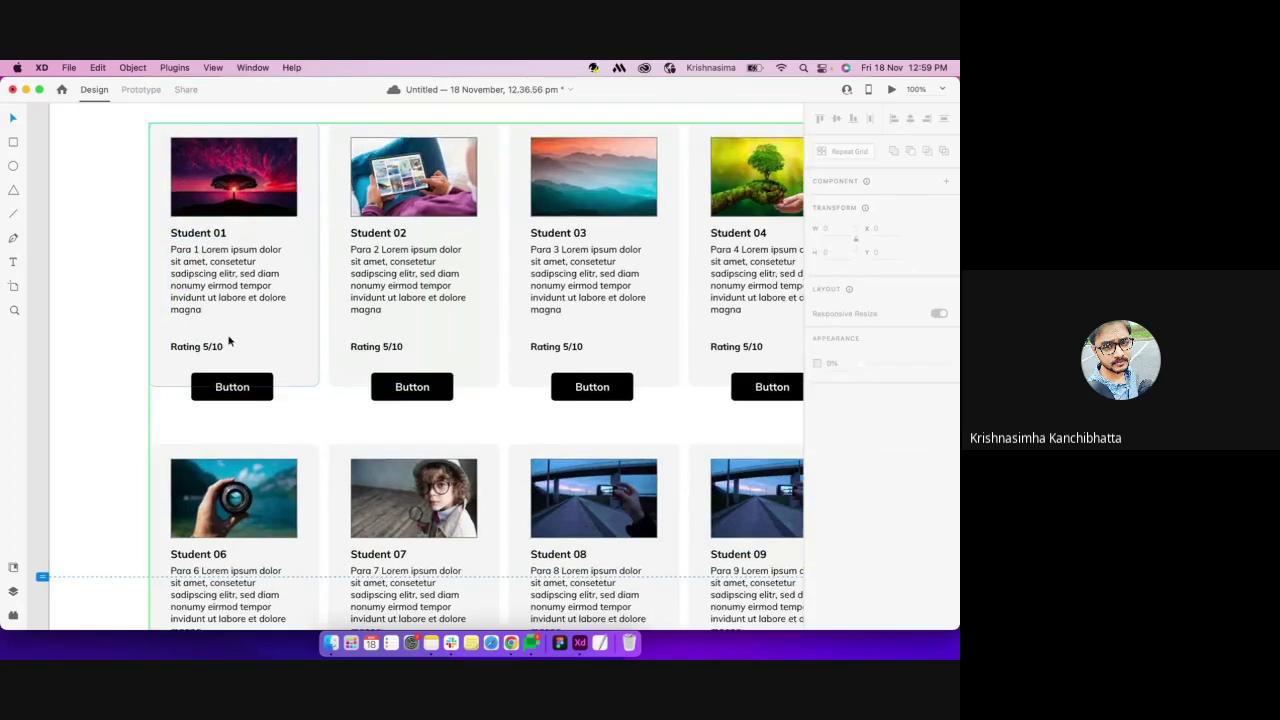
scroll(228, 341, "down", 3)
scroll(228, 341, "left", 1)
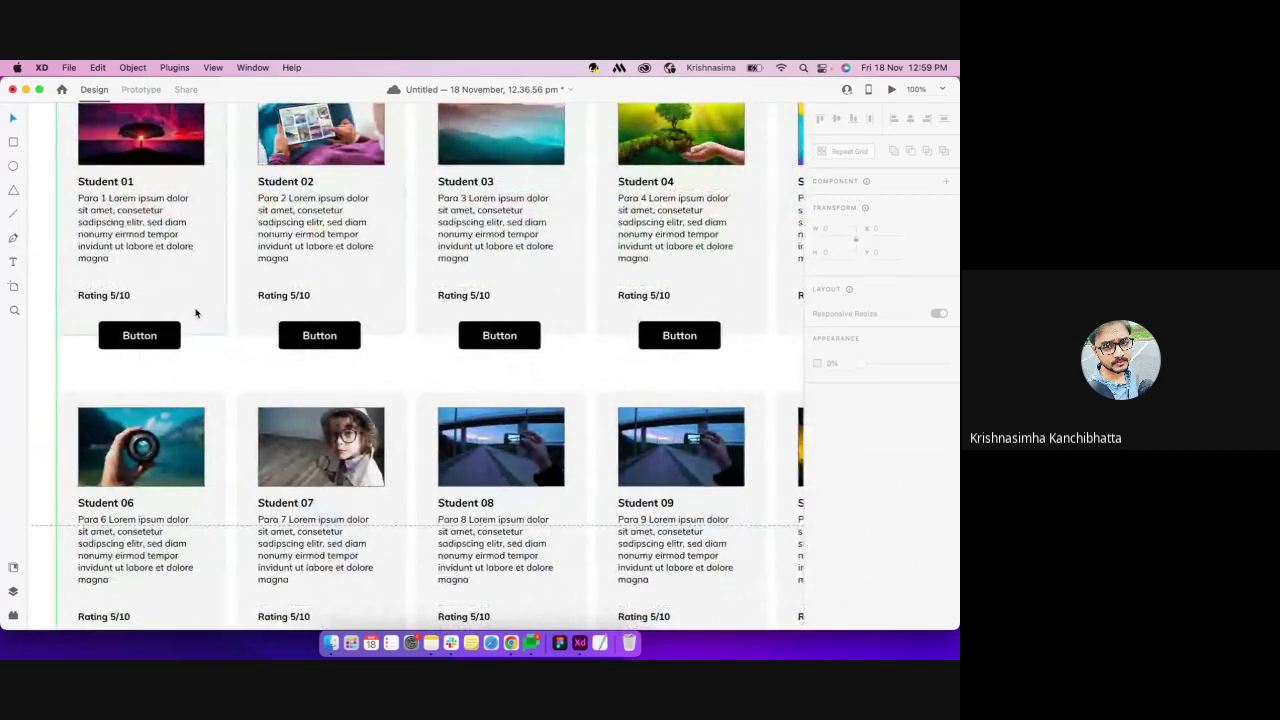
scroll(237, 380, "left", 3)
scroll(237, 380, "up", 1)
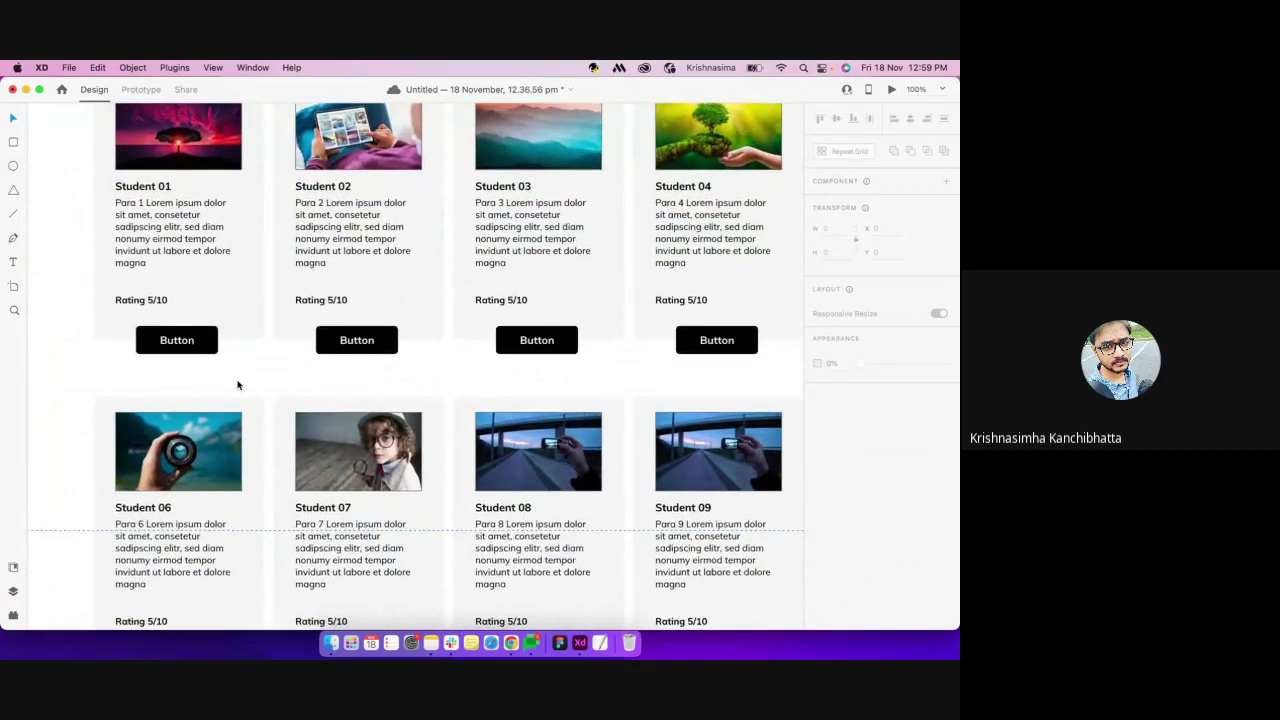
Undo the last move of the Student 01 title and clear the selection
key("super+z")
scroll(237, 384, "up", 3)
scroll(237, 384, "left", 1)
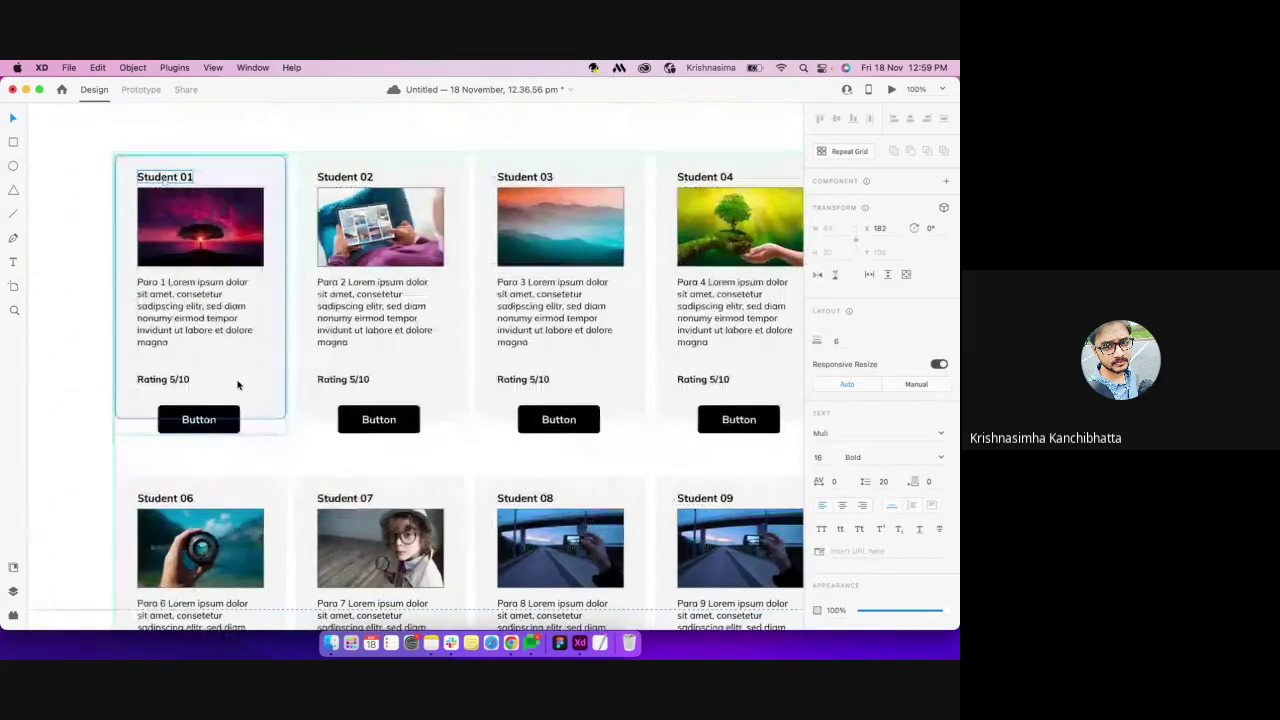
left_click(200, 421)
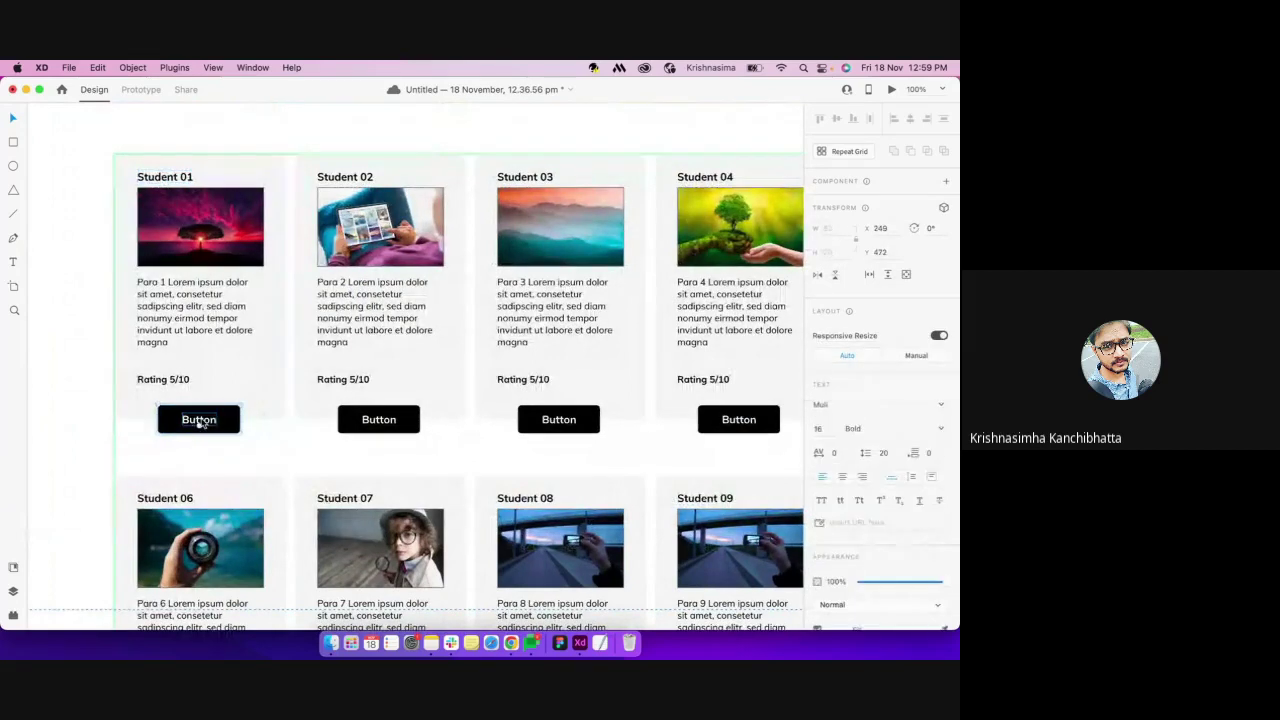
left_click(69, 454)
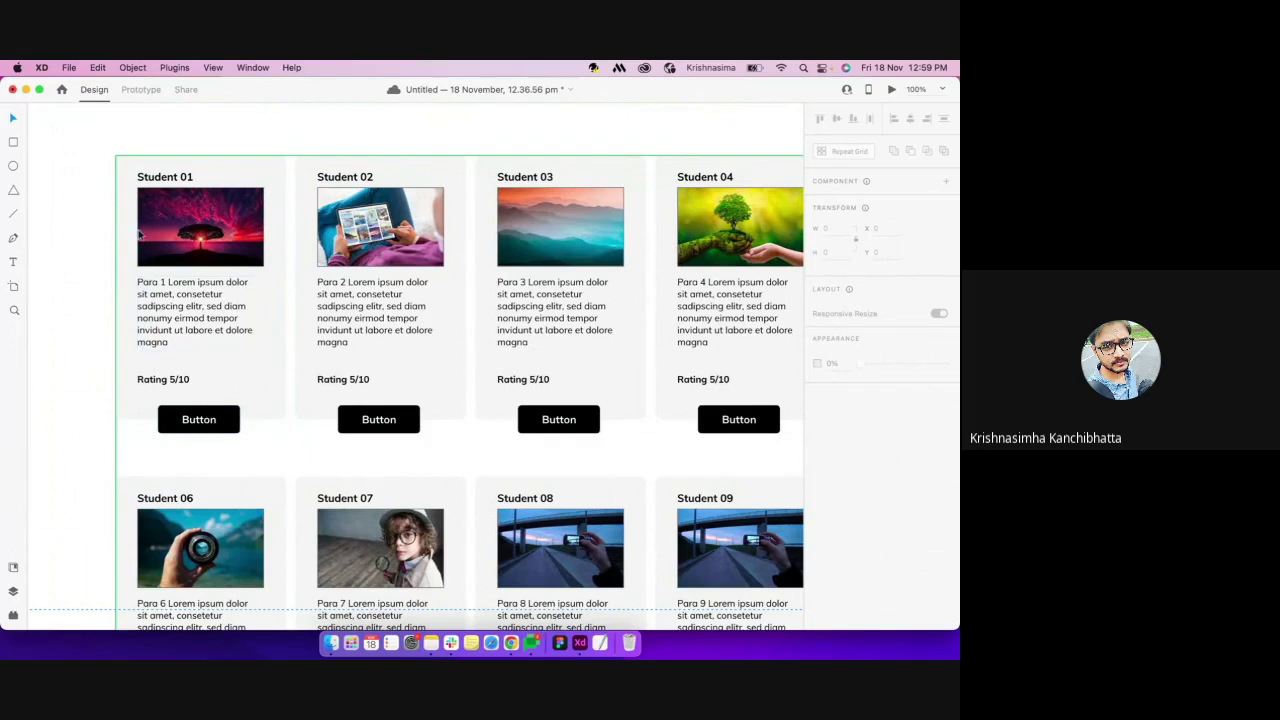
Extend the card repeat grid downward into a third row, to a height of about 1146
left_click(168, 187)
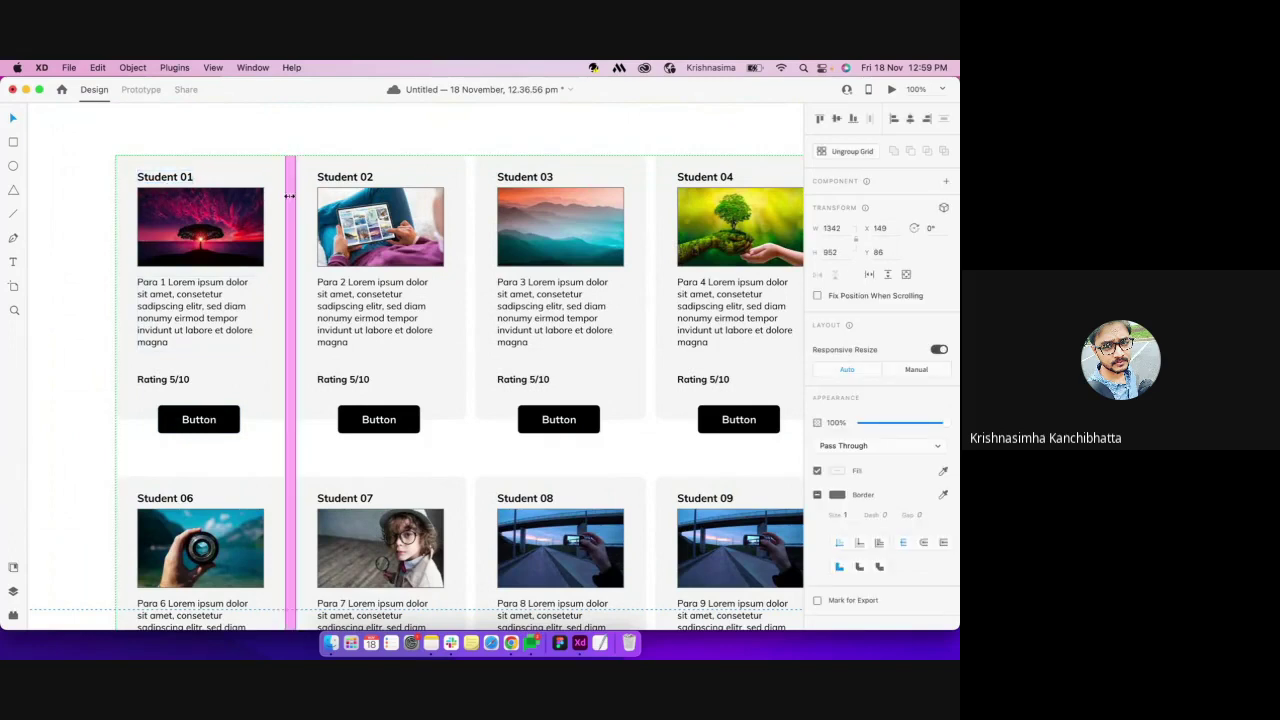
scroll(288, 194, "down", 3)
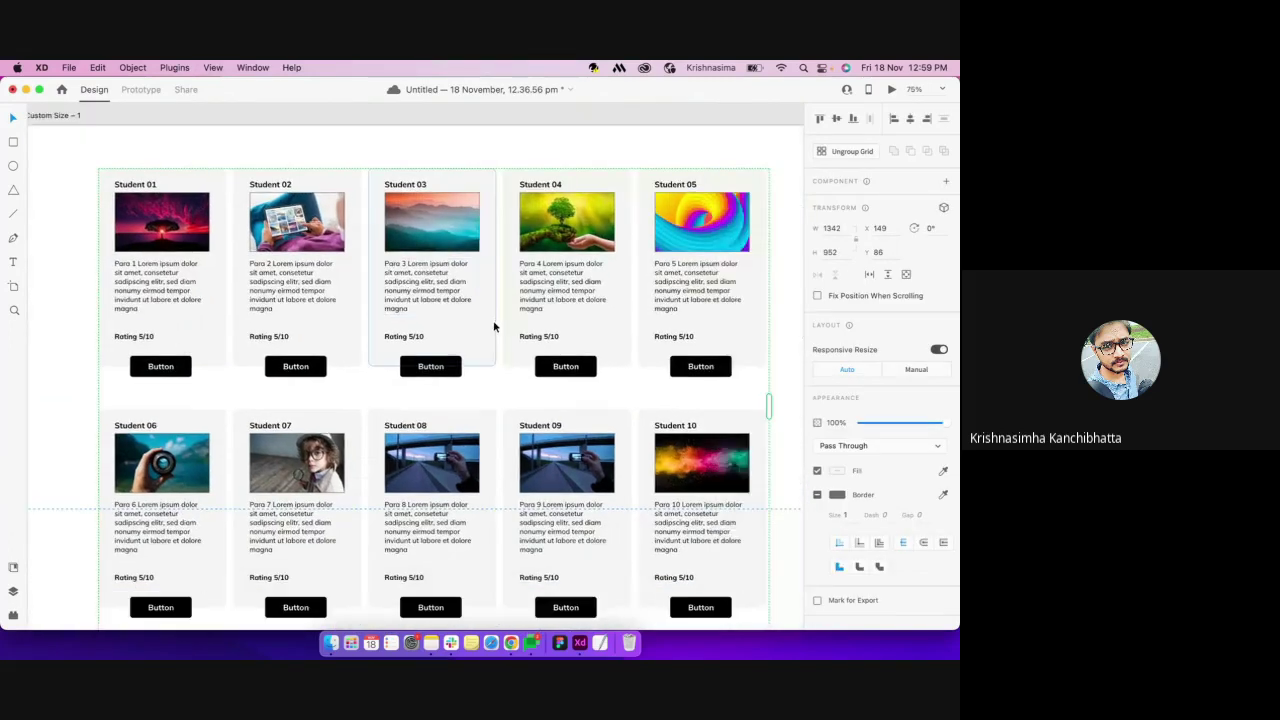
scroll(493, 320, "down", 2)
scroll(229, 329, "up", 2)
scroll(229, 329, "left", 1)
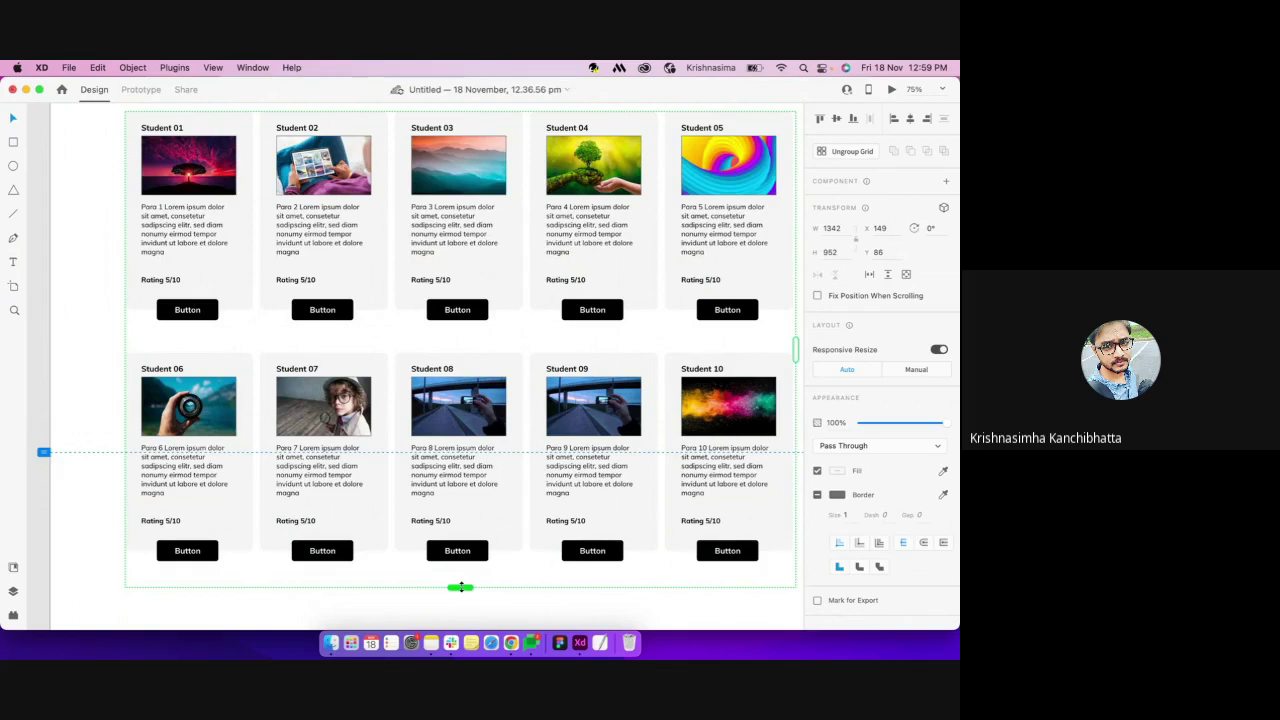
scroll(460, 586, "down", 3)
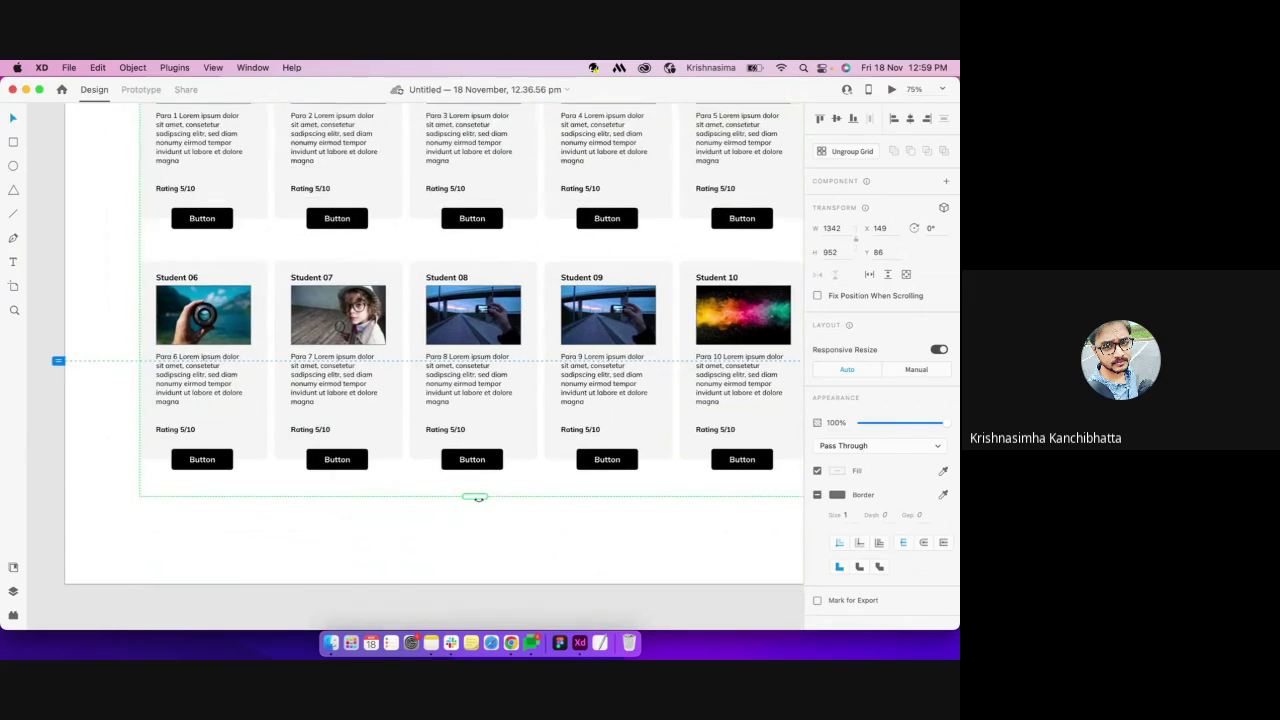
left_click_drag(477, 500, 476, 593)
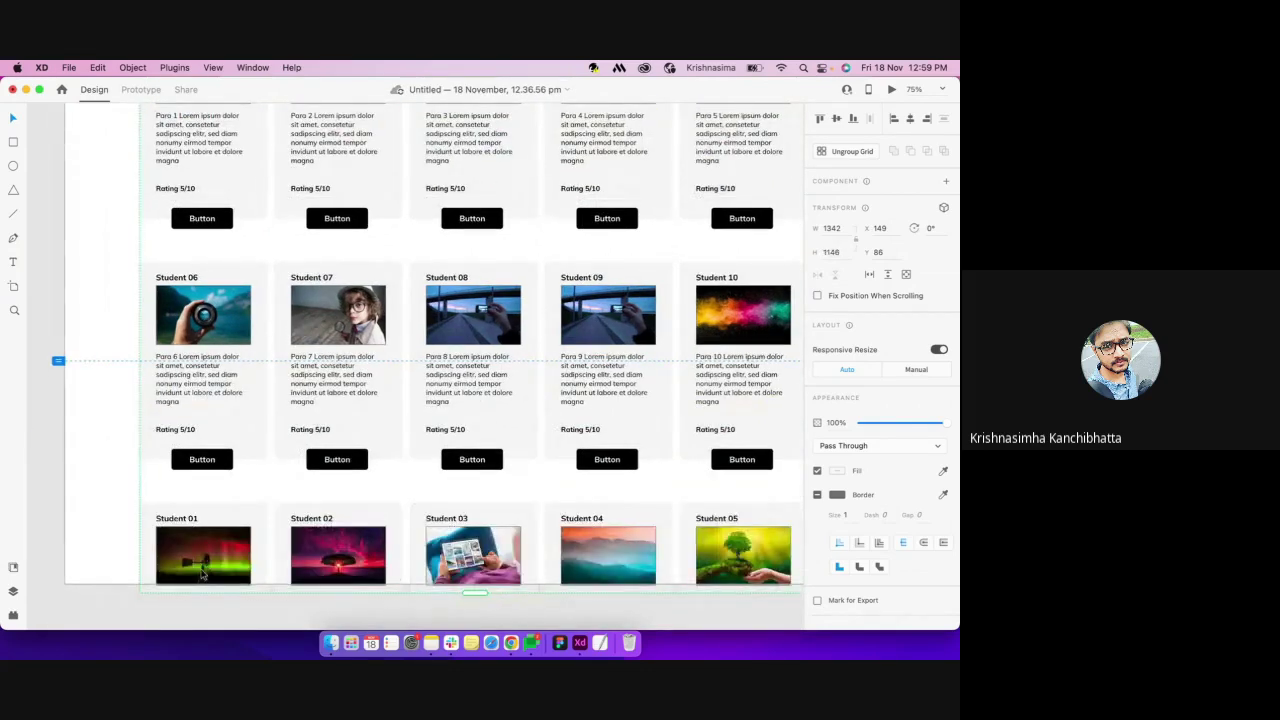
Change the first card's title to Student 101 and compare it with the first card of the third row
scroll(188, 537, "up", 2)
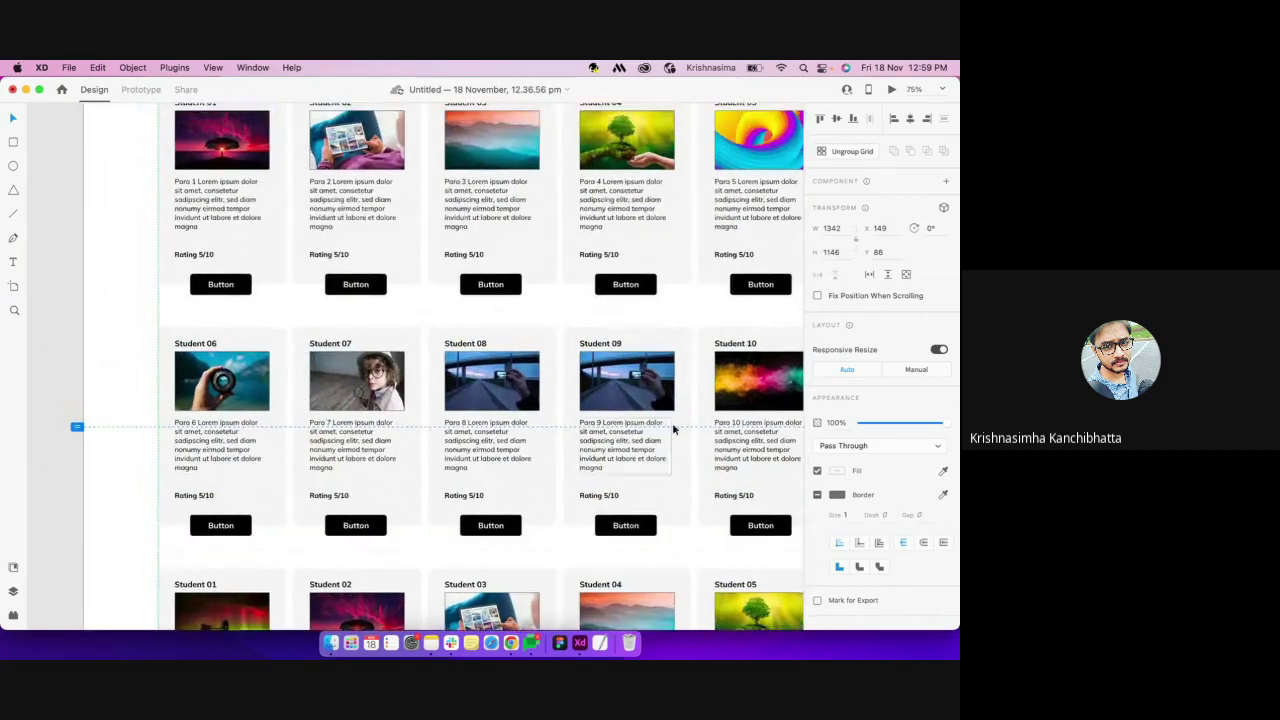
scroll(190, 590, "up", 2)
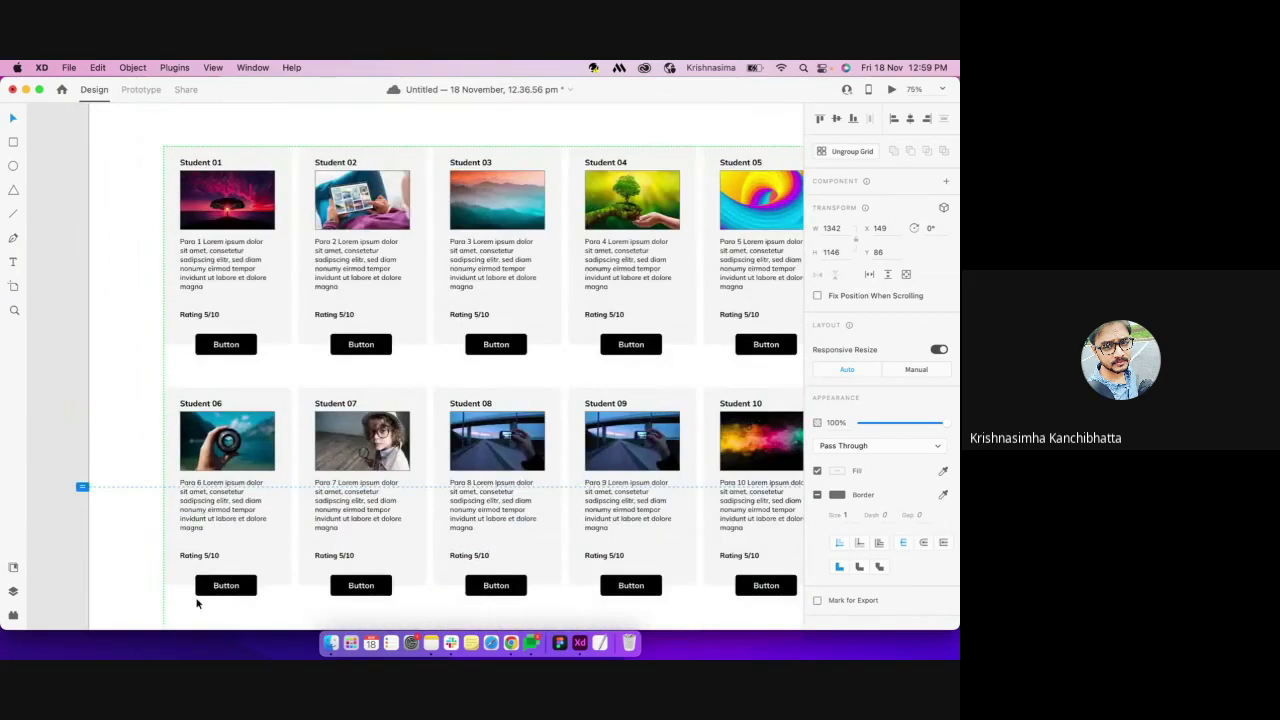
double_click(199, 177)
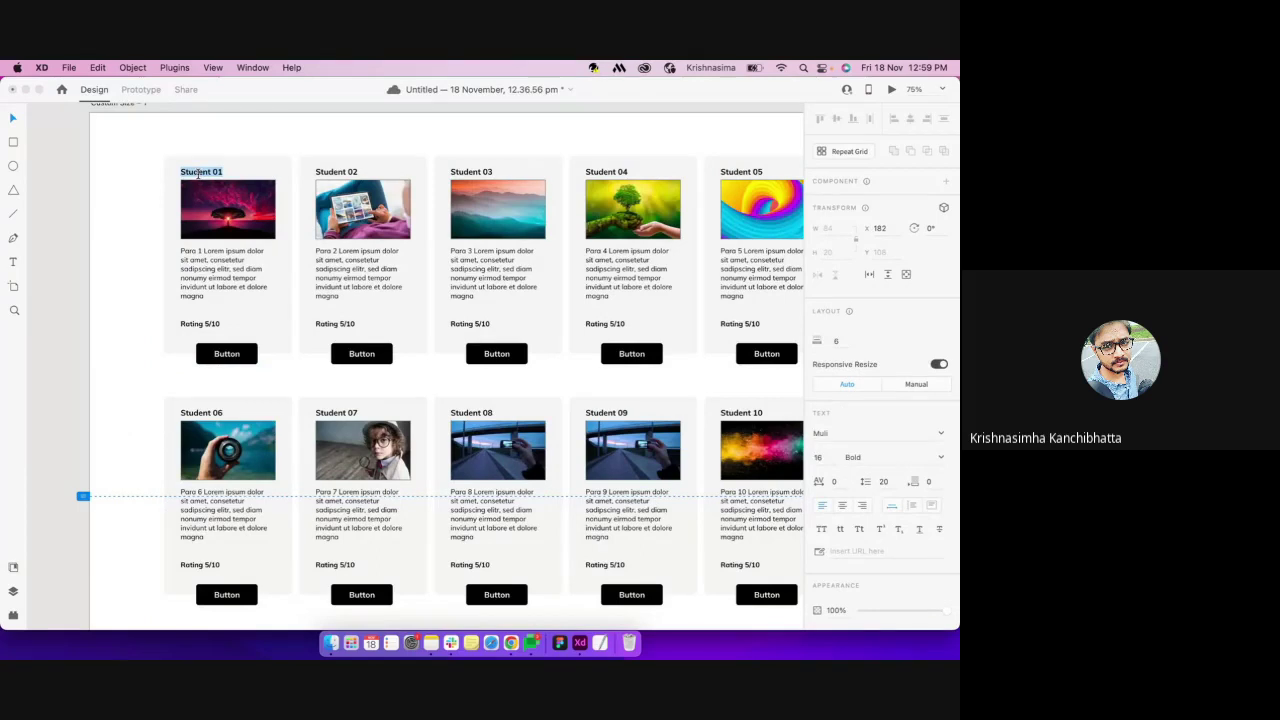
key("Right")
scroll(245, 132, "down", 2)
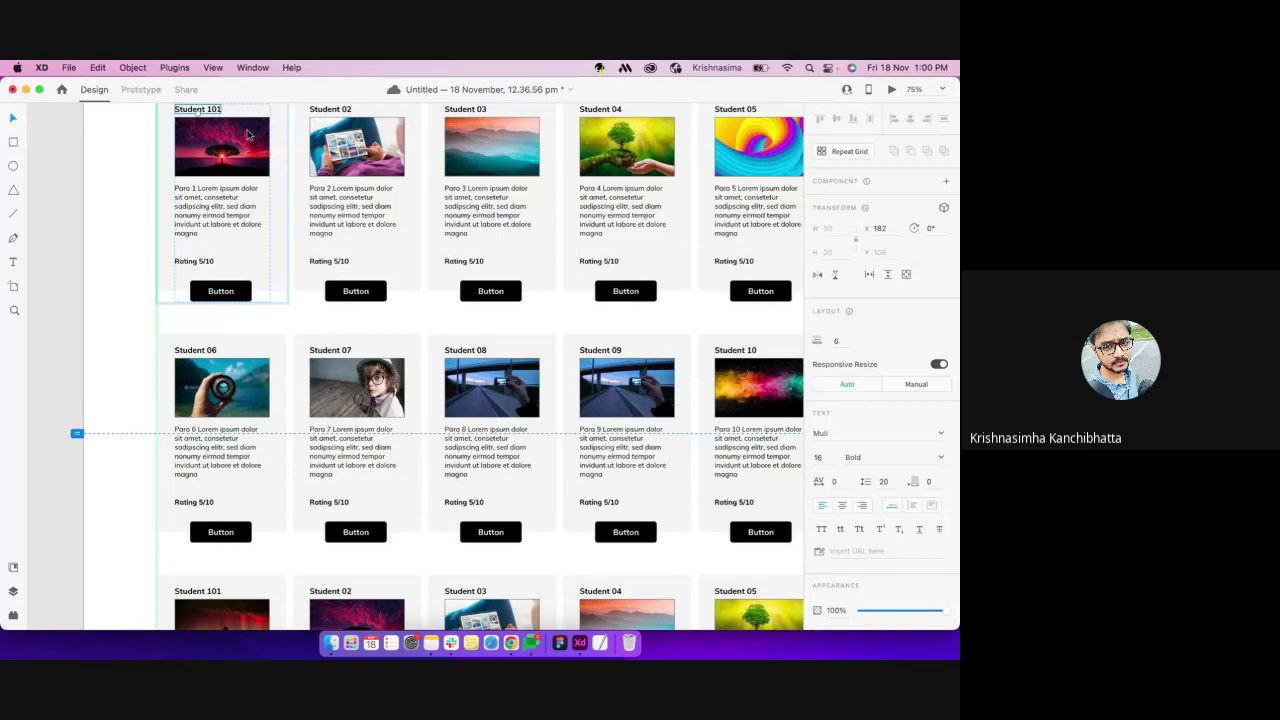
scroll(248, 135, "down", 5)
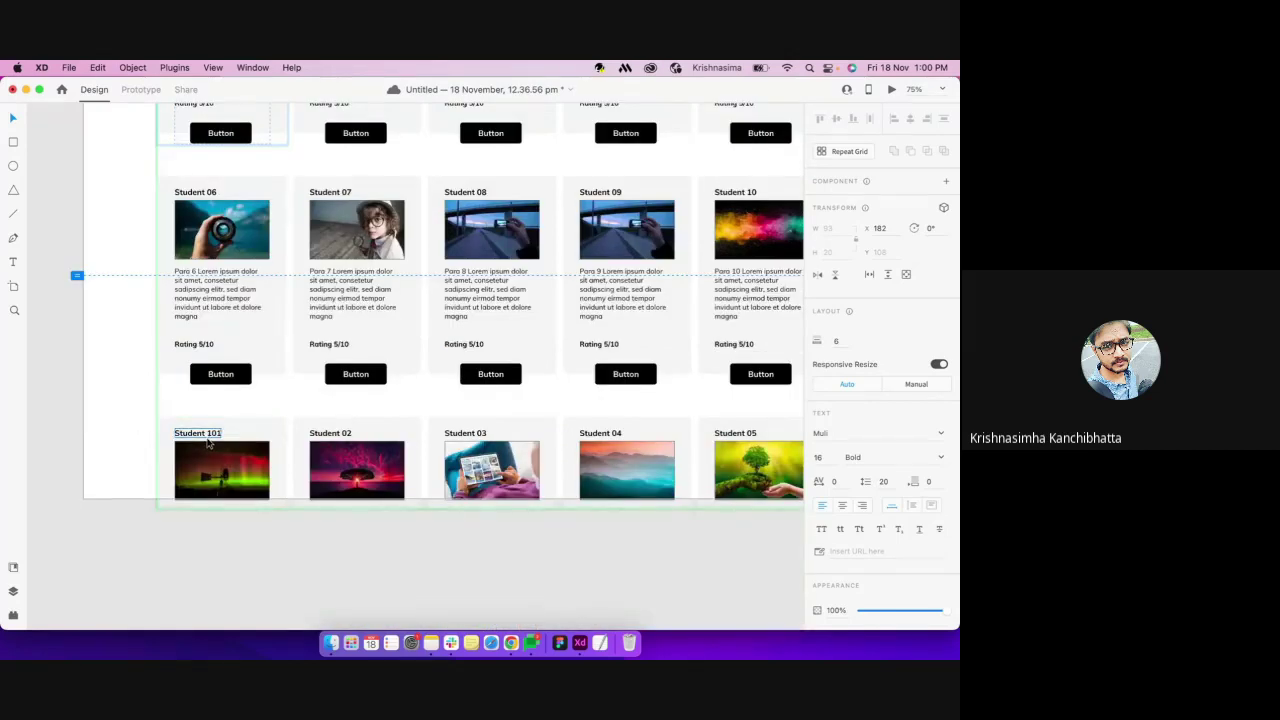
Restore the first card's title to Student 01
key("BackSpace")
scroll(208, 443, "down", 1)
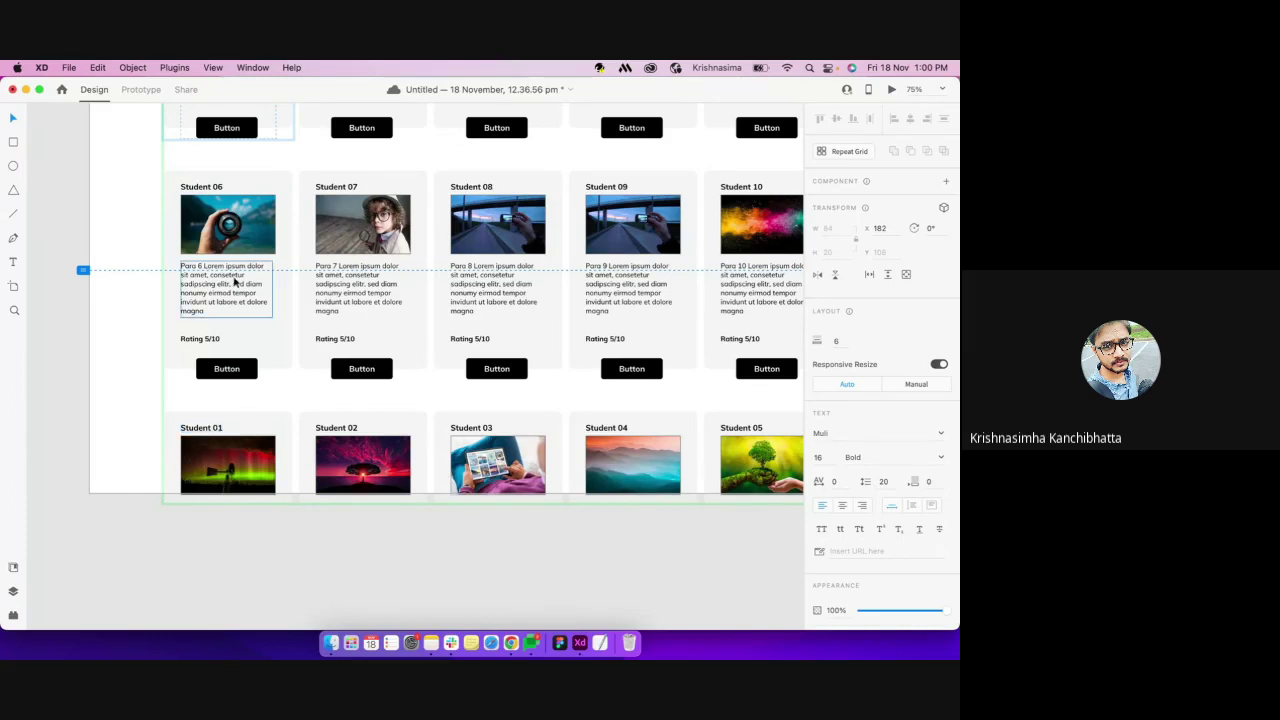
Group the first card's button label with its black background and turn on padding for the group
scroll(235, 283, "up", 2)
left_click(229, 187)
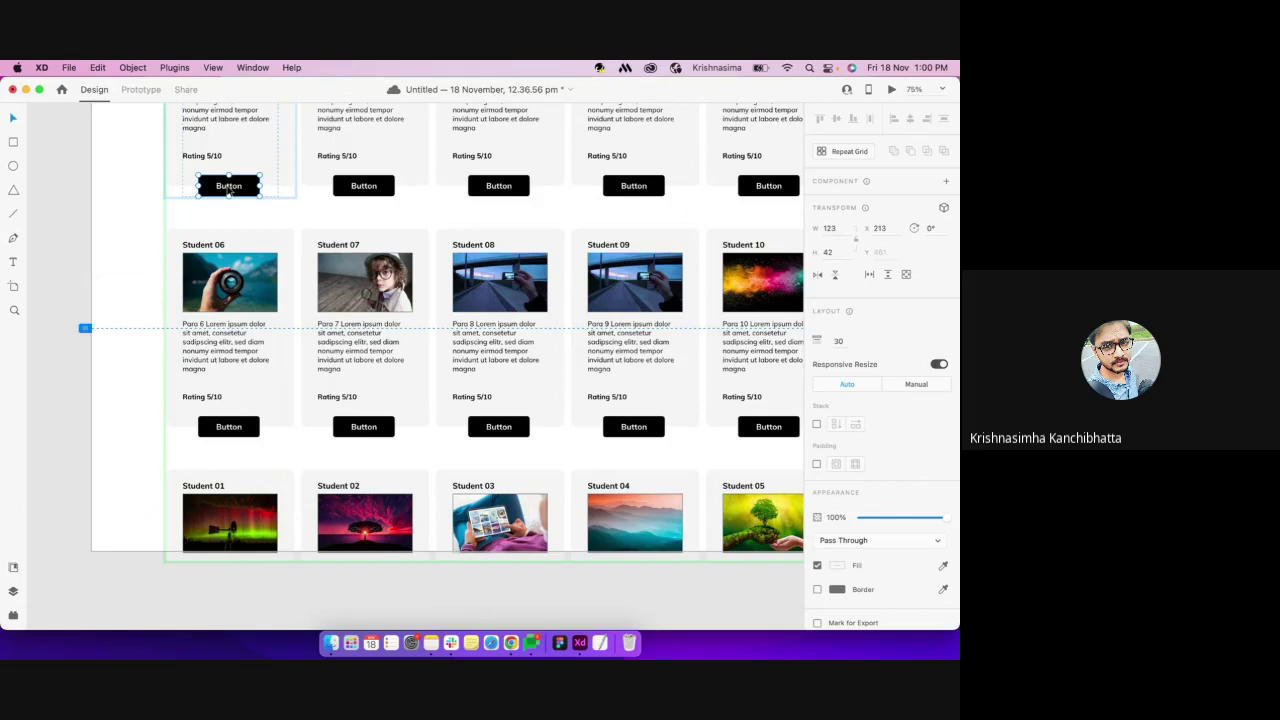
scroll(229, 190, "up", 1)
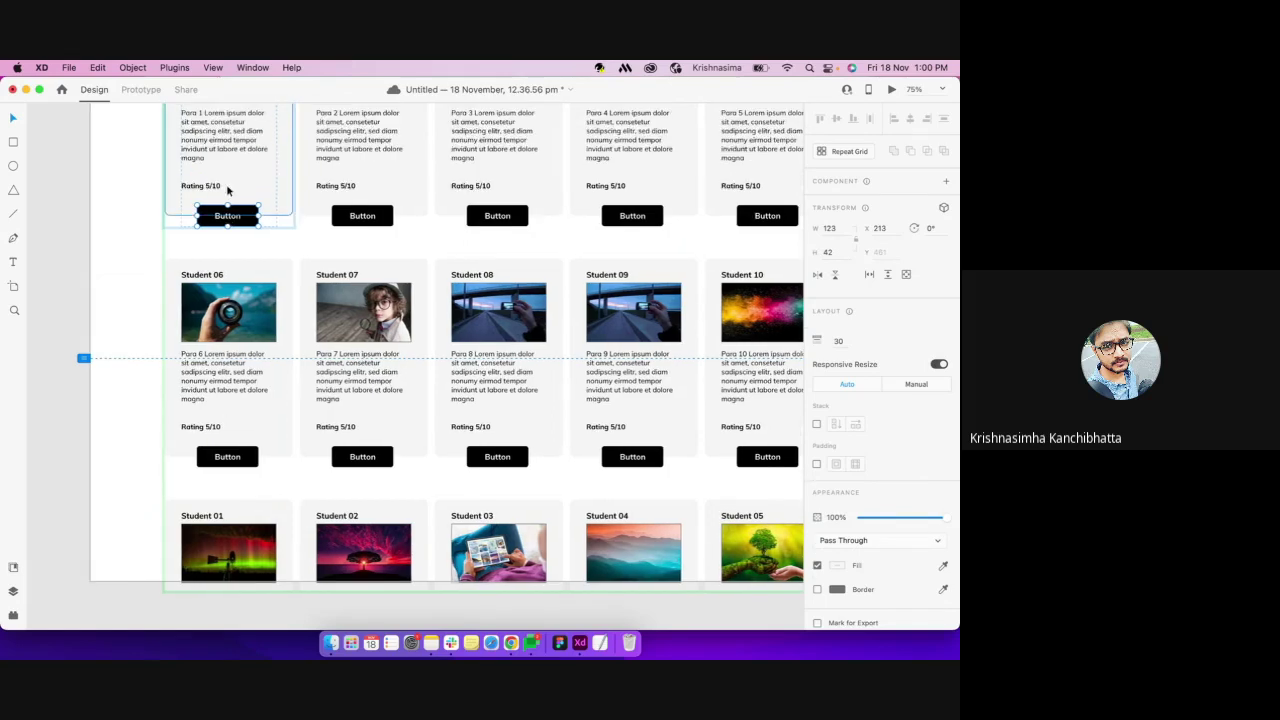
double_click(235, 218)
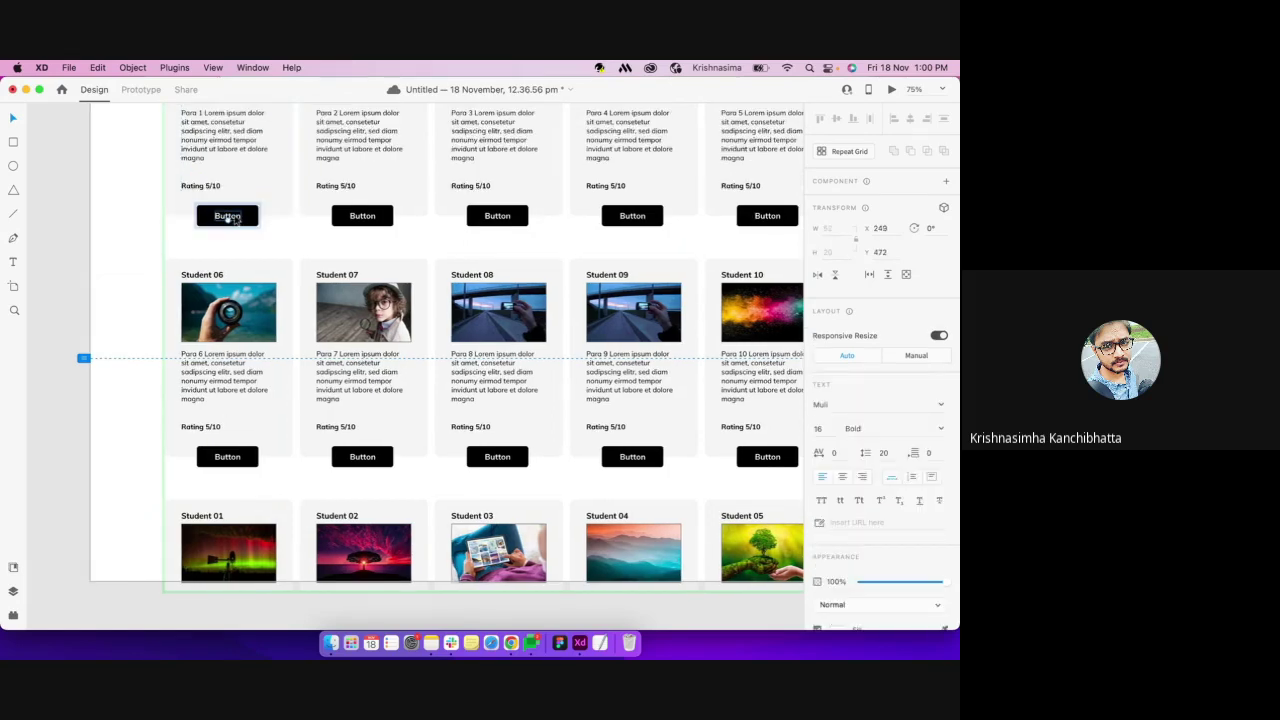
double_click(232, 218)
key("super+a")
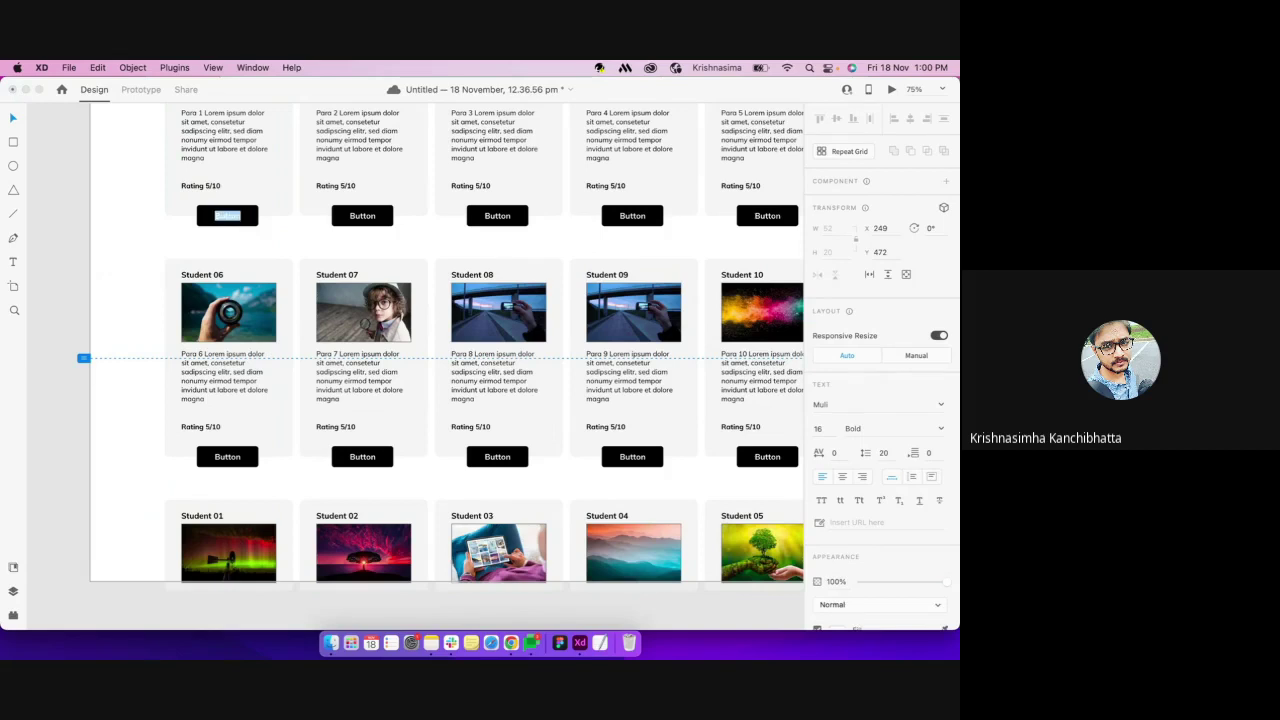
key("Escape")
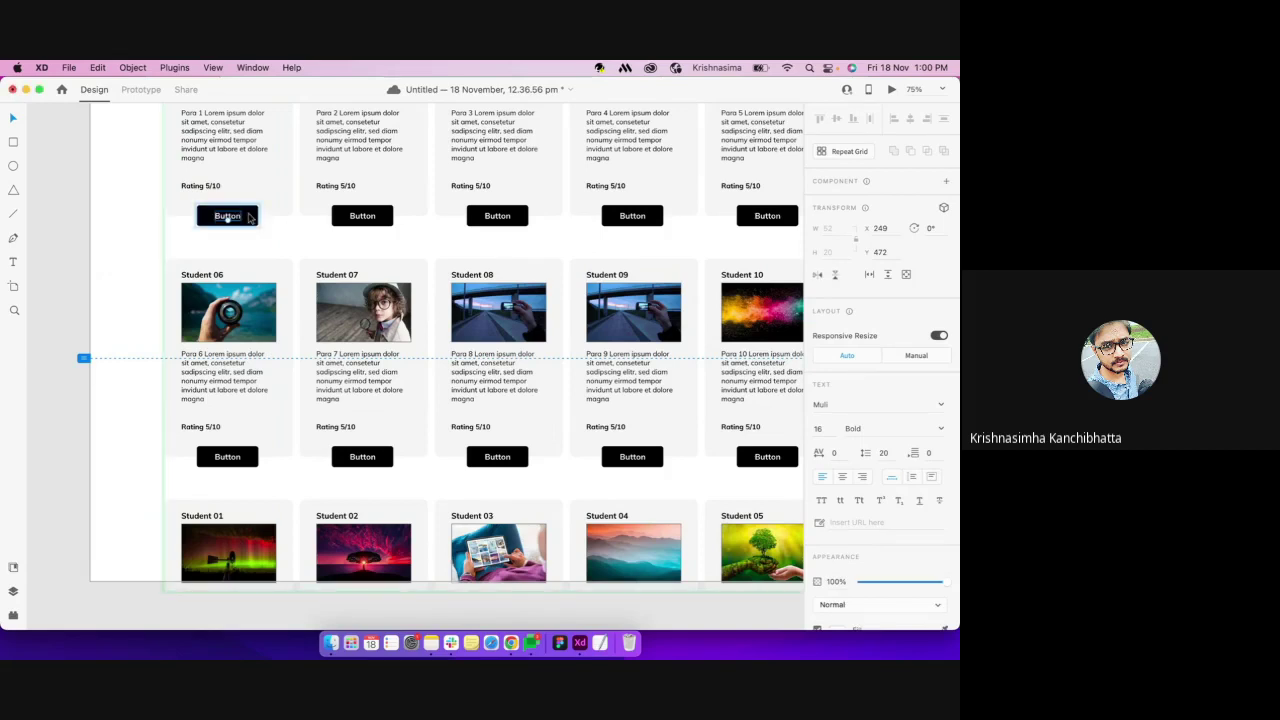
left_click(250, 218, "shift")
key("super+g")
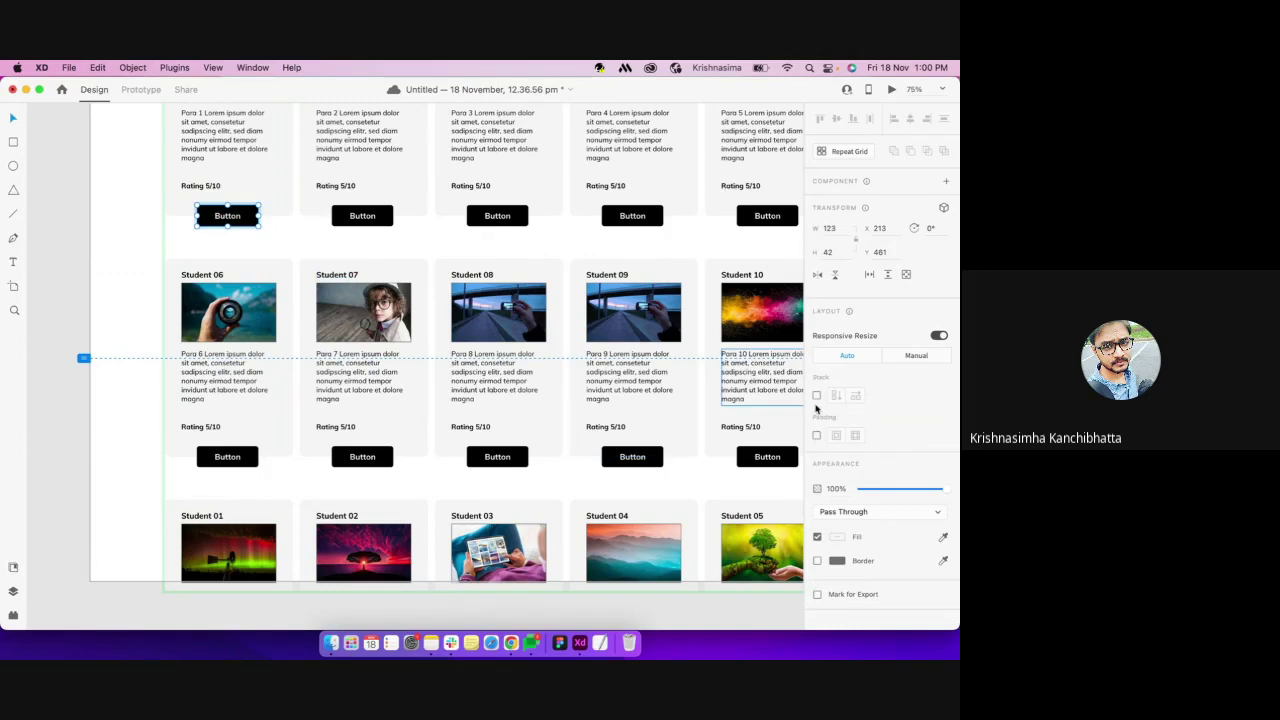
left_click(817, 436)
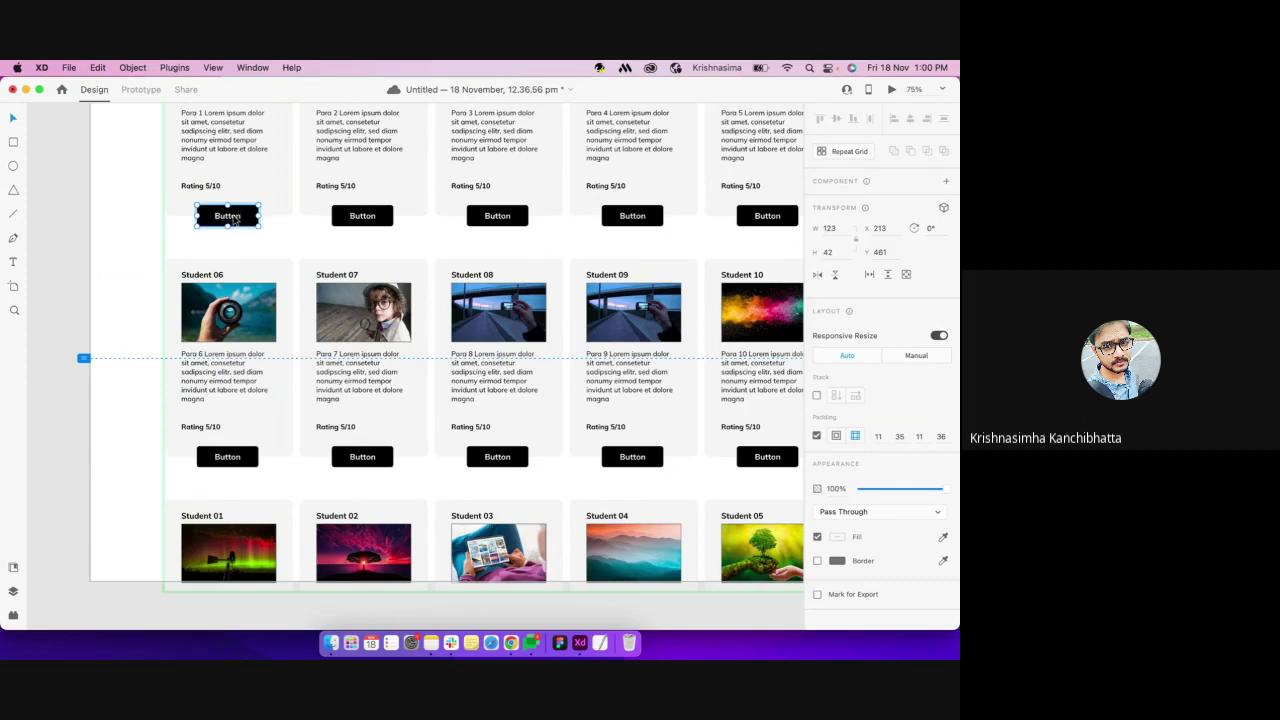
key("a")
scroll(236, 217, "left", 2)
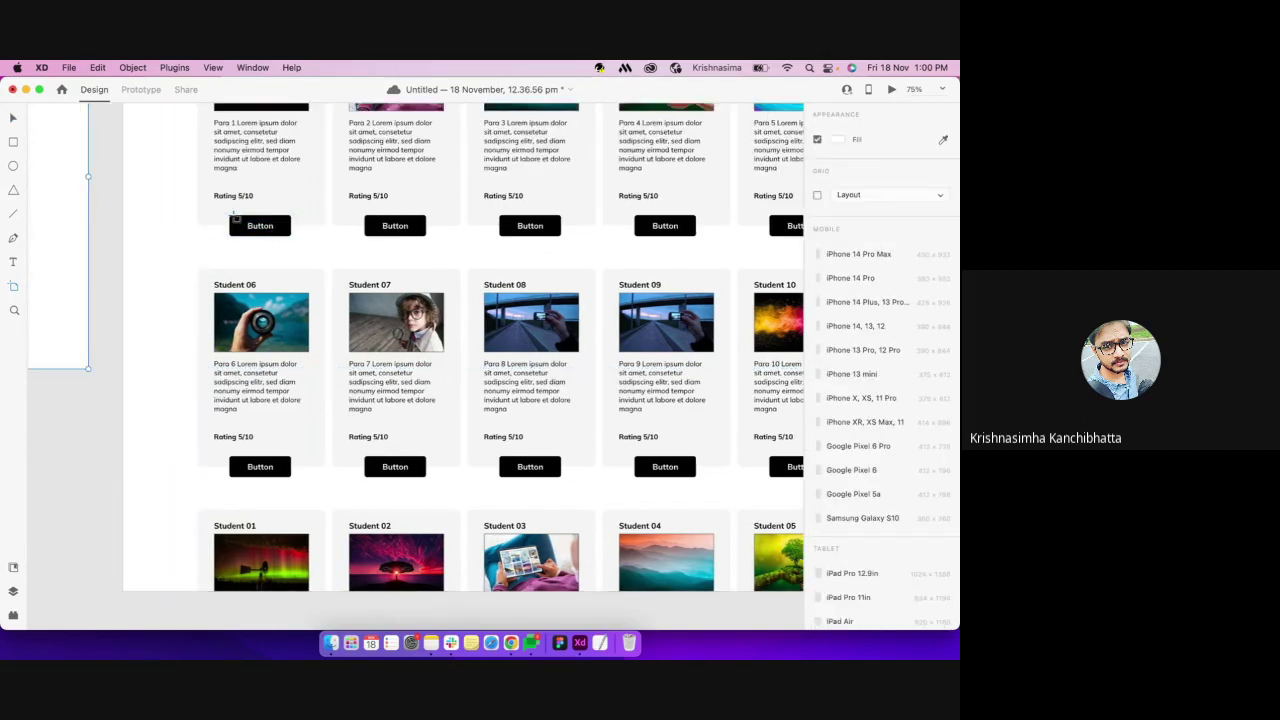
left_click(236, 217)
left_click_drag(236, 217, 437, 314)
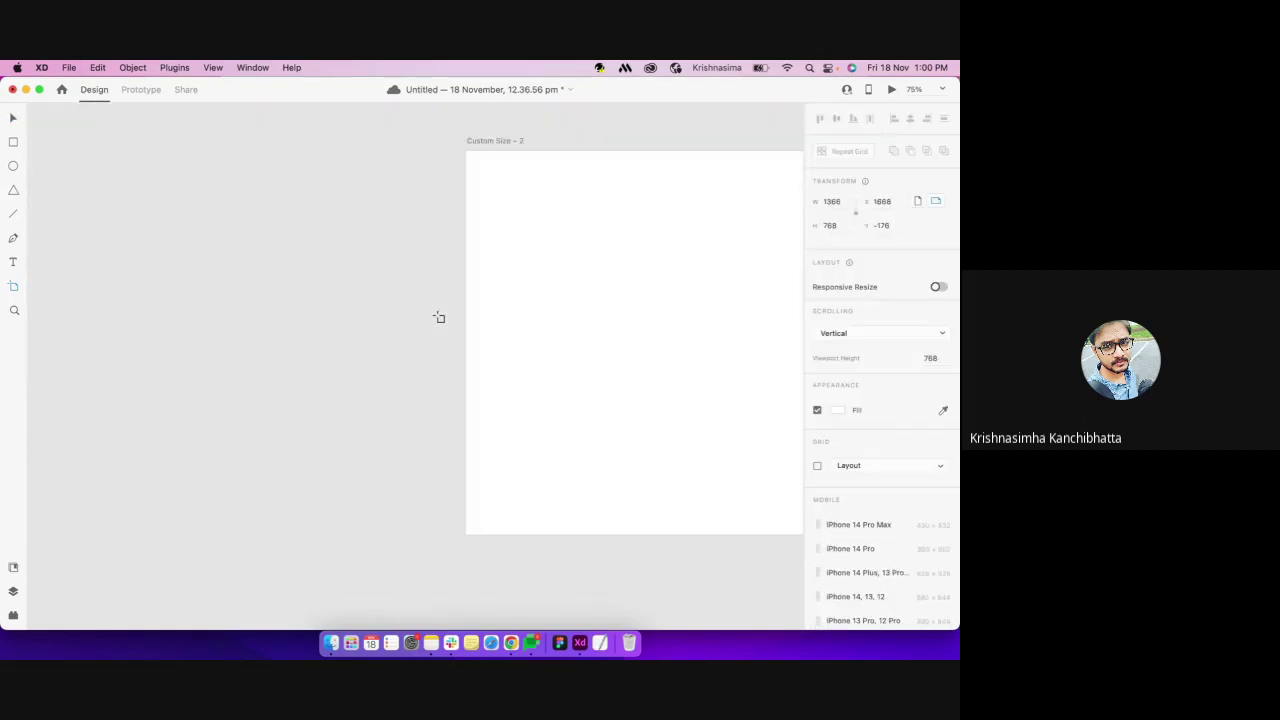
scroll(438, 317, "right", 5)
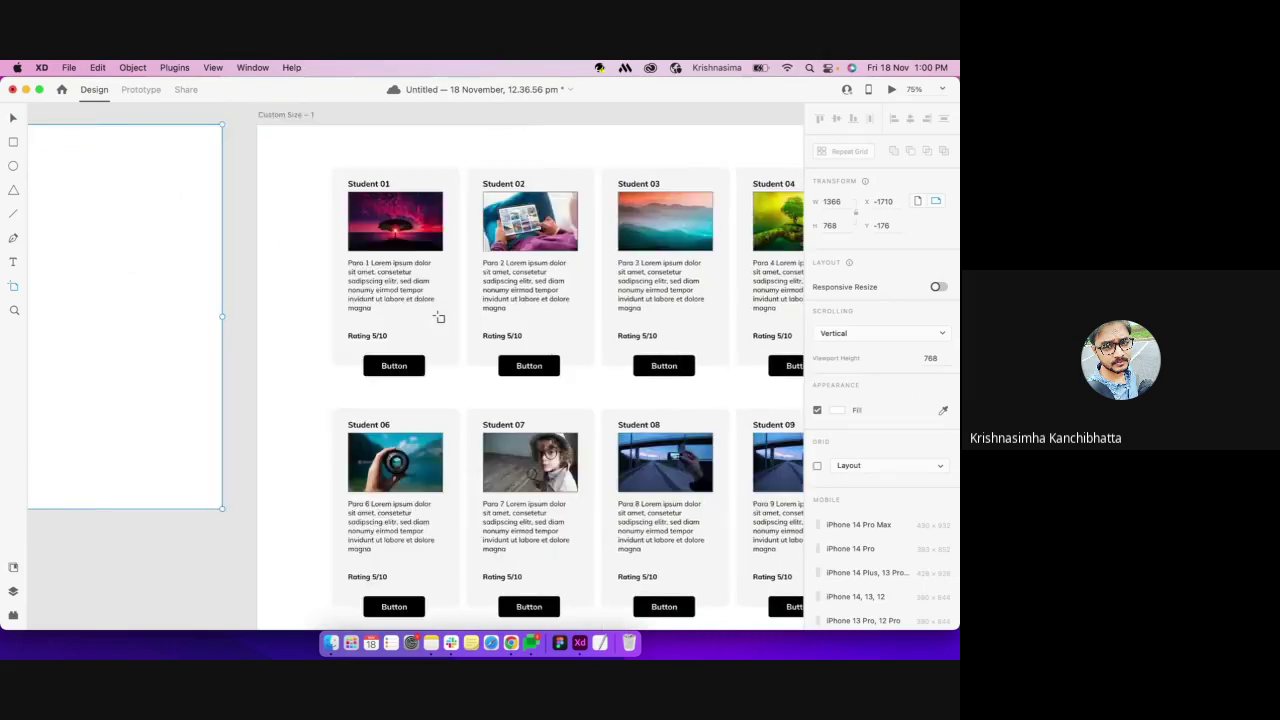
Replace the button label in the Student 01 card with "asdfasdf"
left_click(394, 367)
double_click(394, 367)
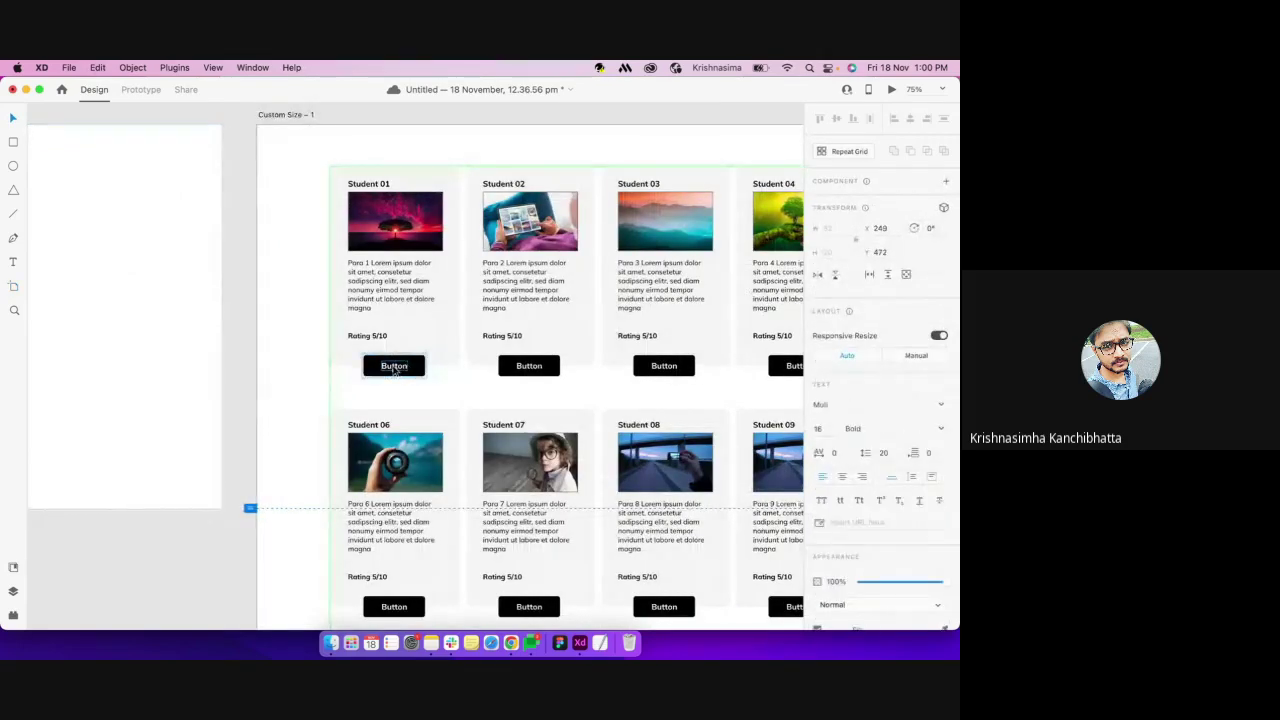
double_click(394, 367)
type("asdfasdf")
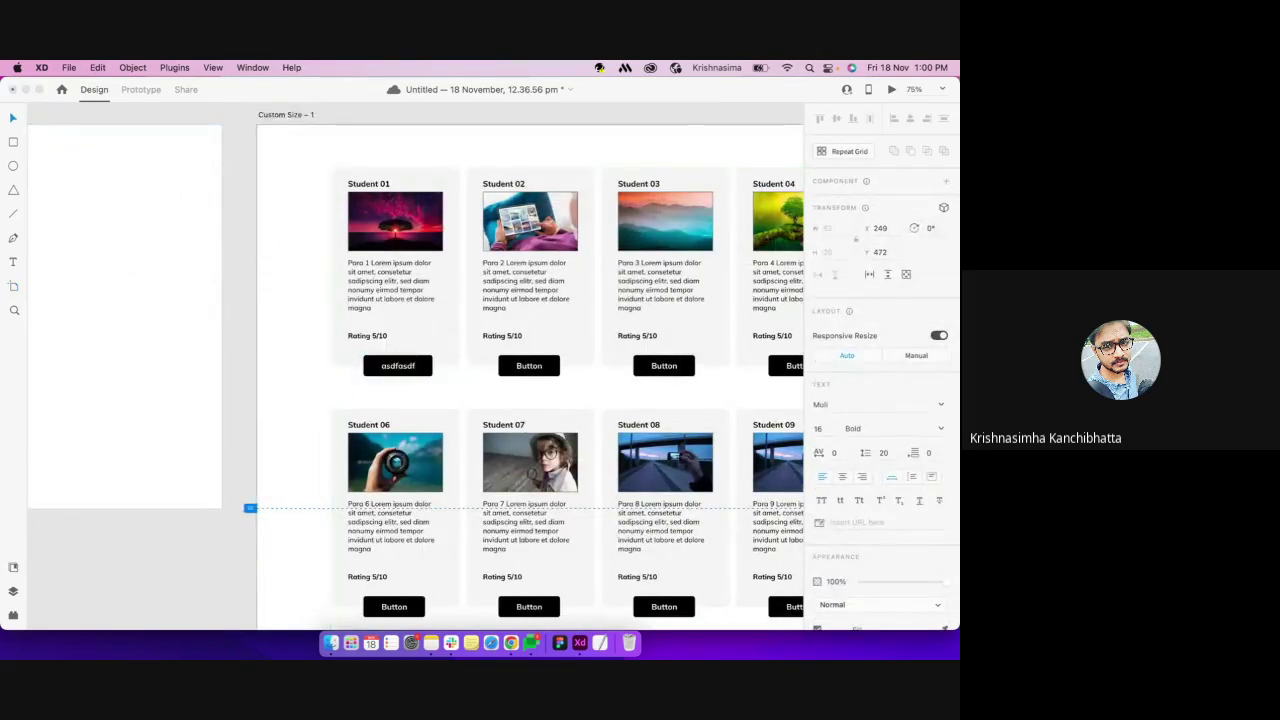
key("Escape")
Switch to Finder, return to the Test folder and preview the Sub Text and Paragraph 2 text files
key("super+Tab")
left_click(640, 455)
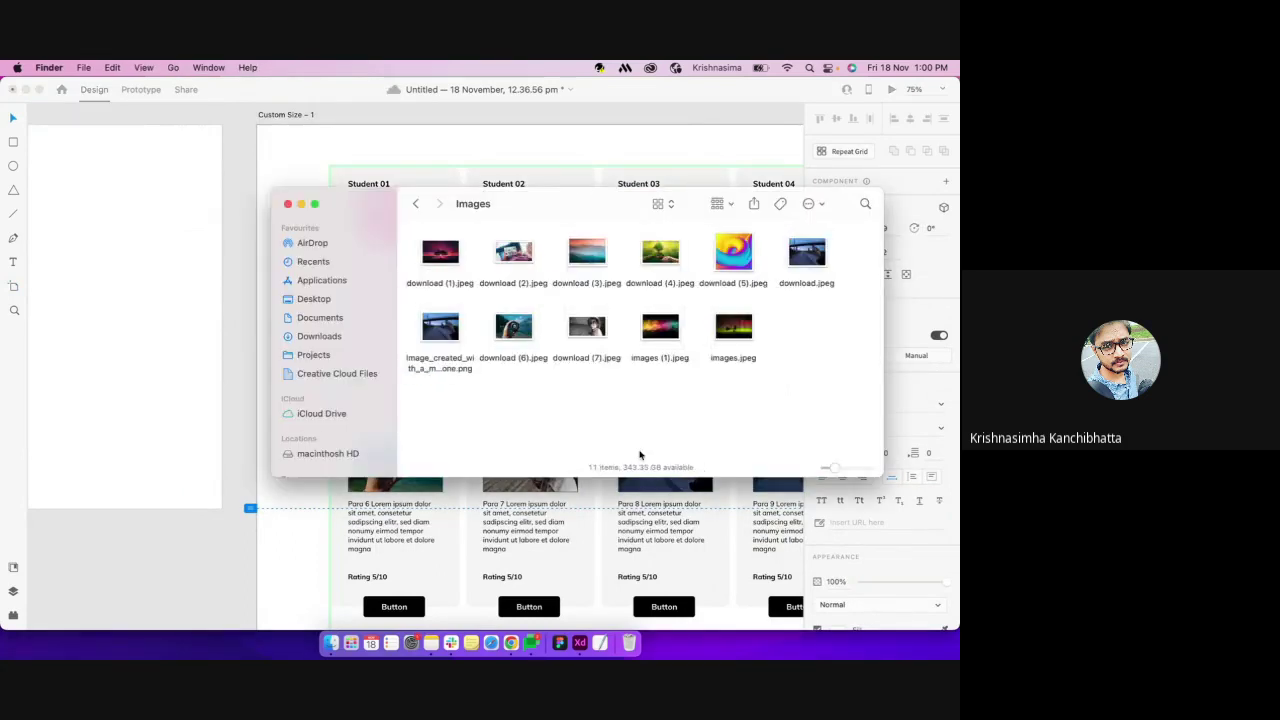
left_click(416, 203)
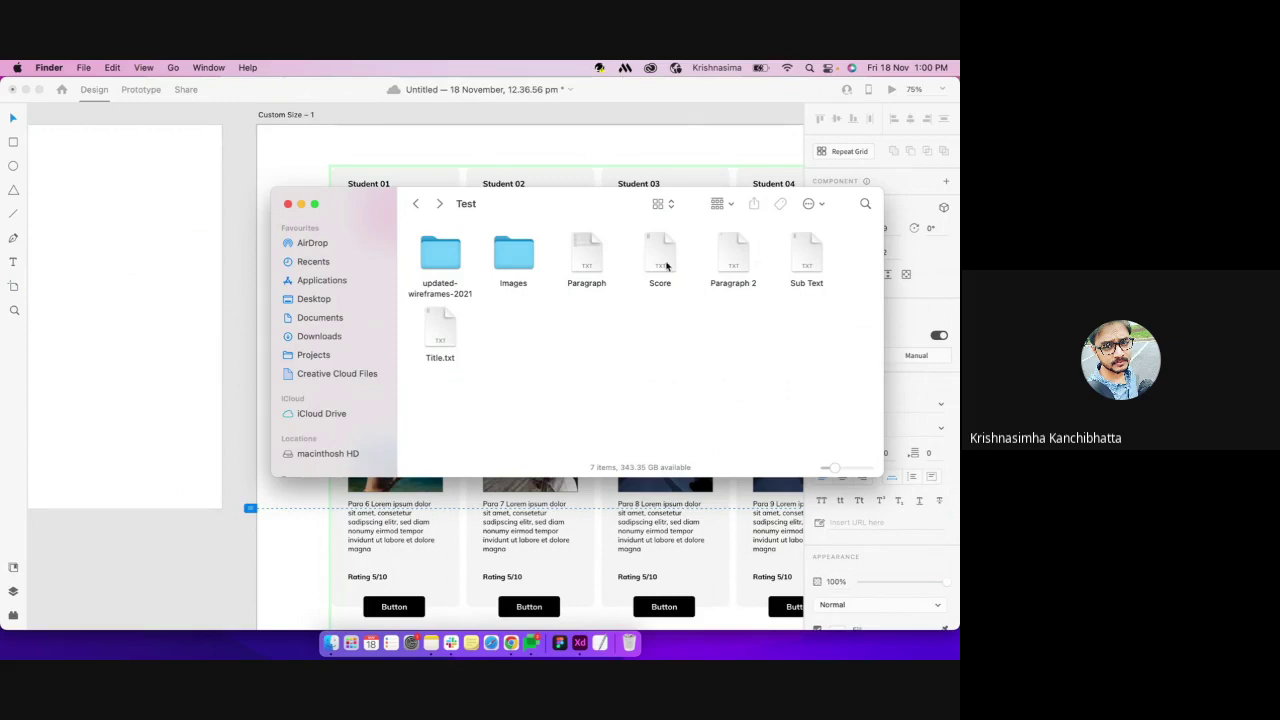
left_click(805, 262)
key("space")
key("space")
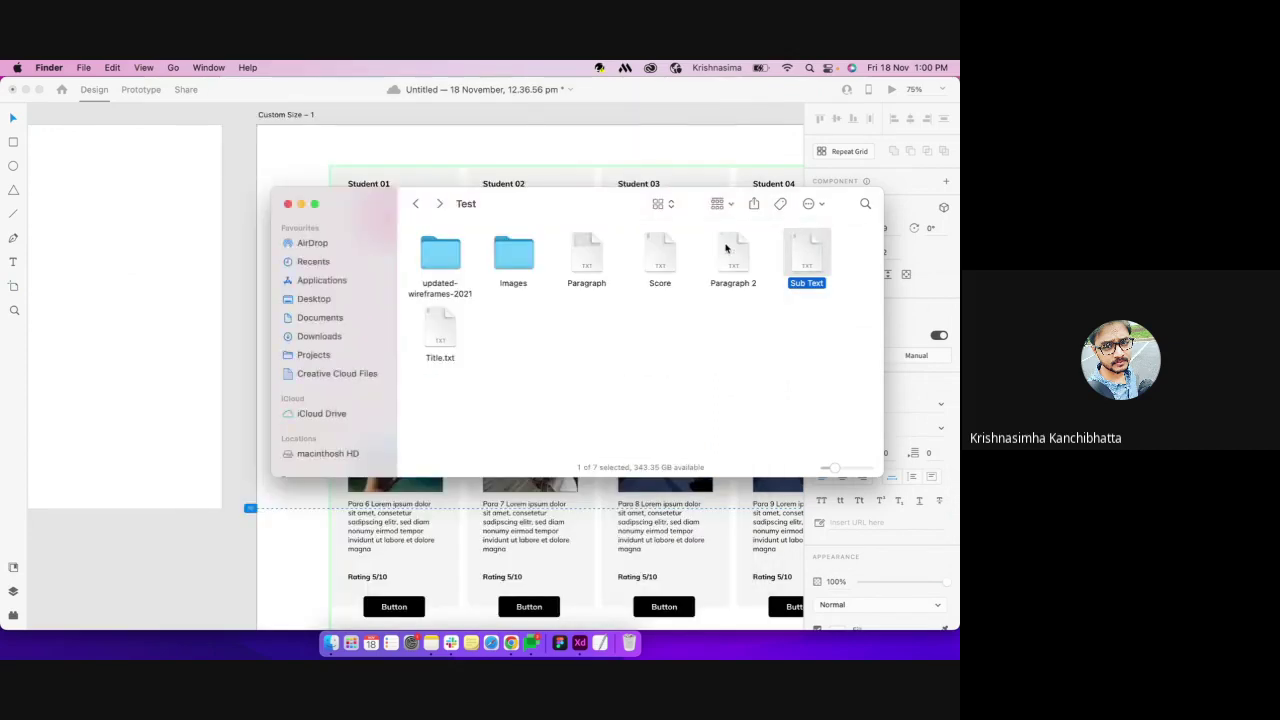
left_click(729, 252)
key("space")
key("space")
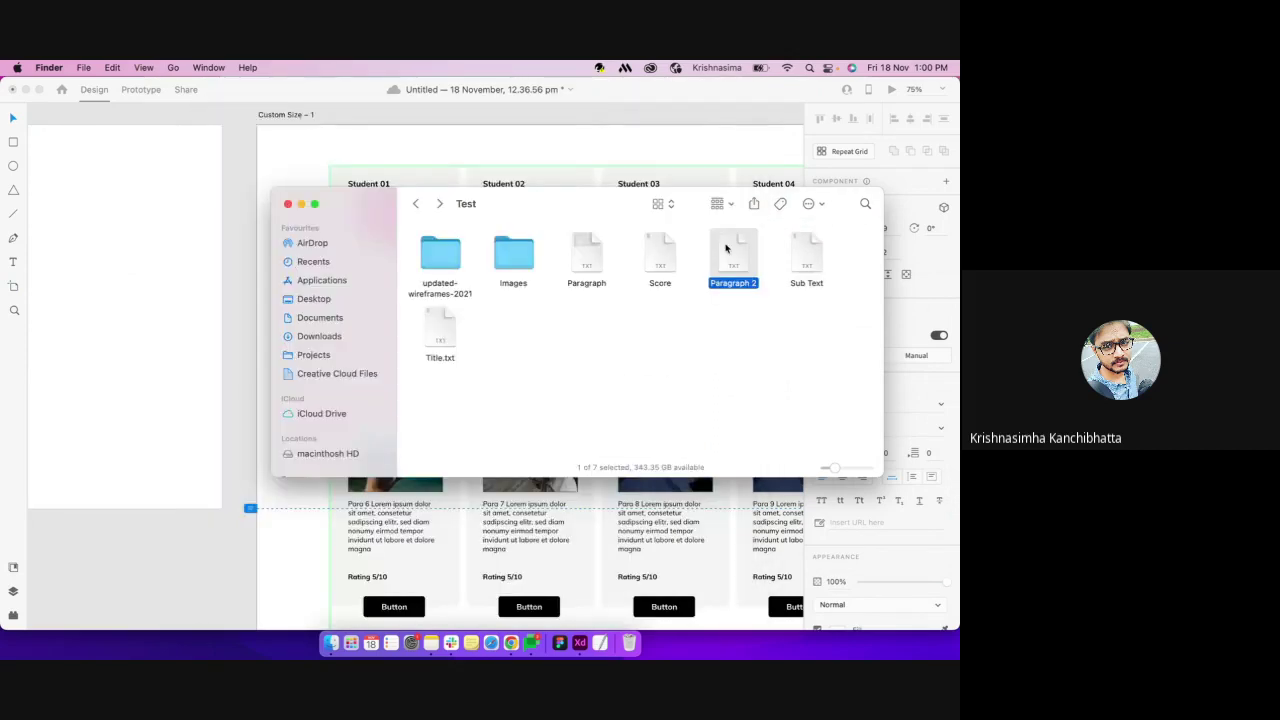
Delete the Completed line from the Paragraph 2 text file, save it, and fill the Student 01 button label from that file in Adobe XD
double_click(738, 259)
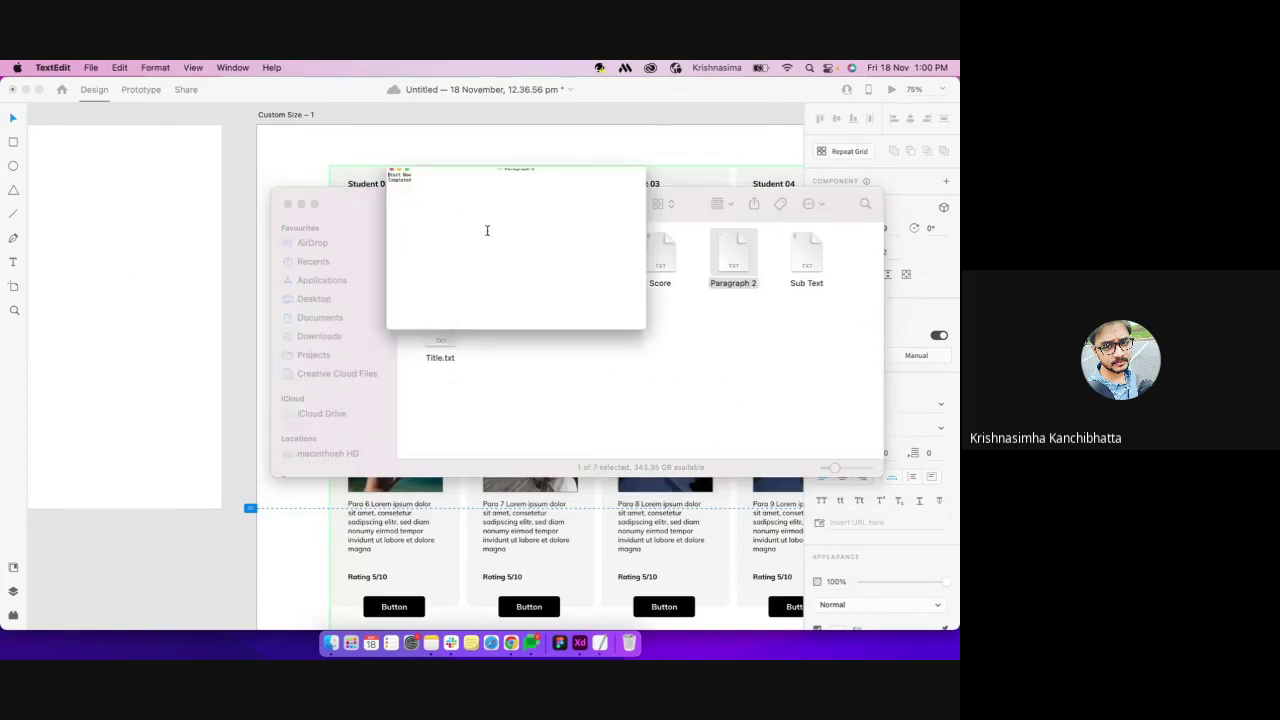
left_click_drag(179, 124, 203, 171)
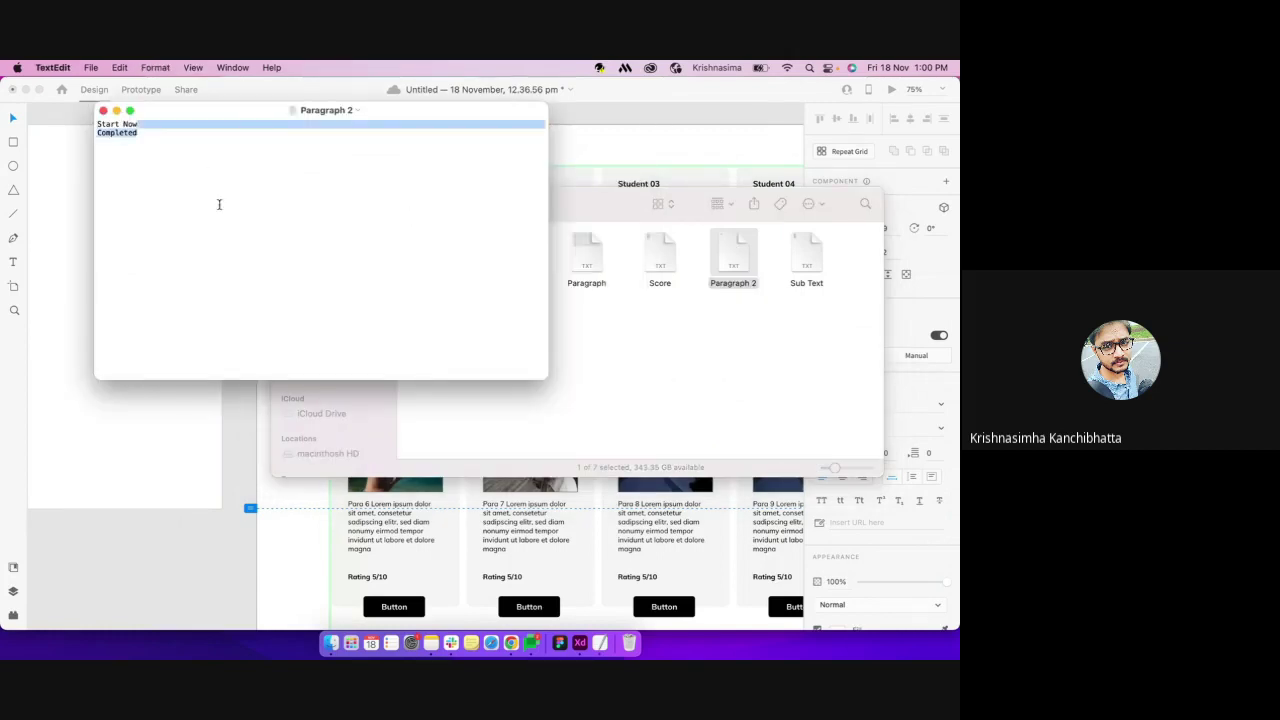
key("BackSpace")
key("super+s")
left_click(103, 110)
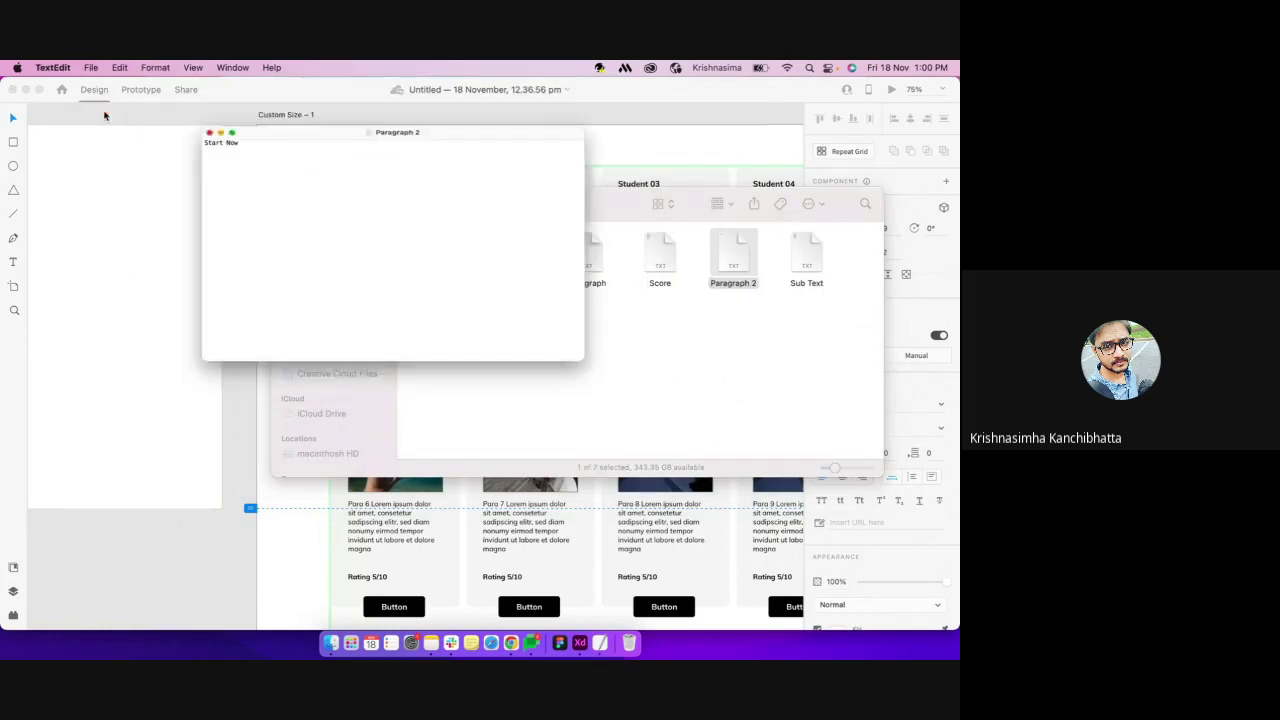
left_click_drag(734, 266, 400, 368)
key("super+Tab")
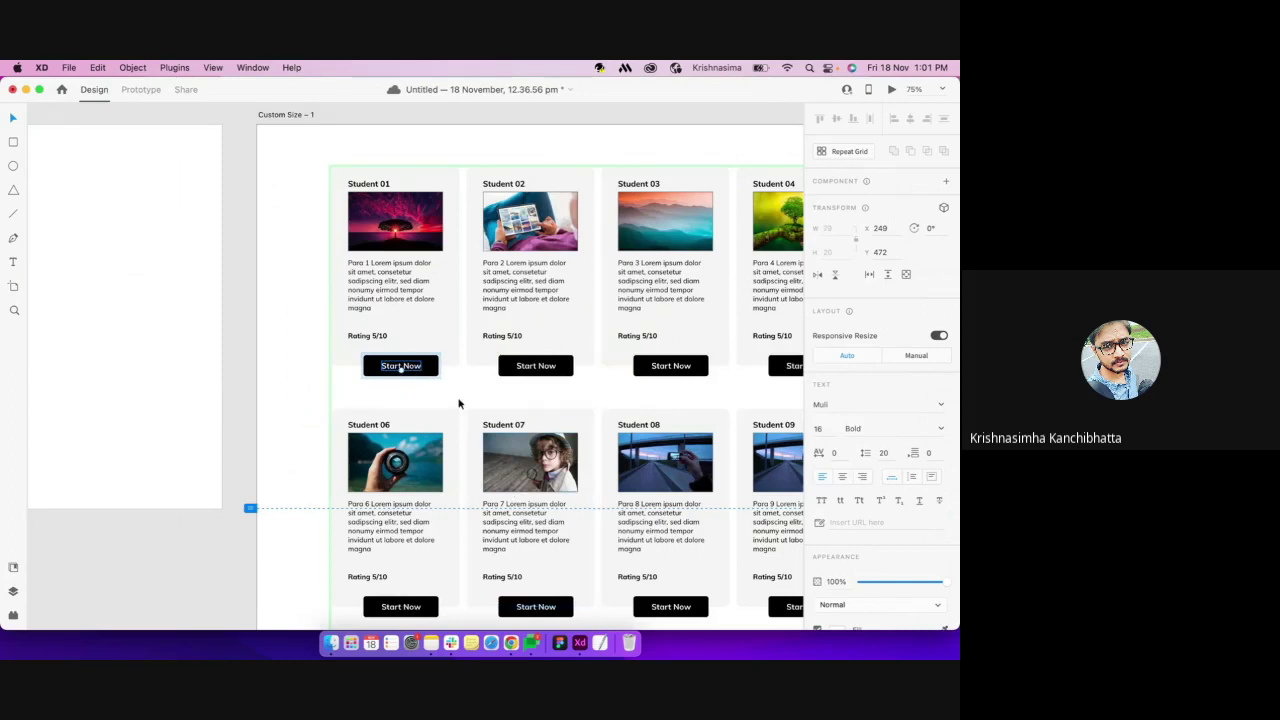
Switch to Finder, reopen the Paragraph 2 text file to check its contents, and close it
key("super+Tab")
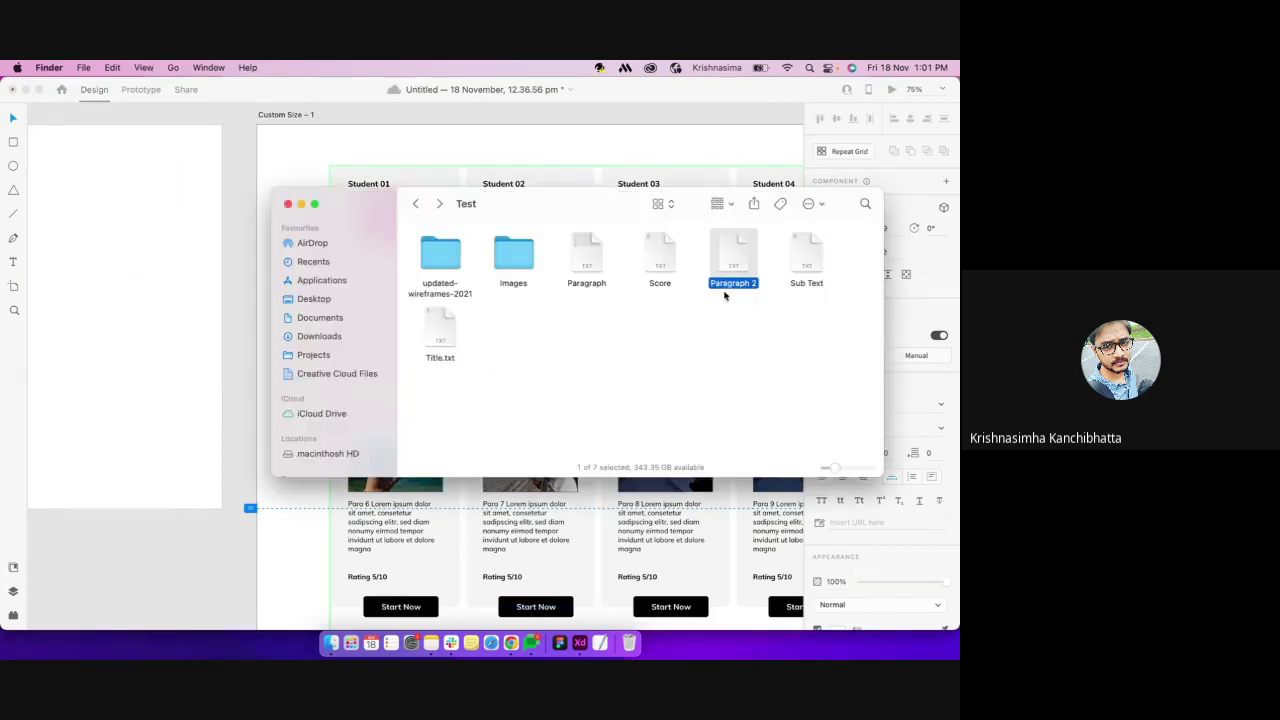
double_click(738, 254)
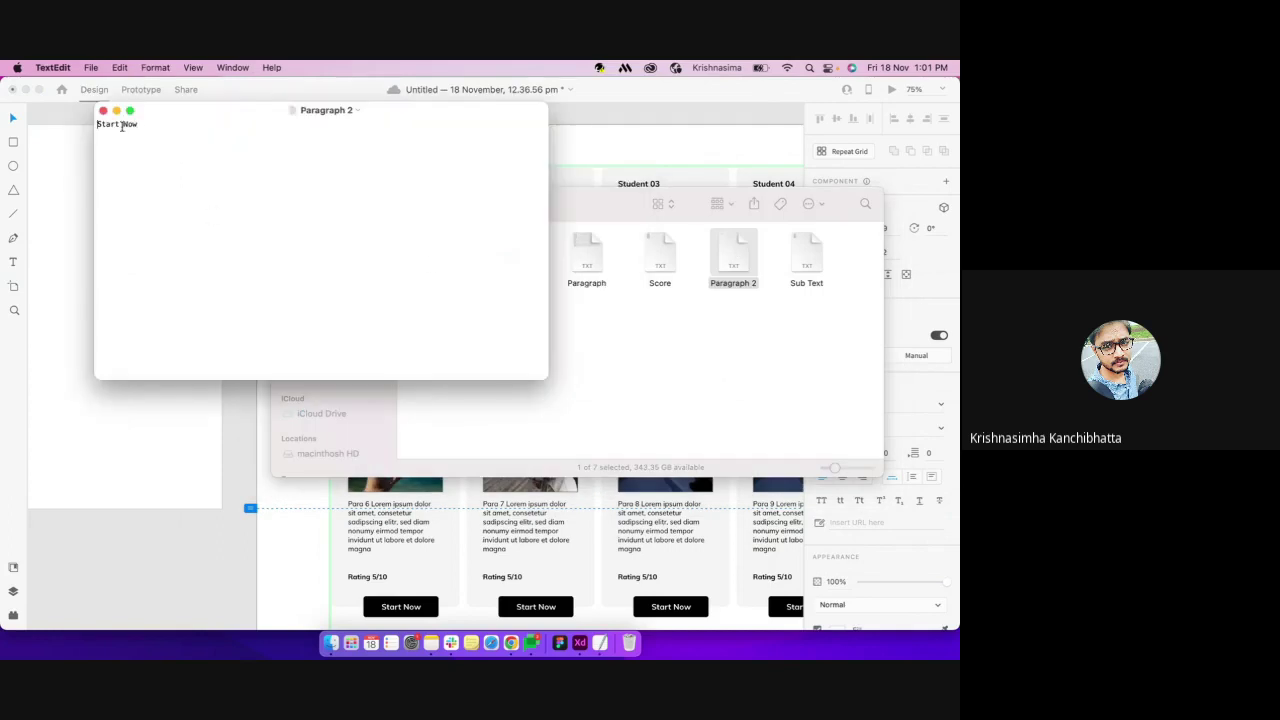
triple_click(111, 124)
double_click(111, 124)
left_click(102, 110)
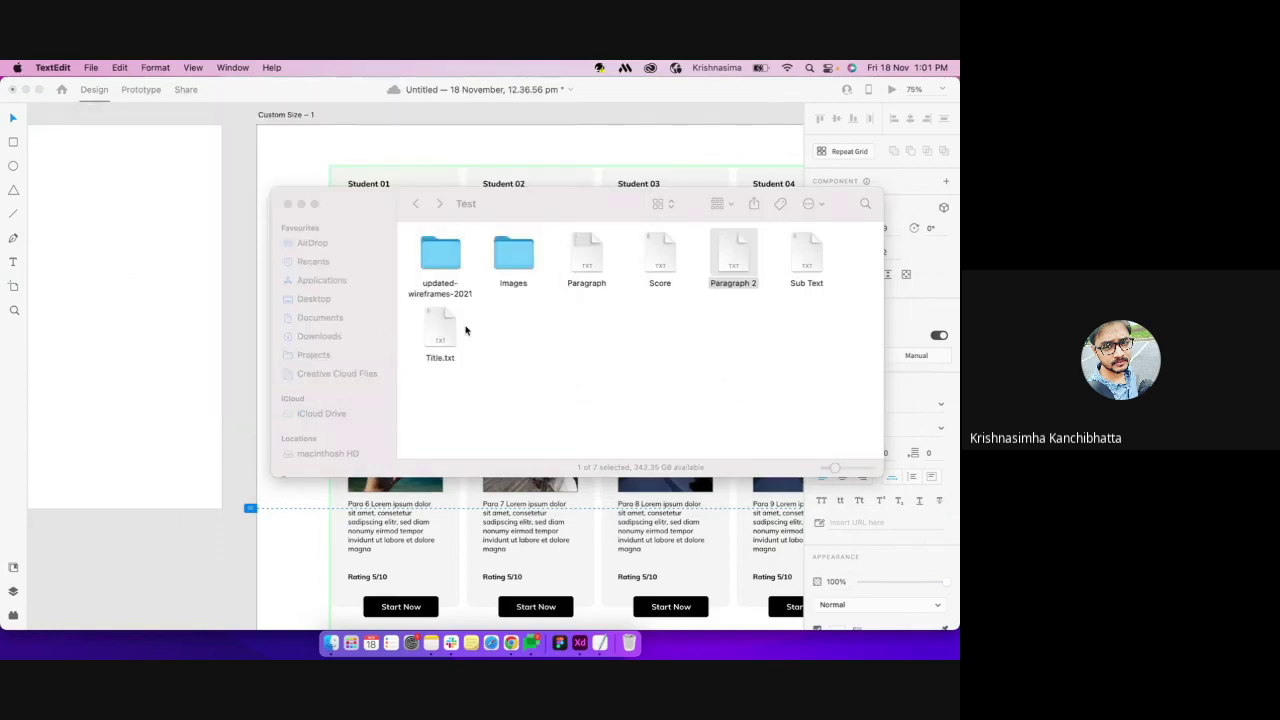
Return to Adobe XD, try "asdfadsfadsf" as the Student 01 button label, and undo it
left_click(467, 182)
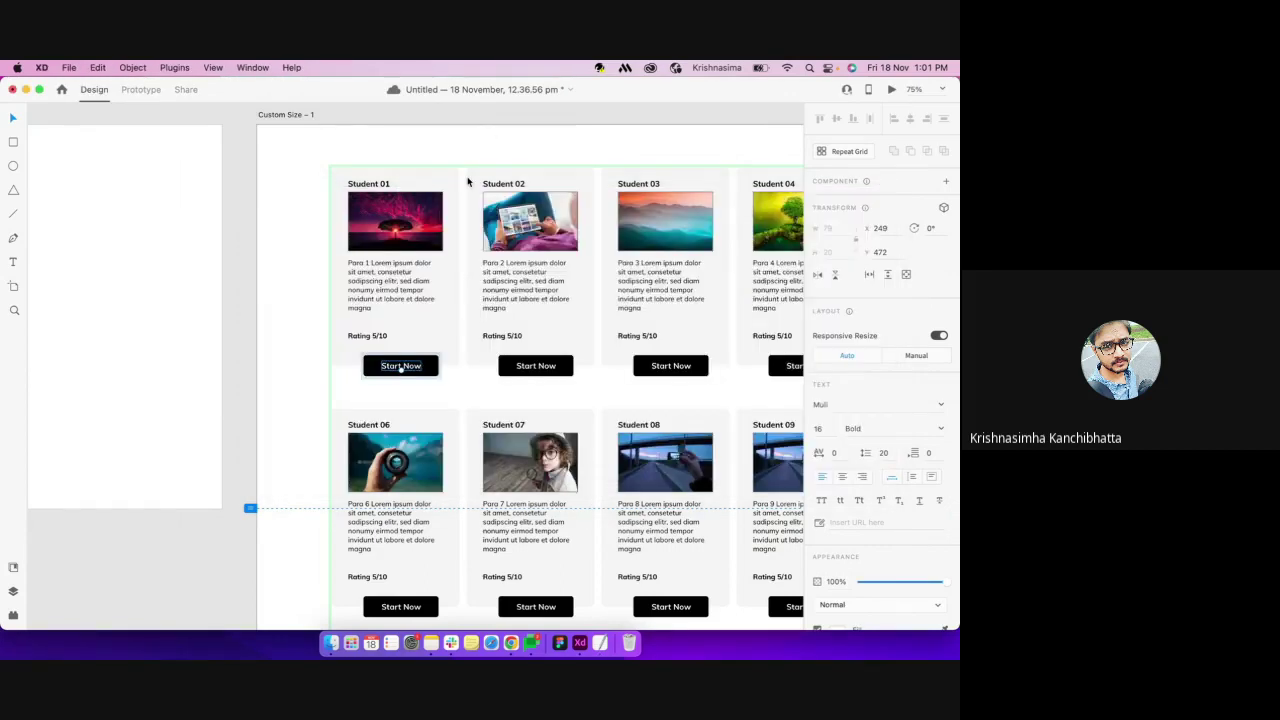
type("asdfadsfadsf")
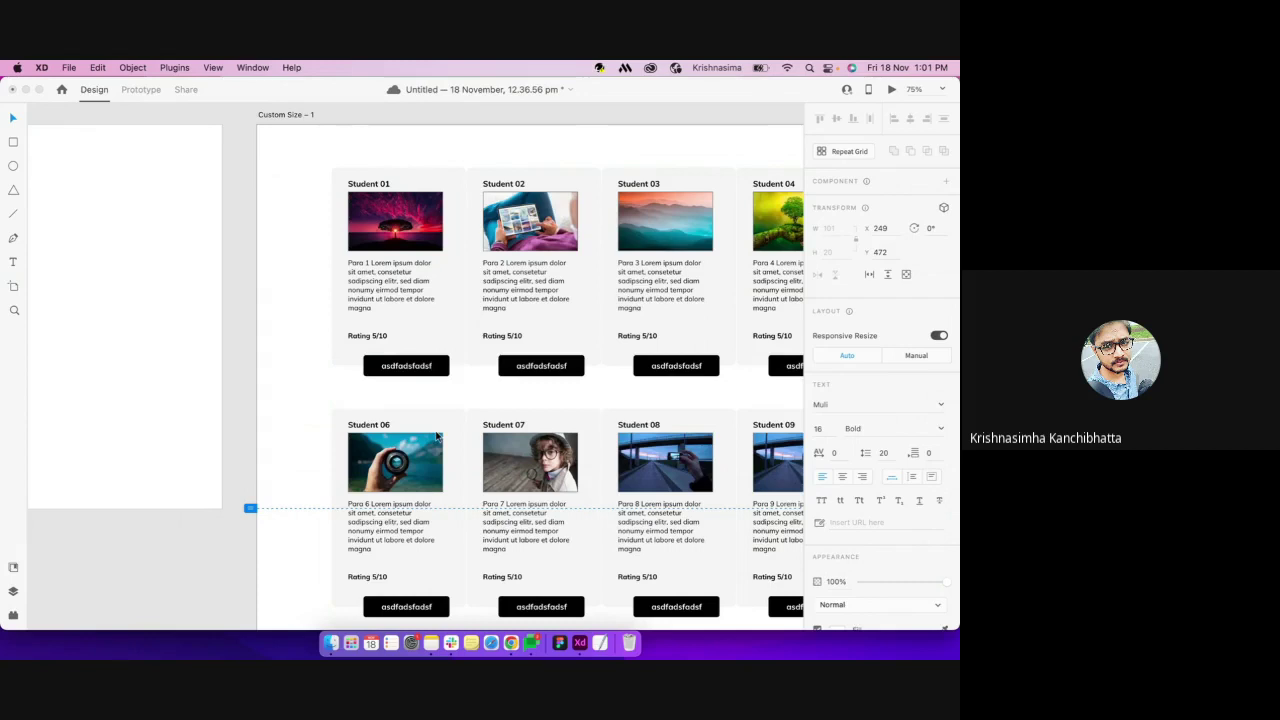
key("super+z")
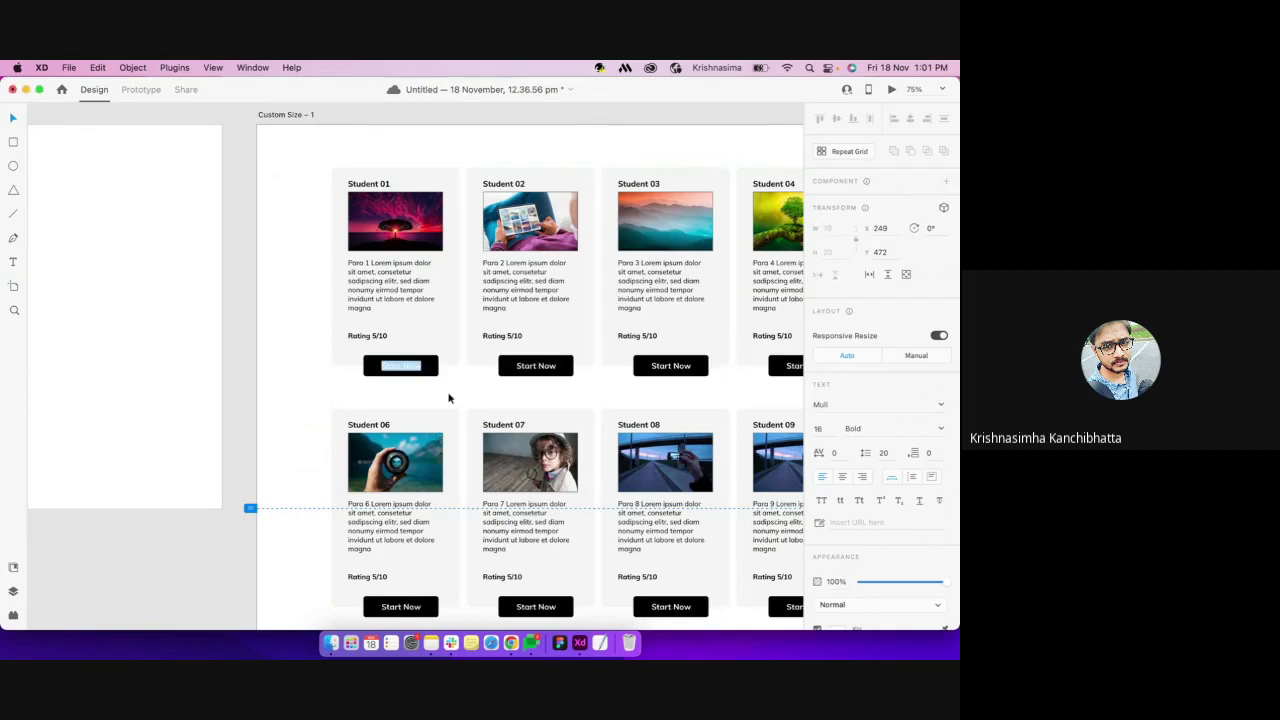
Examine how the buttons in the first-row cards, Student 01 to Student 04, are selected within the repeat grid
scroll(434, 386, "right", 2)
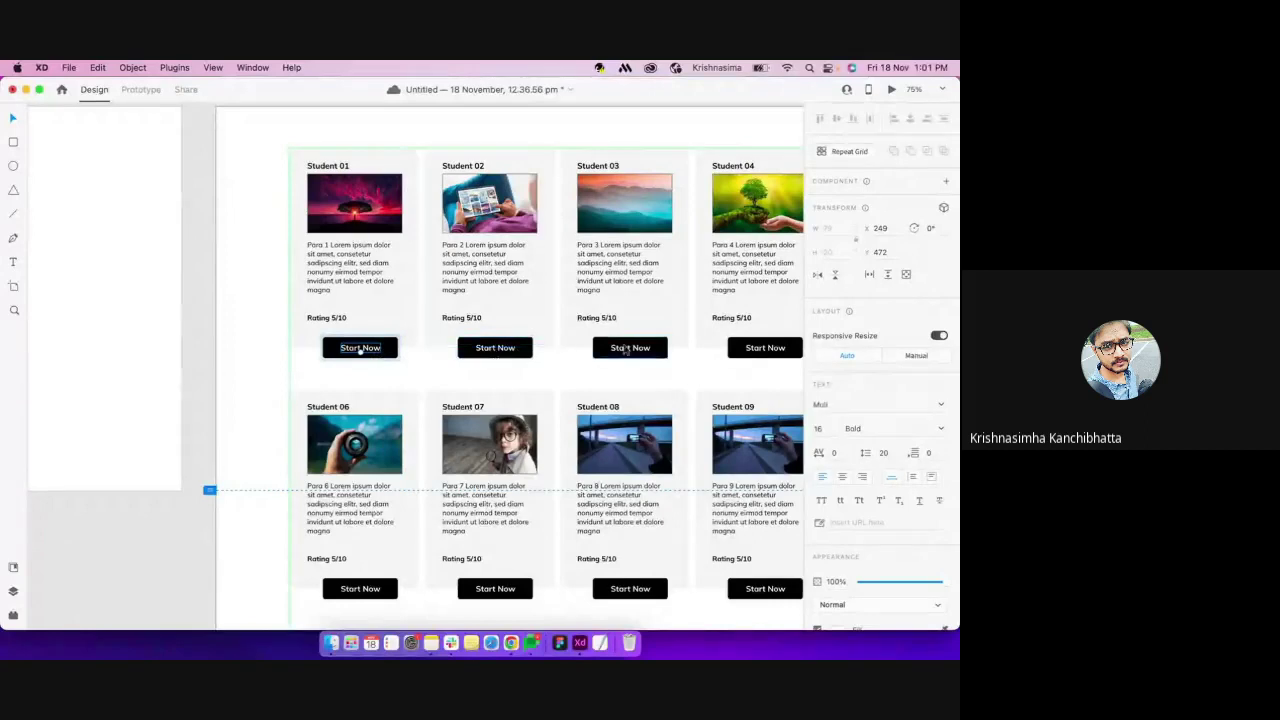
scroll(626, 350, "right", 2)
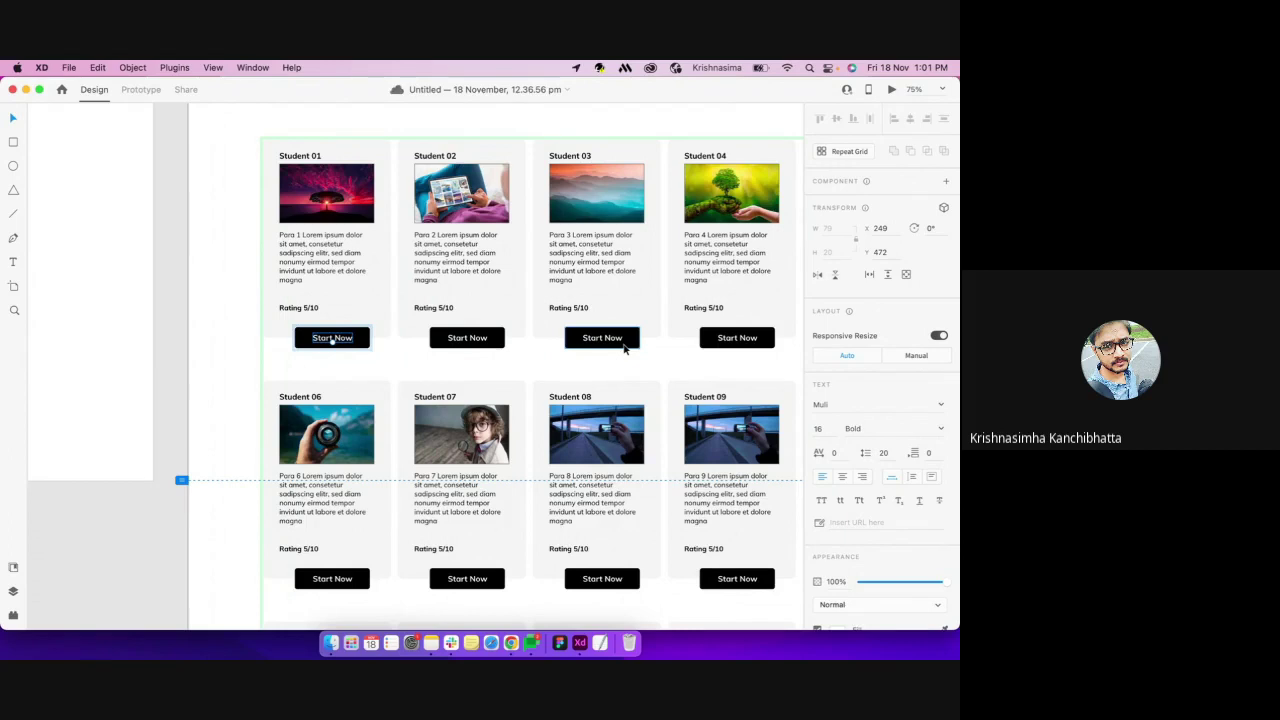
left_click(466, 337)
left_click(618, 337)
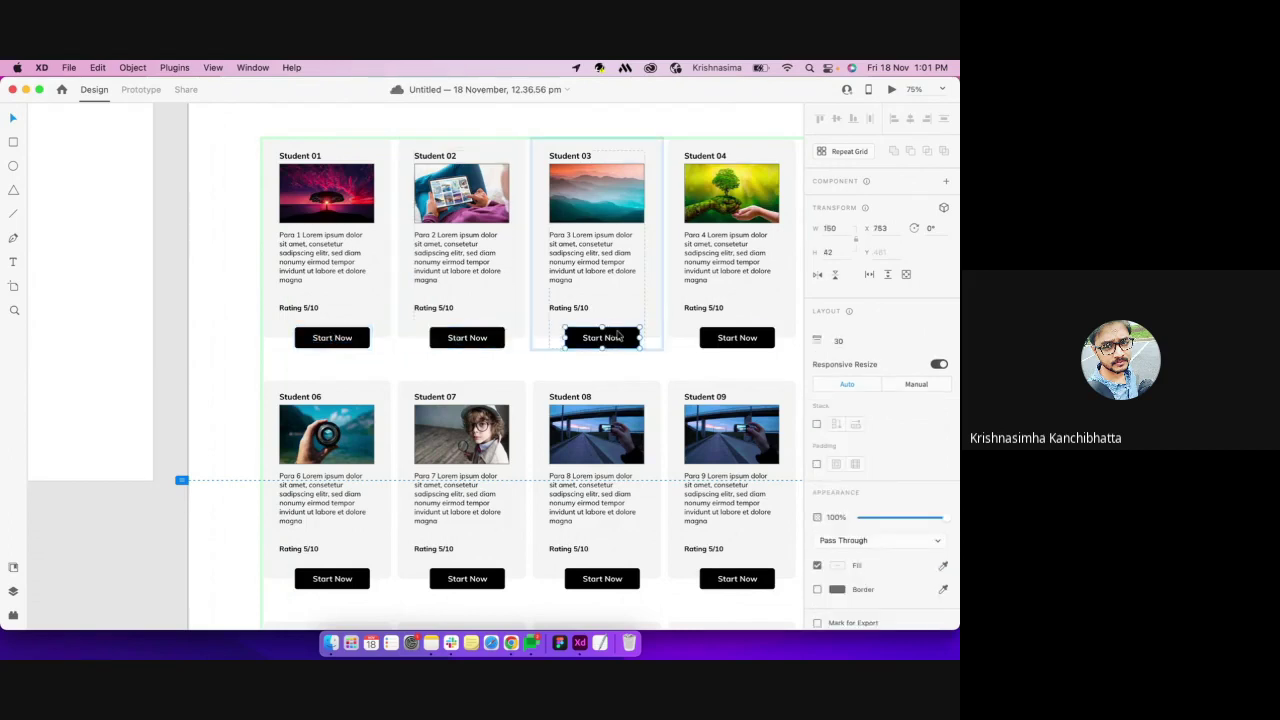
left_click(737, 343)
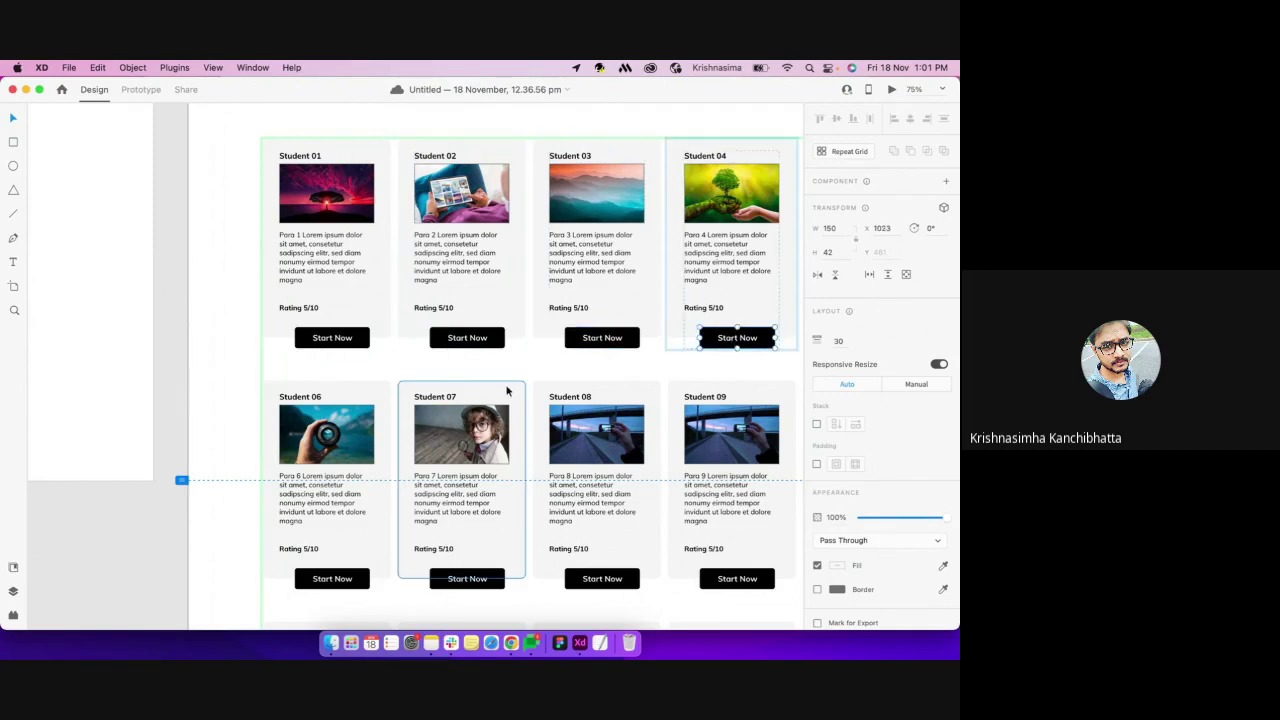
left_click(475, 320)
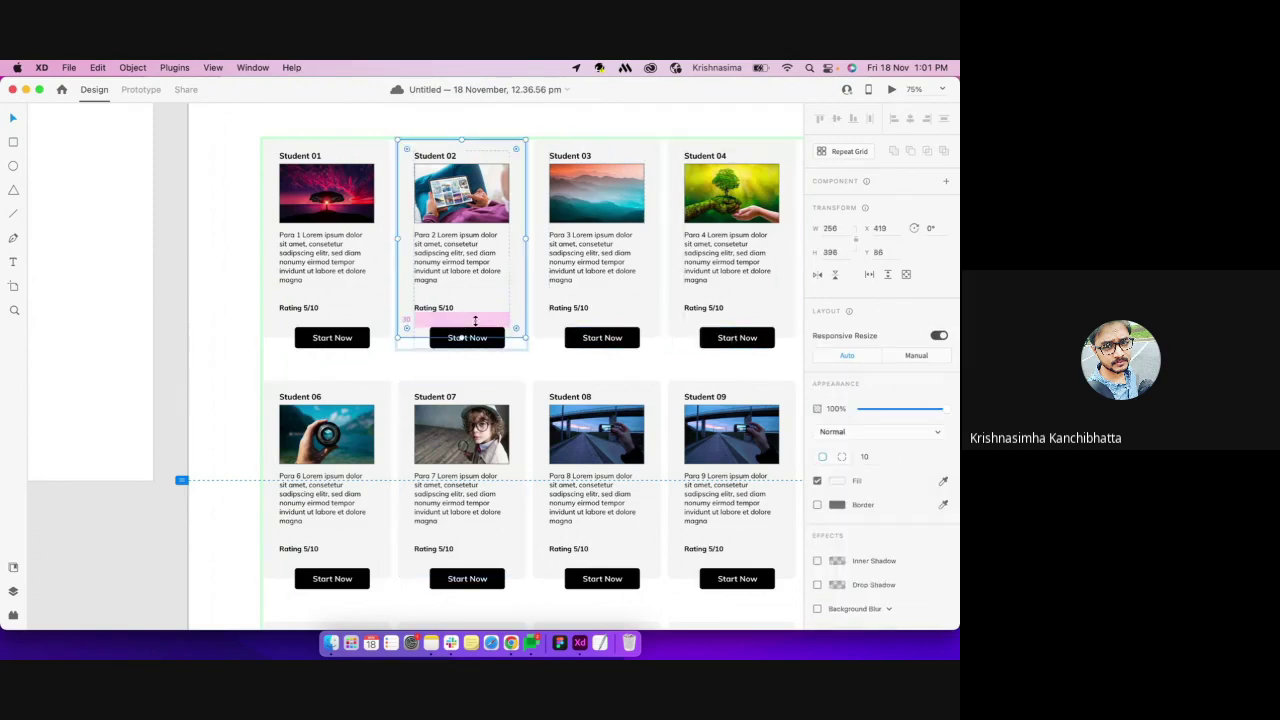
left_click(346, 306)
double_click(346, 338)
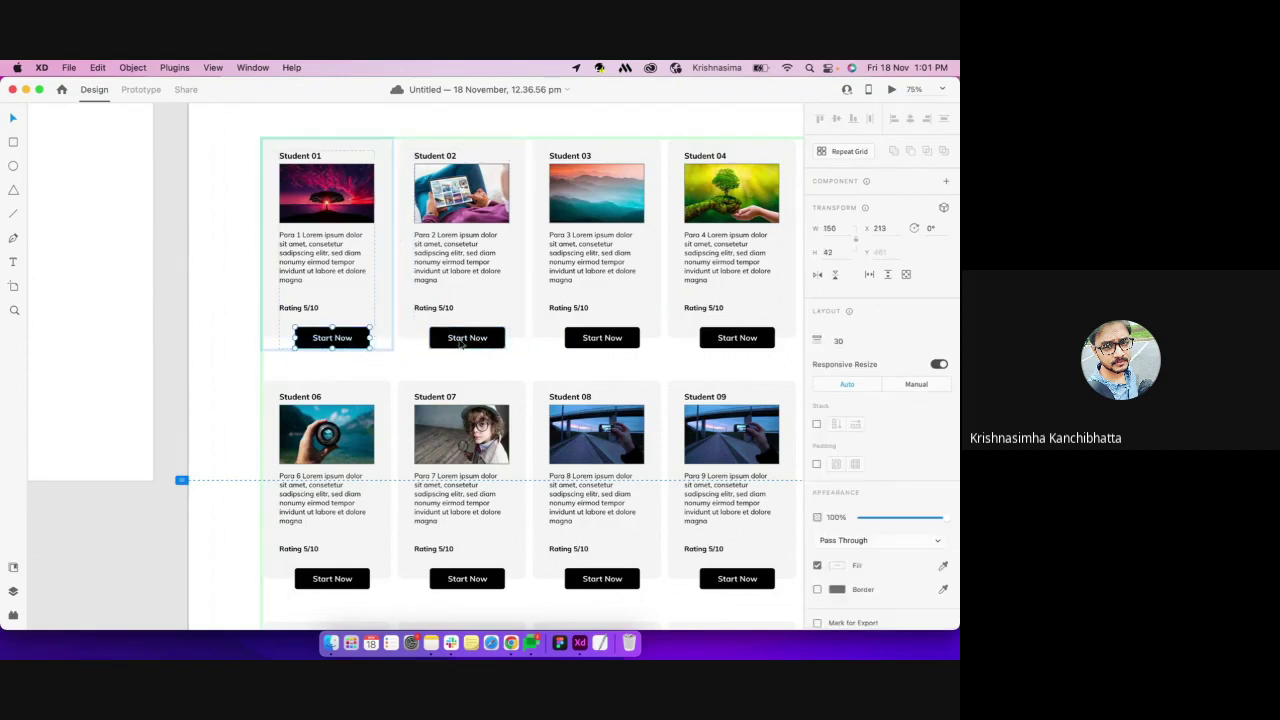
left_click(467, 338)
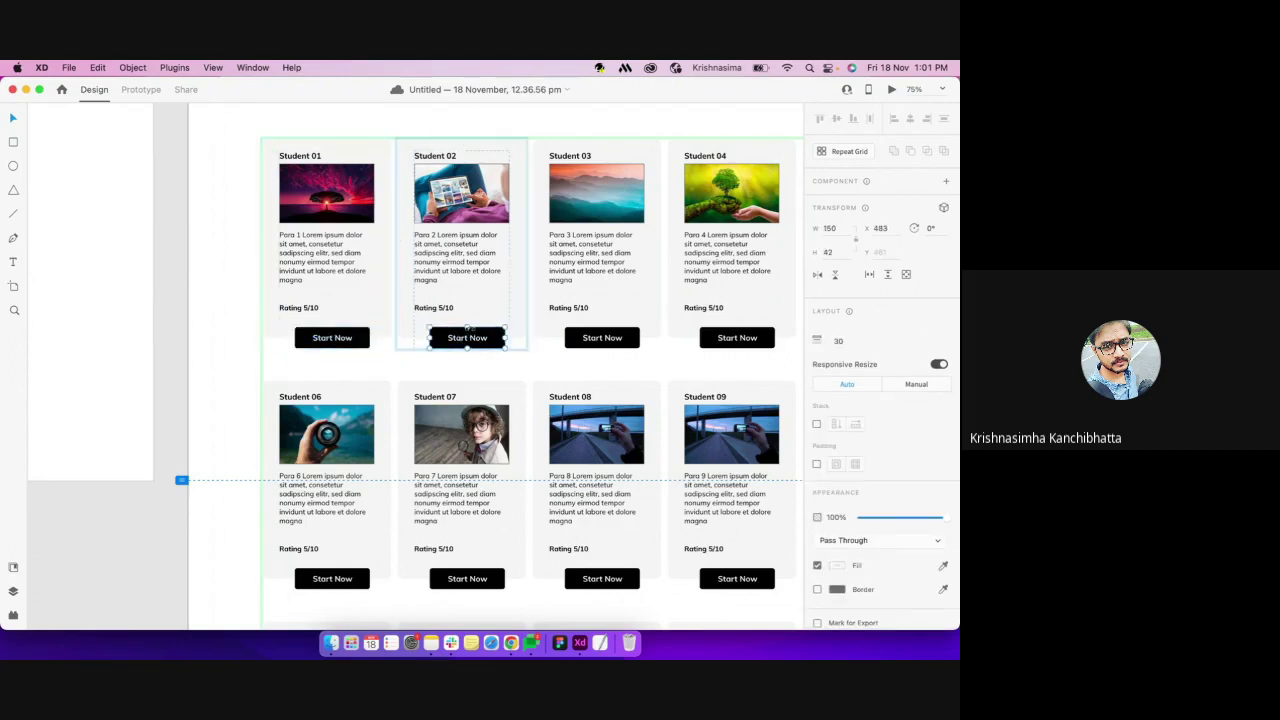
Try a red fill (#FF1F1F) on the Student 02 button's background and undo the colour change
left_click(443, 339)
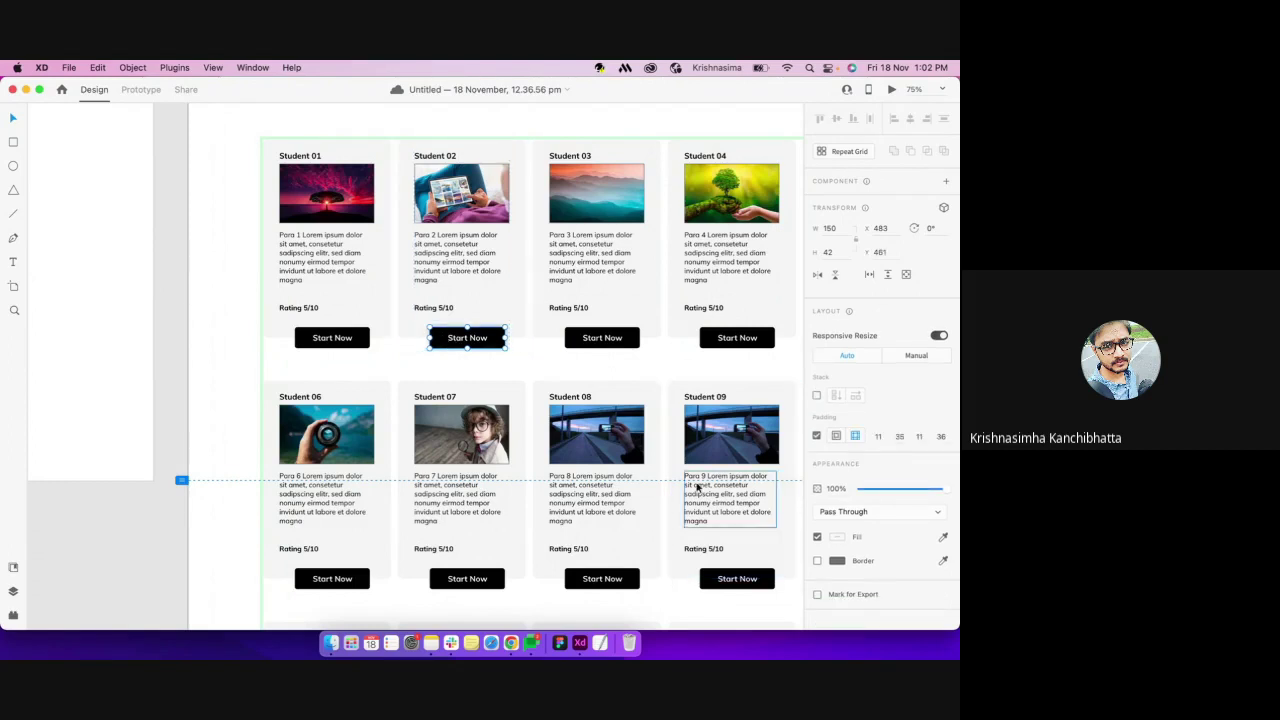
double_click(498, 341)
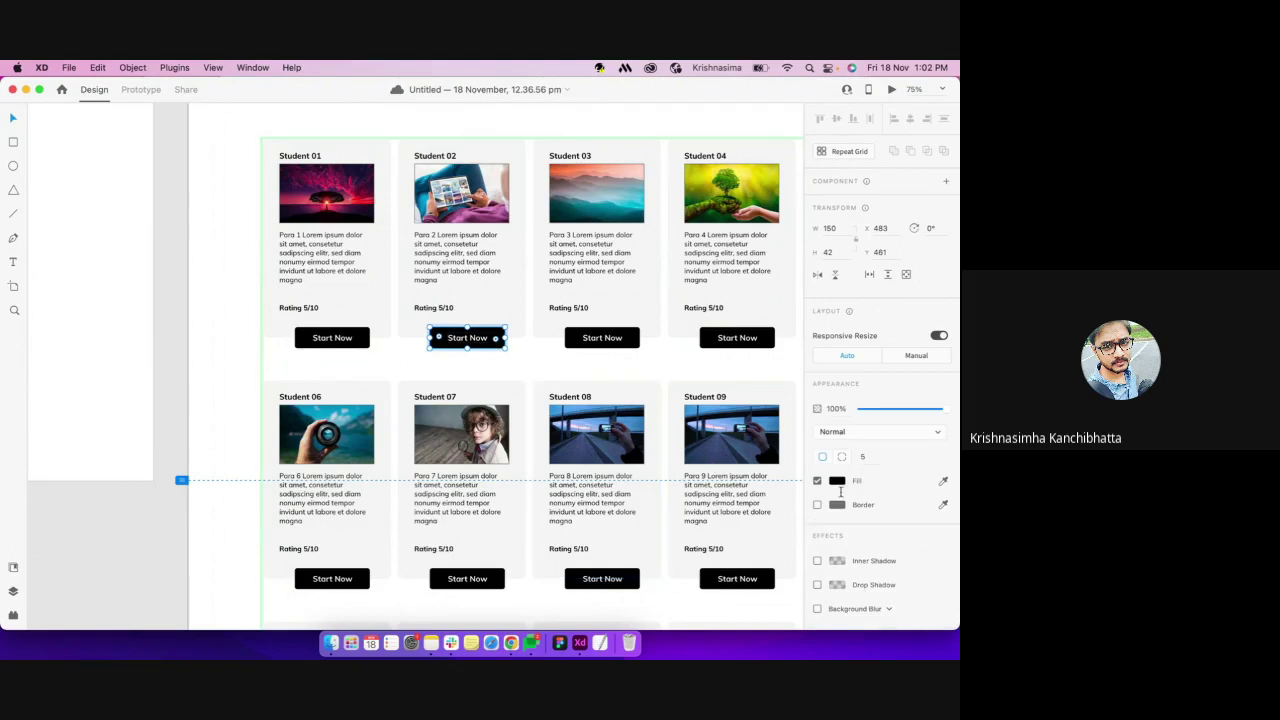
left_click(837, 481)
left_click(775, 463)
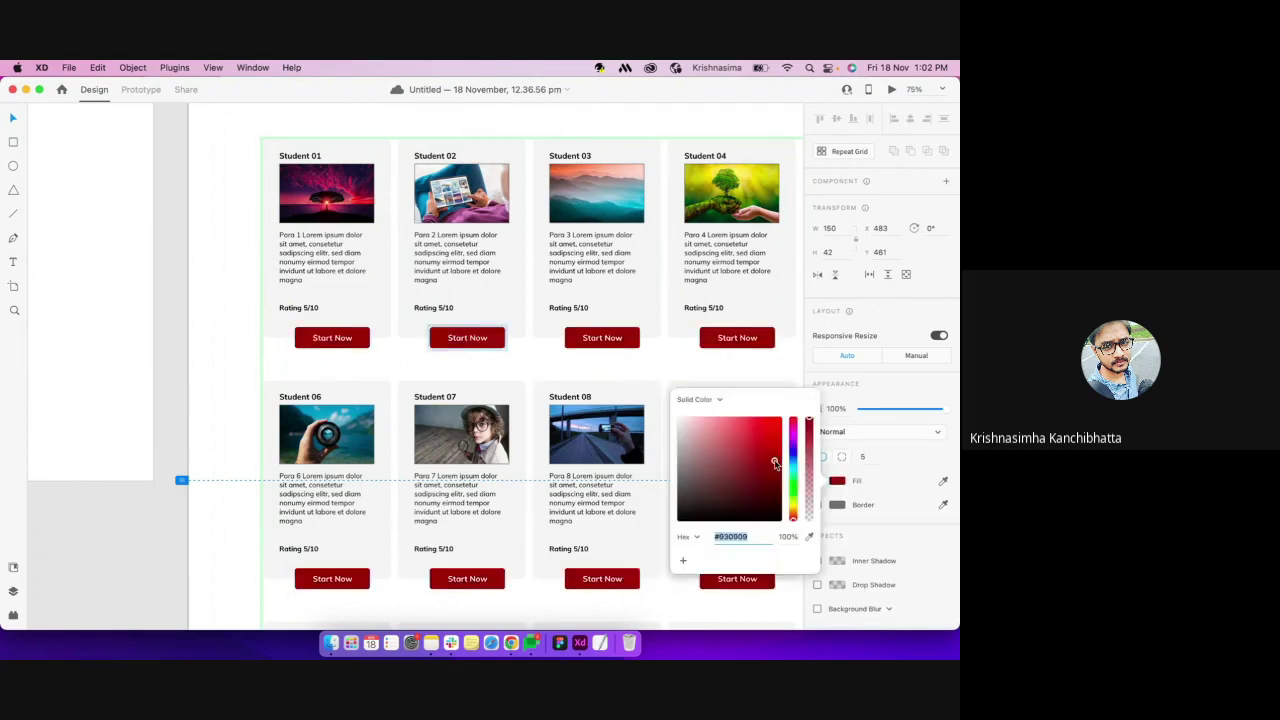
left_click_drag(775, 463, 769, 412)
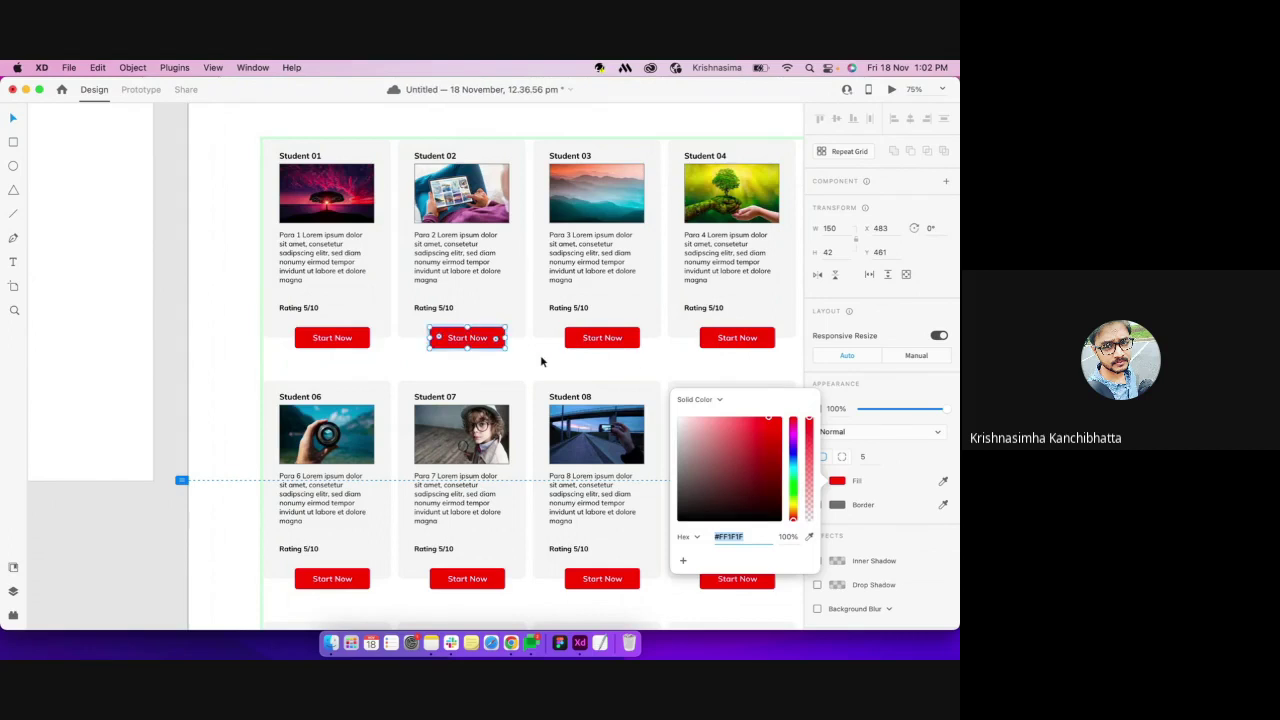
key("Escape")
key("Escape")
key("super+z")
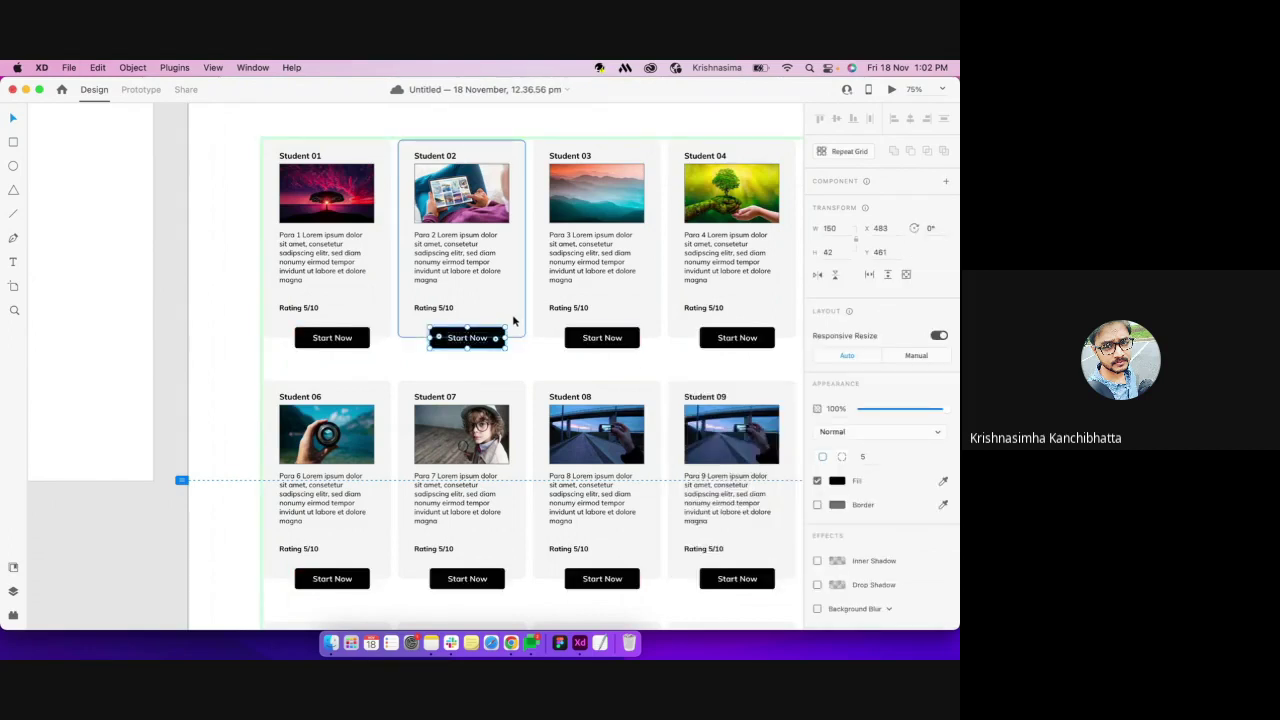
Try to turn off the border on the Student 01 card's image and check the other cards in the grid
left_click(330, 195)
left_click(817, 534)
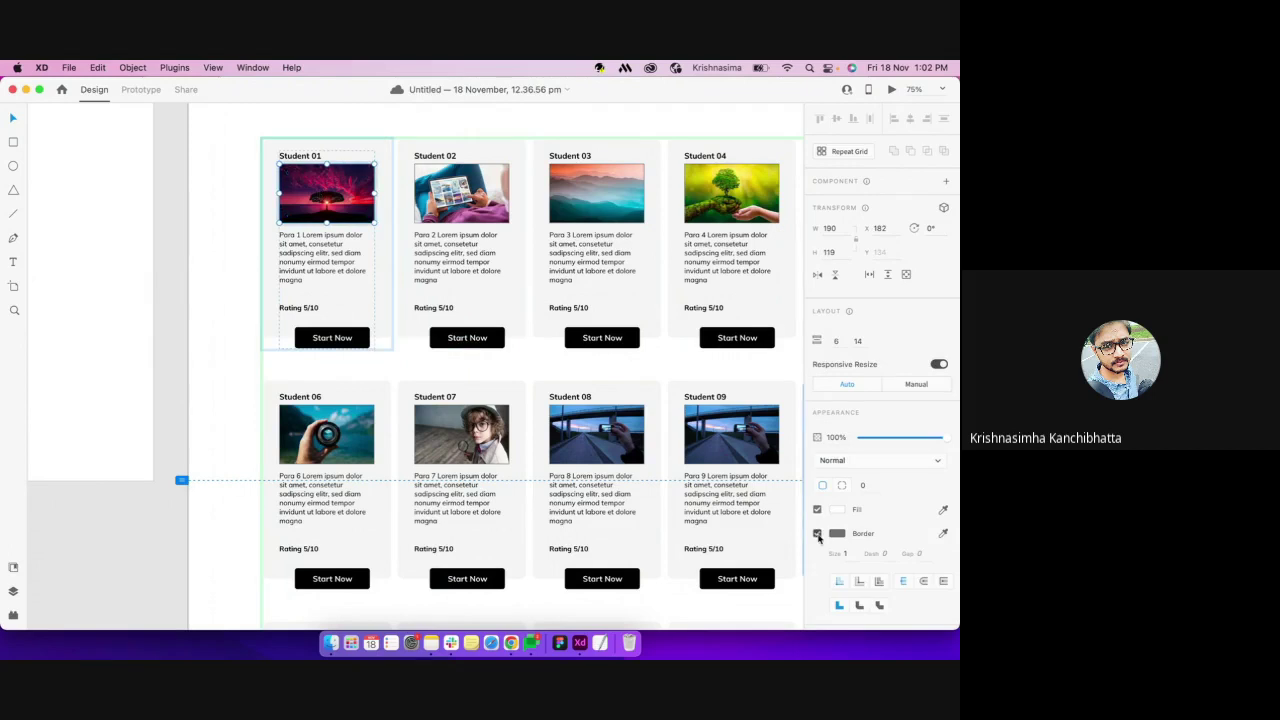
left_click(534, 368)
scroll(534, 368, "down", 2)
scroll(534, 368, "right", 1)
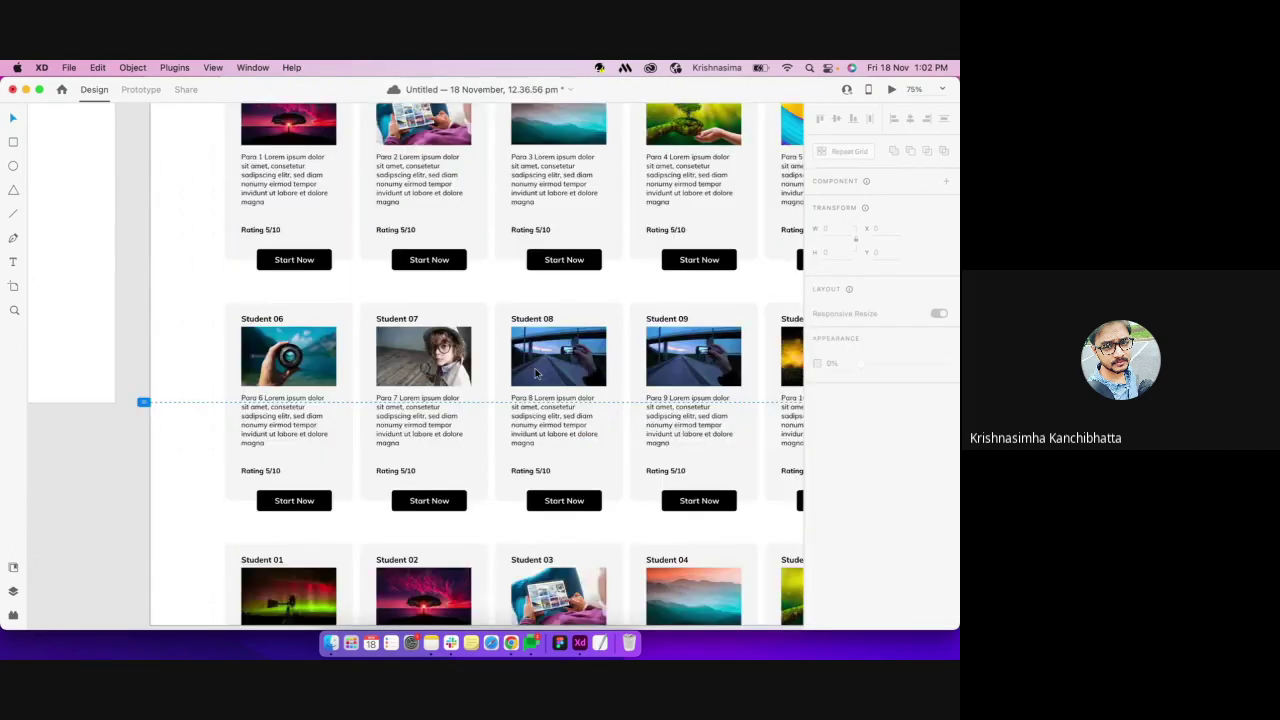
scroll(535, 372, "down", 2)
scroll(535, 372, "right", 2)
left_click(535, 372)
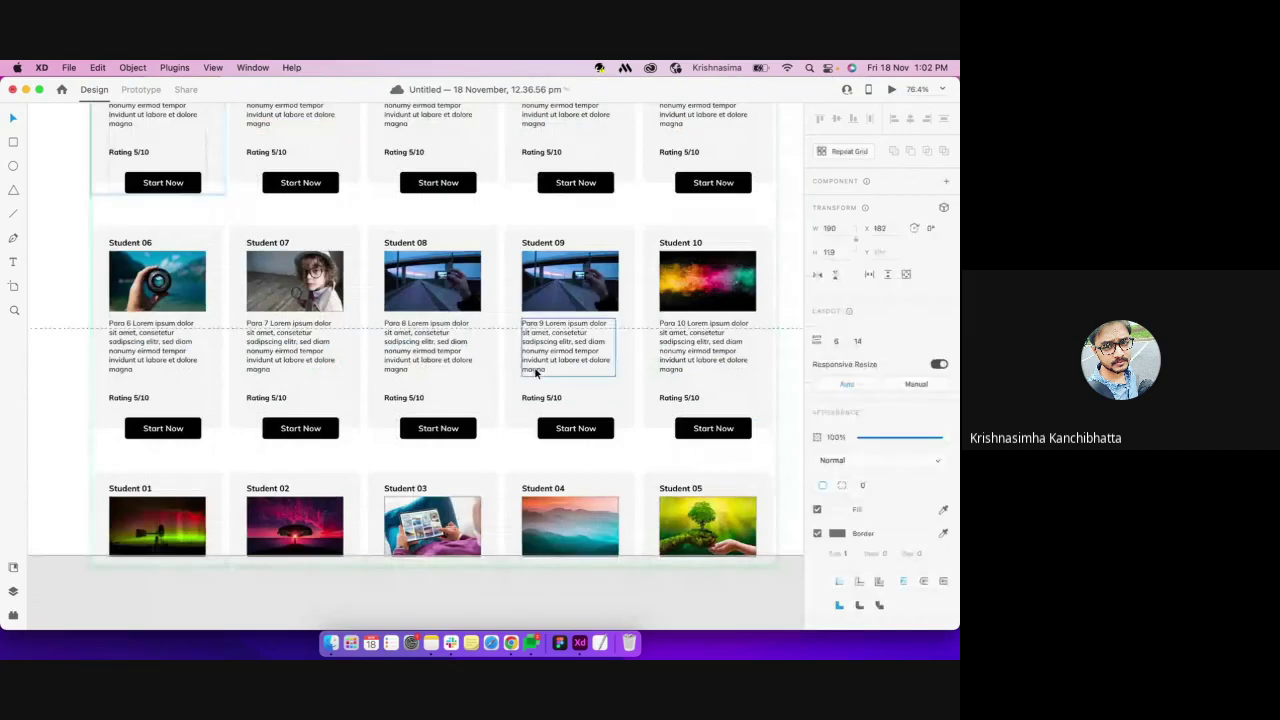
scroll(660, 490, "up", 2)
scroll(660, 490, "left", 2)
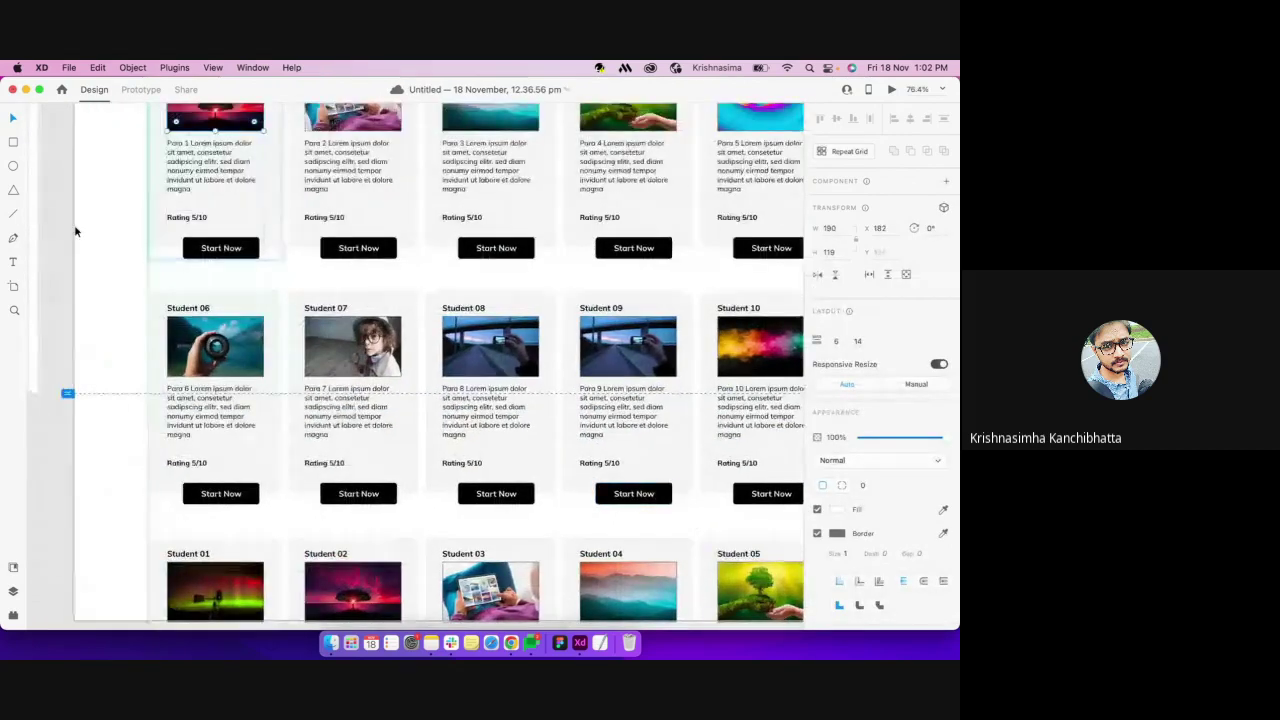
Switch to Finder, open the Paragraph 2 text file, add "Completed" as a second line below Start Now, and close it
key("super+Tab")
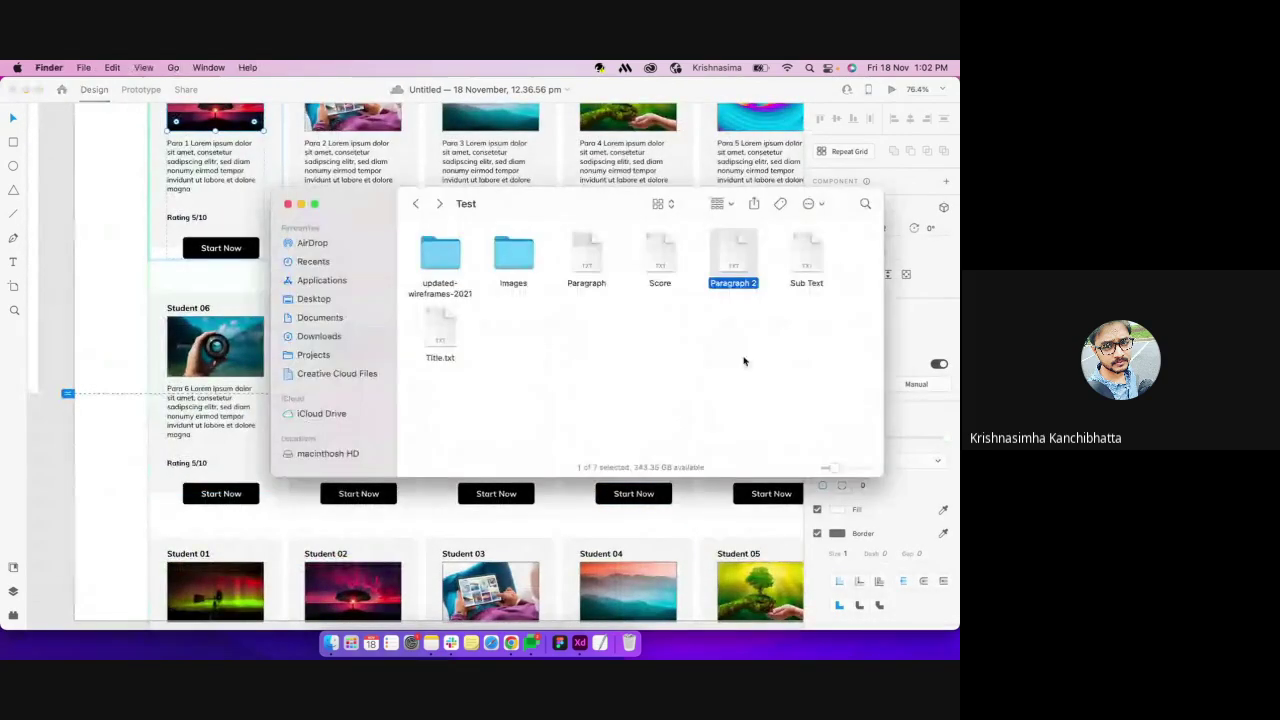
double_click(746, 263)
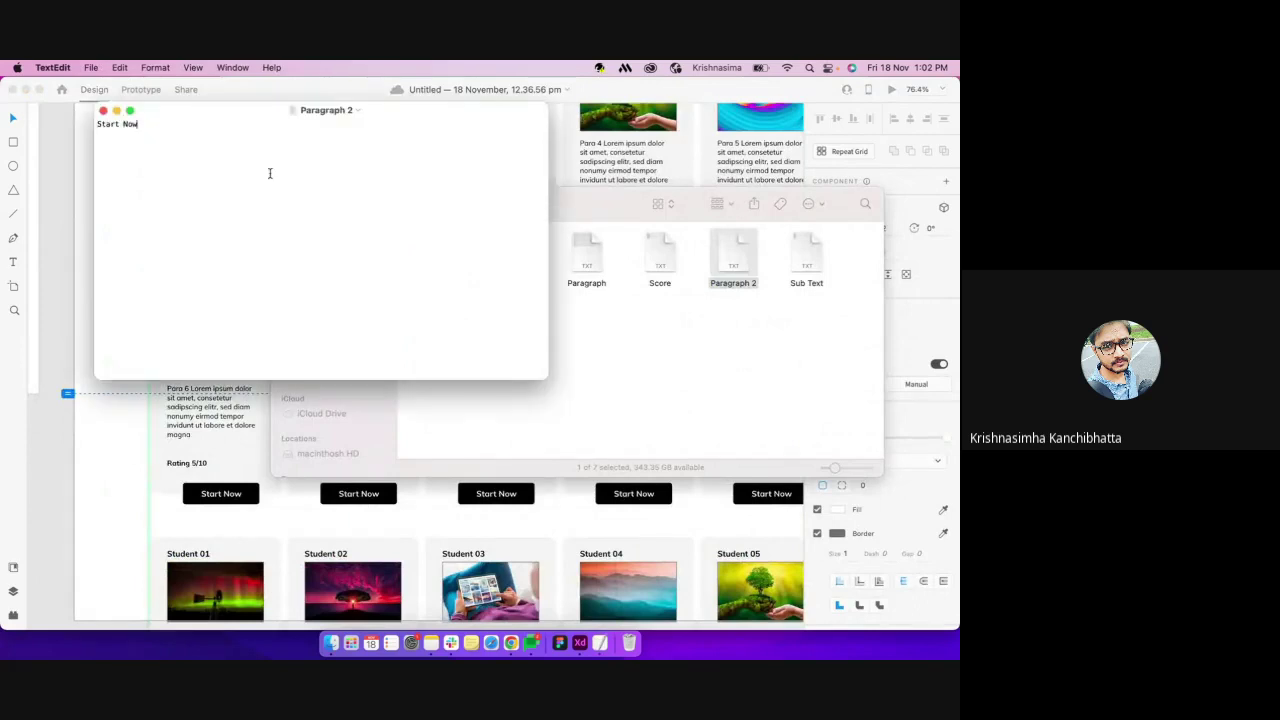
left_click(269, 173)
key("Return")
type("Completed")
left_click(103, 110)
Fill the grid's button labels from the Paragraph 2 file through the Student 01 button, and return to Adobe XD to review the cards
left_click_drag(743, 260, 231, 253)
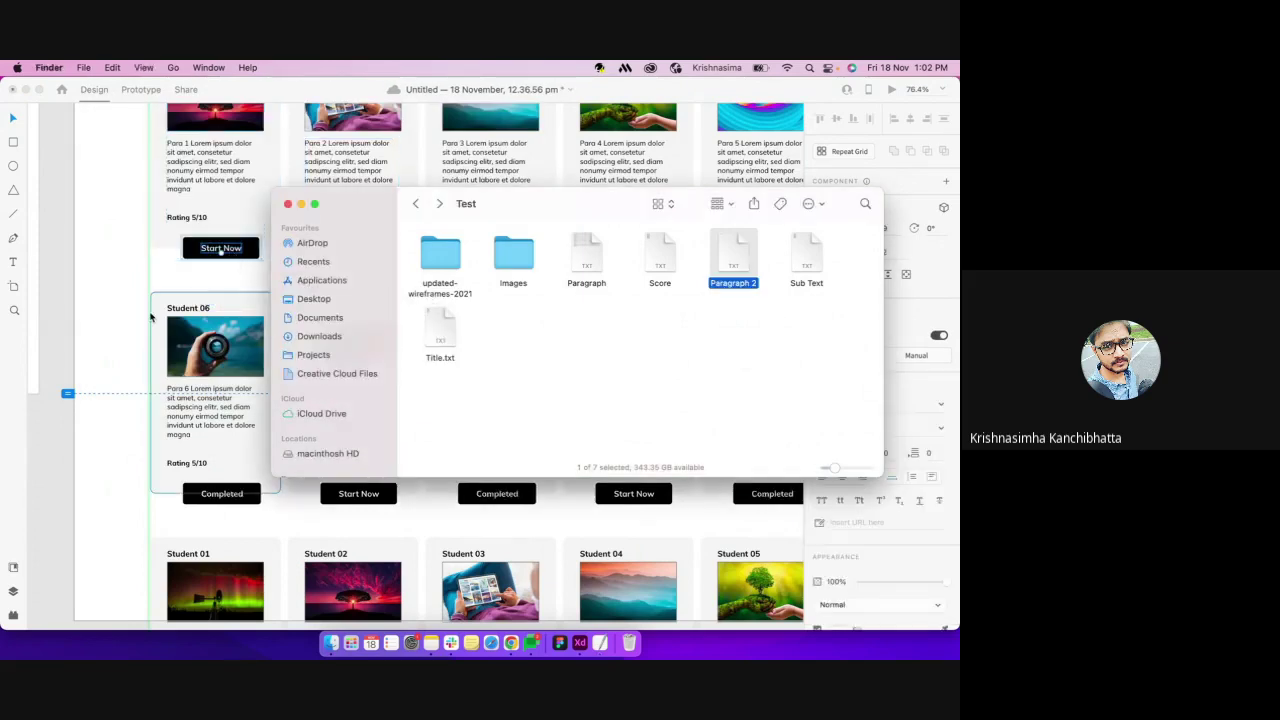
left_click(117, 346)
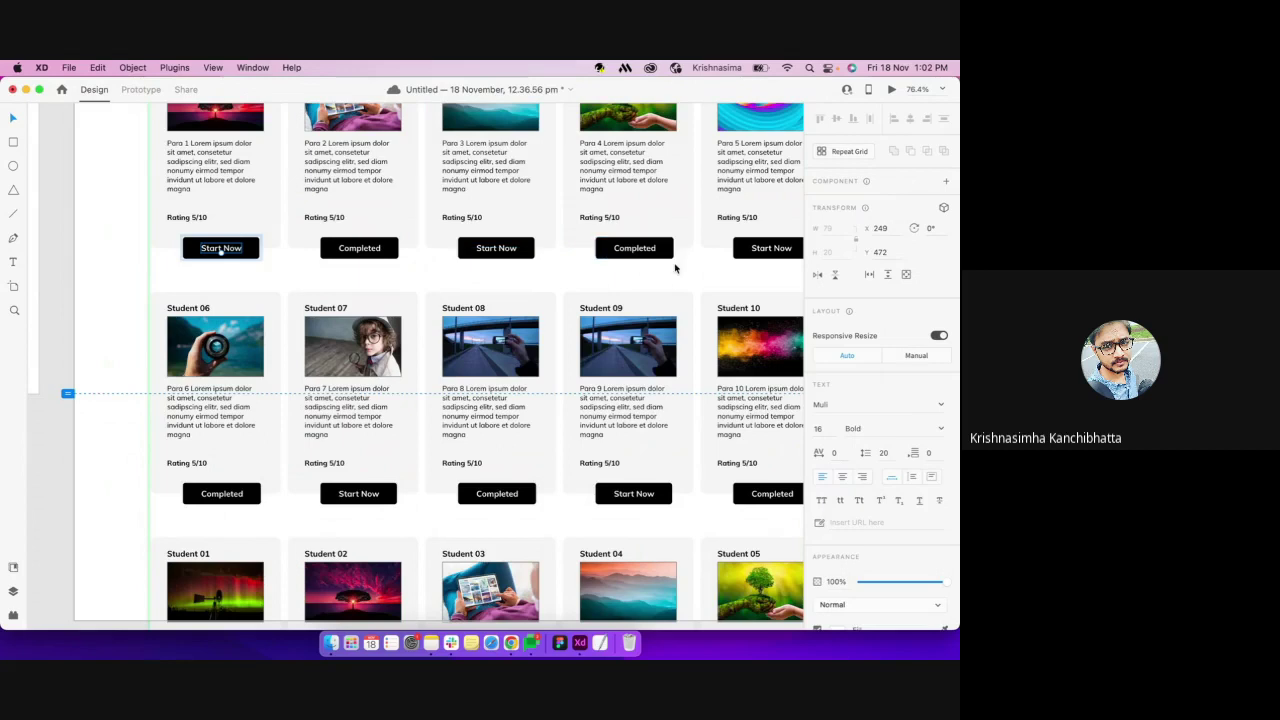
scroll(676, 270, "up", 5)
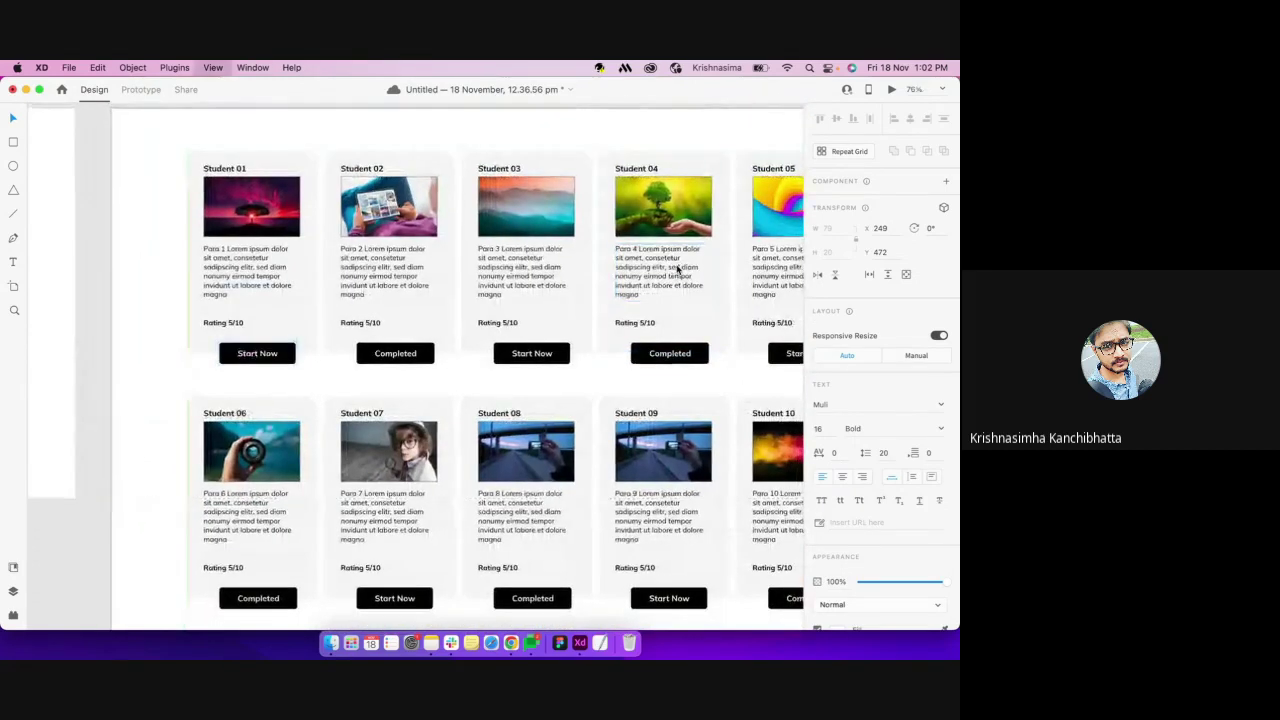
key("super+minus")
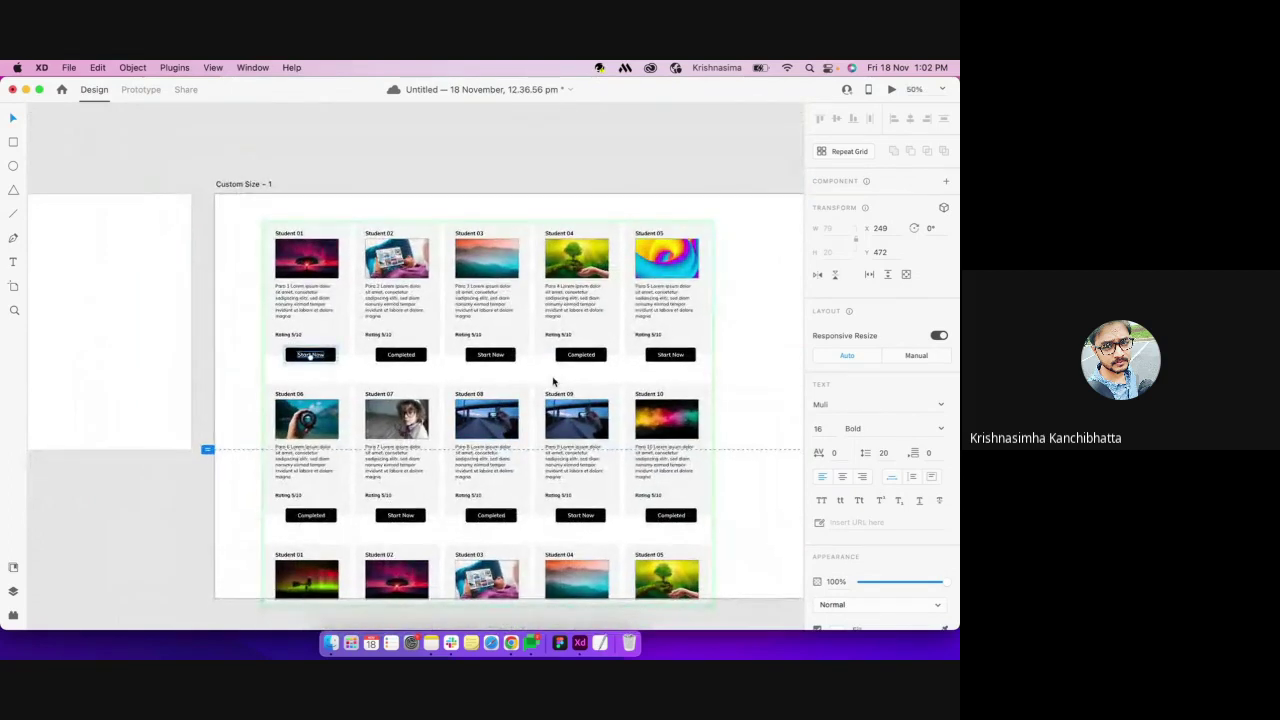
Select the Student 01 card's paragraph and show the layers inside its repeat grid
scroll(706, 489, "down", 2)
right_click(706, 487)
scroll(660, 489, "left", 10)
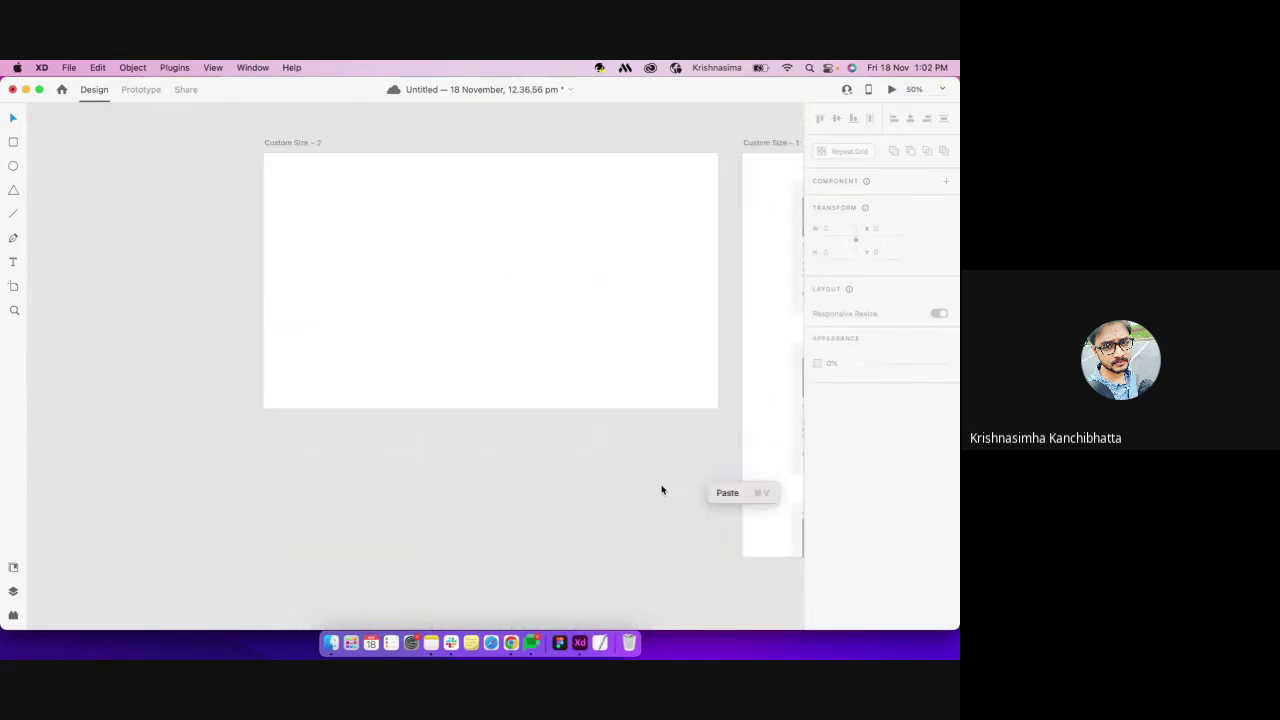
left_click(605, 490)
scroll(560, 490, "right", 5)
left_click(633, 240)
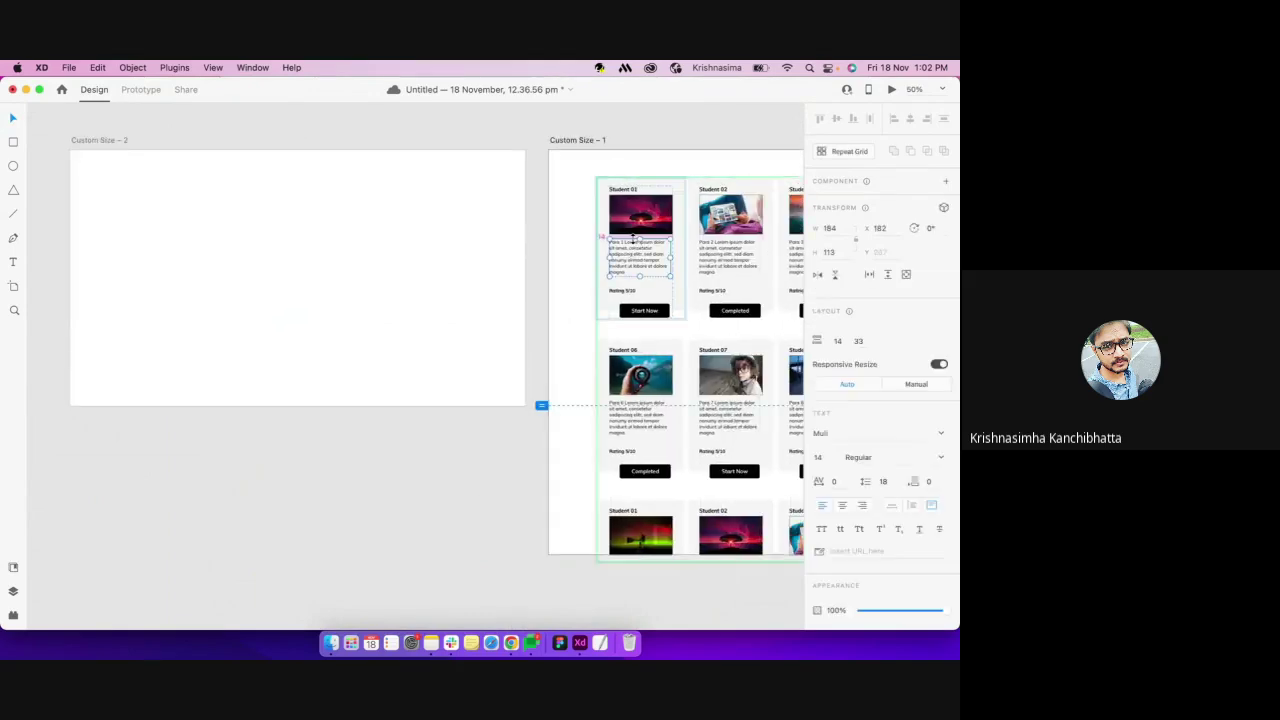
left_click(14, 594)
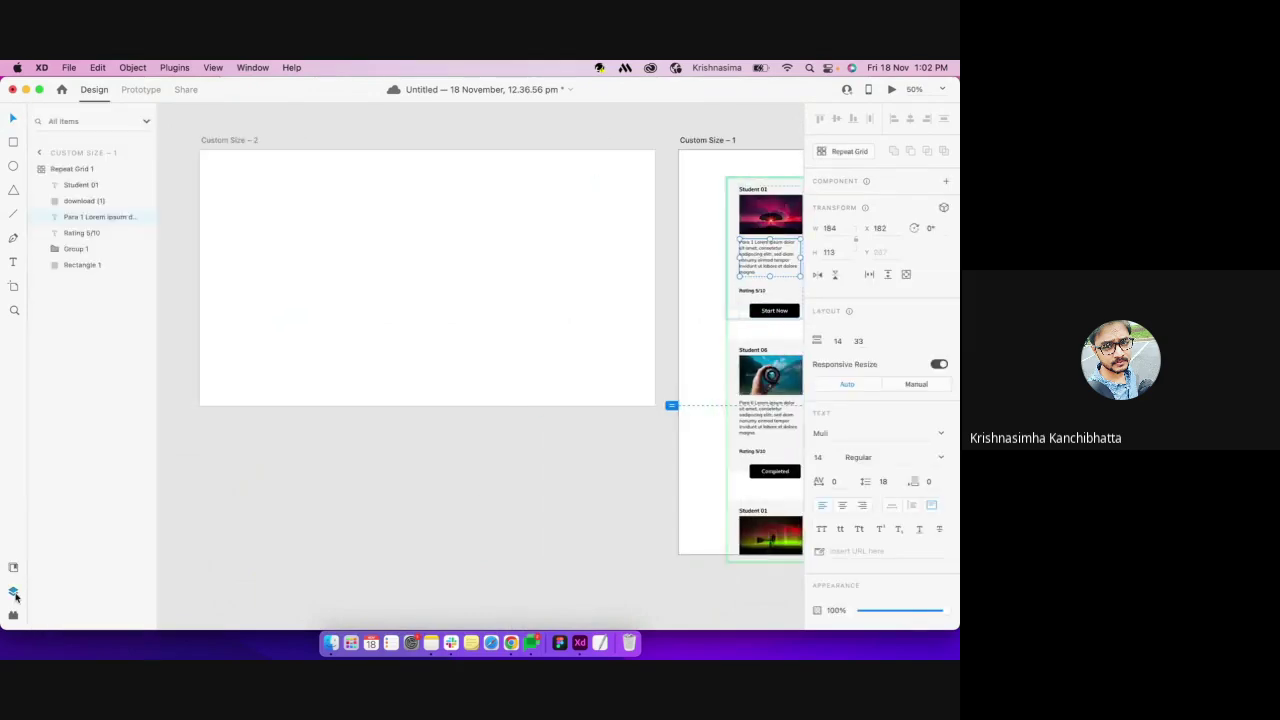
Copy all the Student 01 card's layers from the repeat grid onto the Custom Size – 2 artboard and group them
left_click(80, 185)
left_click(87, 265, "shift")
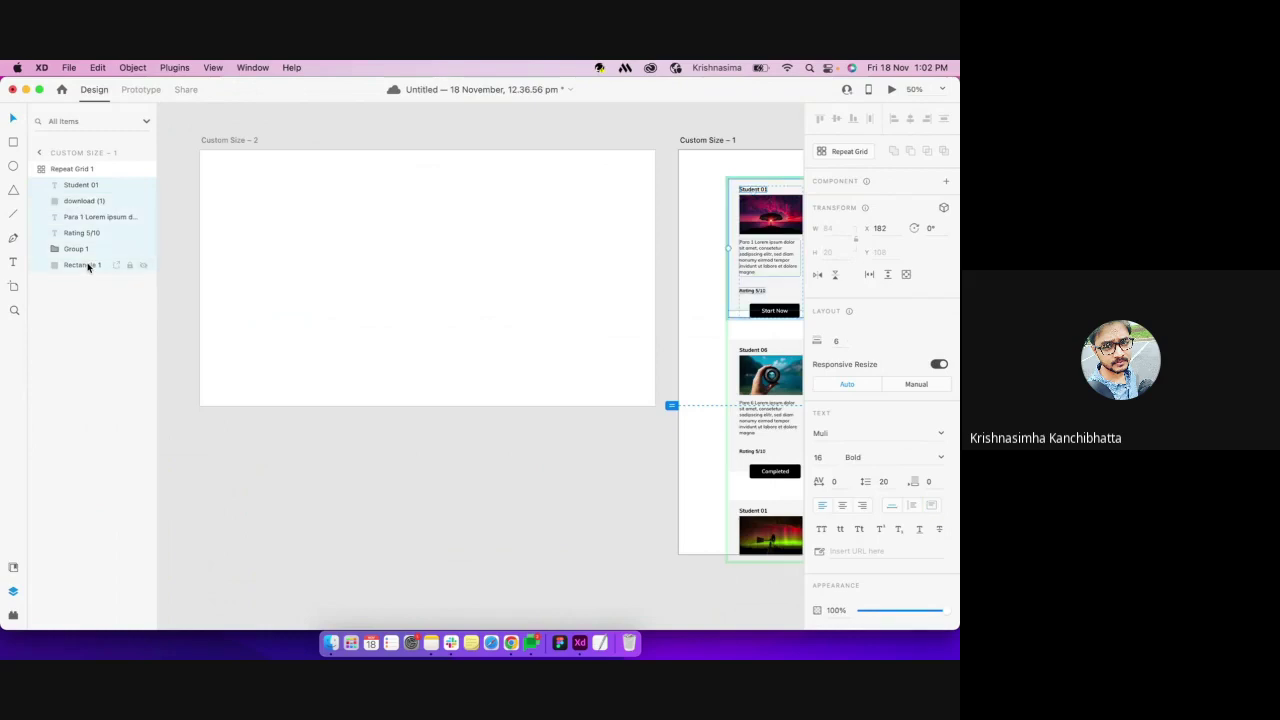
key("super+c")
left_click(260, 230)
key("super+v")
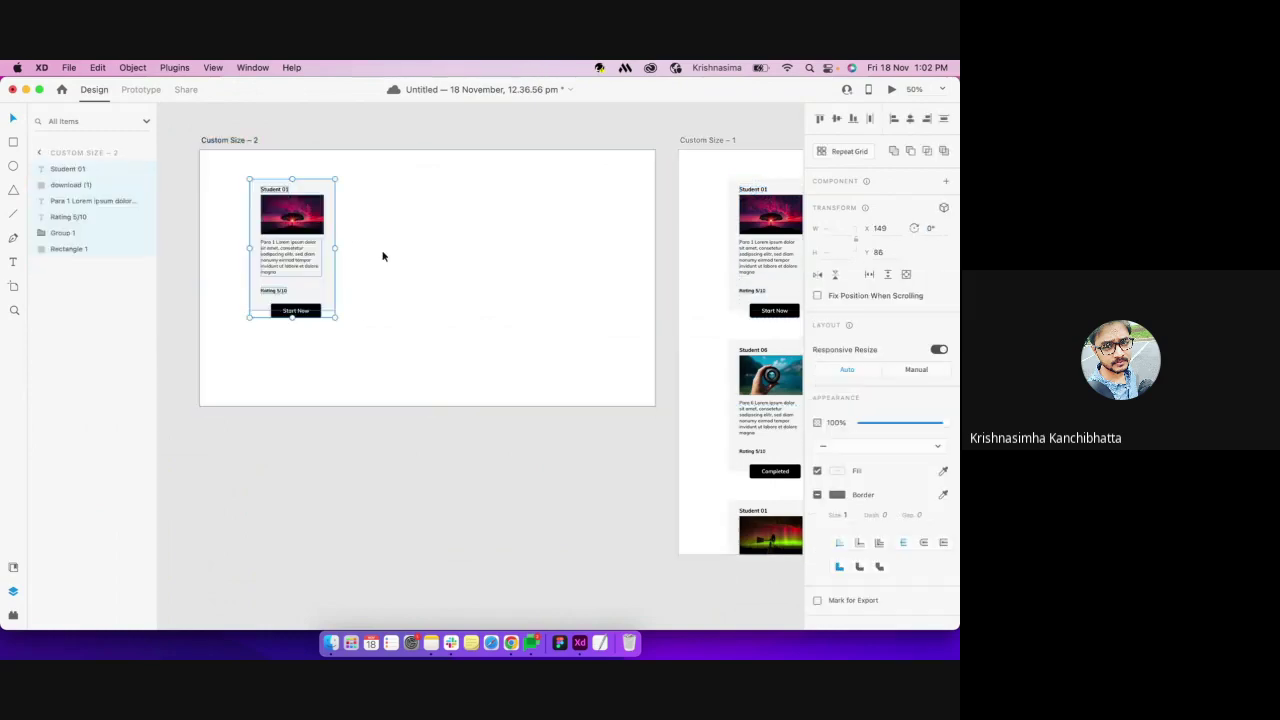
key("super+g")
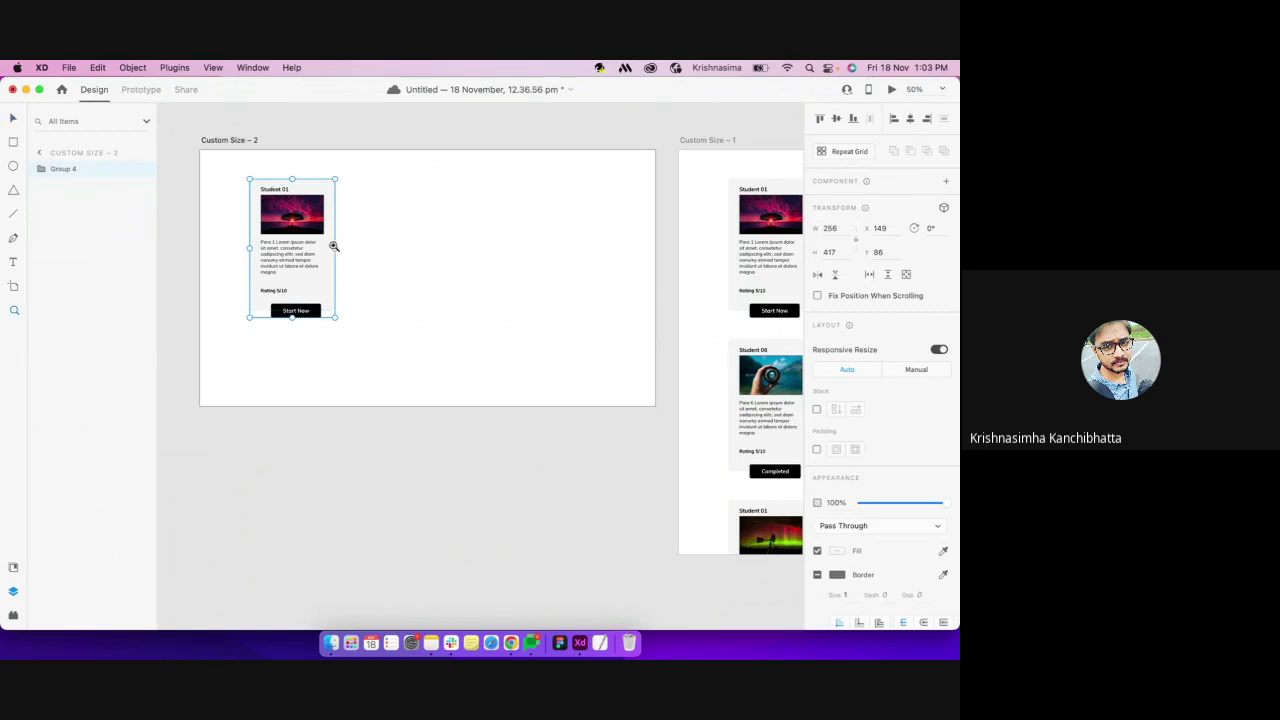
key("z")
left_click(351, 257)
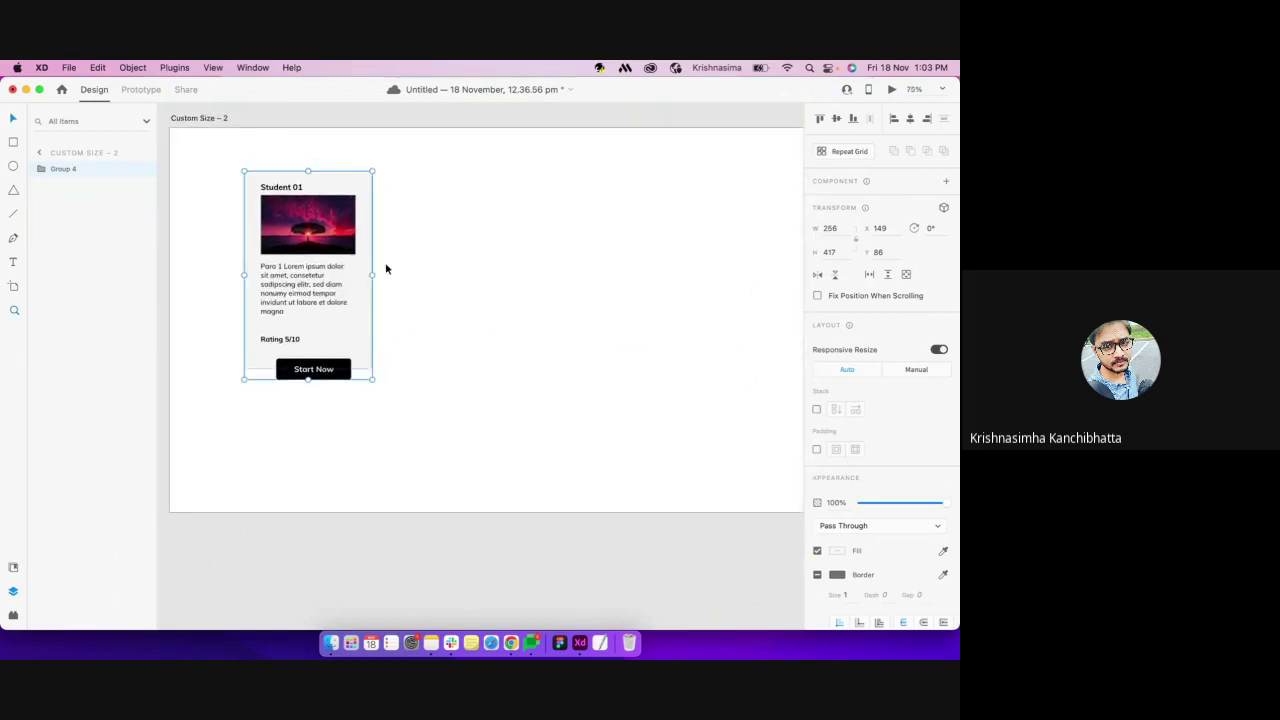
Replace the copied card's paragraph with "description", its title with "name" and its rating with "text" as placeholders
double_click(330, 293)
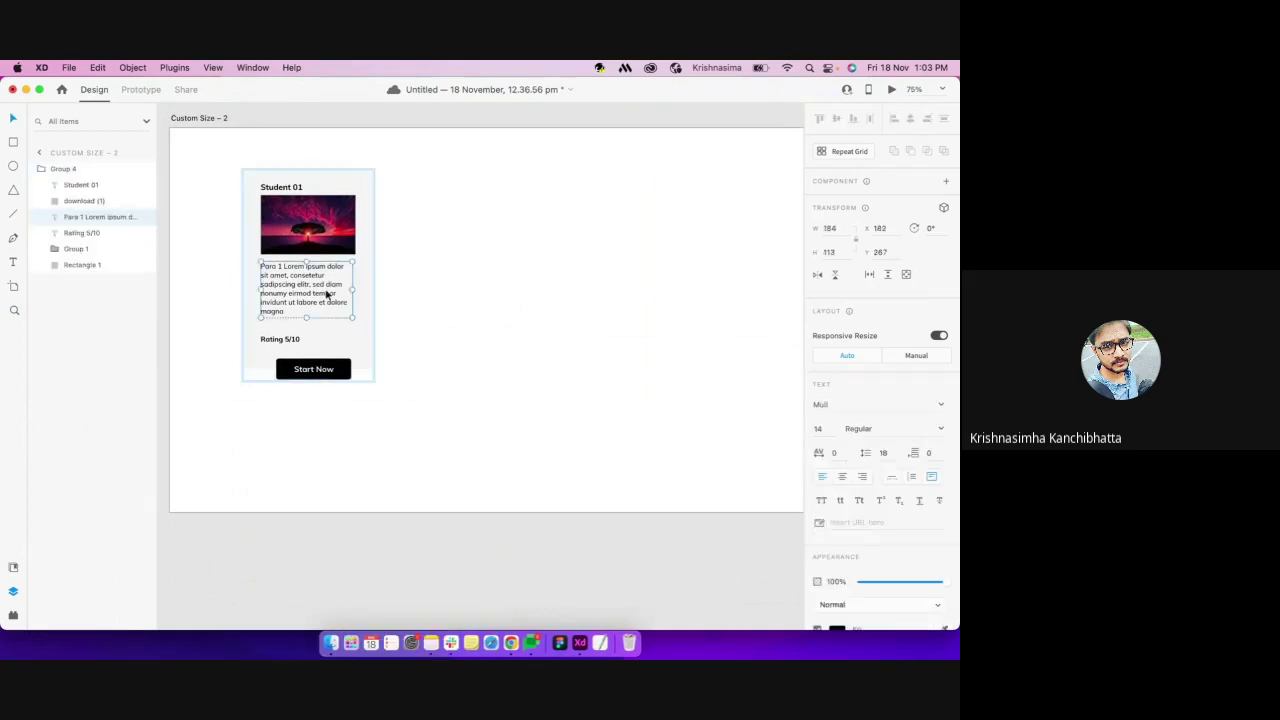
double_click(326, 292)
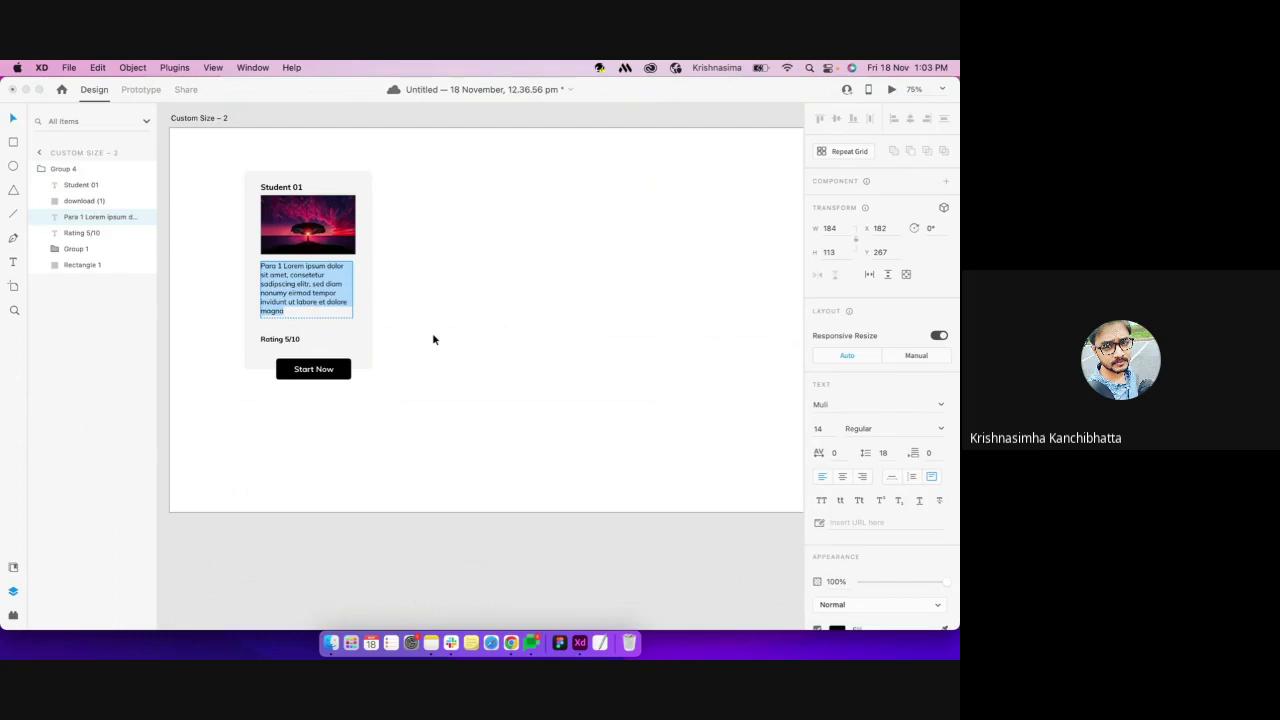
type("description")
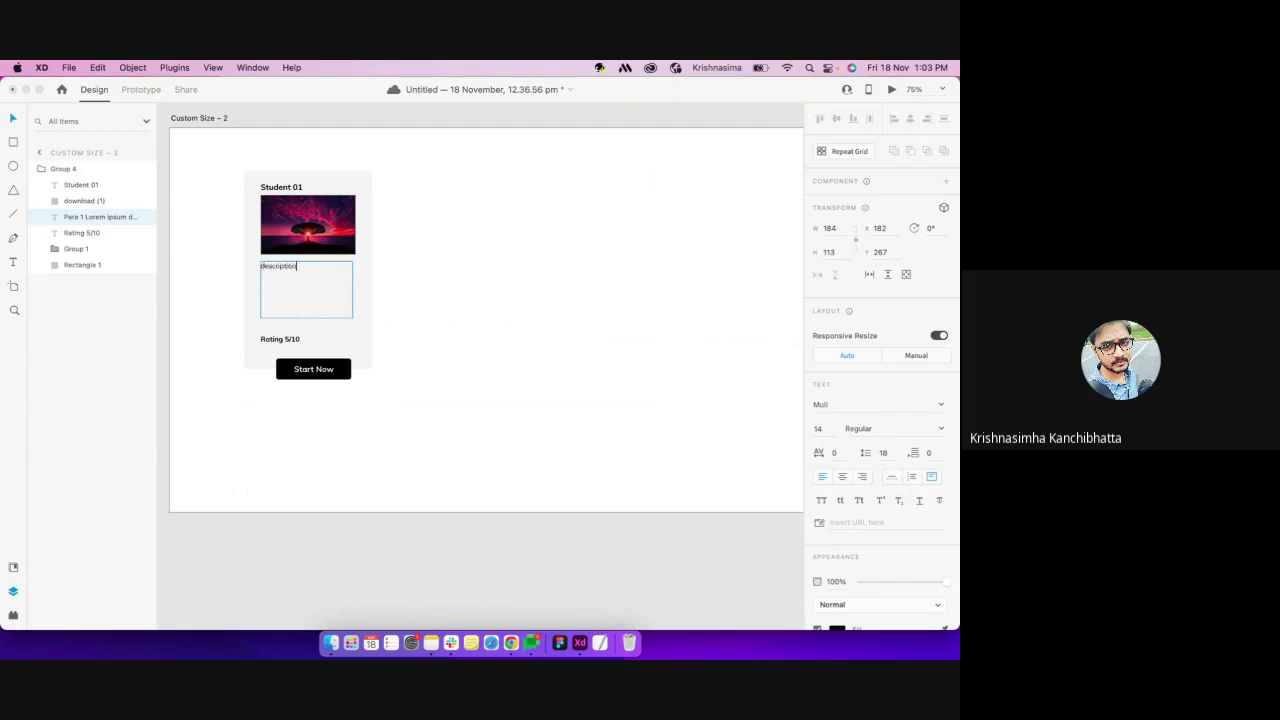
key("Escape")
double_click(290, 186)
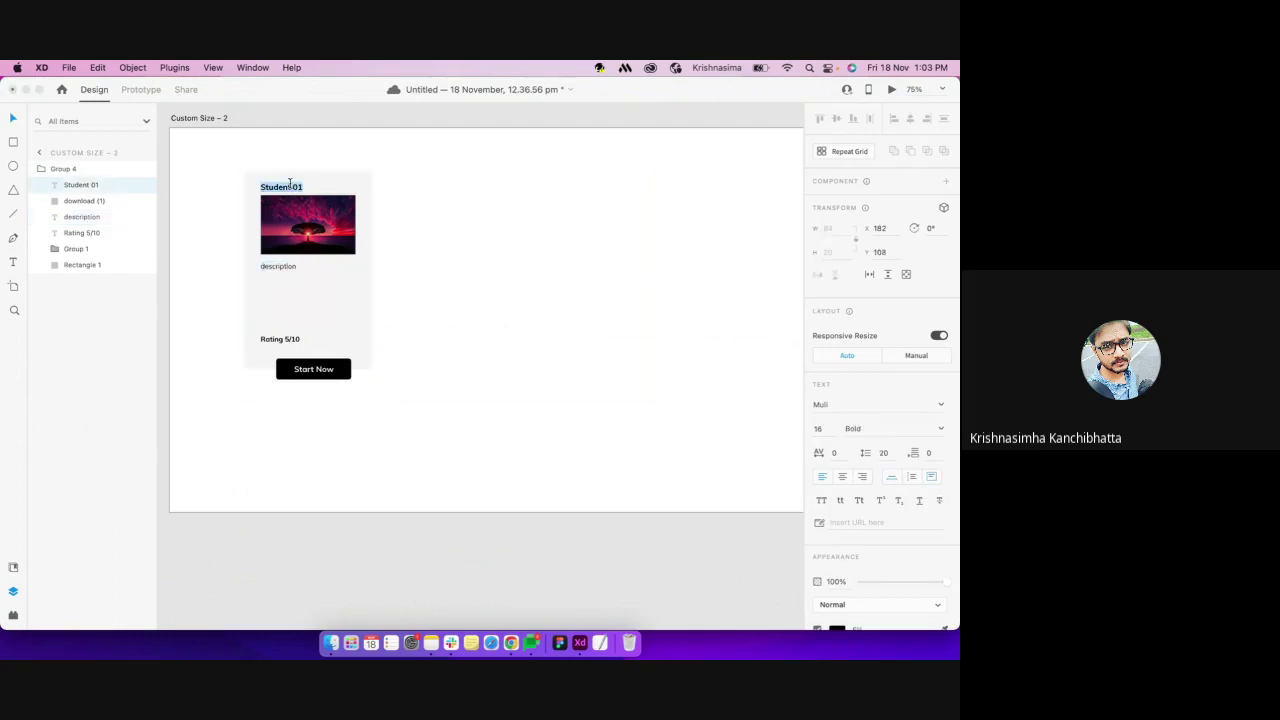
type("name")
left_click(320, 225)
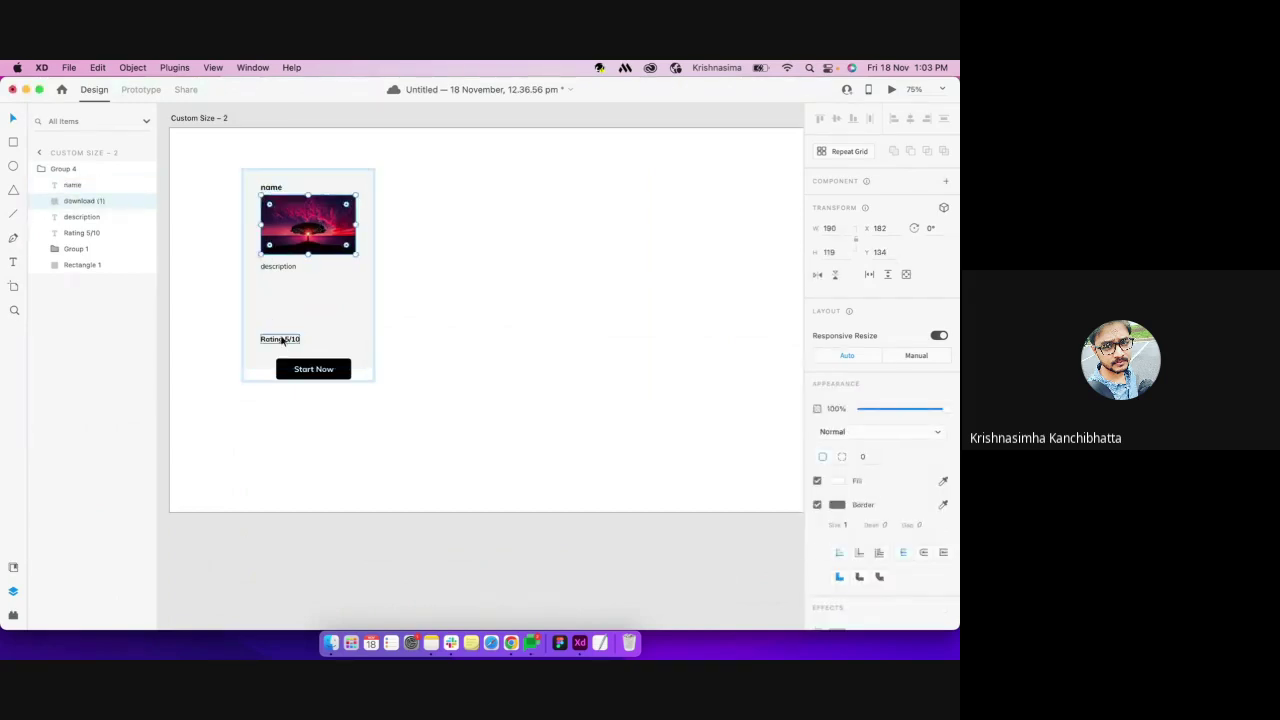
double_click(283, 340)
type("text")
key("Escape")
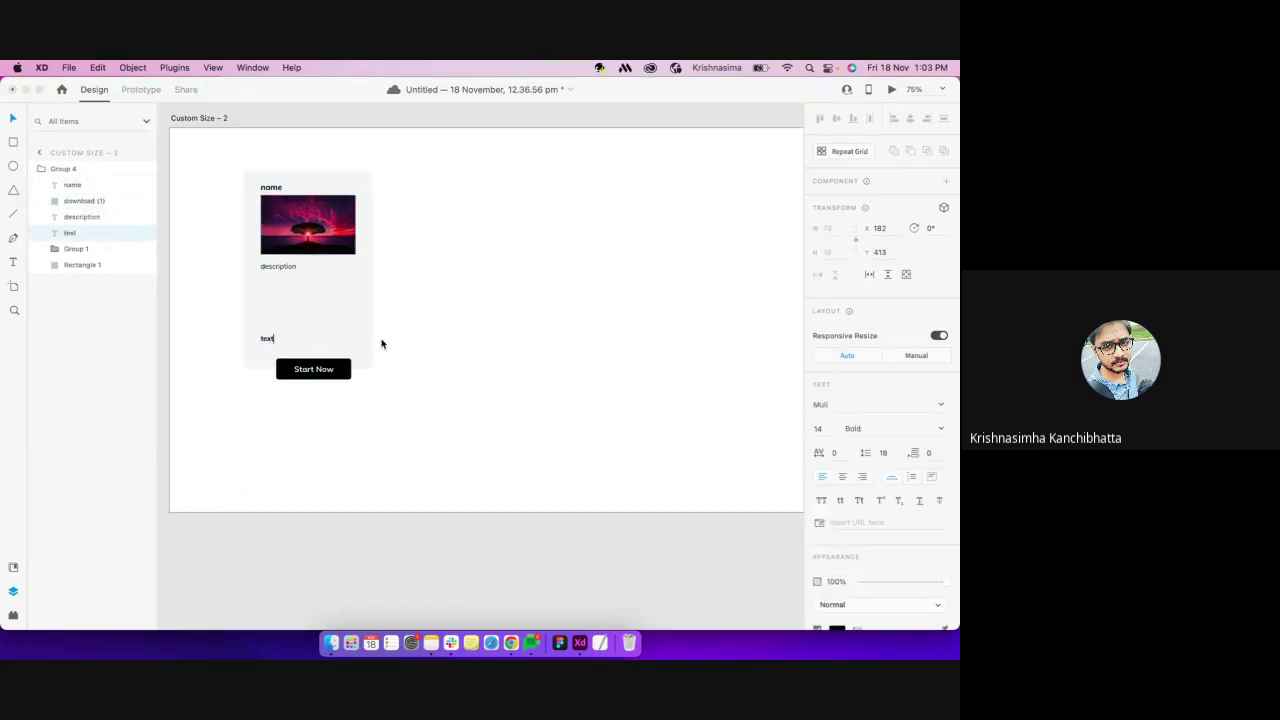
Select the whole card group and turn on a vertical stack with padding for it
left_click(320, 226)
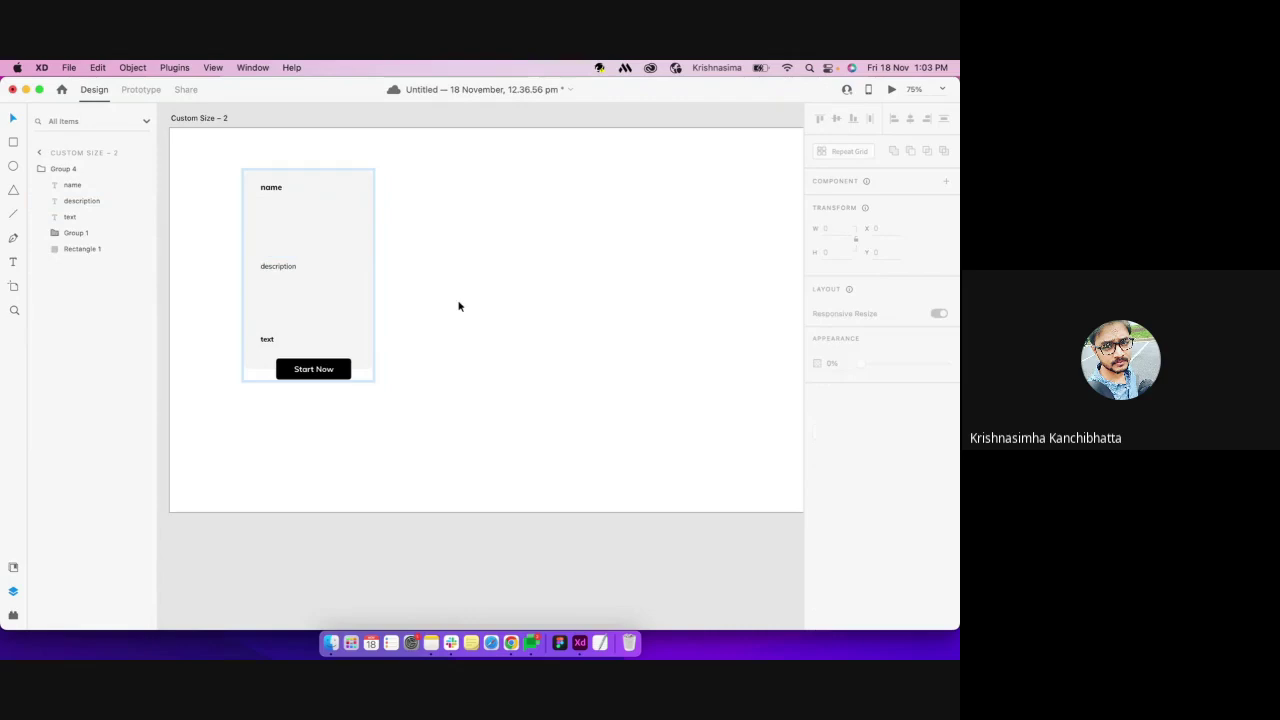
key("super+v")
left_click(372, 330)
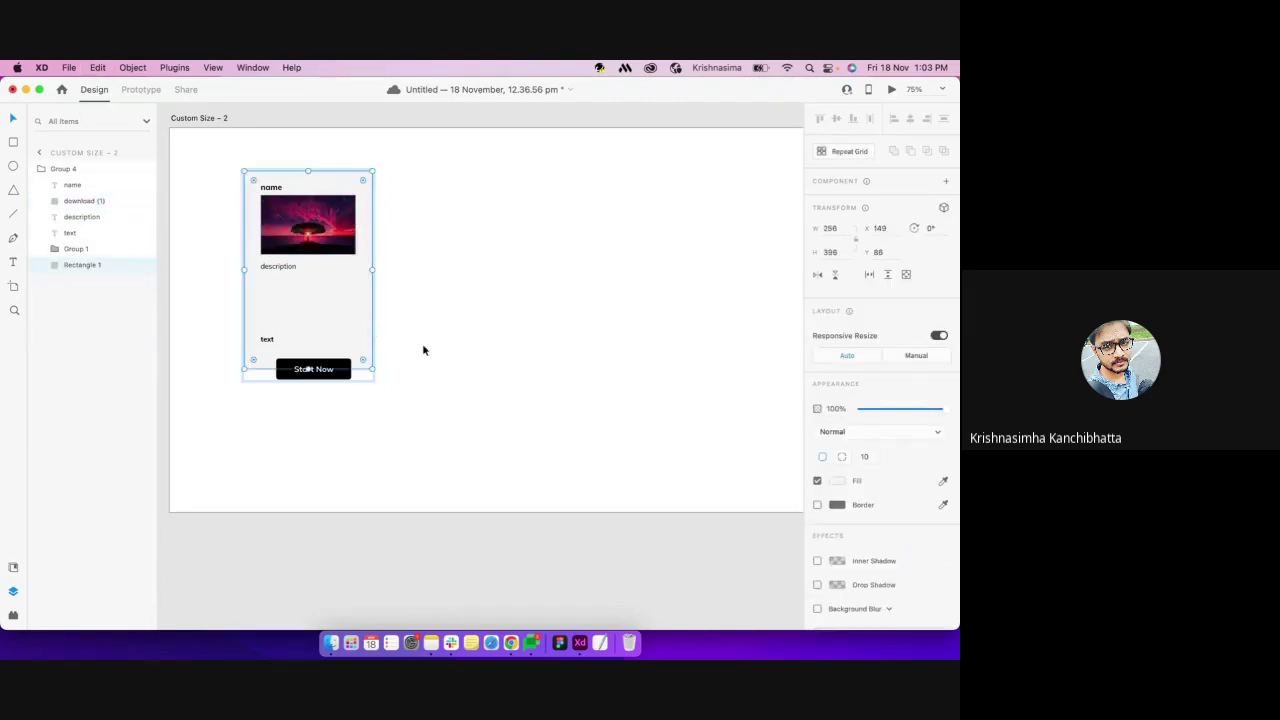
key("Escape")
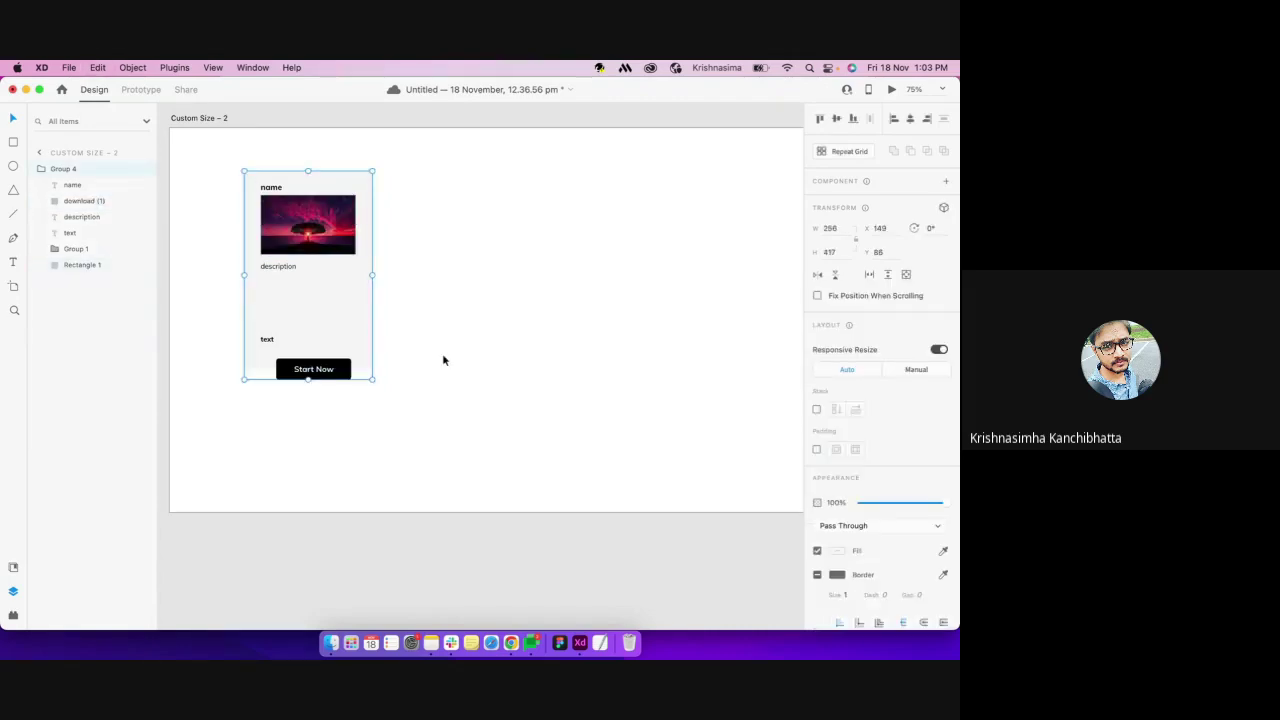
left_click(816, 409)
left_click(816, 449)
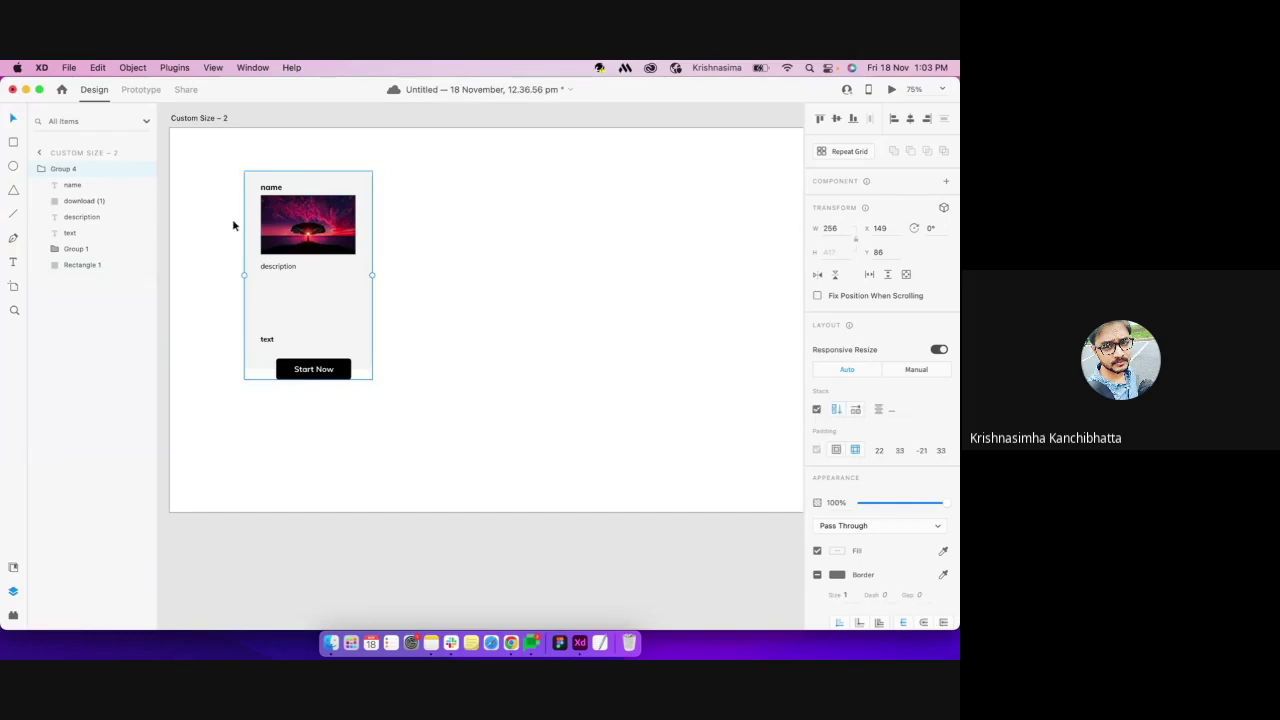
Delete the card's image and draw a placeholder rectangle about 193 by 120 between the name and description
double_click(307, 240)
key("BackSpace")
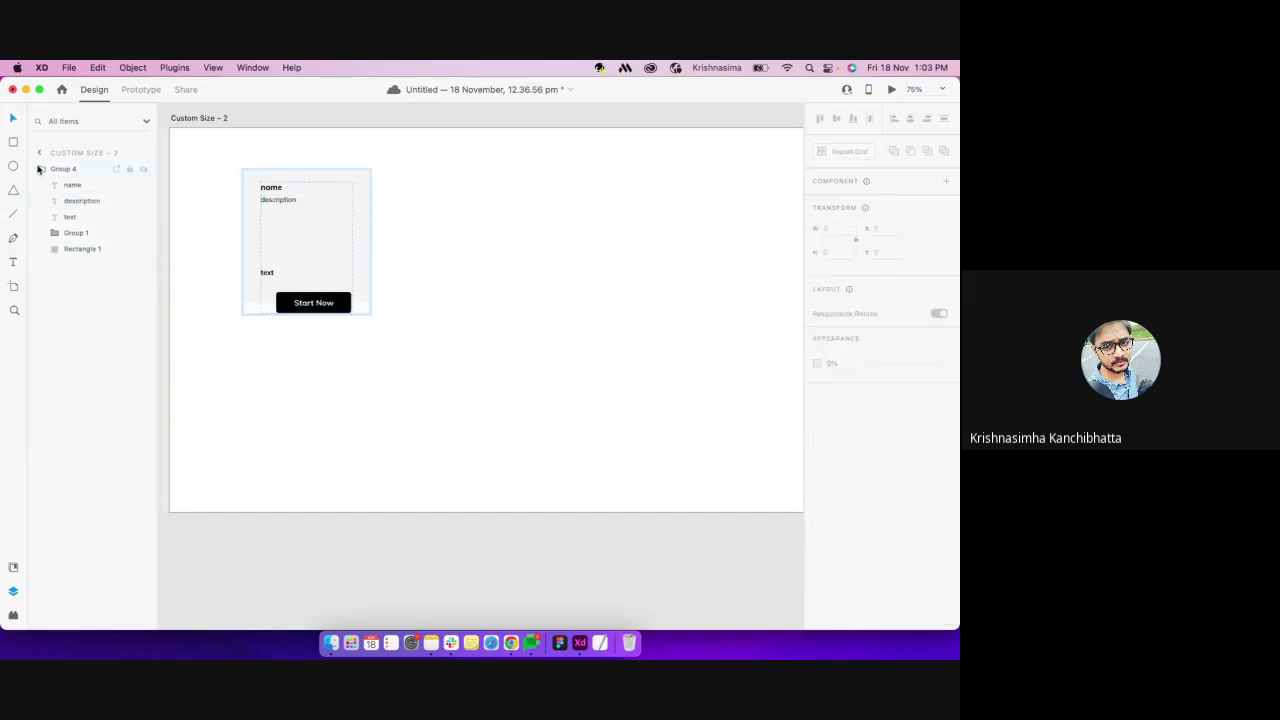
key("r")
mouse_move(261, 194)
left_mouse_down()
mouse_move(363, 219)
mouse_move(363, 266)
mouse_move(357, 254)
left_mouse_up()
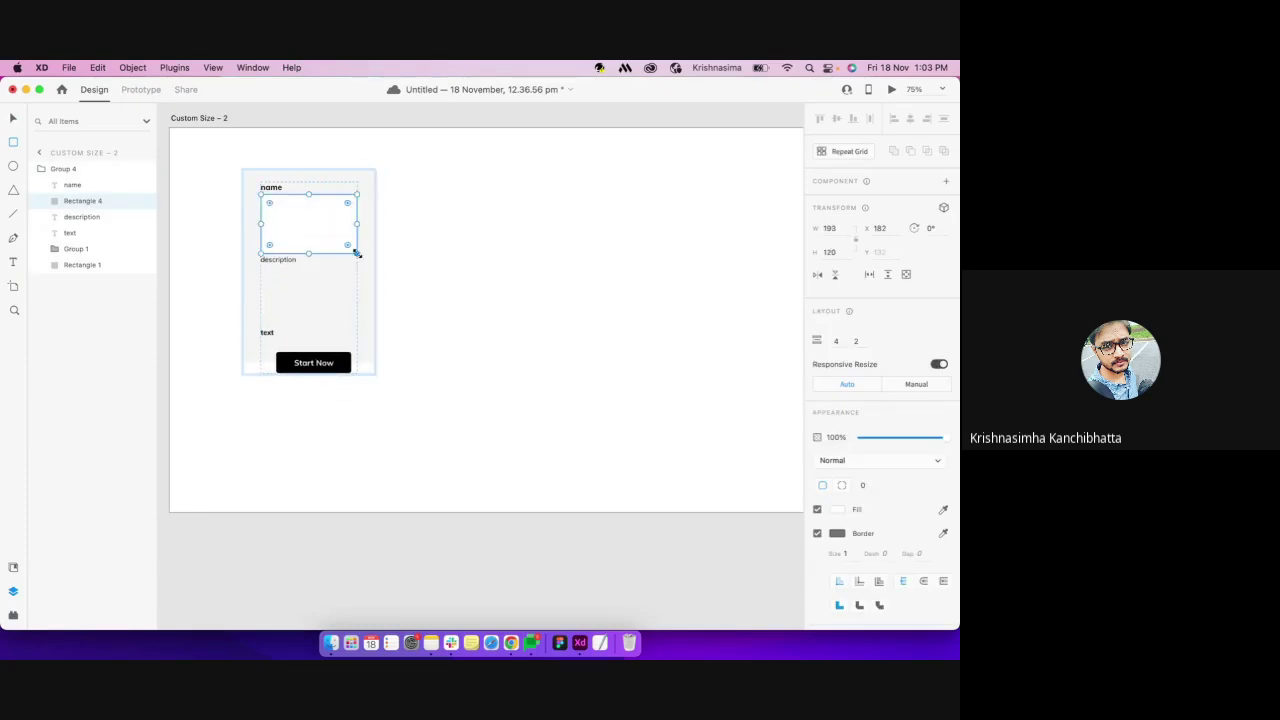
key("Escape")
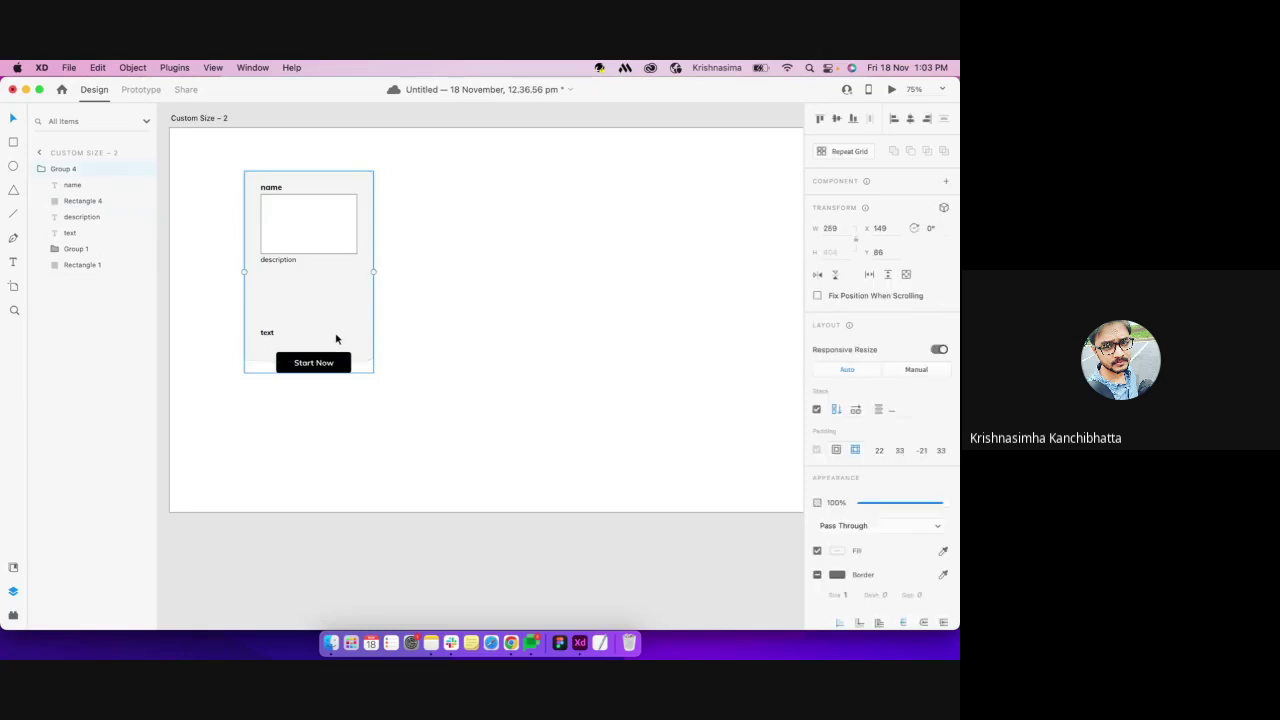
Switch to Finder and fill the card's name, description and text placeholders from the Title.txt, Paragraph and Score files
left_click(336, 638)
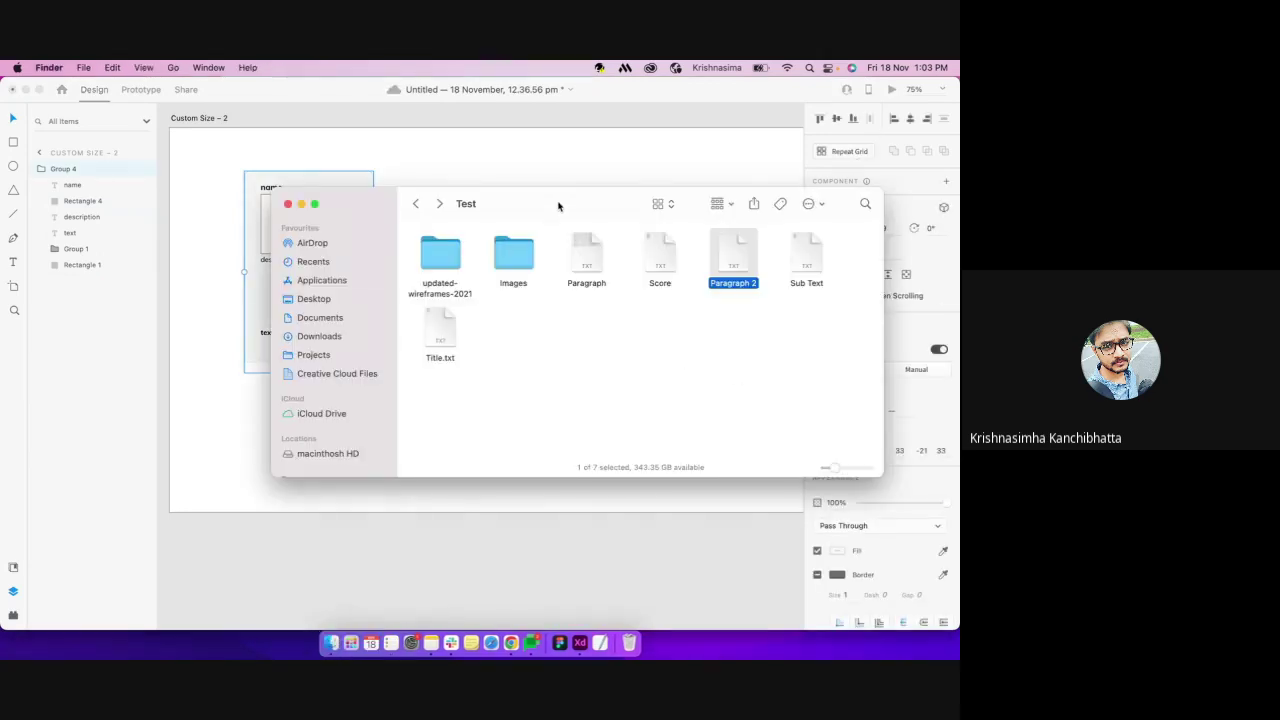
left_click_drag(558, 206, 786, 129)
left_click_drag(666, 257, 664, 258)
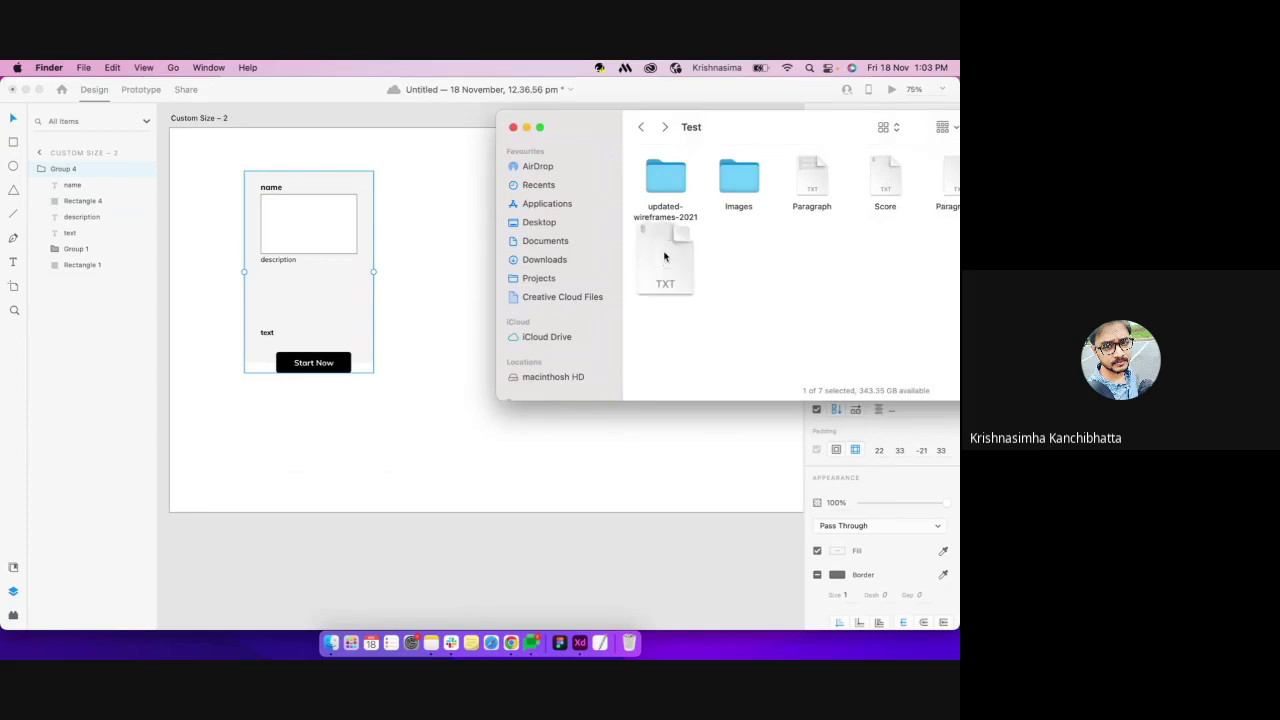
double_click(664, 258)
left_click(405, 103)
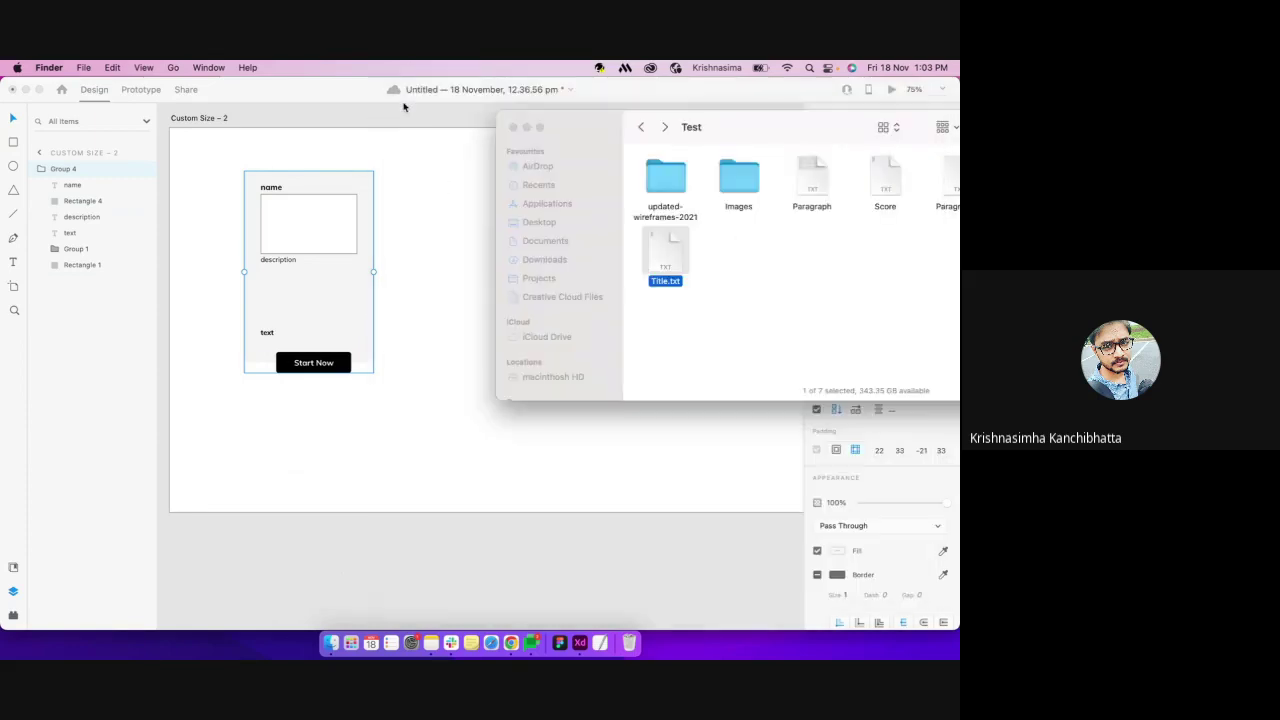
left_click(666, 258)
left_click_drag(666, 258, 279, 187)
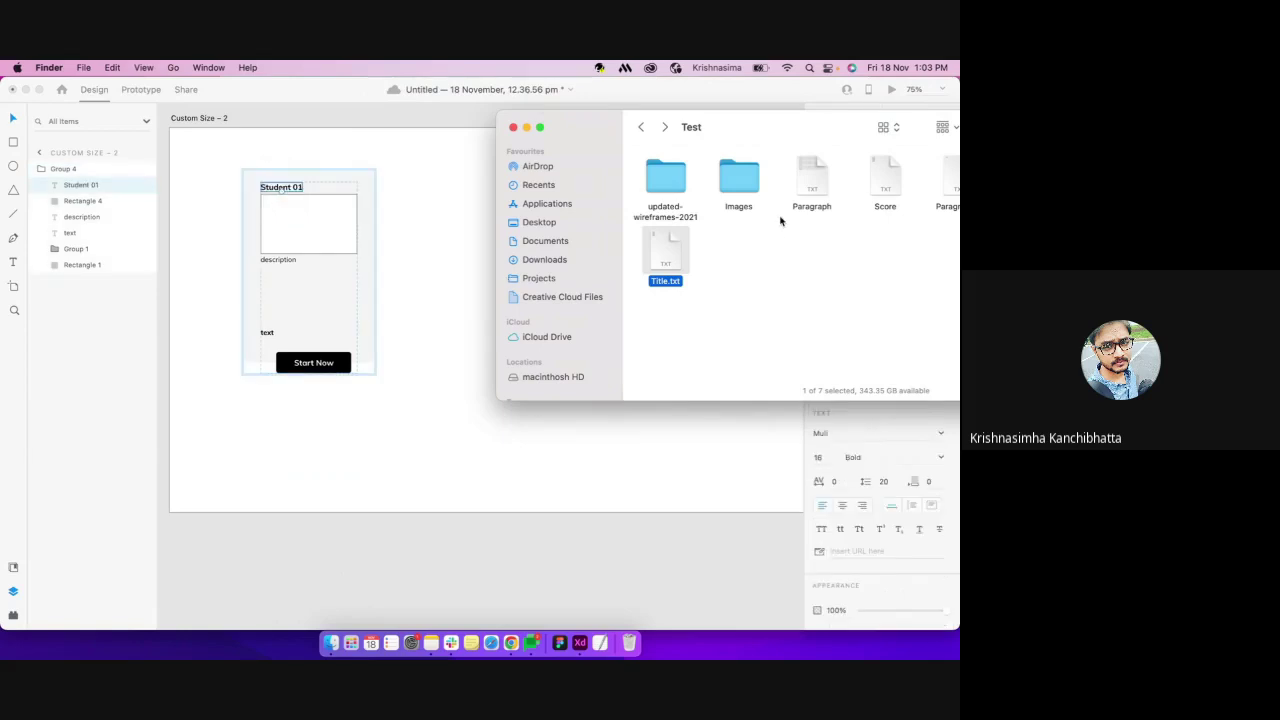
left_click_drag(810, 188, 273, 298)
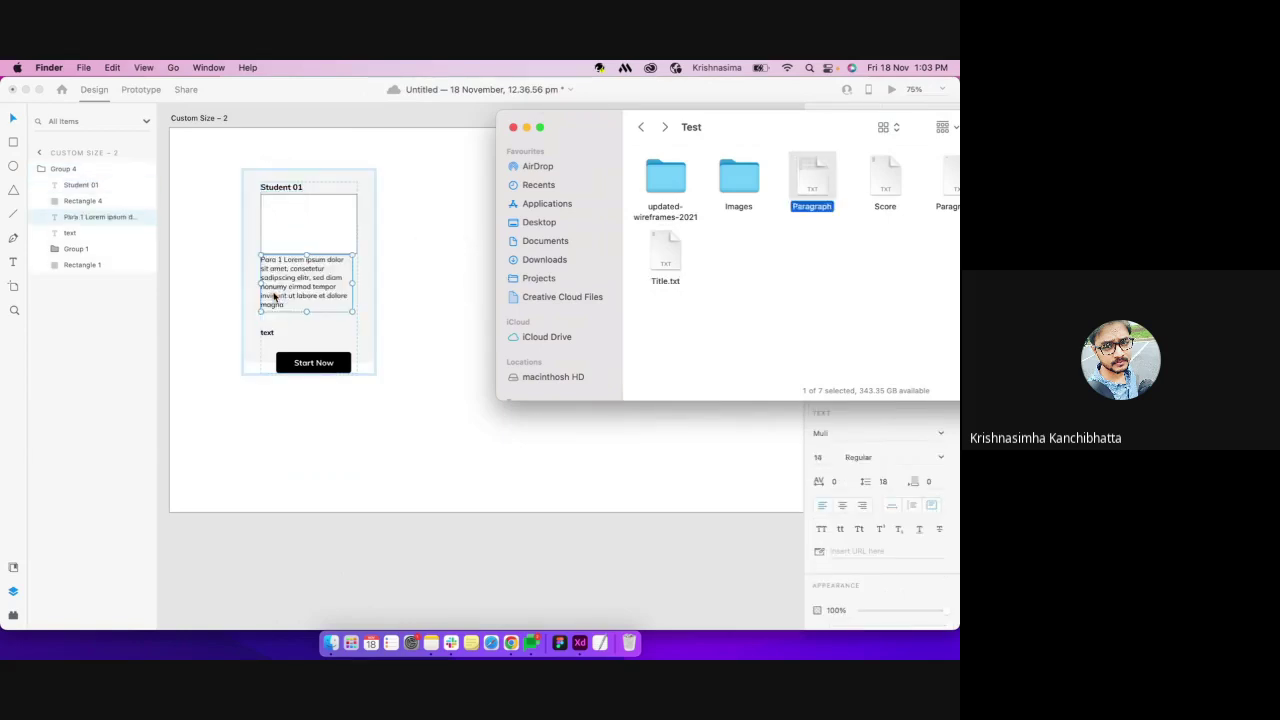
left_click_drag(885, 182, 268, 338)
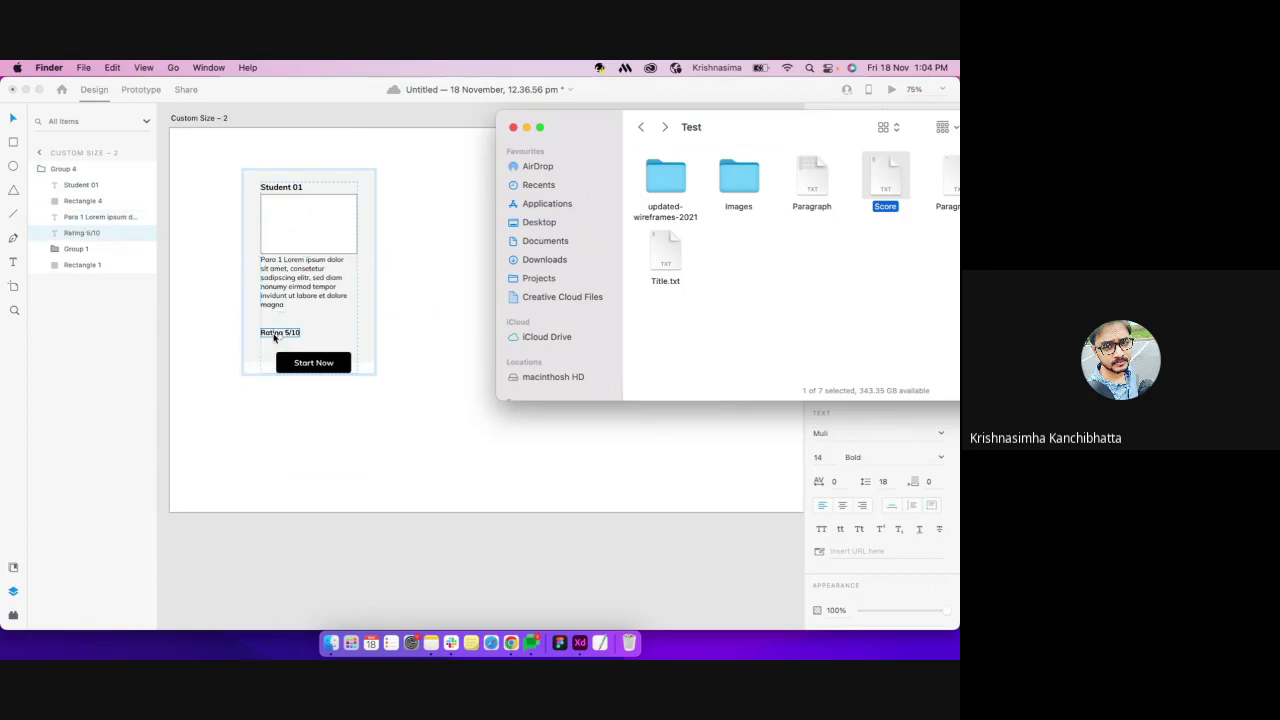
Fill the card's placeholder rectangle with all the pictures in the Images folder and return to Adobe XD
double_click(745, 179)
left_click(667, 178)
key("super+a")
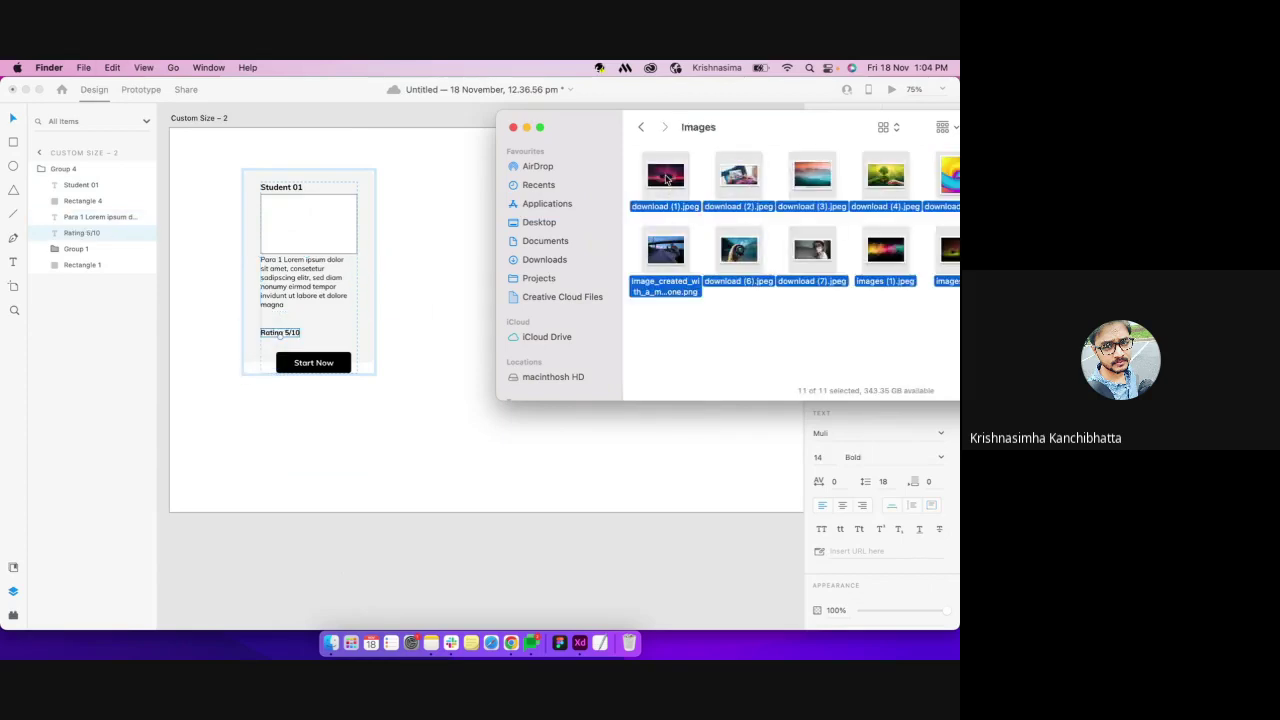
left_click_drag(667, 178, 344, 232)
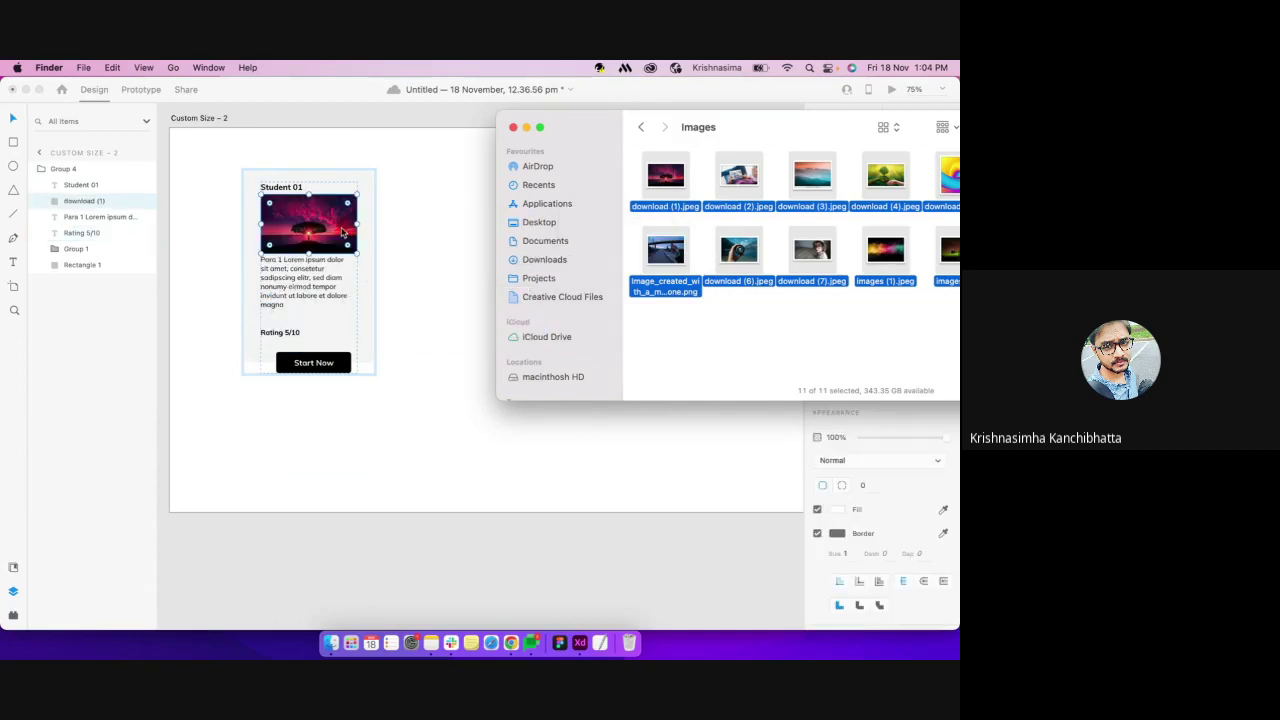
left_click(450, 279)
Turn the card group into a repeat grid and extend it horizontally to about 1240 wide
left_click(414, 294)
left_click(354, 274)
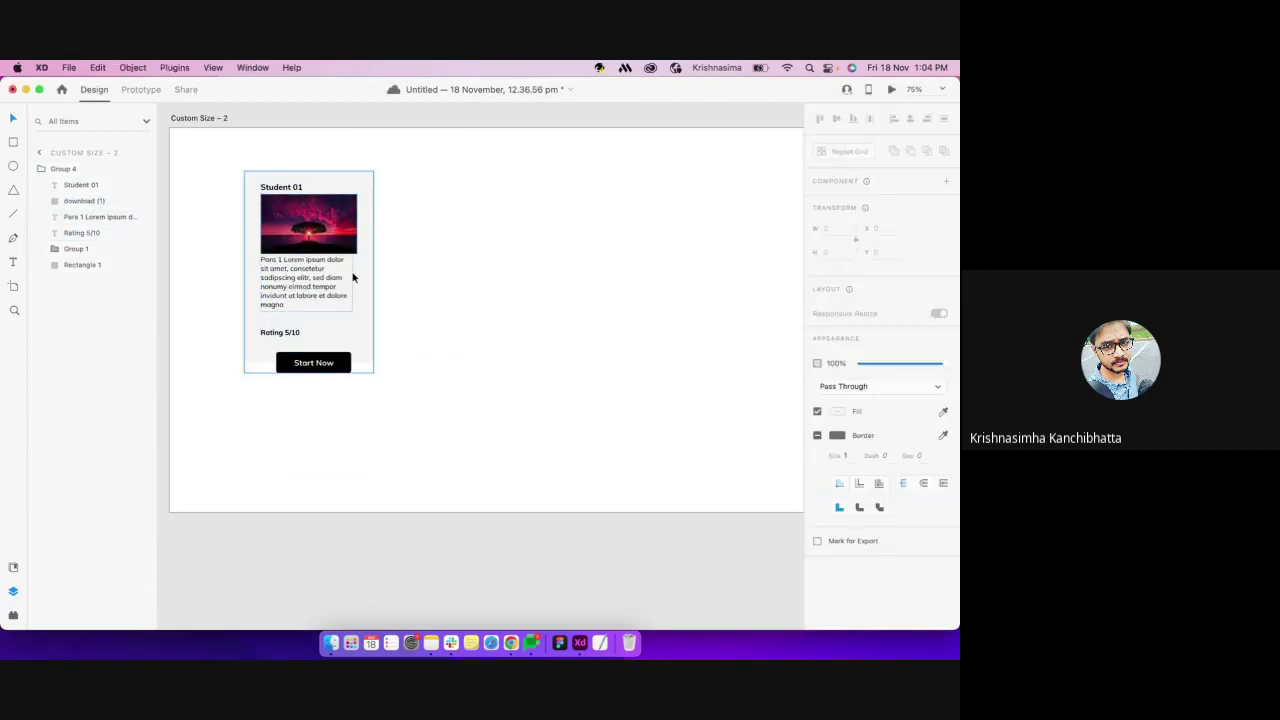
left_click(865, 155)
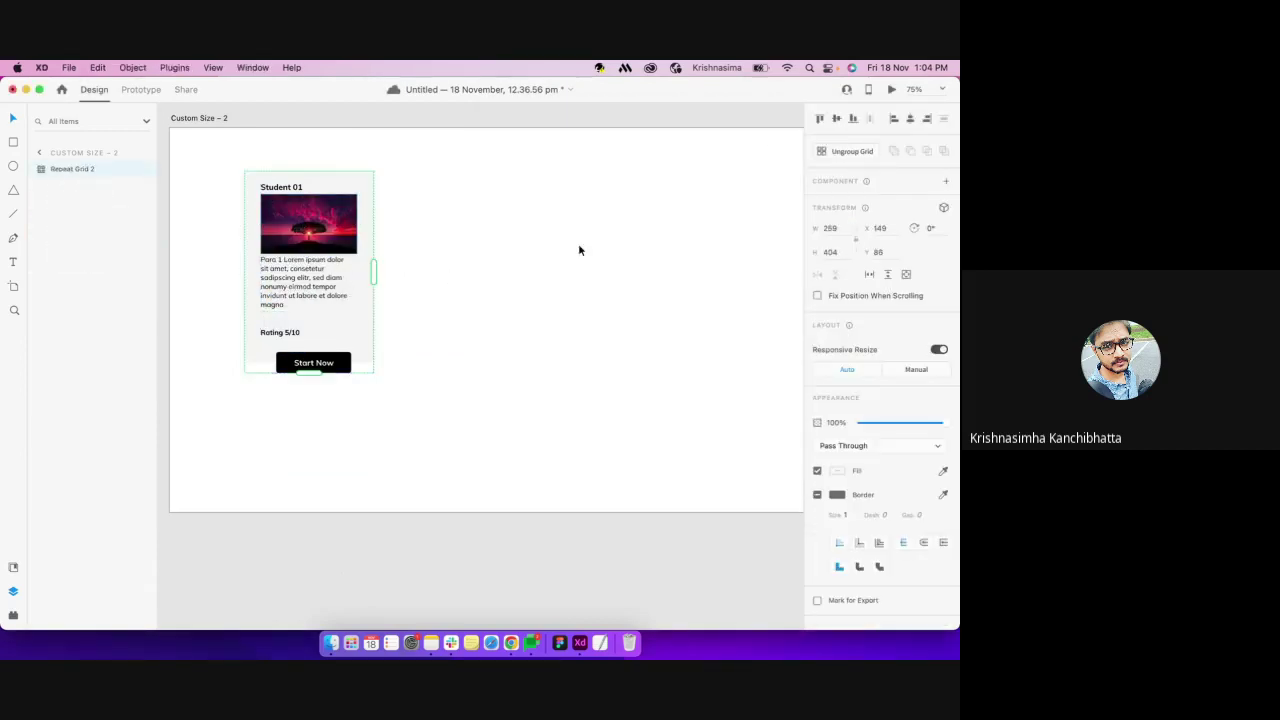
left_click_drag(374, 270, 796, 270)
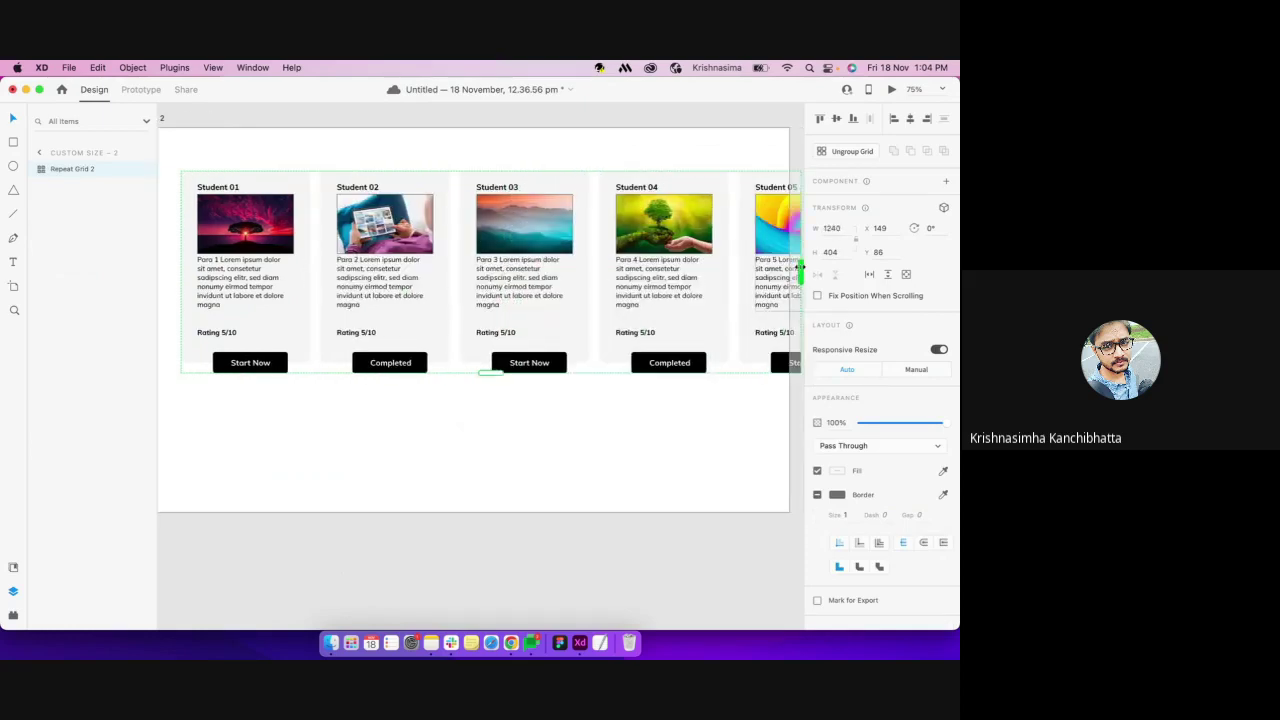
Move the repeat grid nearer the artboard's left edge and resize it to about 1112 by 902, with four cards per row
key("super+minus")
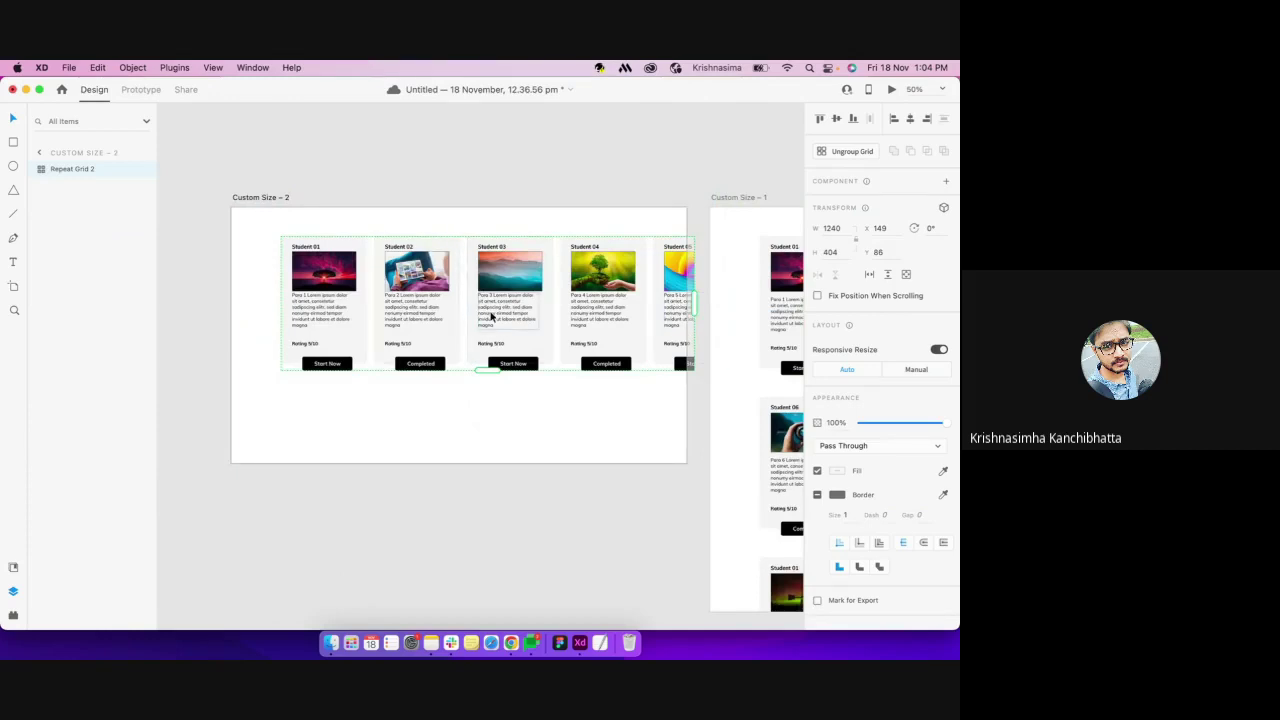
left_click_drag(490, 316, 455, 318)
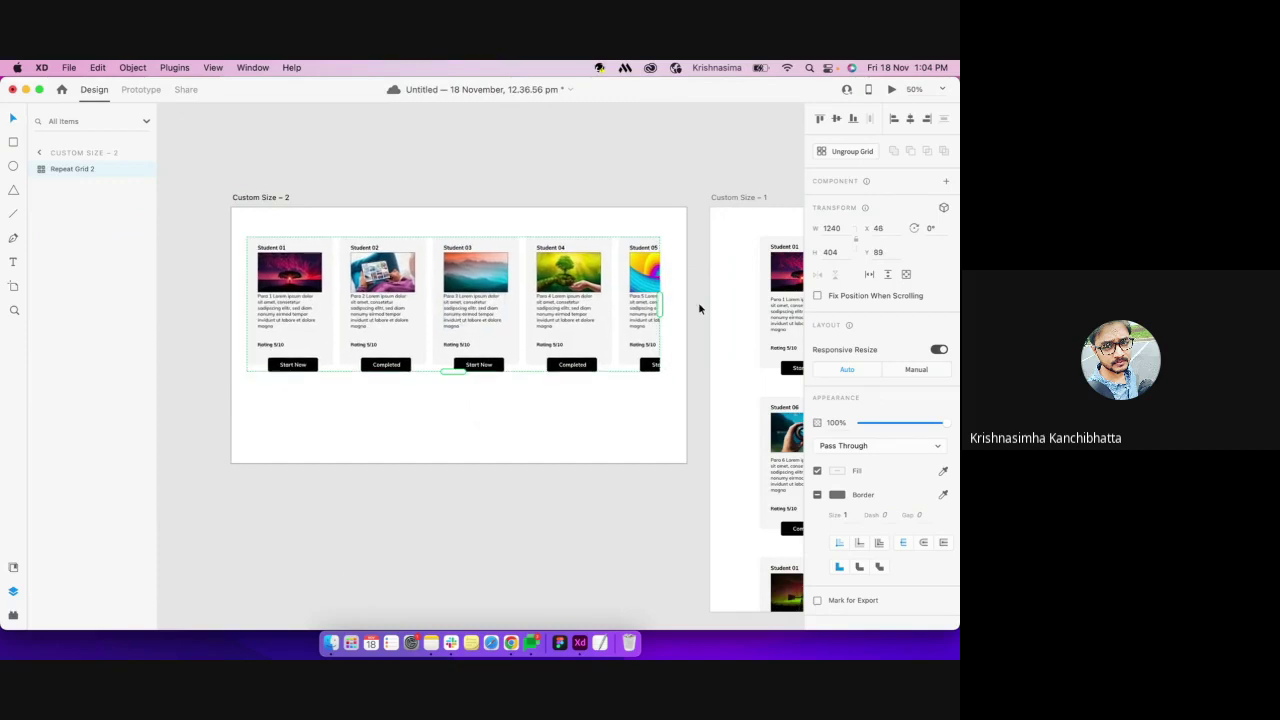
left_click_drag(662, 302, 614, 302)
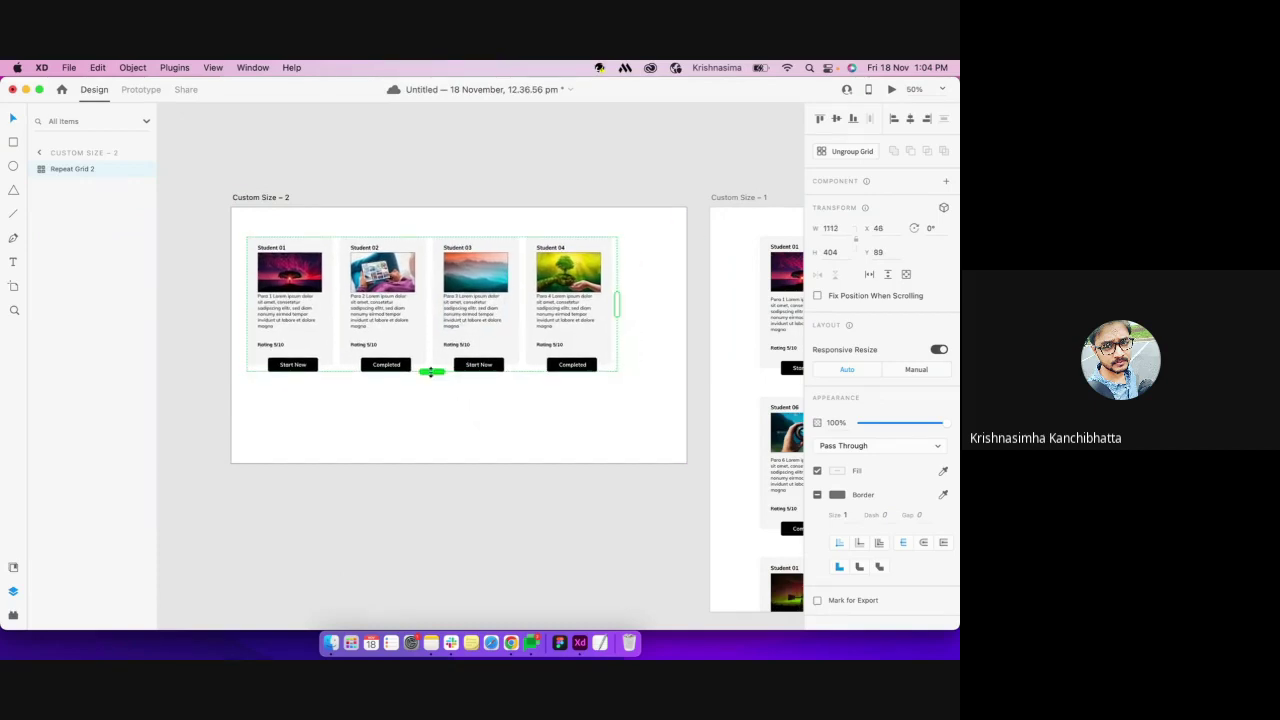
left_click_drag(429, 371, 431, 538)
Extend the Custom Size – 2 artboard downward to about 1155 high, select the repeat grid and check its cards up close
left_click(265, 198)
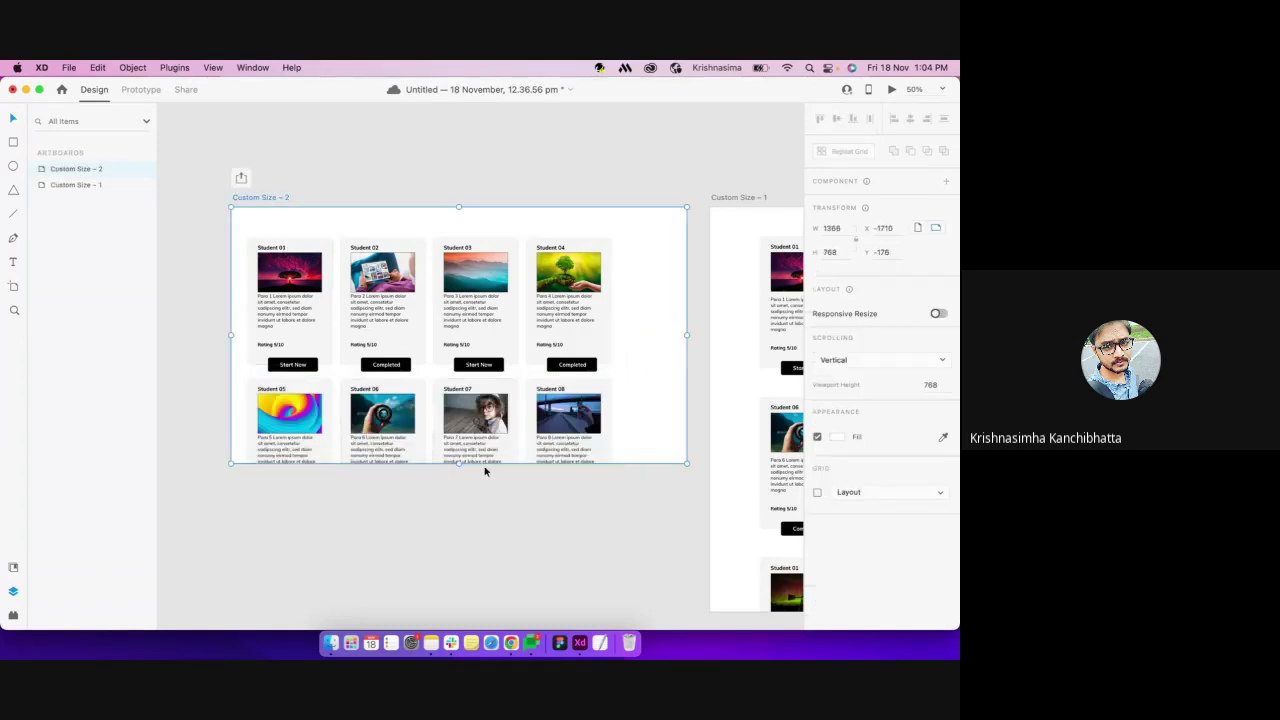
left_click_drag(457, 463, 452, 591)
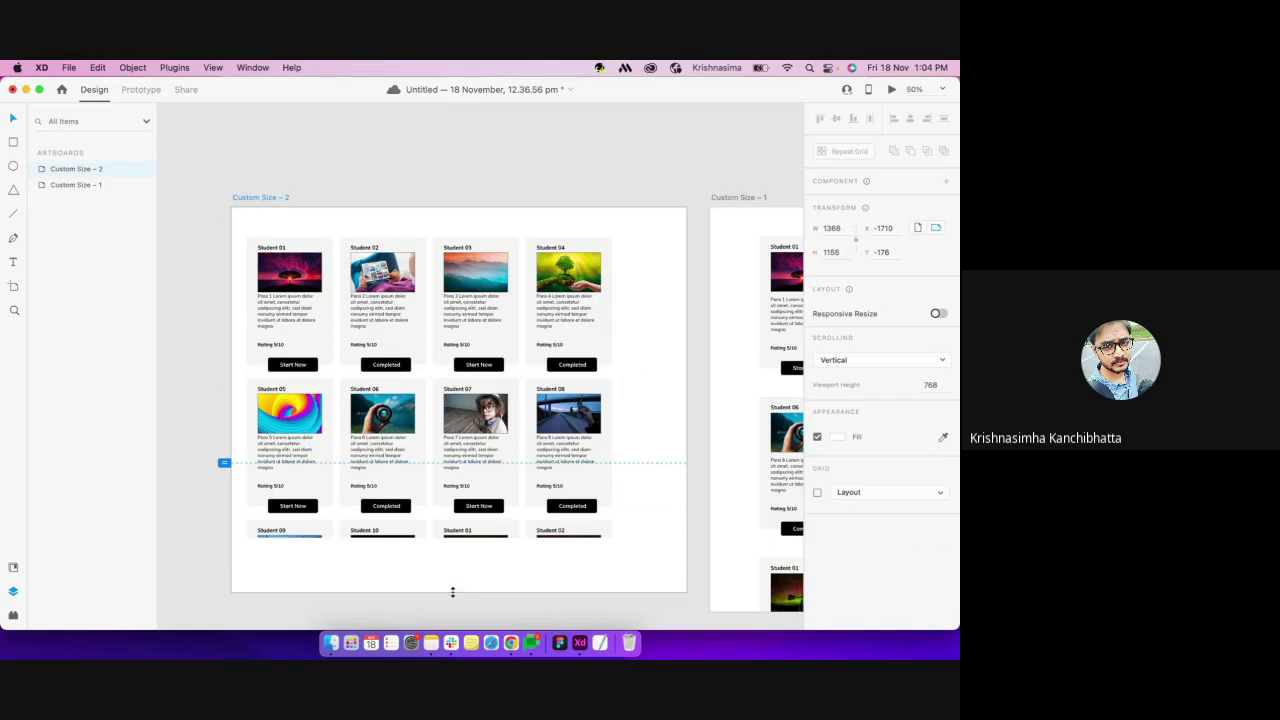
left_click(435, 537)
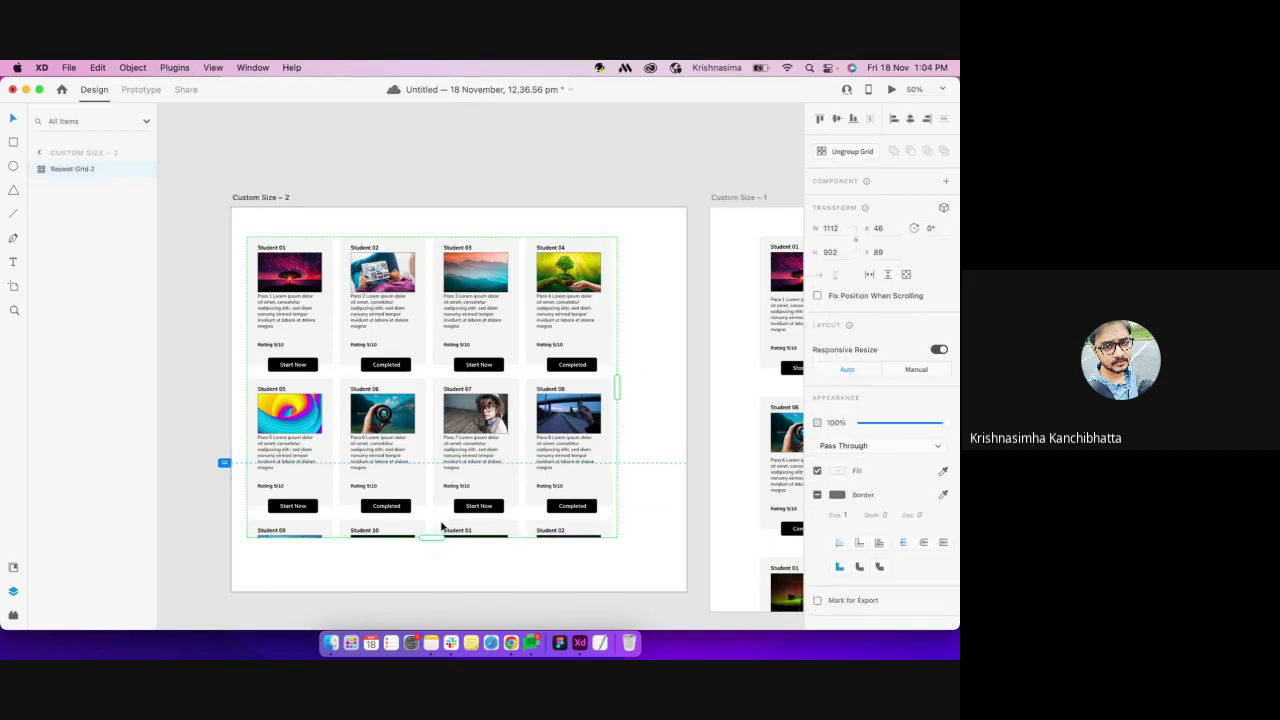
key("z")
left_click(494, 477)
scroll(494, 477, "up", 3)
scroll(494, 477, "left", 3)
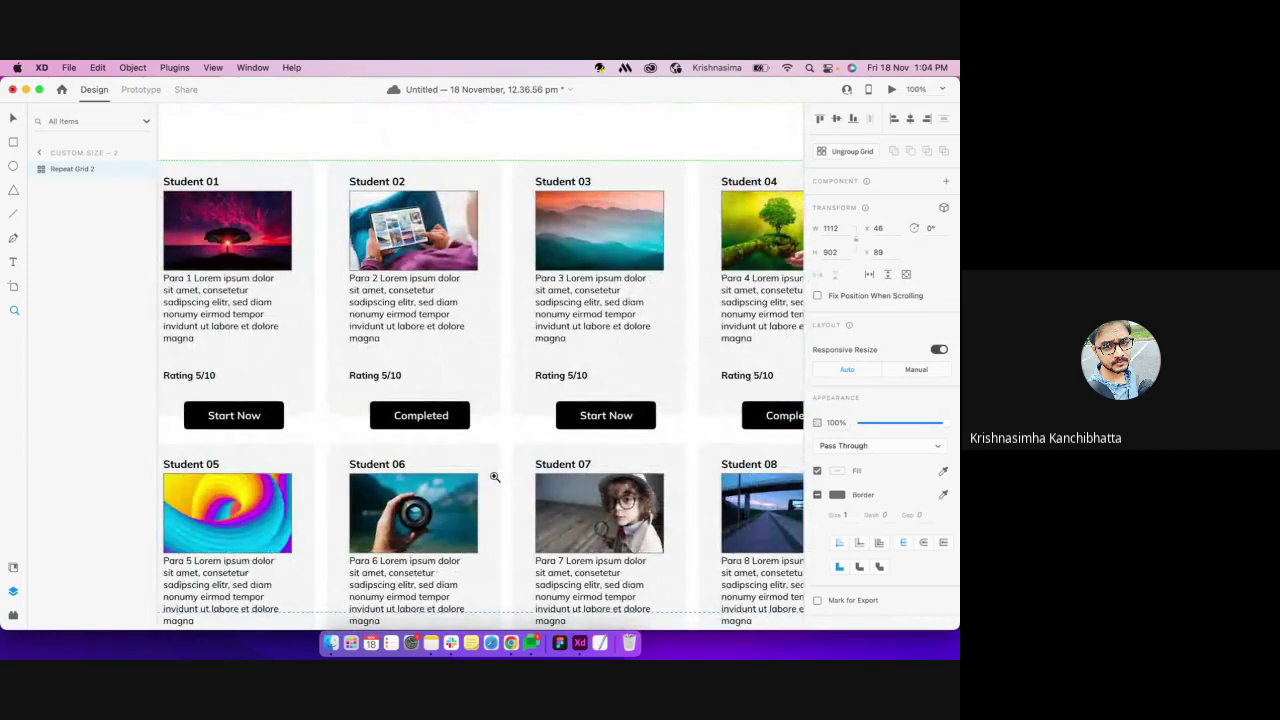
left_click(494, 477, "alt")
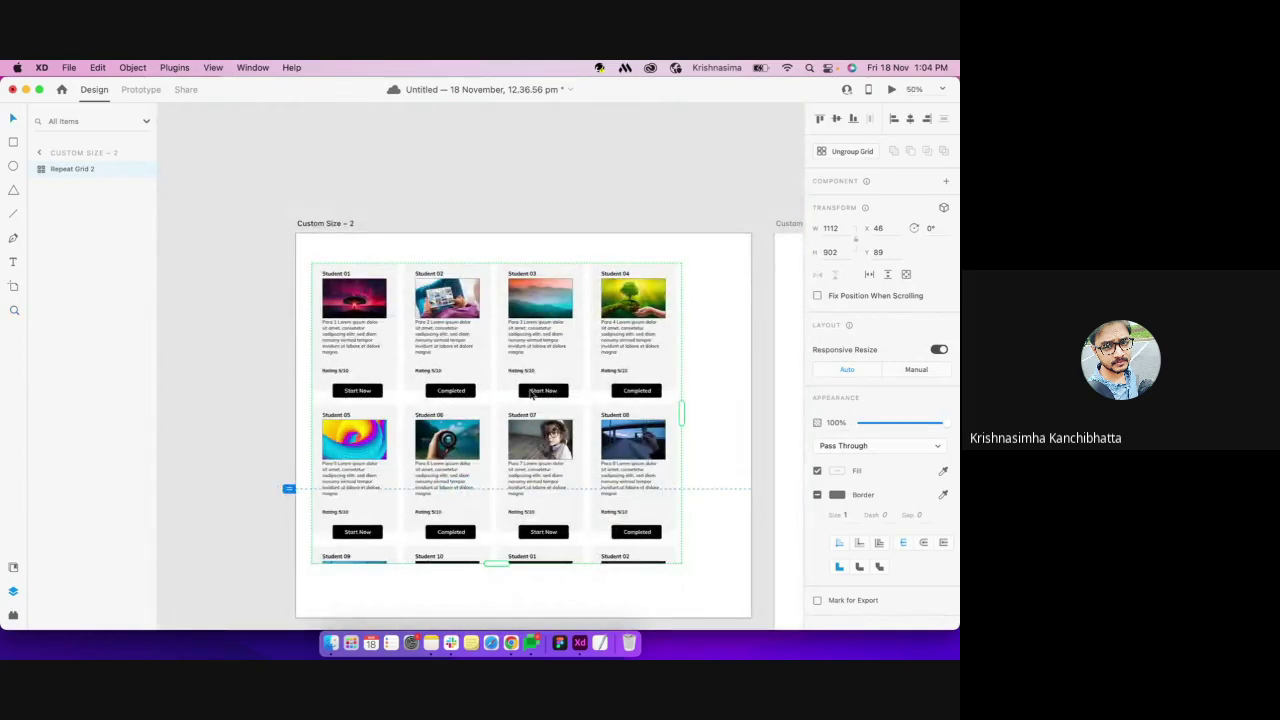
scroll(531, 395, "down", 2)
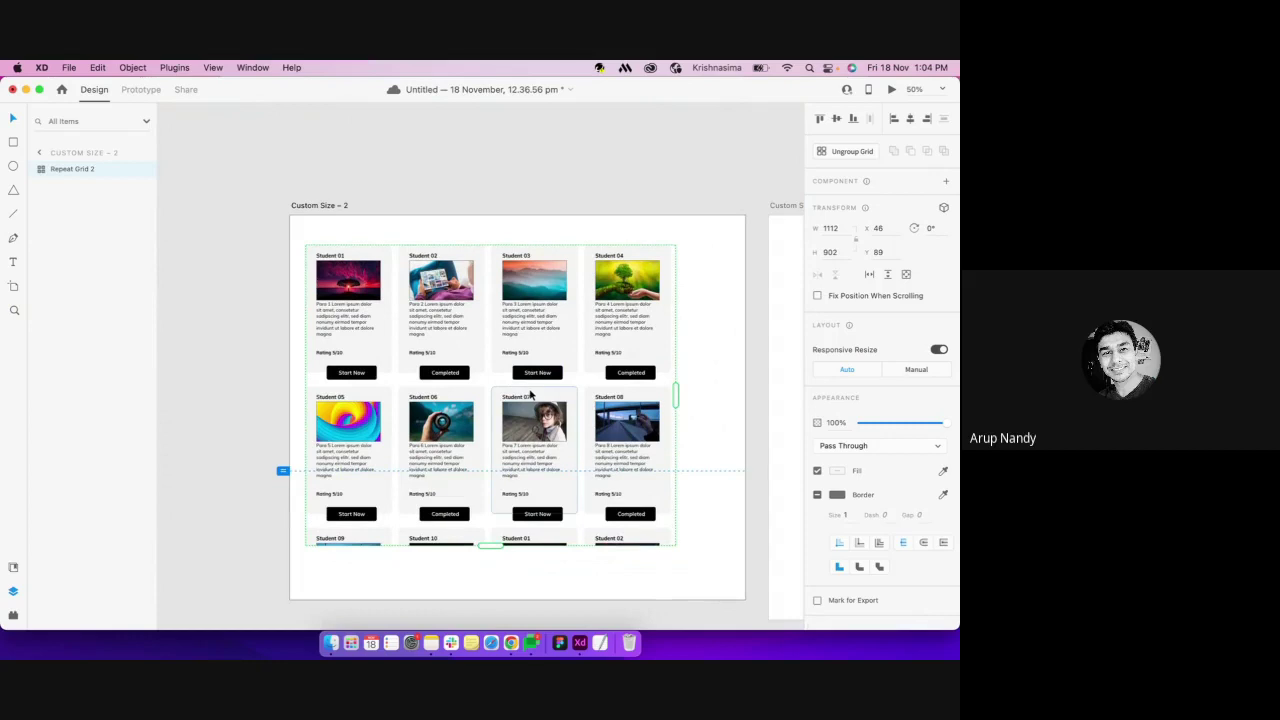
left_click(692, 511)
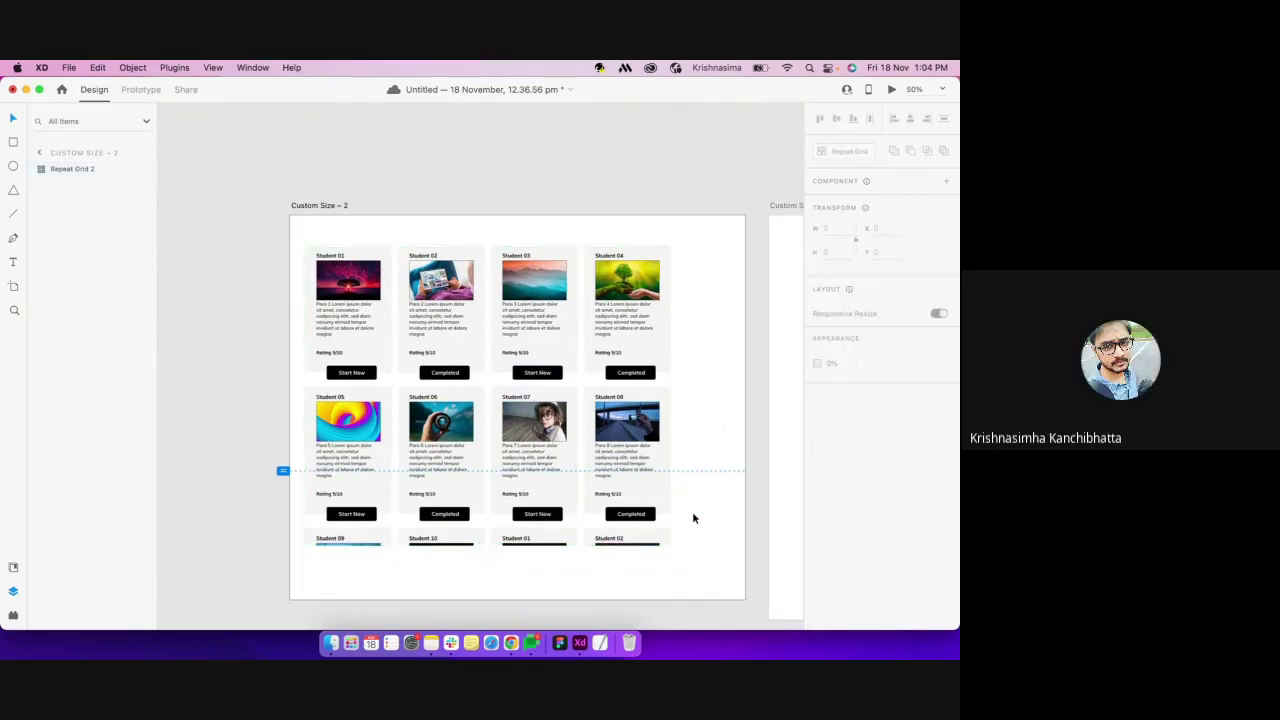
Switch to the Google Meet call in Chrome, check its chat and participant list, and return to Adobe XD
left_click(514, 645)
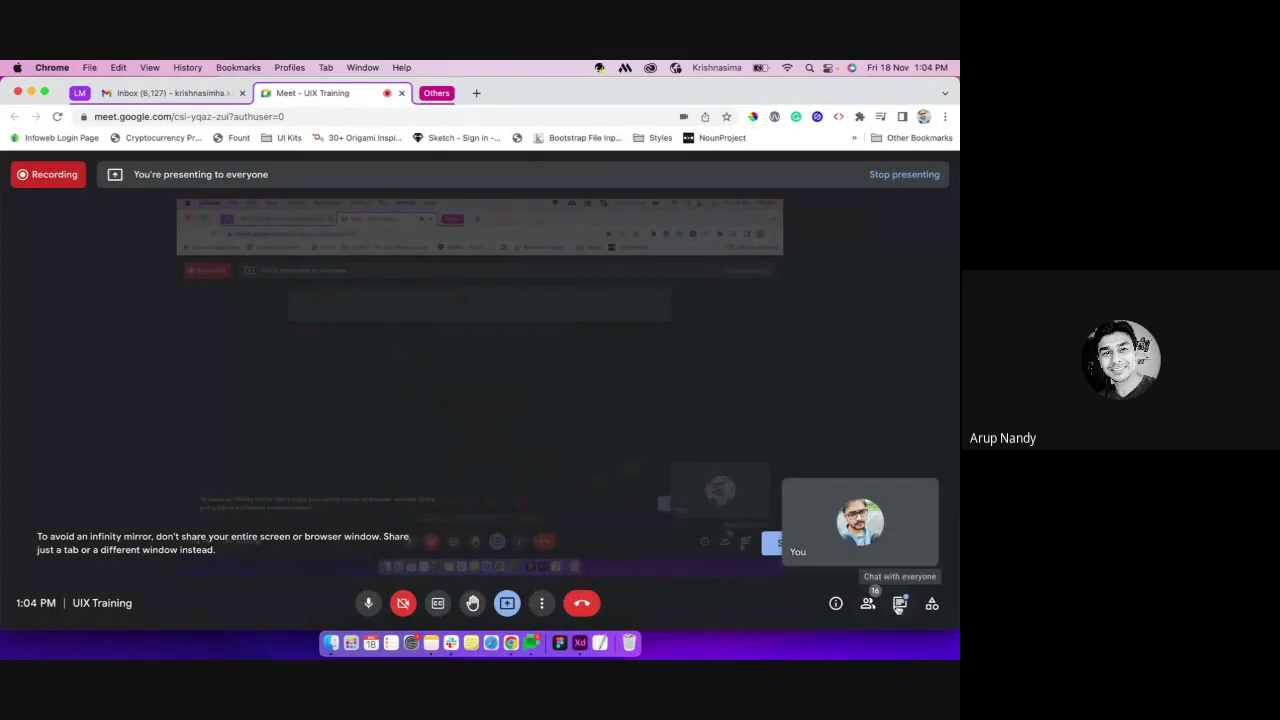
left_click(899, 604)
left_click(899, 604)
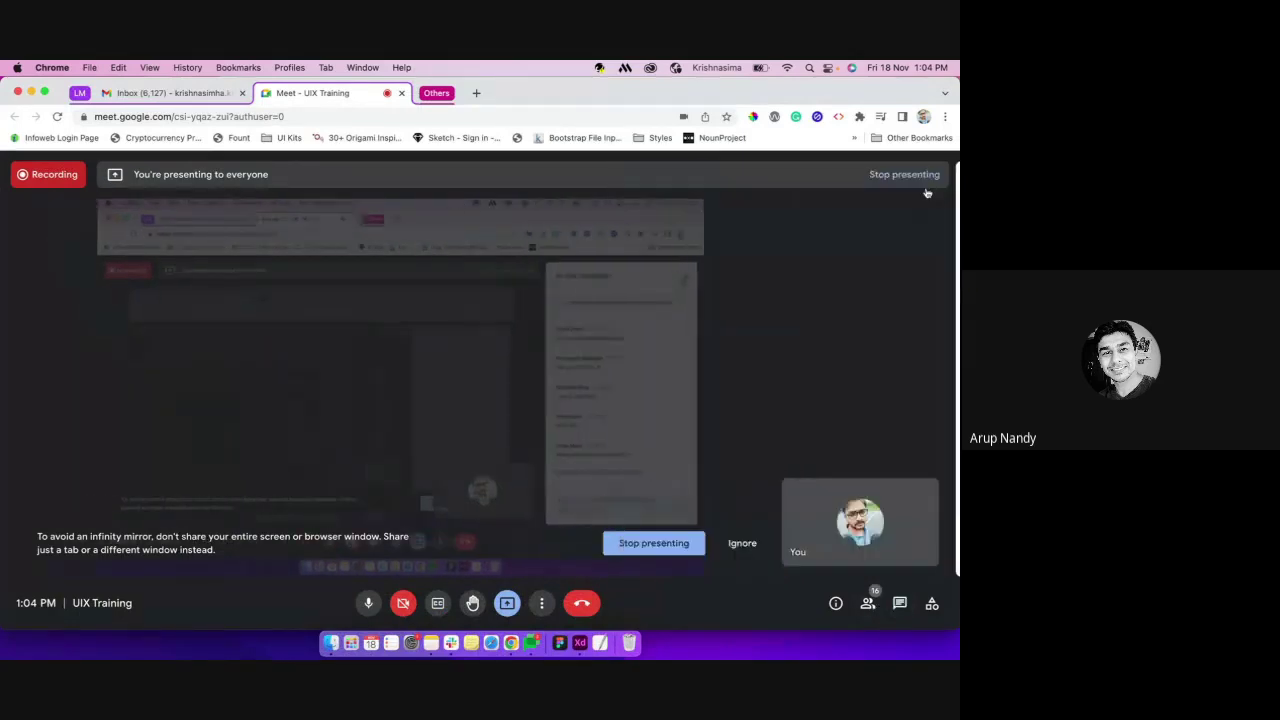
left_click(867, 604)
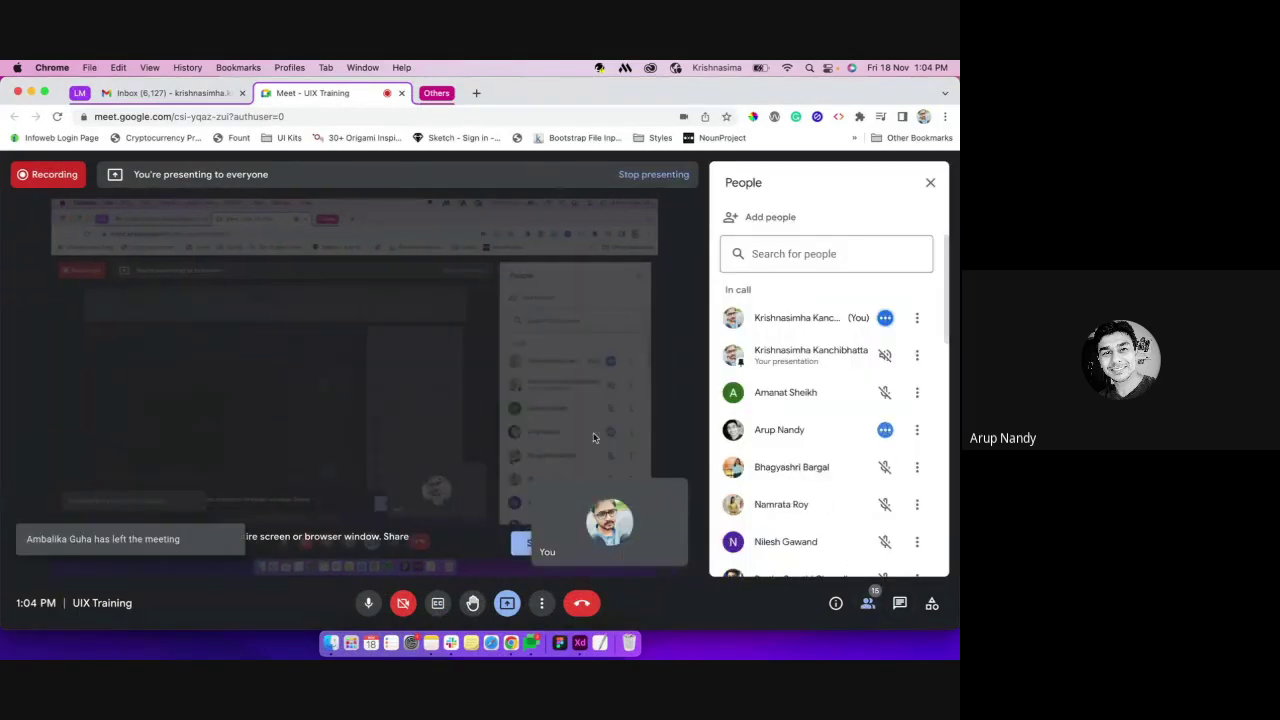
key("super+Tab")
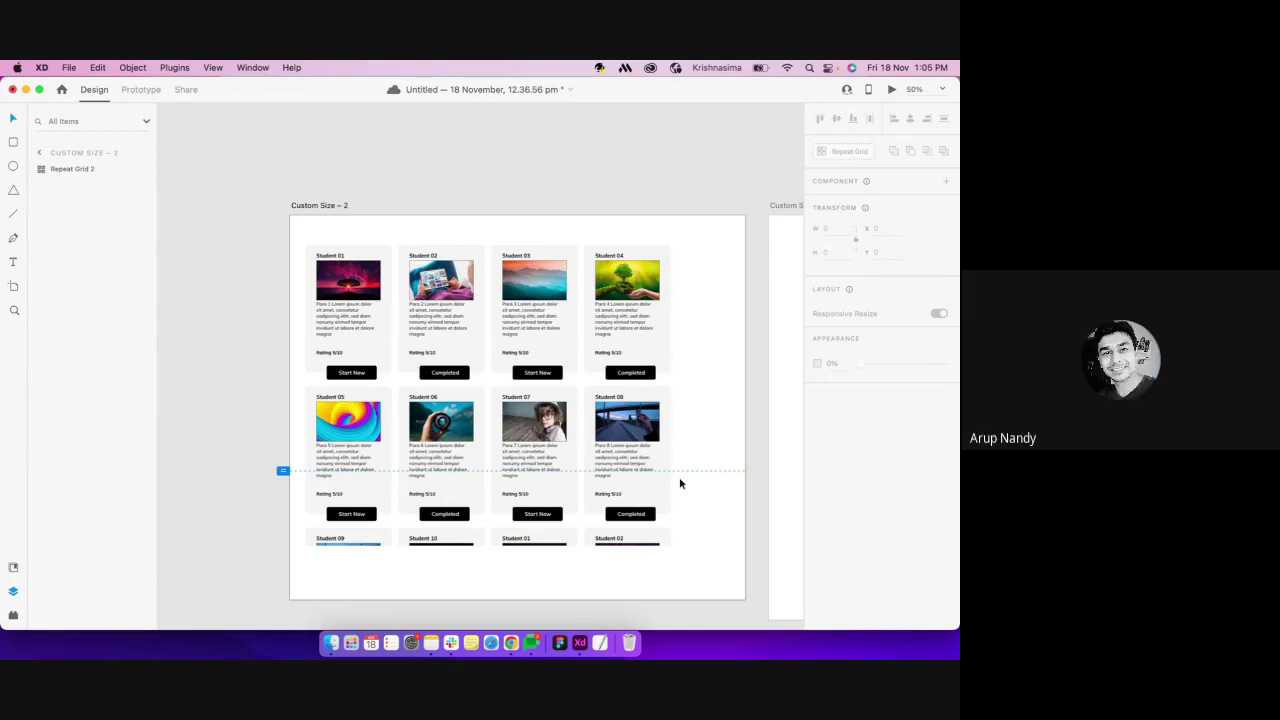
Resize the repeat grid on the Custom Size – 1 artboard to about 1078 by 1424, with three rows of four cards
scroll(680, 484, "up", 2)
left_click(571, 457)
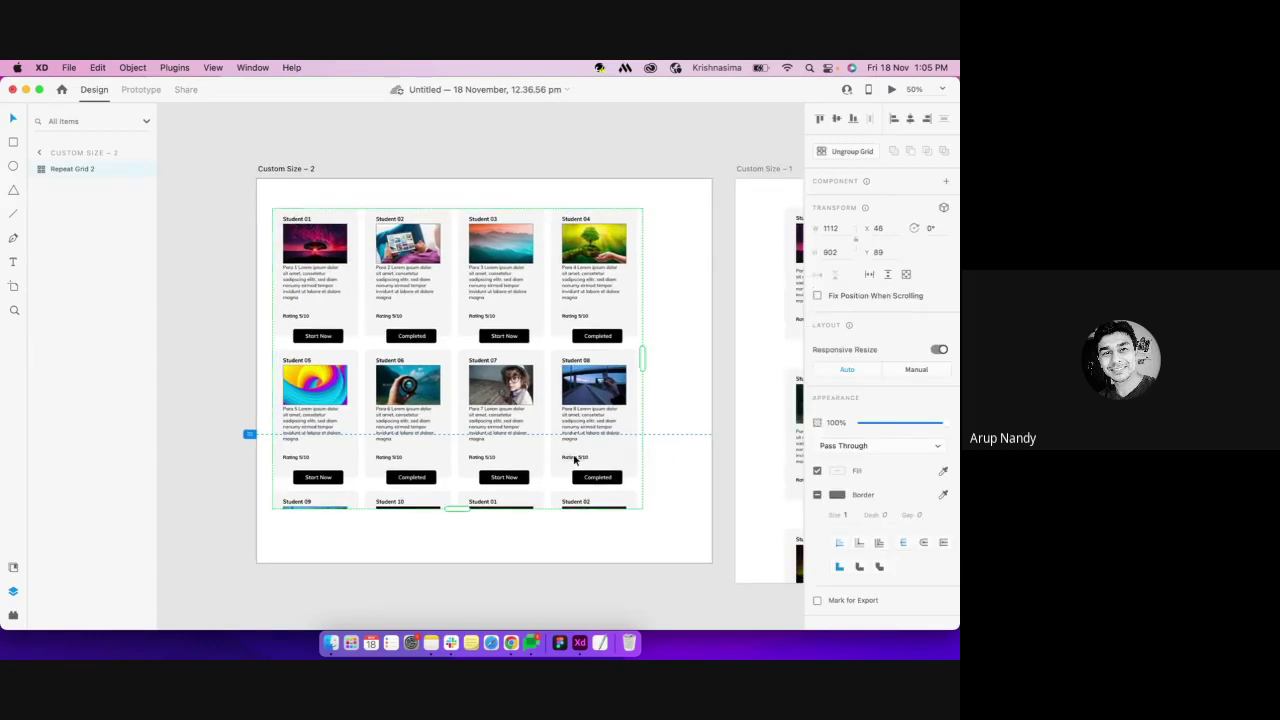
scroll(574, 460, "up", 5)
scroll(573, 458, "right", 5)
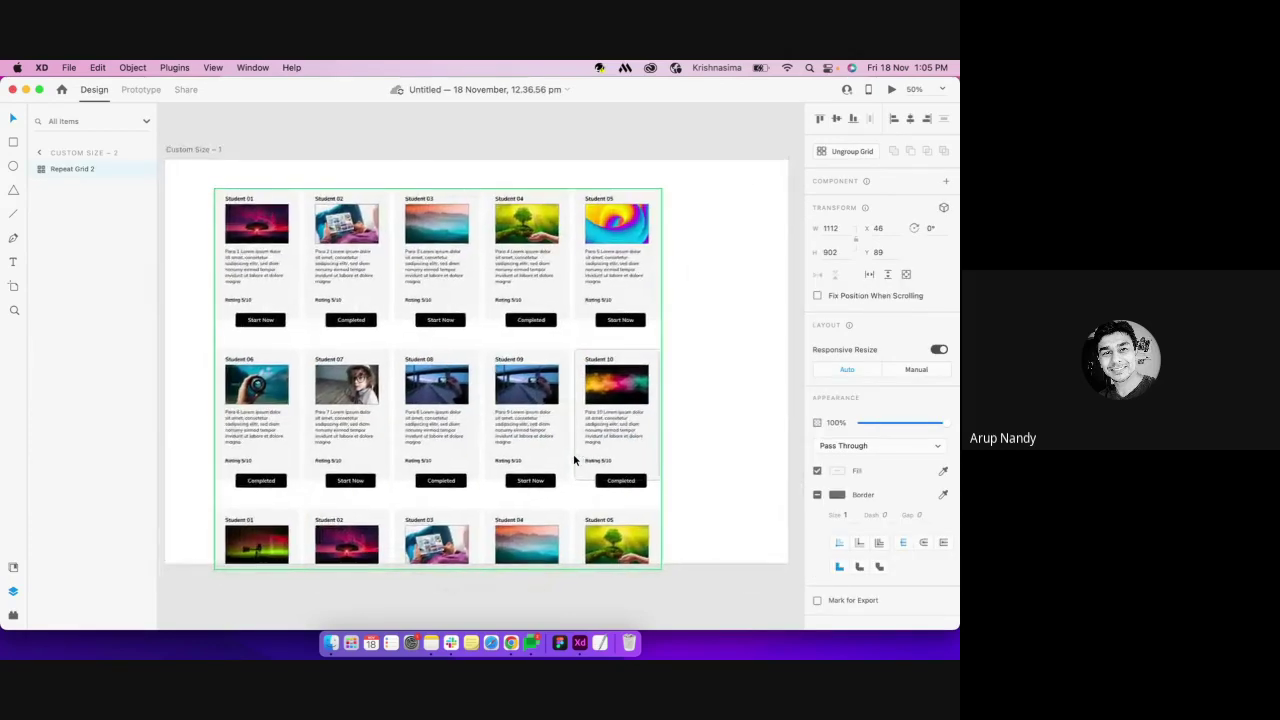
left_click(457, 449)
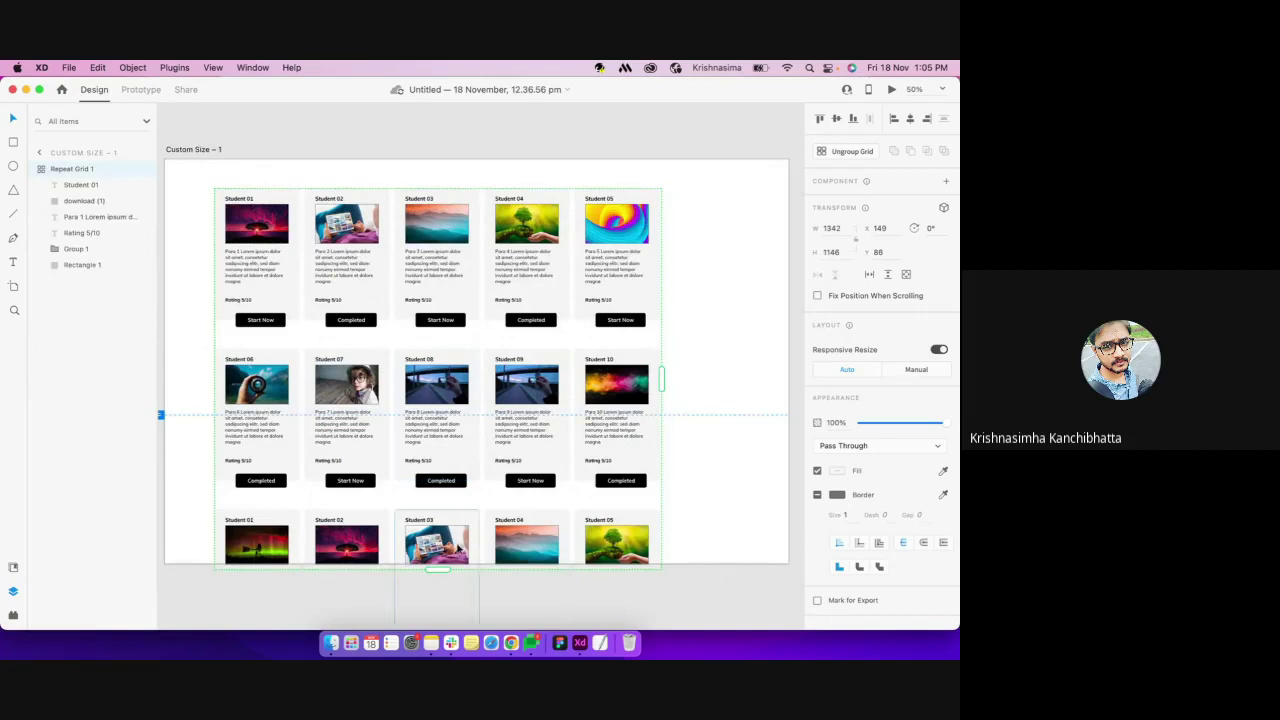
left_click_drag(440, 571, 437, 502)
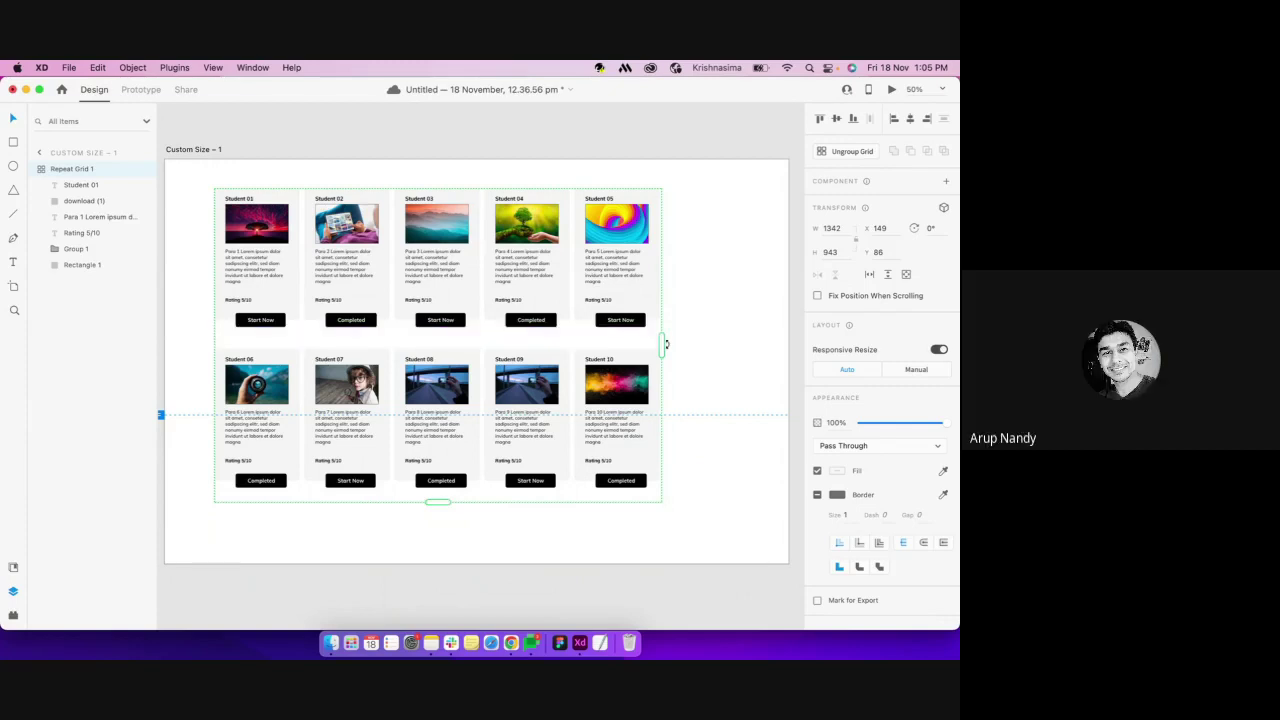
left_click_drag(660, 343, 573, 344)
scroll(457, 443, "down", 5)
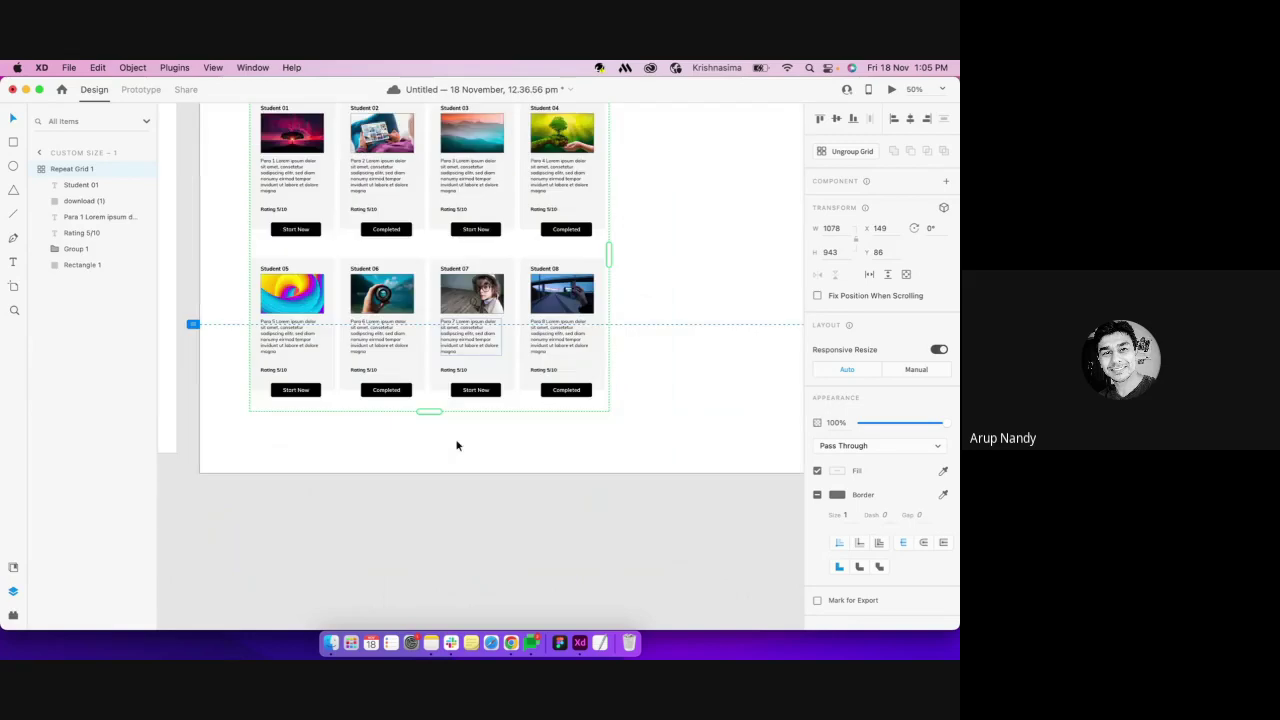
left_click_drag(446, 380, 456, 538)
scroll(456, 538, "down", 2)
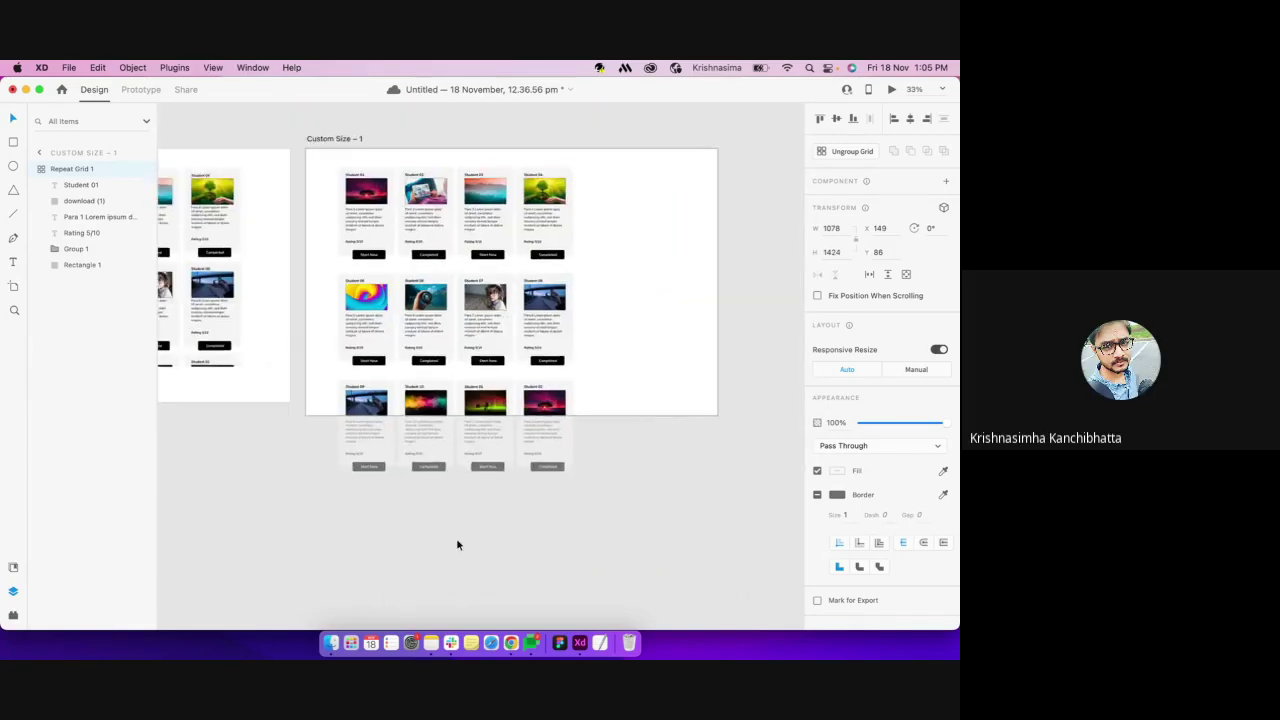
Move the Custom Size – 1 repeat grid to about X 254, Y 42
left_click(343, 138)
left_click(416, 243)
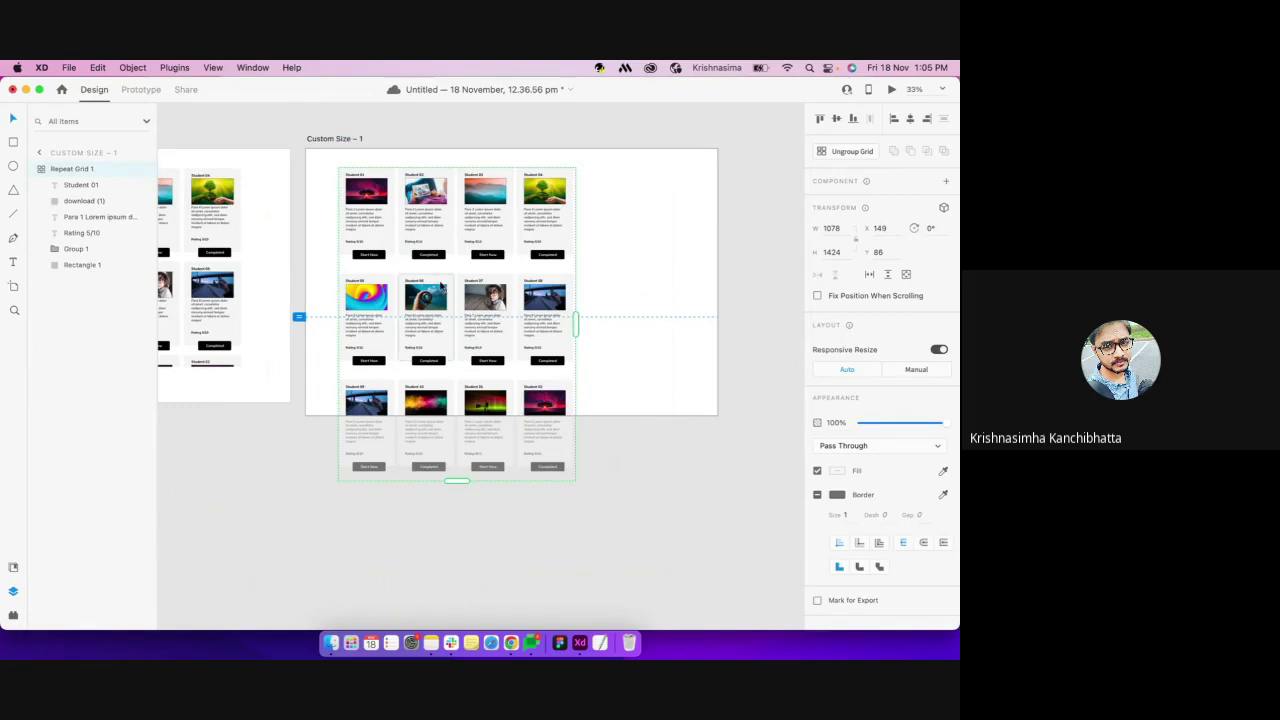
left_click_drag(460, 250, 484, 240)
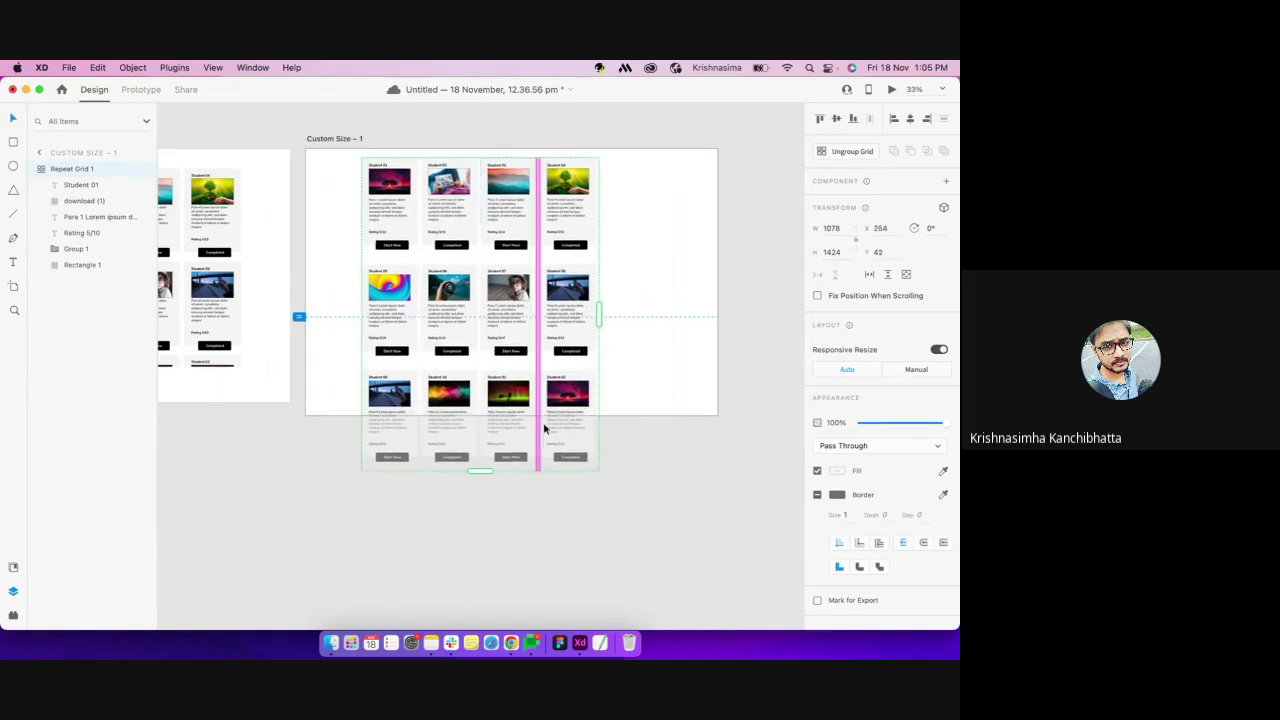
Inspect individual images and card backgrounds in the repeat grid's last row and reselect the whole grid
double_click(522, 402)
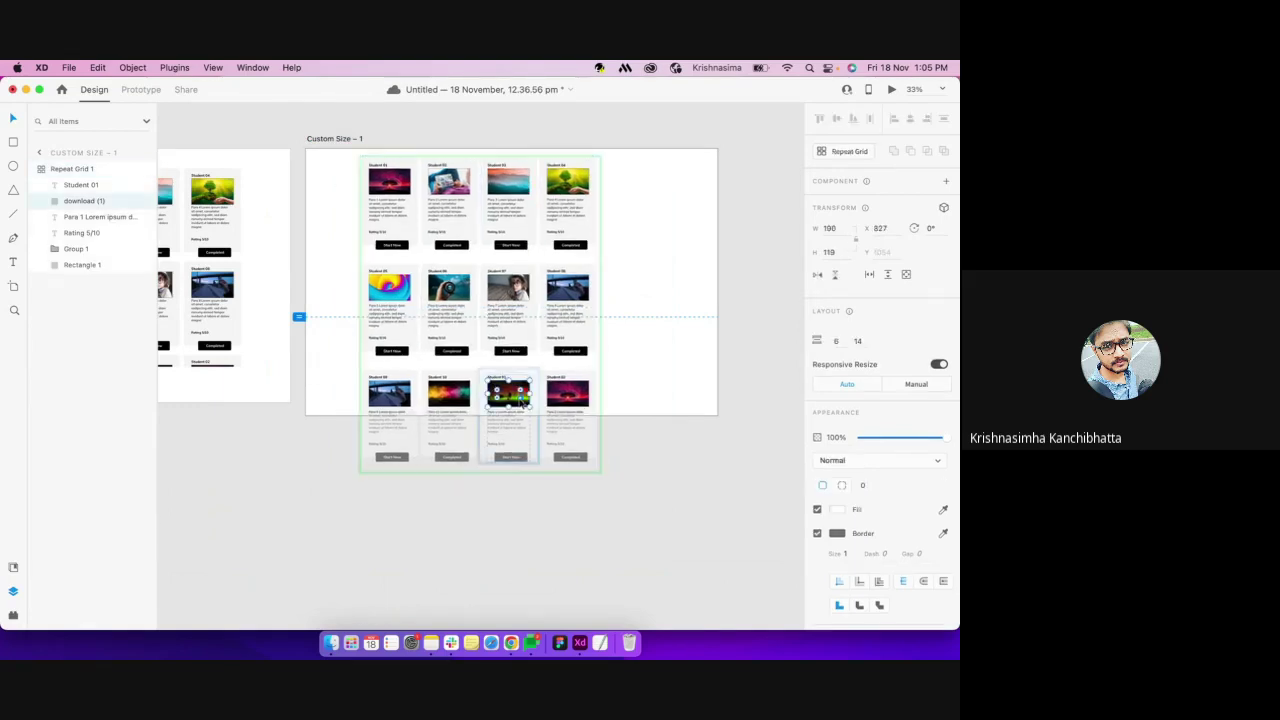
left_click(556, 452)
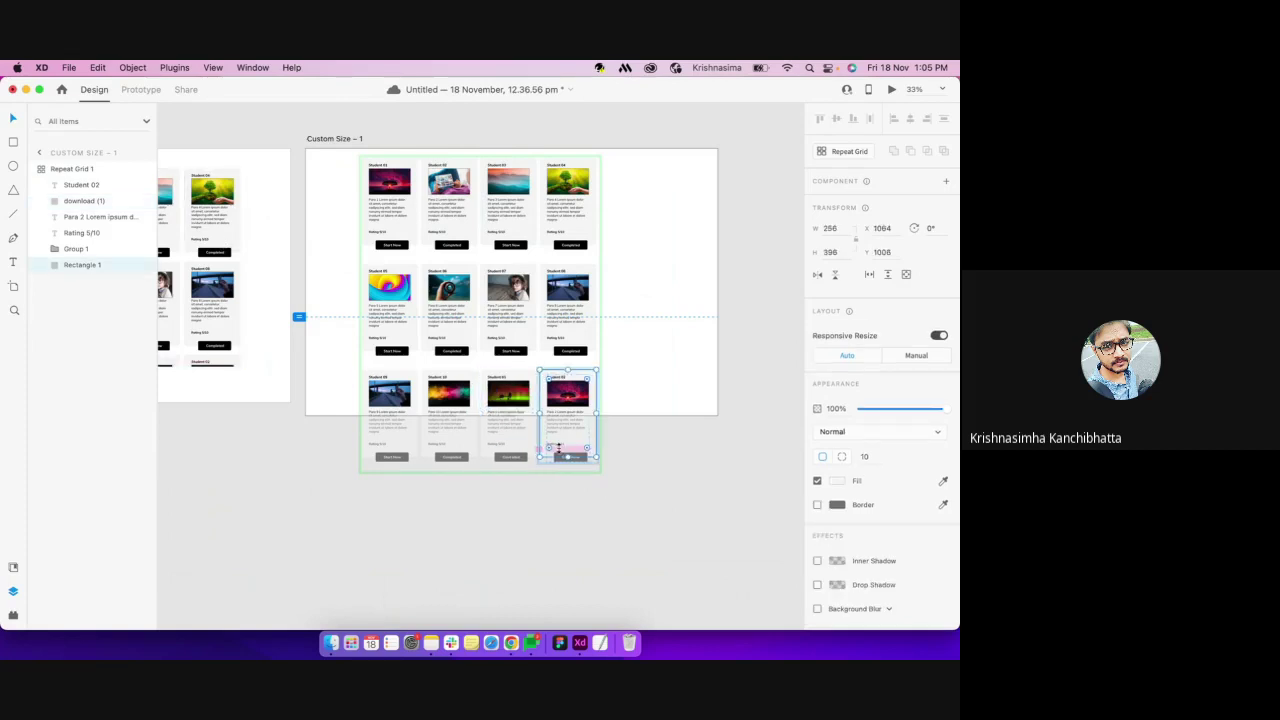
left_click_drag(559, 449, 559, 448)
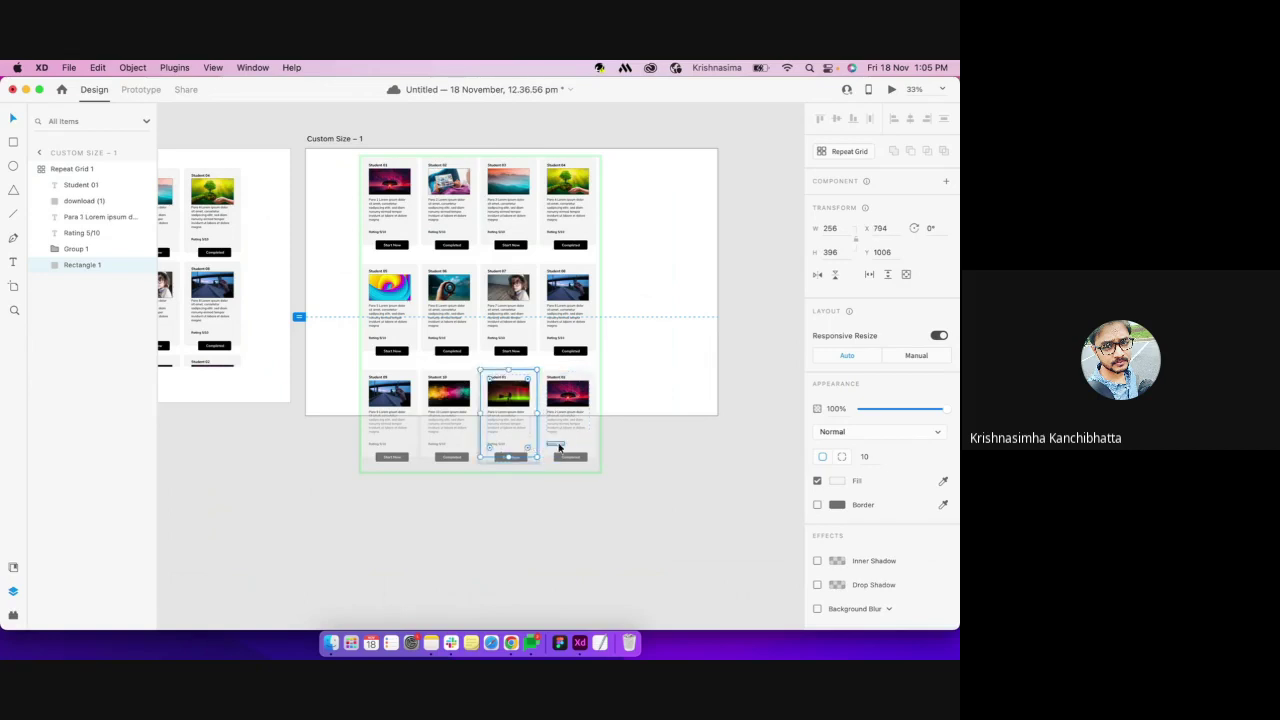
left_click(559, 447)
left_click(607, 366)
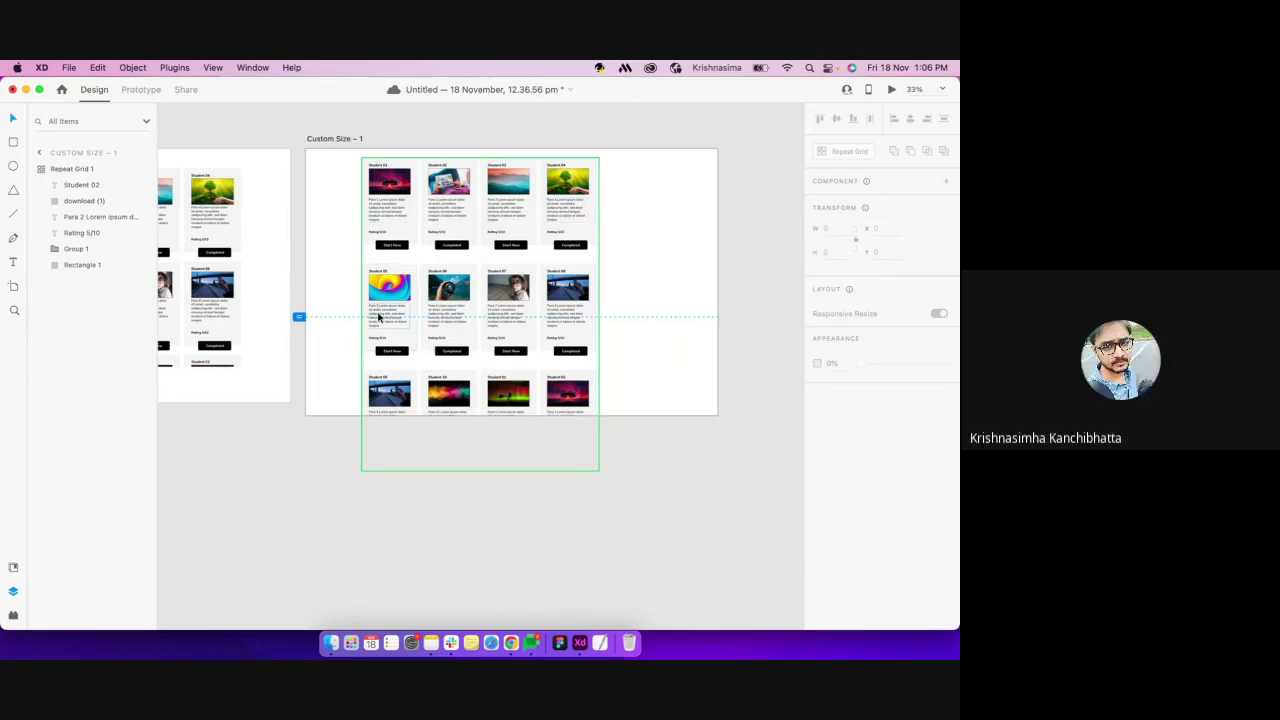
left_click(513, 252)
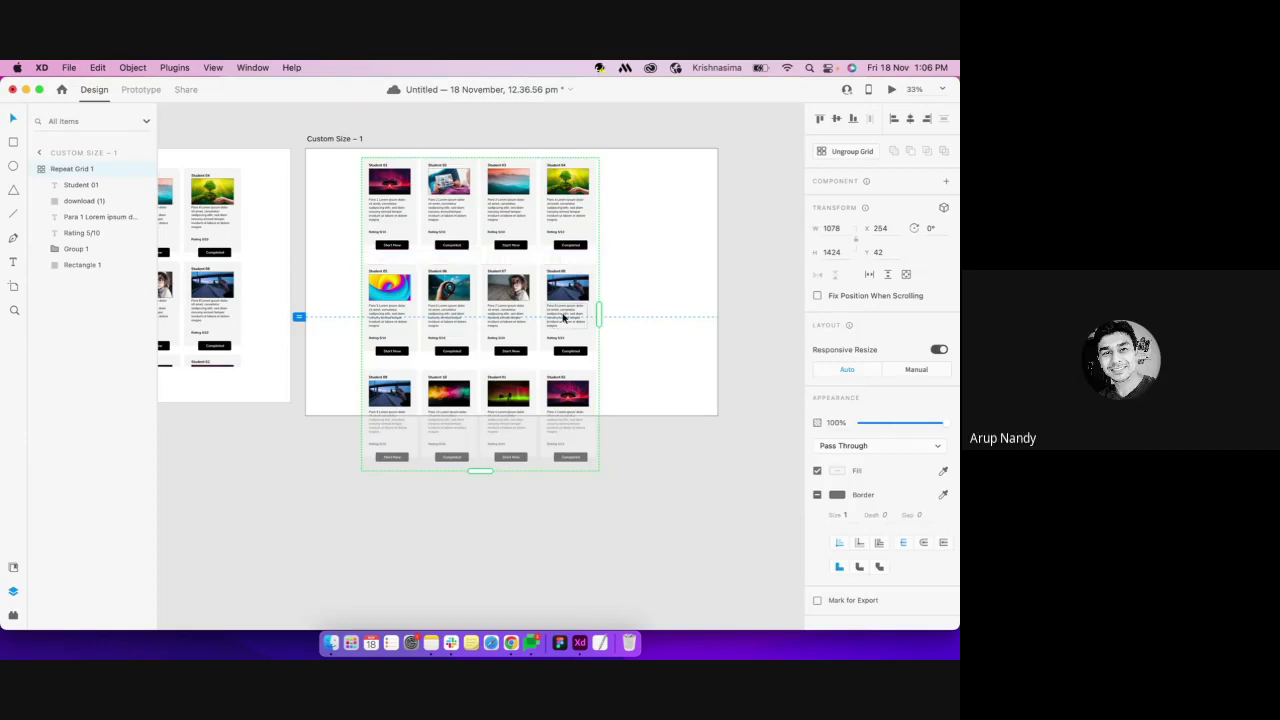
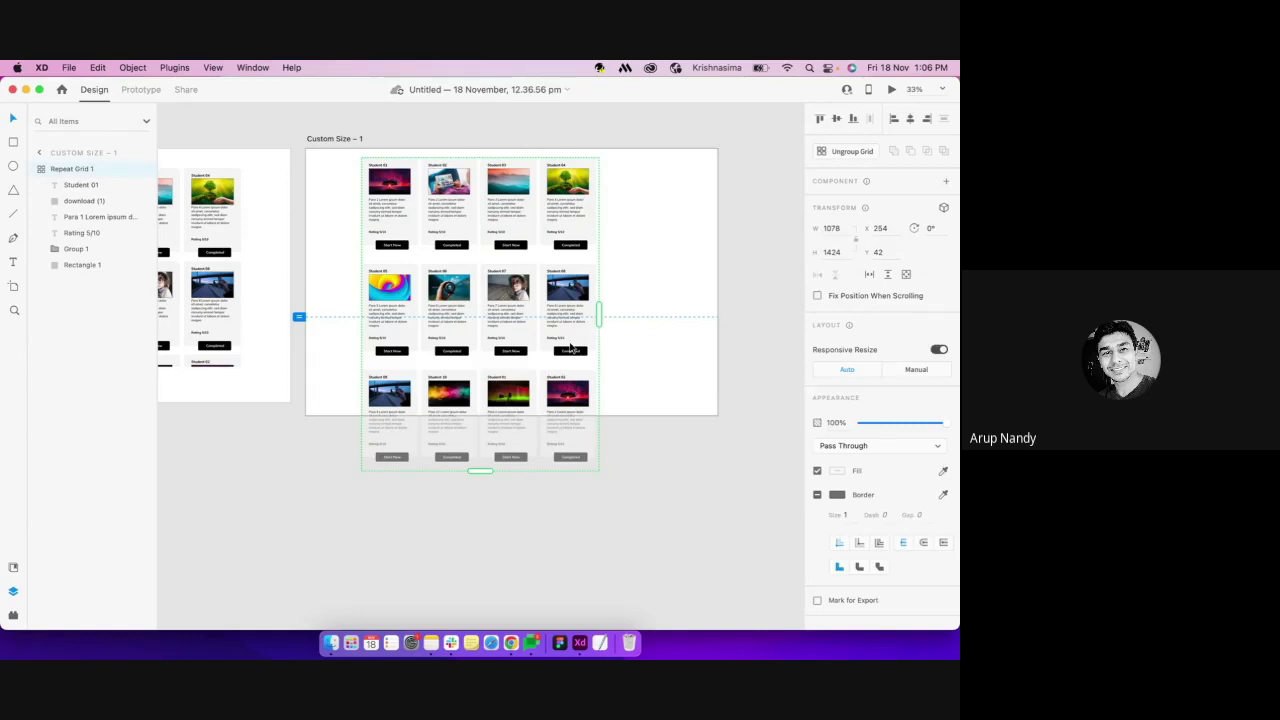
Try deleting the image of the last-row Student 01 card inside the repeat grid, and undo the deletion
left_click(13, 143)
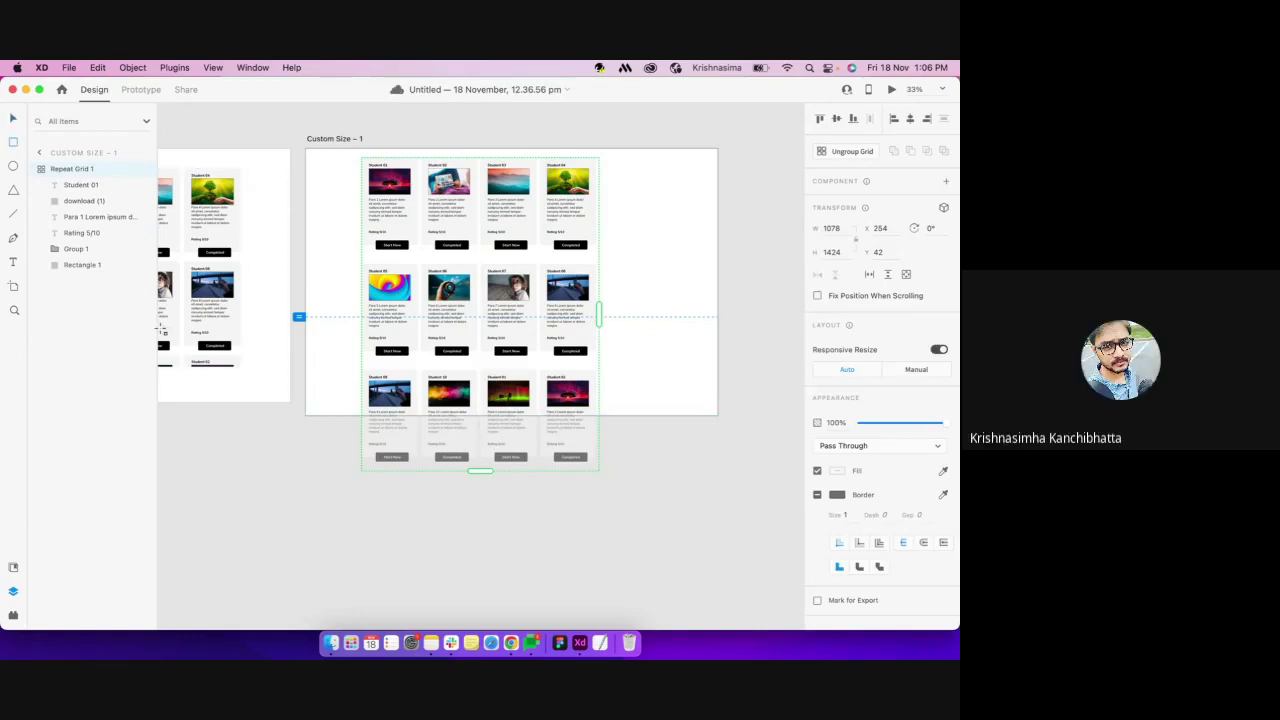
left_click(13, 118)
double_click(506, 390)
key("Delete")
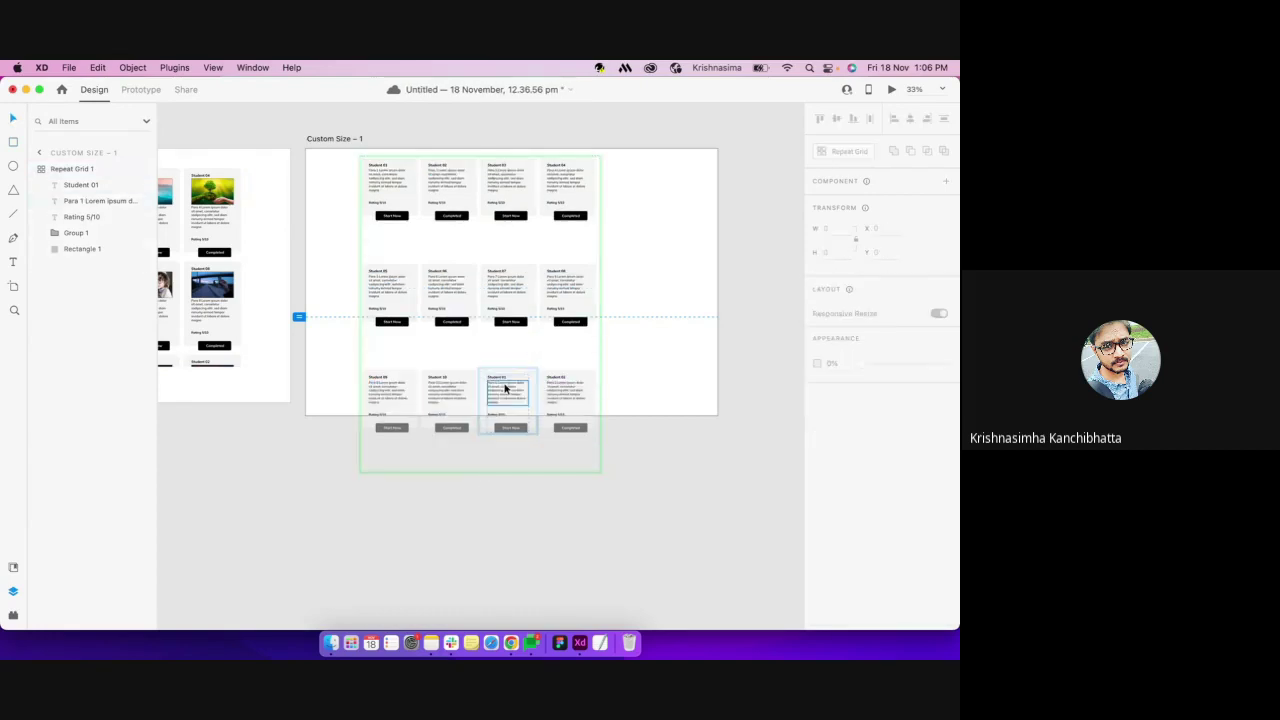
key("super+z")
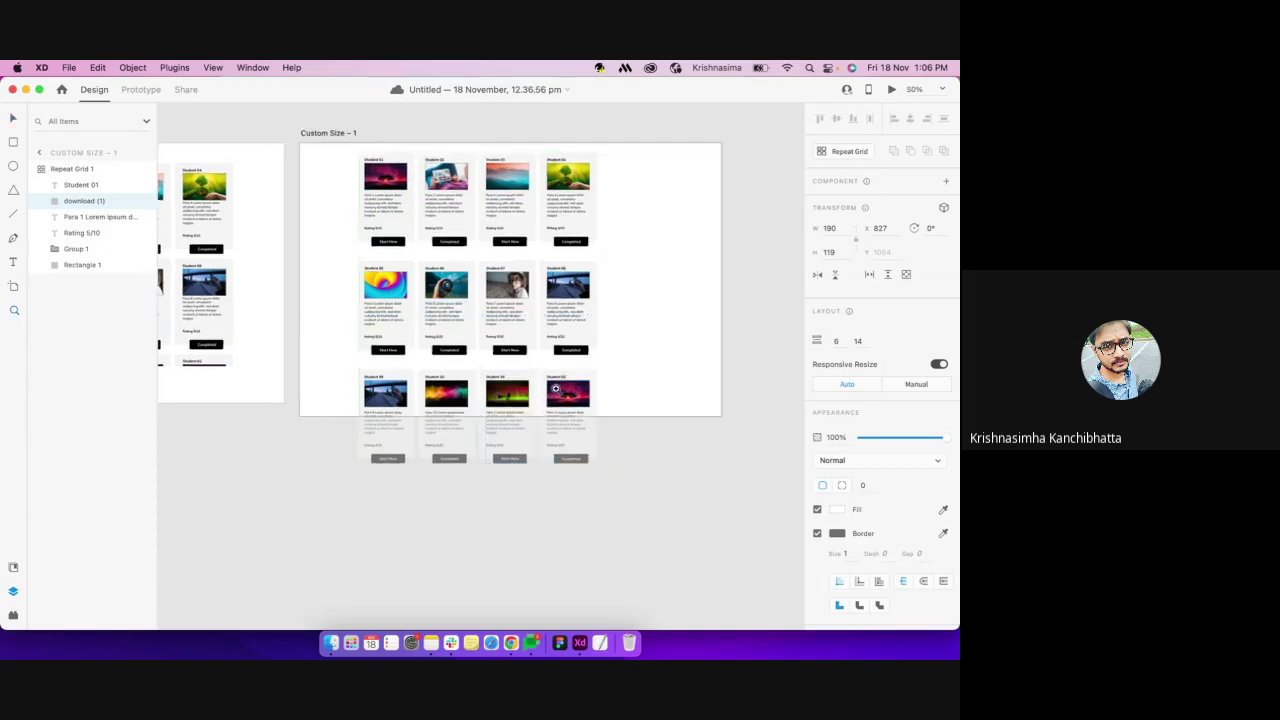
Delete the last-row Student 01 image once more at closer view, undo it, and reselect the whole repeat grid
key("z")
left_click(508, 352)
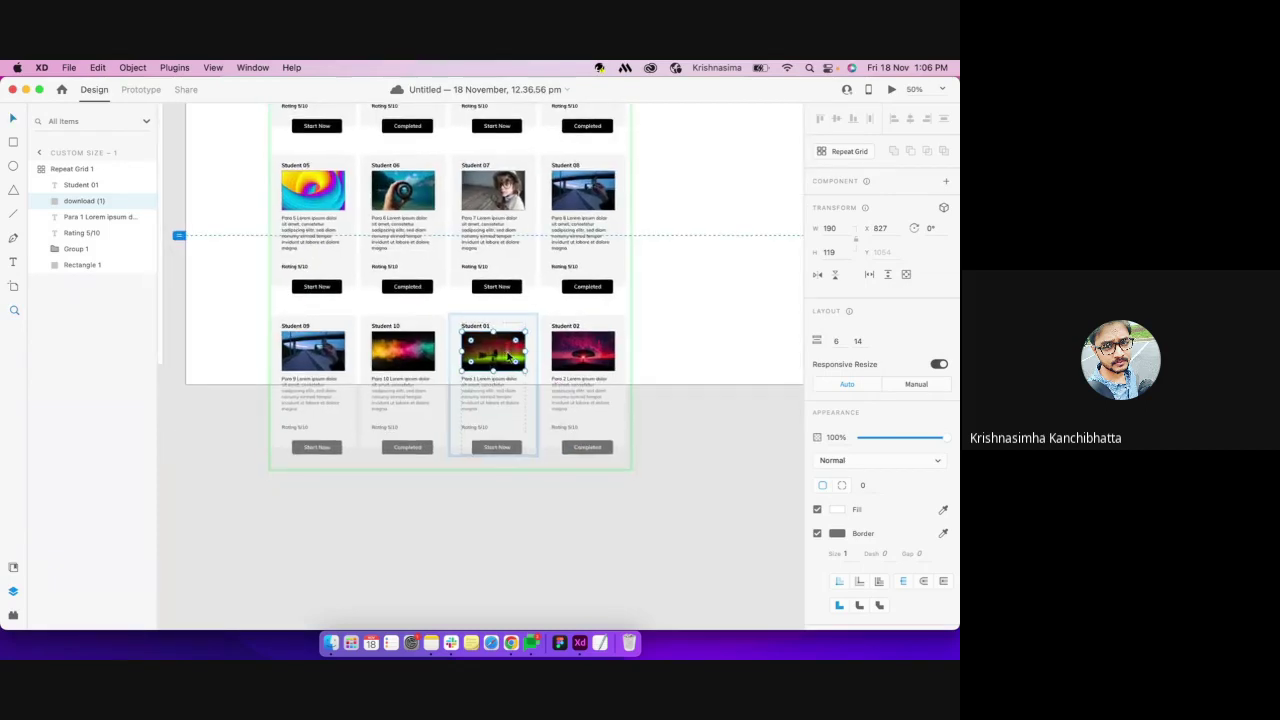
key("v")
key("Delete")
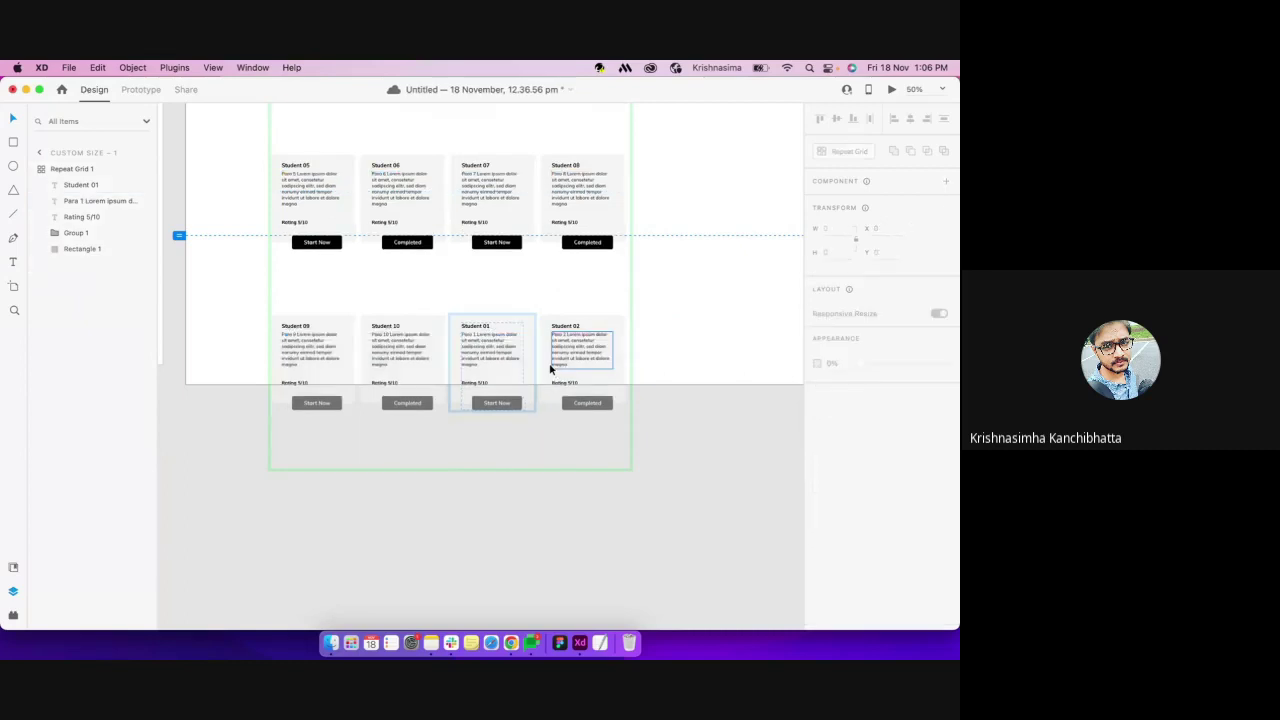
key("super+z")
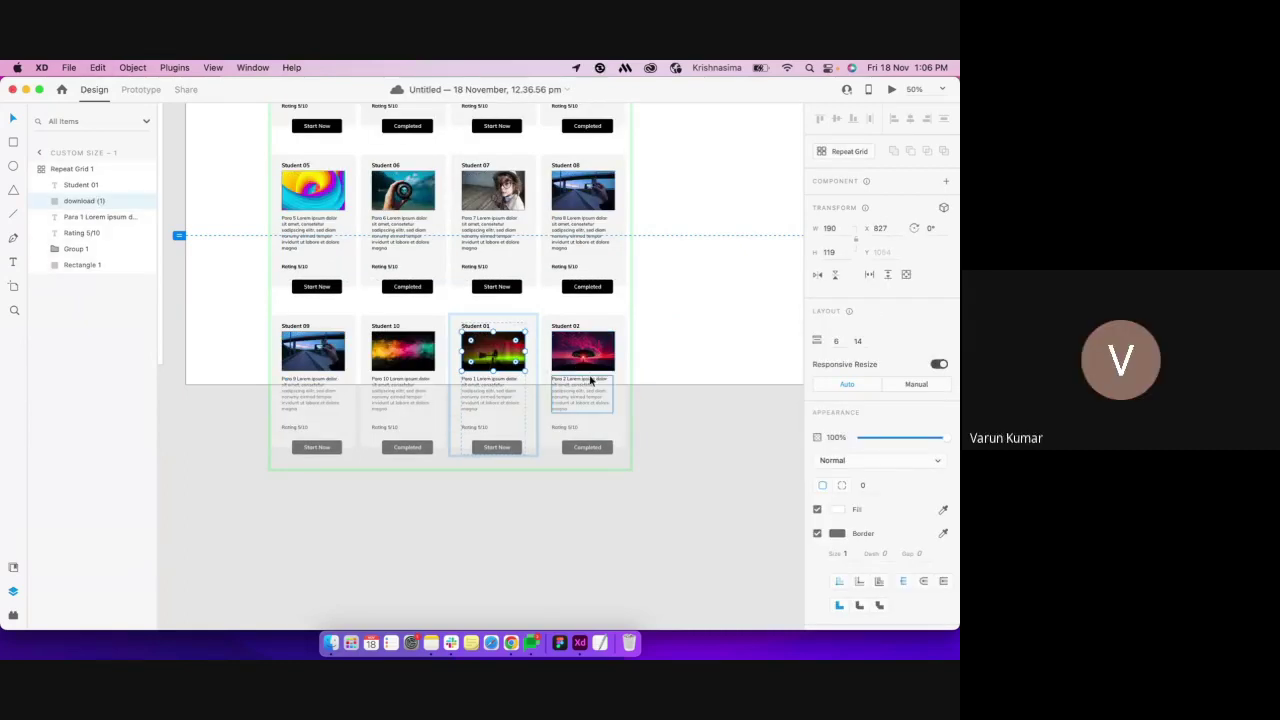
left_click(598, 405)
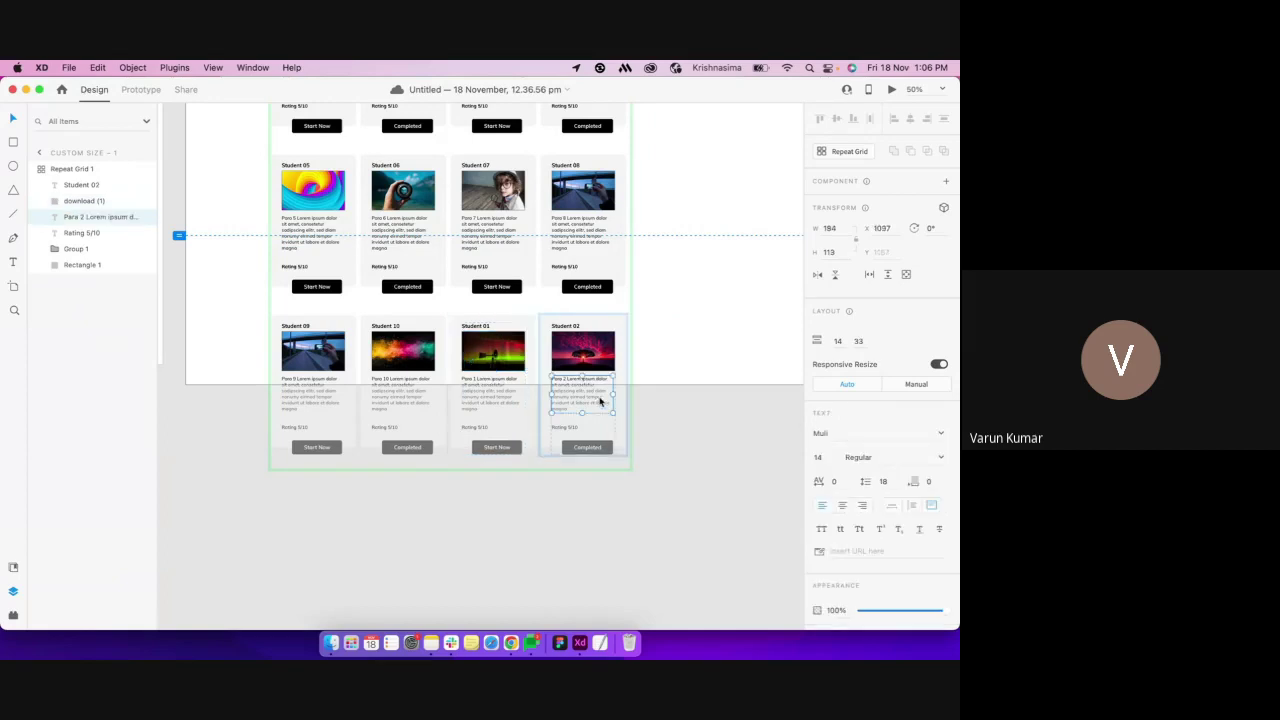
left_click(670, 319)
left_click(577, 275)
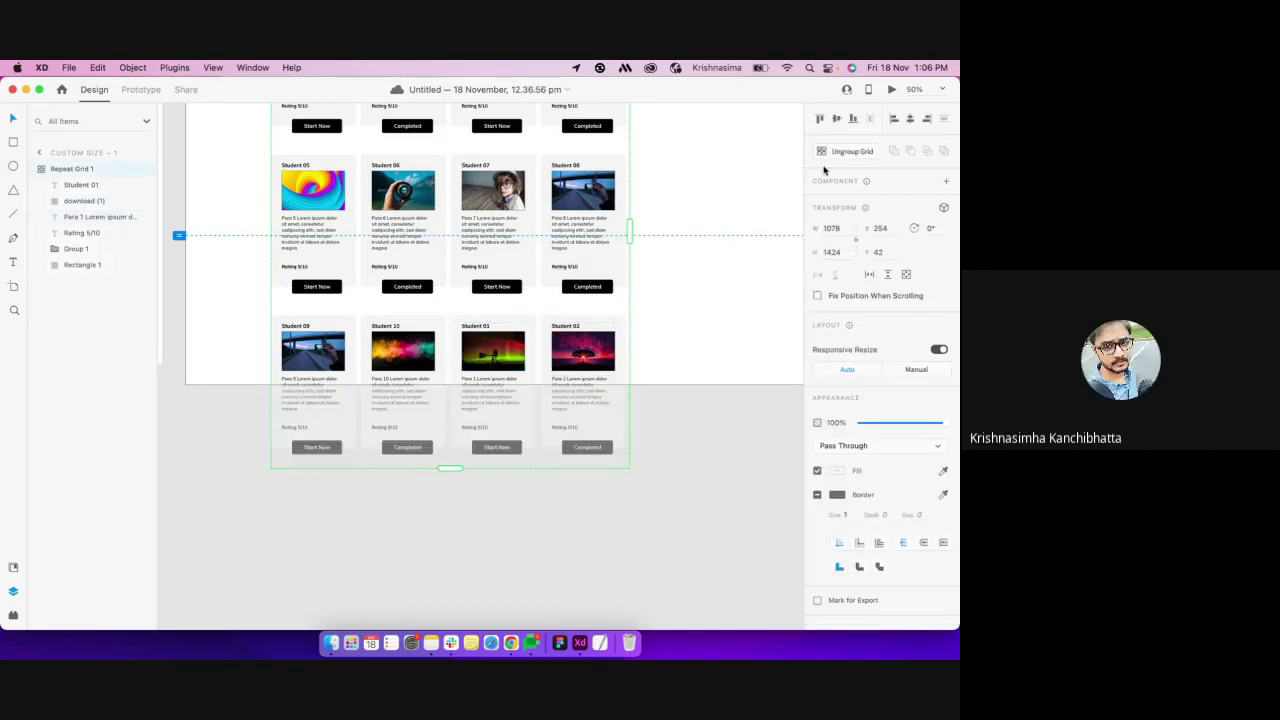
Extend the Custom Size – 1 artboard downward past the third card row and centre the repeat grid at about X 397, Y 81
key("super+minus")
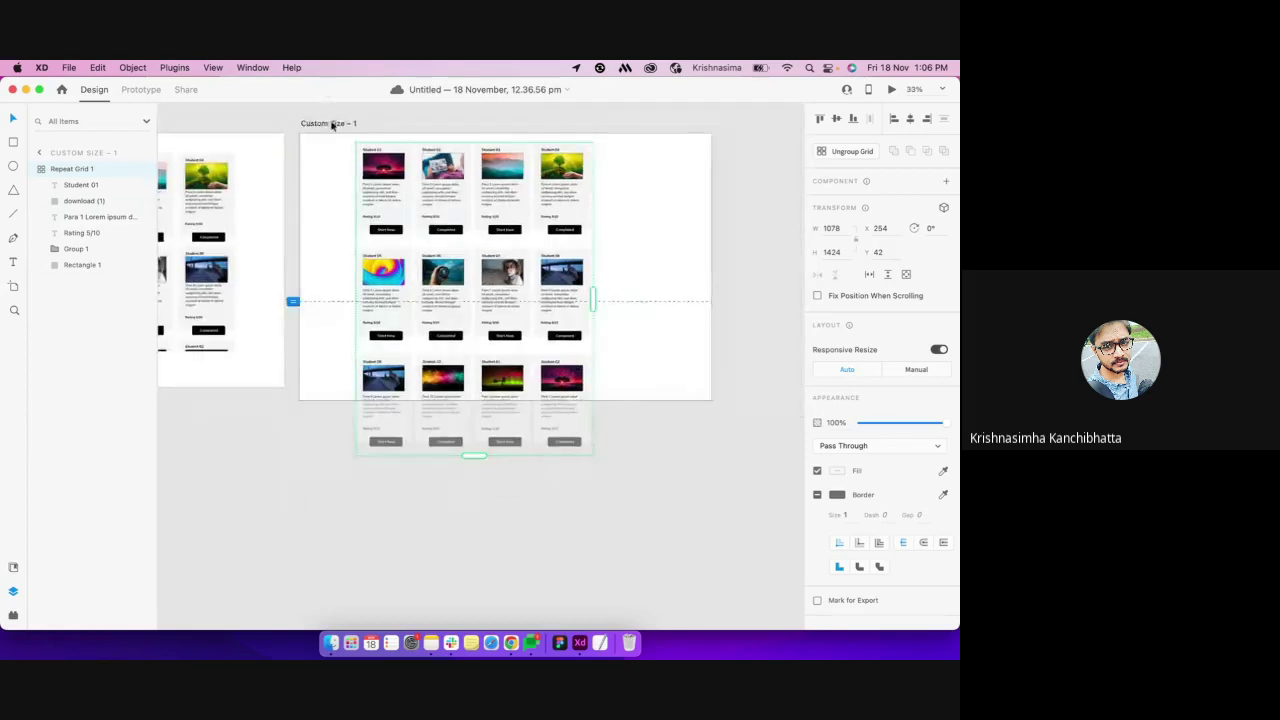
left_click(332, 122)
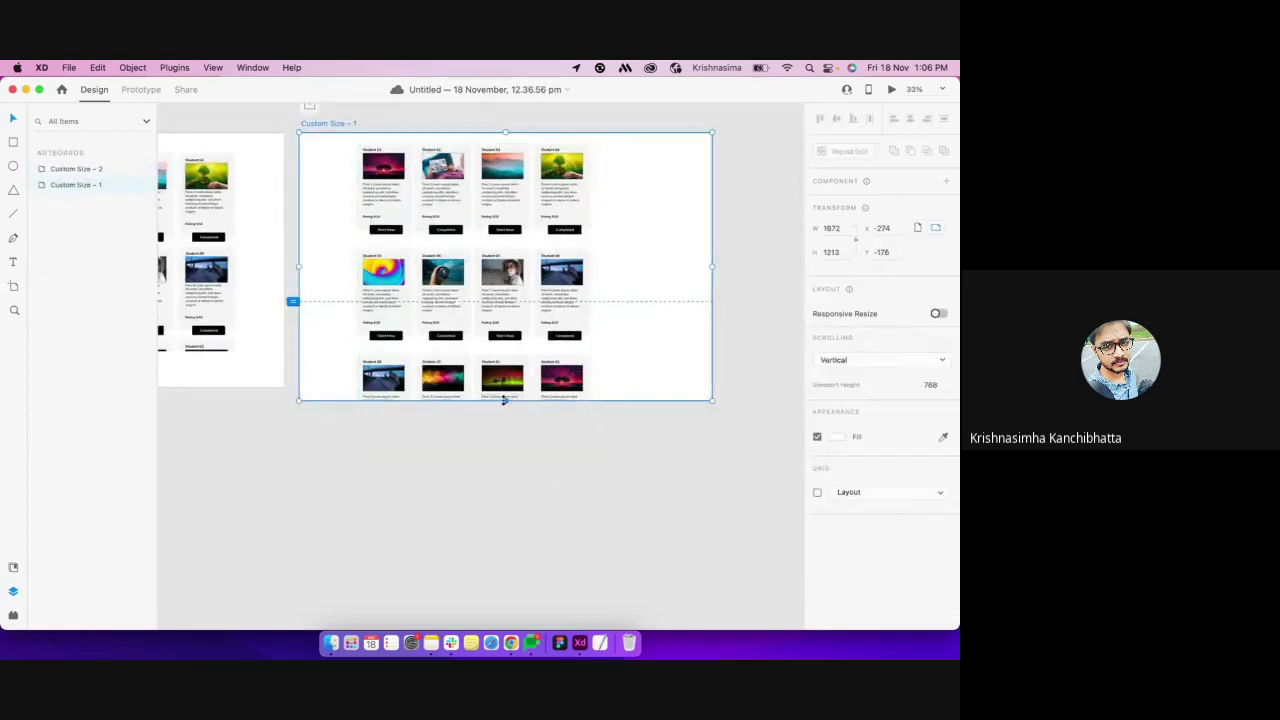
left_click_drag(505, 400, 511, 523)
left_click(493, 296)
left_click_drag(493, 296, 522, 298)
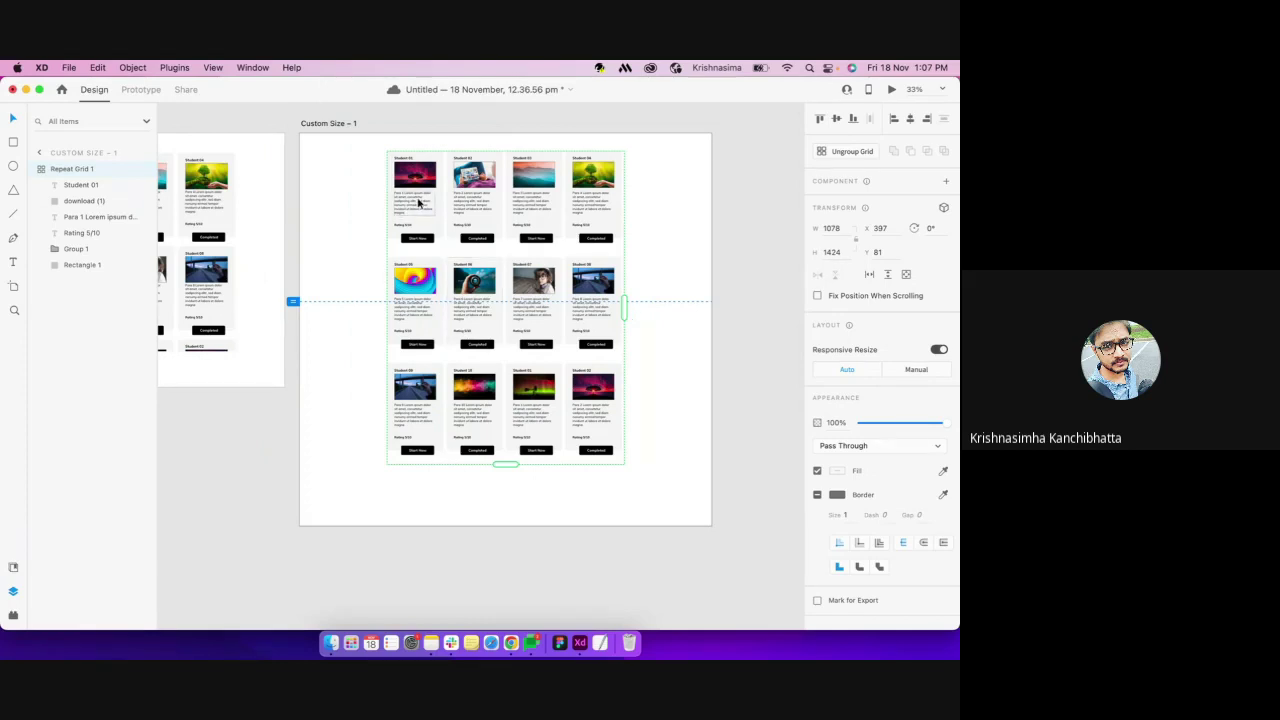
key("z")
left_click(414, 230)
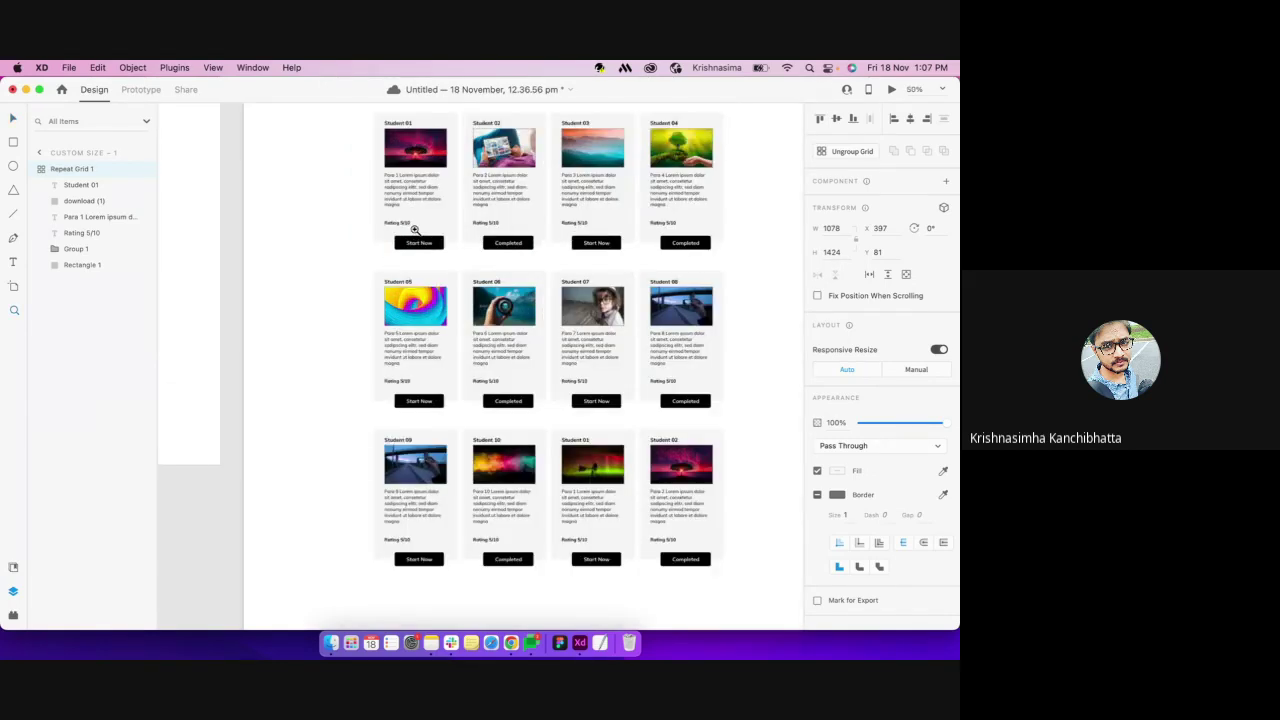
key("v")
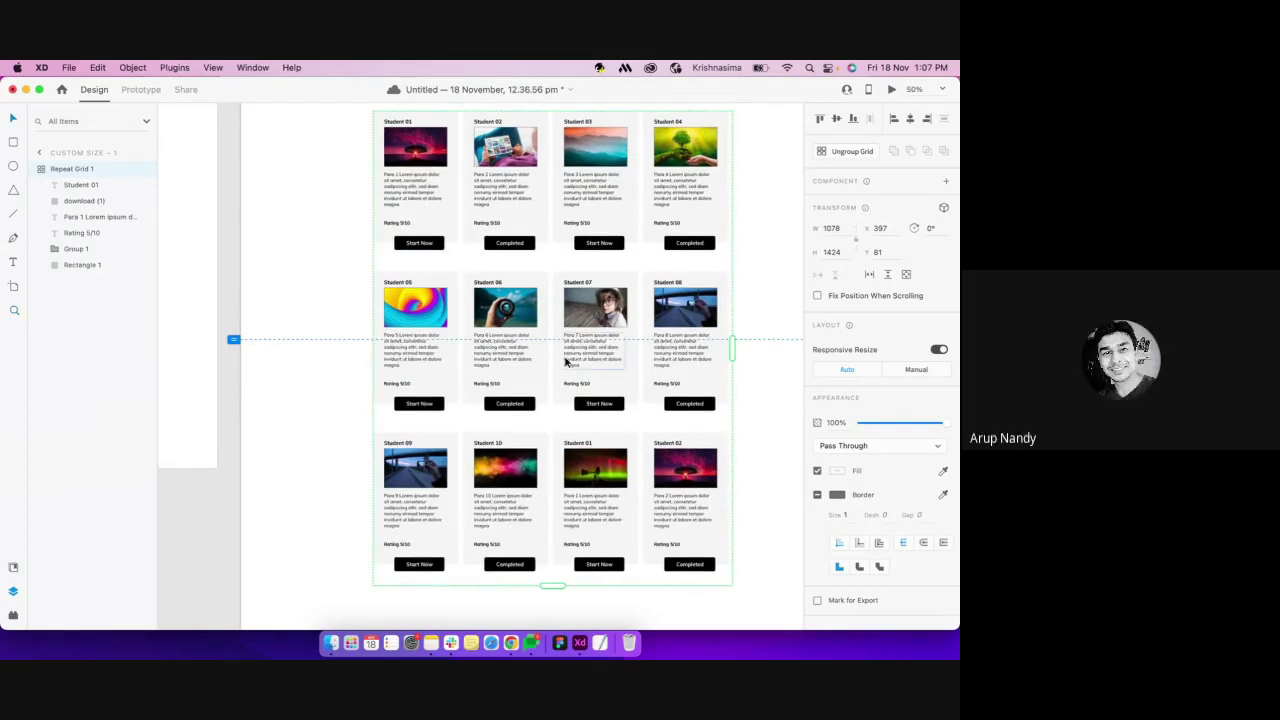
scroll(565, 362, "right", 1)
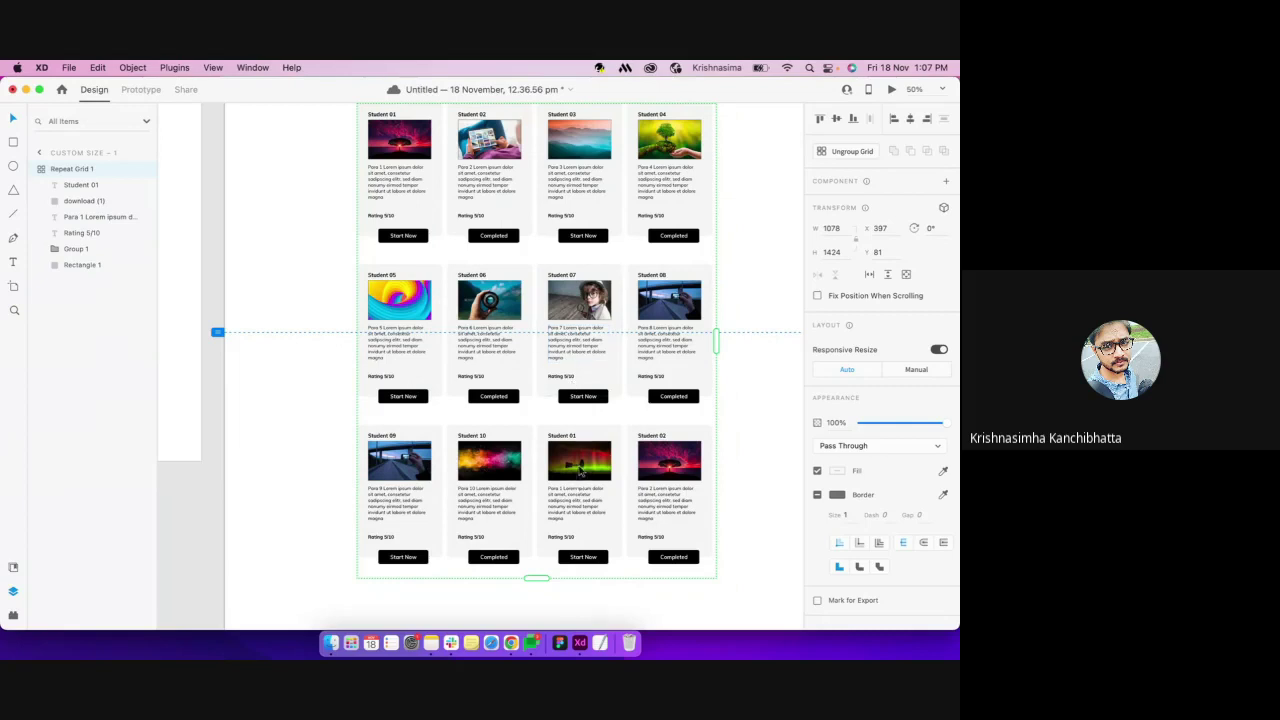
Ungroup the repeat grid and delete the repeated Student 01 and Student 02 cards at the end of the third row
key("super+shift+g")
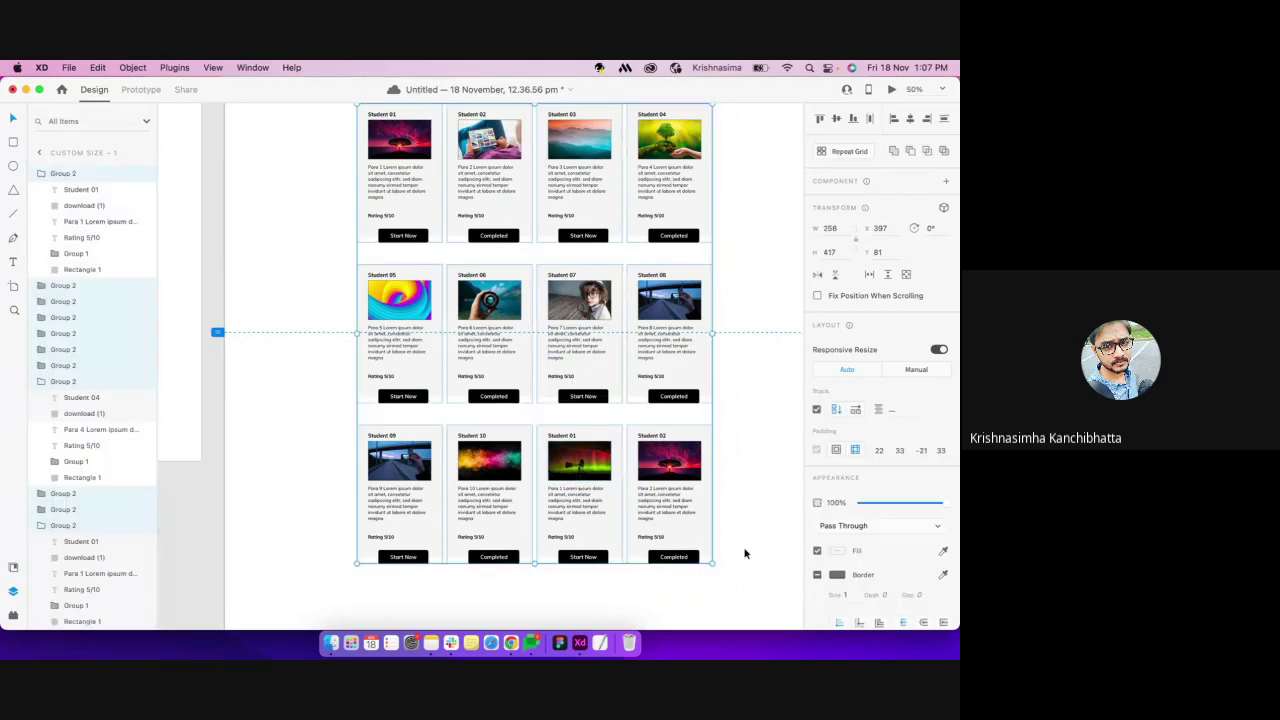
left_click(743, 551)
left_click(647, 505)
left_click(616, 493, "shift")
key("Delete")
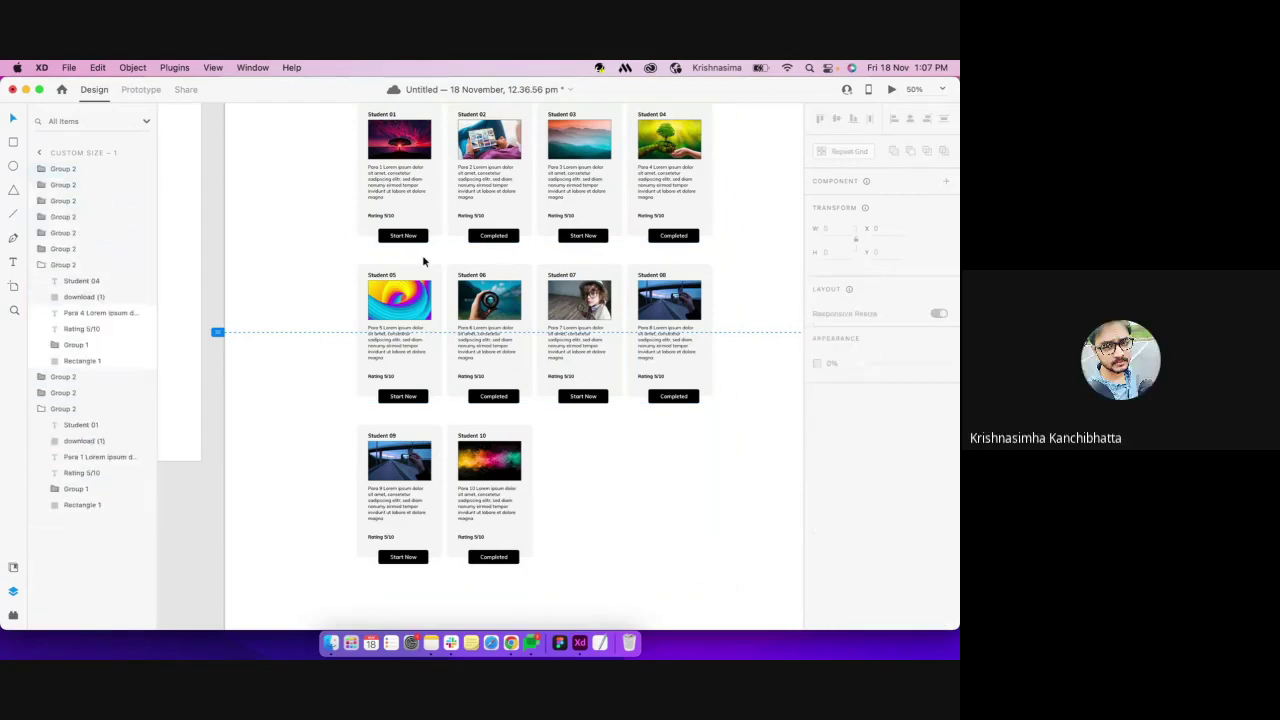
Select individual first-row cards, try changing the spacing below the Student 01 paragraph, undo it, and check that card's Start Now button
left_click_drag(424, 258, 516, 229)
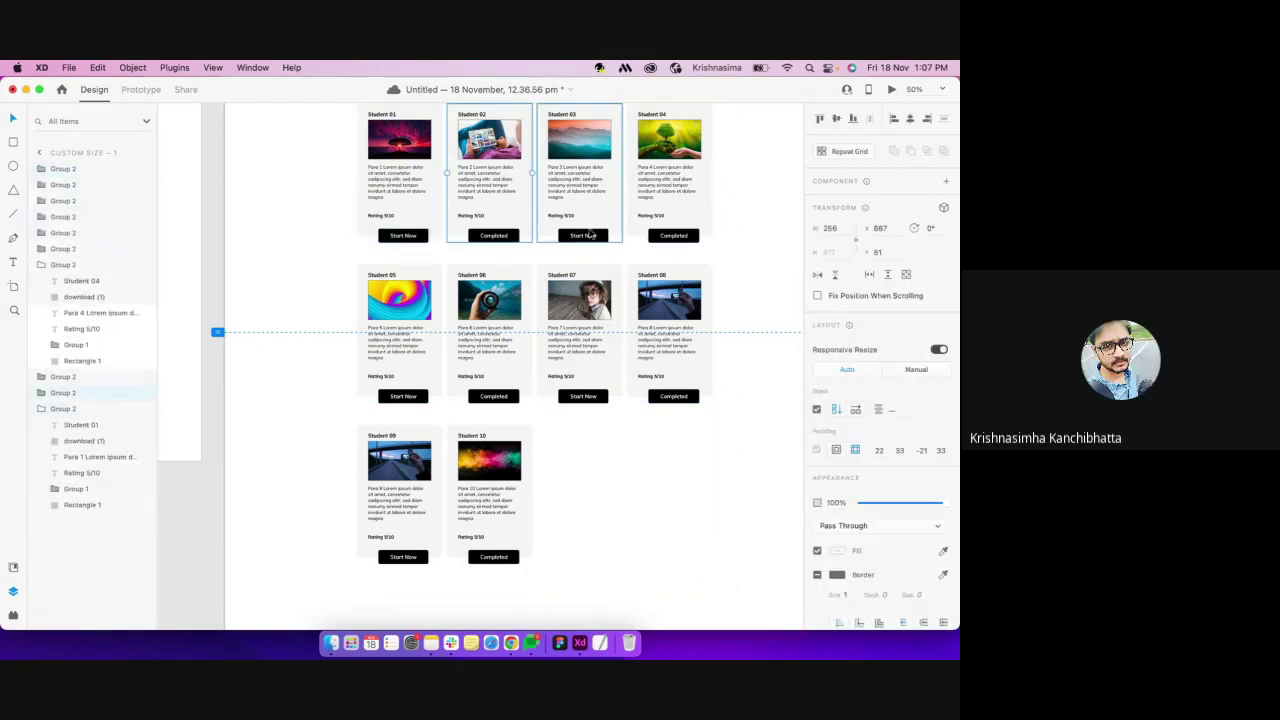
left_click(682, 234, "shift")
left_click(417, 200)
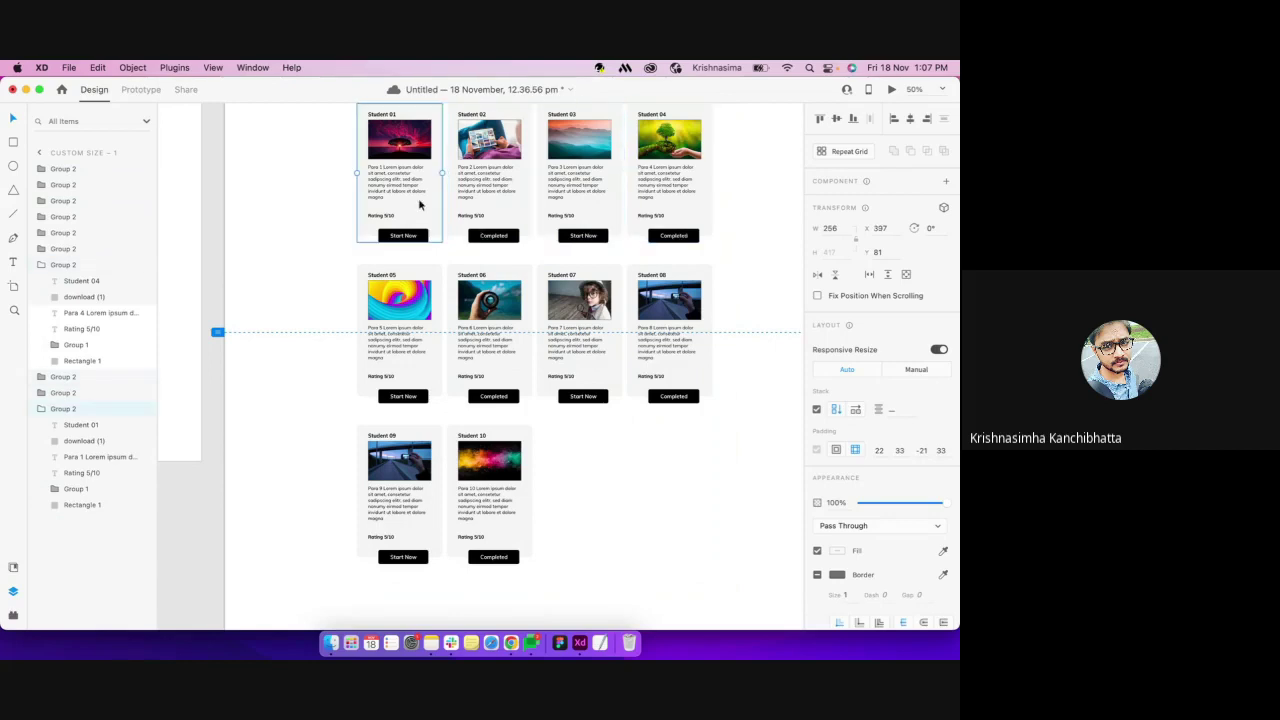
double_click(409, 198)
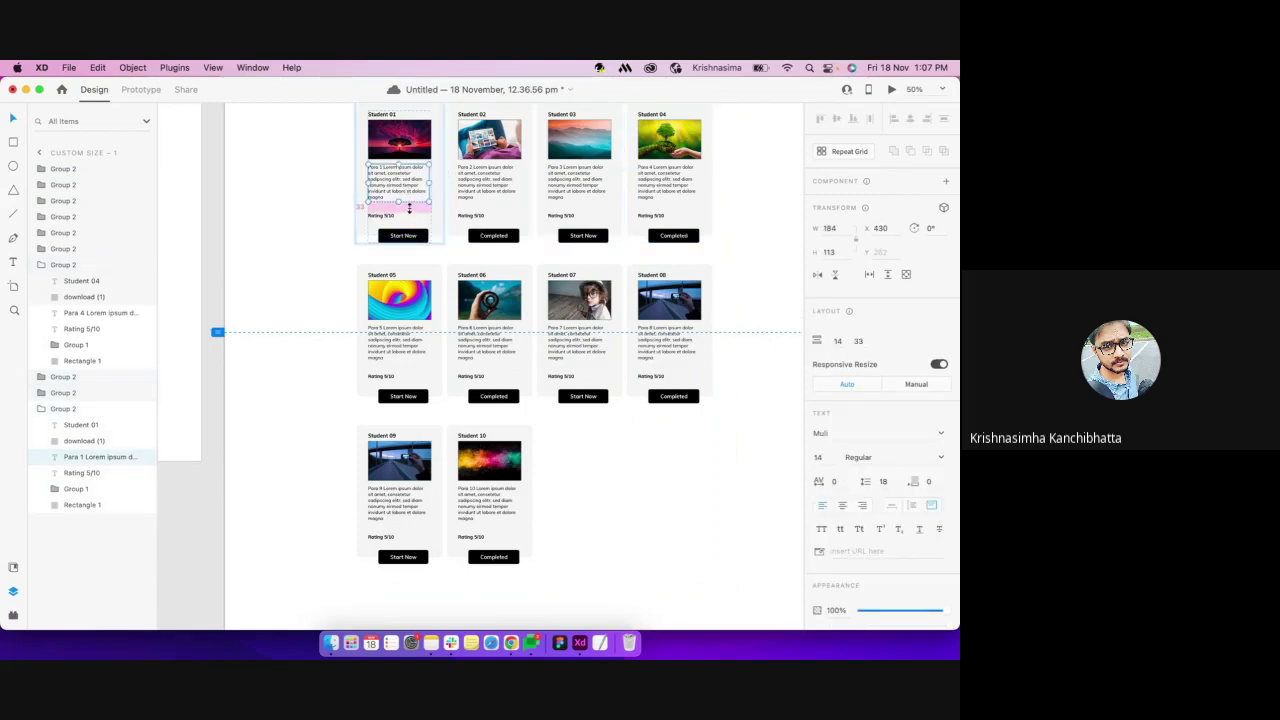
left_click_drag(409, 207, 409, 350)
key("ctrl+z")
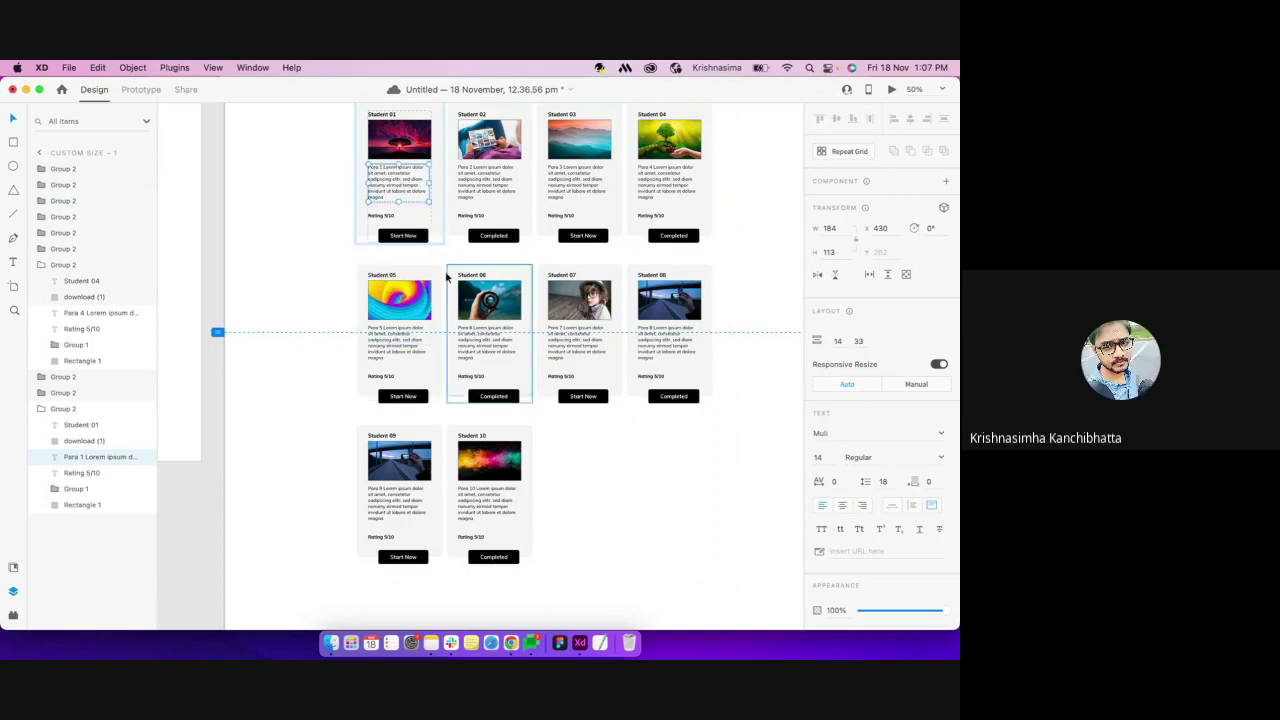
left_click(419, 236)
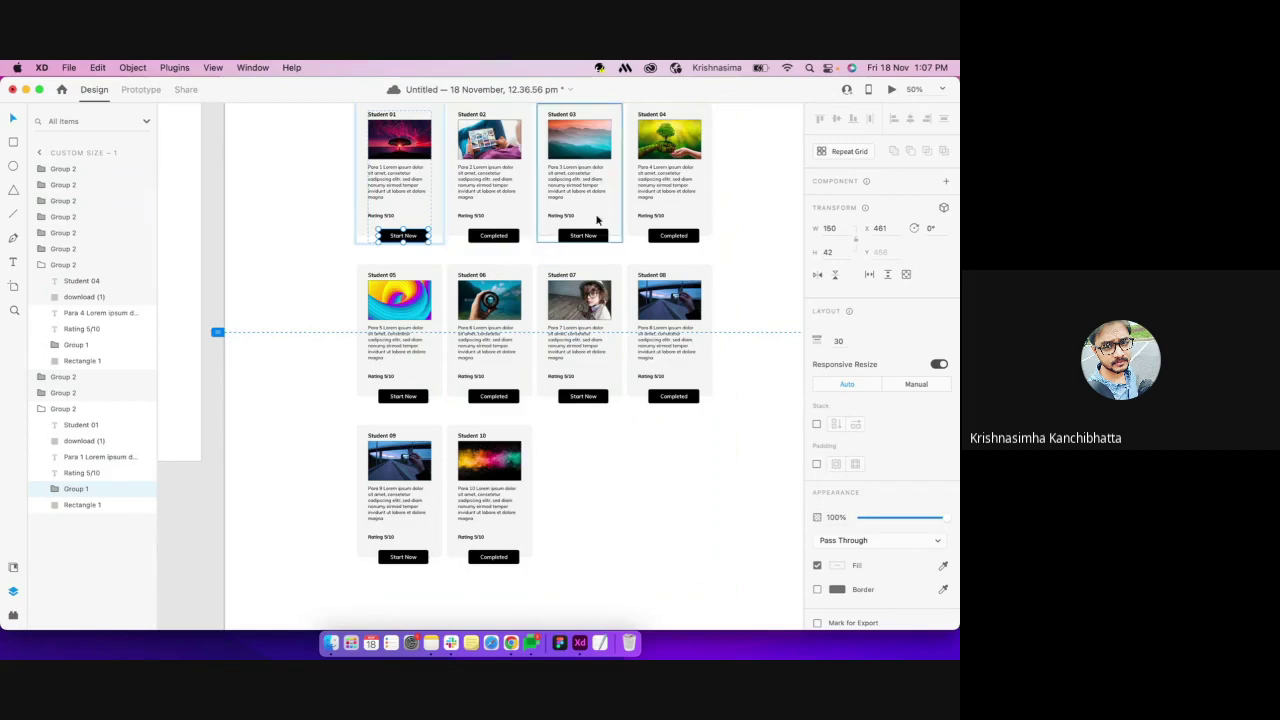
left_click(622, 476)
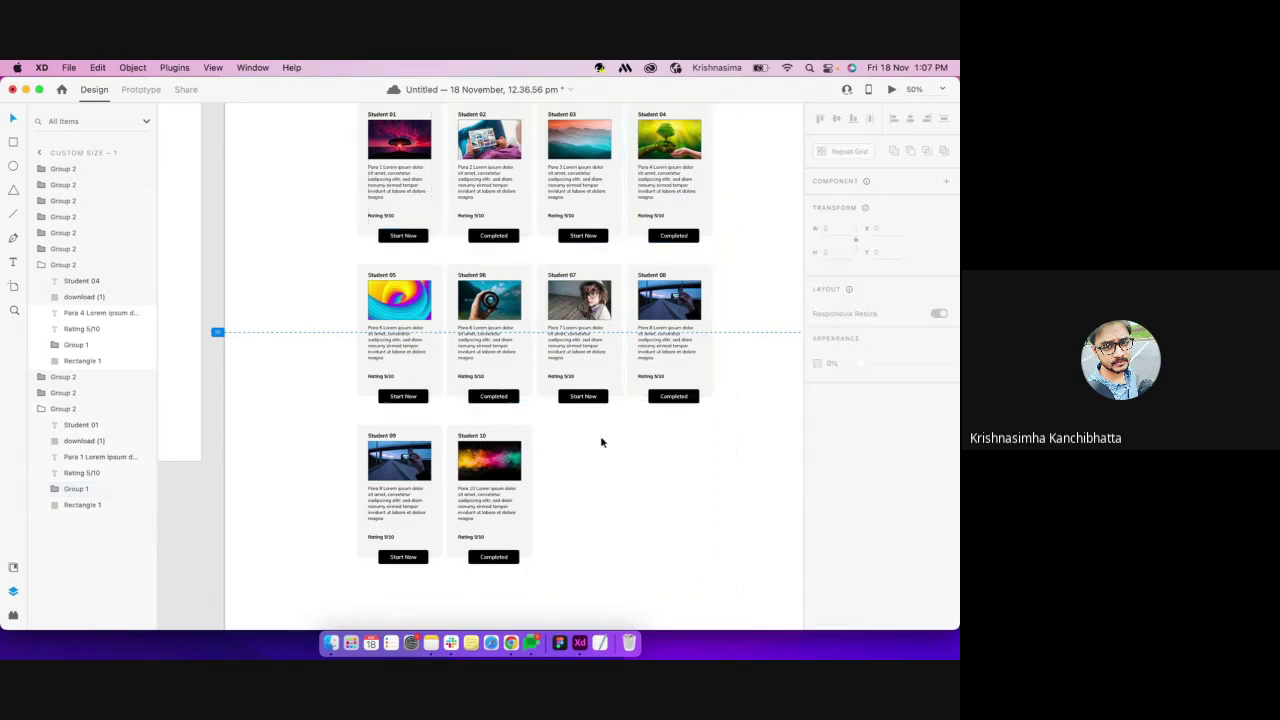
Undo the deletion of the two third-row cards and the ungrouping of the repeat grid
key("super+v")
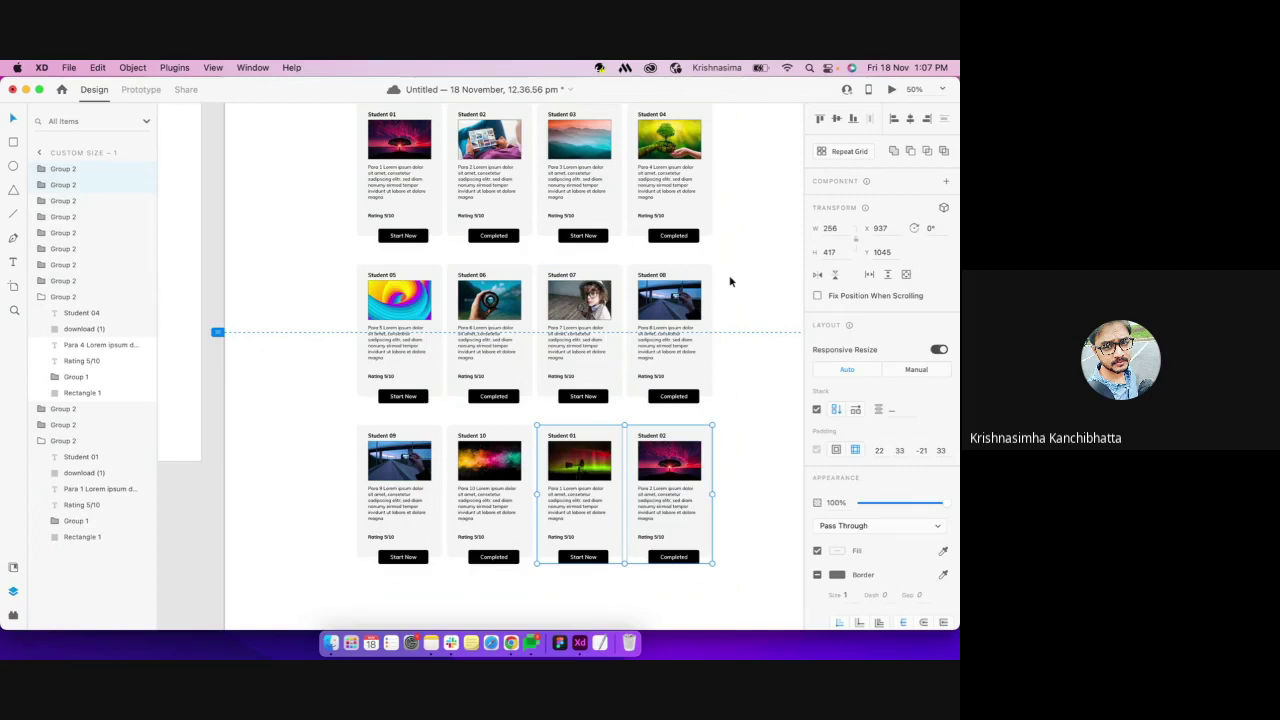
scroll(730, 282, "down", 1)
key("super+a")
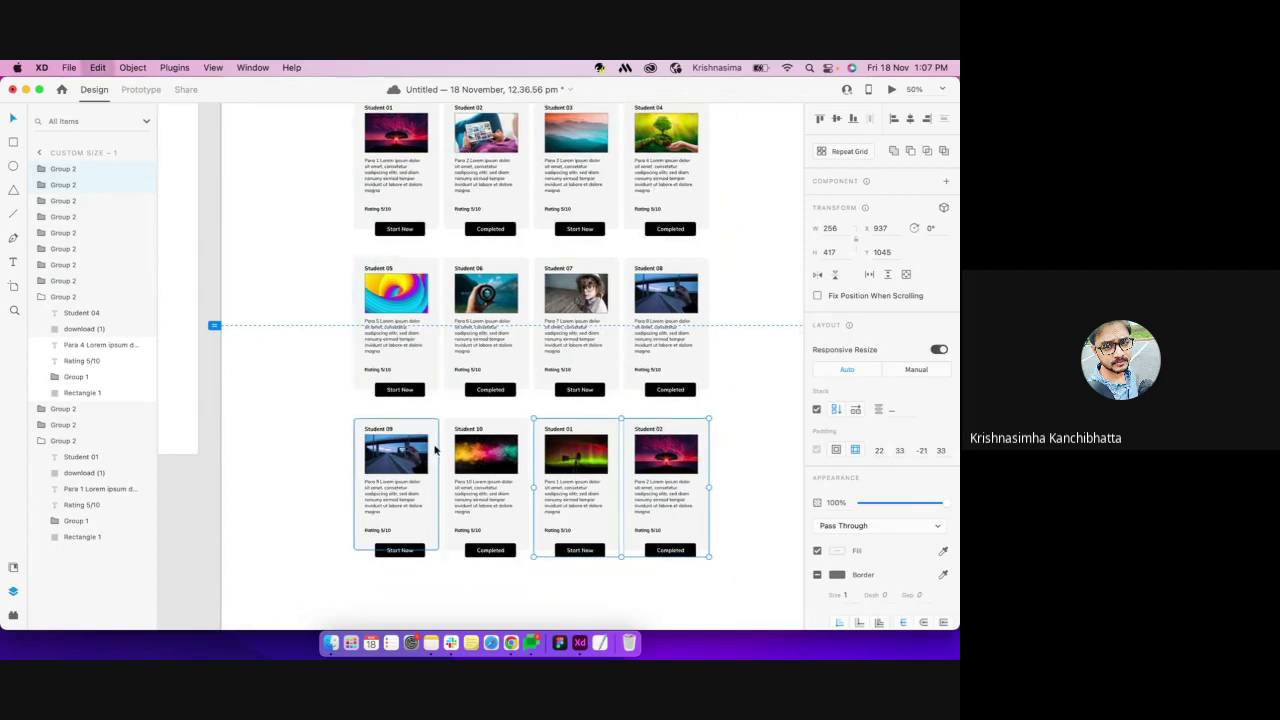
key("super+r")
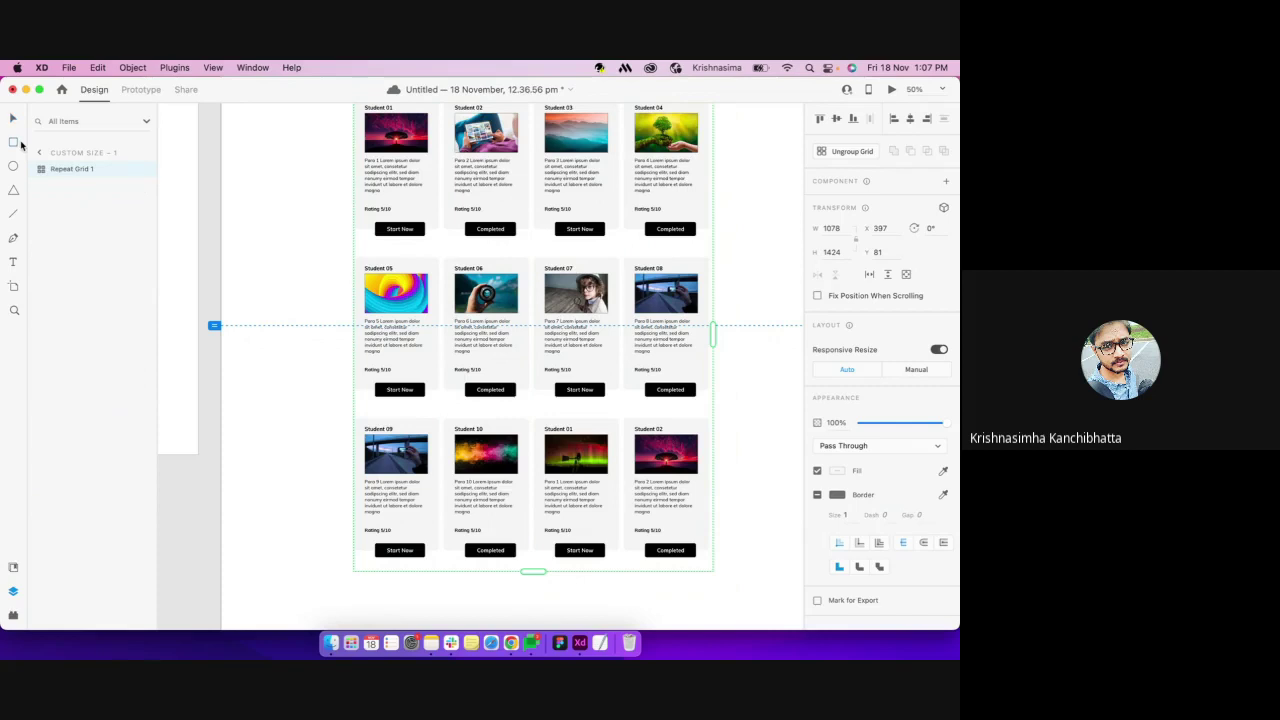
Cover the third row's last two cards with a borderless white rectangle about 584 by 478, and delete it again
left_click(15, 143)
mouse_move(728, 568)
left_mouse_down()
mouse_move(551, 443)
mouse_move(535, 410)
left_mouse_up()
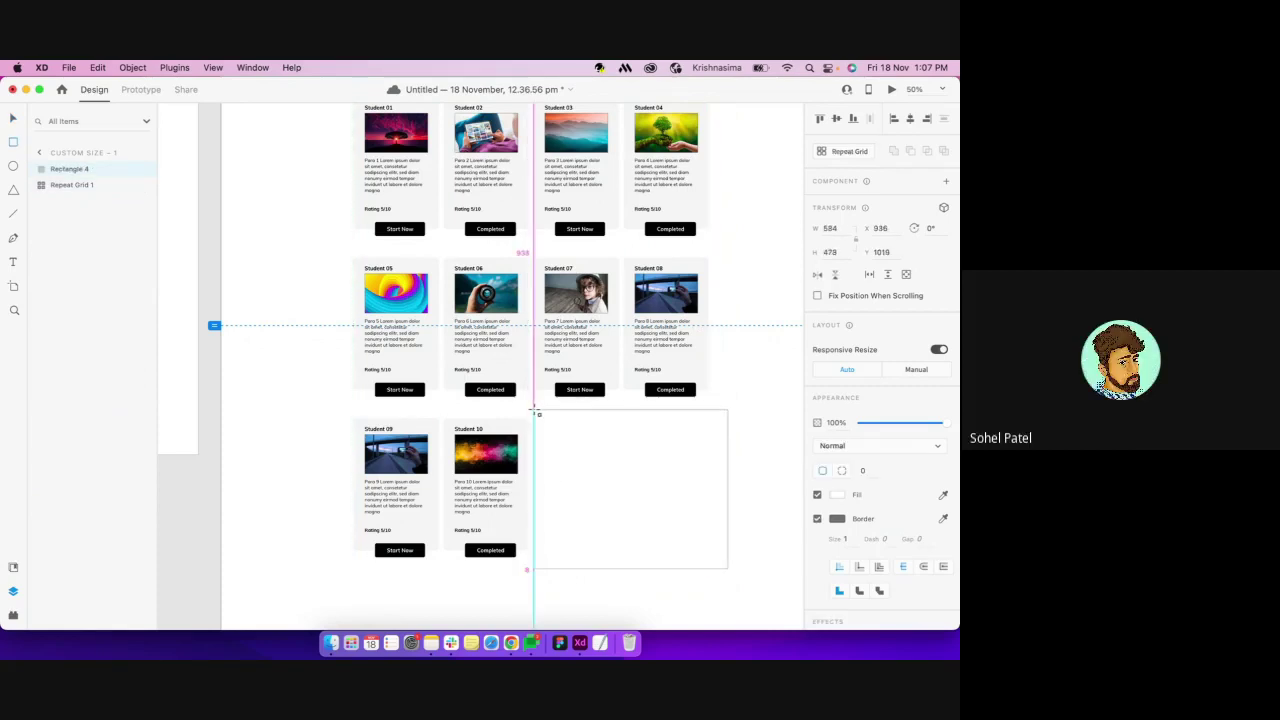
left_click(817, 518)
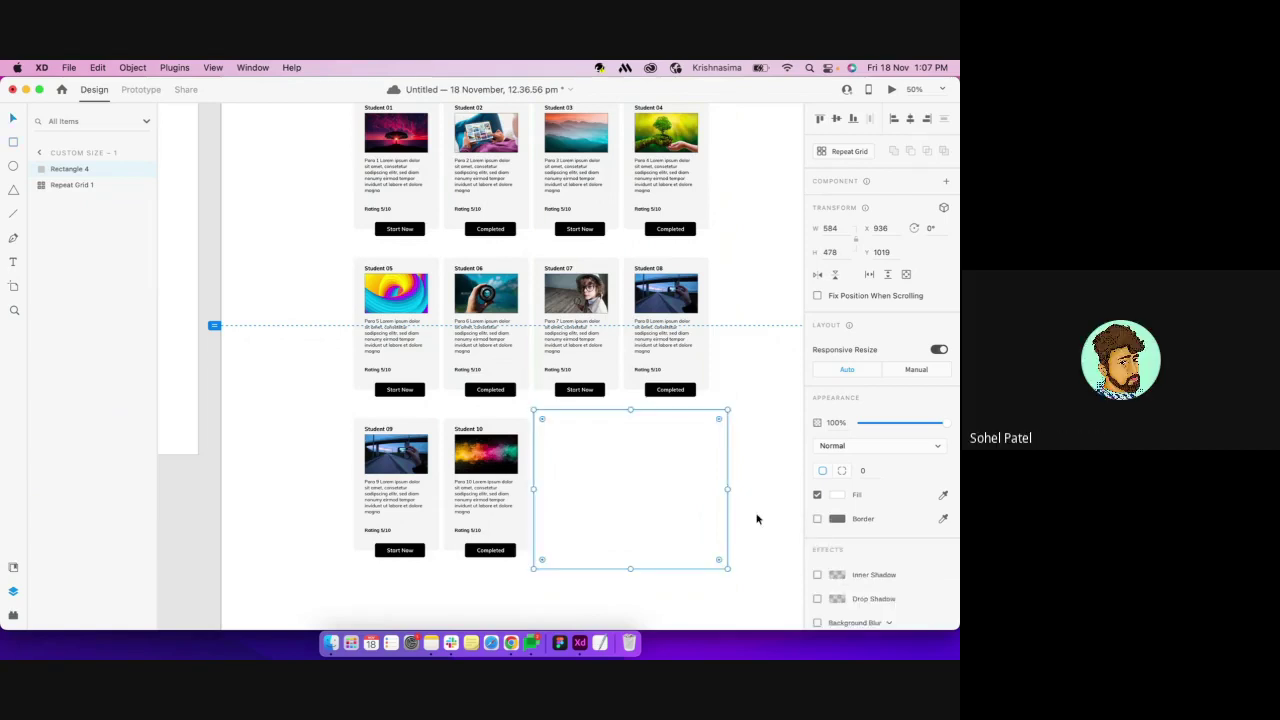
key("Escape")
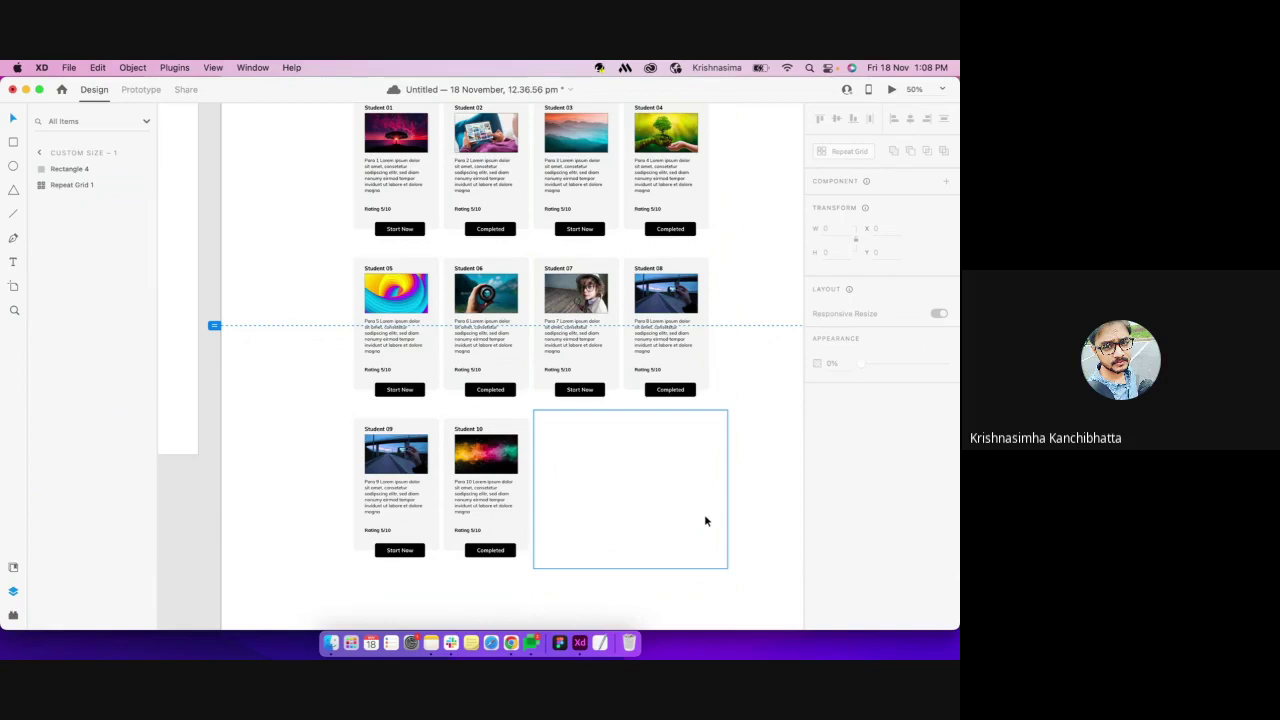
left_click(612, 498)
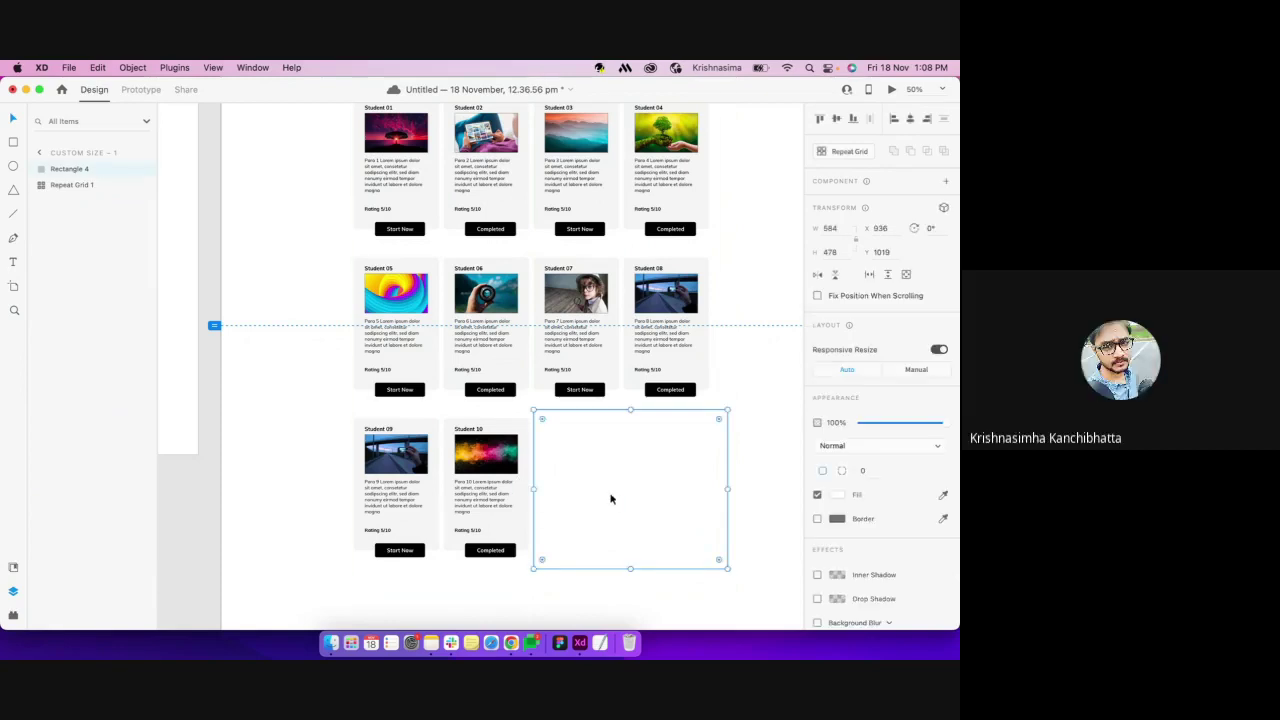
key("Delete")
Inspect the layers inside Repeat Grid 1 by selecting all elements of the first card, its button group and its Student 01 title
left_click(40, 172)
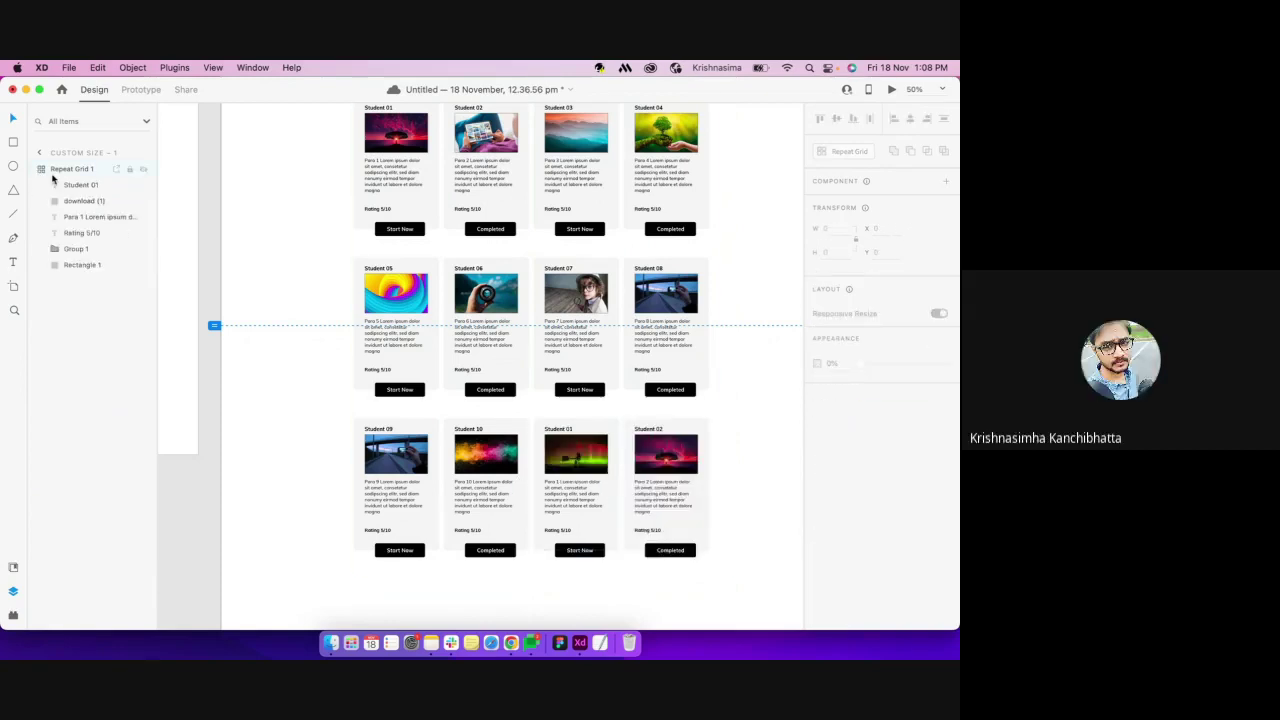
left_click(78, 185)
left_click(87, 266, "shift")
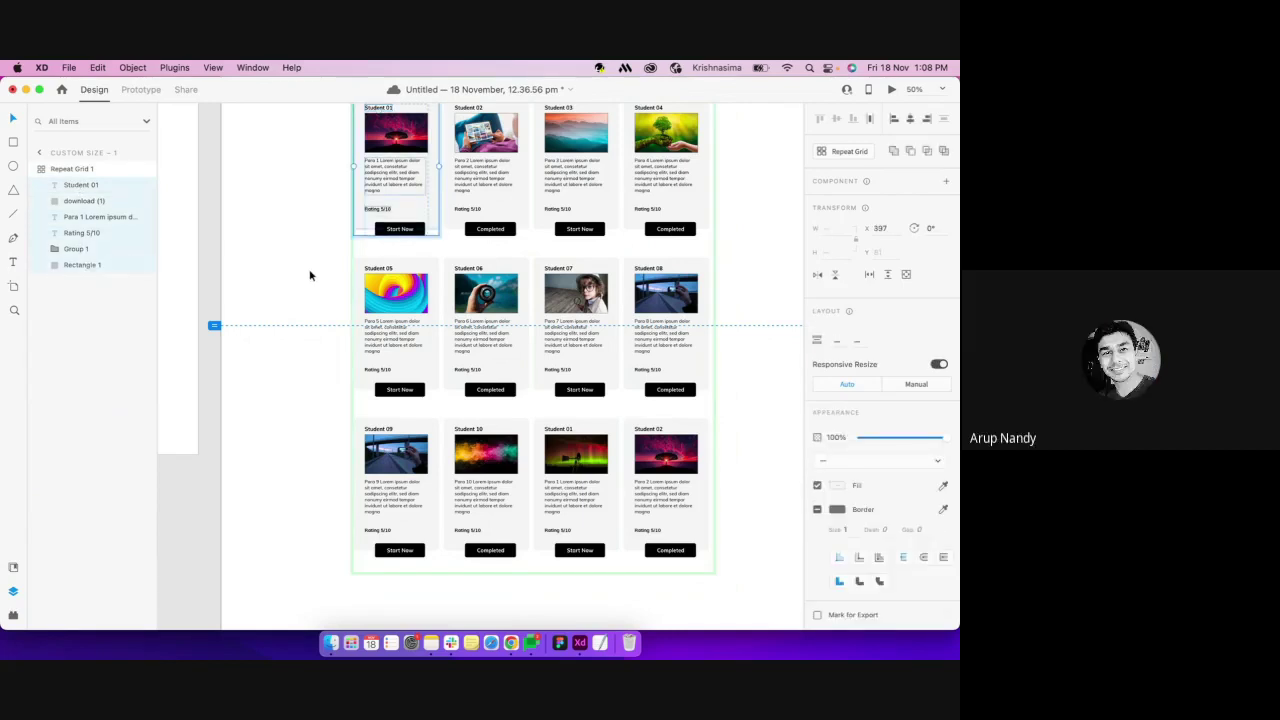
scroll(300, 280, "up", 1)
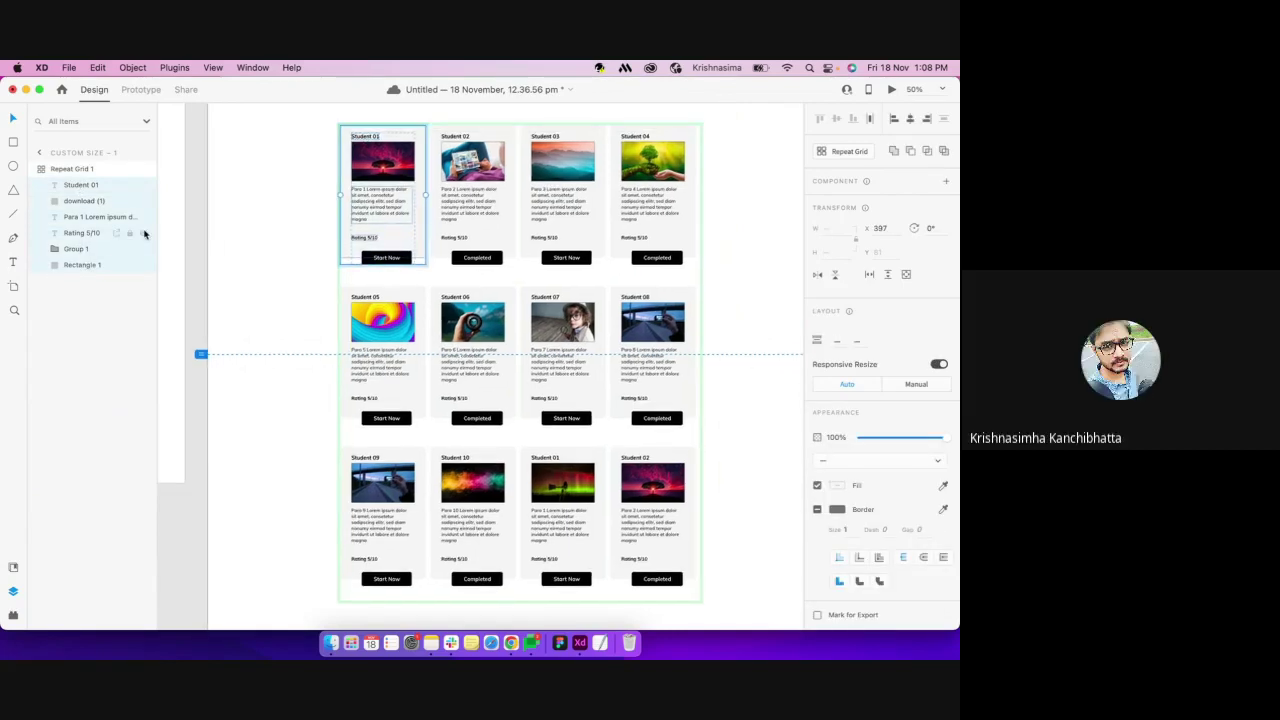
left_click(78, 248)
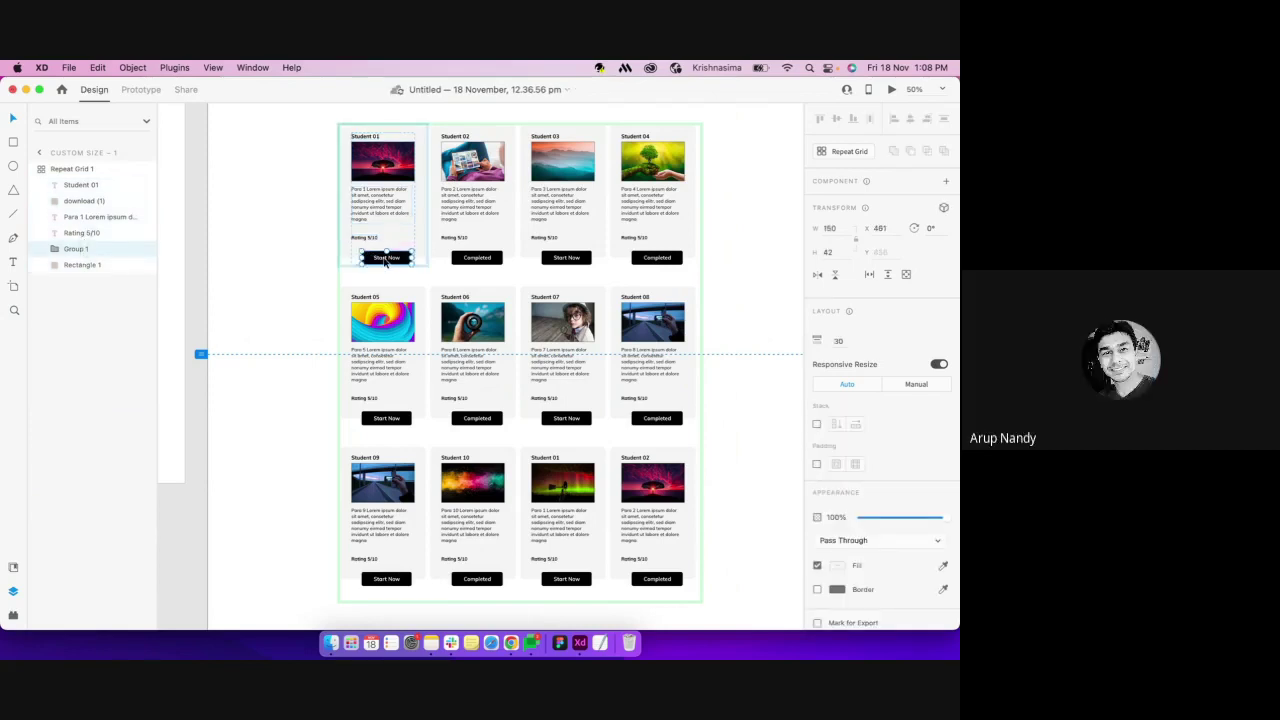
left_click(73, 190)
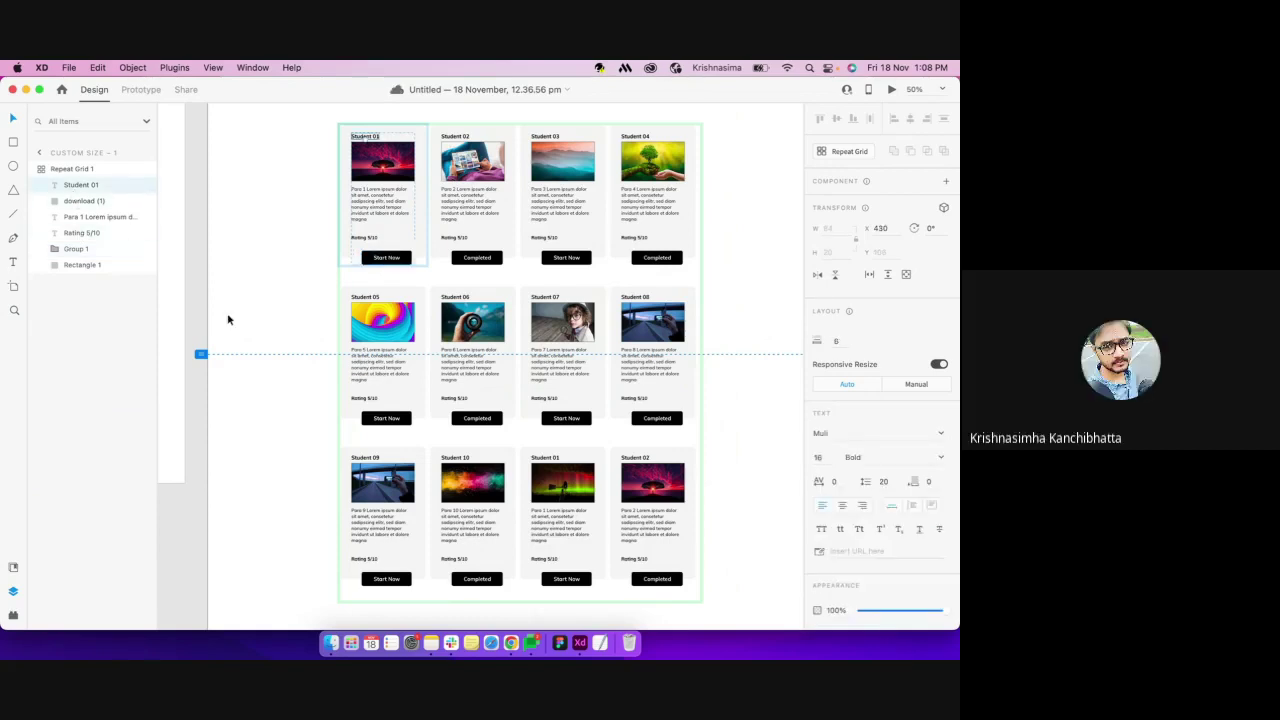
left_click(245, 327)
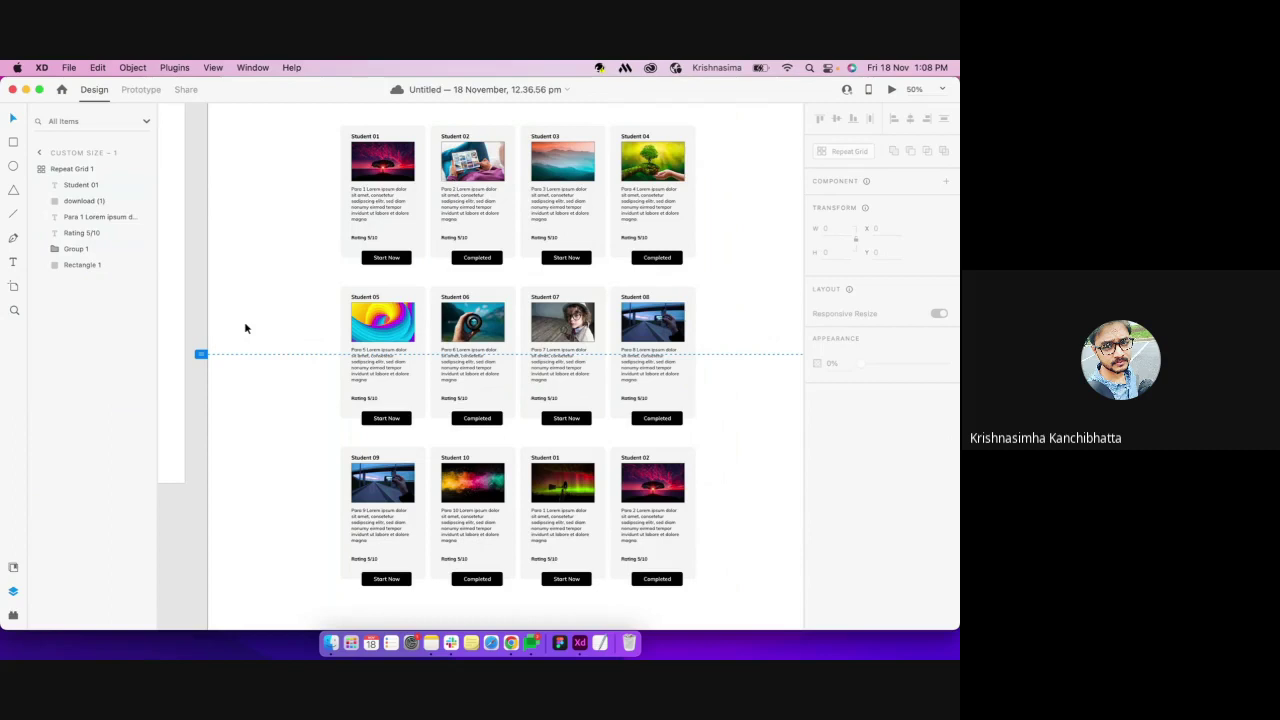
Examine the three card rows on the Custom Size – 1 artboard at different zoom levels, alongside the neighbouring artboard
scroll(245, 328, "down", 2)
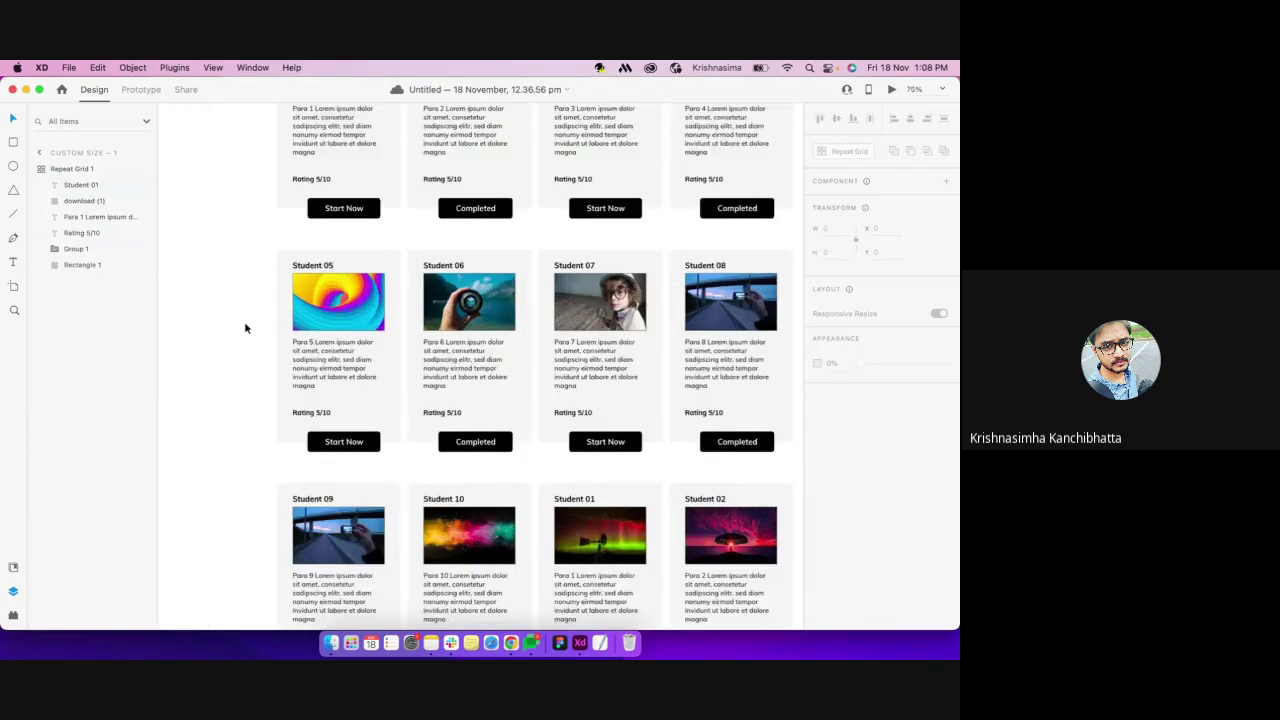
key("super+equal")
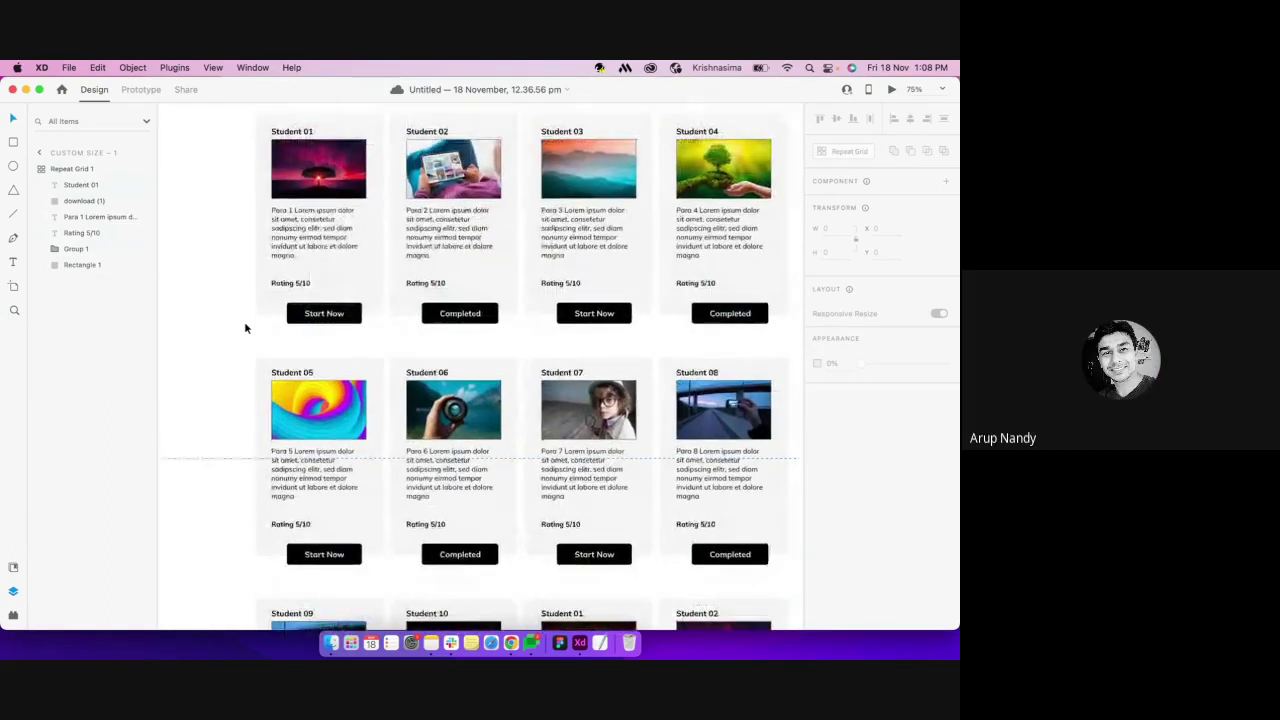
scroll(245, 328, "down", 6)
scroll(245, 328, "up", 4)
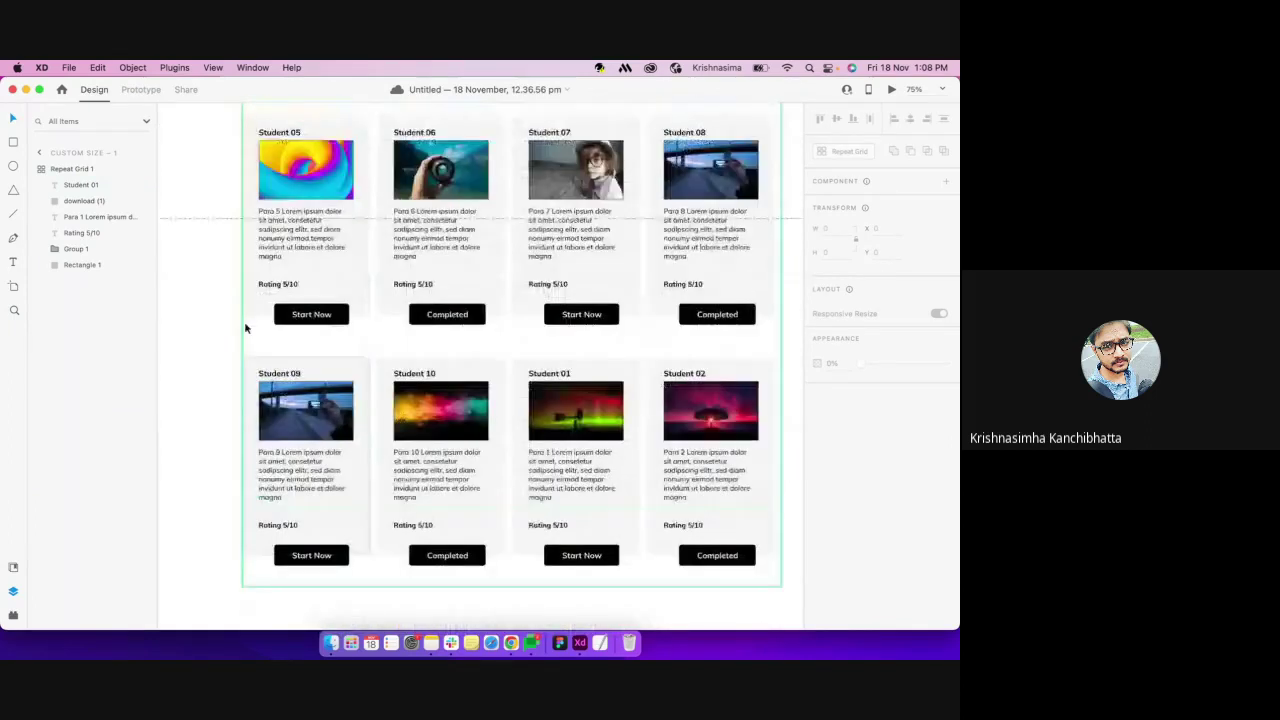
key("super+0")
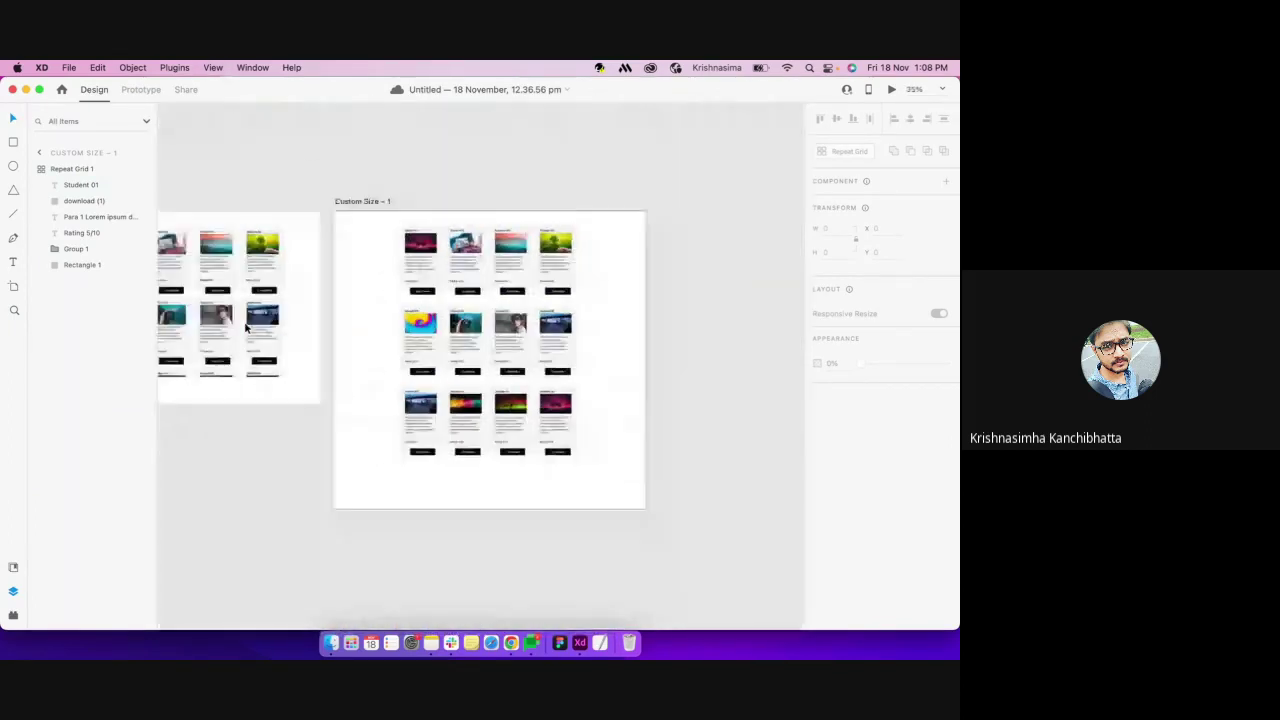
key("z")
left_click(456, 292)
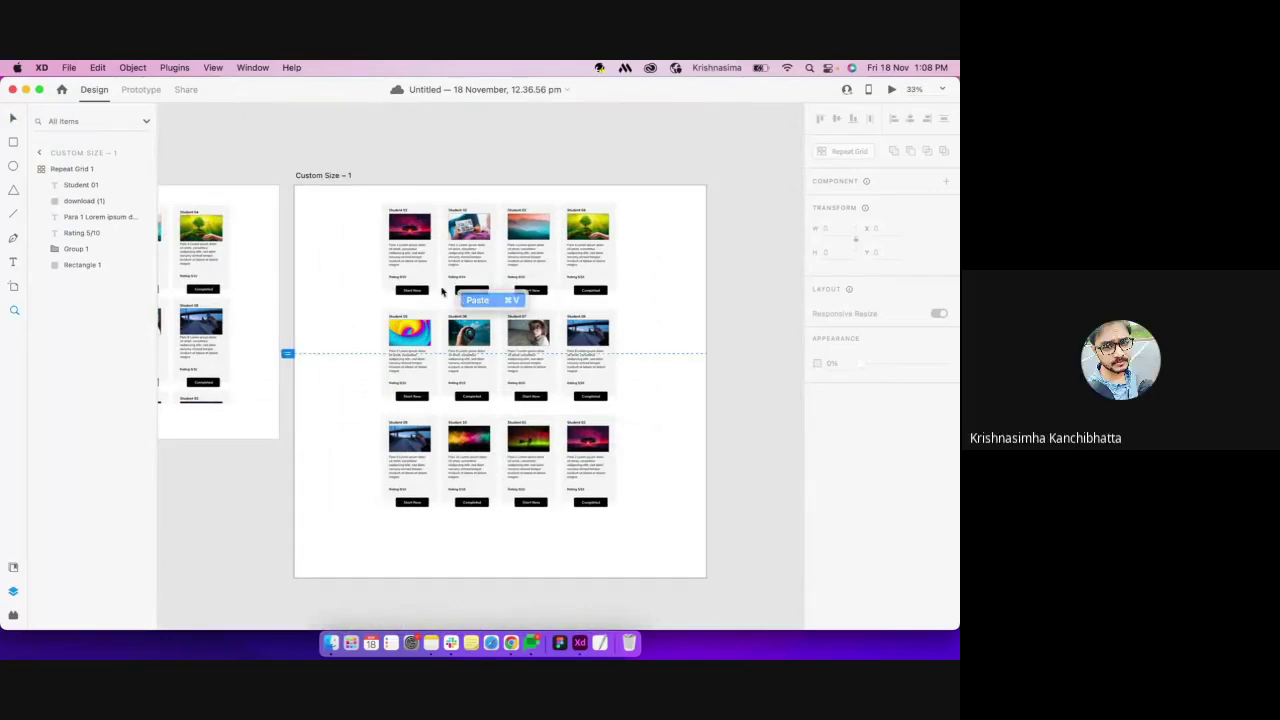
left_click(442, 289)
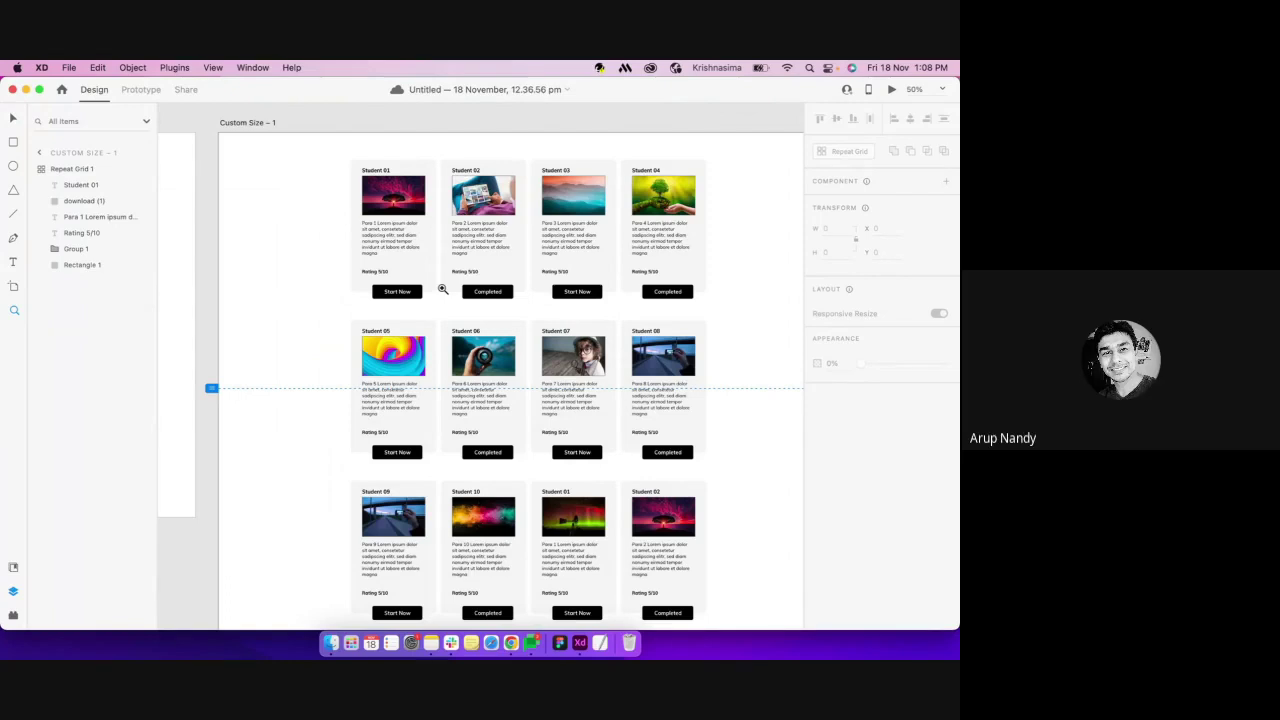
scroll(442, 289, "left", 3)
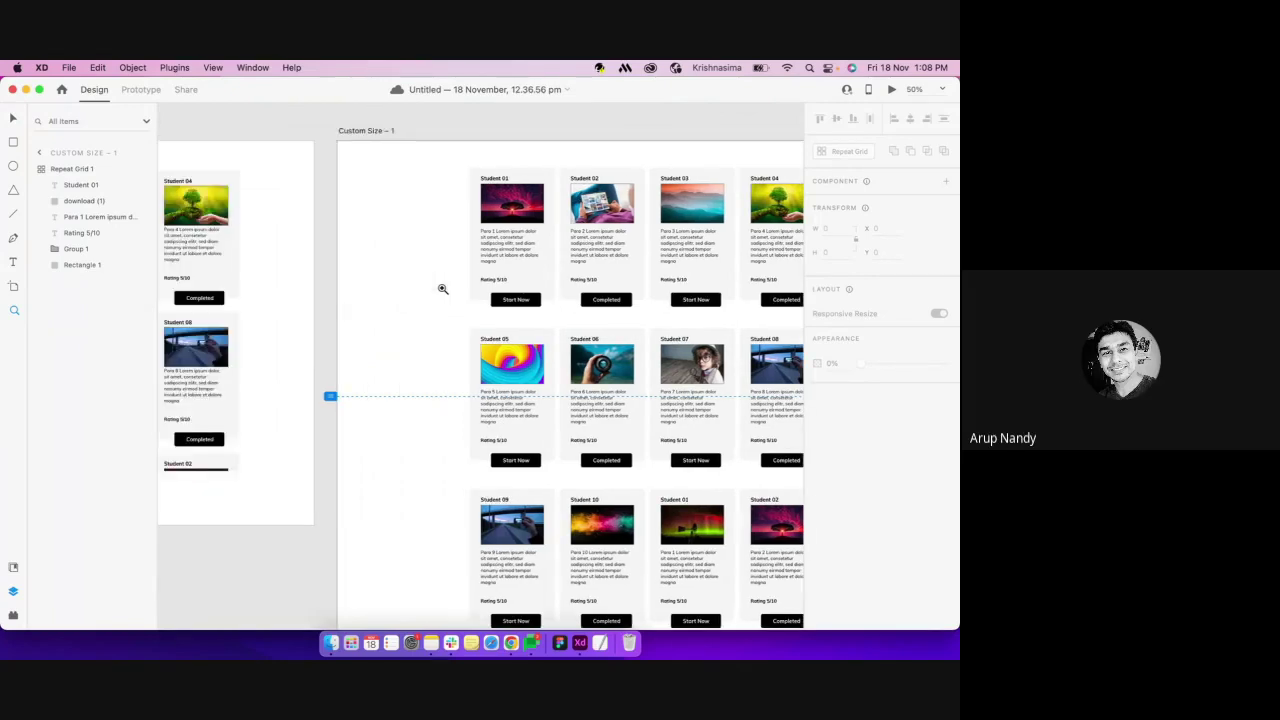
scroll(443, 286, "right", 1)
key("v")
left_click(483, 256)
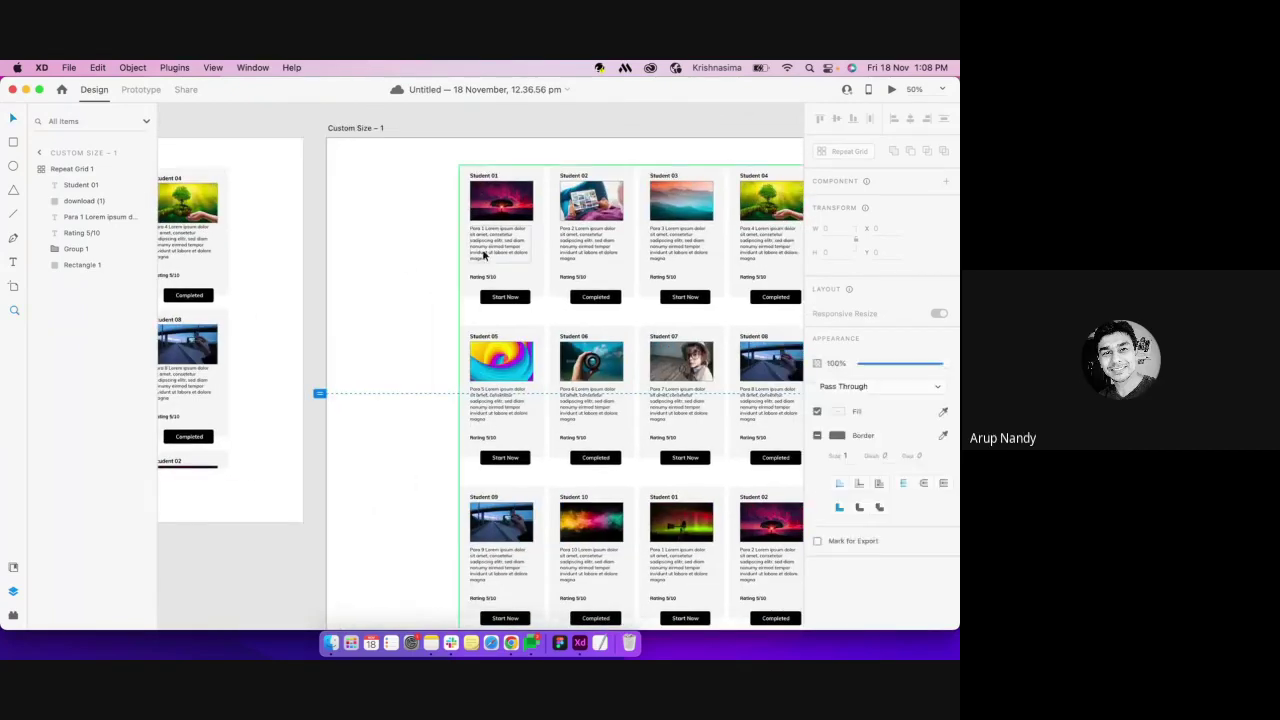
left_click(434, 321)
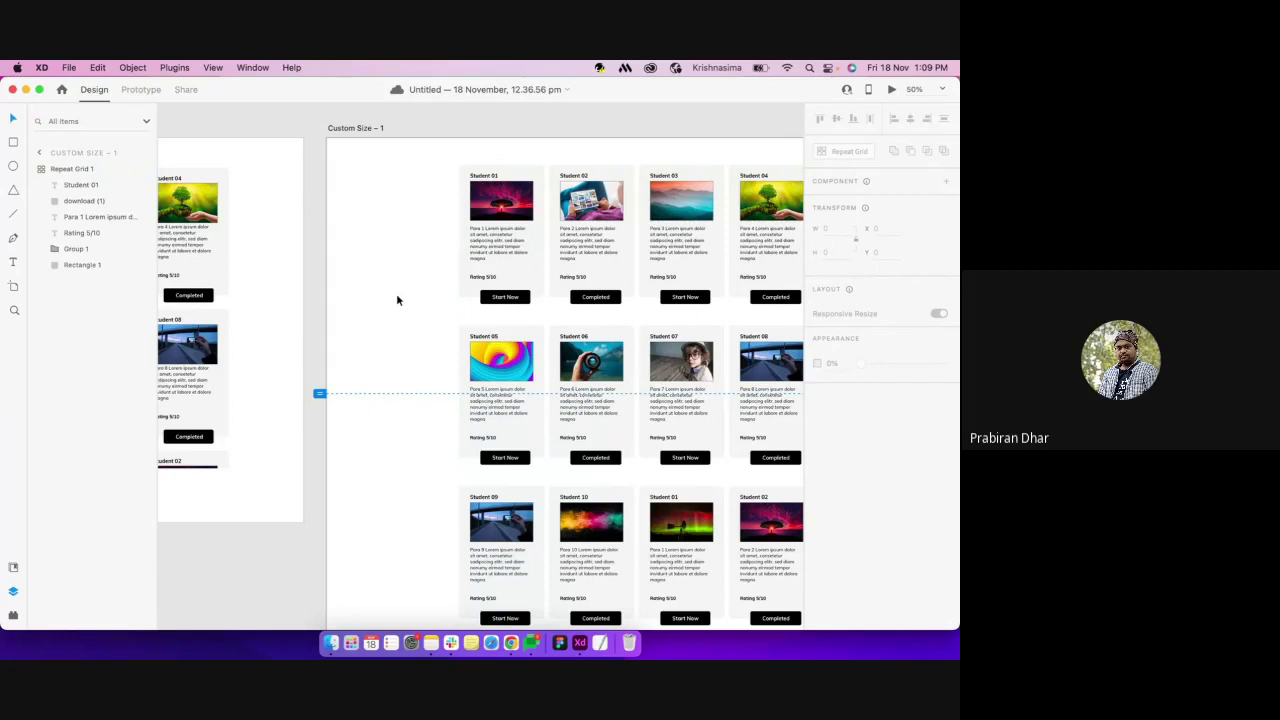
scroll(396, 293, "right", 1)
scroll(396, 293, "down", 1)
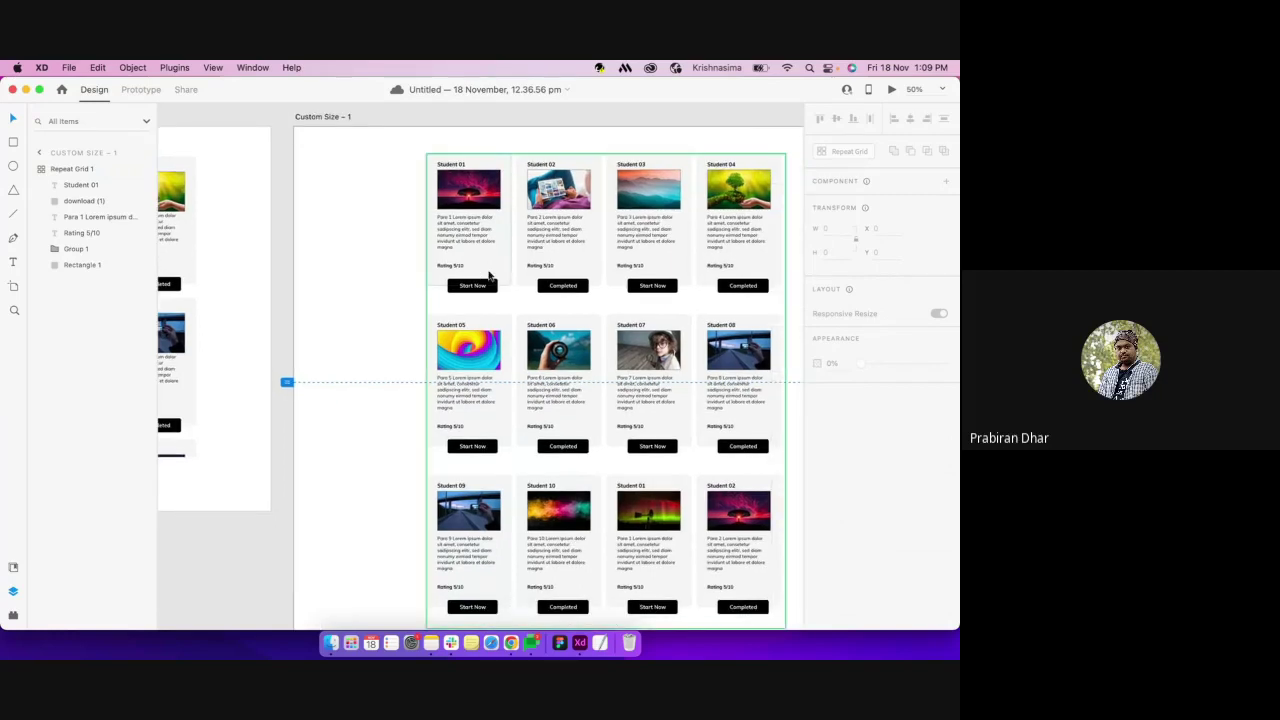
In Prototype mode, link the Student 01 card's Start Now button to the neighbouring artboard and select the Student 02 card's Completed button
left_click(138, 89)
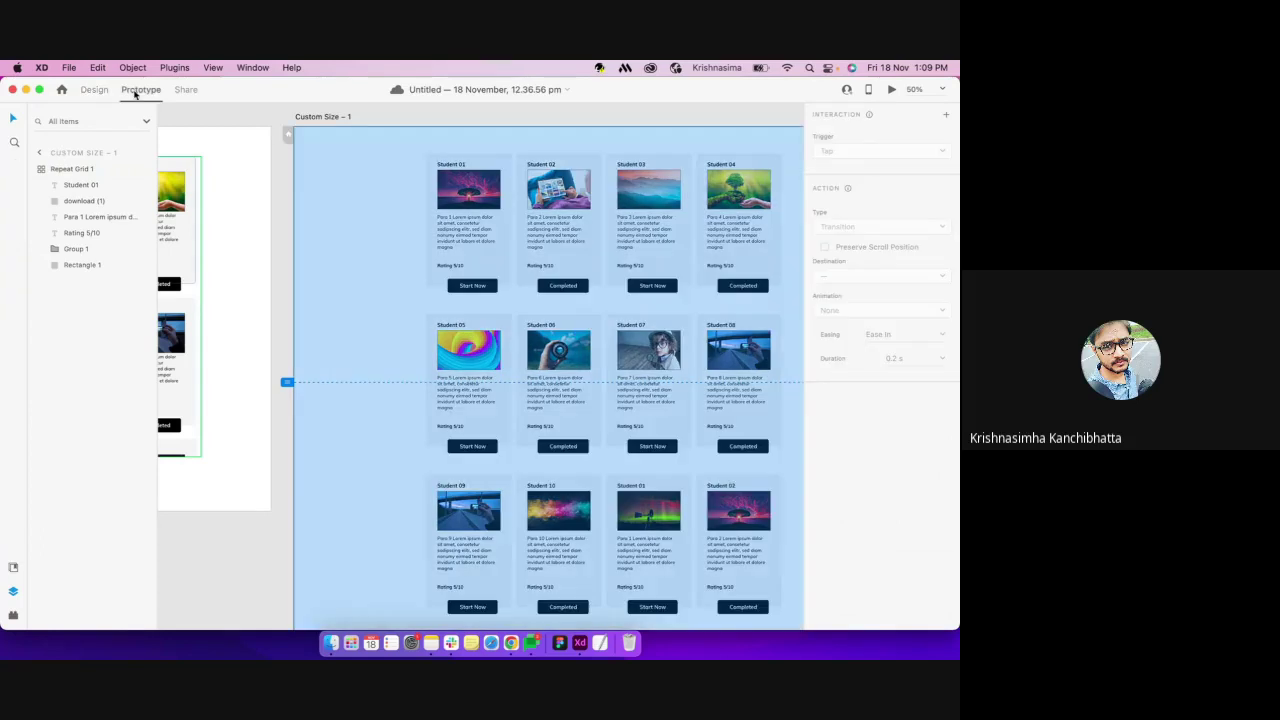
double_click(469, 291)
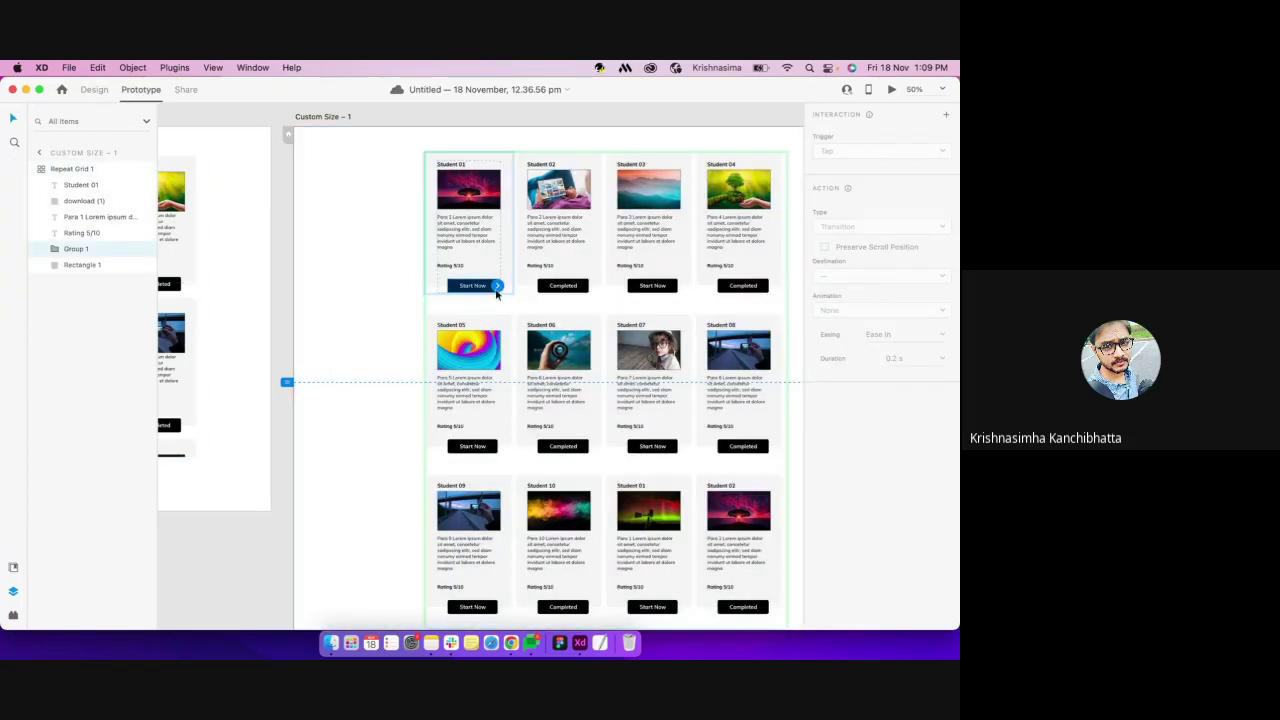
key("super+minus")
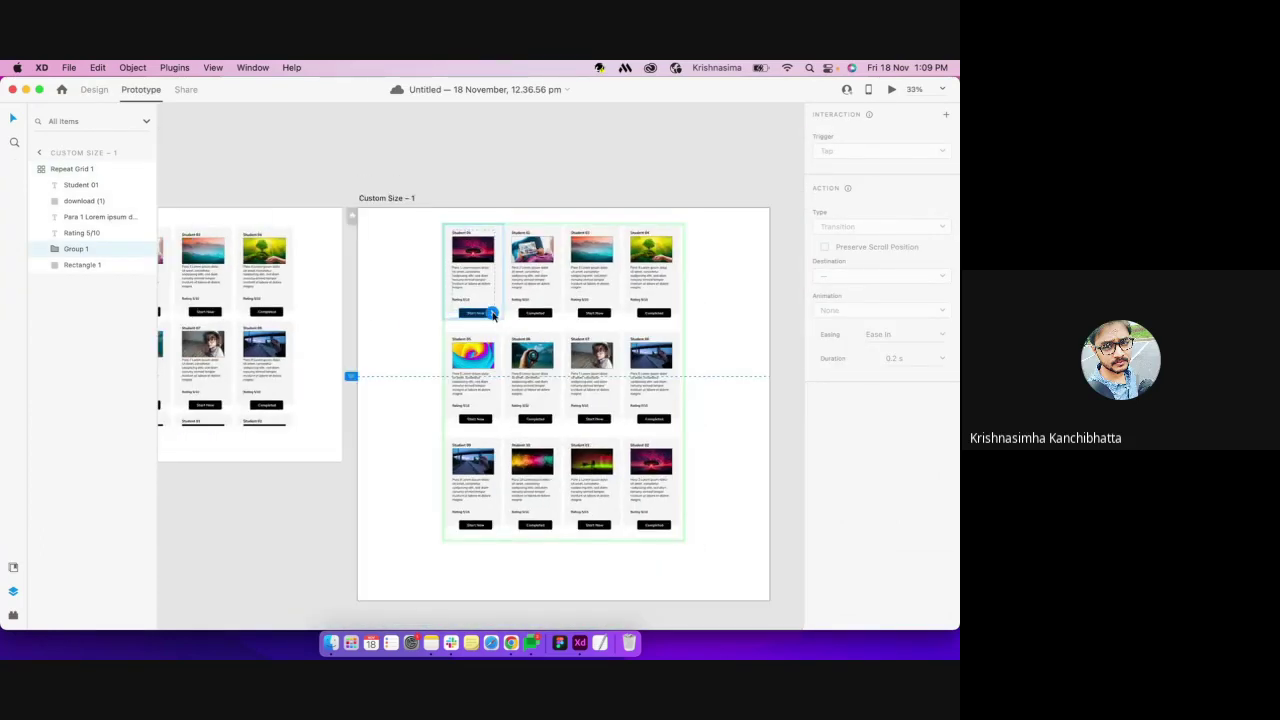
left_click_drag(492, 313, 262, 327)
left_click(555, 314)
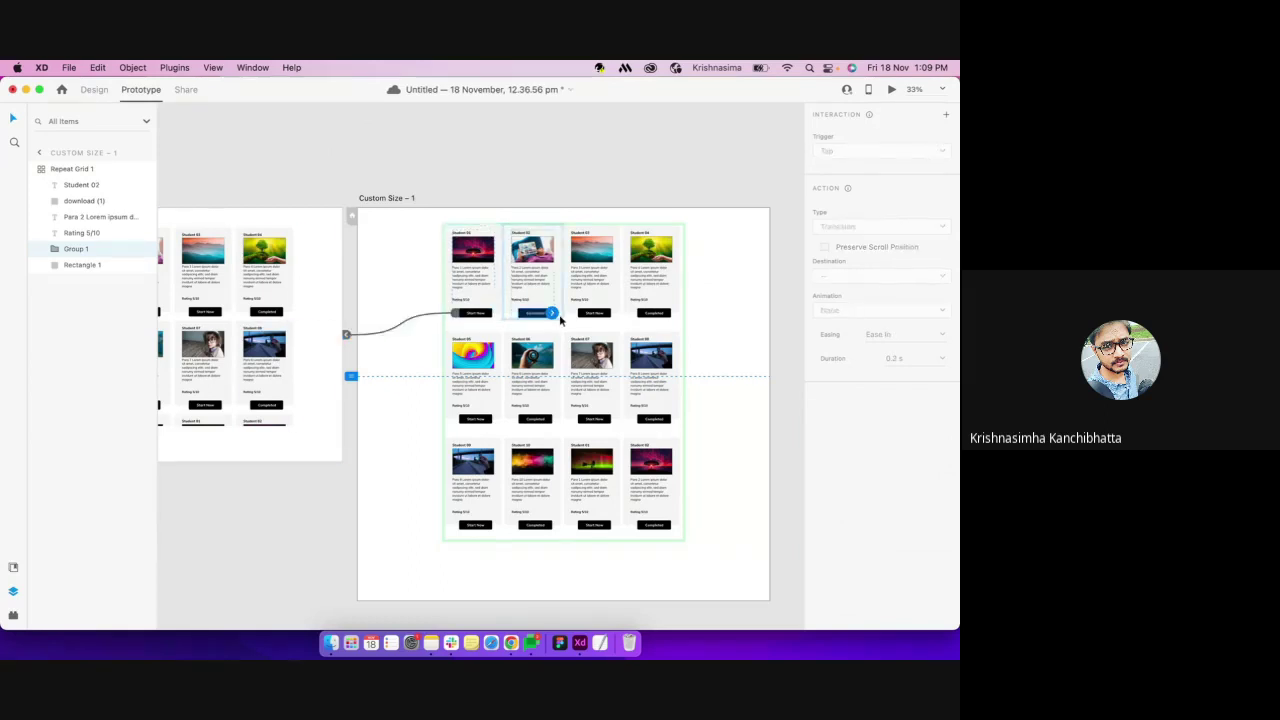
Add a new 1366 by 768 artboard above the Custom Size – 2 artboard
left_click_drag(555, 314, 440, 163)
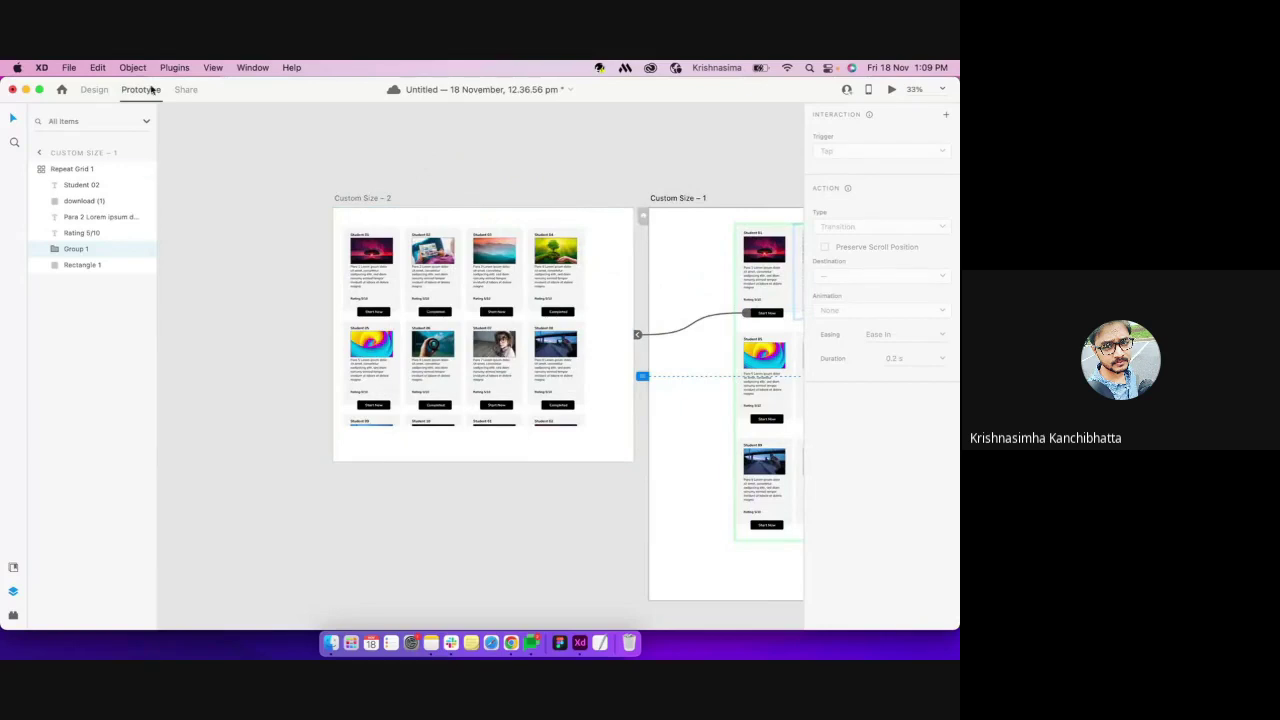
left_click(92, 89)
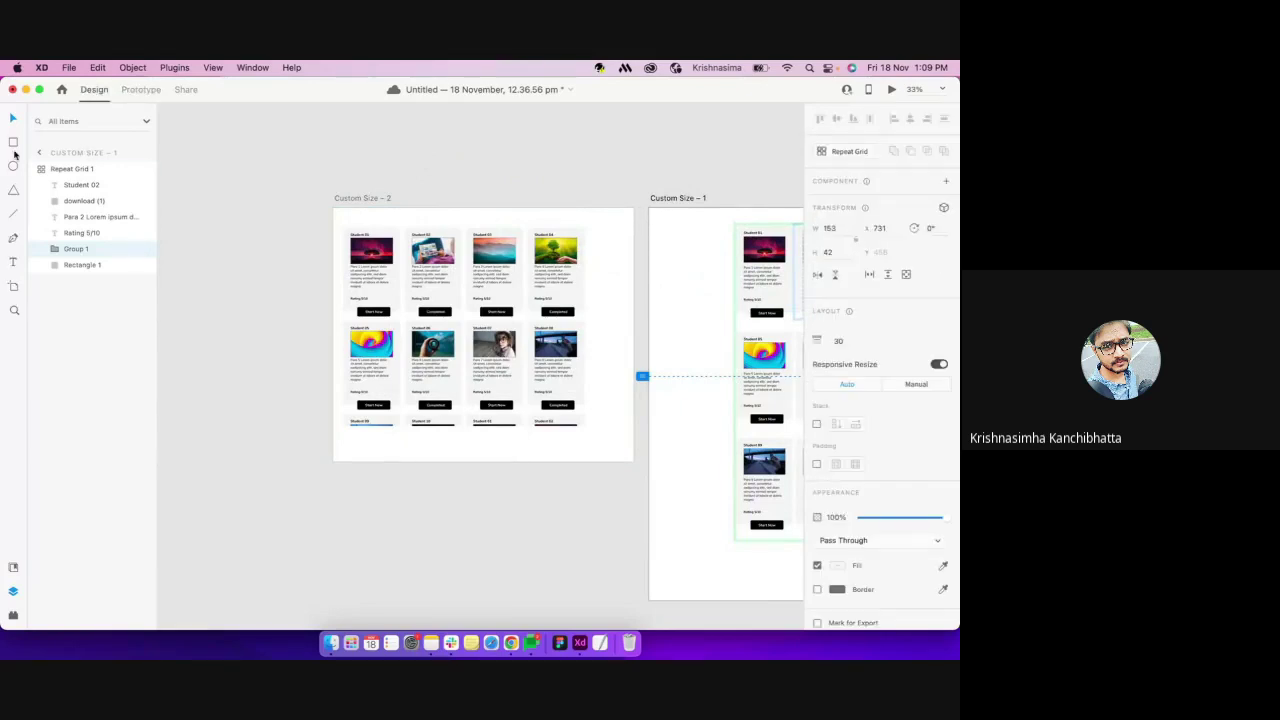
left_click(13, 286)
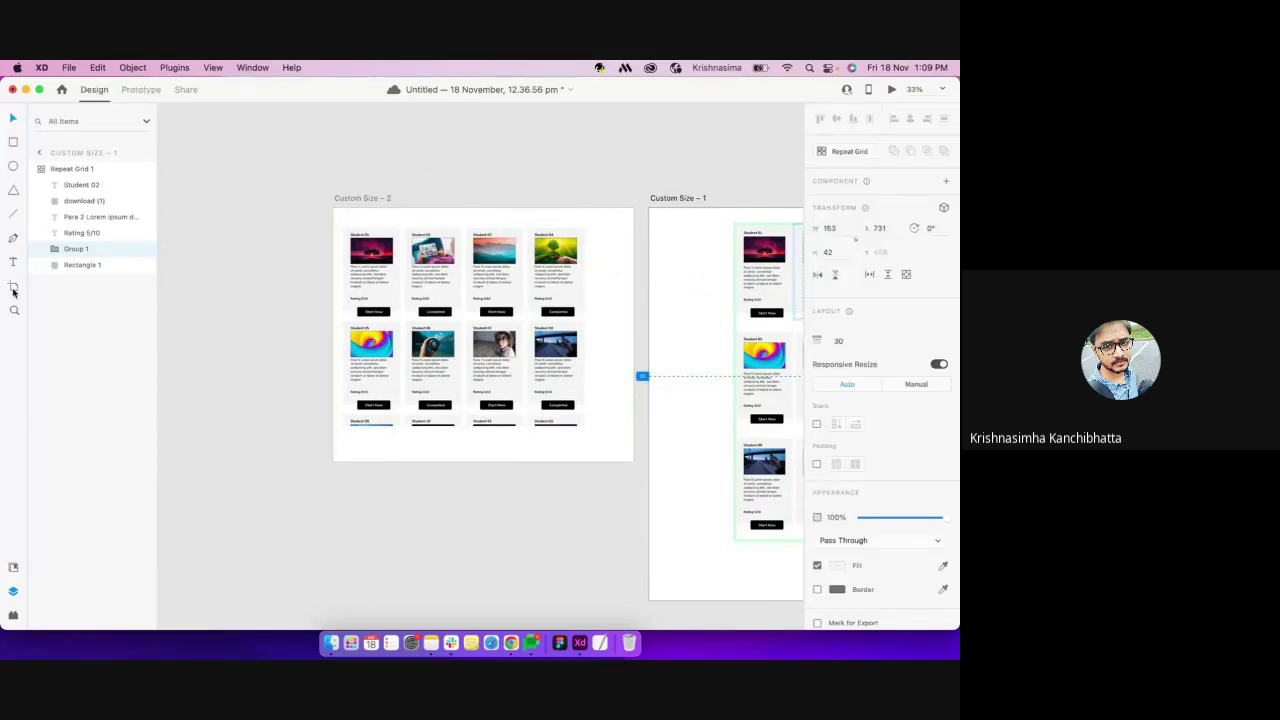
left_click(231, 143)
key("v")
scroll(514, 237, "right", 5)
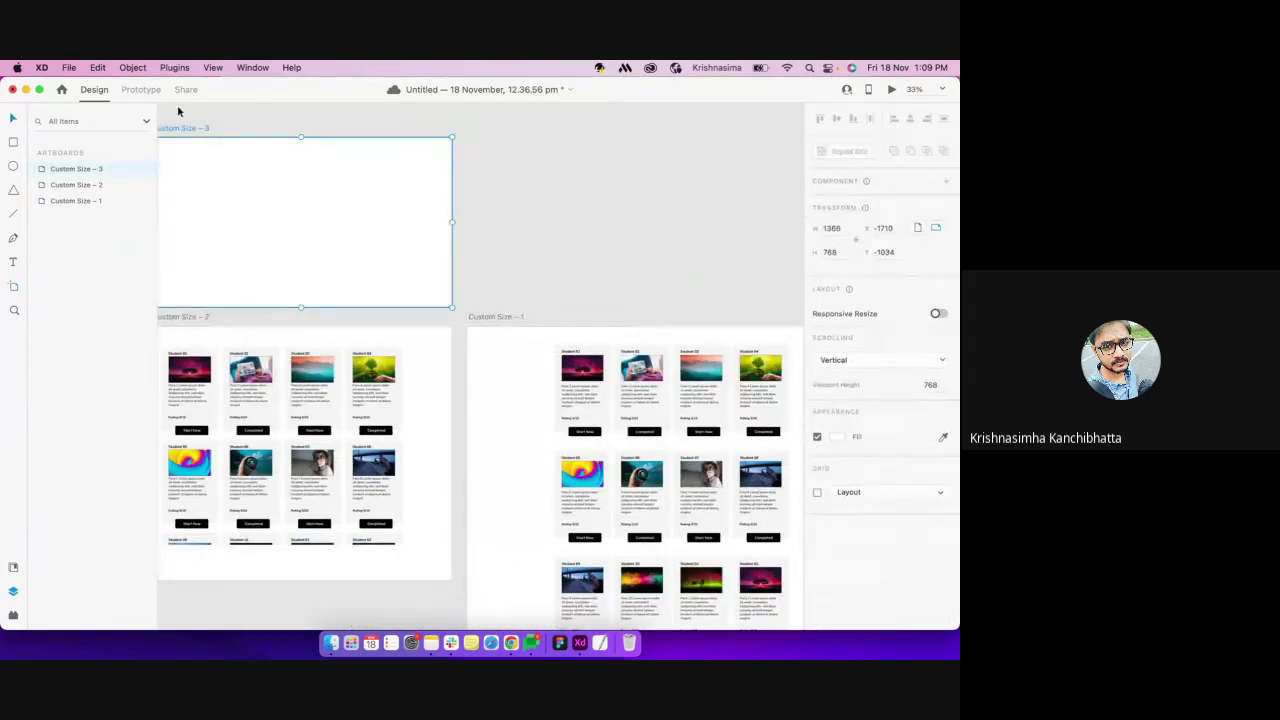
In Prototype mode, link the Student 02 card's Completed button on Custom Size – 1 to the Custom Size – 3 artboard
key("super+2")
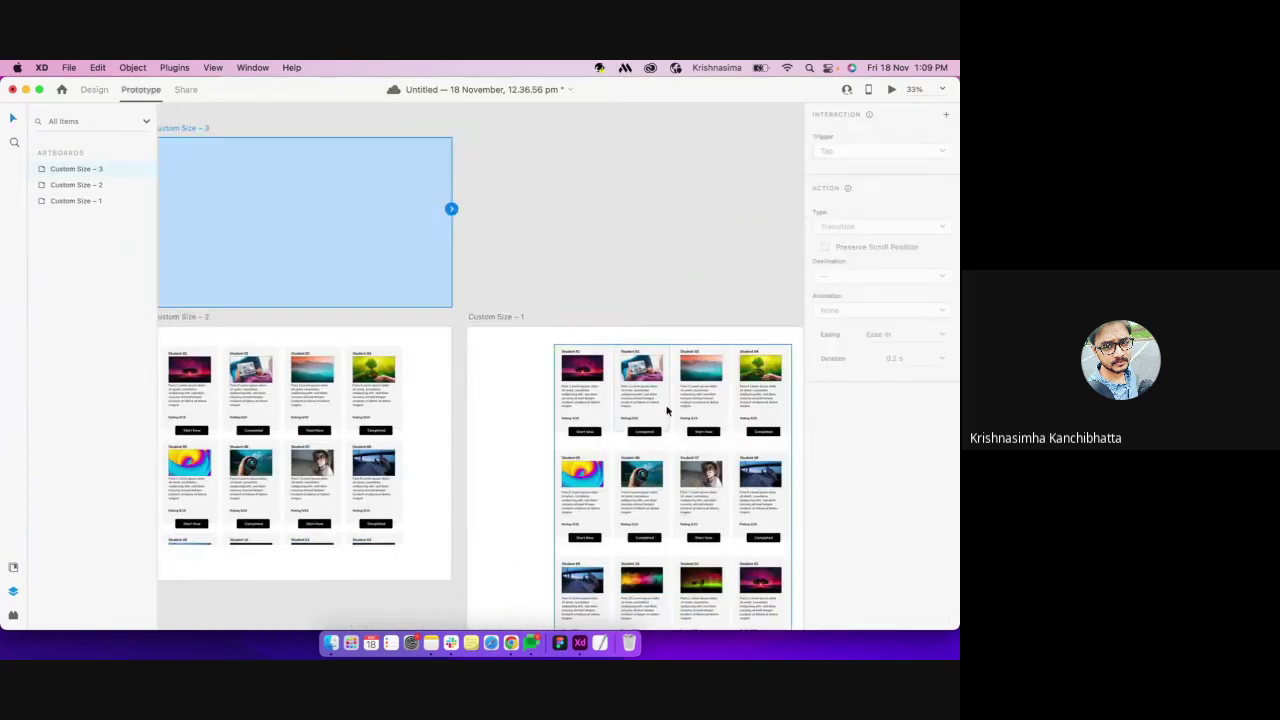
double_click(650, 432)
left_click_drag(661, 431, 420, 269)
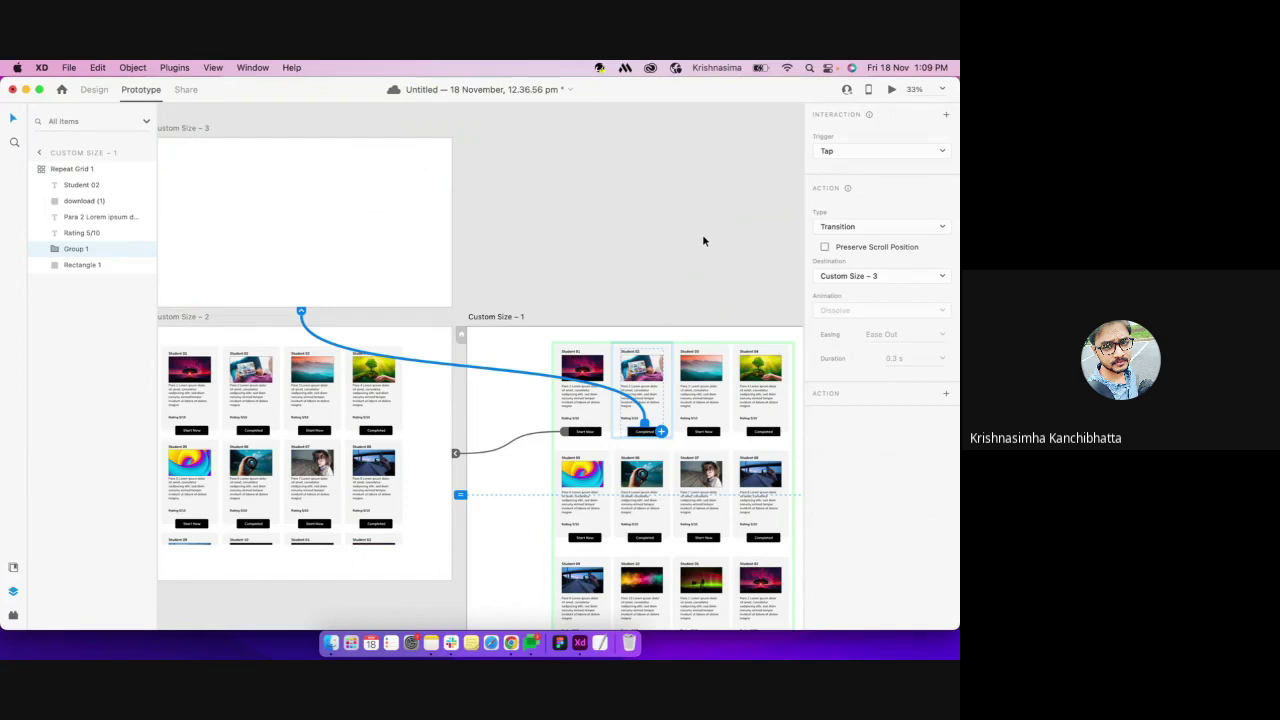
Try the Drag and Voice triggers on the Student 02 Completed button's interaction, and set the trigger back to Tap
scroll(703, 237, "up", 6)
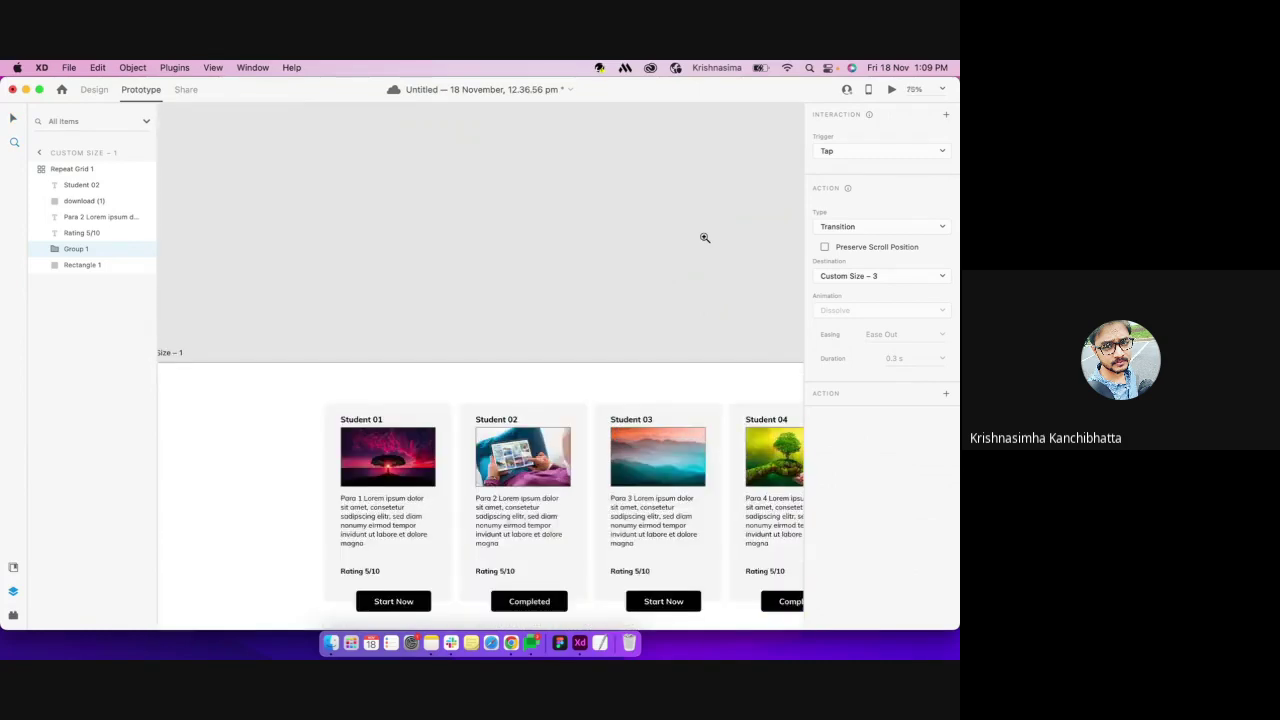
scroll(557, 207, "down", 2)
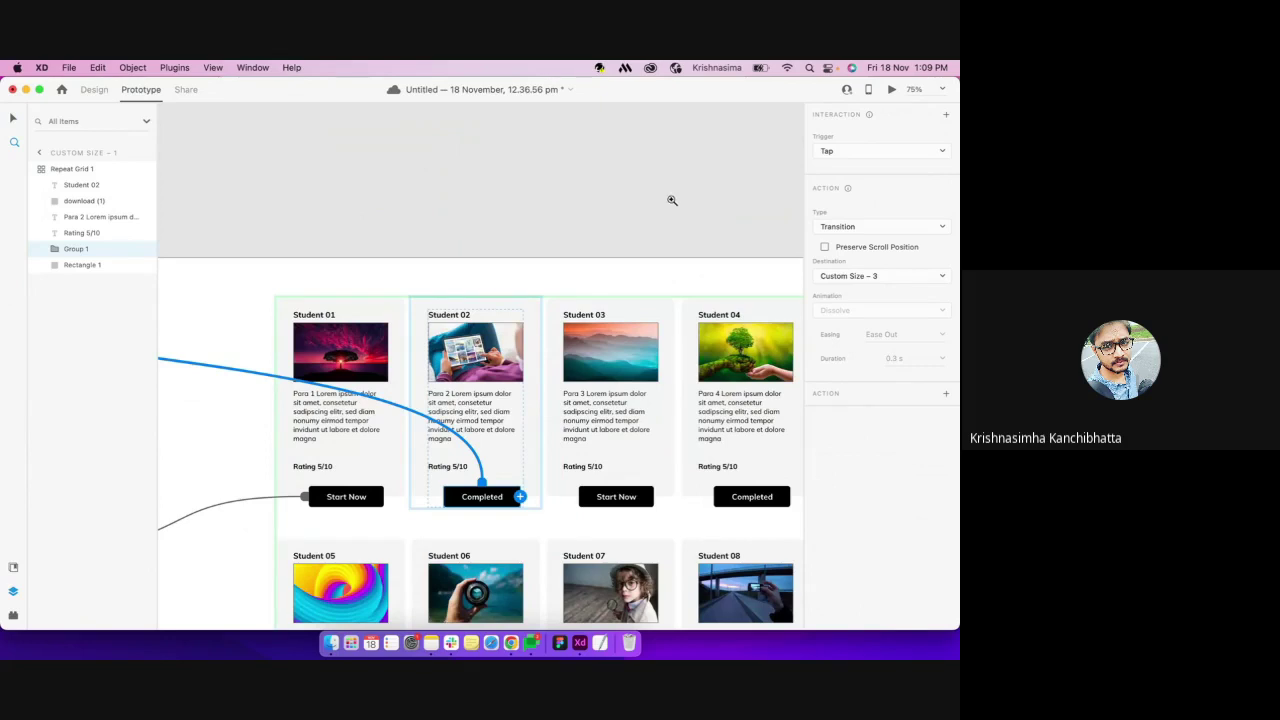
left_click(858, 154)
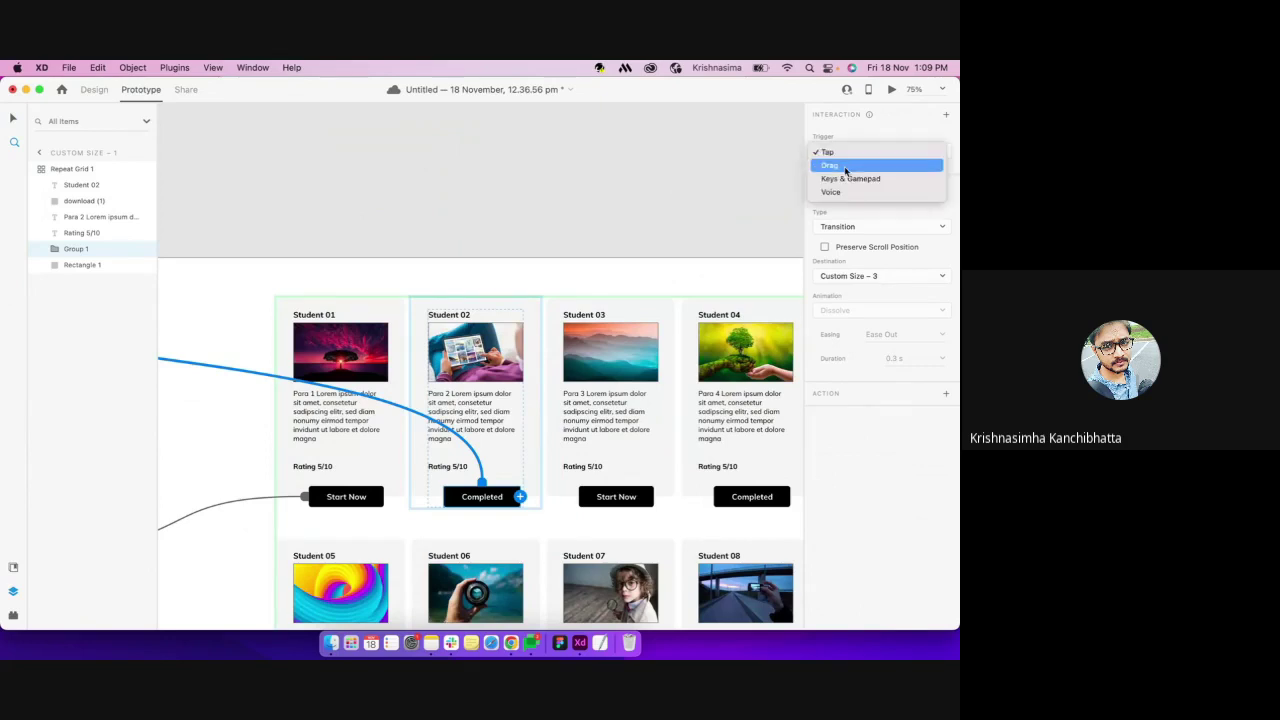
left_click(860, 152)
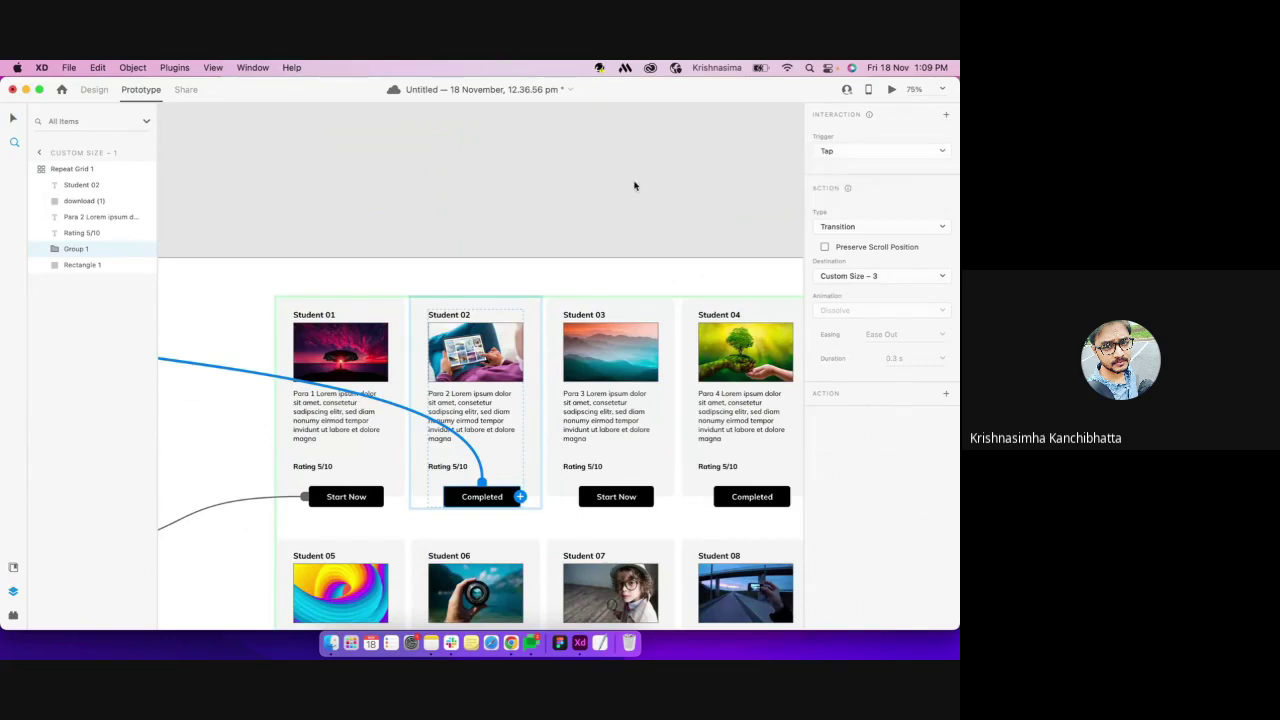
left_click(863, 155)
left_click(865, 166)
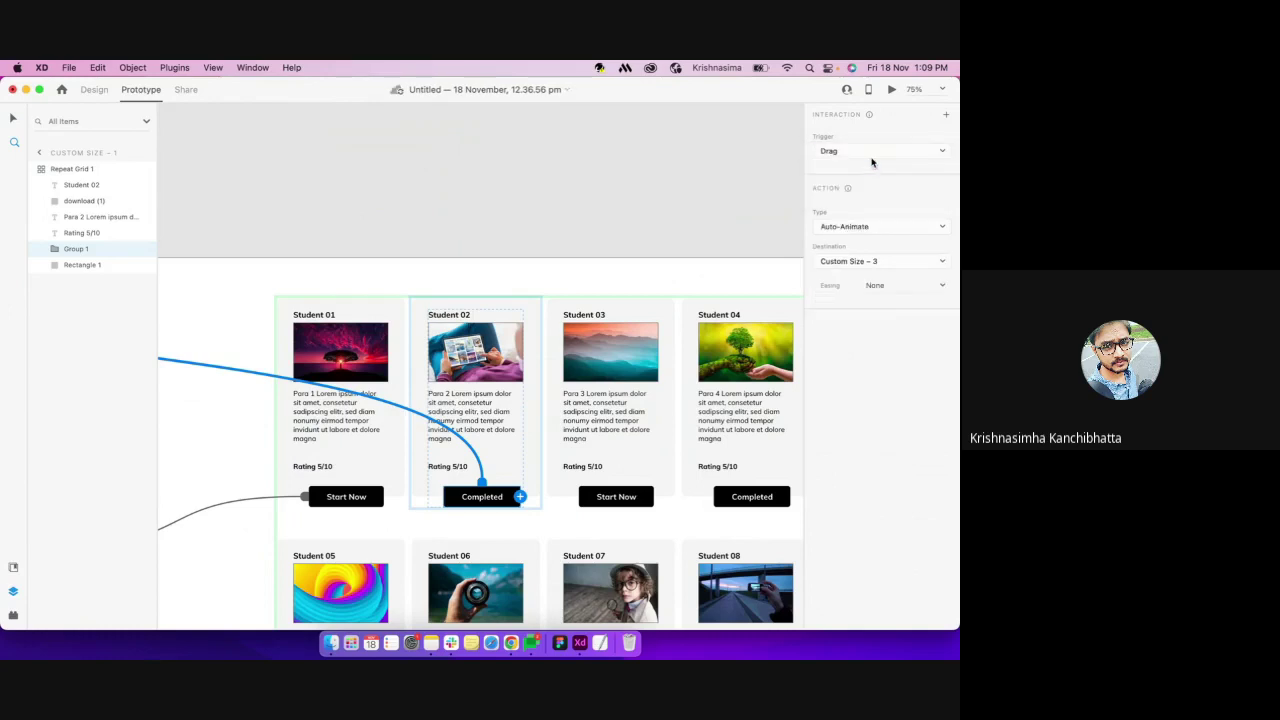
left_click(861, 154)
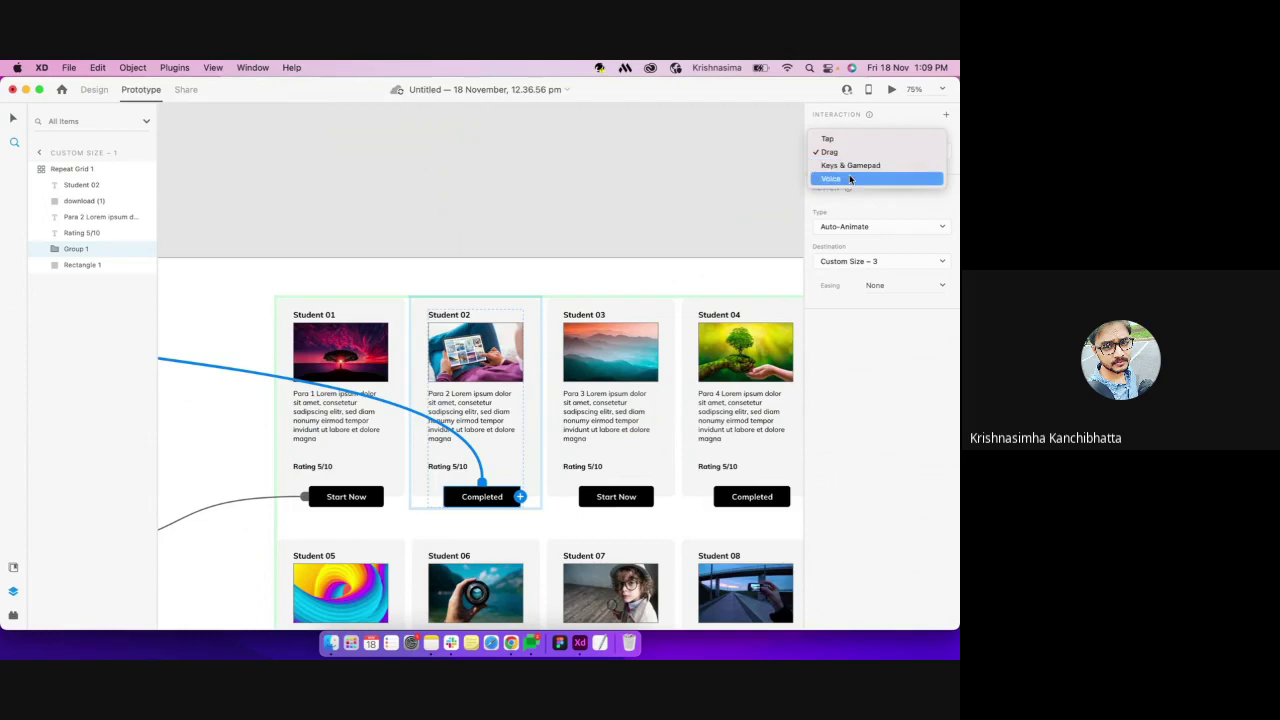
left_click(849, 179)
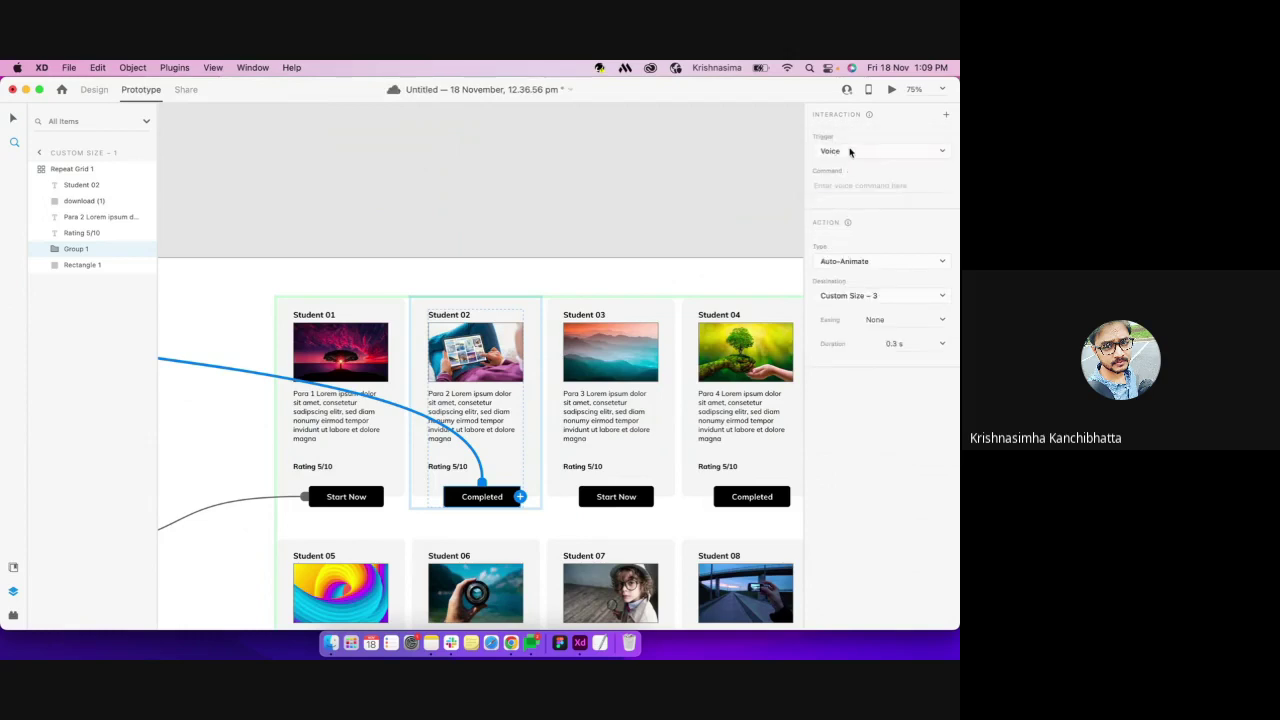
left_click(850, 152)
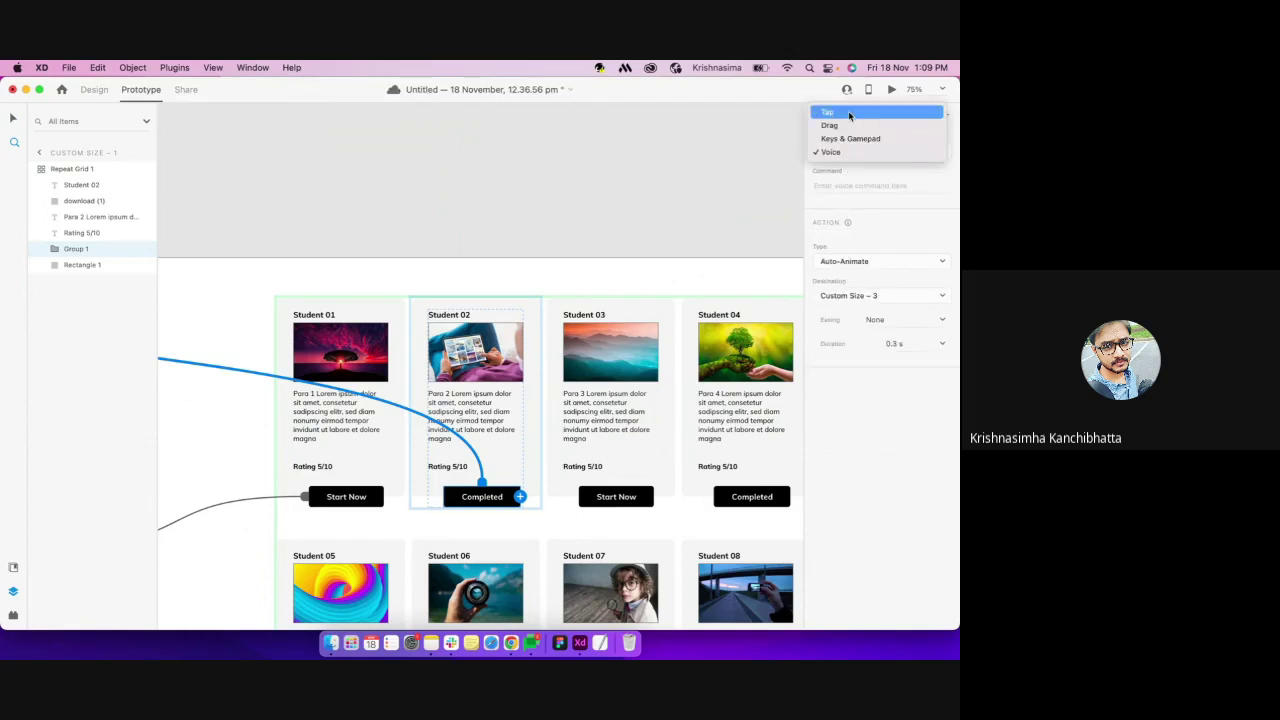
left_click(849, 116)
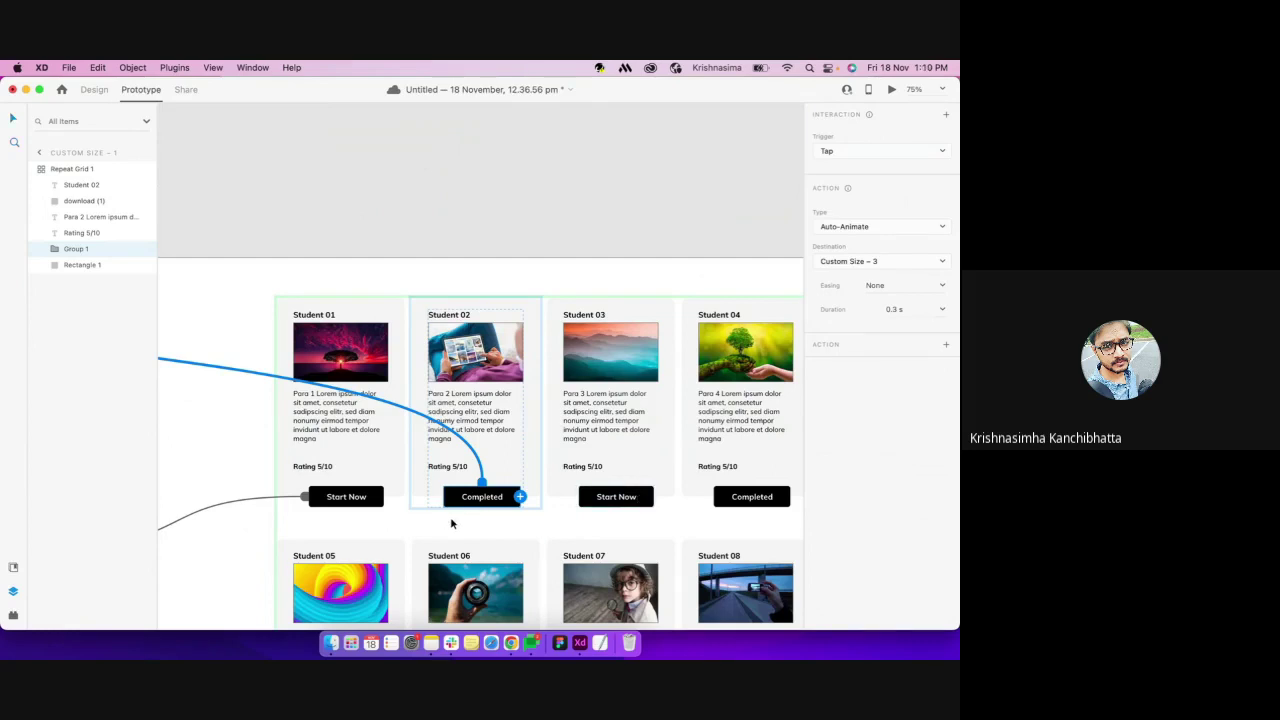
Check the interactions of the first row's Start Now and Completed buttons by selecting them individually
scroll(467, 505, "down", 2)
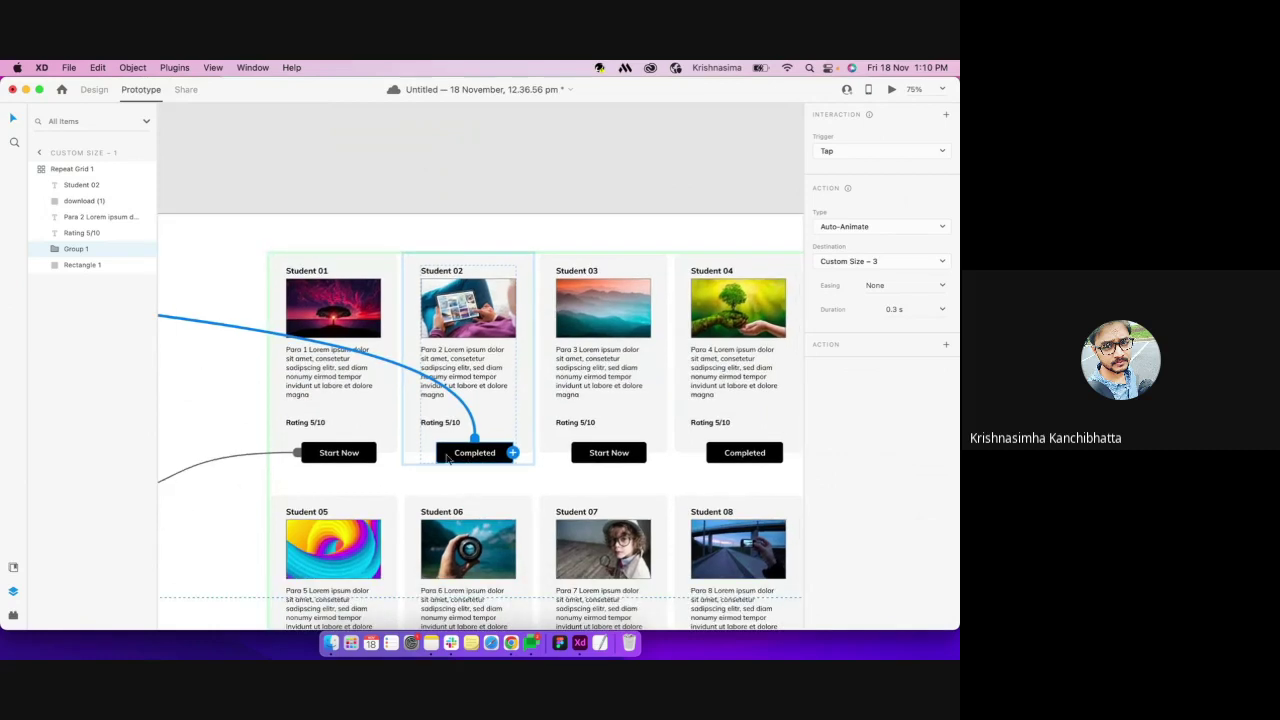
left_click(338, 458)
left_click(447, 459)
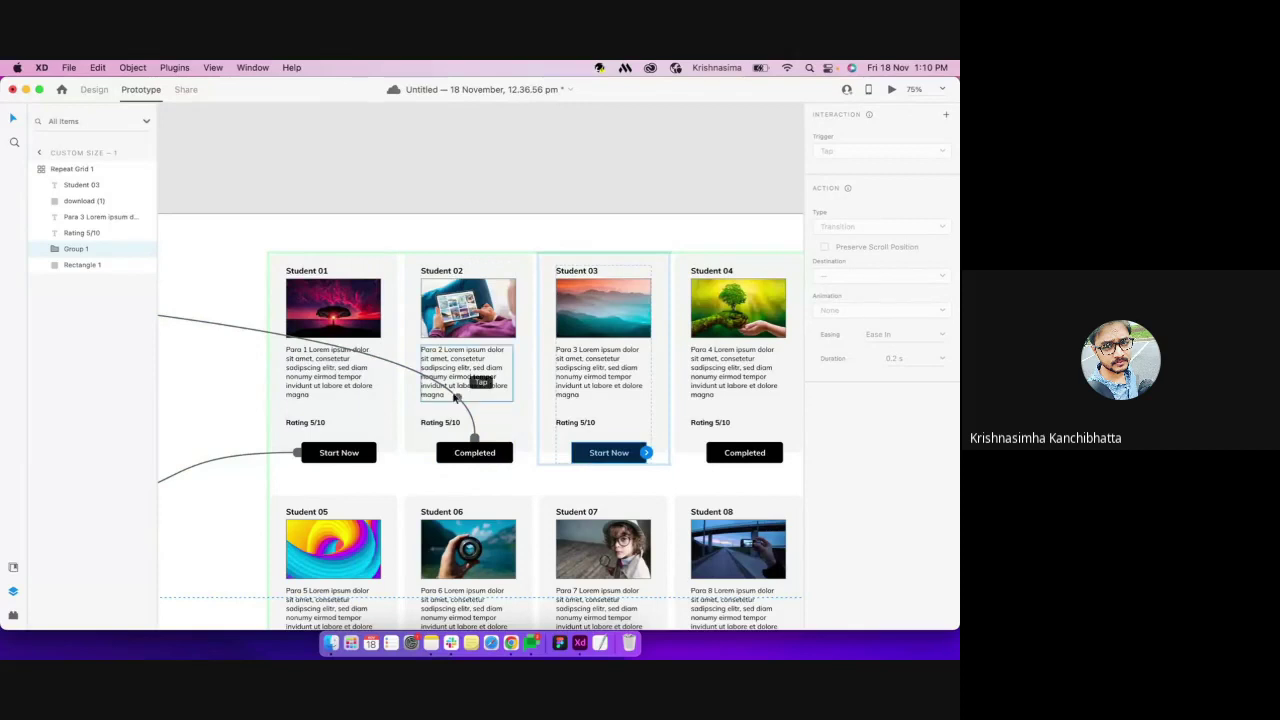
In Design mode, set the Student 02 card paragraph's font size to 20, and undo the change
left_click(476, 380)
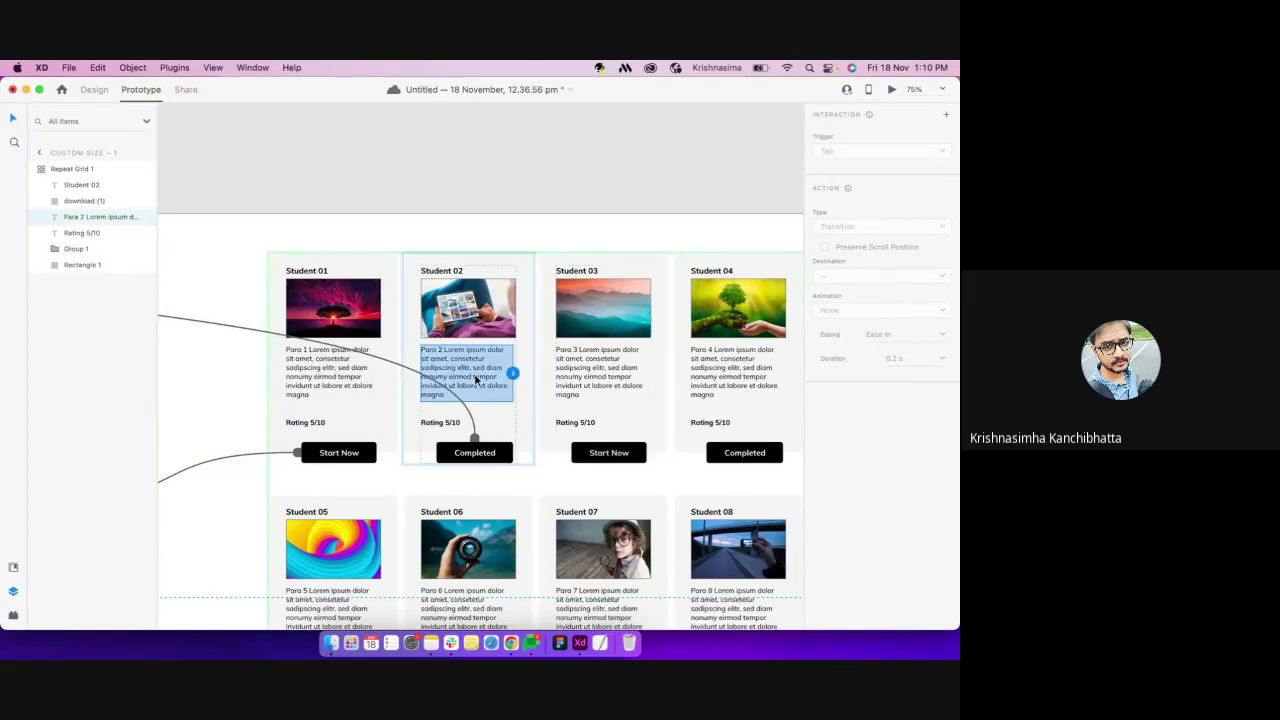
left_click(94, 89)
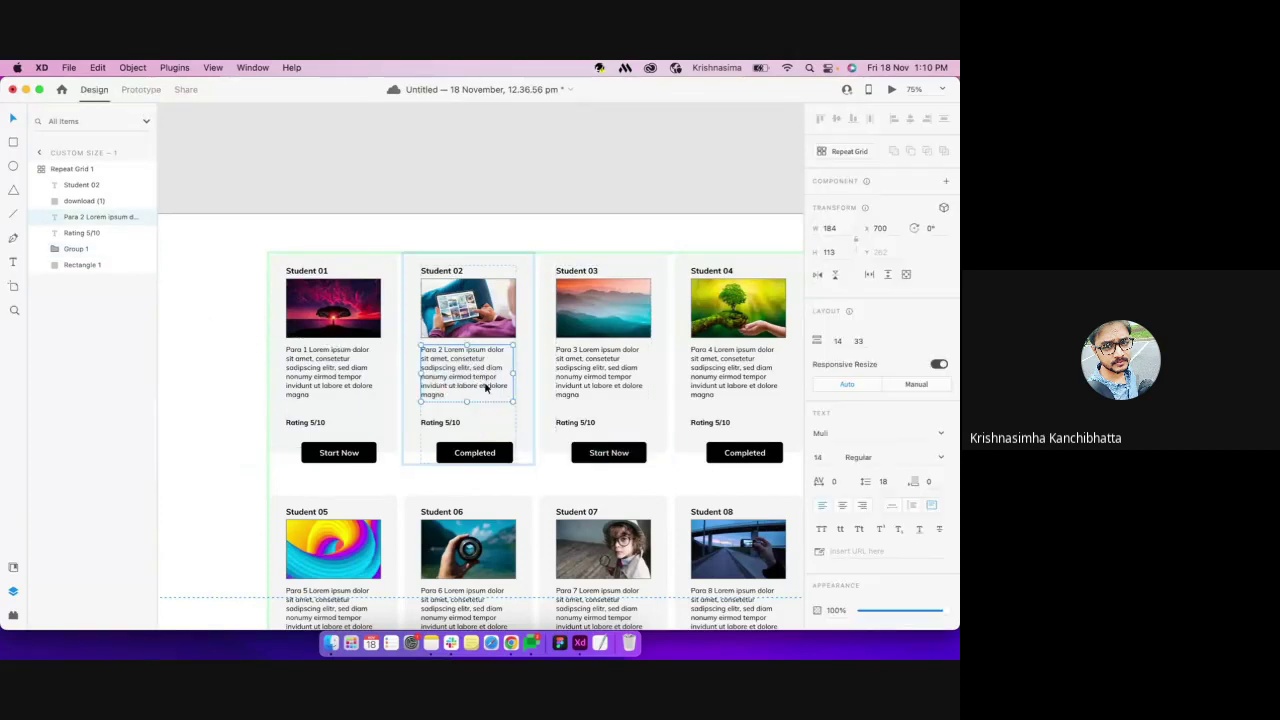
left_click(822, 459)
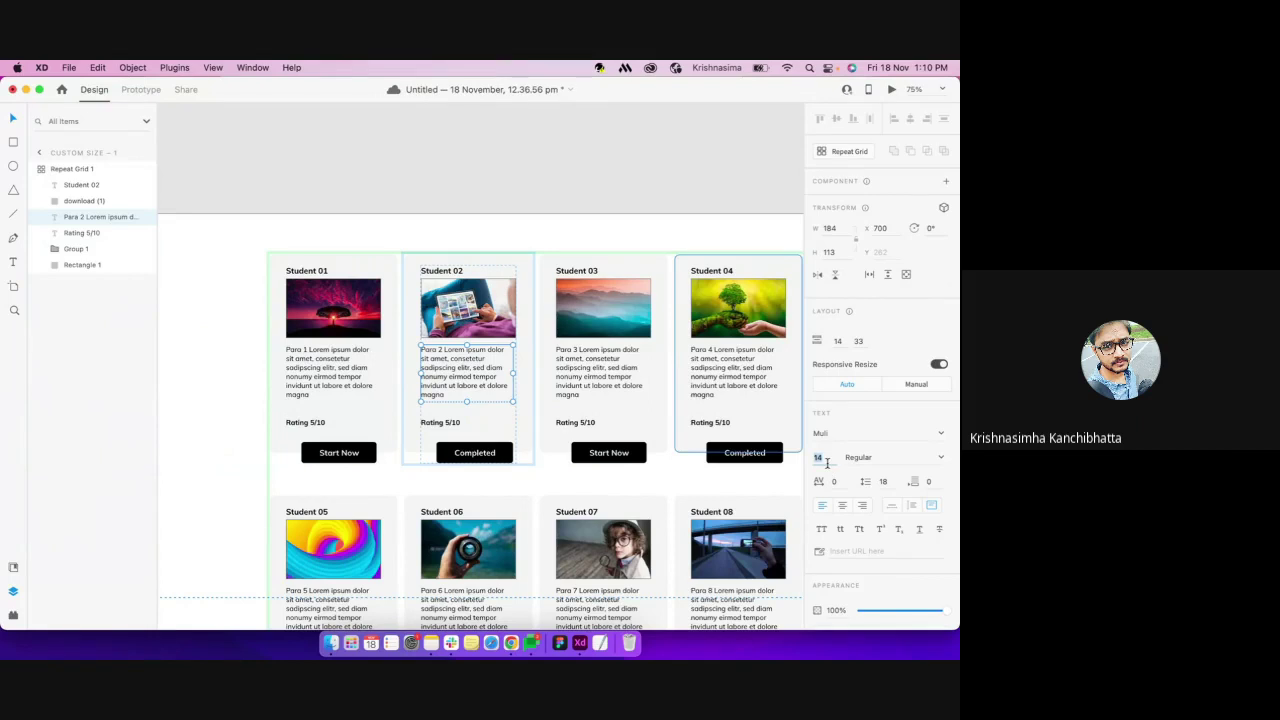
type("20")
key("Return")
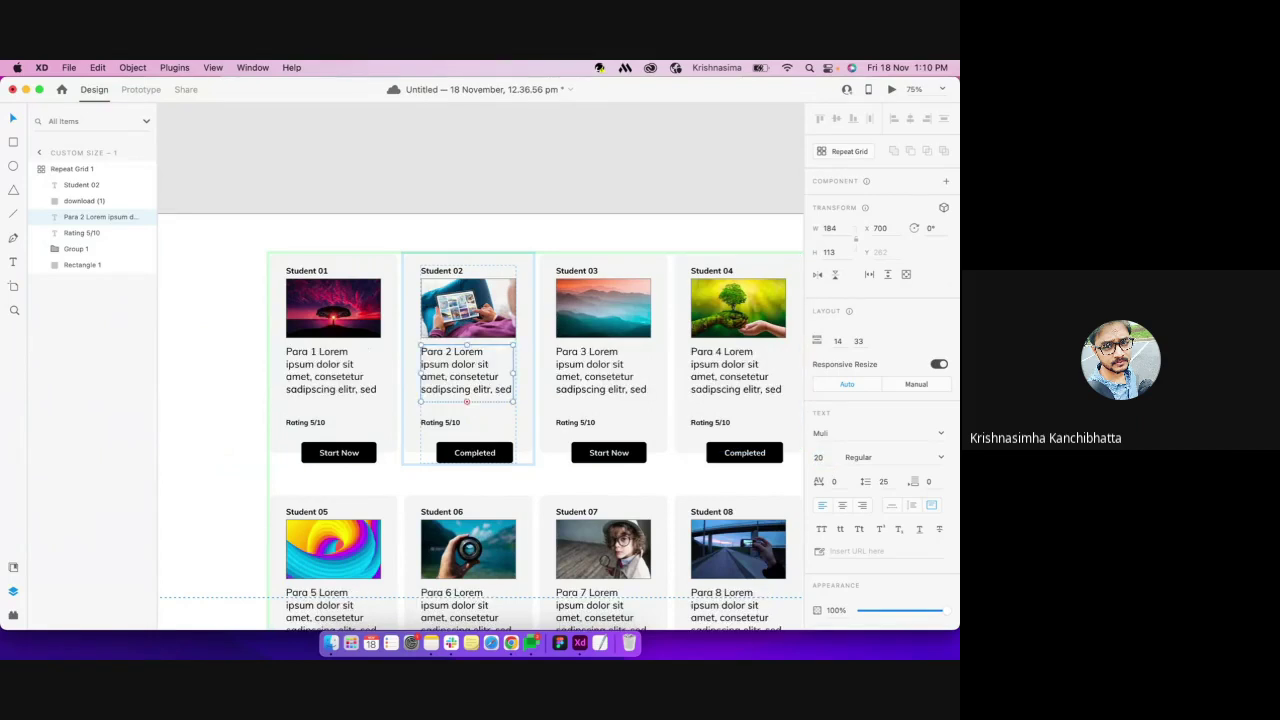
key("super+z")
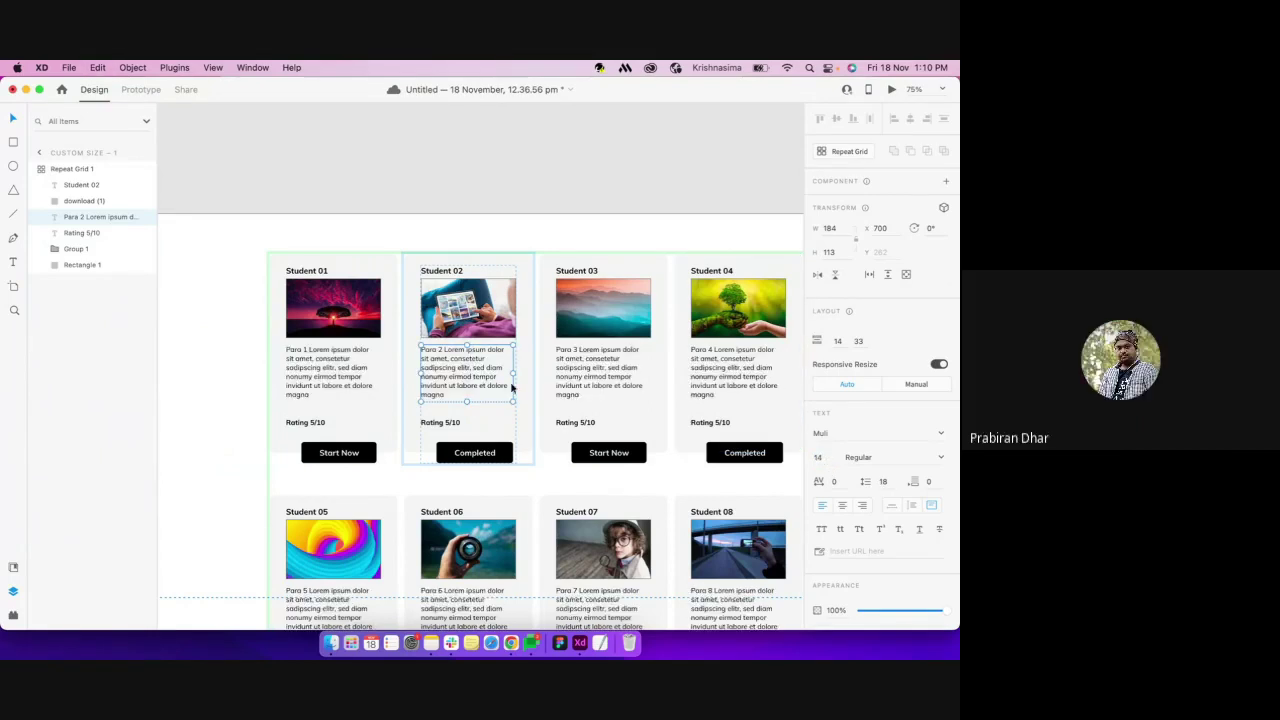
Inspect the Student 01 card's background, the Student 02 card's paragraph and its Completed button within the repeat grid
scroll(366, 305, "up", 3)
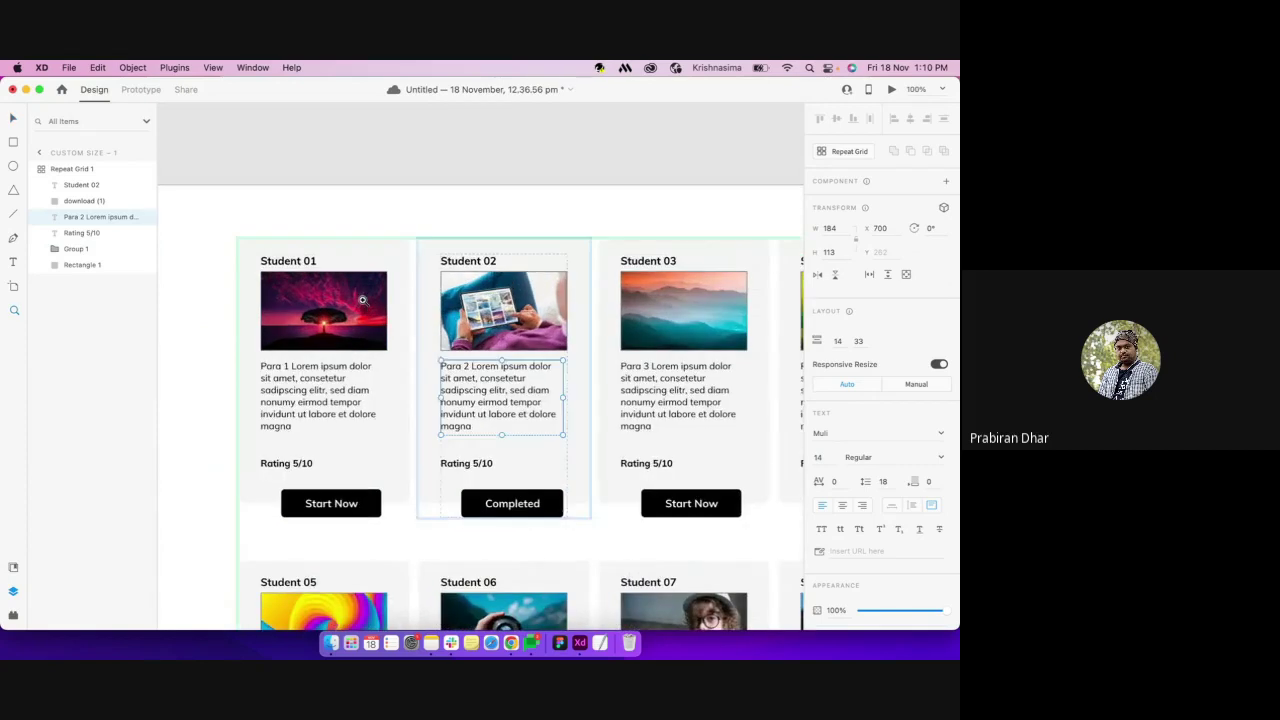
scroll(363, 281, "down", 2)
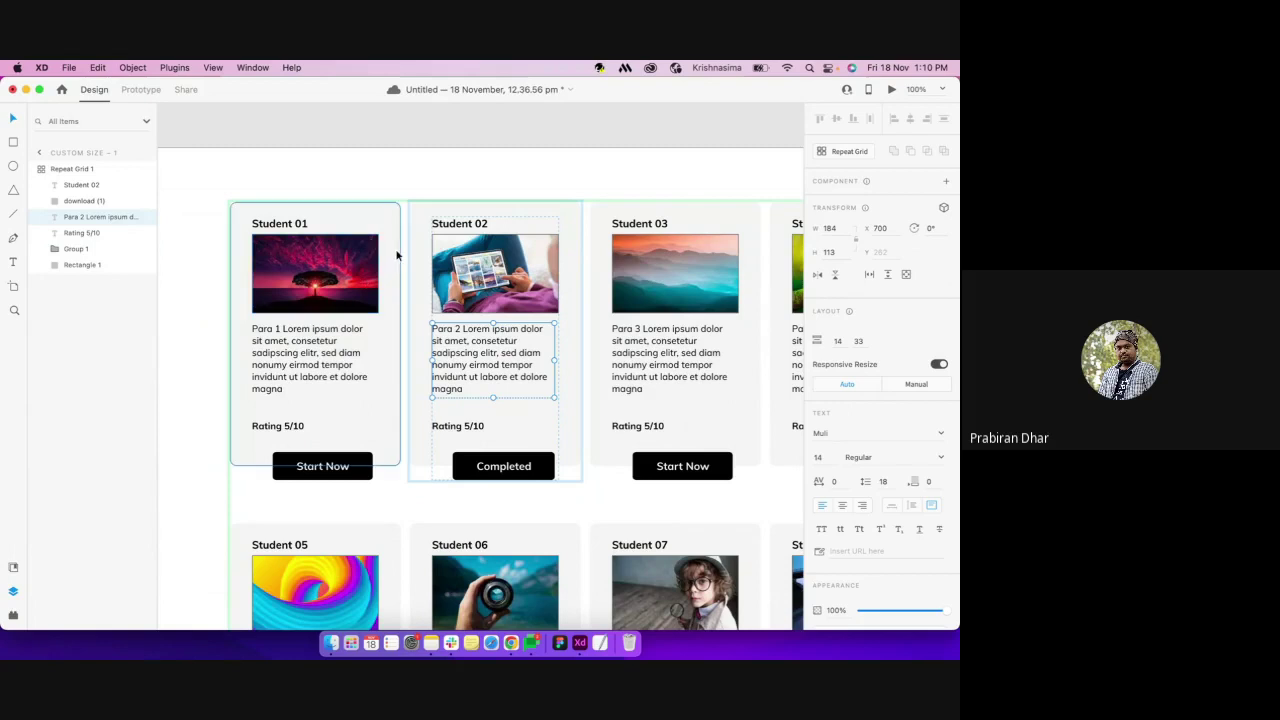
left_click(396, 256)
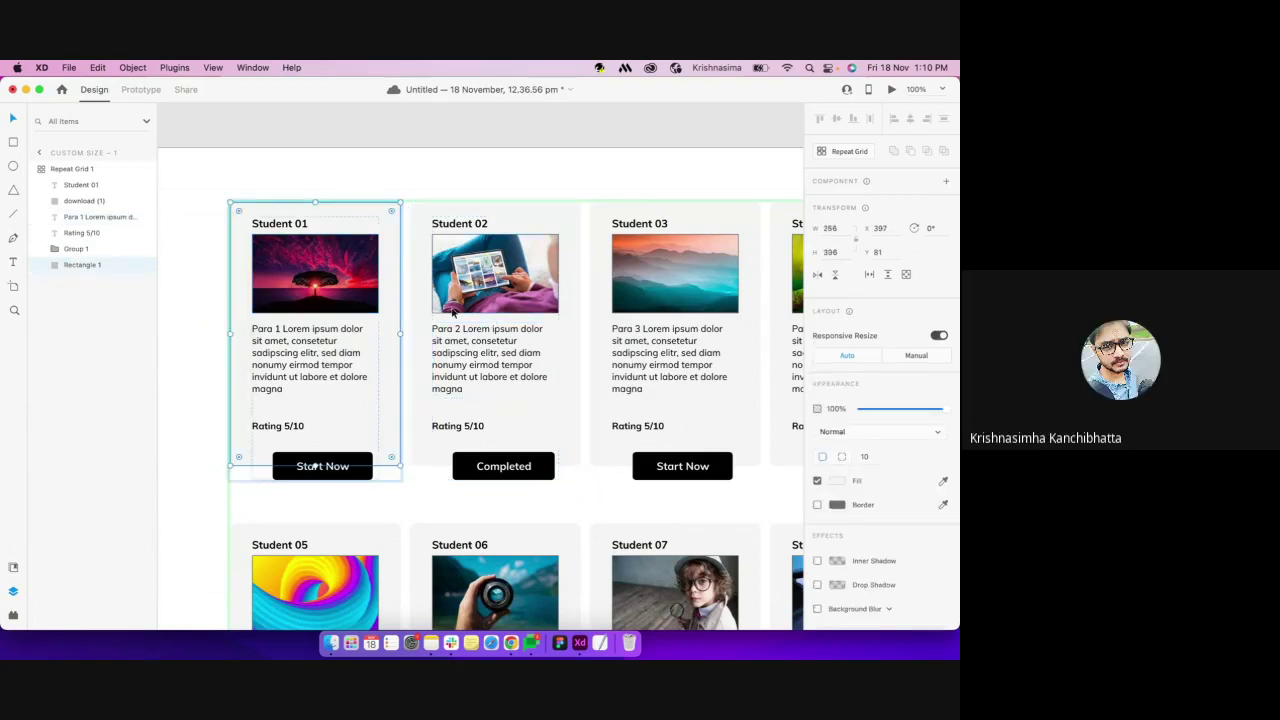
left_click(452, 340)
left_click(494, 141)
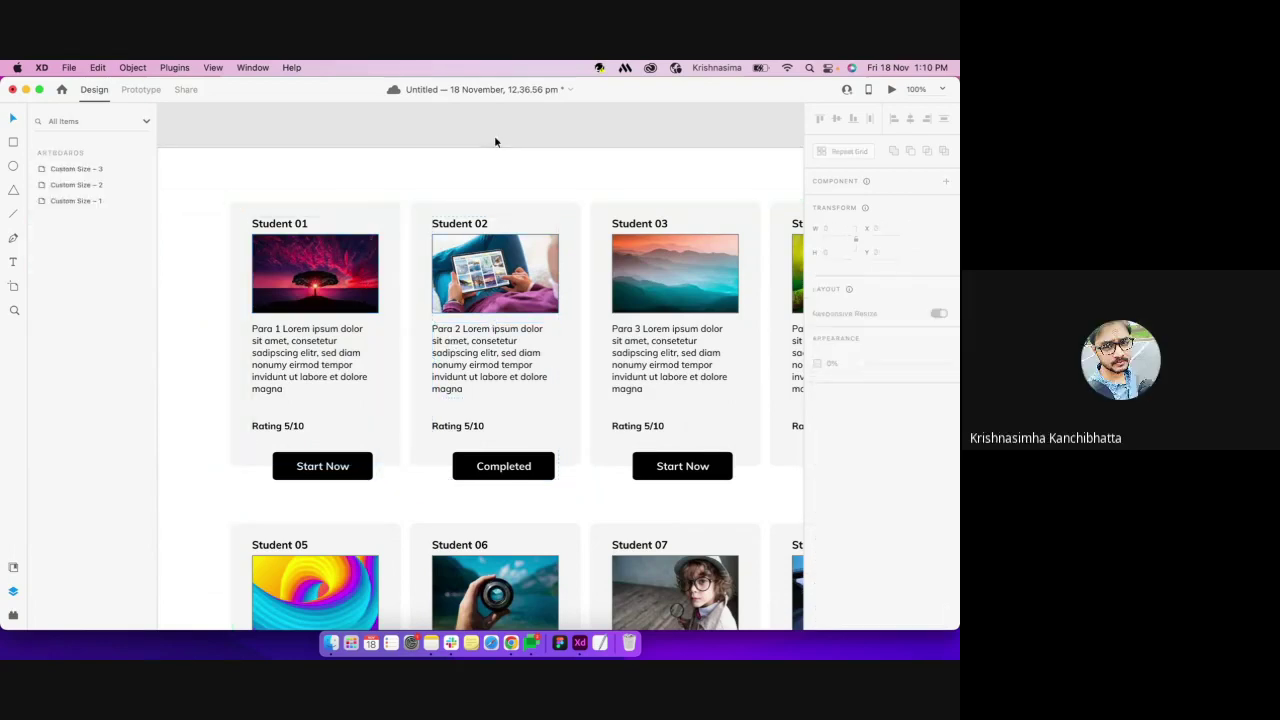
key("super+minus")
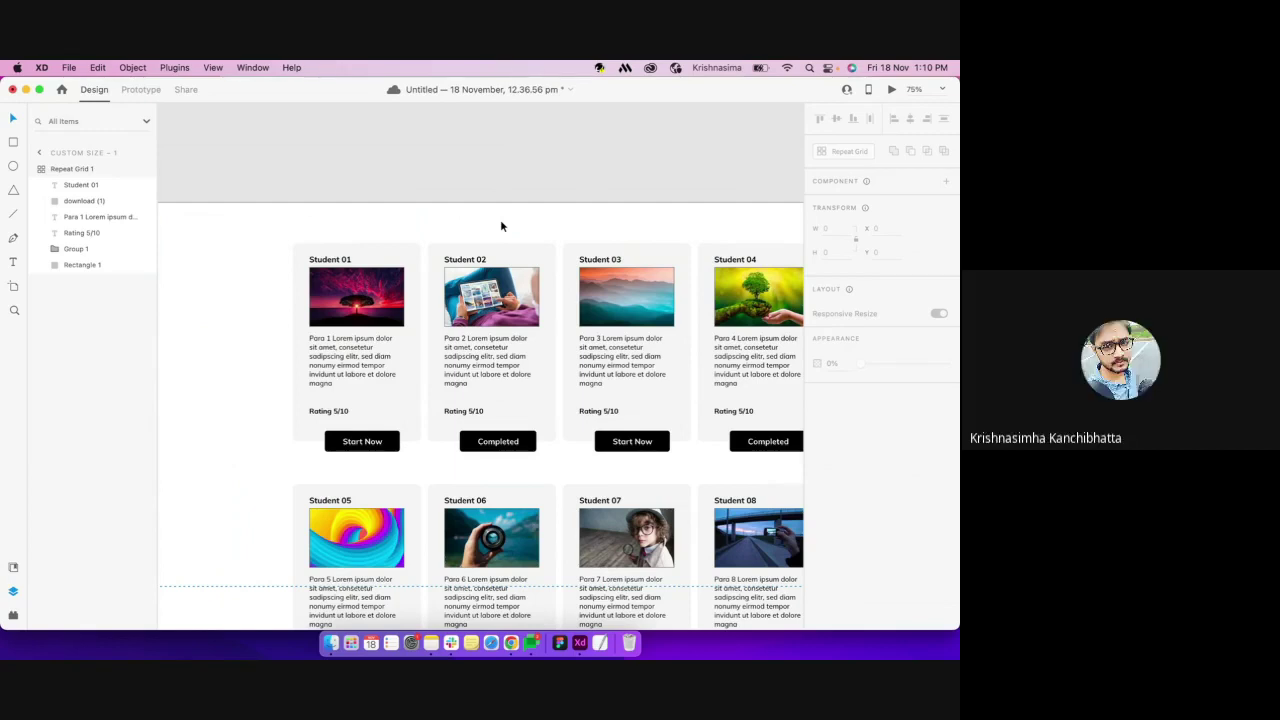
left_click(512, 285)
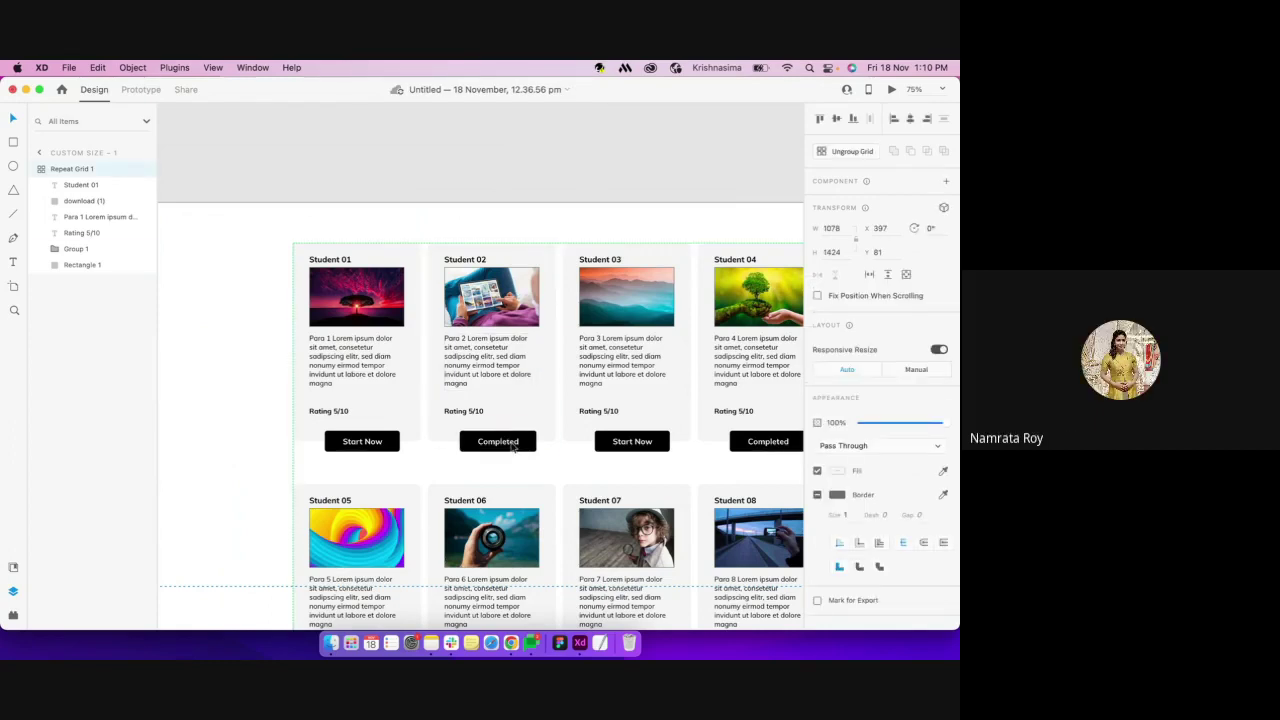
double_click(514, 448)
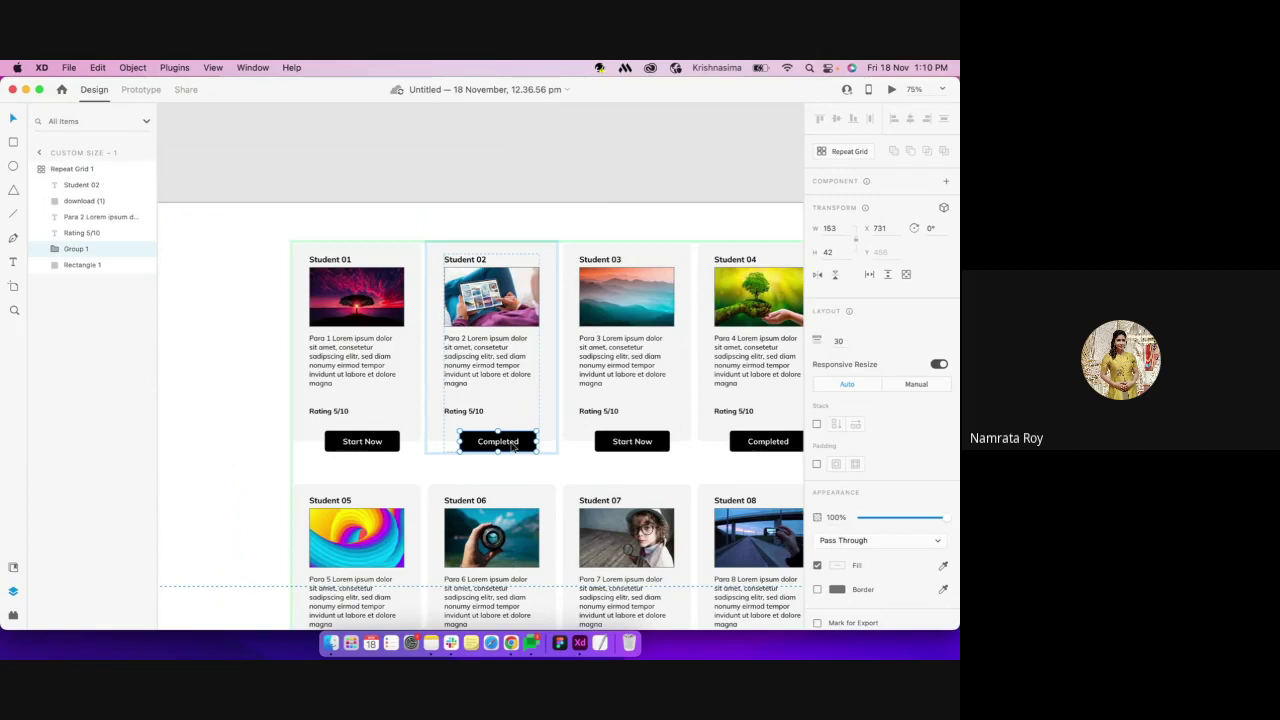
left_click(268, 409)
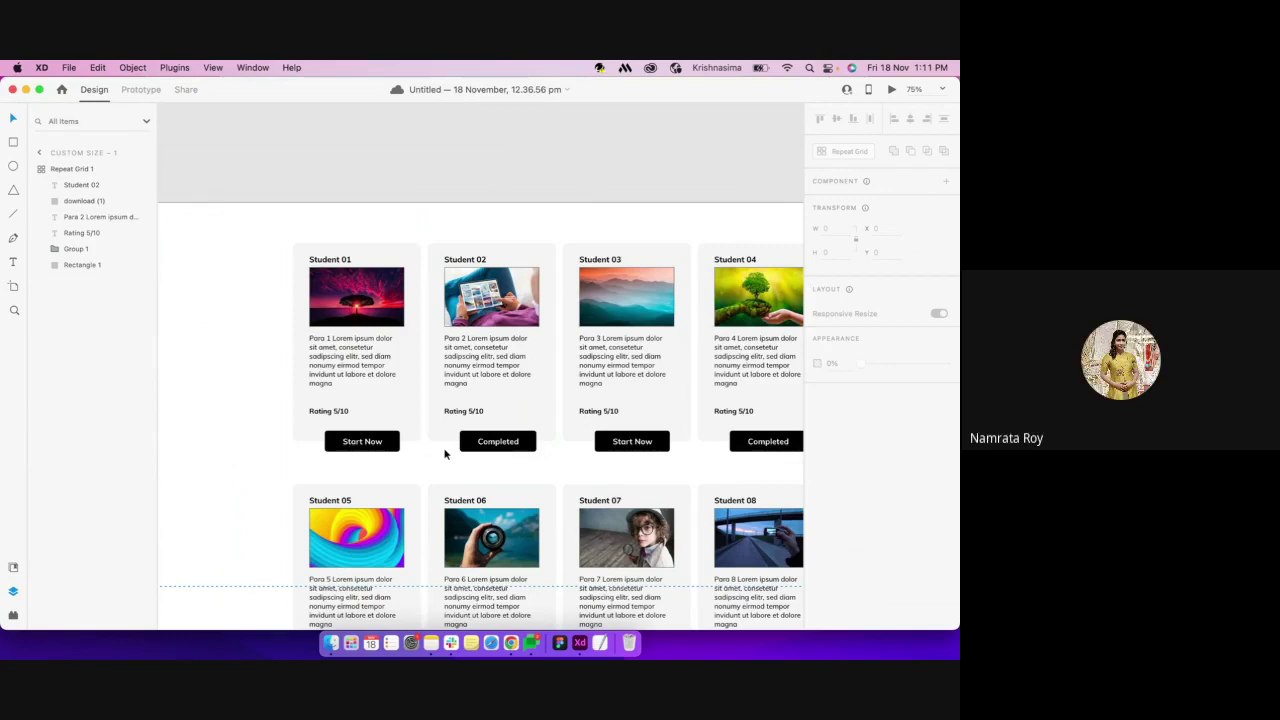
Select the whole repeat grid on the Custom Size – 1 artboard and examine it alongside the neighbouring artboards
scroll(445, 454, "down", 1)
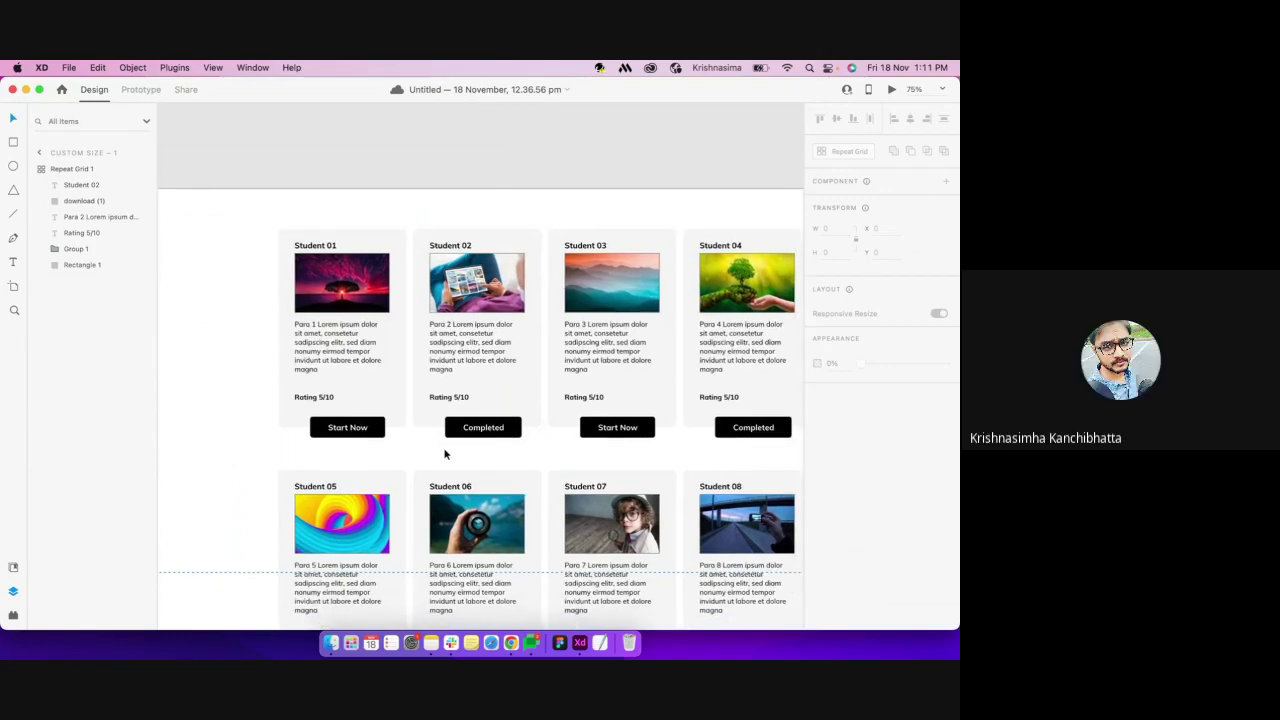
key("super+minus")
key("super+minus")
left_click(520, 455)
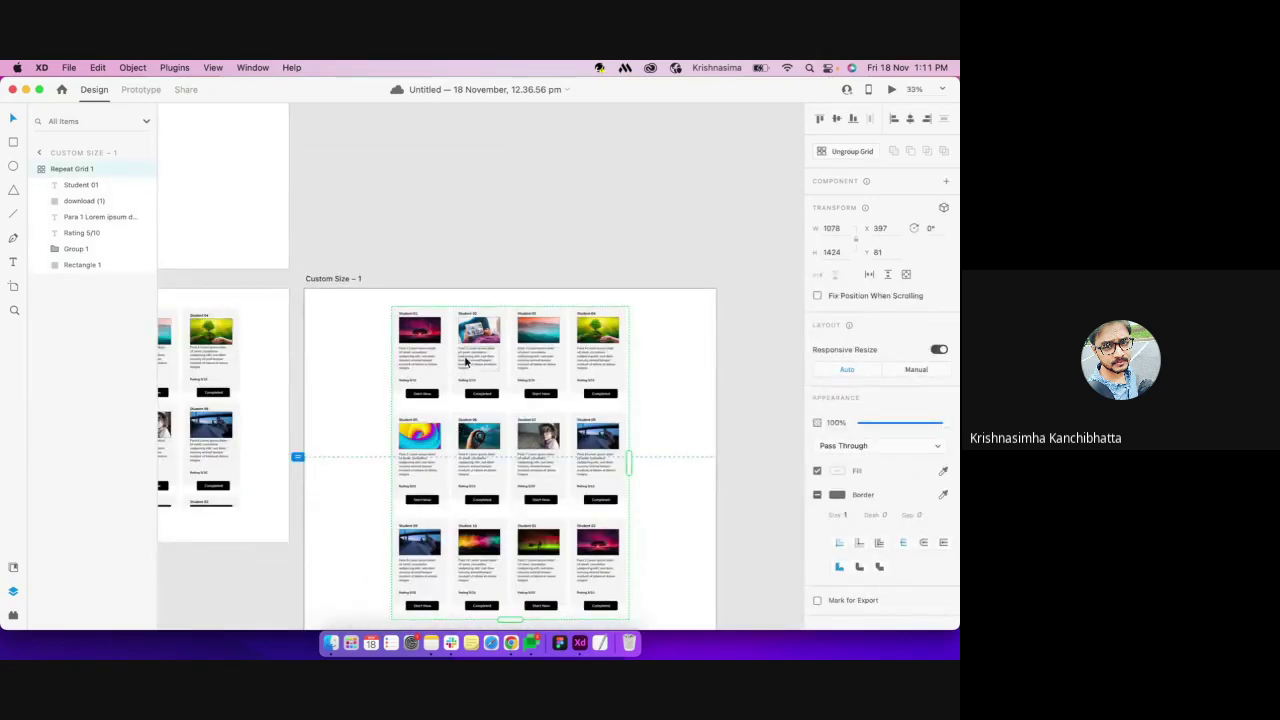
scroll(464, 357, "left", 5)
scroll(464, 357, "down", 2)
scroll(465, 362, "up", 3)
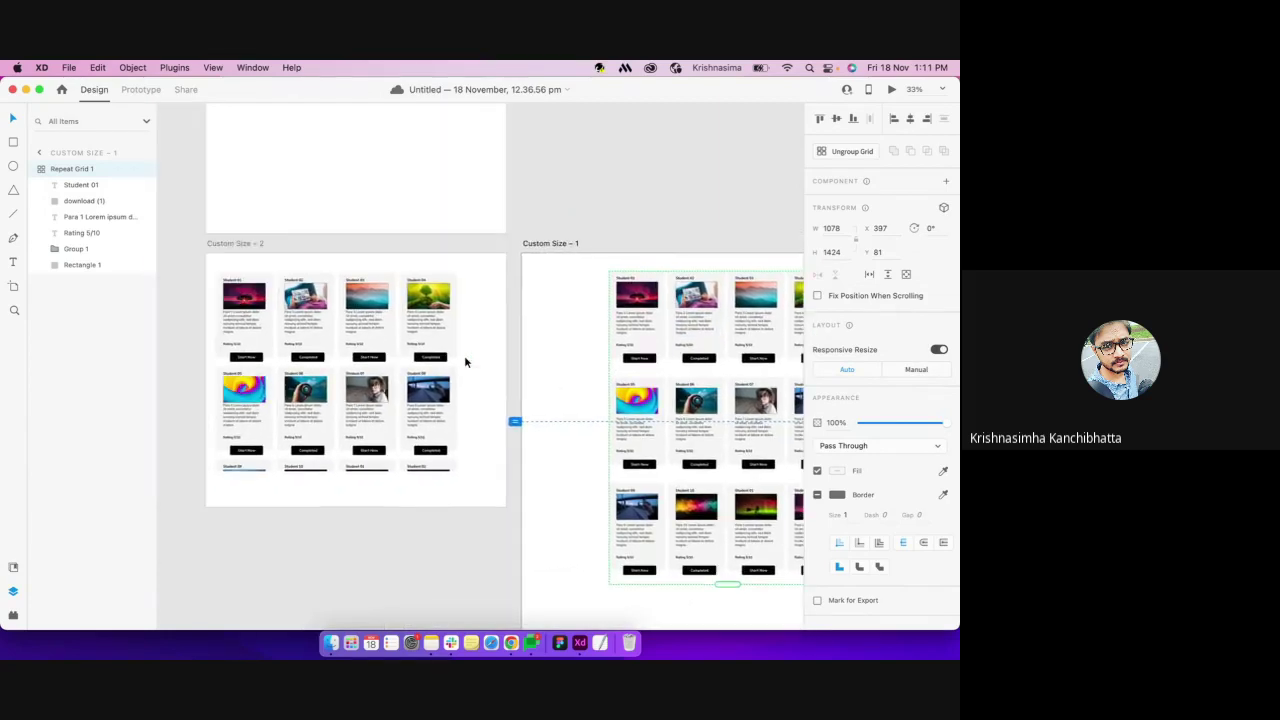
scroll(465, 362, "right", 3)
scroll(465, 362, "down", 3)
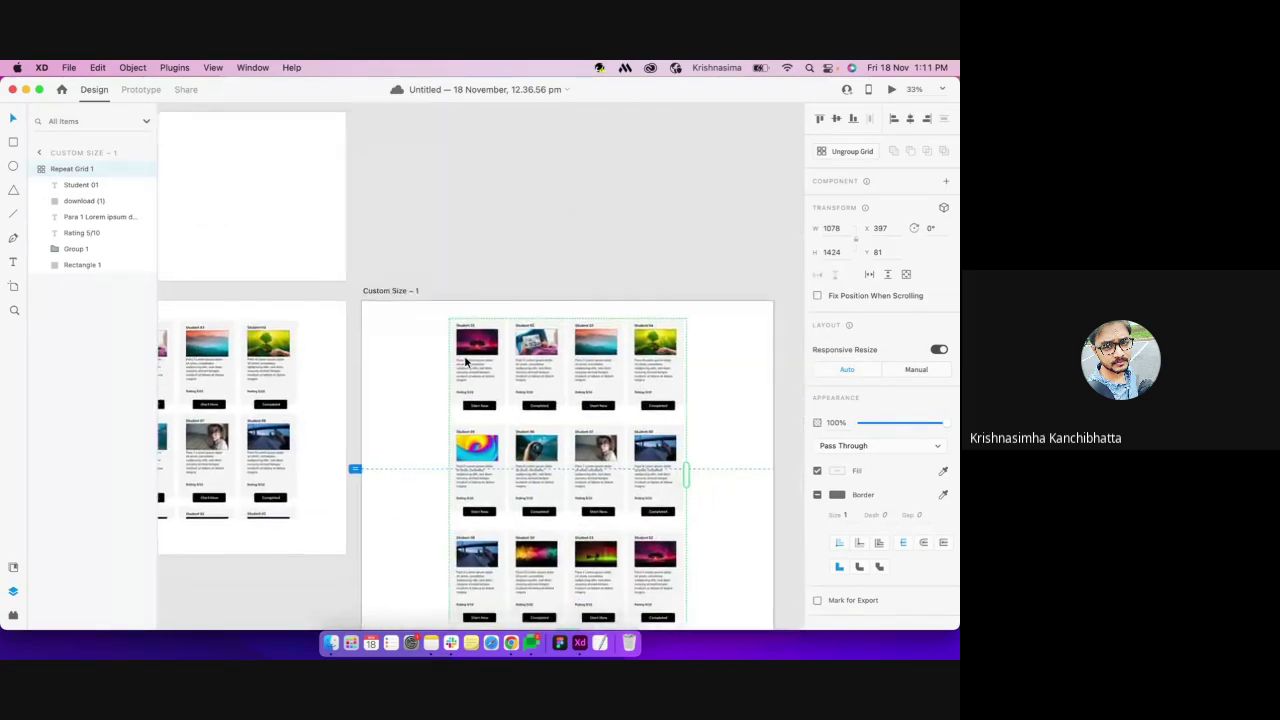
Open the recent file IDLA - Teacher - V2.xd and examine the tables on its Main Actions artboard up close
left_click(68, 70)
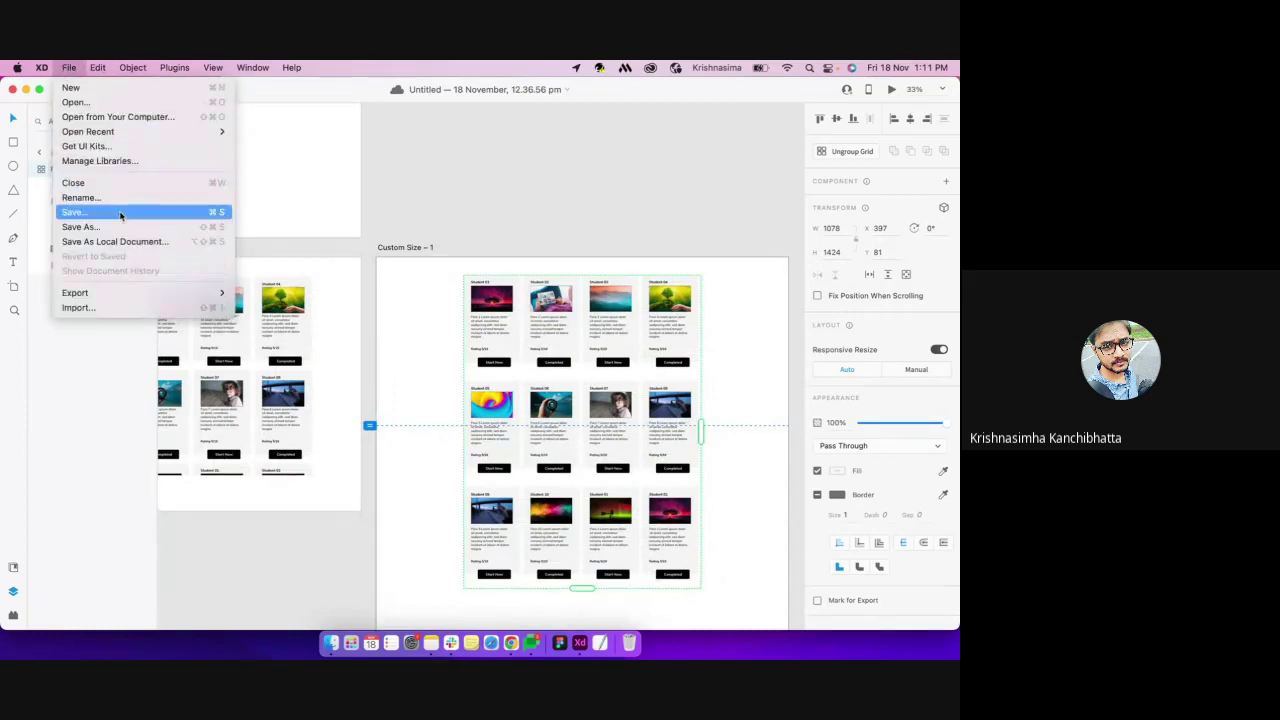
mouse_move(214, 134)
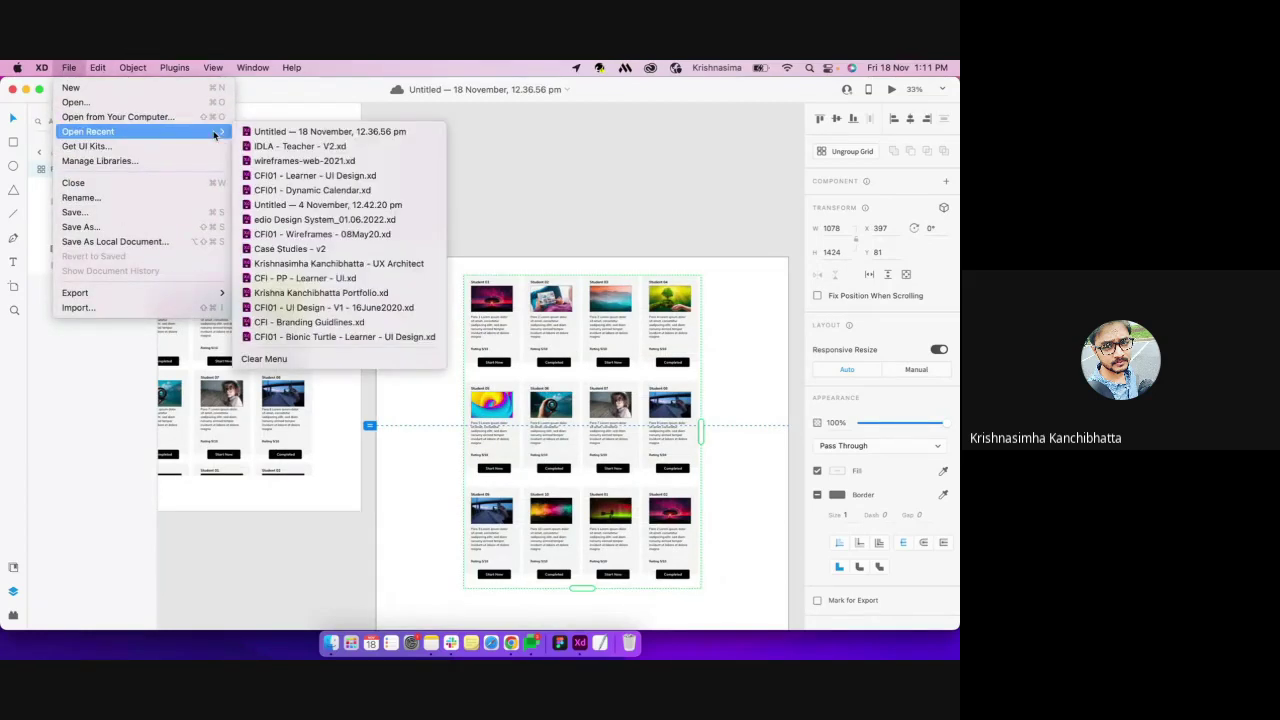
left_click(288, 147)
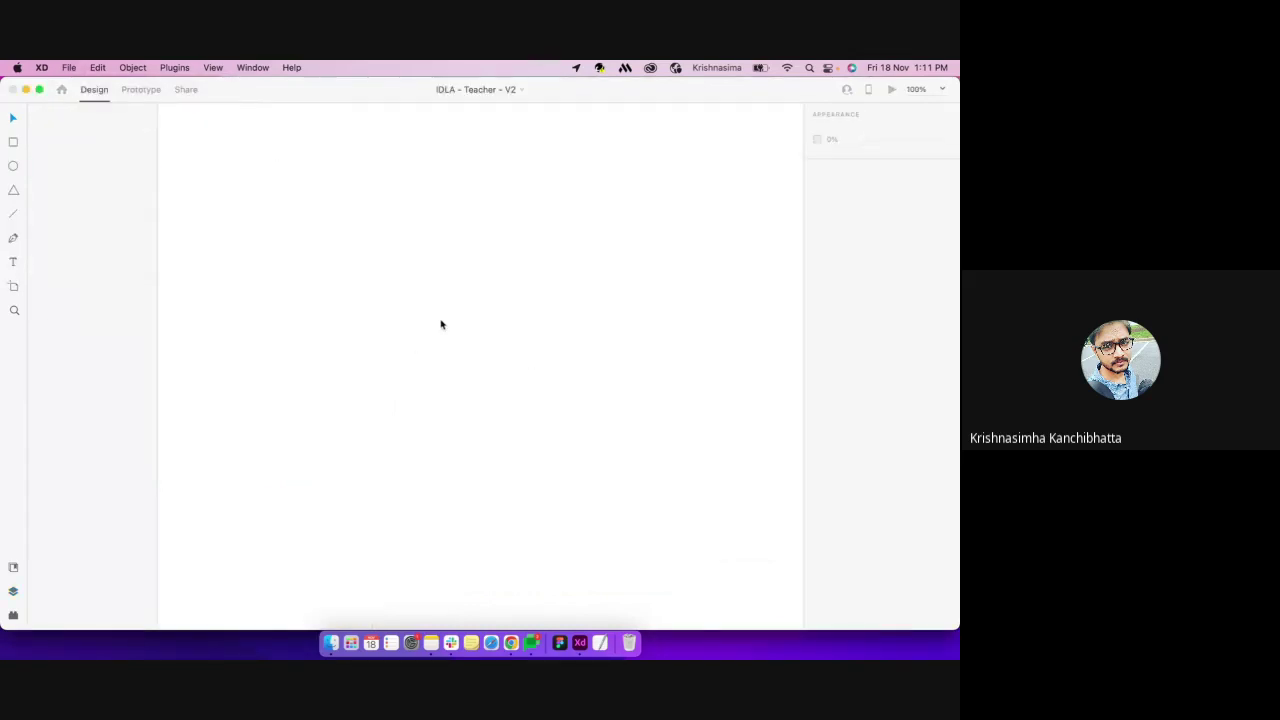
key("z")
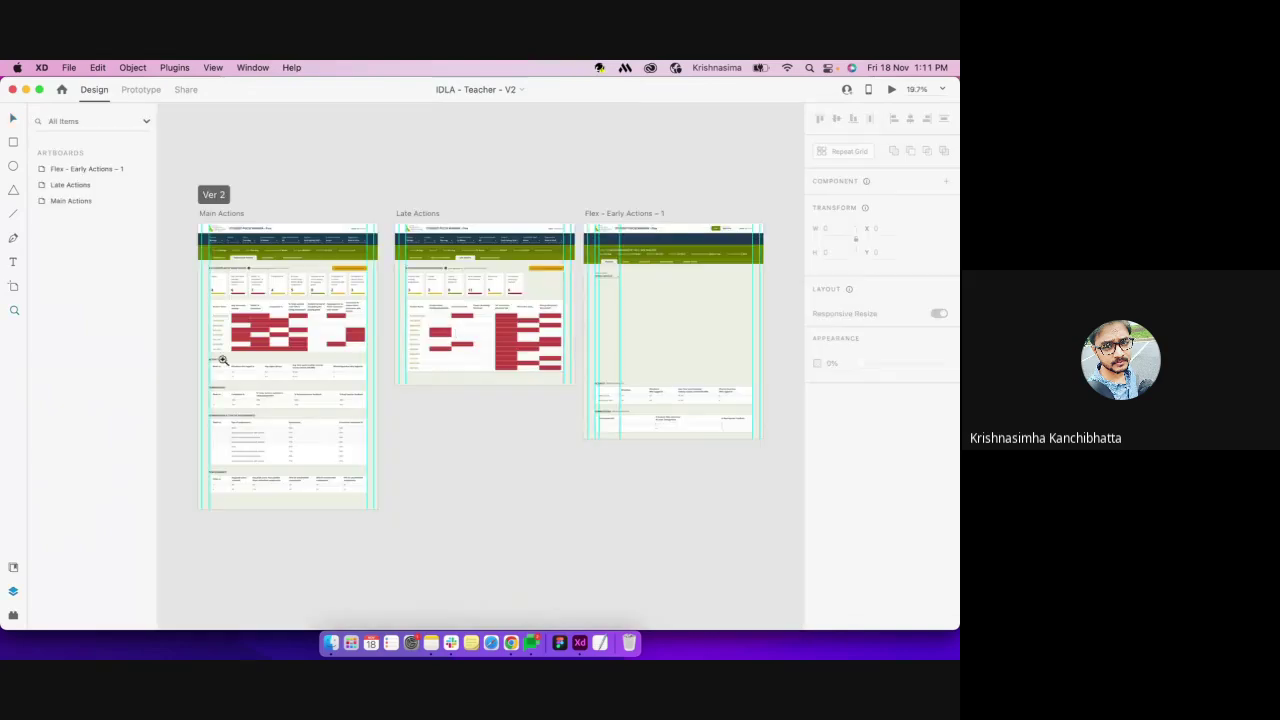
left_click(223, 357)
scroll(345, 381, "down", 2)
scroll(345, 381, "up", 3)
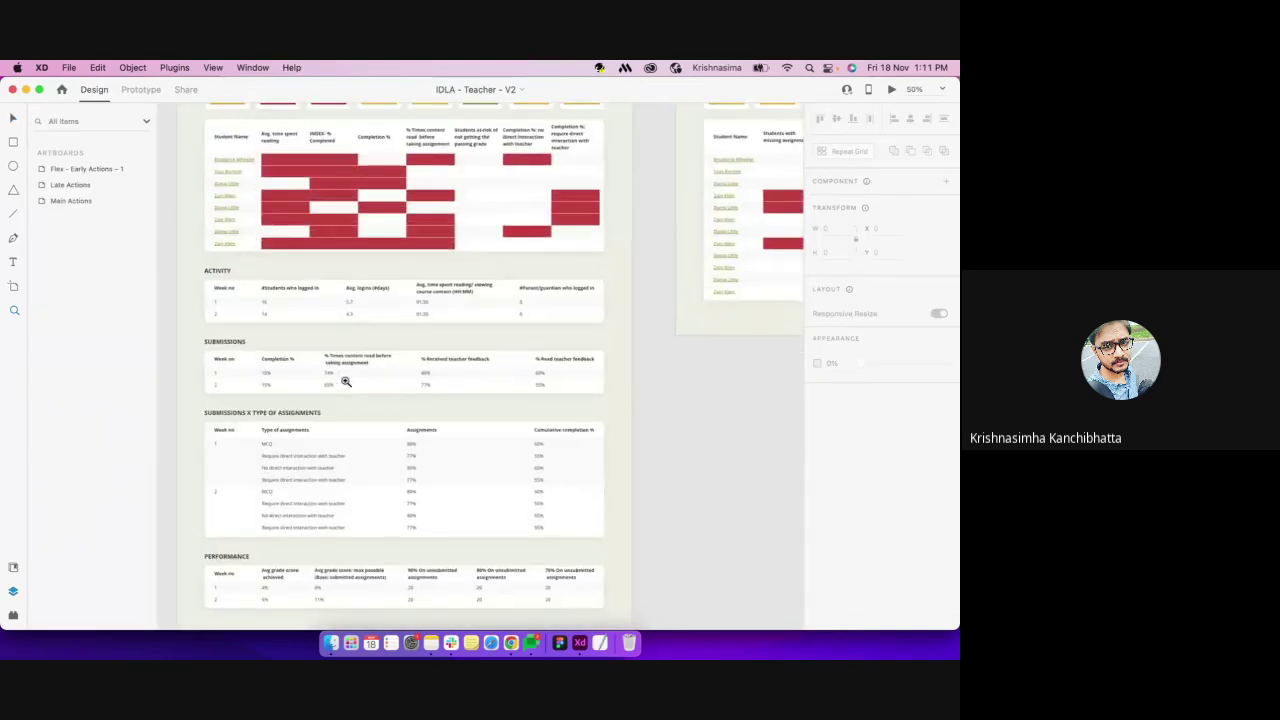
scroll(345, 381, "up", 3)
scroll(345, 381, "left", 3)
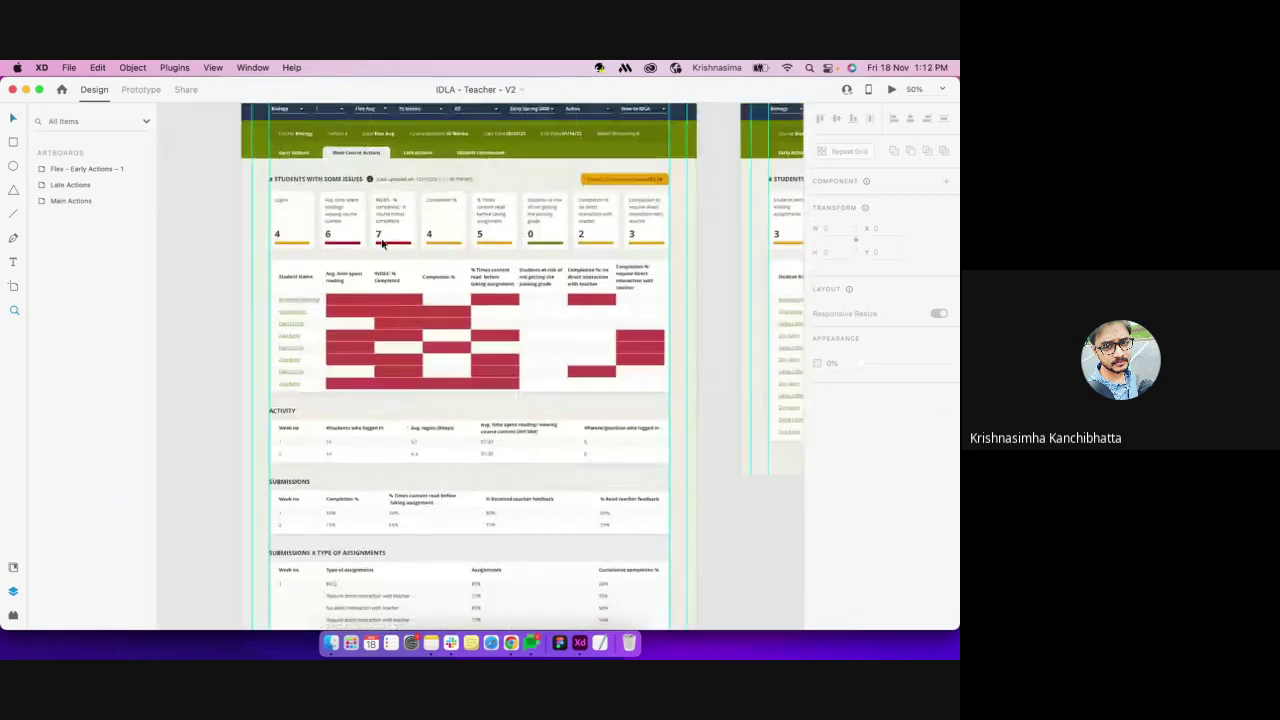
Group the Students with Some Issues, Activity, Submissions and Submissions x Type of Assignments sections and turn on Stack for the group
left_click(422, 341)
left_click(423, 460, "shift")
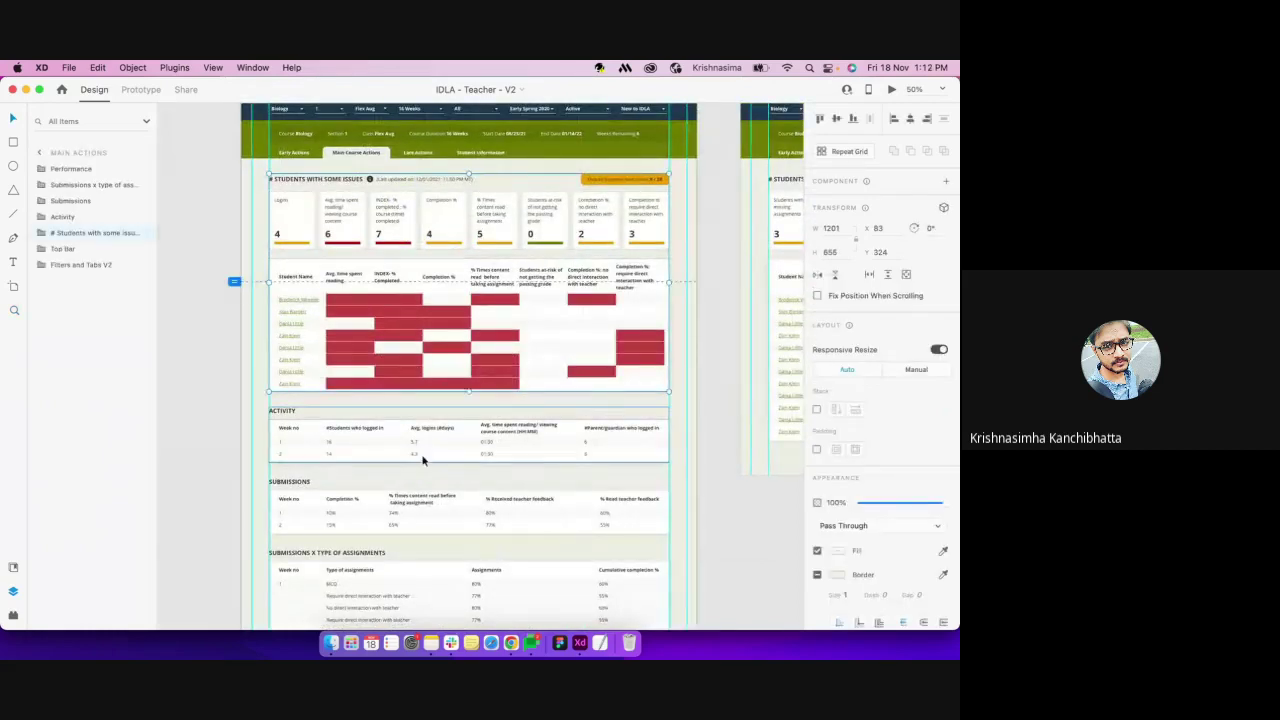
left_click(443, 524, "shift")
left_click(463, 589, "shift")
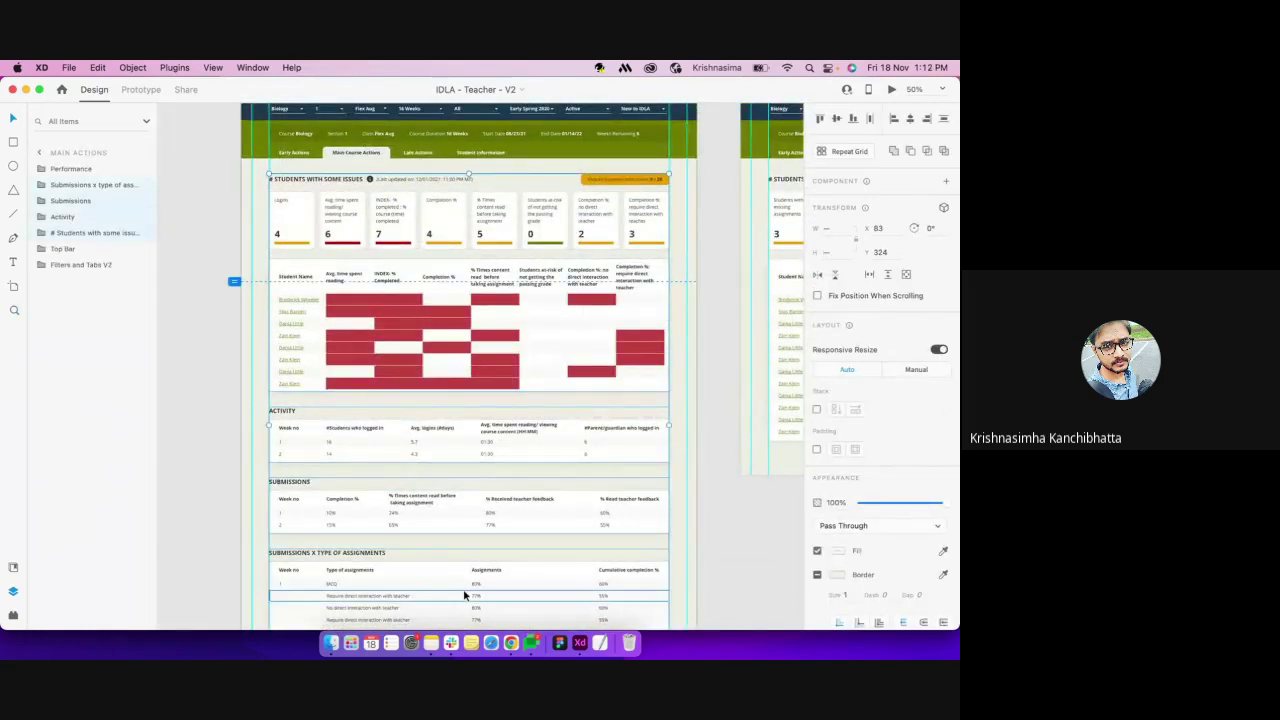
key("super+g")
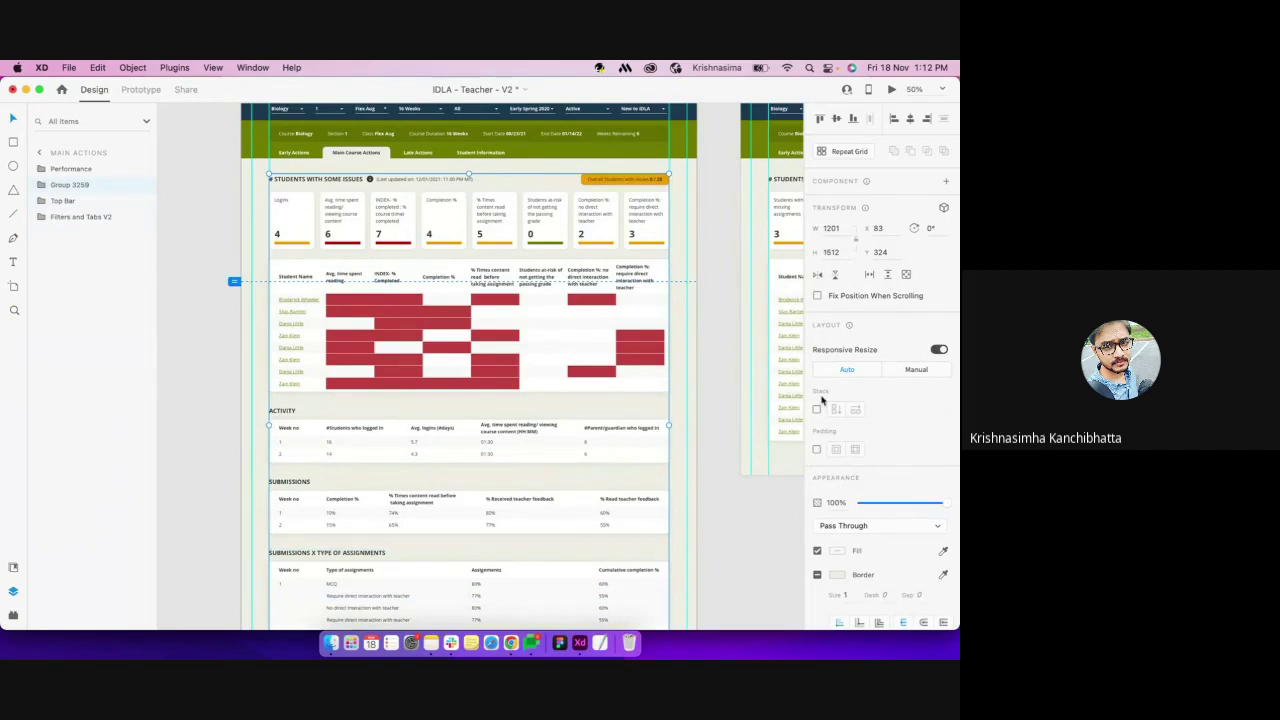
left_click(816, 409)
Select the Students with Some Issues section inside the stack, dissolve the stacked group and clear the selection
double_click(609, 368)
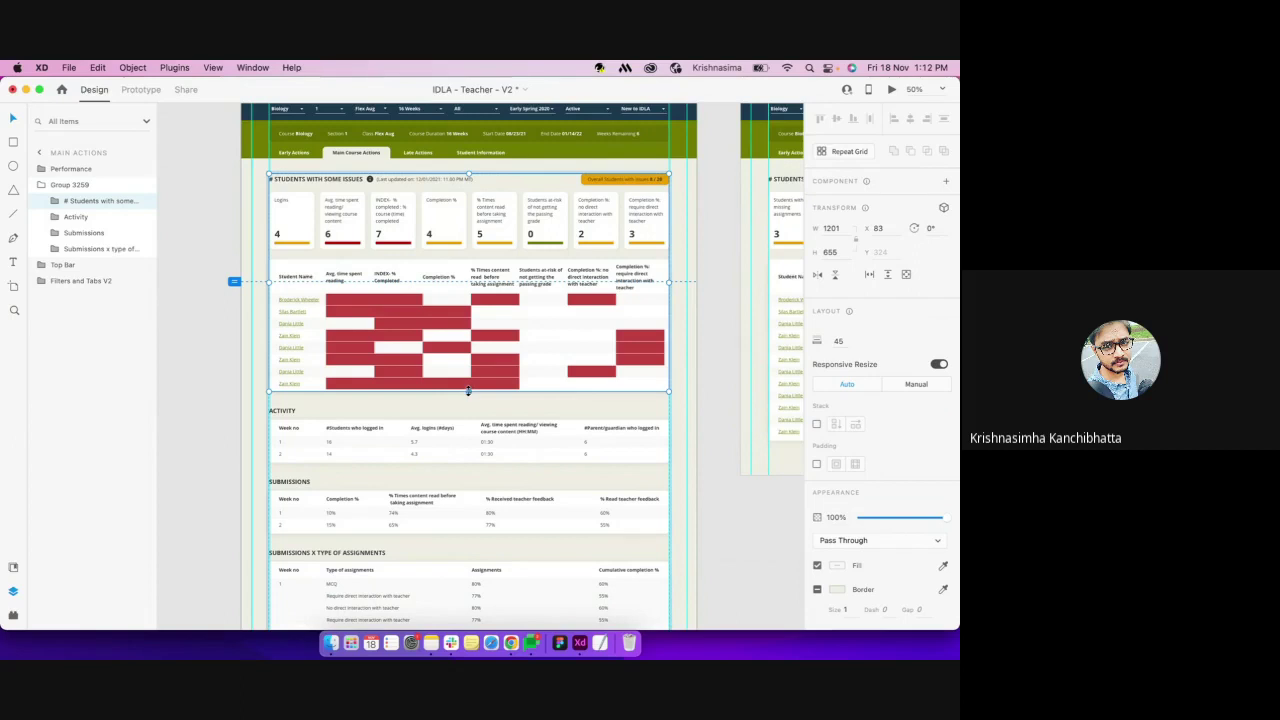
key("super+shift+g")
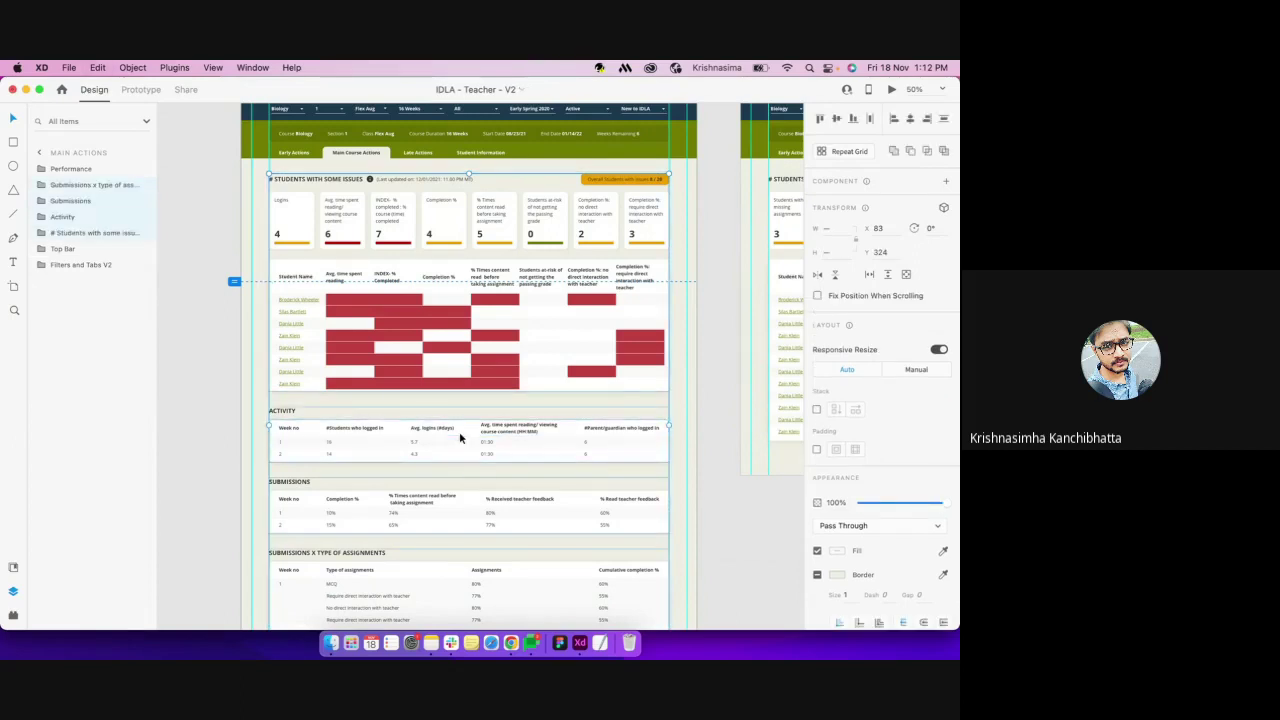
key("Escape")
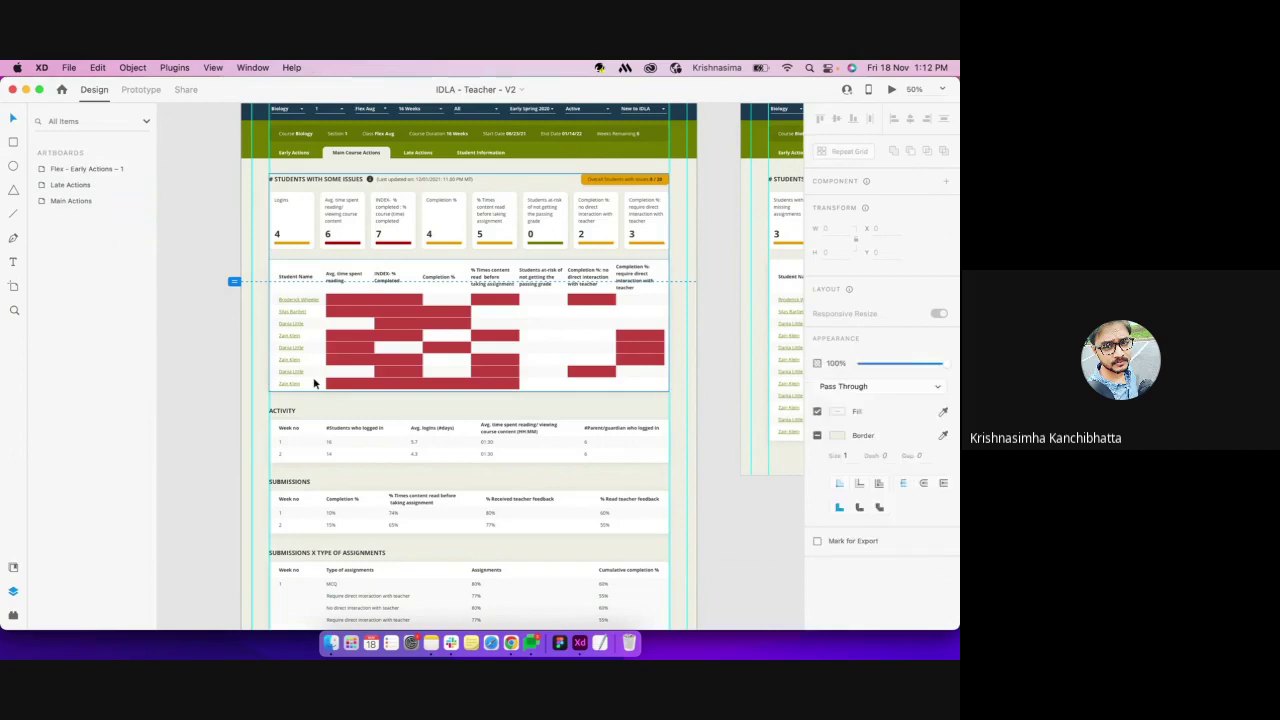
Stretch the Heat Map group in the Students with Some Issues section downward to a height of about 637
left_click(343, 437)
key("Tab")
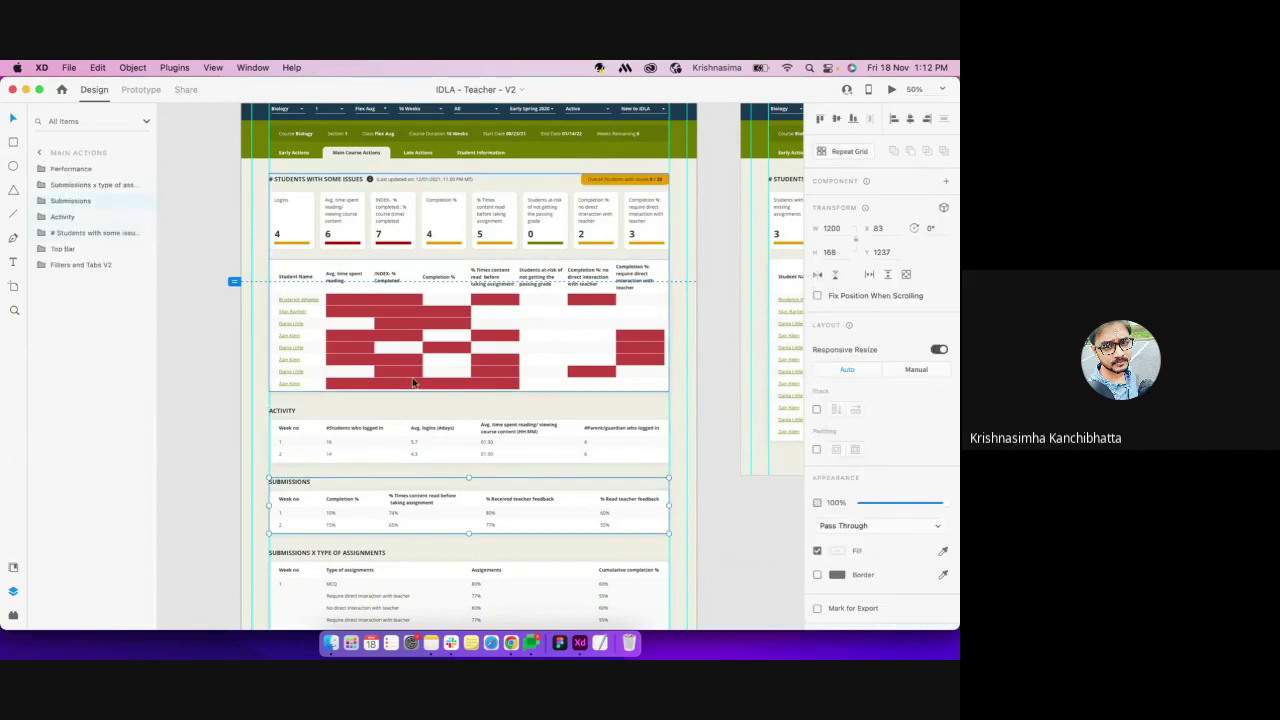
left_click(413, 382)
left_click_drag(413, 382, 467, 471)
double_click(449, 378)
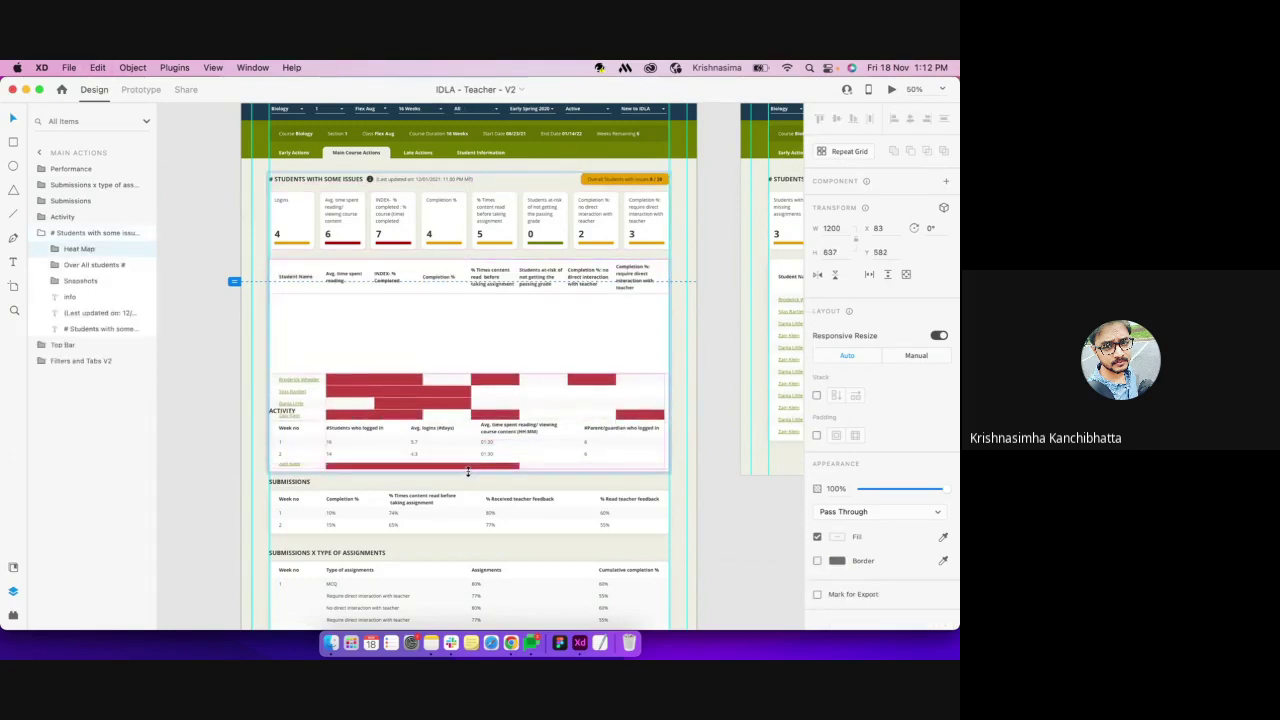
Move the Activity, Submissions and Submissions x Type of Assignments sections down to about Y 1319, and undo this move and the heat map stretch
left_click(550, 521)
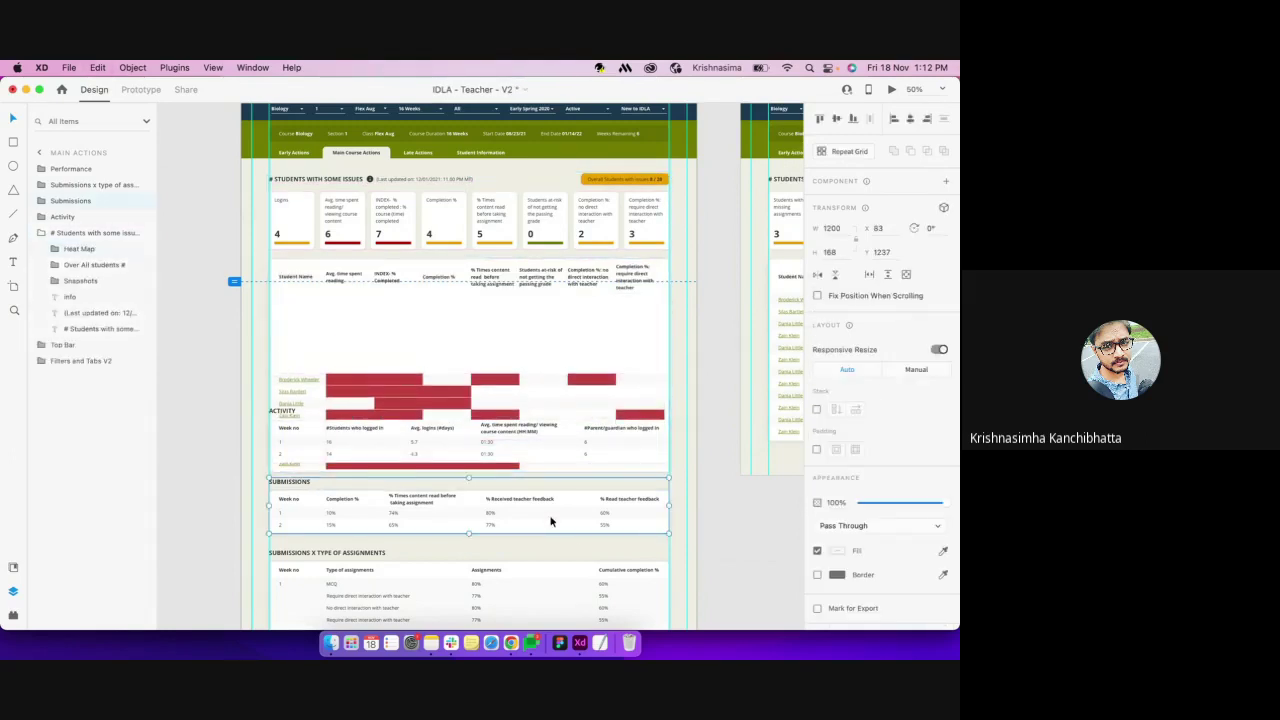
left_click(556, 590, "shift")
left_click(494, 460, "shift")
scroll(493, 460, "down", 2)
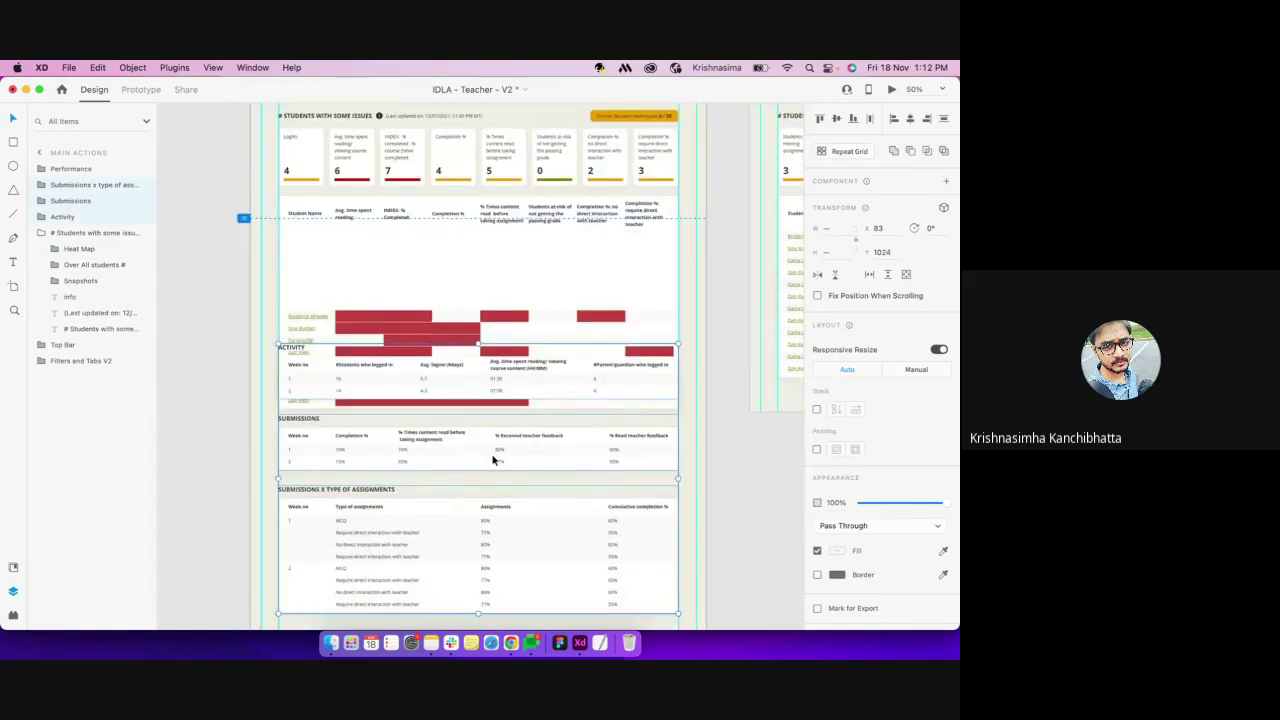
scroll(493, 460, "down", 3)
left_click_drag(438, 282, 438, 385)
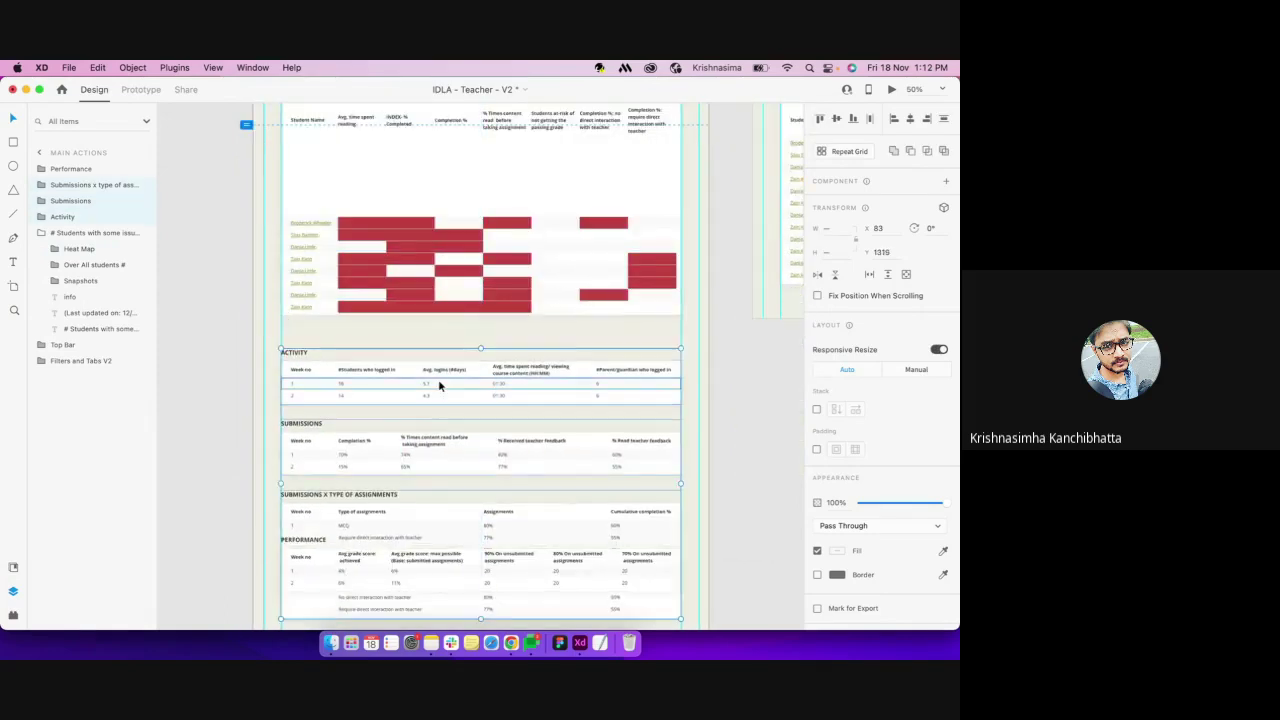
key("super+z")
key("super+z")
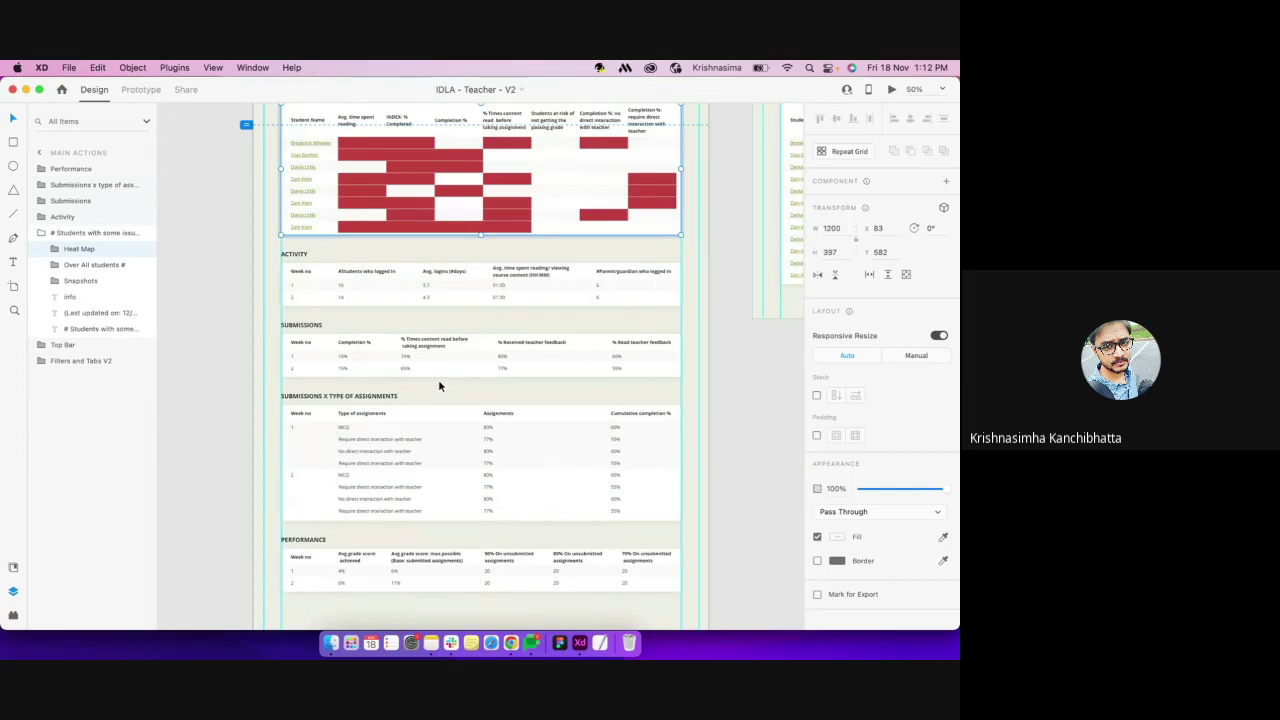
Select all five content sections, from Students with Some Issues through Performance, and turn on Stack for them
scroll(438, 385, "up", 1)
scroll(438, 385, "up", 3)
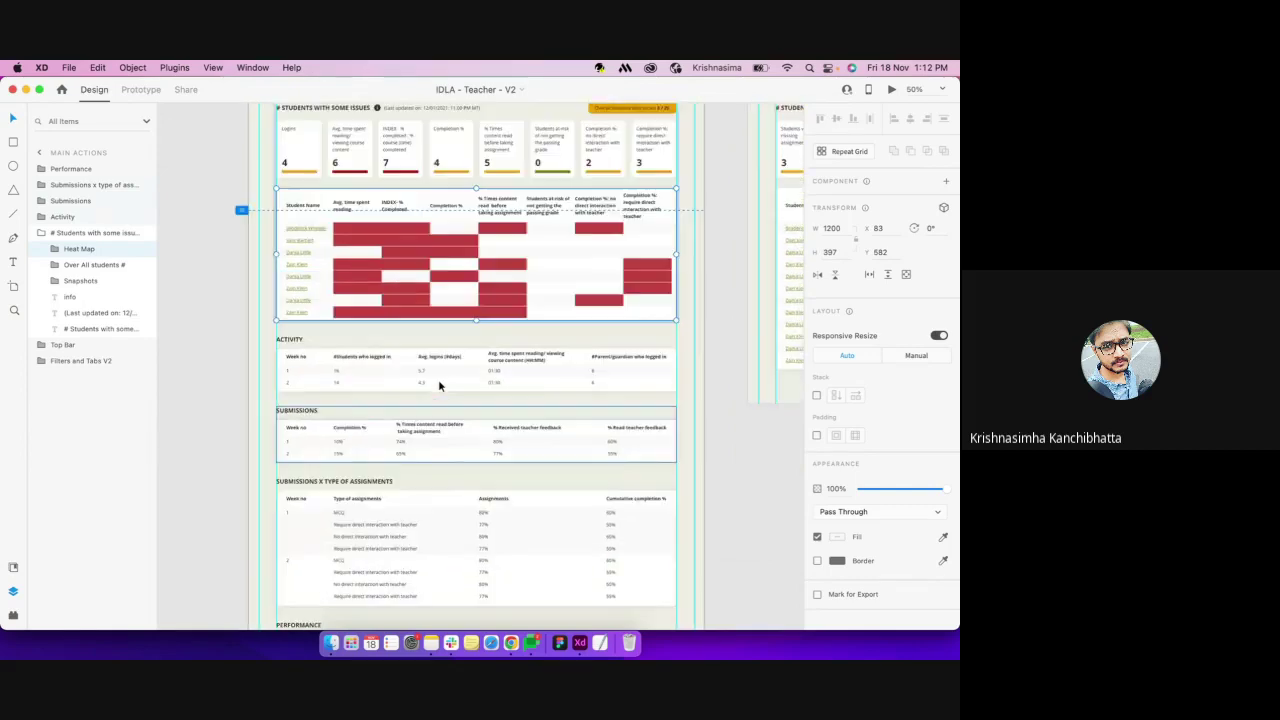
left_click(104, 233)
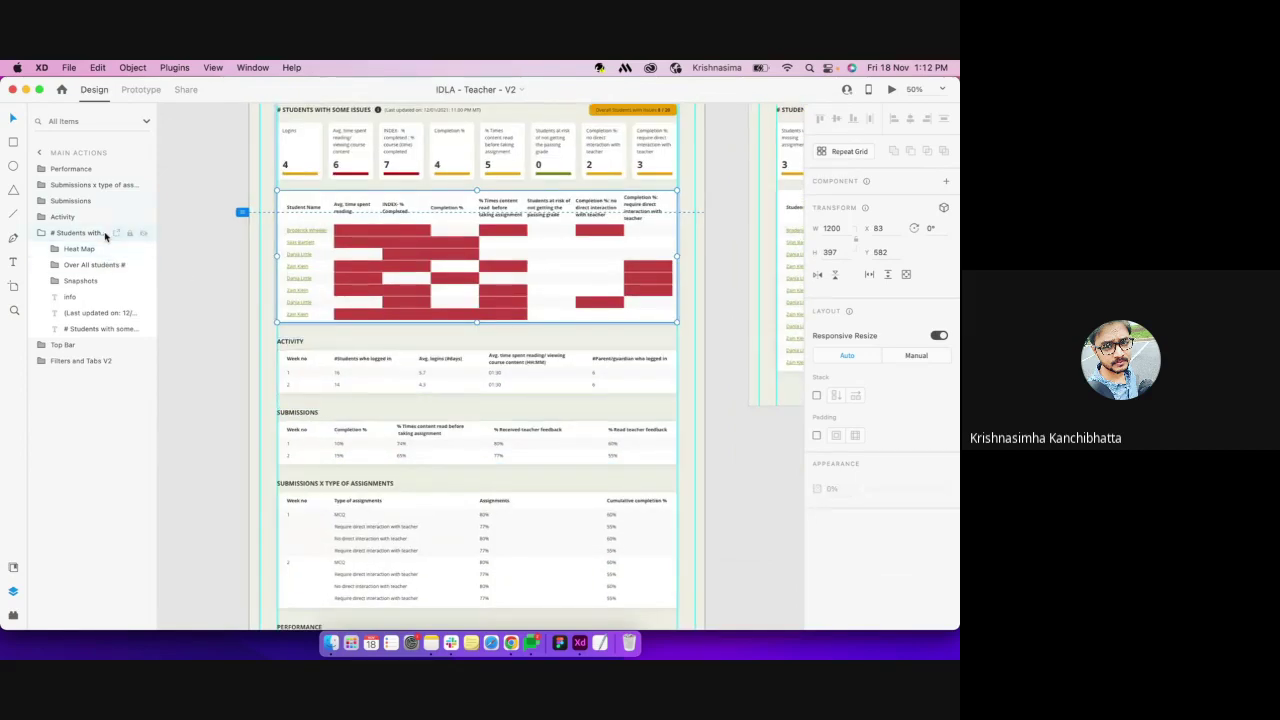
left_click(423, 372, "shift")
left_click(438, 449, "shift")
left_click(557, 529, "shift")
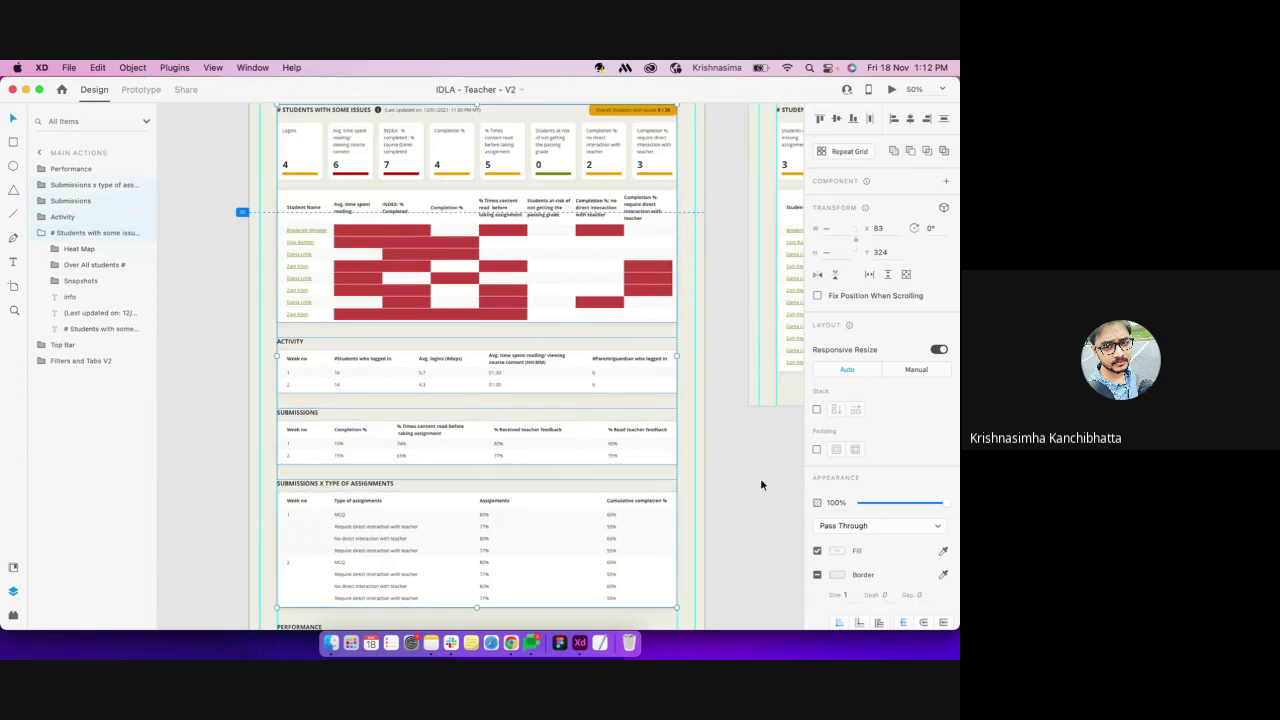
scroll(554, 460, "down", 5)
left_click(520, 505, "shift")
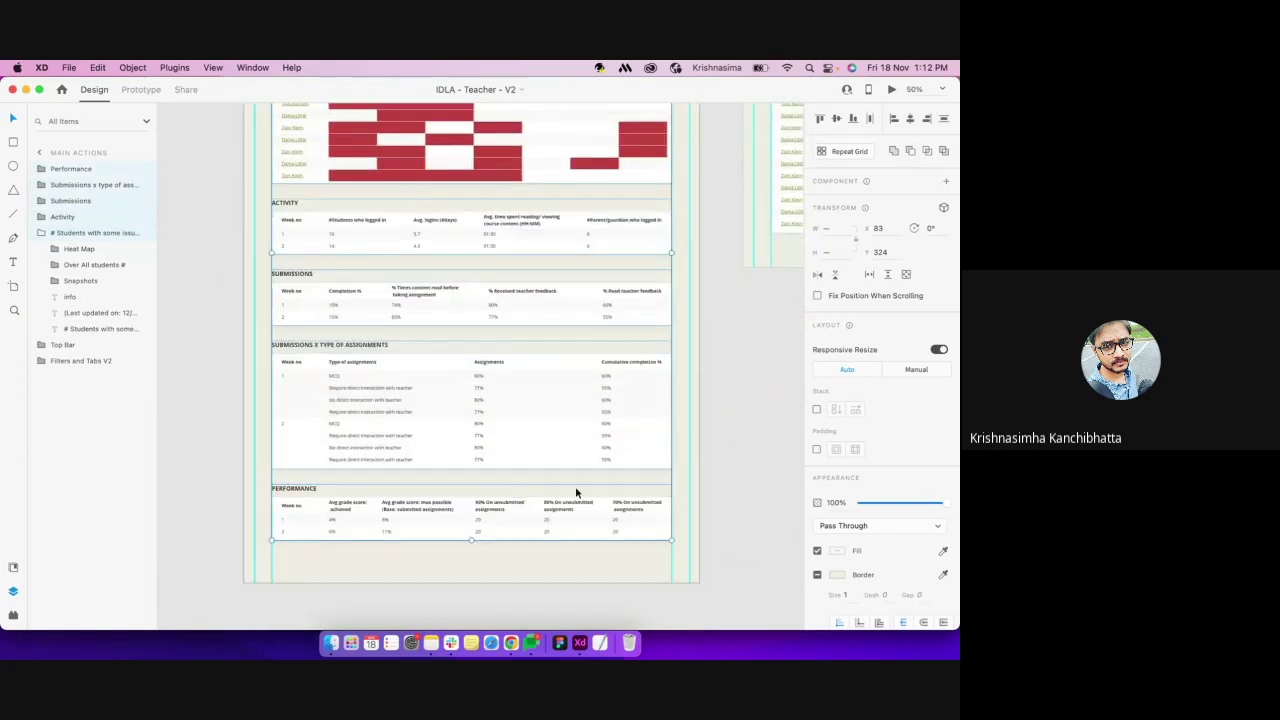
left_click(816, 409)
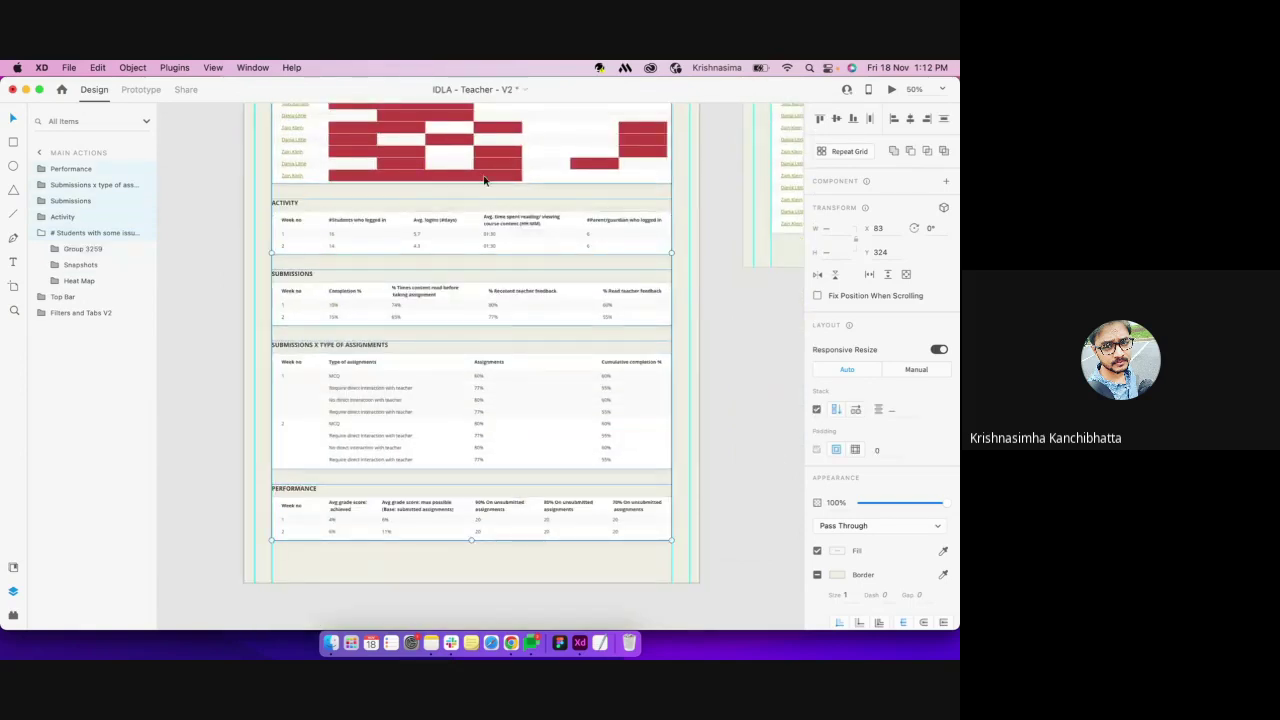
Try to stretch the Heat Map group downward within its stacked section, and undo back to the unstacked sections
left_click(486, 178)
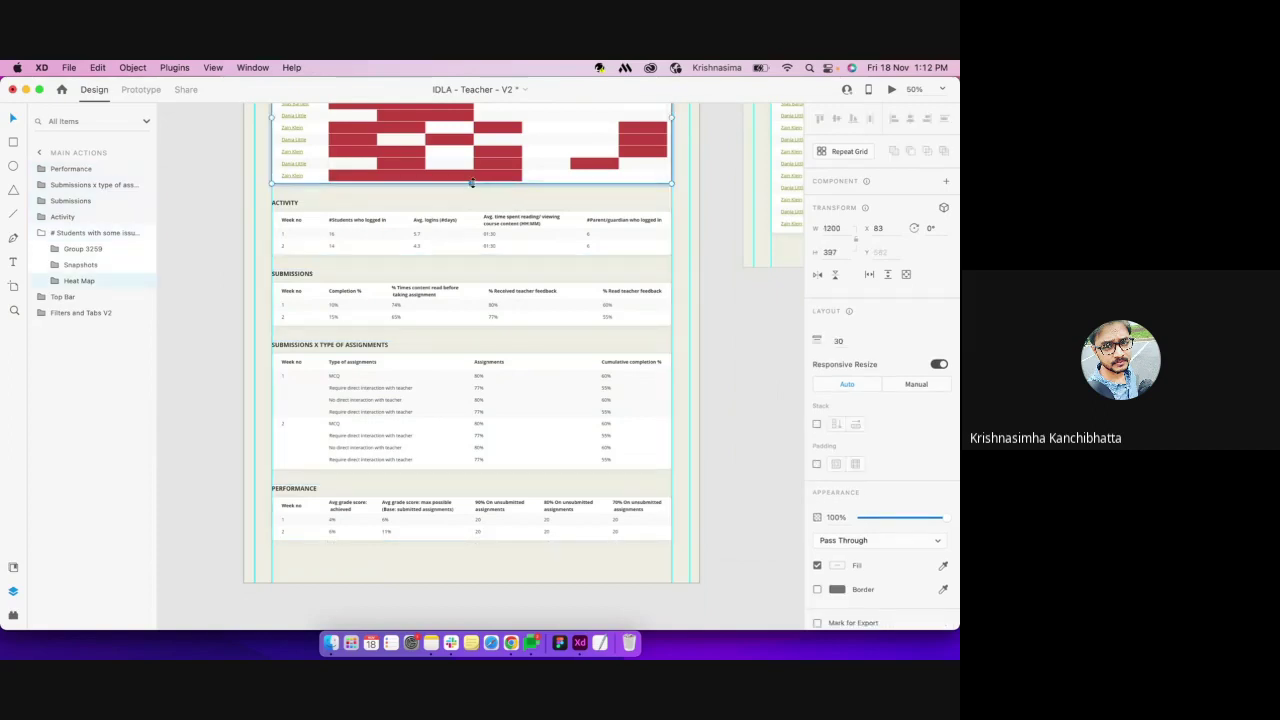
left_click_drag(471, 183, 472, 198)
key("super+z")
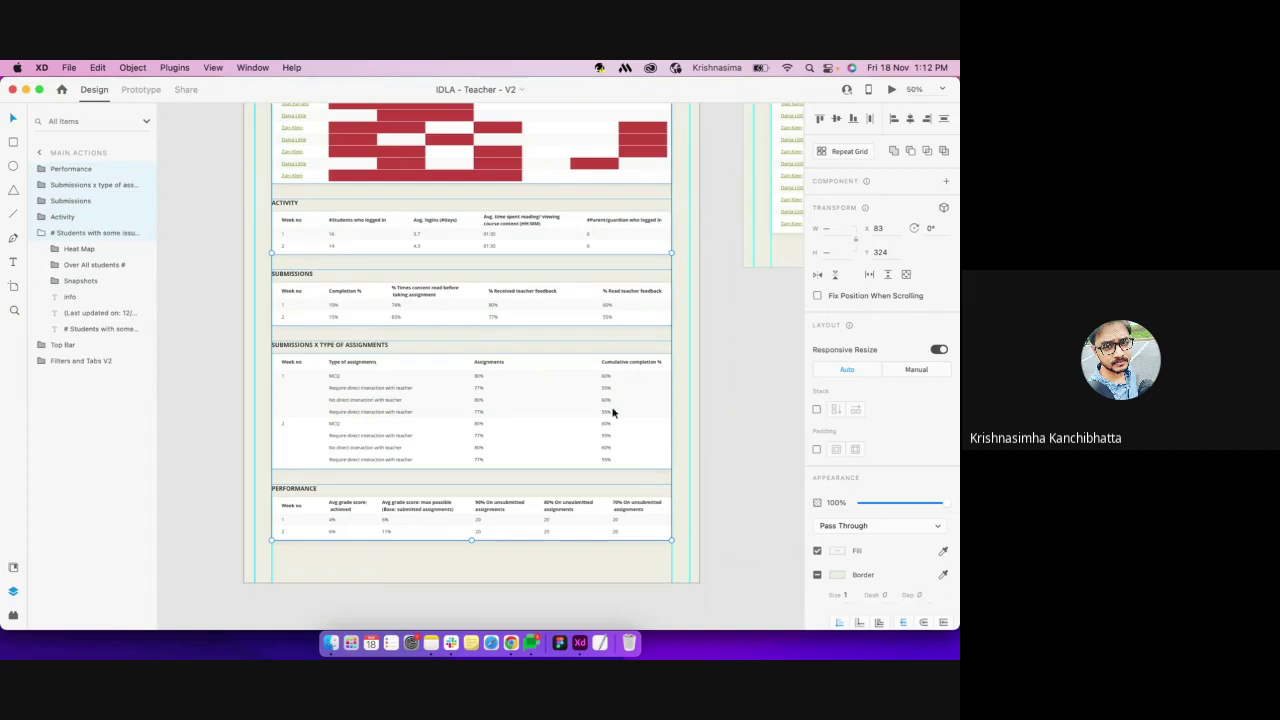
Turn Stack on again for the five selected sections, try to stretch the Heat Map downward, and undo these changes
left_click(816, 410)
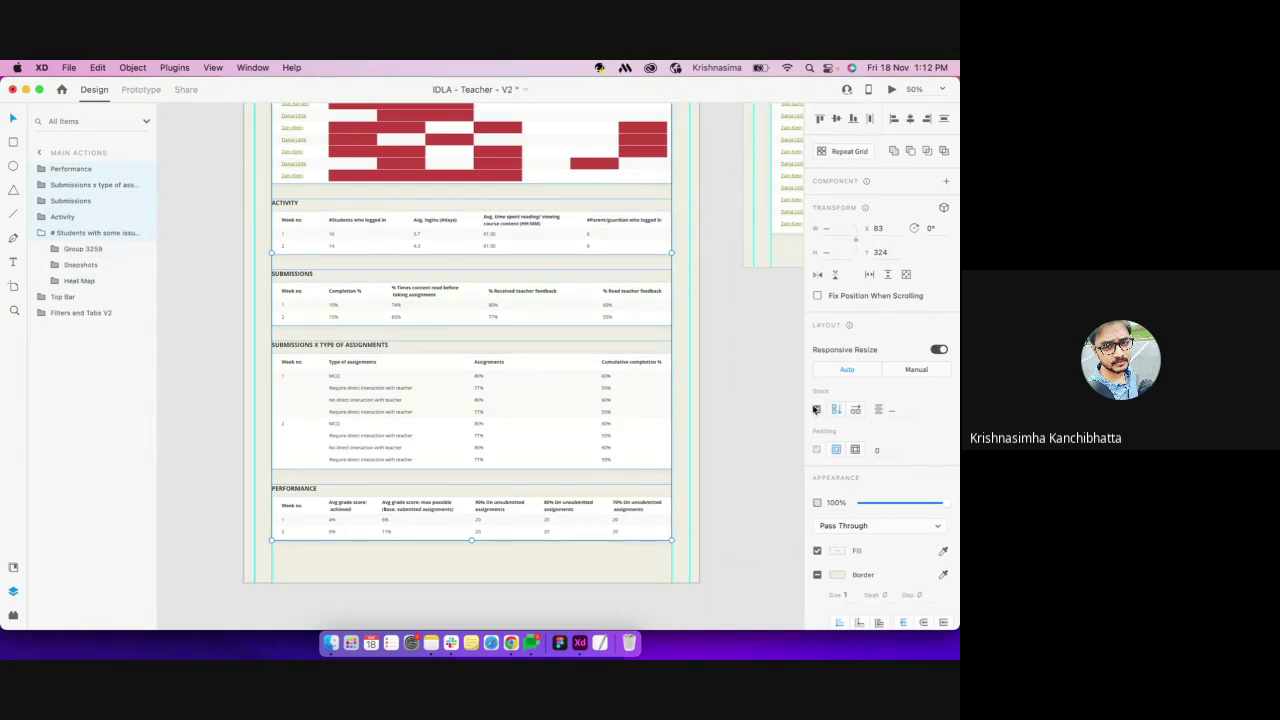
double_click(479, 170)
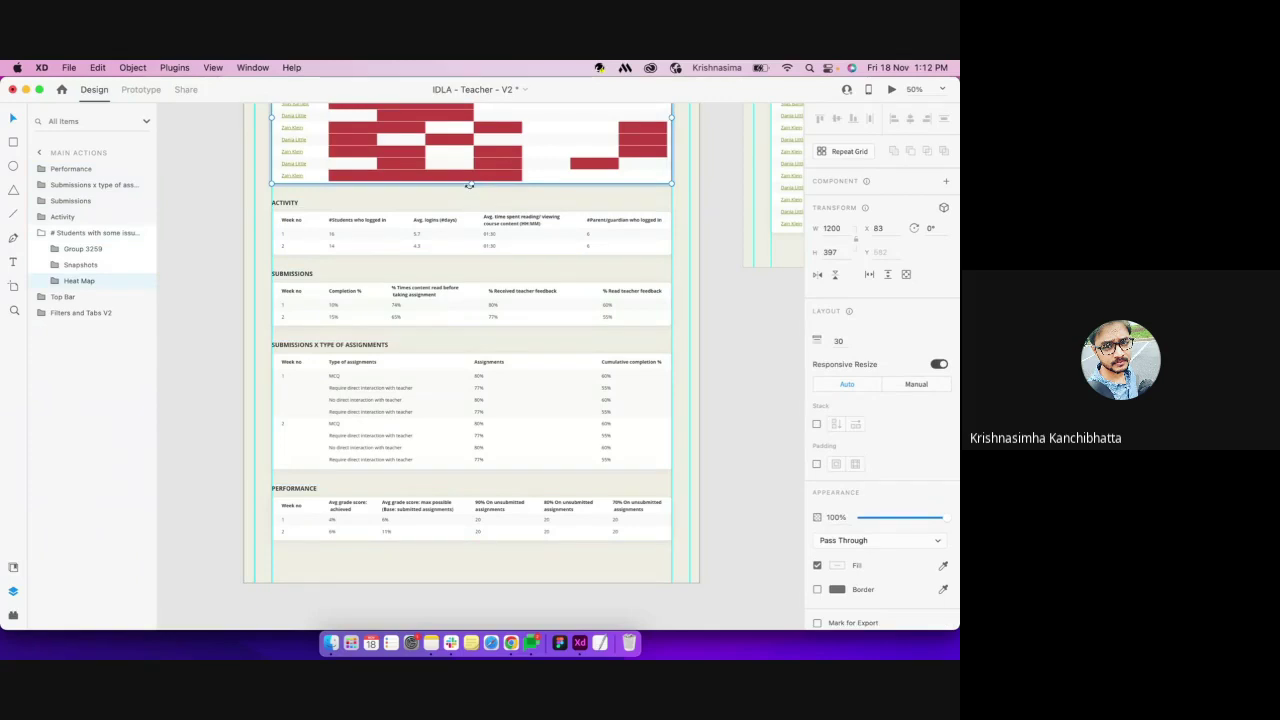
left_click_drag(469, 185, 471, 195)
key("super+z")
key("super+z")
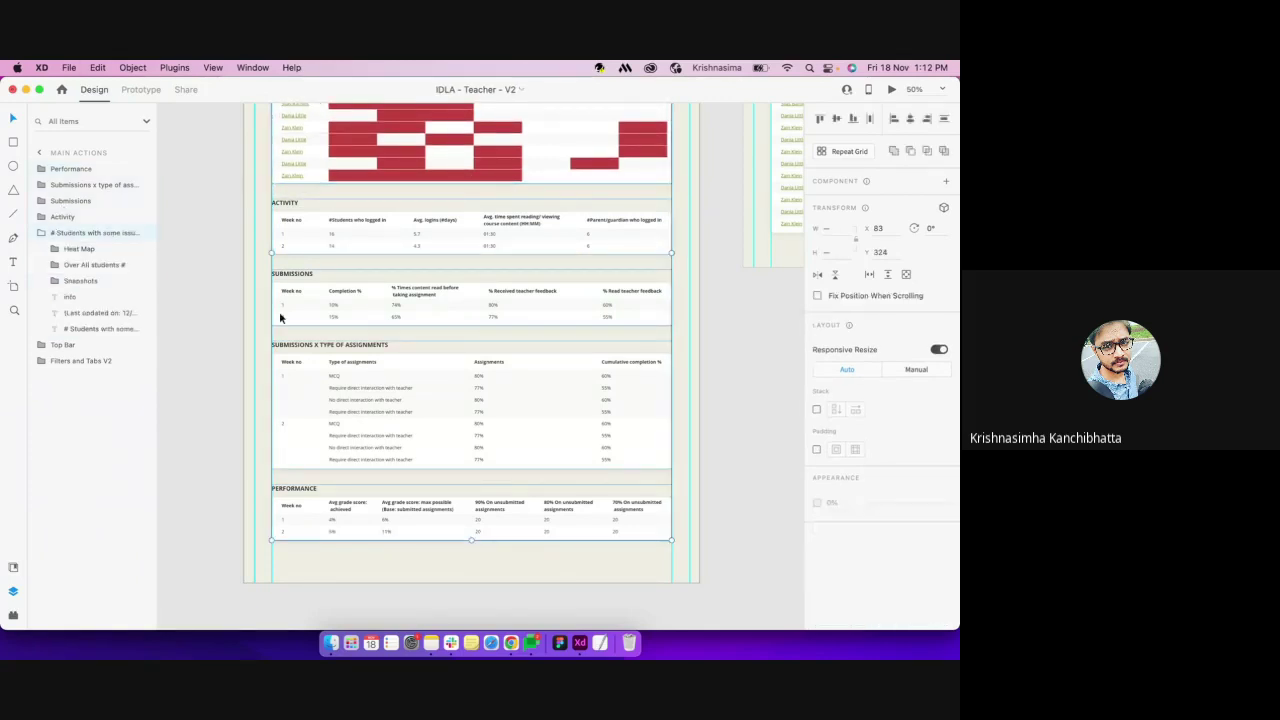
Ungroup the Students with Some Issues section, and undo the ungrouping
left_click(383, 182)
key("super+shift+g")
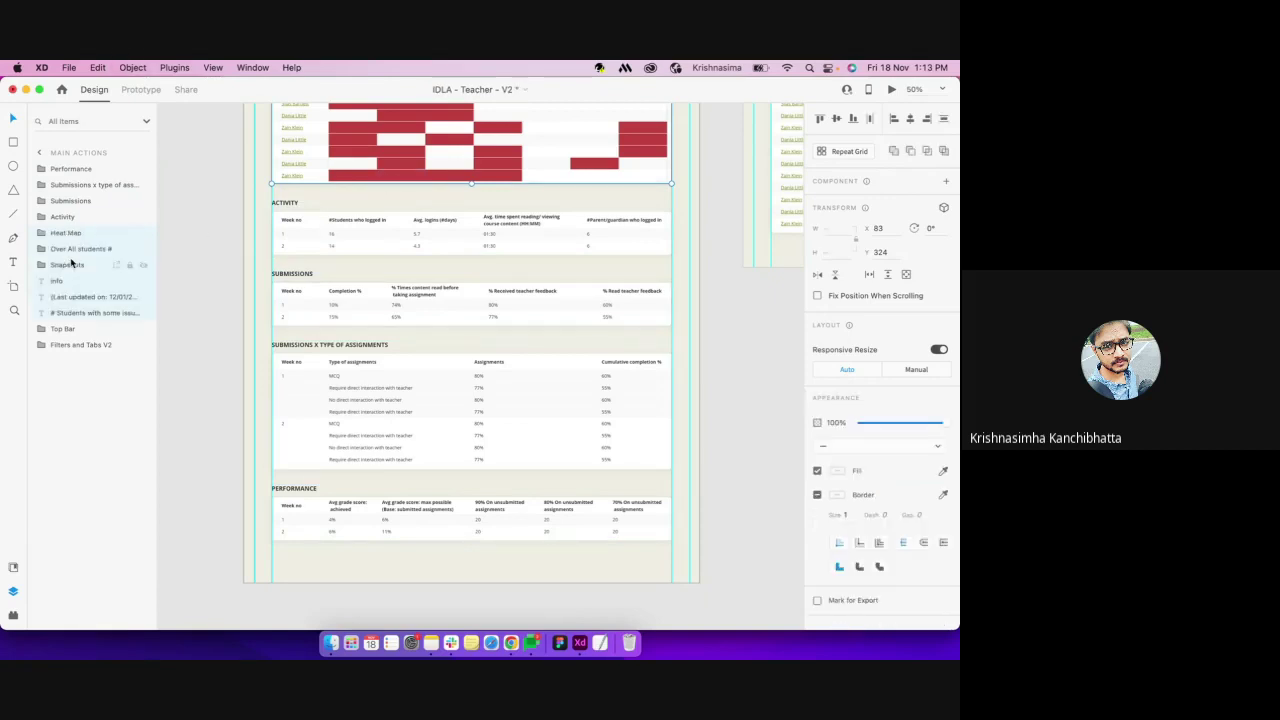
key("super+z")
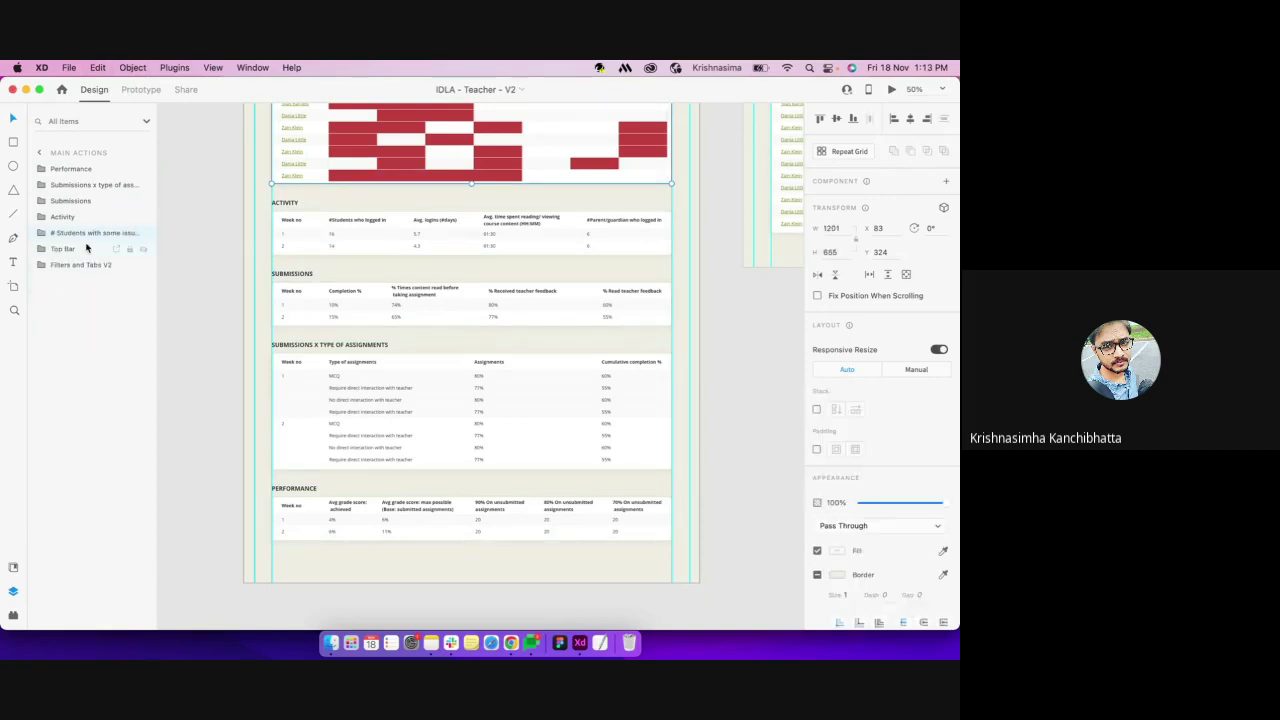
Group all five content sections, from Students with Some Issues through Performance, into one group and turn on Stack
left_click(371, 309, "shift")
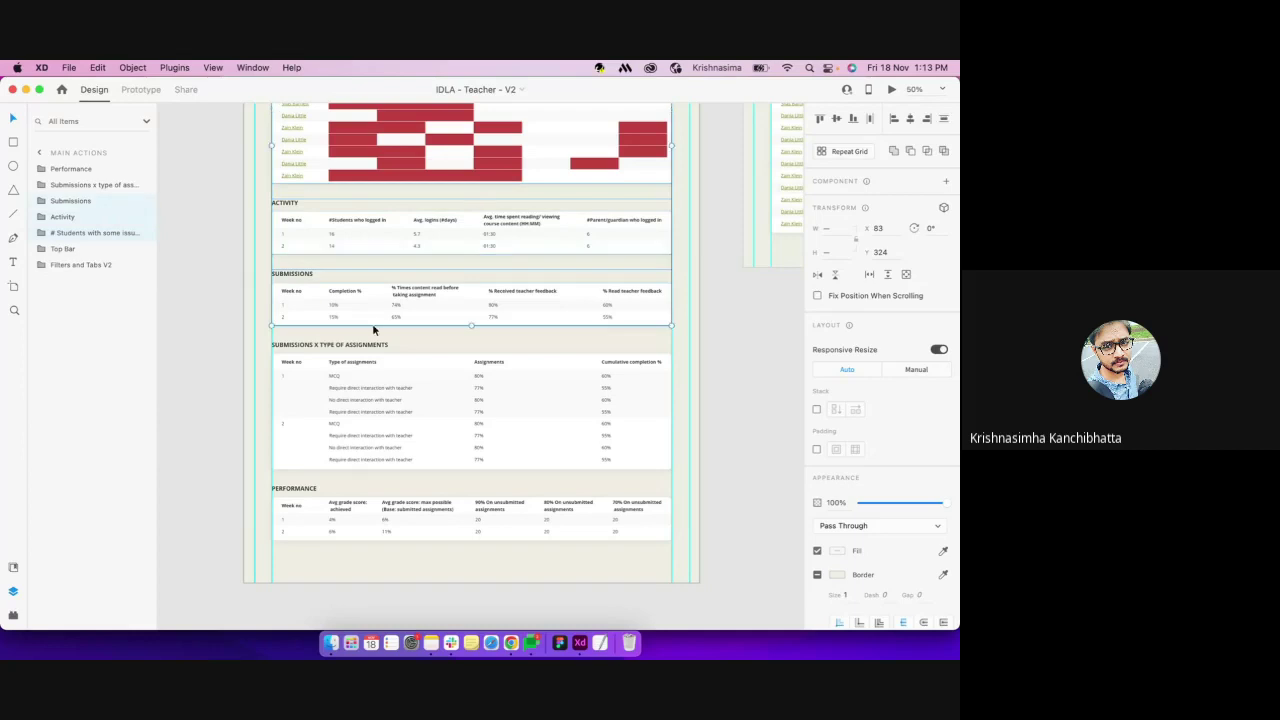
left_click(383, 385, "shift")
left_click(406, 510, "shift")
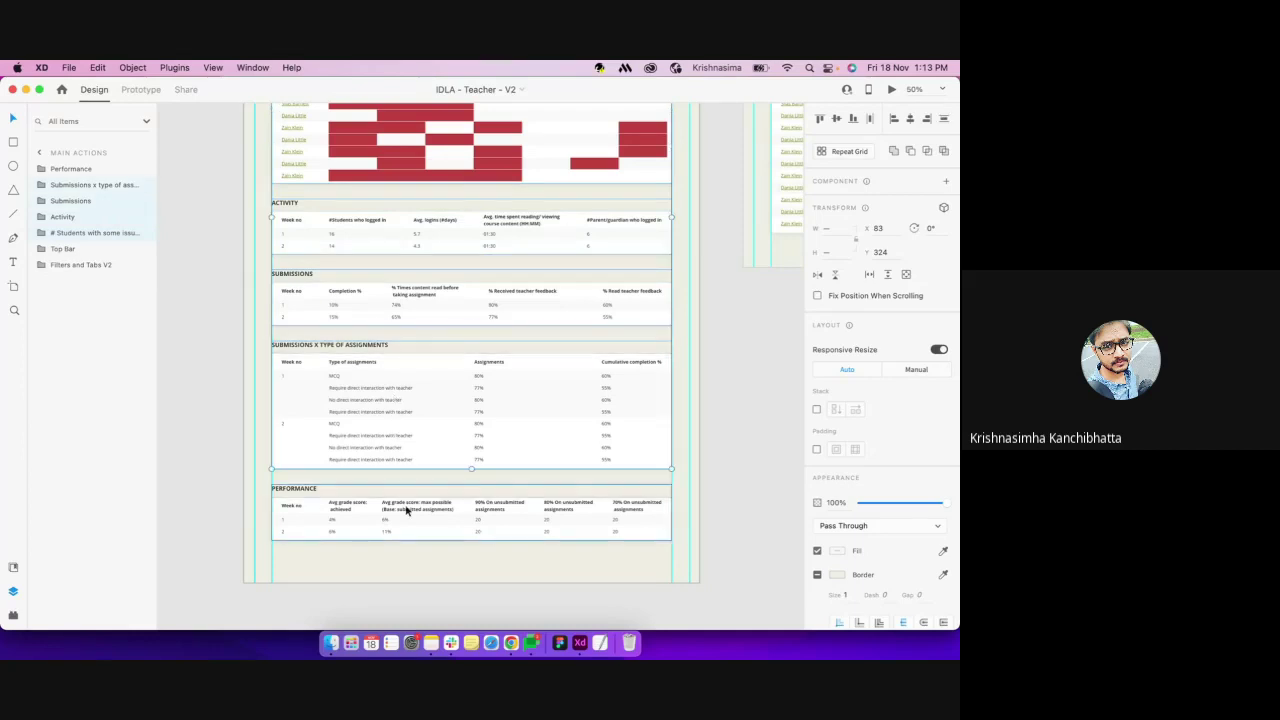
left_click(818, 412)
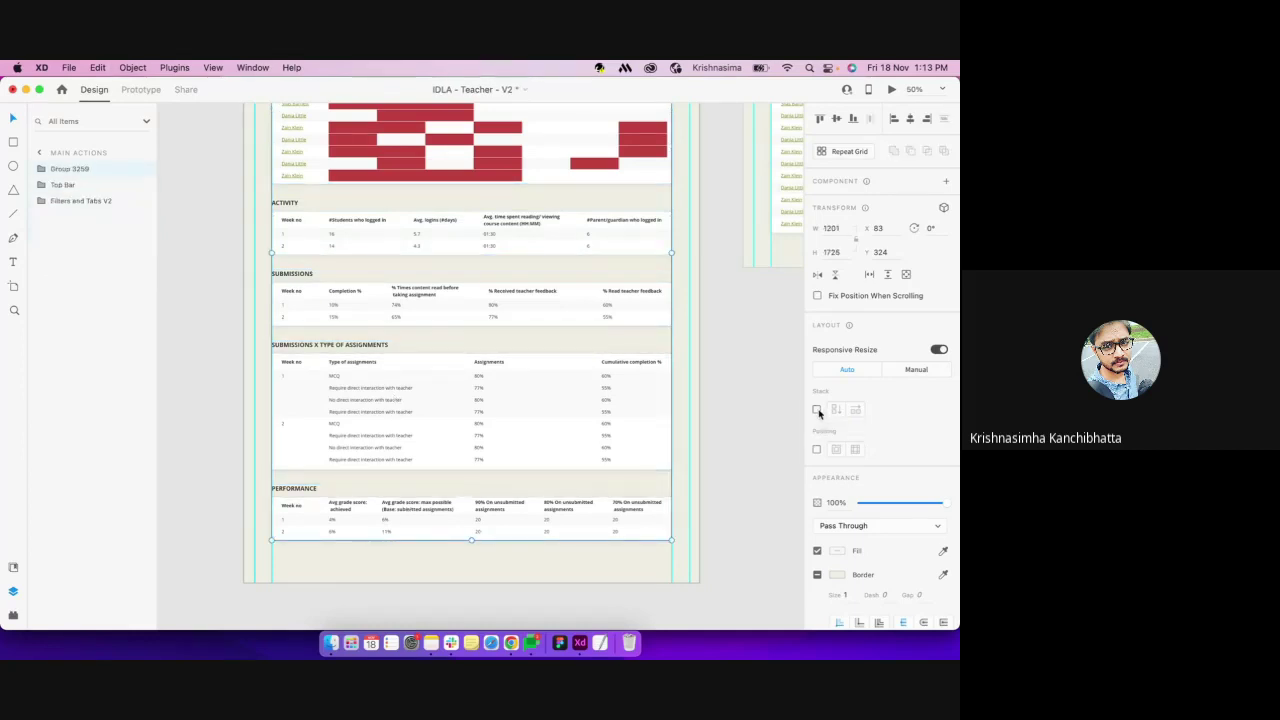
Select the Students with Some Issues section inside the stacked group and try to stretch its lower edge downward
left_click(443, 163)
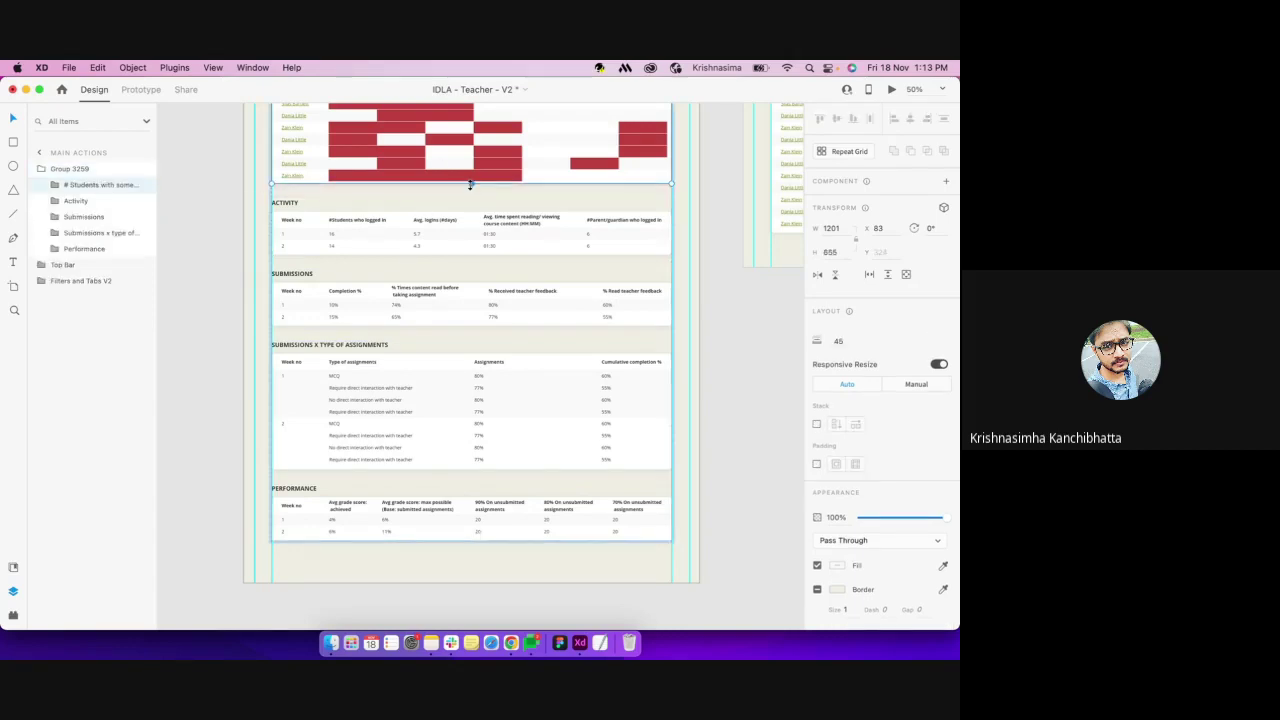
left_click_drag(470, 185, 484, 236)
scroll(500, 220, "down", 3)
scroll(505, 200, "up", 2)
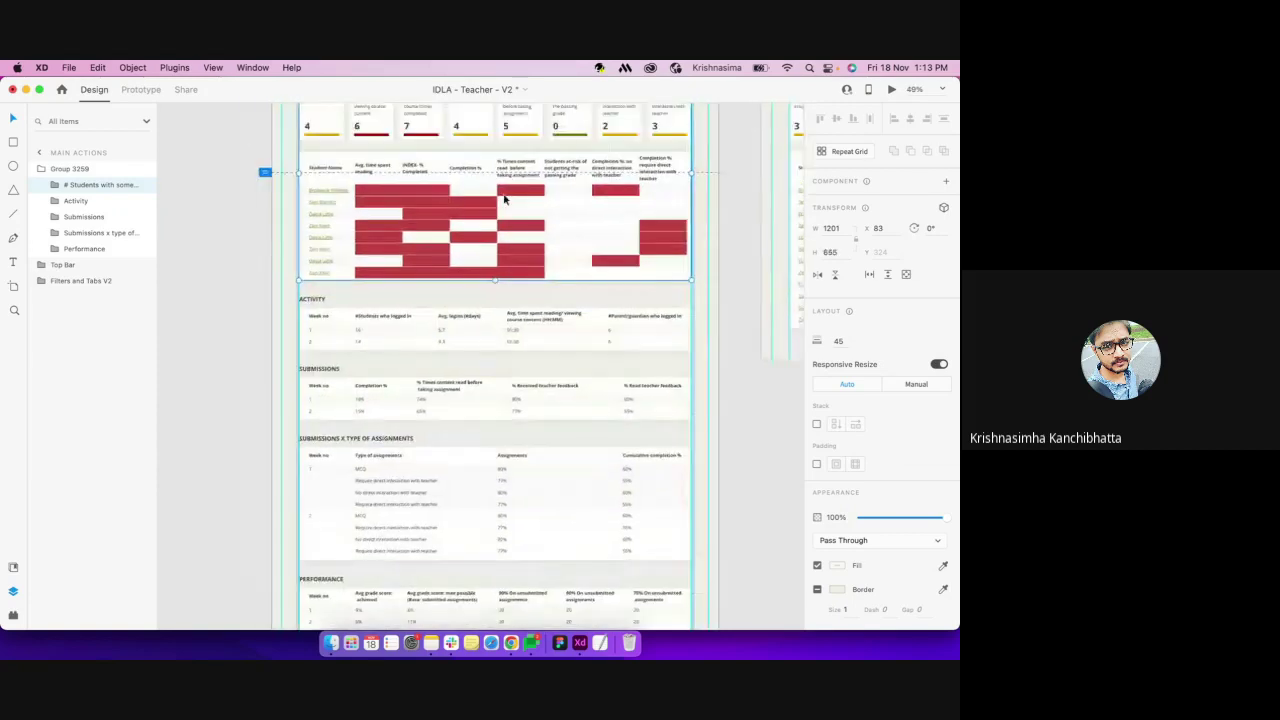
Stretch the Heat Map's white background rectangle downward to a height of 855, and check the stacked sections below it
double_click(503, 200)
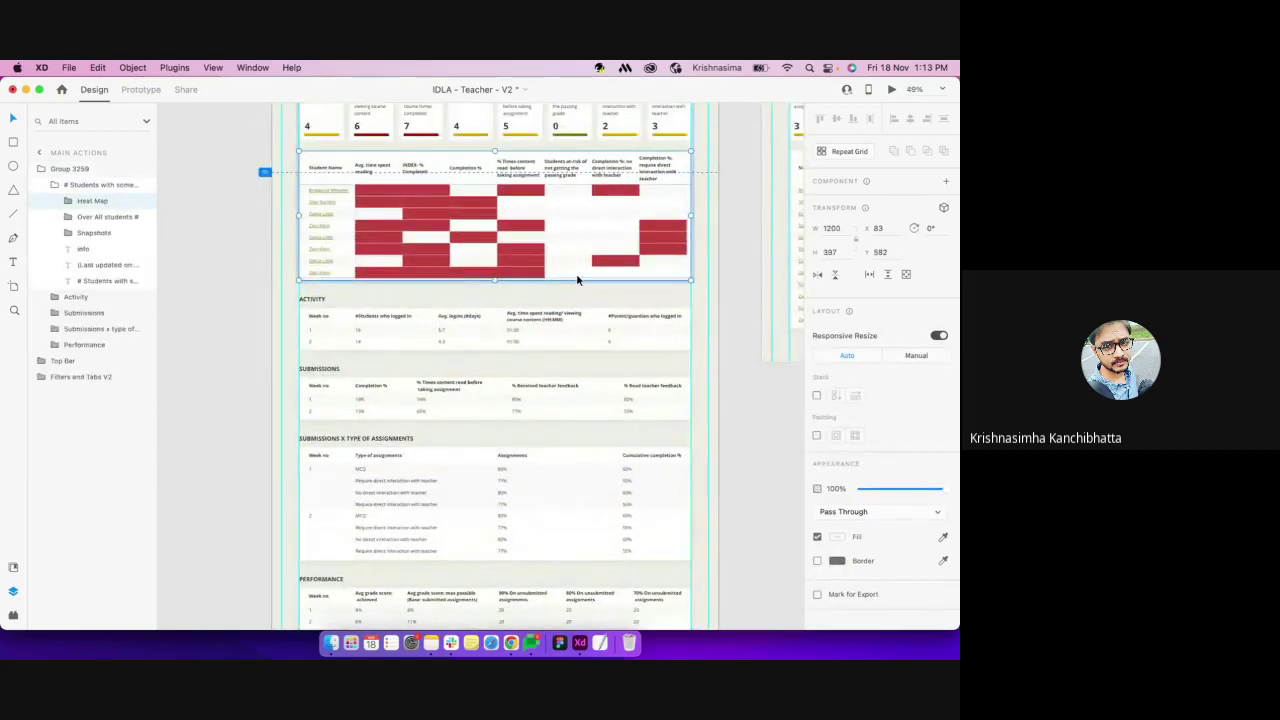
left_click(61, 200)
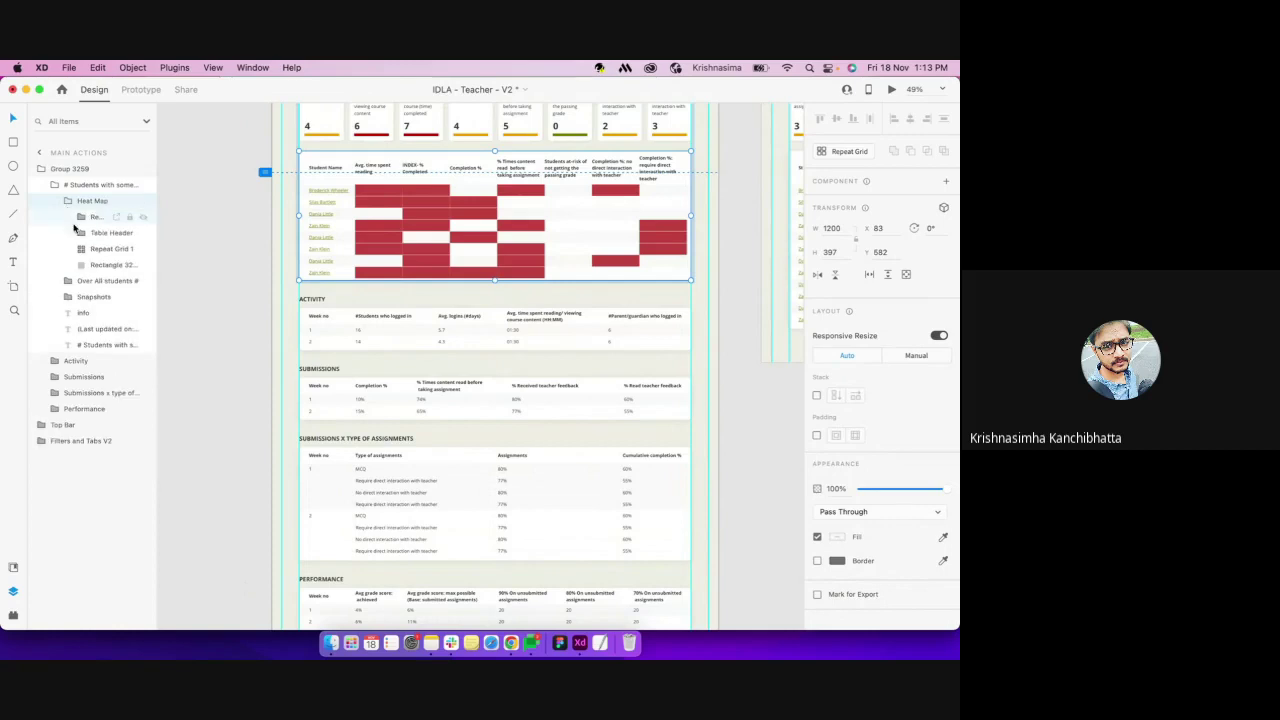
left_click(92, 264)
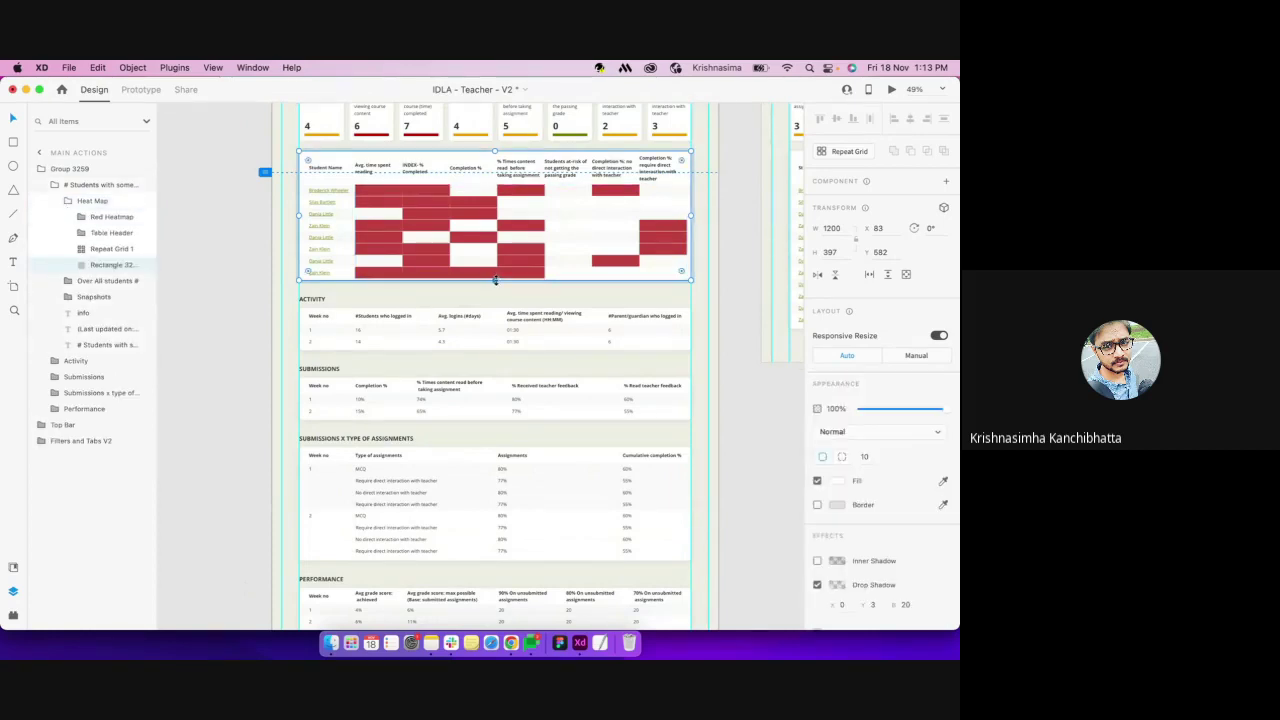
left_click_drag(494, 280, 510, 435)
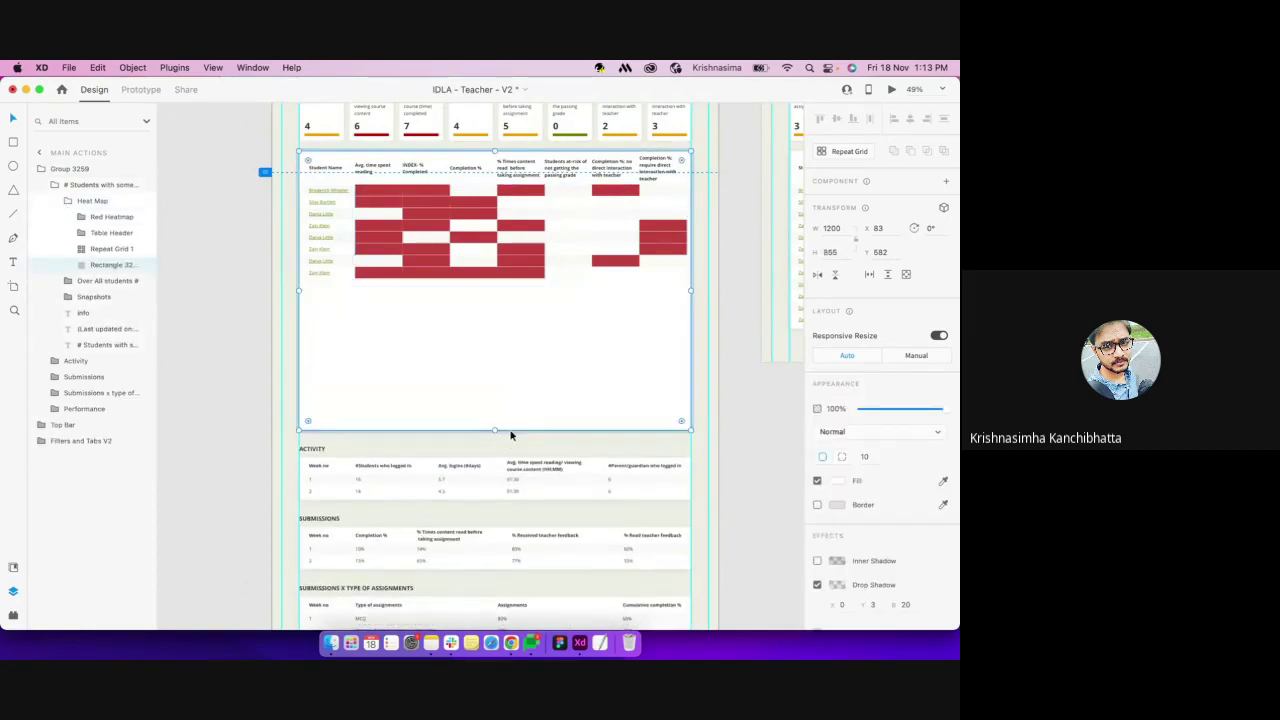
scroll(510, 540, "down", 6)
right_click(509, 540)
left_click(509, 536)
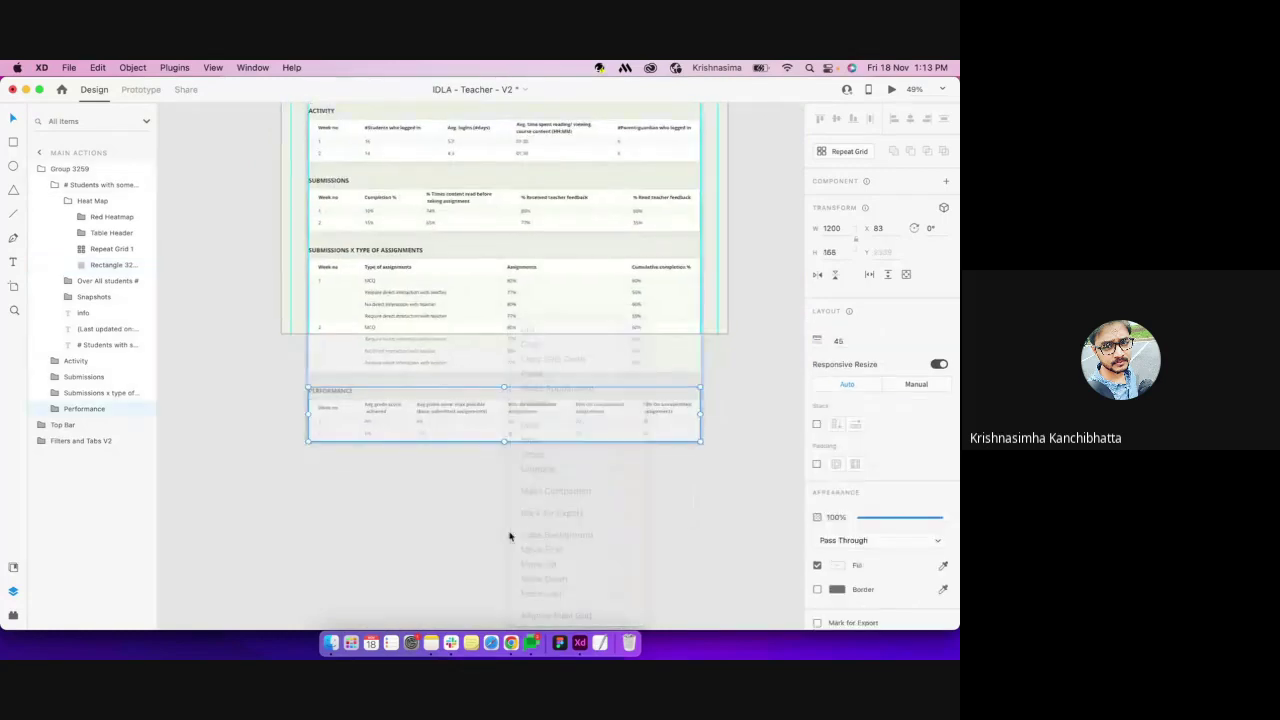
scroll(481, 395, "up", 5)
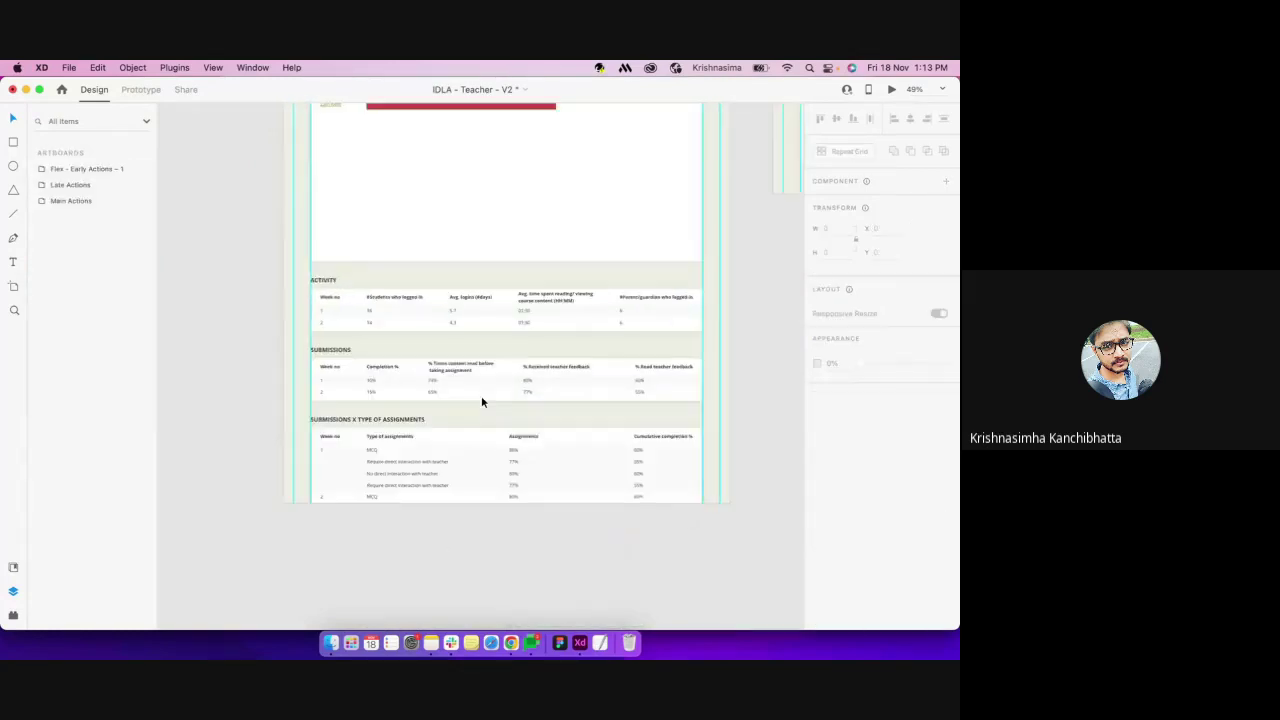
Try to shorten the Students with Some Issues section from its lower edge, and undo the resize
left_click(499, 313)
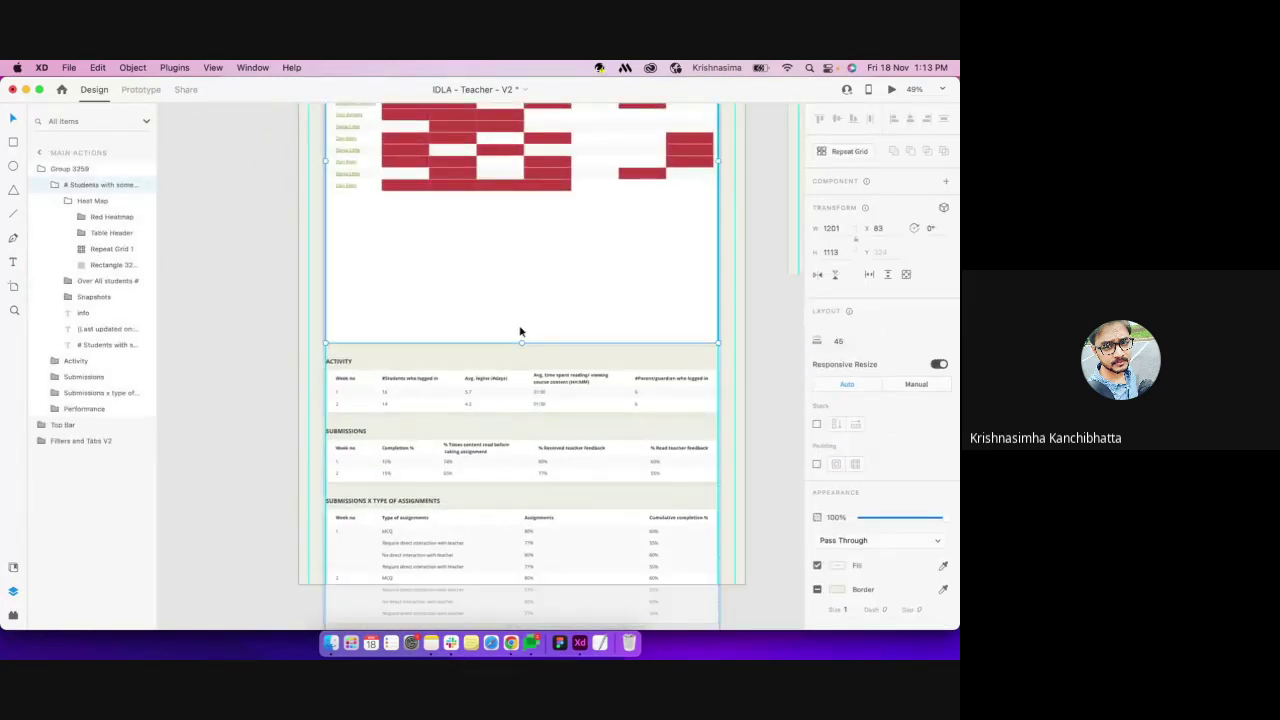
left_click_drag(521, 343, 524, 251)
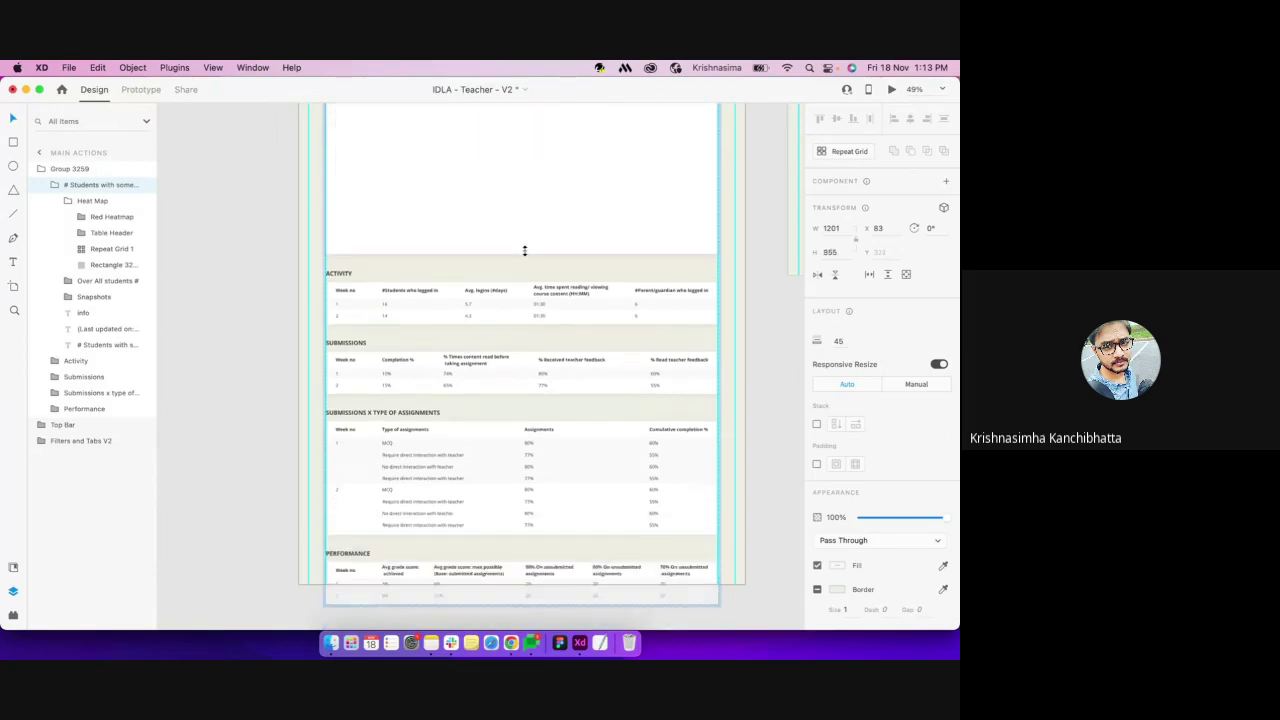
key("super+z")
Select the Heat Map inside the Students with Some Issues section and shorten it to a height of 464
left_click(509, 277)
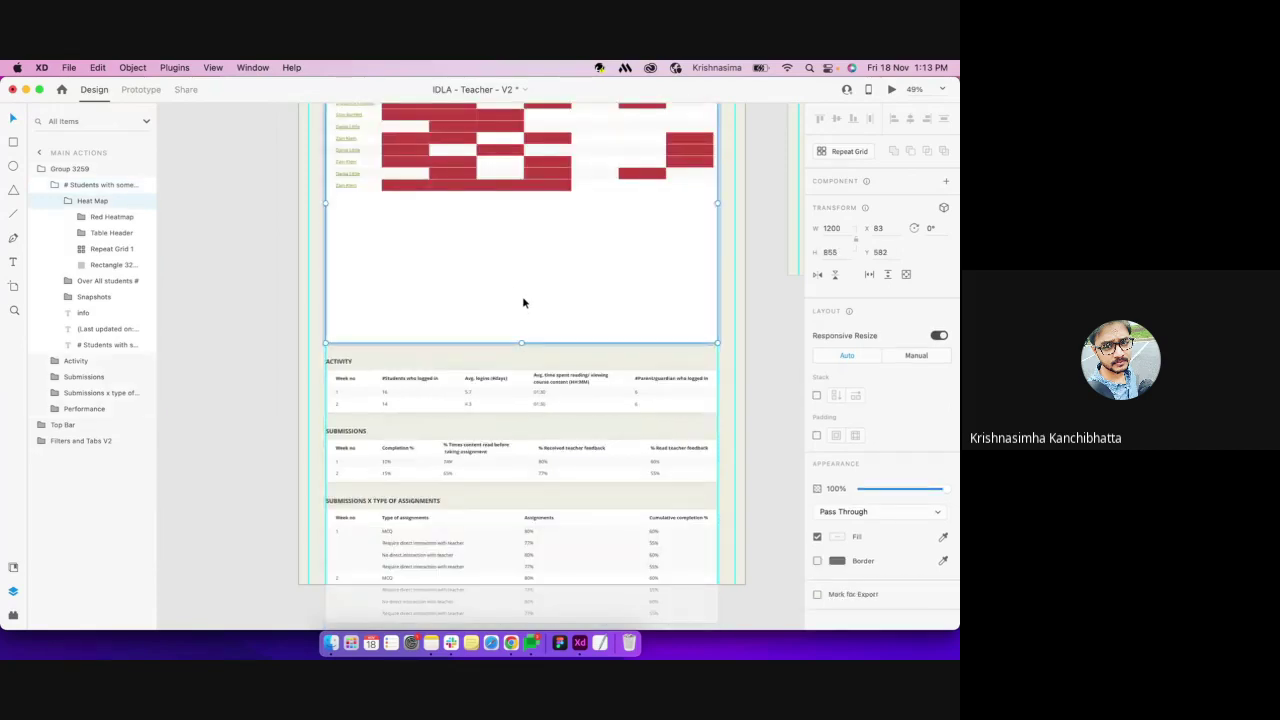
left_click(522, 302)
left_click_drag(521, 343, 526, 214)
left_click(754, 302)
Select the stacked group of five sections and examine the stack spacing between them
left_click(600, 217)
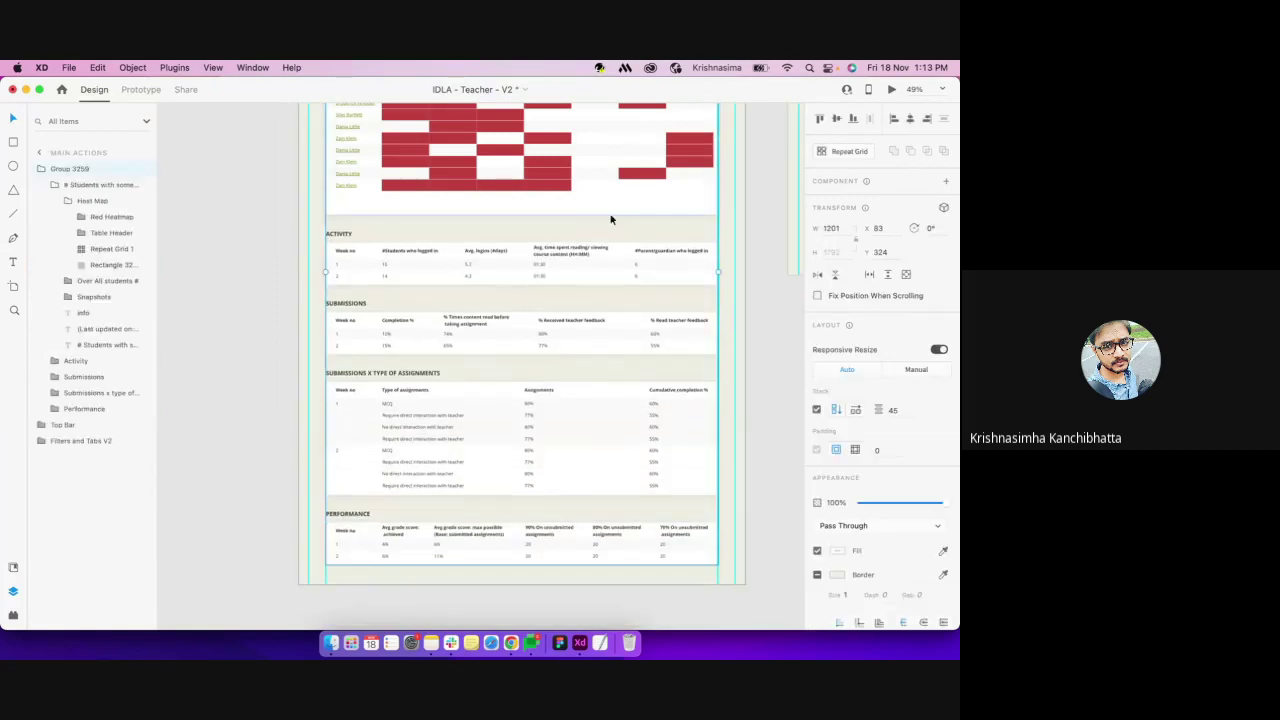
left_click(893, 410)
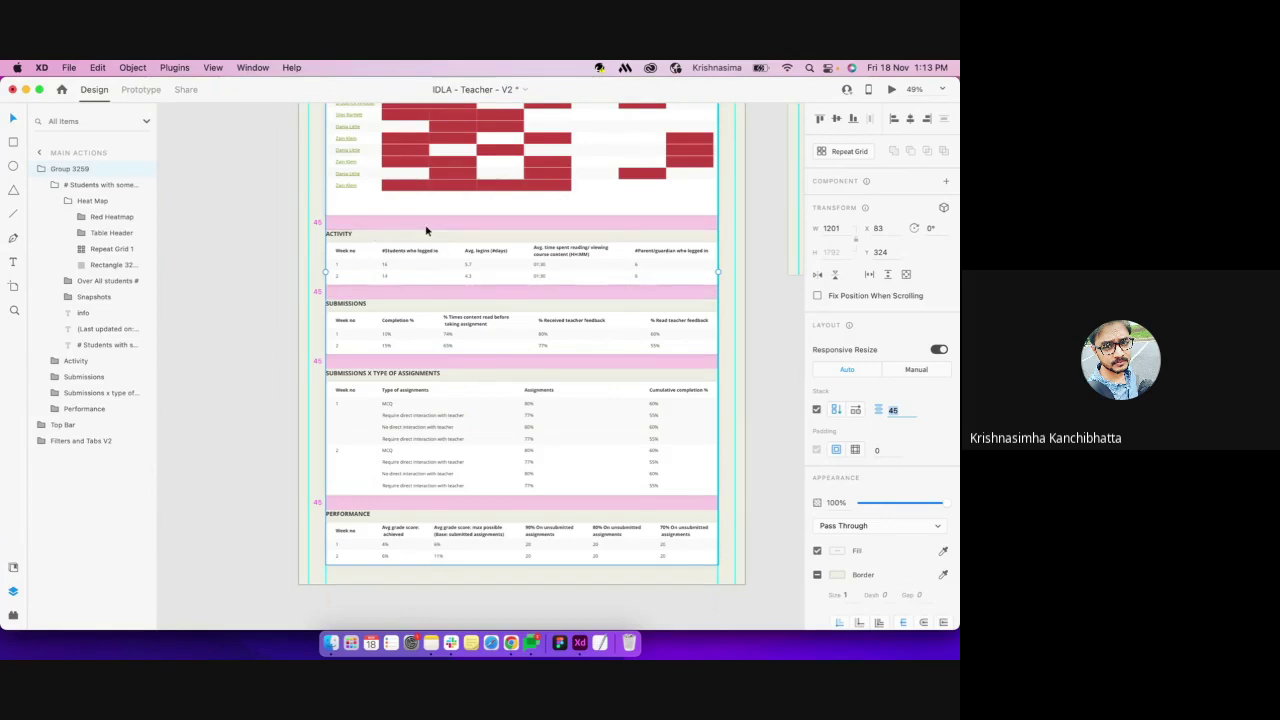
key("Return")
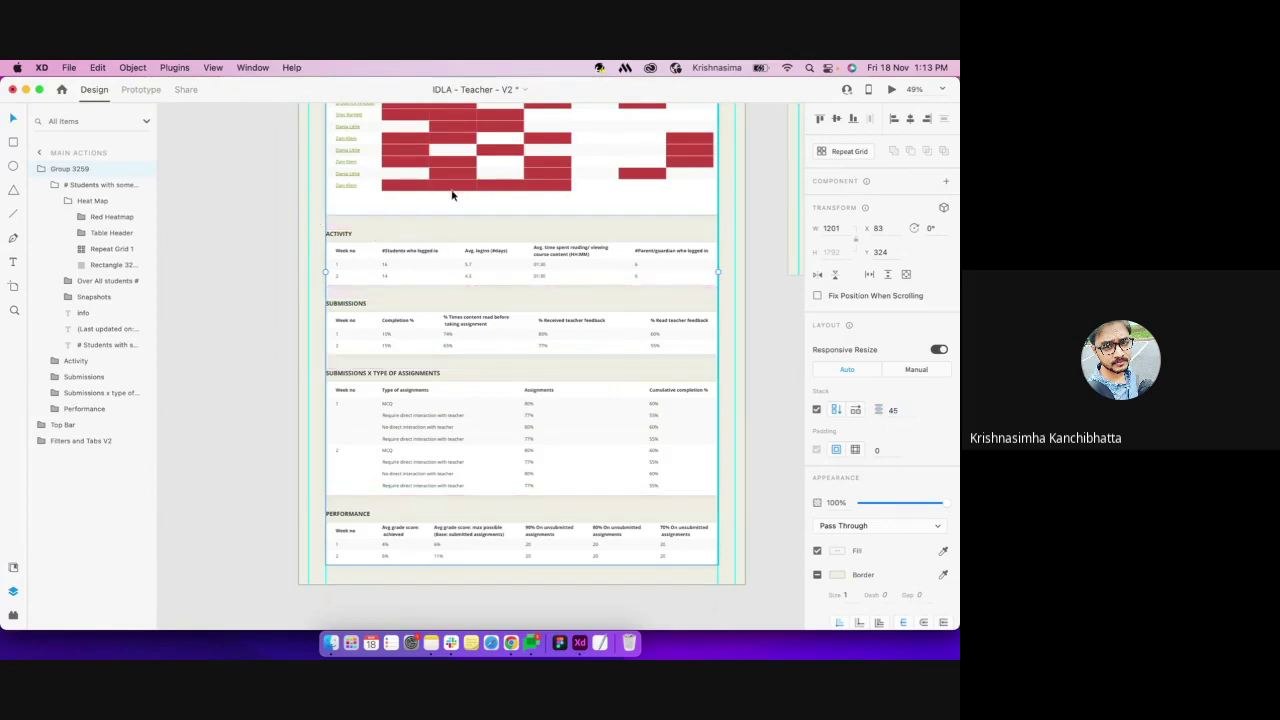
Set the spacing between the Activity and Submissions sections to 90
double_click(467, 216)
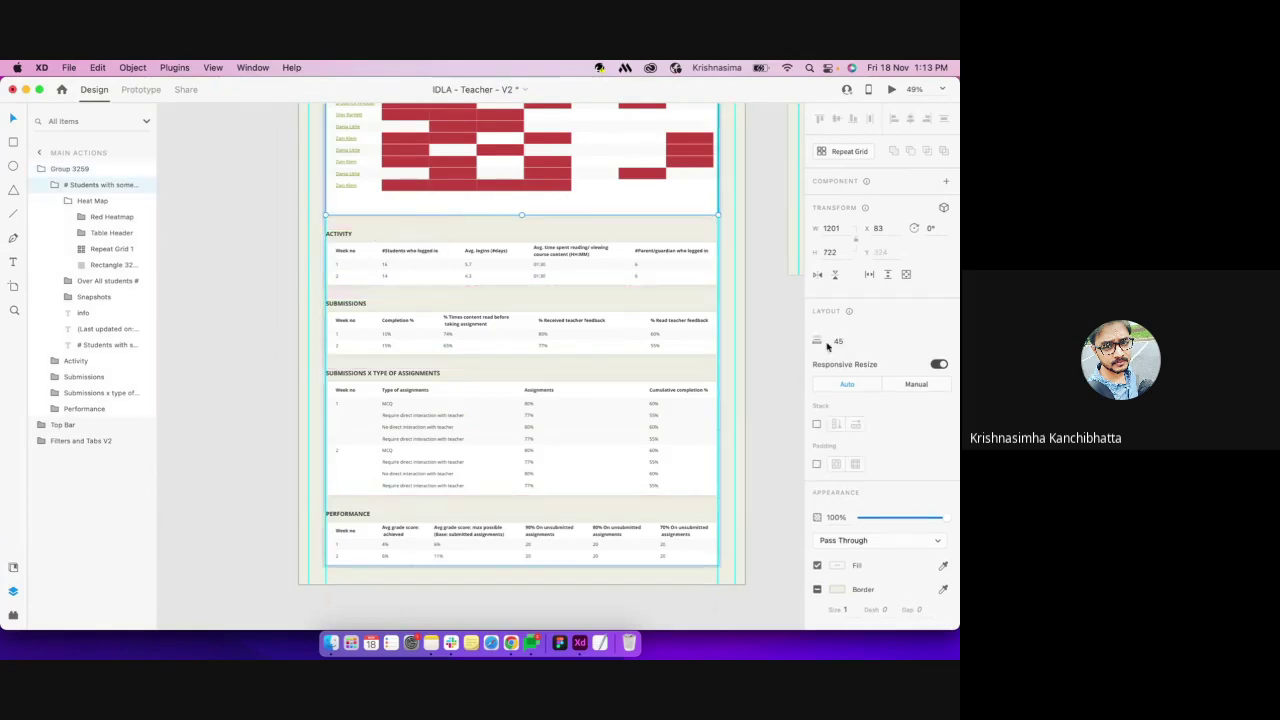
left_click(502, 264)
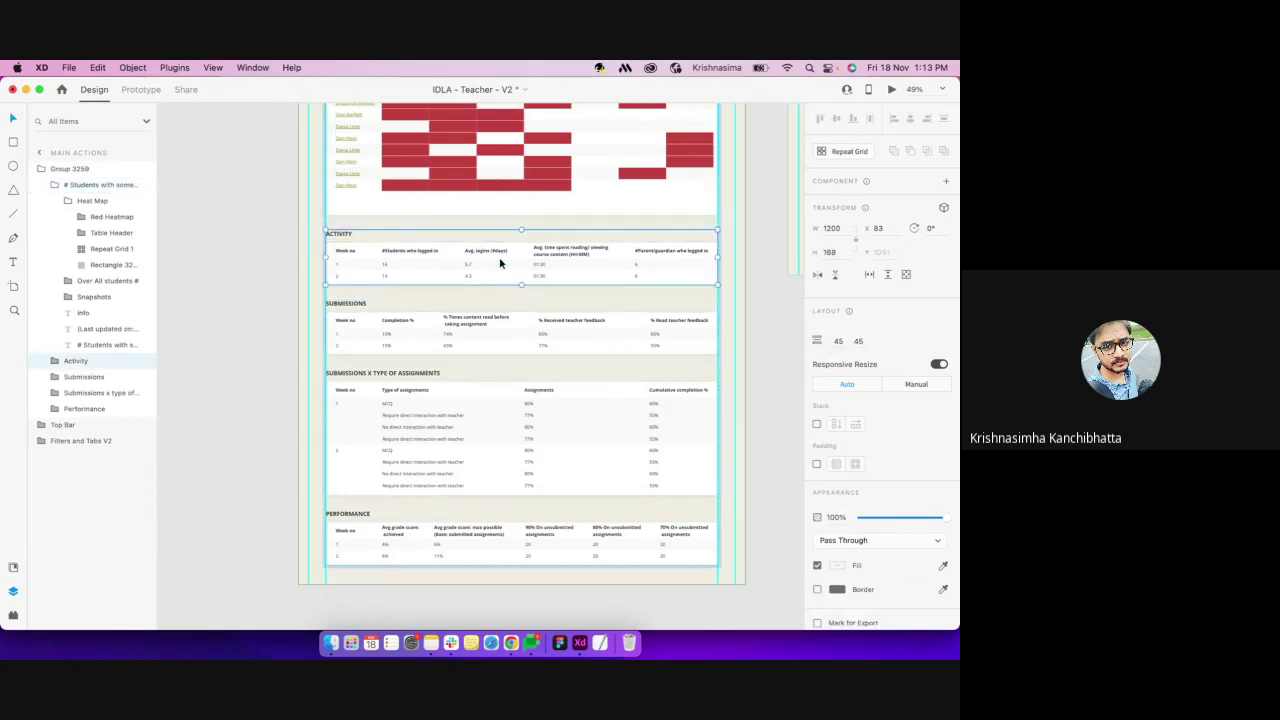
left_click(858, 345)
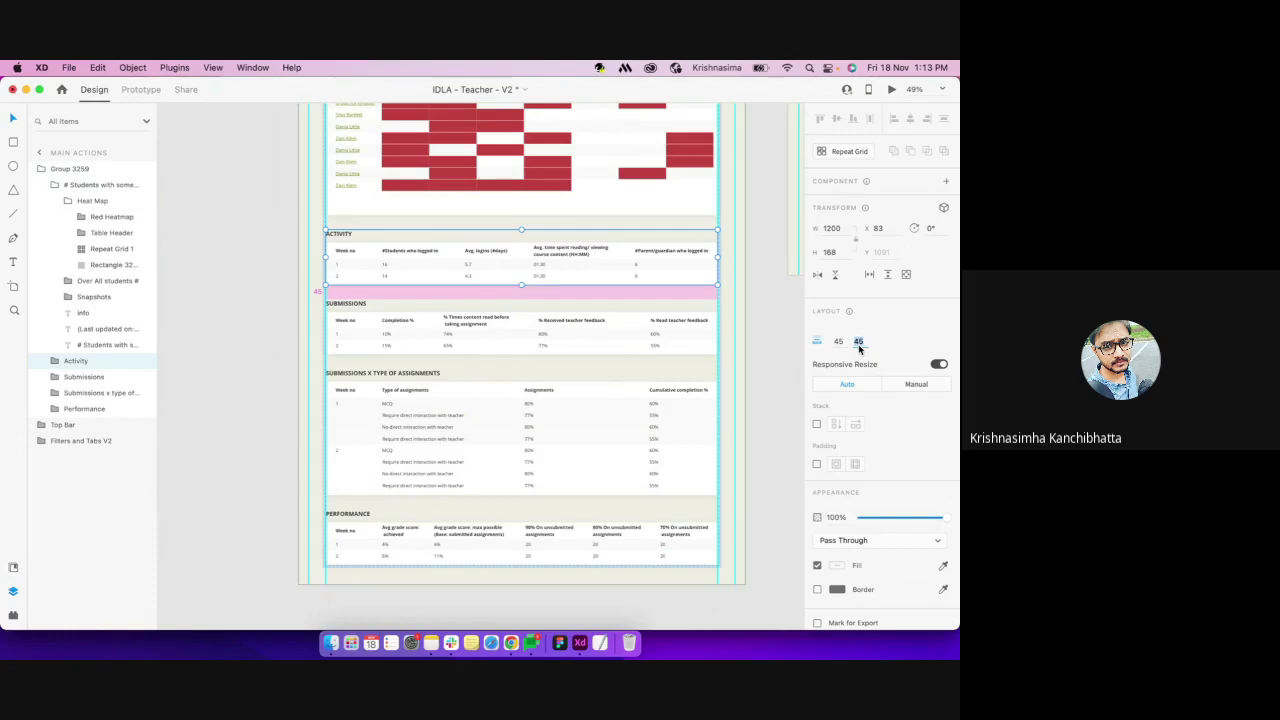
type("90")
key("Return")
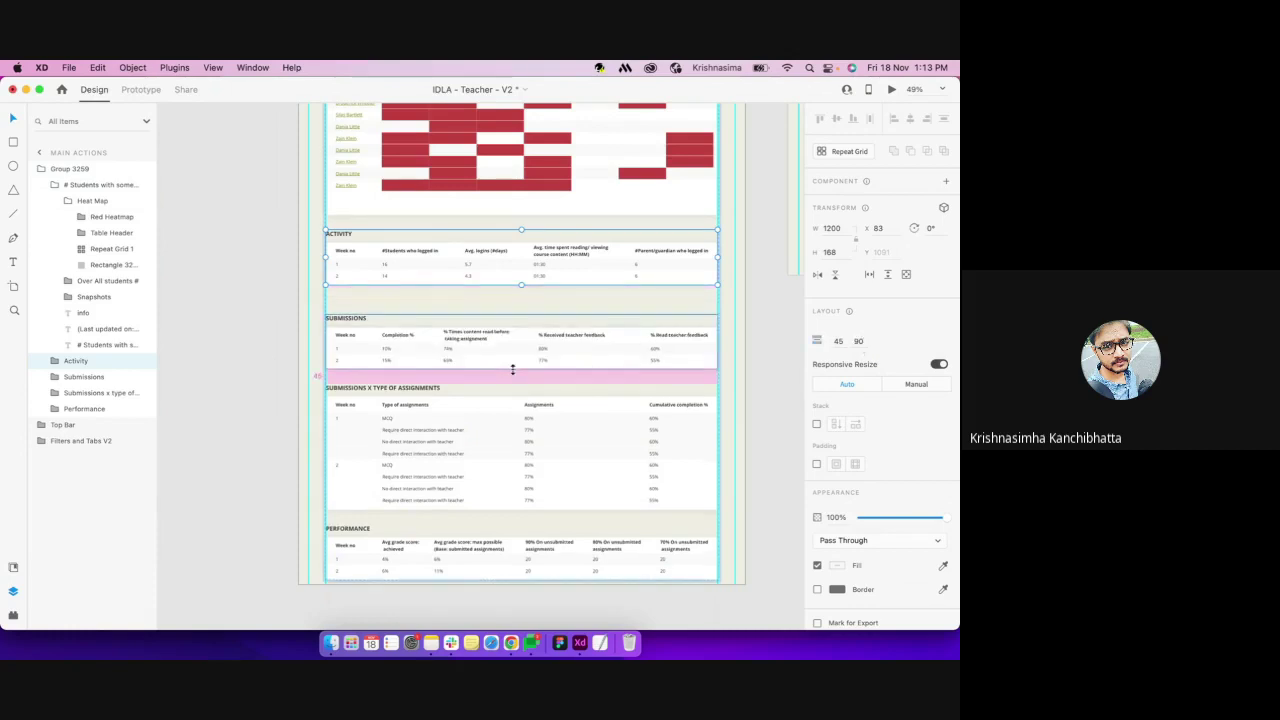
Examine the individual spacing values around the Submissions and Submissions x Type of Assignments sections
left_click(495, 338)
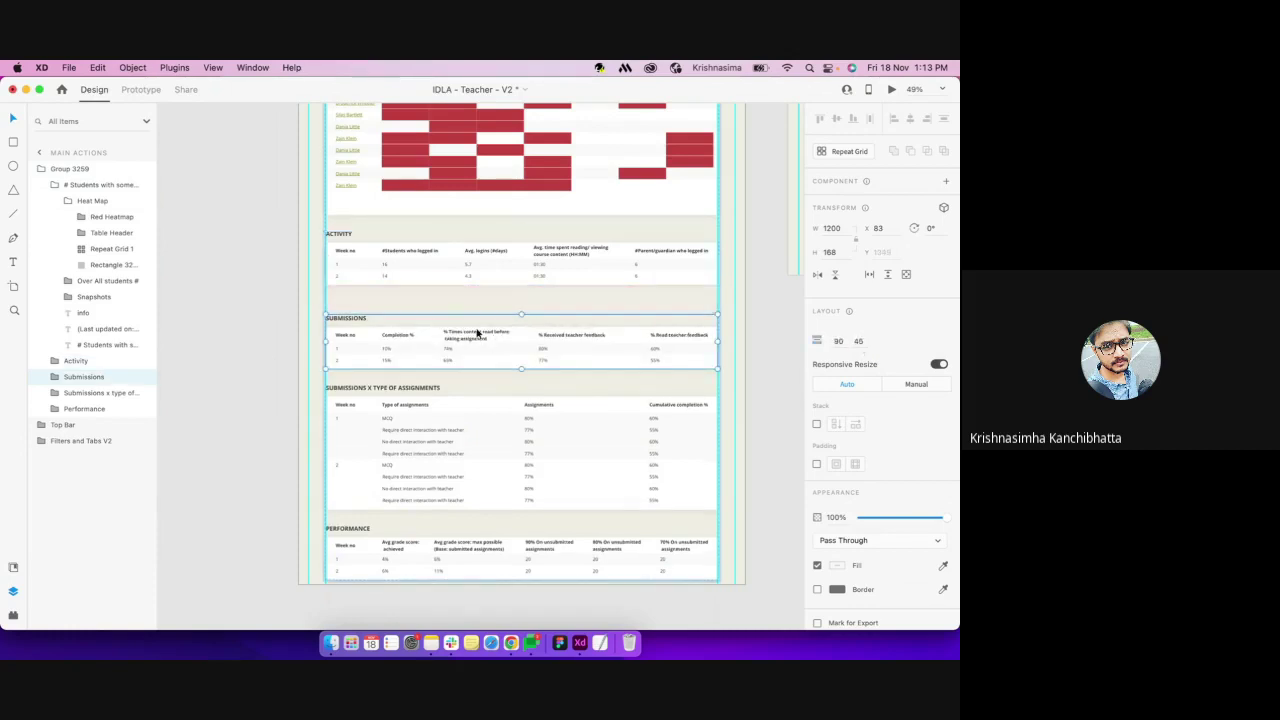
left_click(506, 436)
left_click(858, 341)
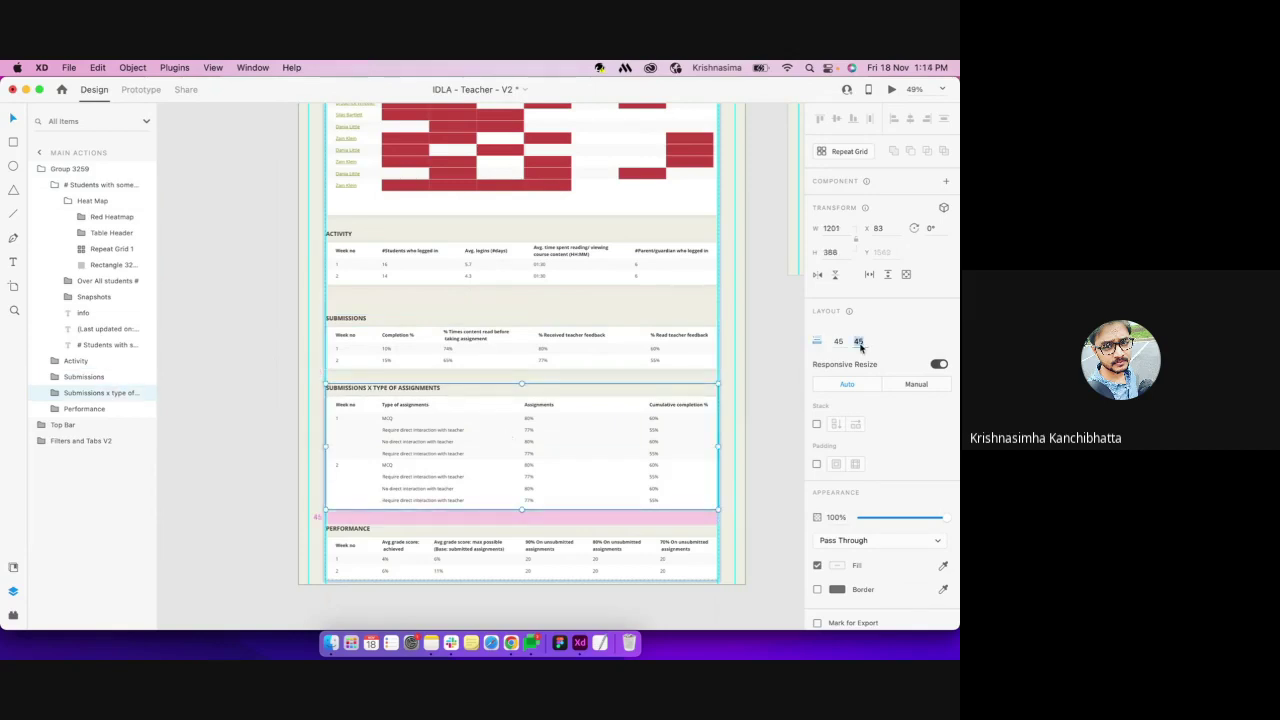
Select the Heat Map inside the stacked group and try moving its lower edge
left_click(397, 215)
double_click(397, 217)
left_click_drag(520, 214, 451, 211)
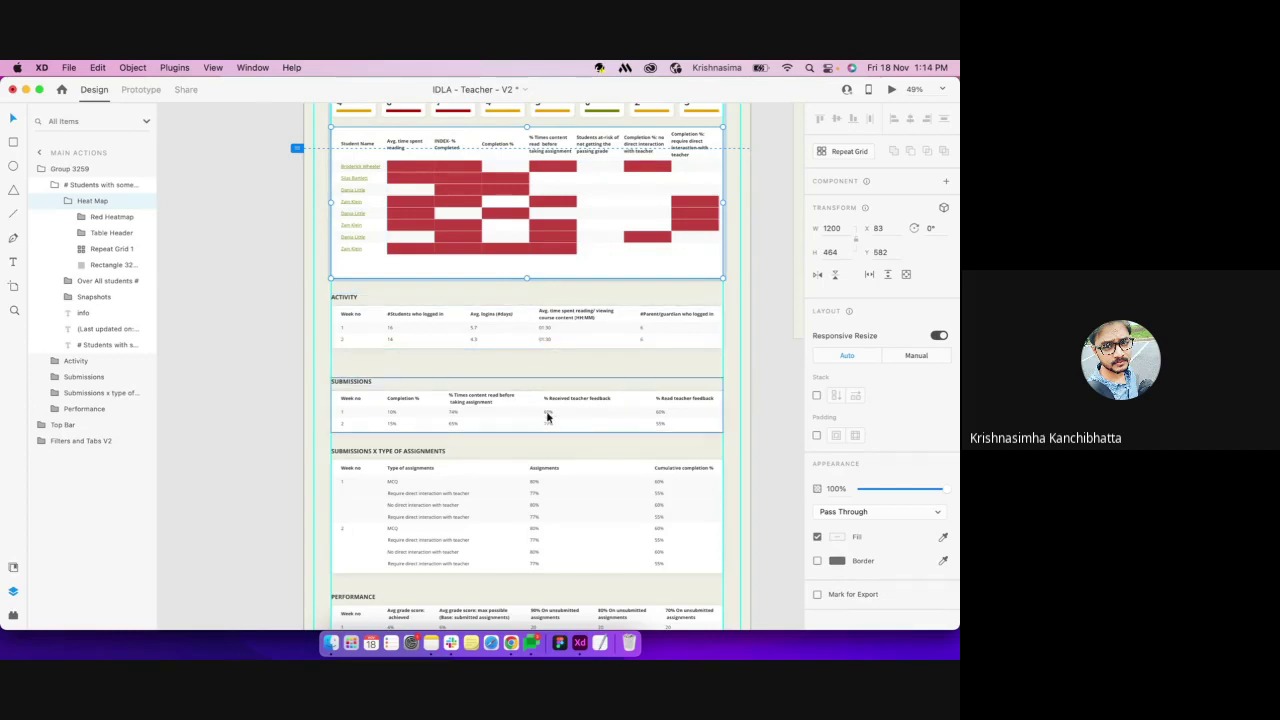
Undo the Activity spacing change, the Heat Map resizing and the grouping of the five content sections
double_click(536, 249)
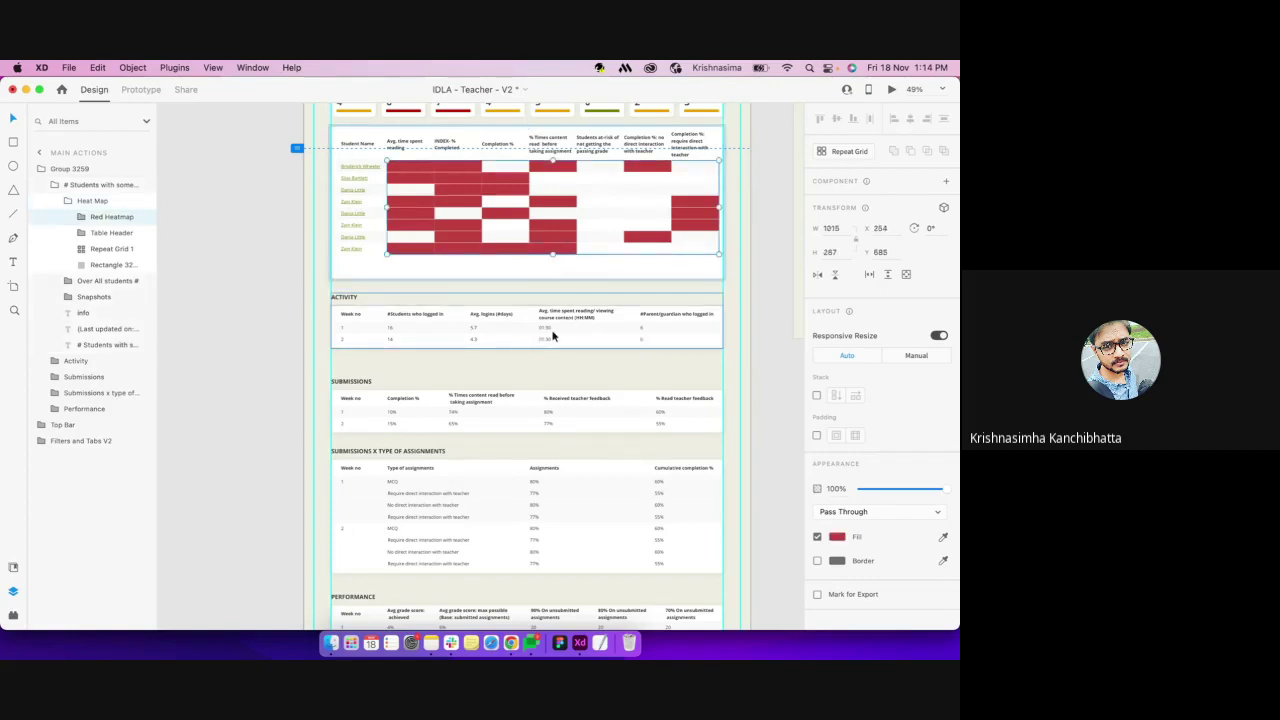
left_click(532, 480)
scroll(533, 478, "down", 3)
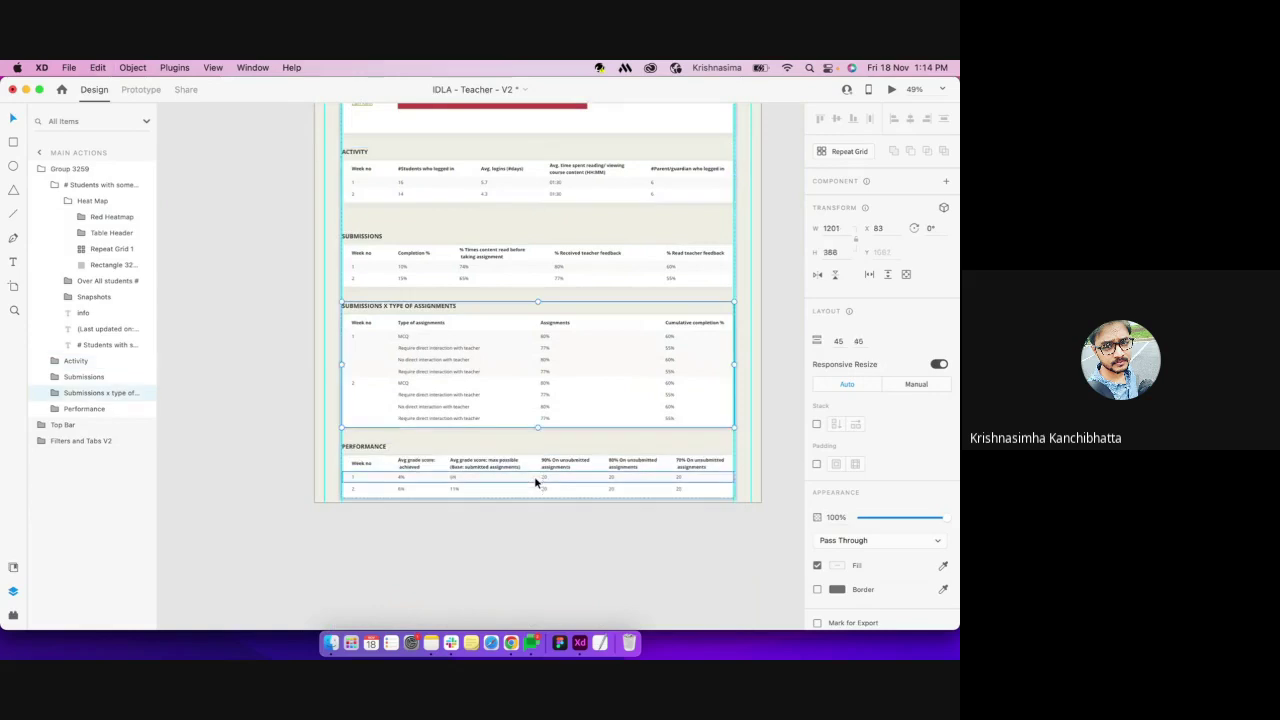
scroll(534, 482, "down", 1)
left_click(534, 482)
scroll(534, 482, "up", 3)
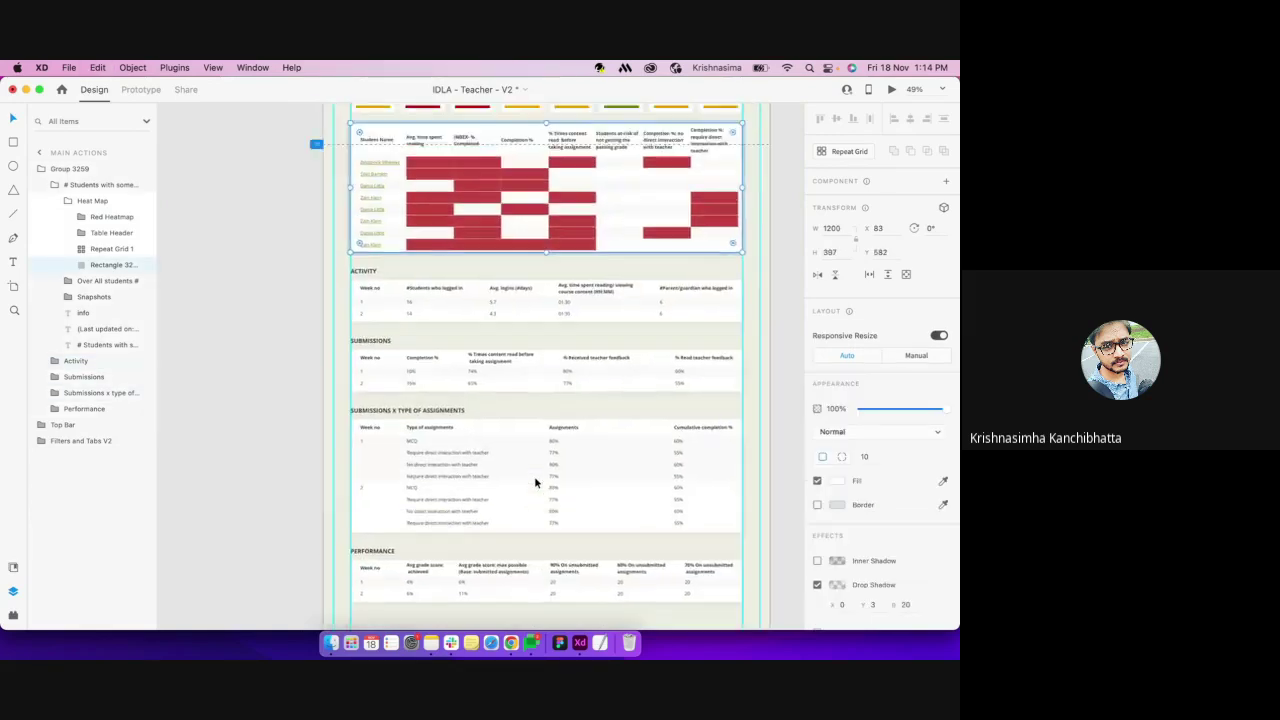
left_click(534, 482)
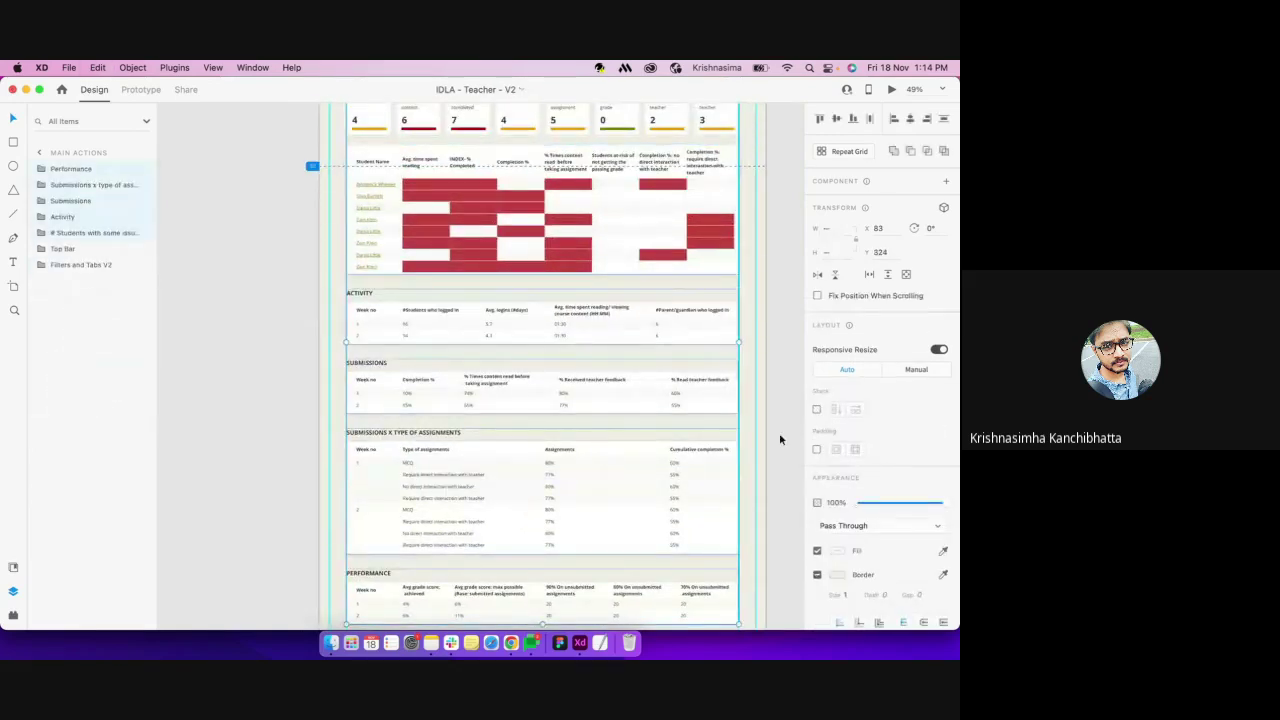
scroll(780, 437, "up", 3)
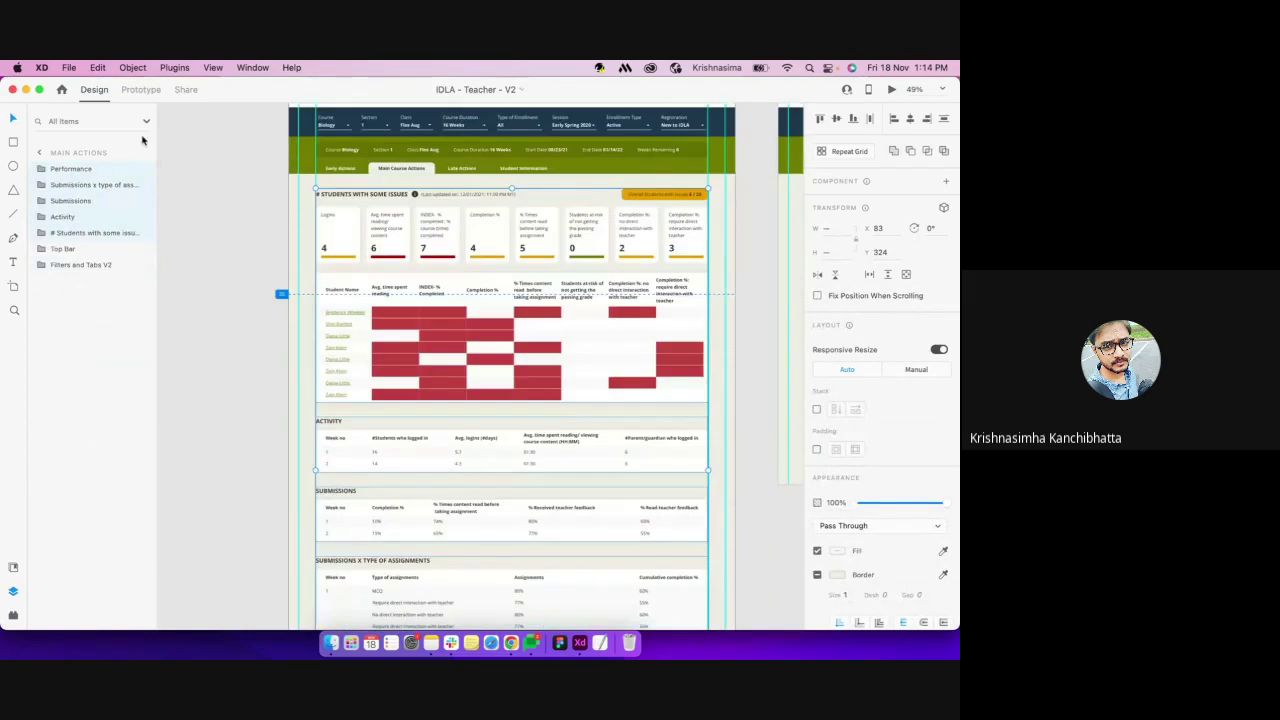
Close the IDLA - Teacher - V2 design, and cancel closing the untitled document with the student cards
key("super+w")
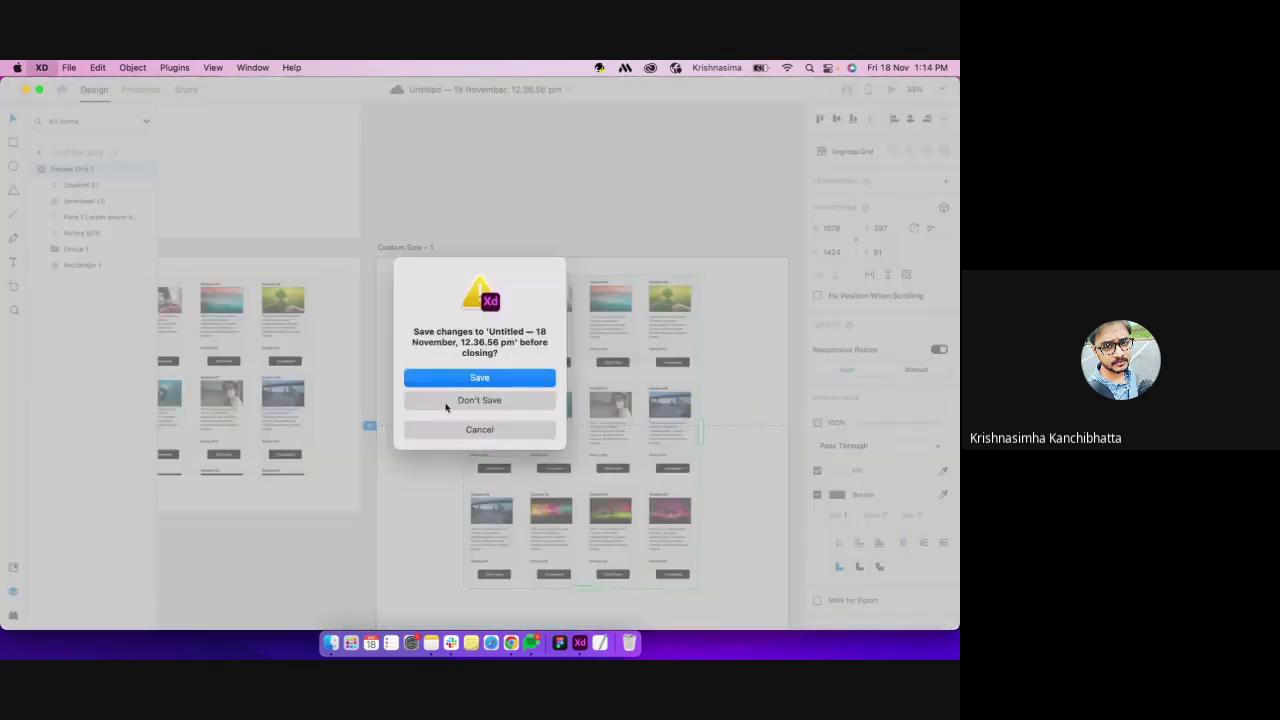
left_click(443, 429)
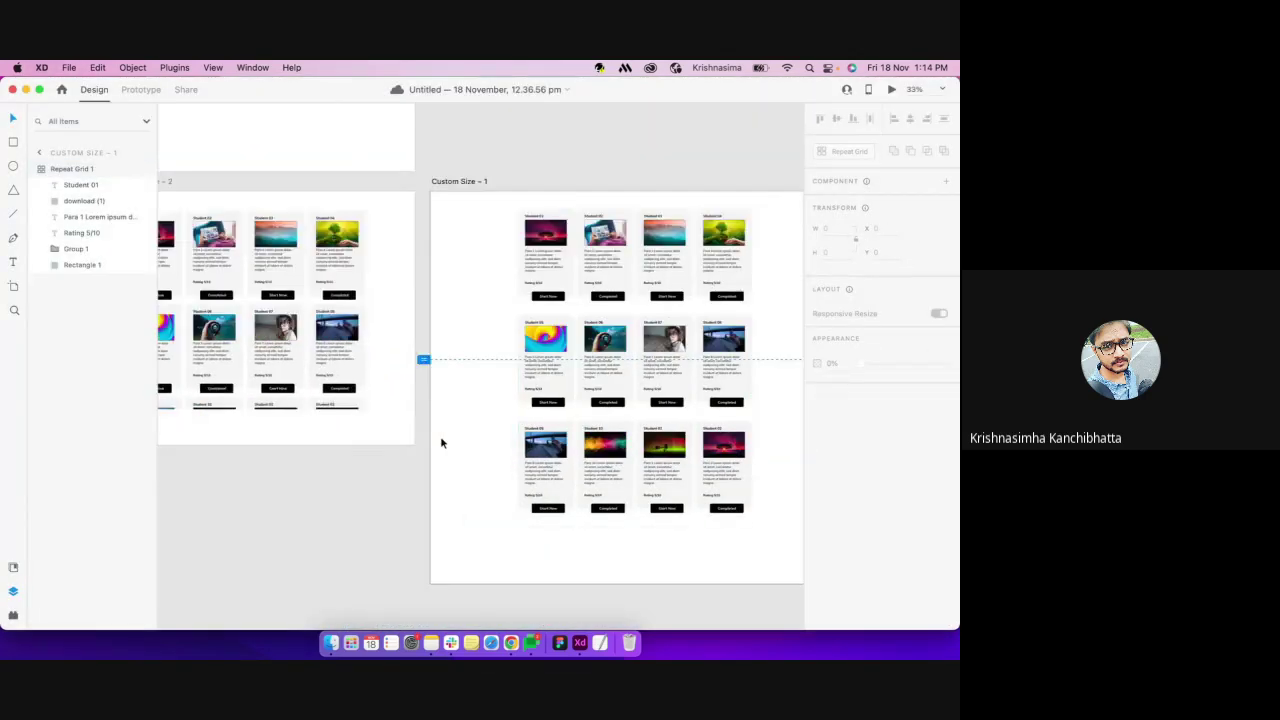
Examine the repeated student cards on the Custom Size – 2 and Custom Size – 1 artboards, up close on Custom Size – 1
scroll(441, 442, "left", 3)
scroll(441, 442, "down", 1)
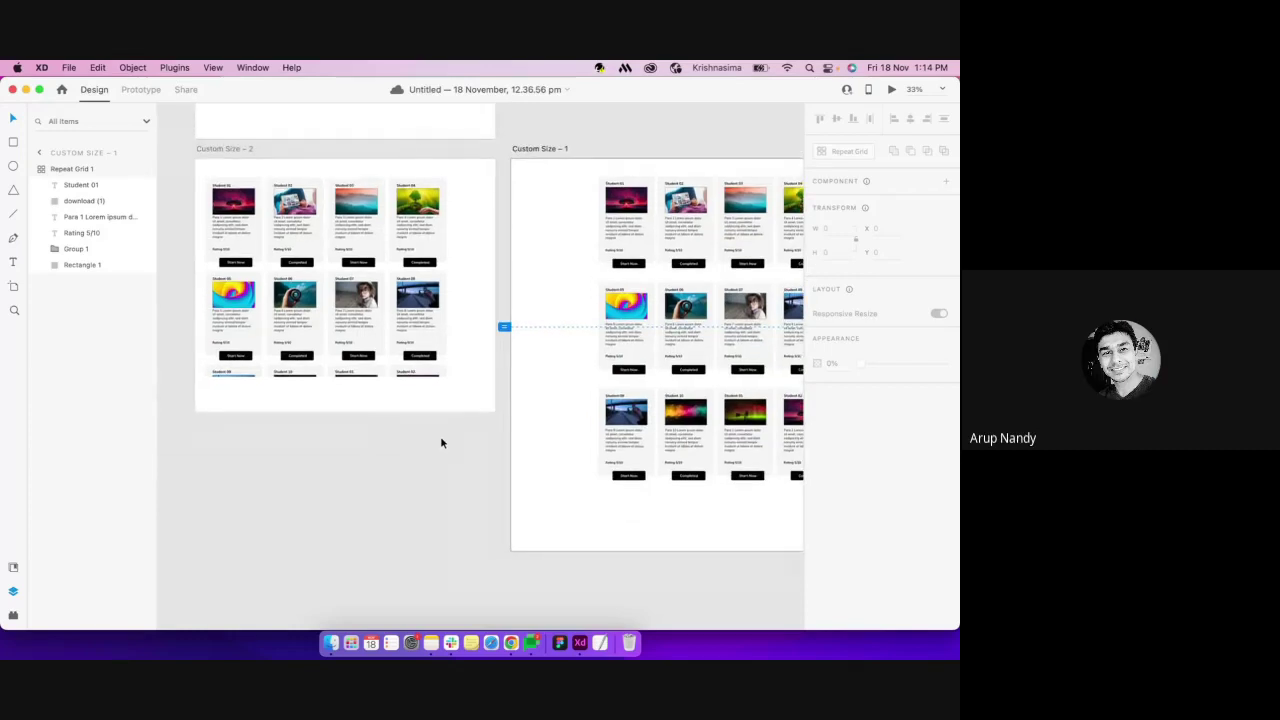
scroll(441, 443, "right", 1)
scroll(494, 443, "right", 5)
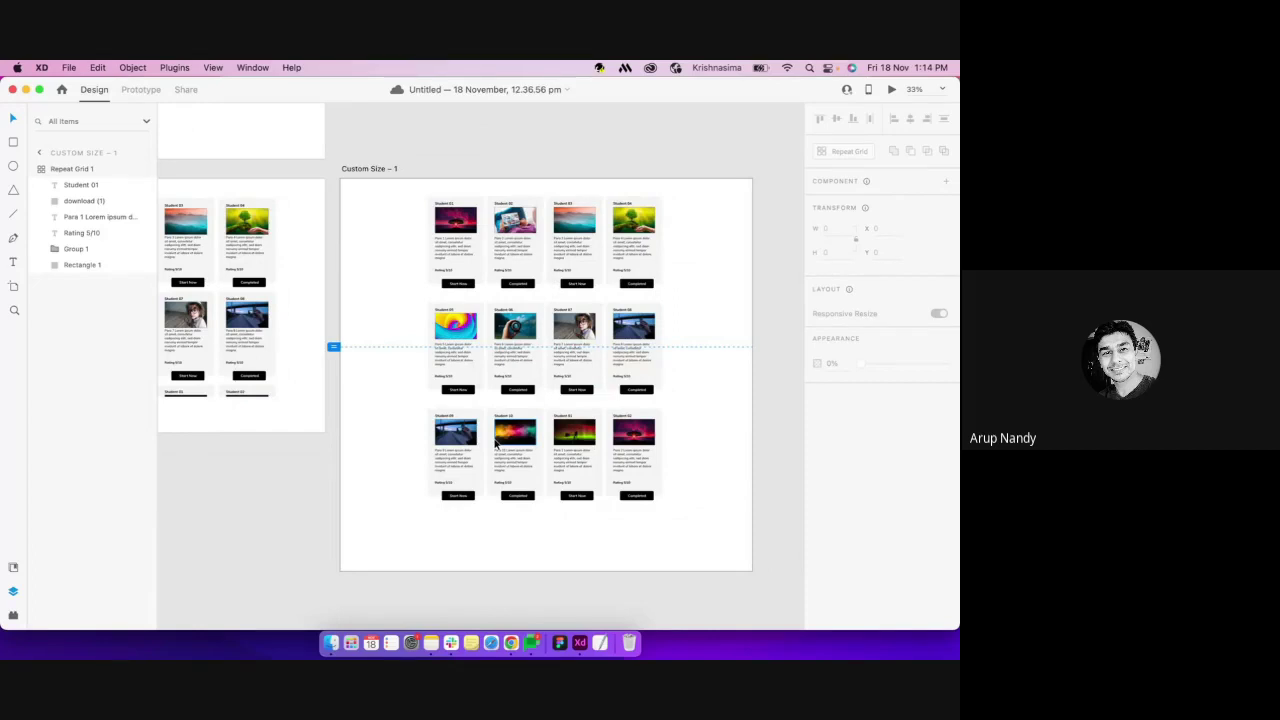
key("z")
left_click(520, 376)
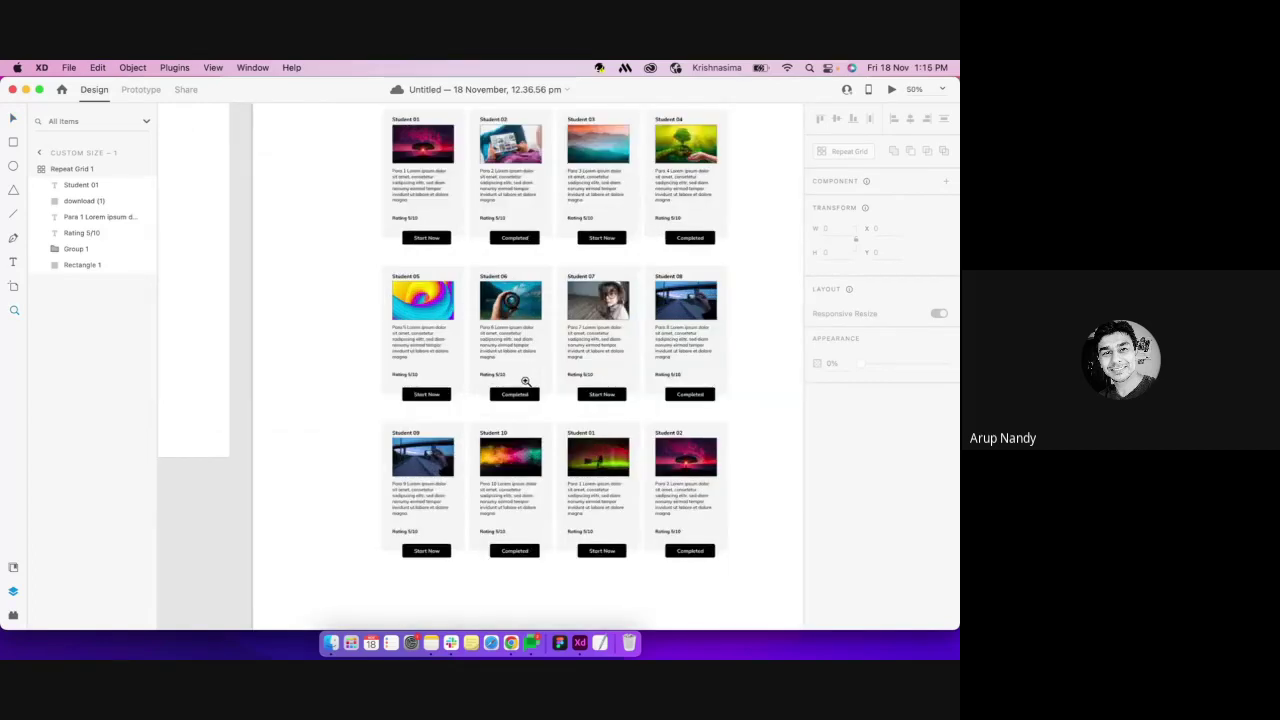
left_click(522, 378)
scroll(526, 381, "up", 5)
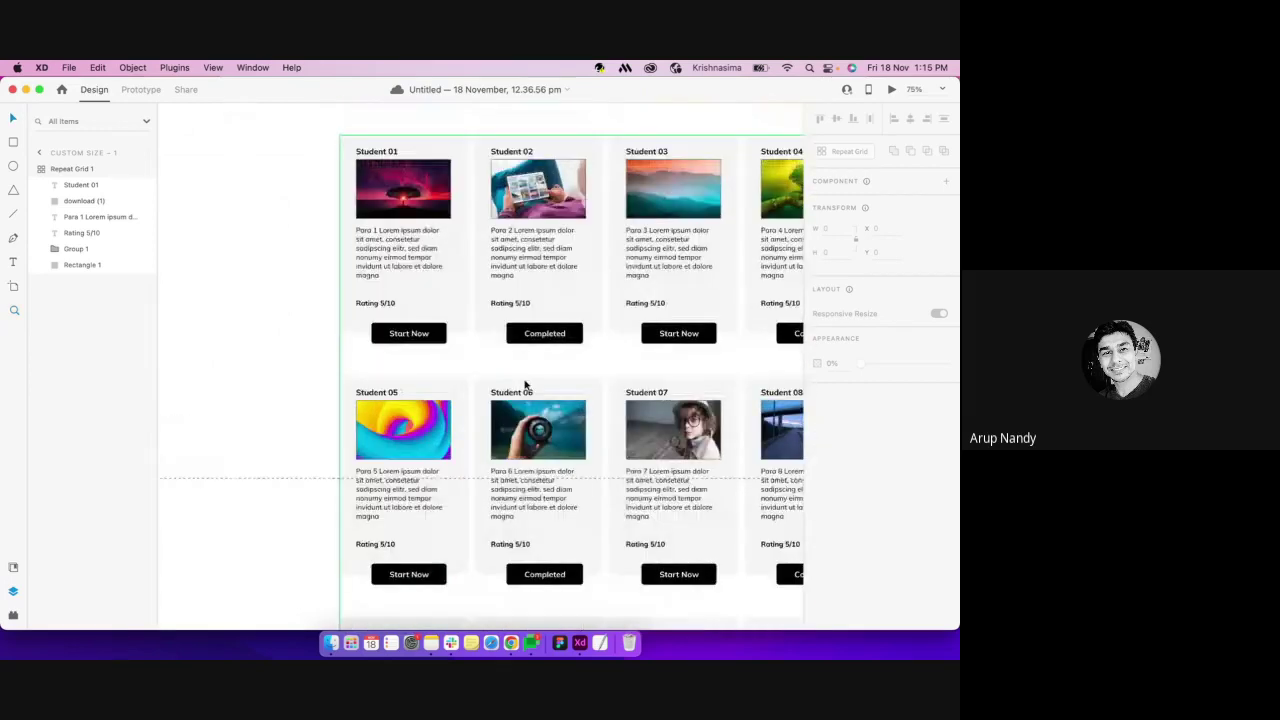
key("v")
left_click(526, 384)
scroll(597, 394, "right", 3)
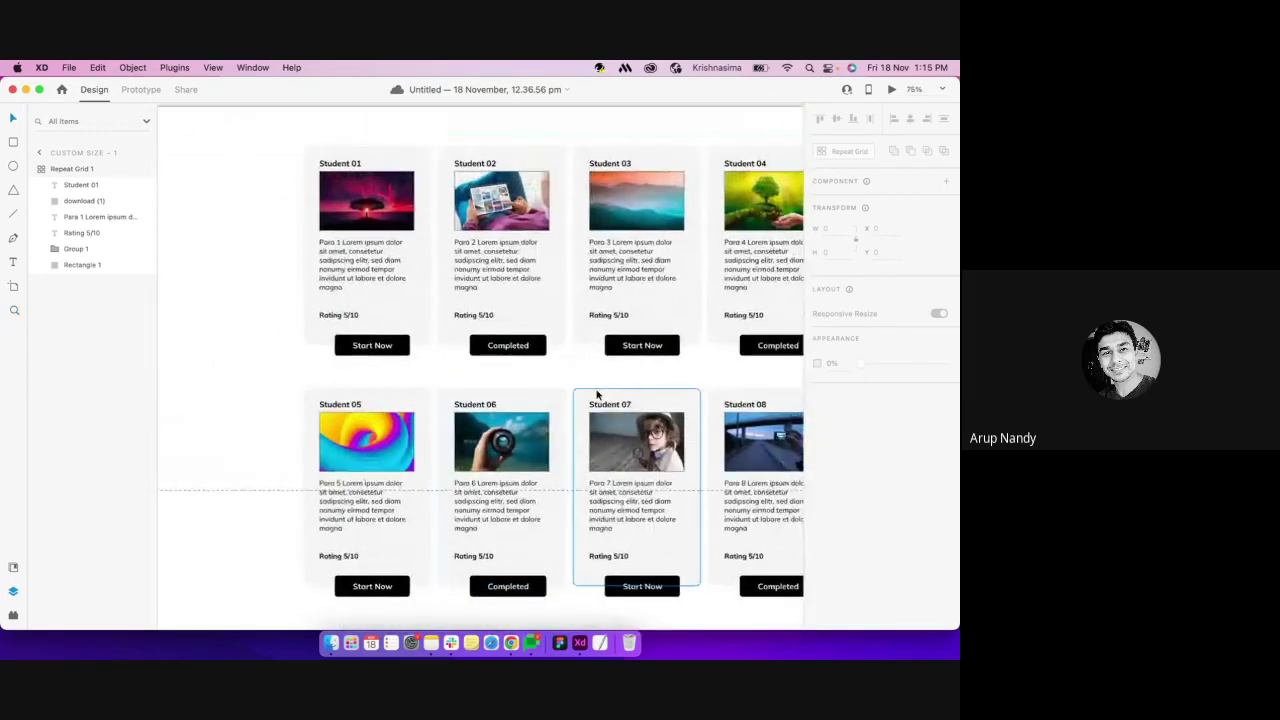
Inspect the Student 02 card's paragraph and background rectangle, and bring the Custom Size – 2 artboard into close view
double_click(497, 279)
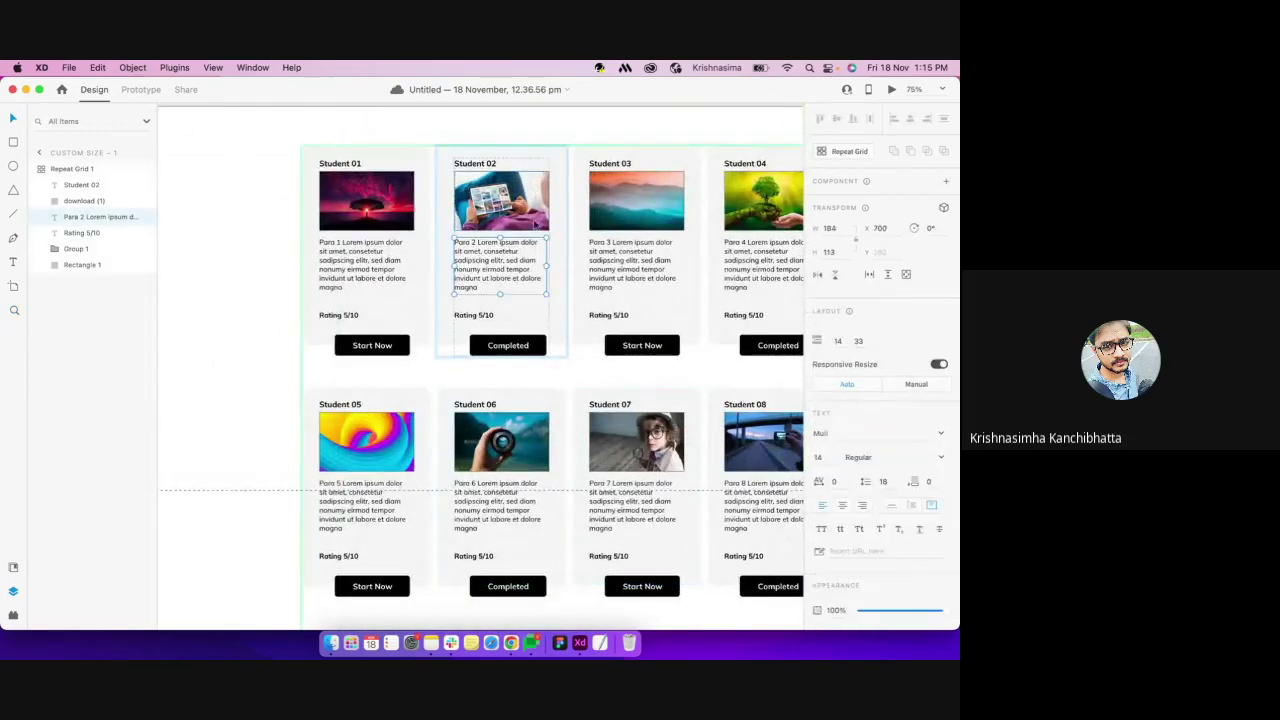
key("Escape")
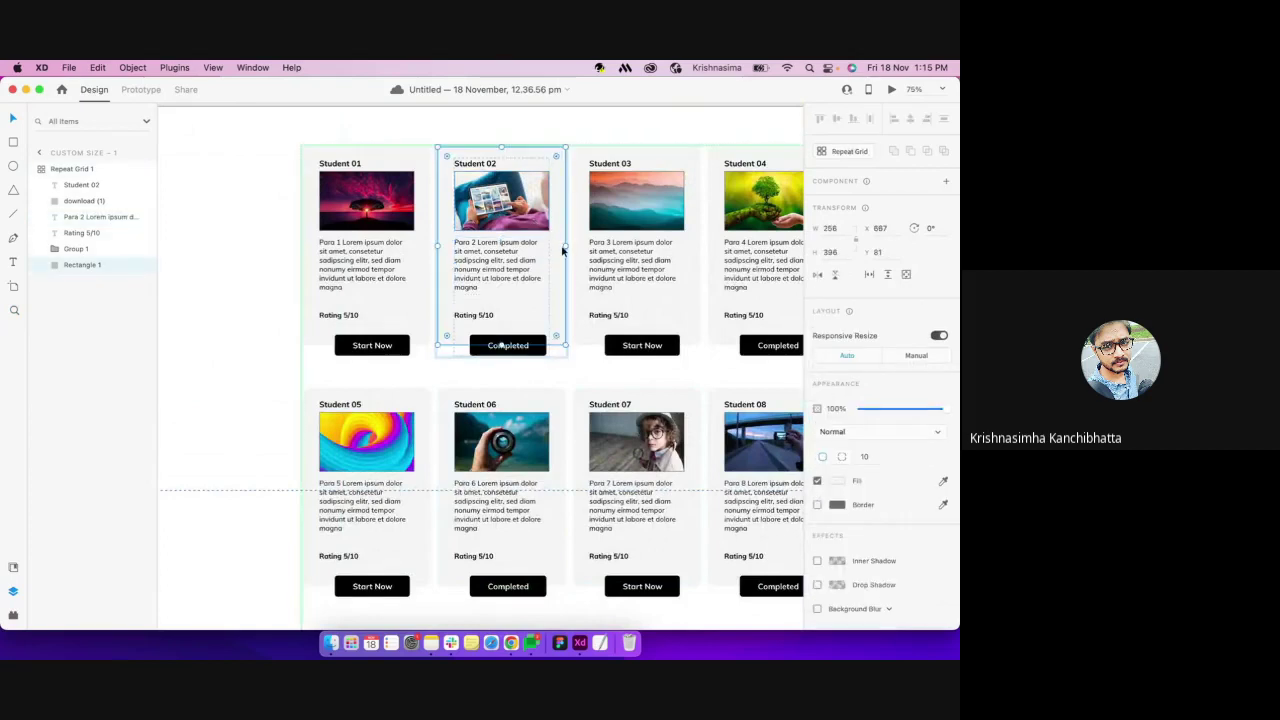
key("super+minus")
key("super+minus")
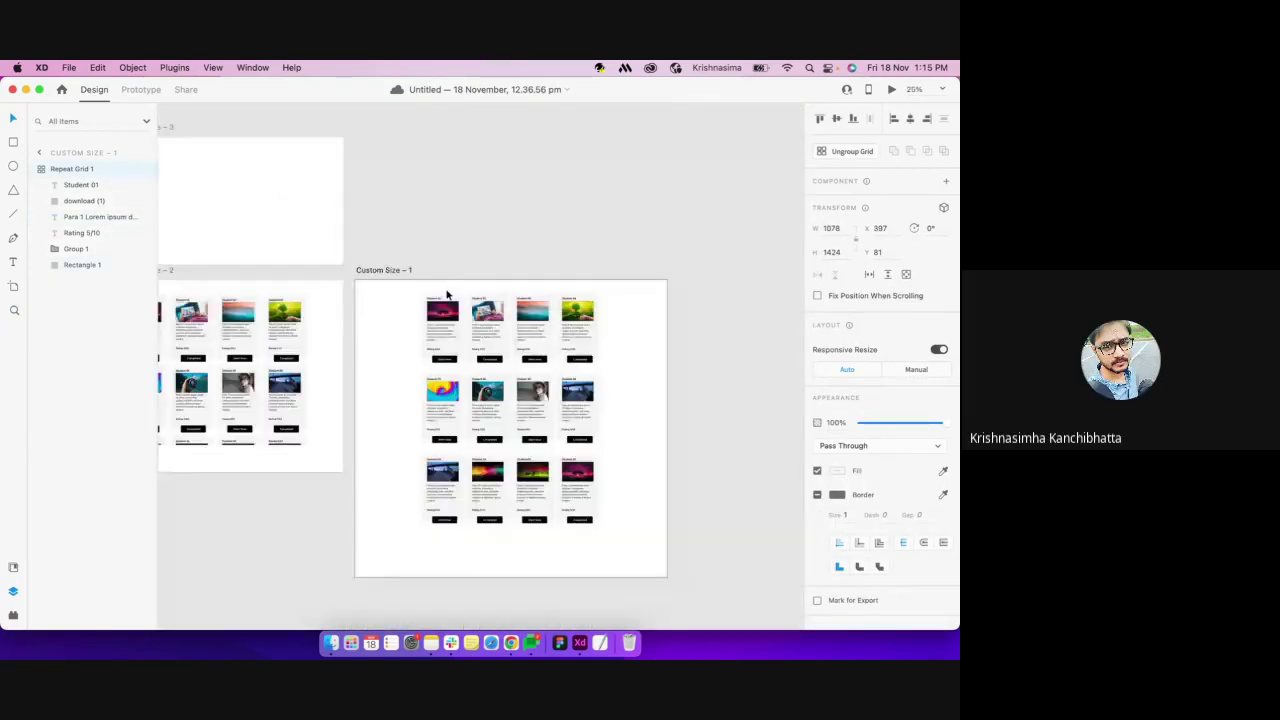
left_click(386, 293)
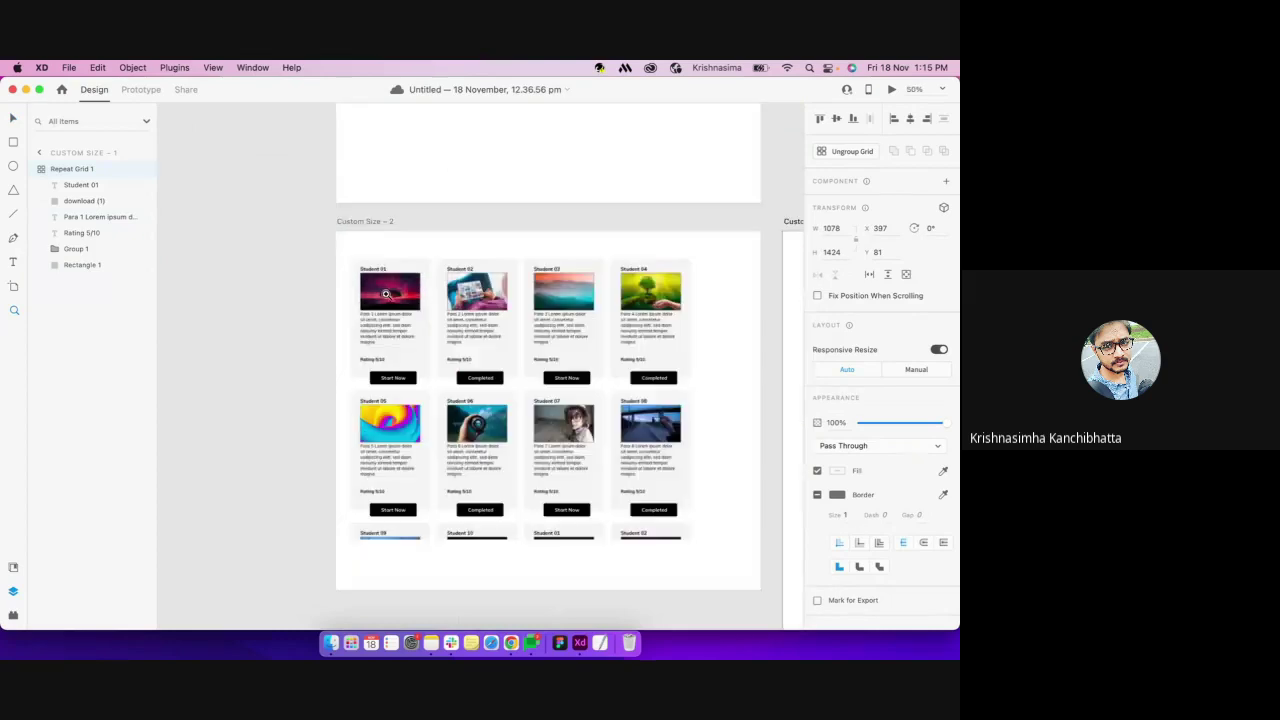
Shift the image of the Student 01 card slightly within the repeat grid on the Custom Size – 2 artboard
left_click(400, 296)
double_click(405, 297)
mouse_move(391, 301)
left_mouse_down()
mouse_move(400, 347)
mouse_move(395, 311)
left_mouse_up()
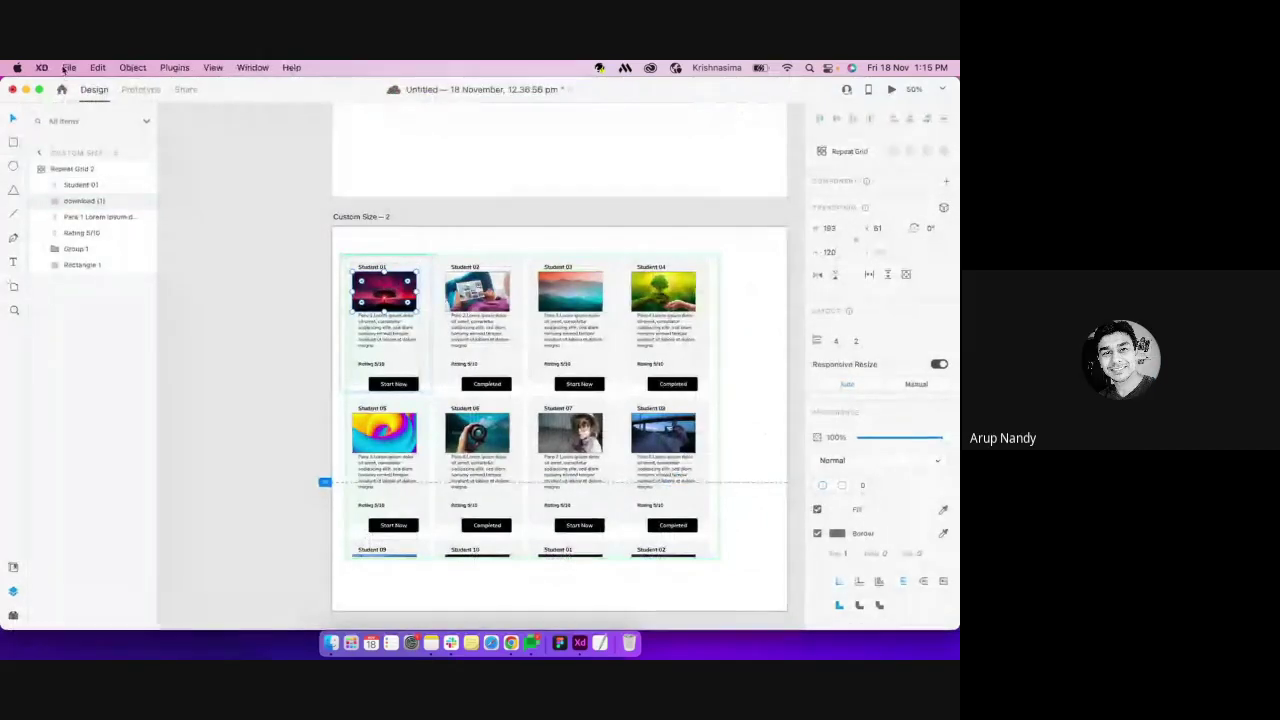
Reopen the recent design file IDLA - Teacher - V2.xd
left_click(69, 67)
mouse_move(200, 131)
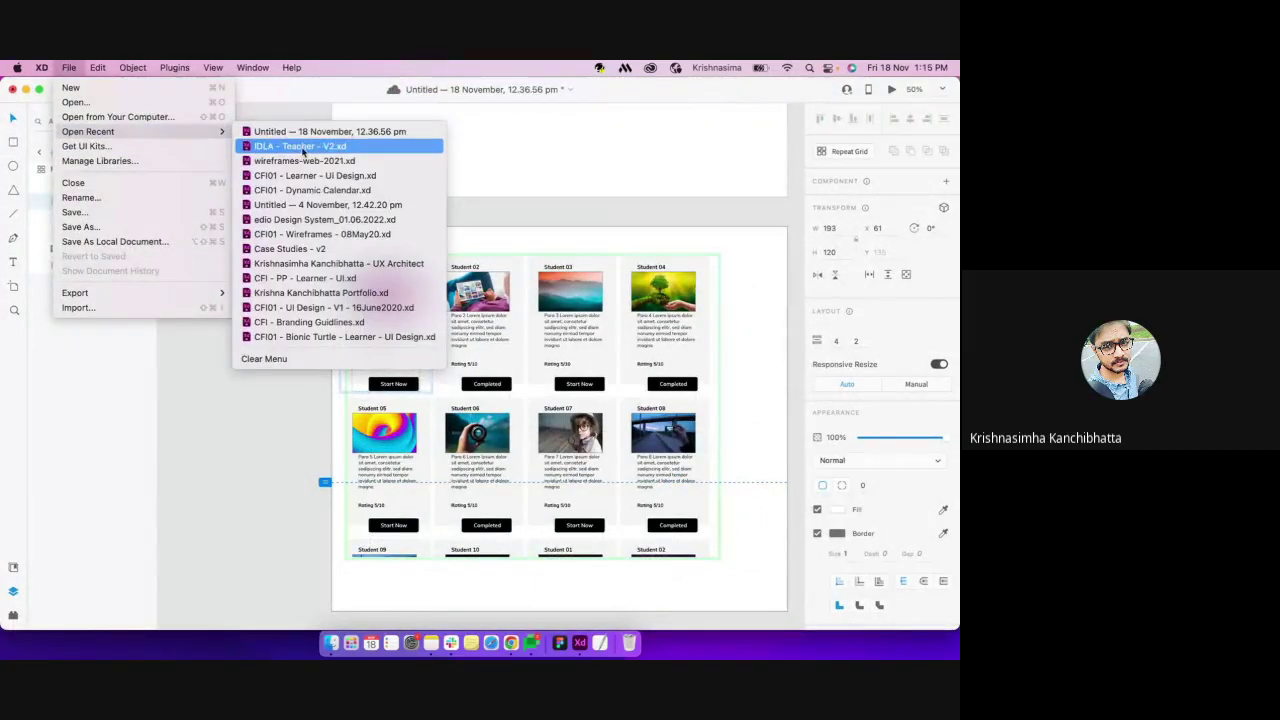
left_click(303, 147)
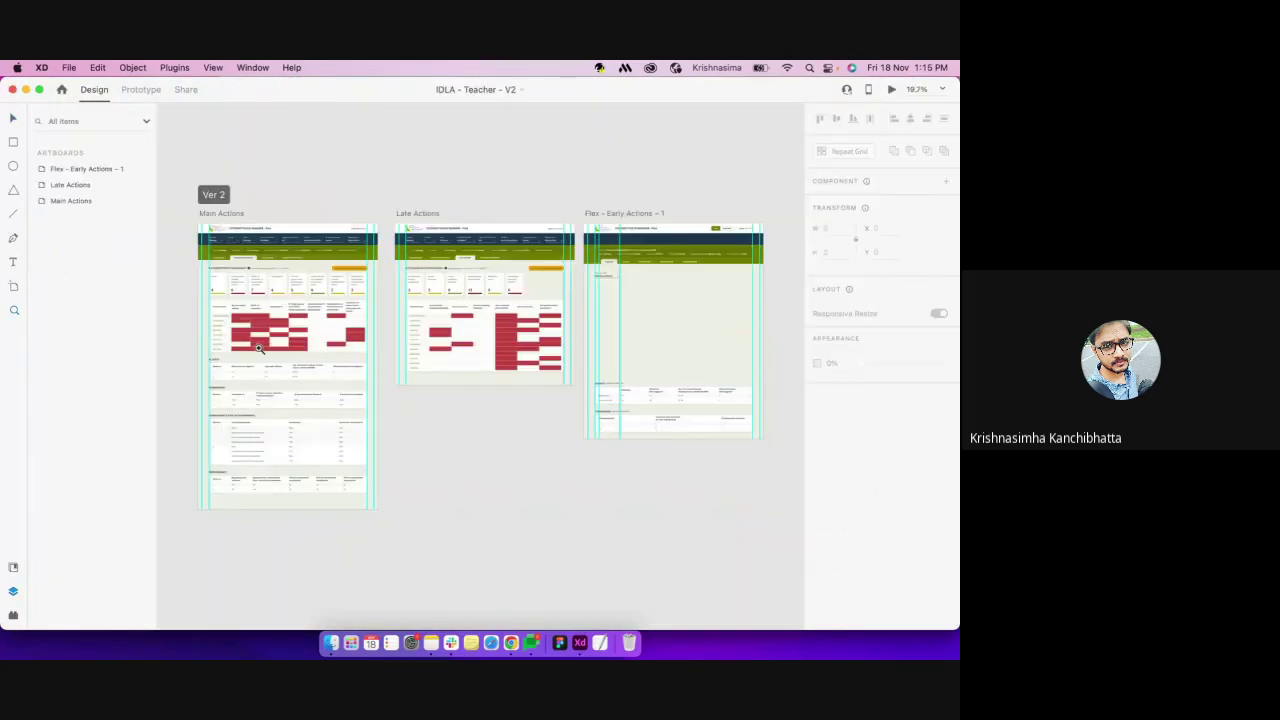
Reorder the Avg. time spent and Students at risk cards within the Snapshots stack on the Main Actions artboard
scroll(276, 290, "up", 5)
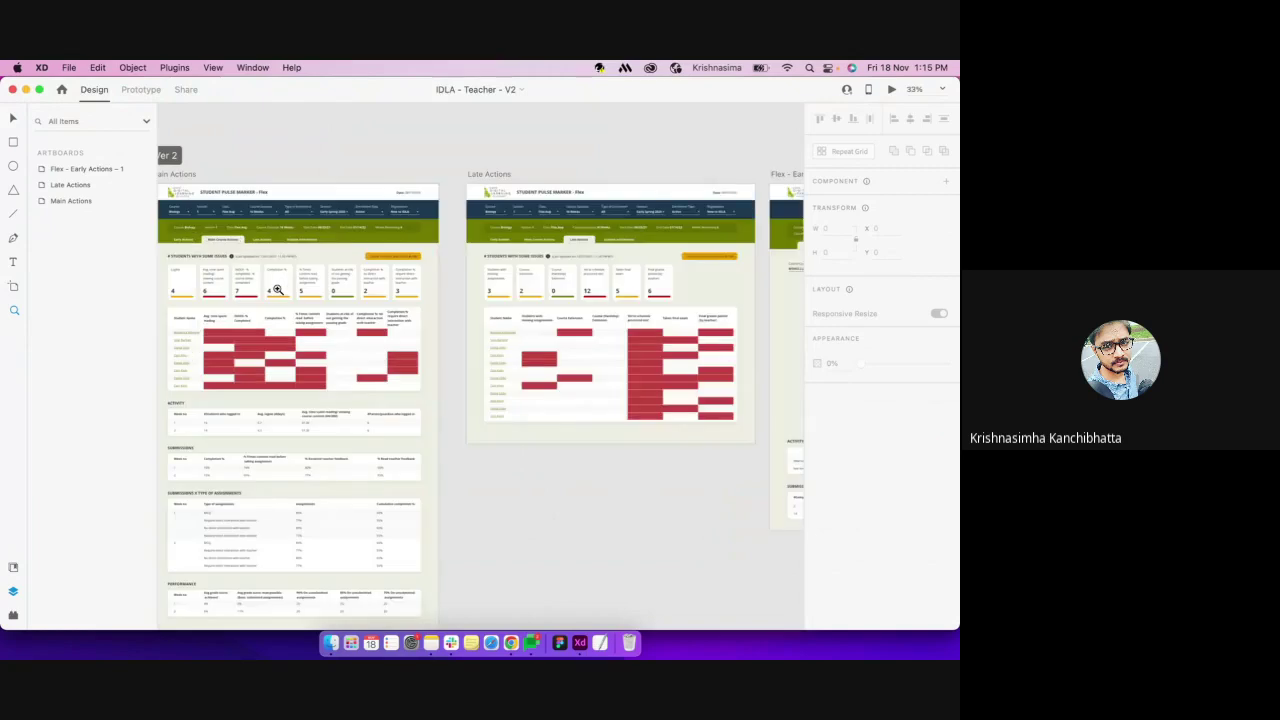
scroll(387, 293, "up", 1)
left_click(385, 294)
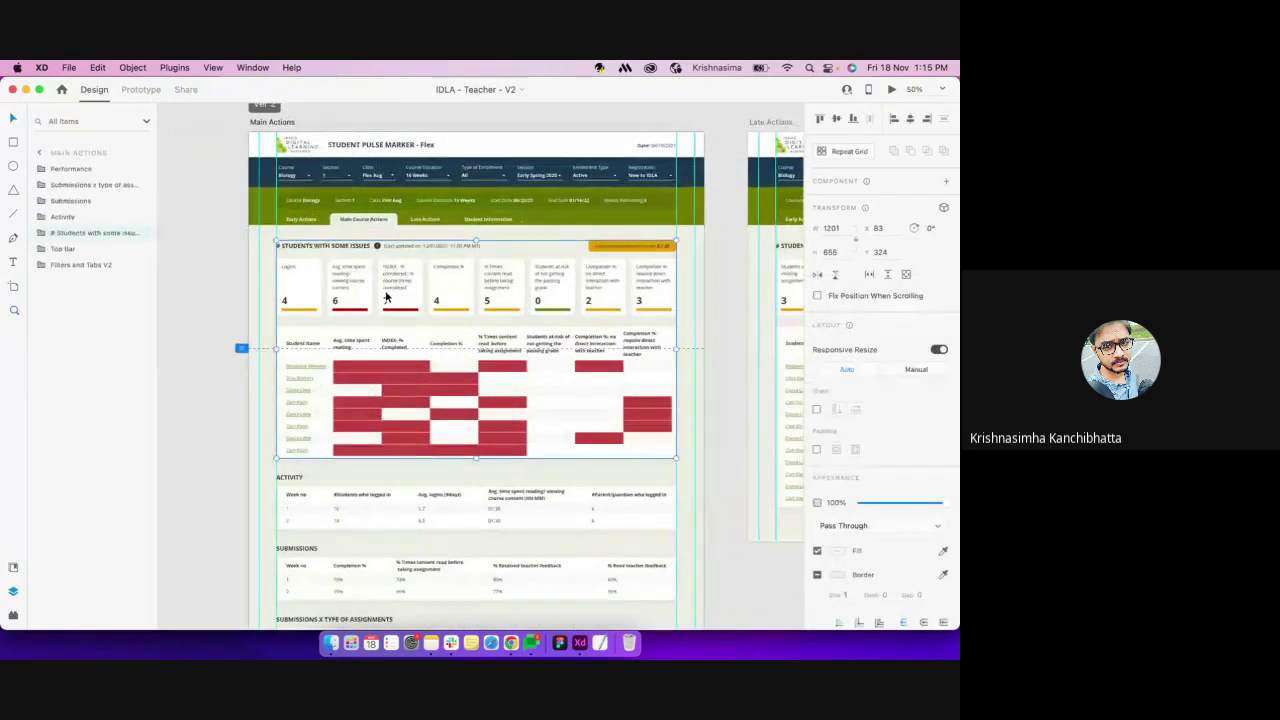
double_click(383, 295)
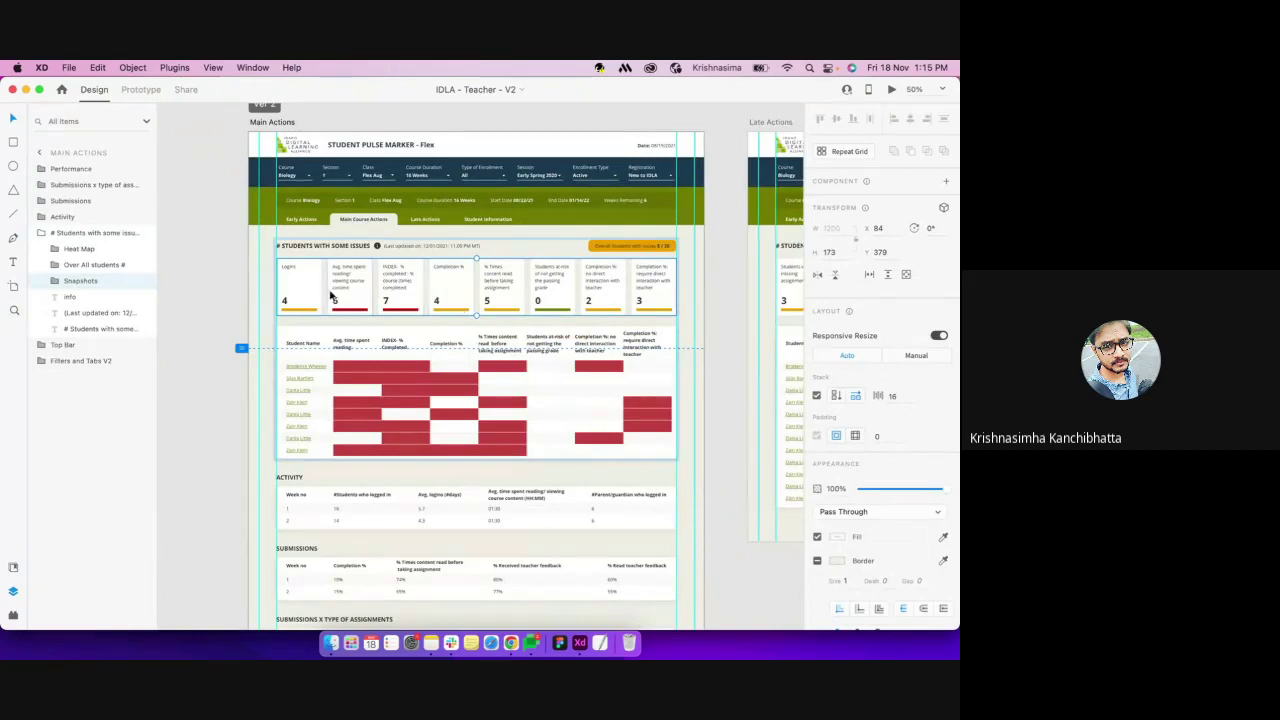
left_click(336, 296)
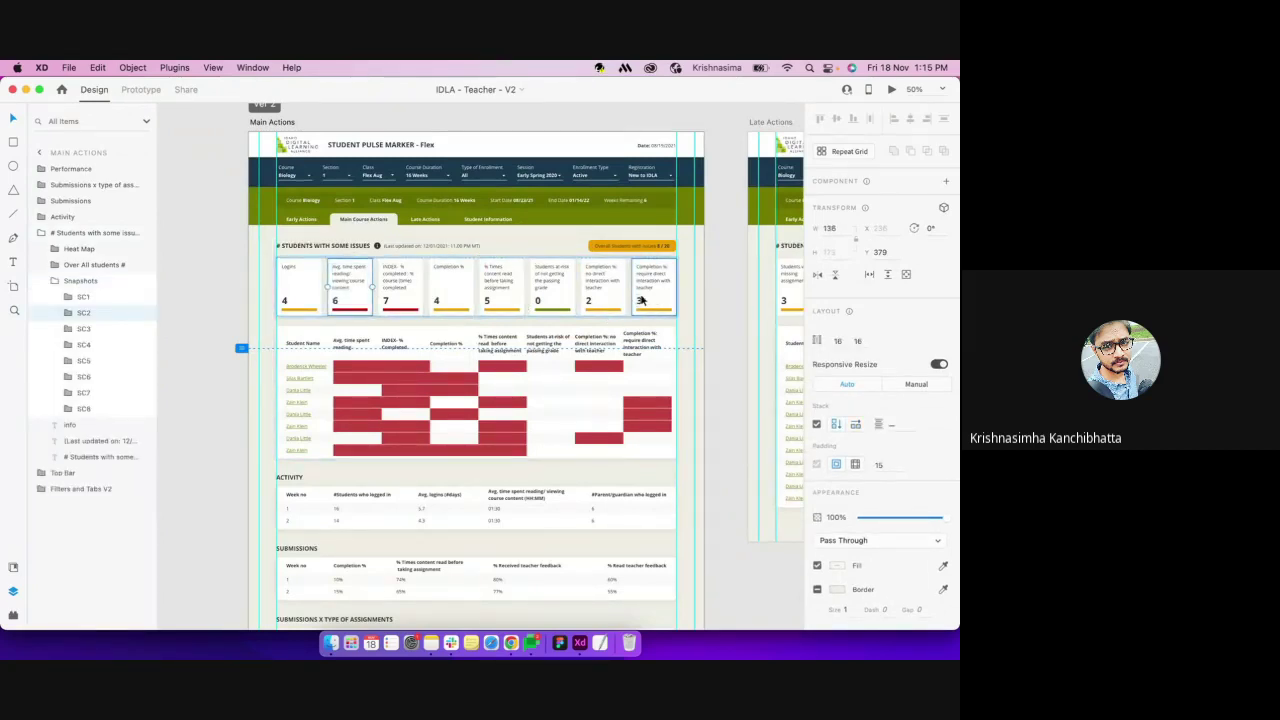
left_click_drag(368, 290, 407, 298)
left_click(512, 292, "shift")
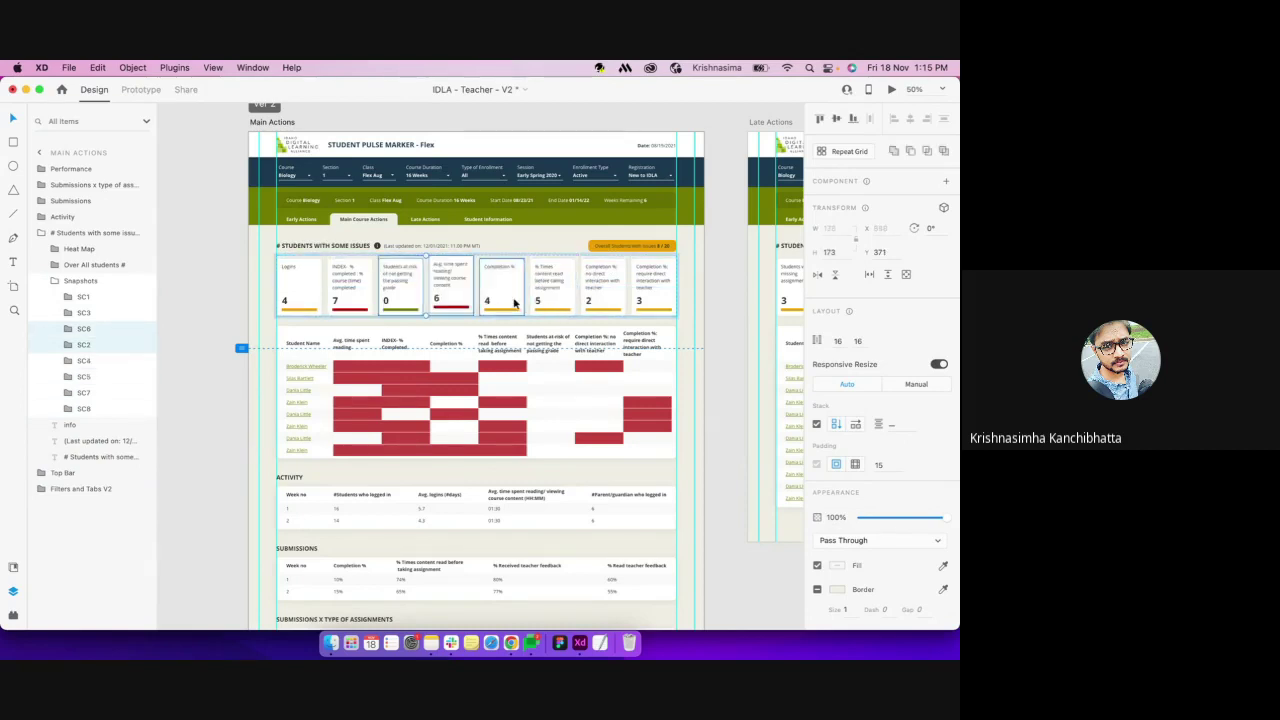
left_click(514, 302)
Undo the latest card changes in the Snapshots stack of the Main Actions artboard
key("super+z")
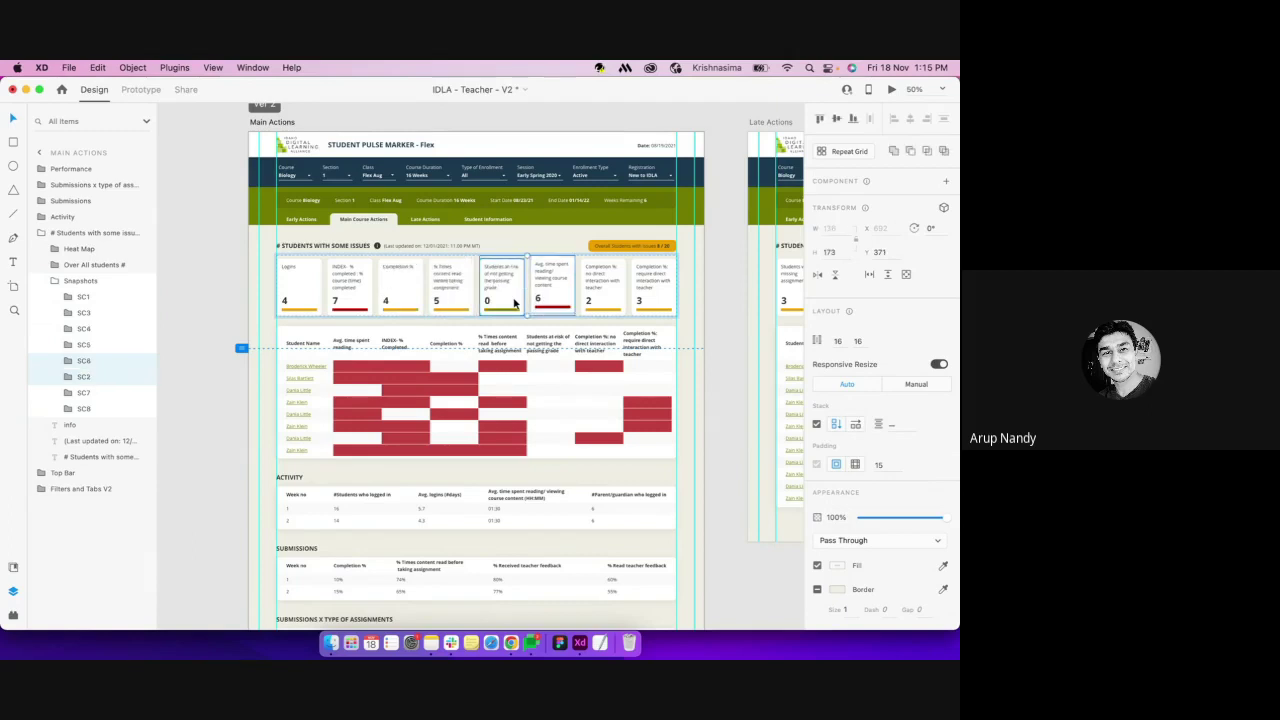
key("super+z")
key("super+z")
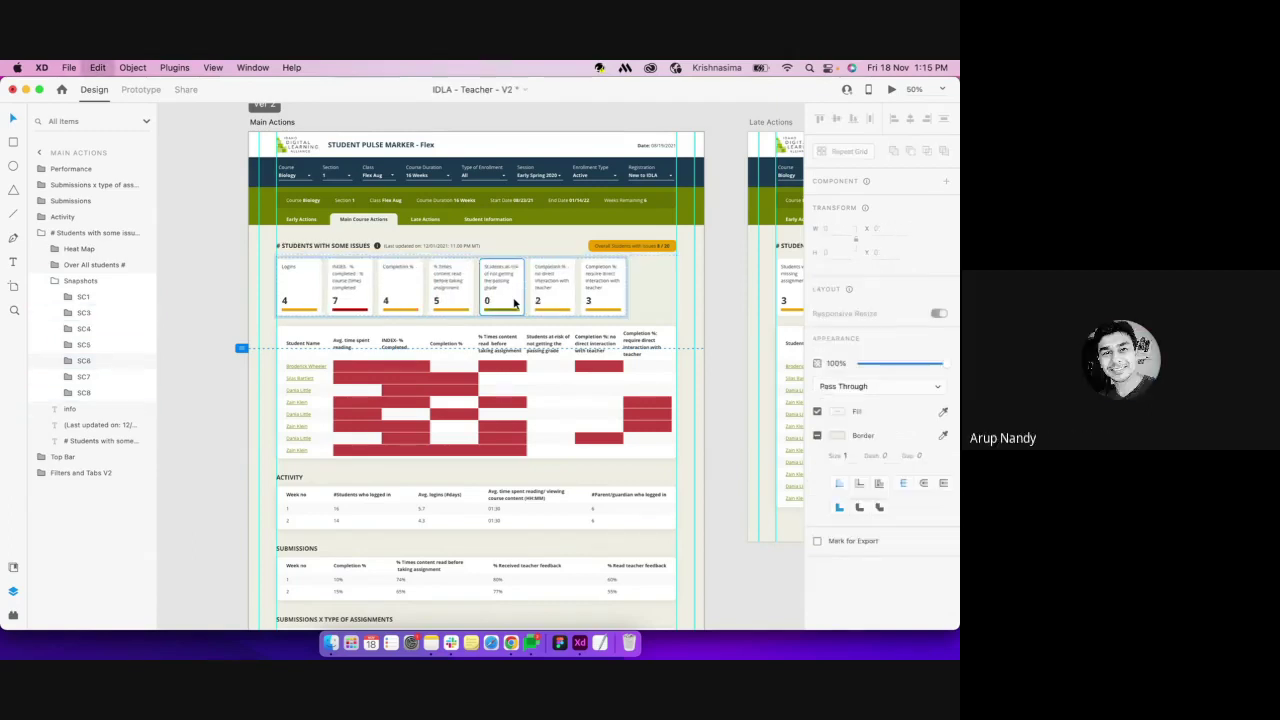
Return to the untitled student card document and examine the three rows of repeated cards on the Custom Size – 1 artboard
key("super+Tab")
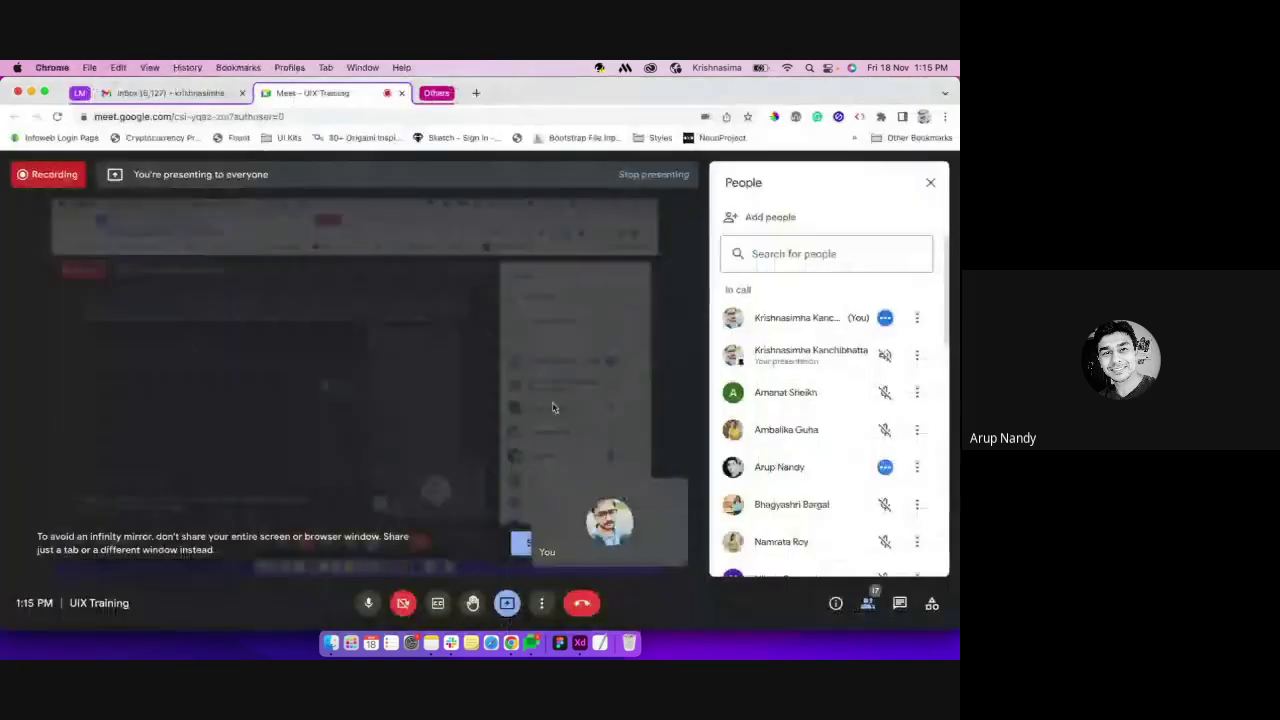
key("super+Tab")
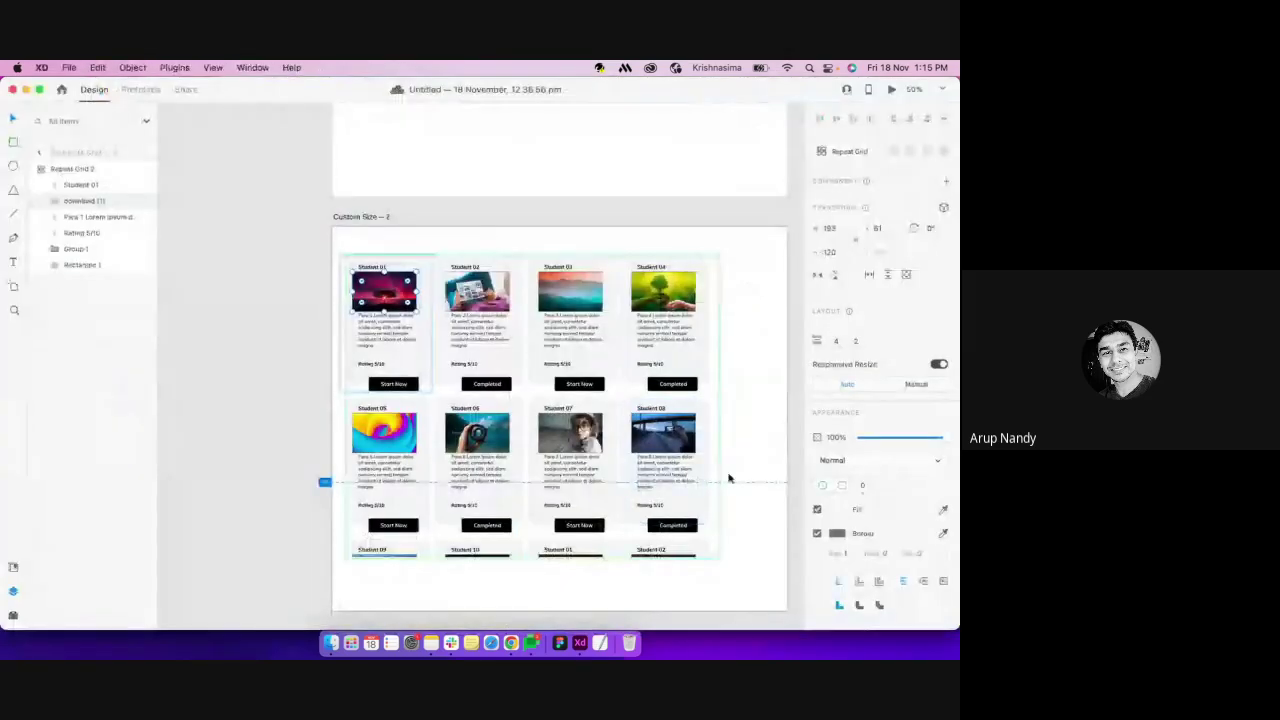
left_click(729, 477)
scroll(729, 476, "right", 2)
scroll(729, 476, "down", 2)
scroll(729, 476, "right", 4)
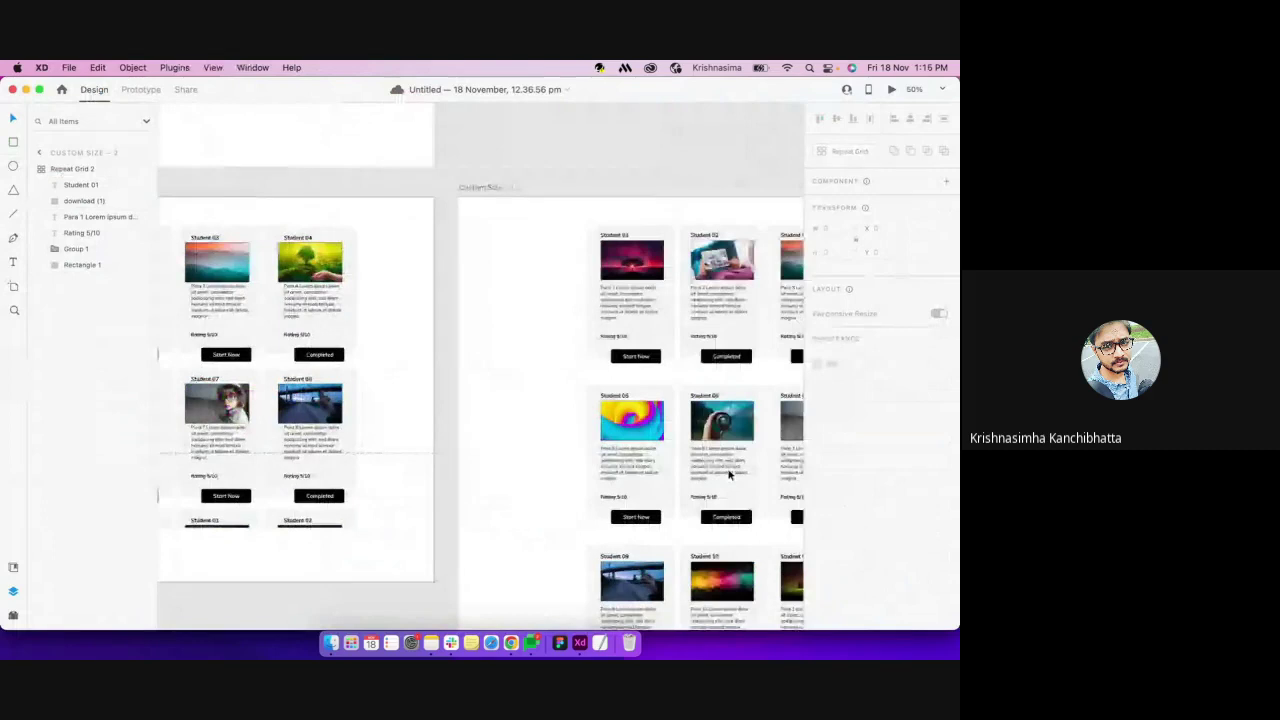
scroll(729, 477, "right", 3)
scroll(729, 477, "down", 2)
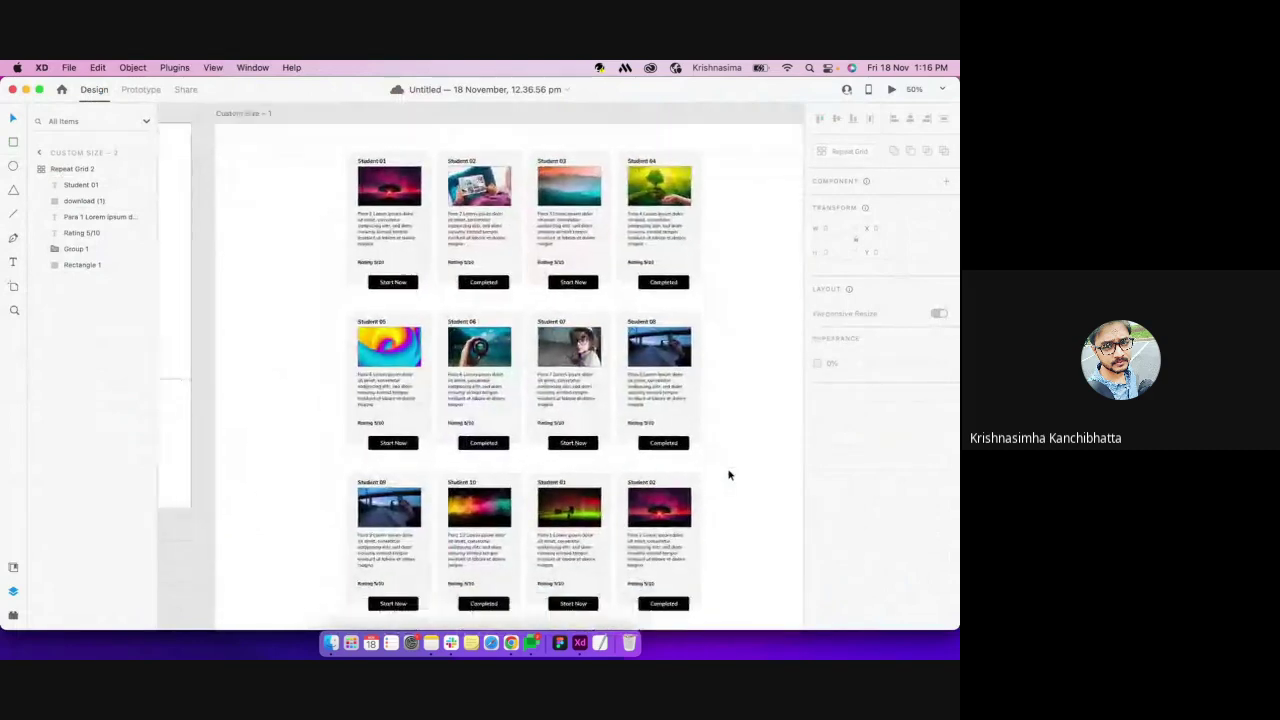
scroll(729, 475, "up", 1)
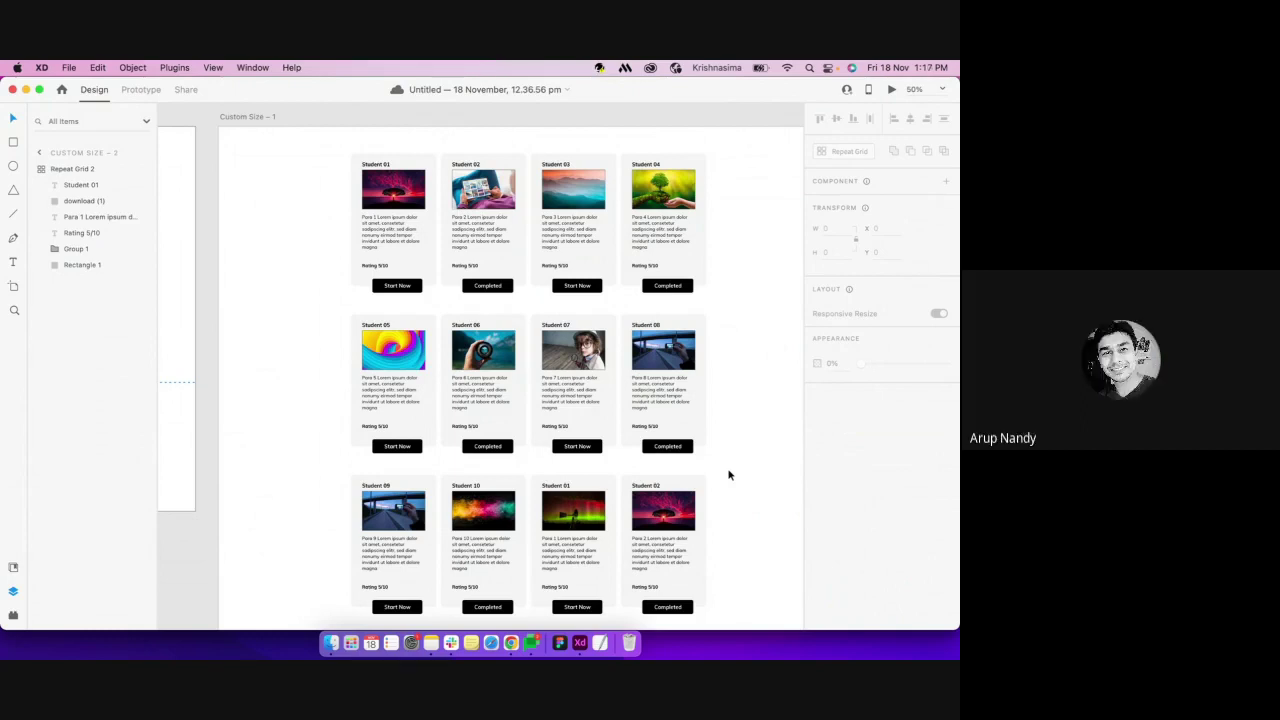
Switch to the UIX Training meeting in Chrome
scroll(729, 475, "down", 2)
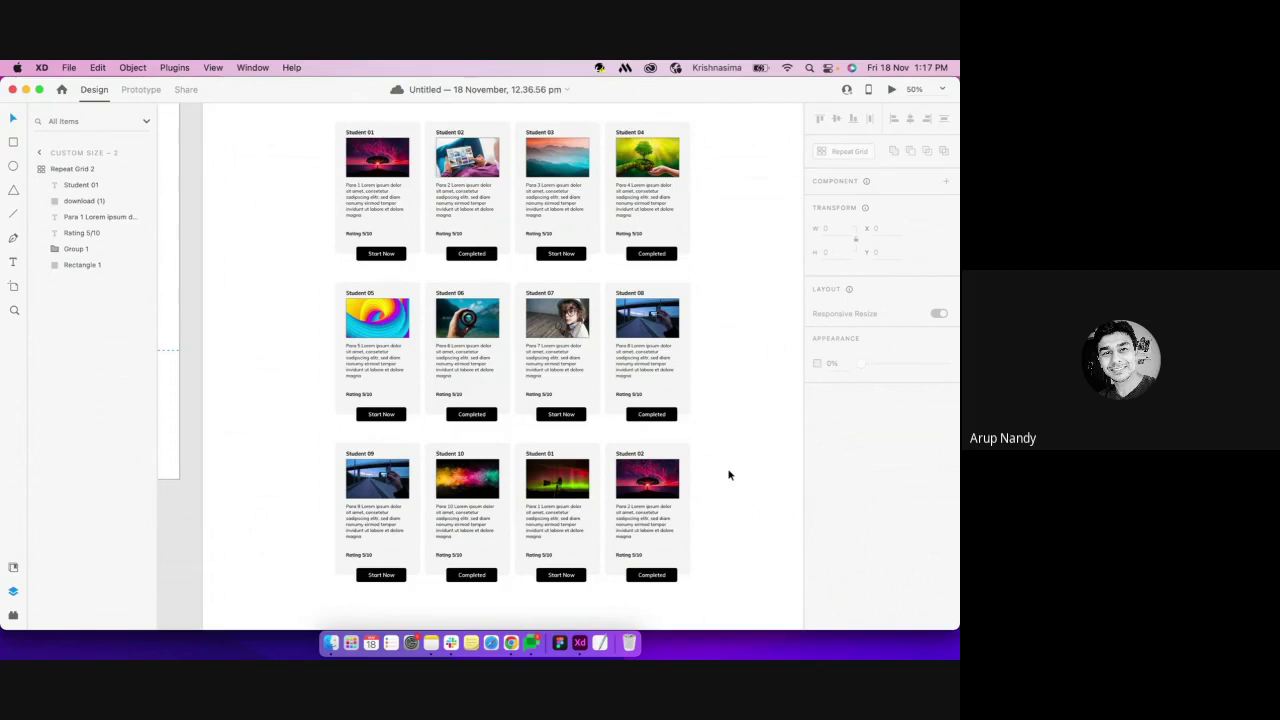
left_click(511, 642)
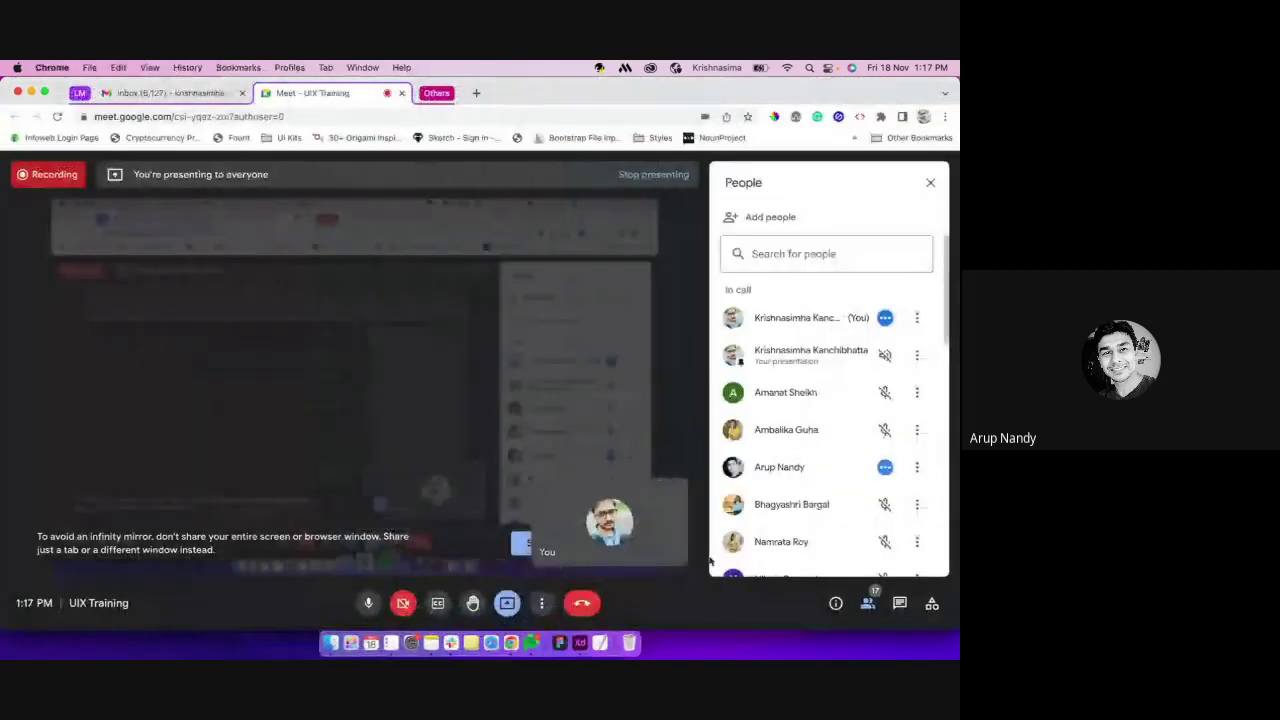